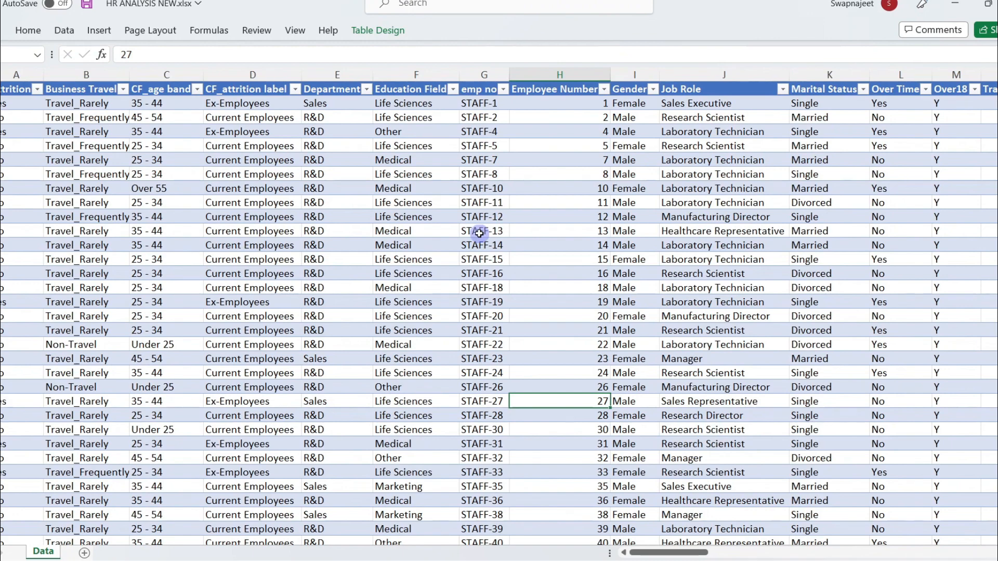
Examine the Attrition, CF_age band, CF_attrition label, emp no and Job Role columns of the employee table in the Data sheet.
{"action": "left_click", "coordinate": [478, 233]}
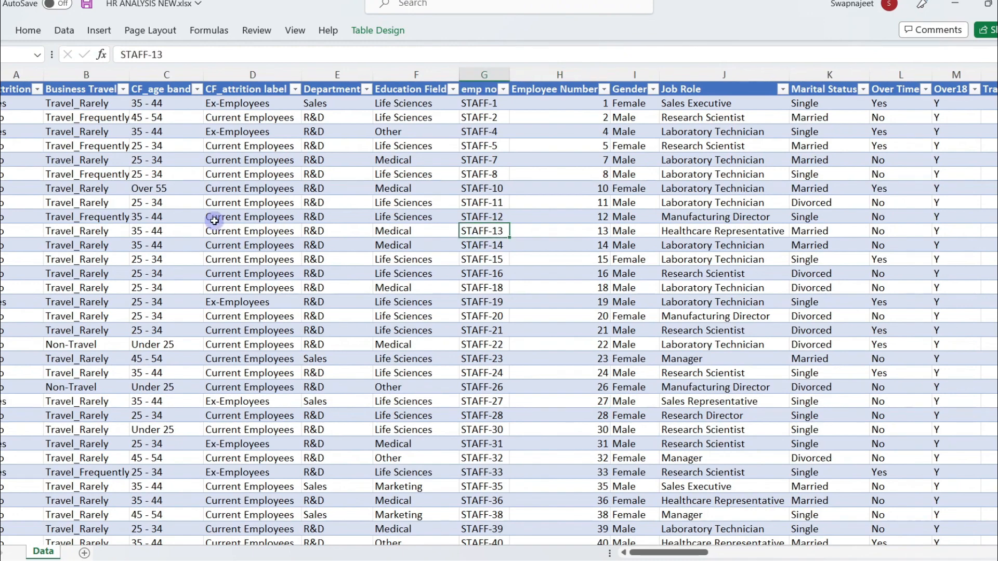
{"action": "left_click", "coordinate": [23, 74]}
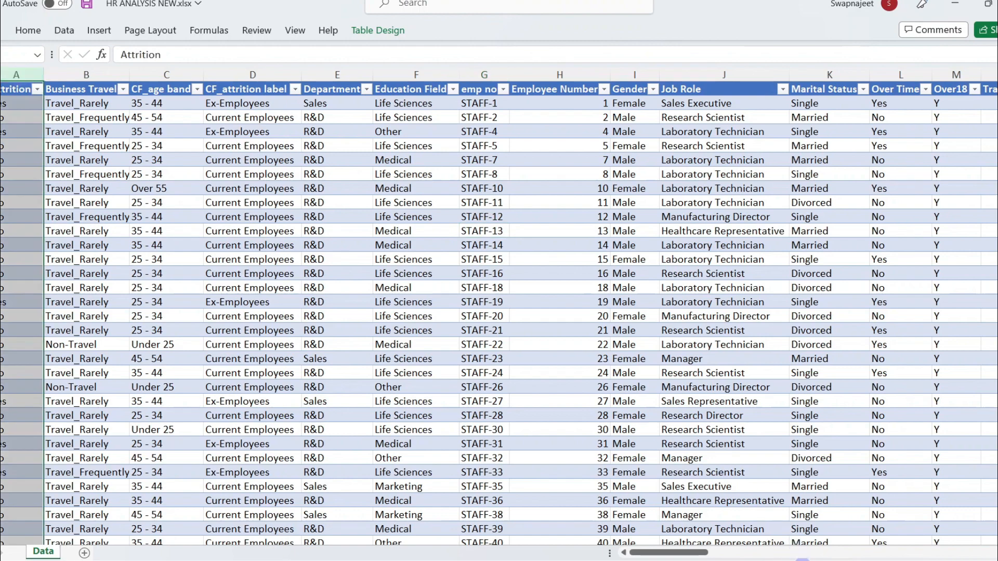
{"action": "left_click", "coordinate": [684, 416]}
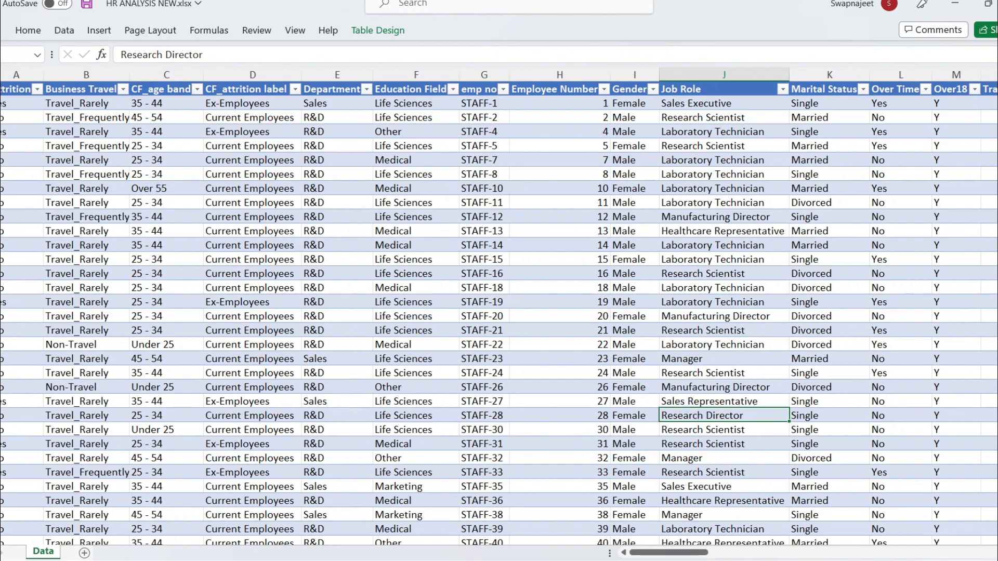
{"action": "left_click", "coordinate": [0, 90]}
{"action": "left_click", "coordinate": [727, 429]}
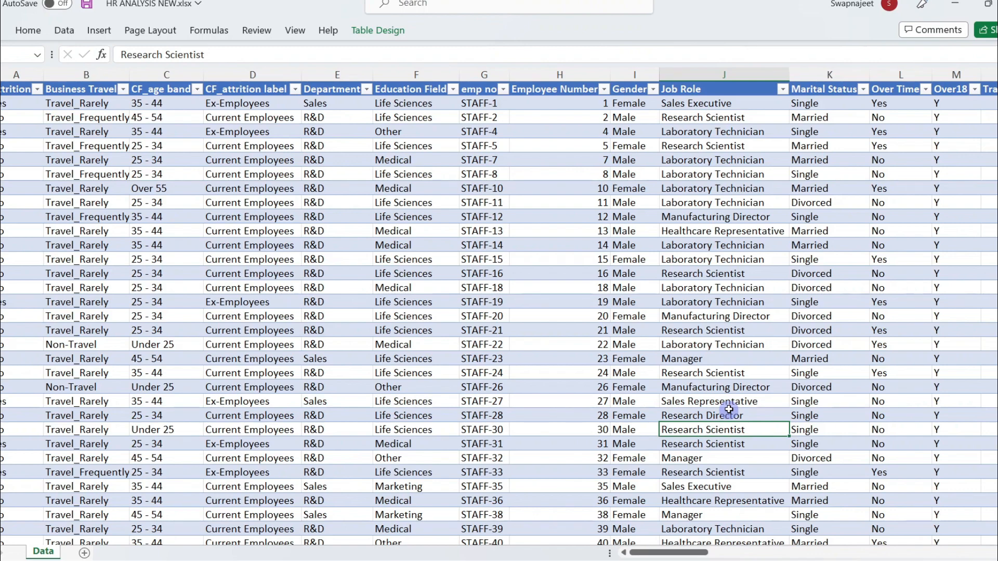
{"action": "left_click", "coordinate": [229, 290]}
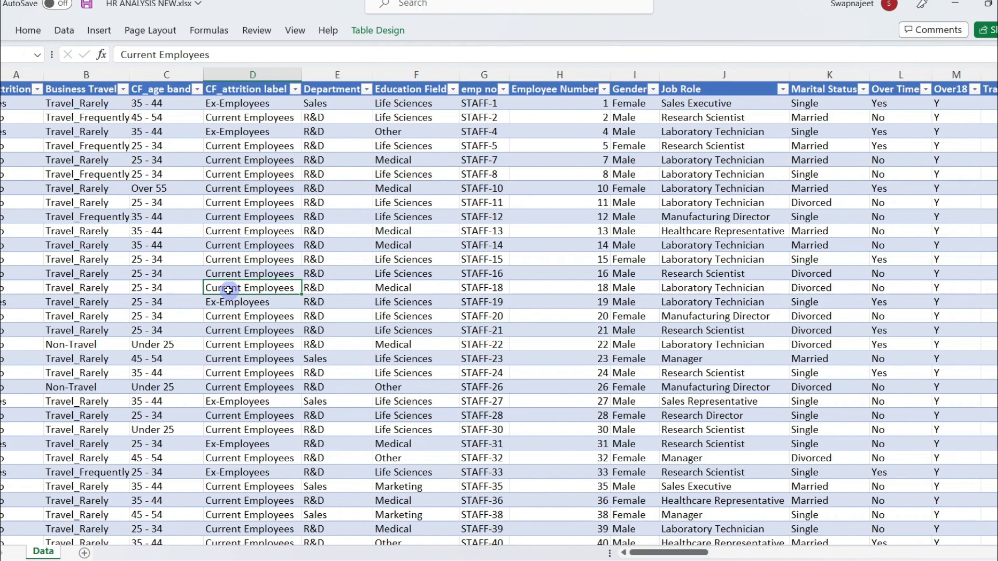
{"action": "left_click", "coordinate": [187, 241]}
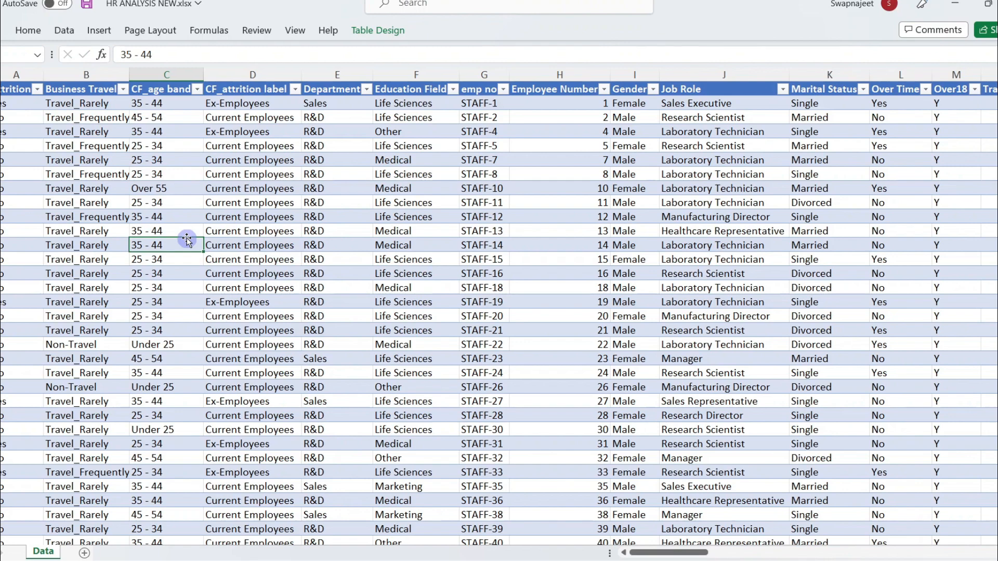
{"action": "left_click", "coordinate": [199, 314]}
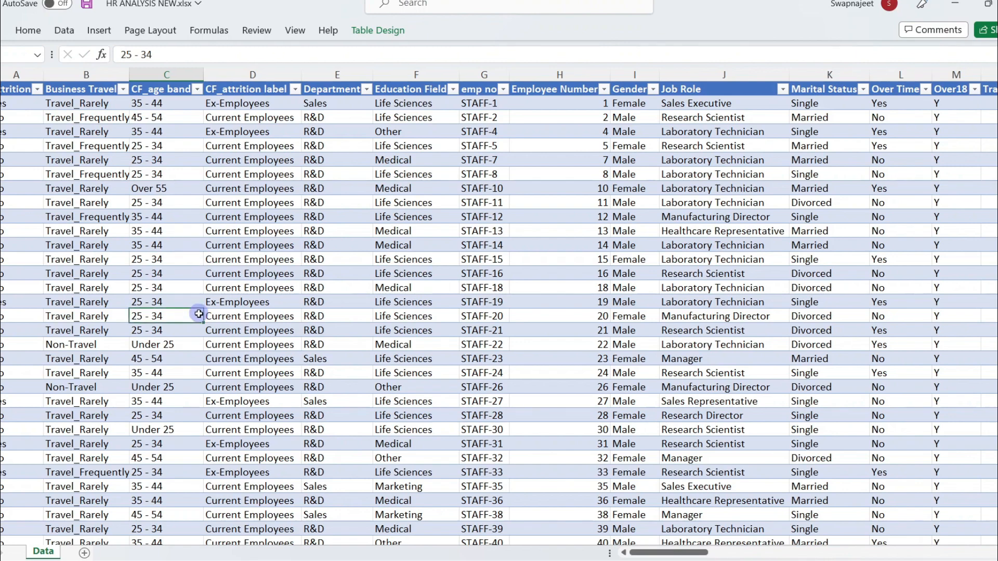
{"action": "left_click", "coordinate": [253, 346]}
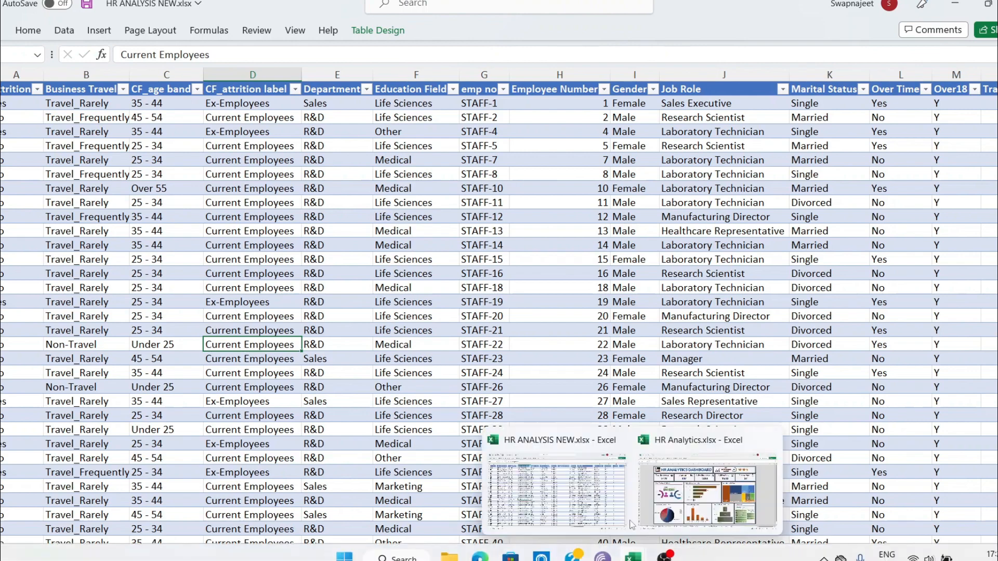
Switch to the HR Analytics.xlsx workbook to examine its Final Dashboard sheet, and return to HR ANALYSIS NEW.xlsx.
{"action": "left_click", "coordinate": [617, 436]}
{"action": "left_click", "coordinate": [15, 229]}
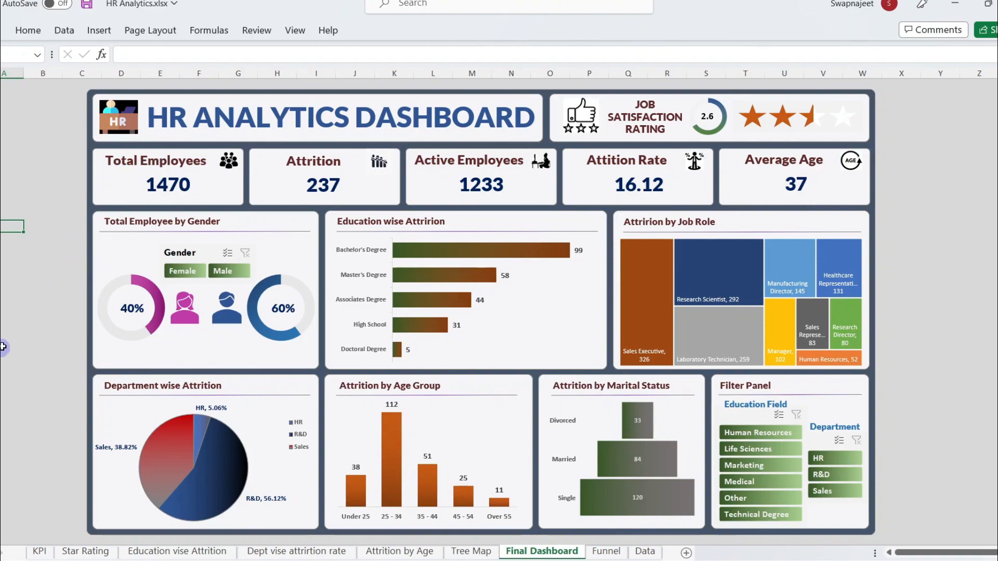
{"action": "mouse_move", "coordinate": [500, 560]}
{"action": "mouse_move", "coordinate": [632, 556]}
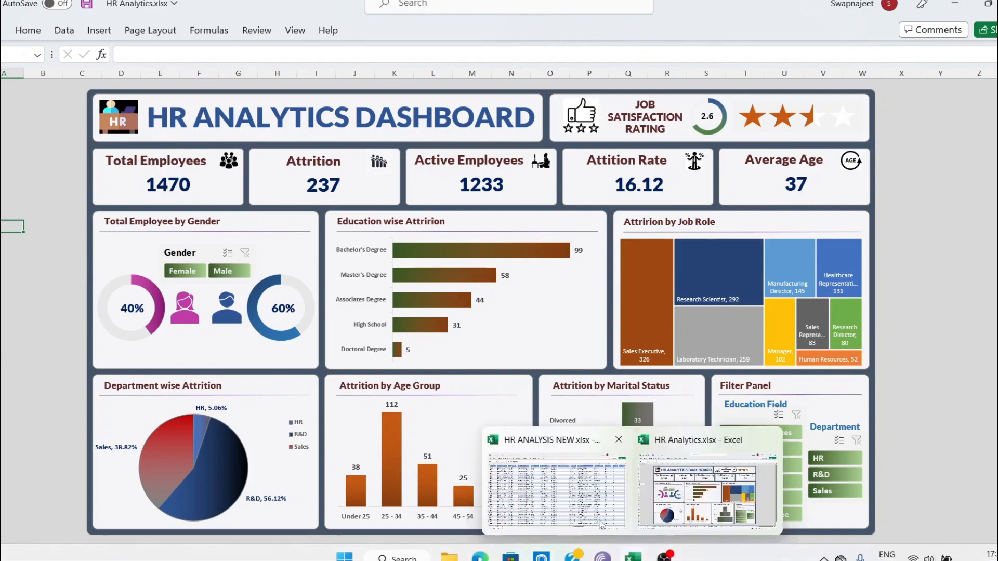
{"action": "left_click", "coordinate": [553, 489]}
Insert a PivotTable based on Table1 in a new worksheet.
{"action": "left_click", "coordinate": [190, 359]}
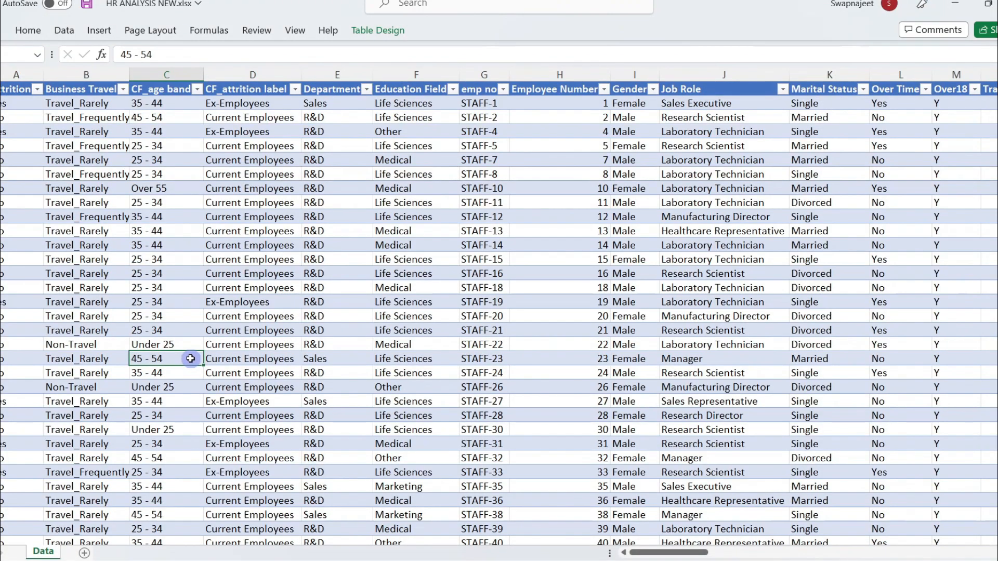
{"action": "left_click", "coordinate": [443, 259]}
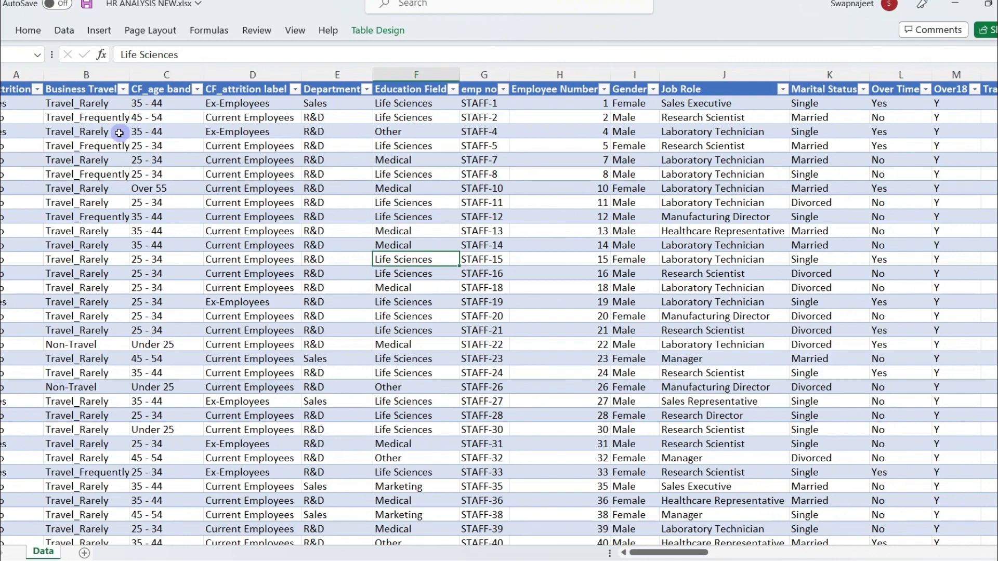
{"action": "left_click", "coordinate": [98, 31]}
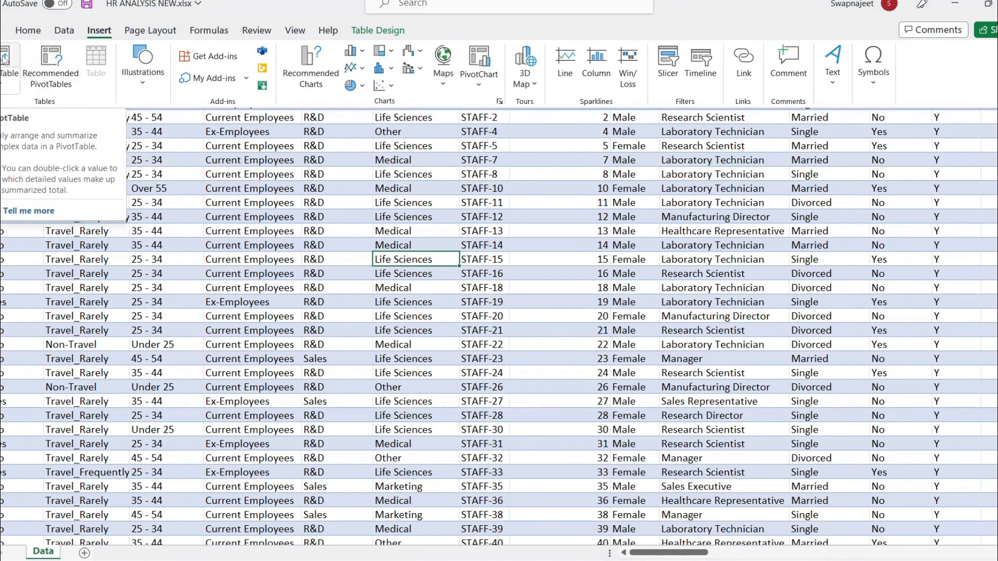
{"action": "left_click", "coordinate": [6, 59]}
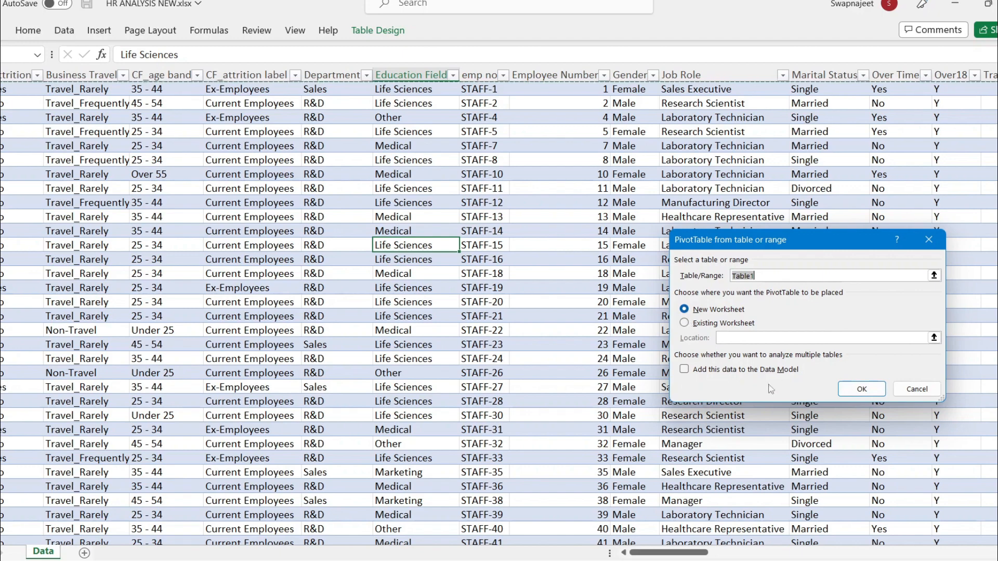
{"action": "left_click", "coordinate": [856, 388]}
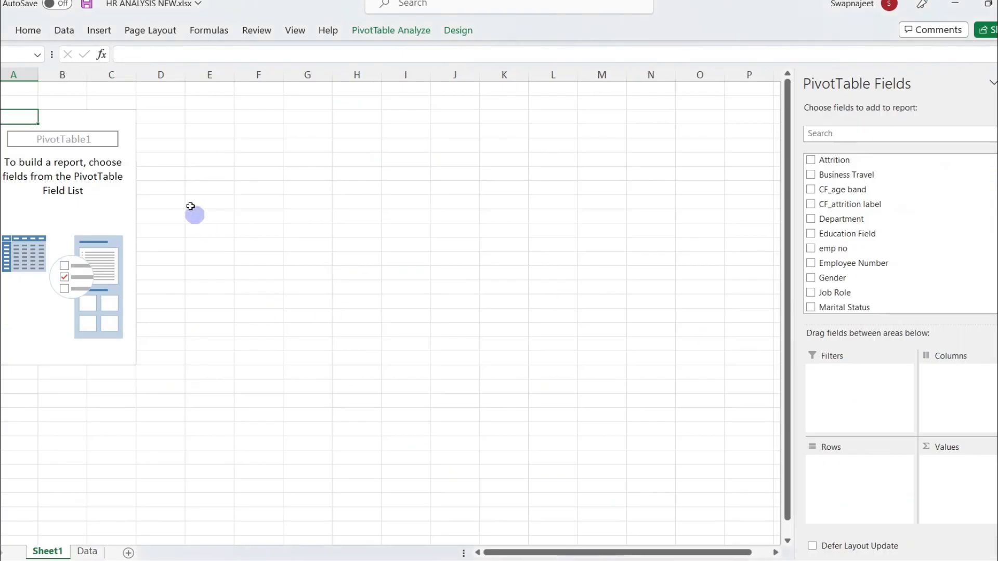
Change the ribbon display option to Always show Ribbon.
{"action": "left_click", "coordinate": [28, 32]}
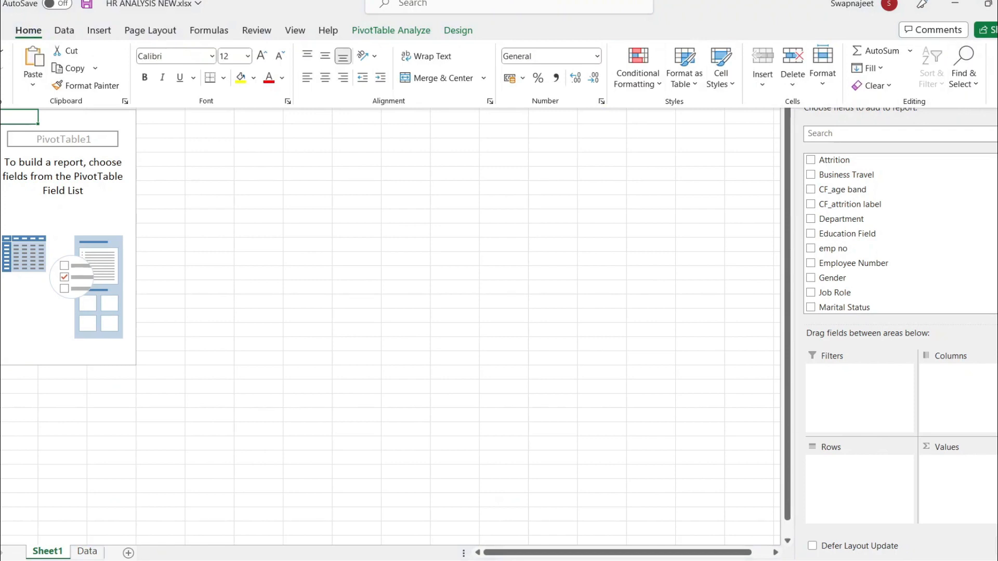
{"action": "left_click", "coordinate": [995, 101]}
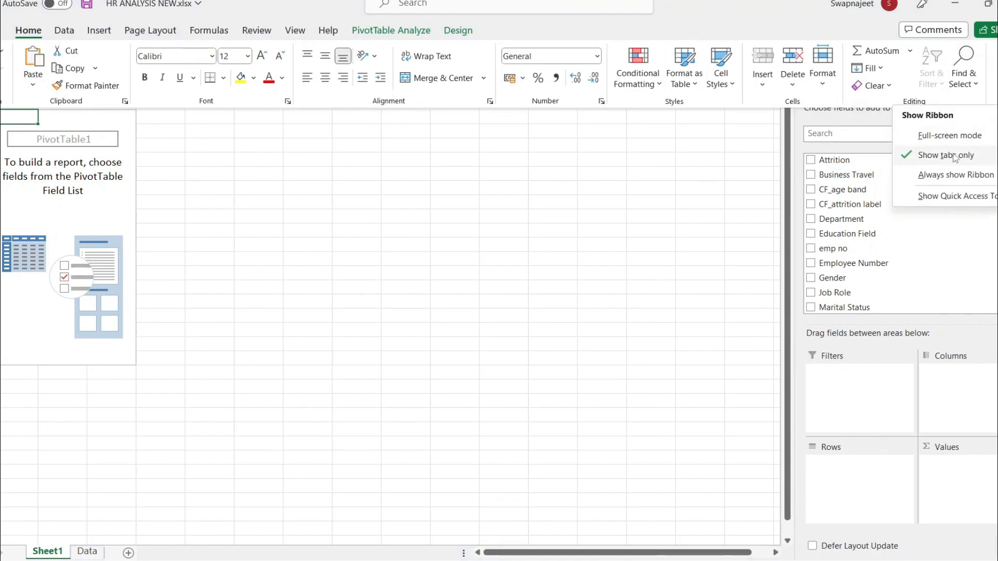
{"action": "left_click", "coordinate": [952, 175]}
{"action": "left_click", "coordinate": [647, 225]}
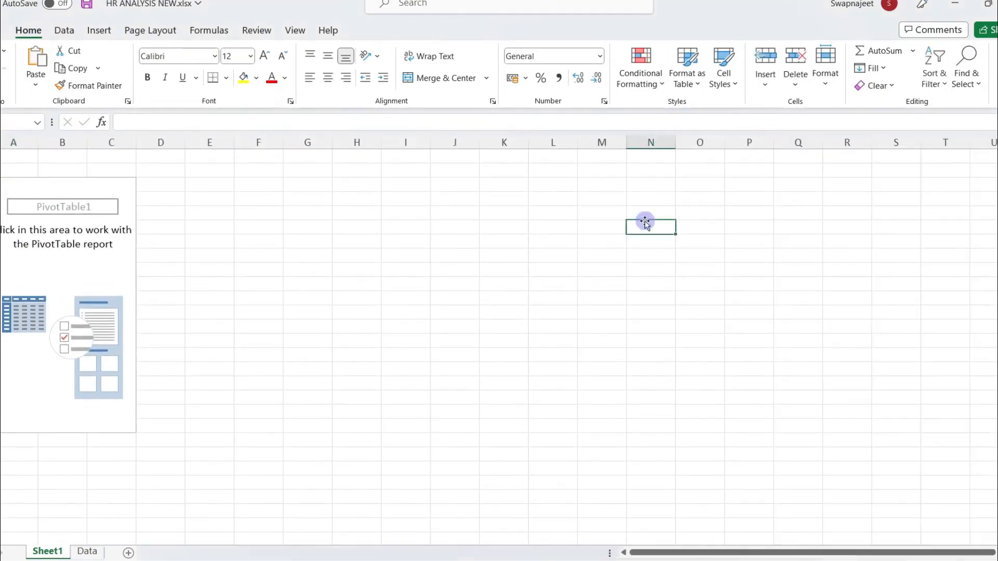
{"action": "left_click", "coordinate": [366, 344]}
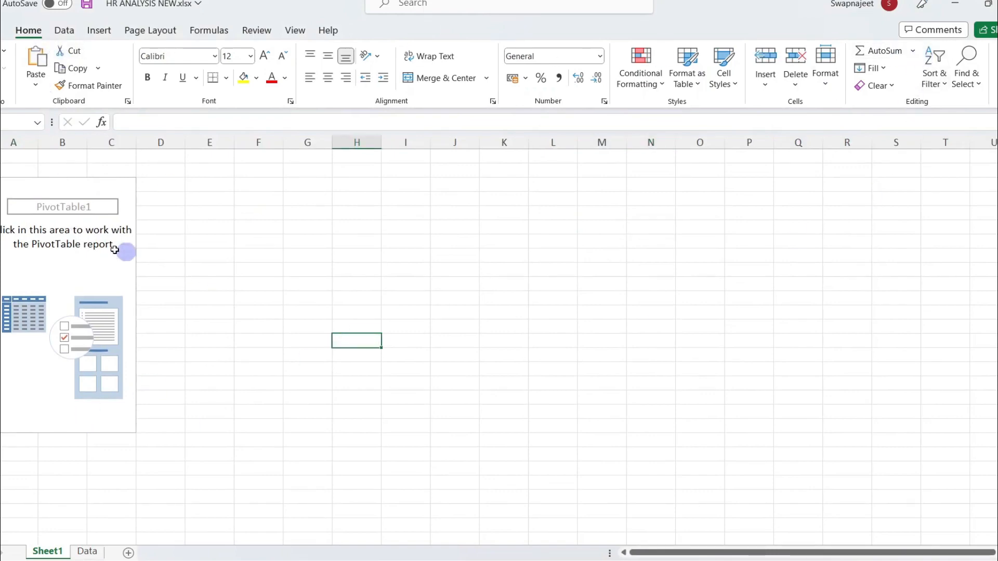
Rename the empty PivotTable on the new sheet as KPI.
{"action": "left_click", "coordinate": [59, 238]}
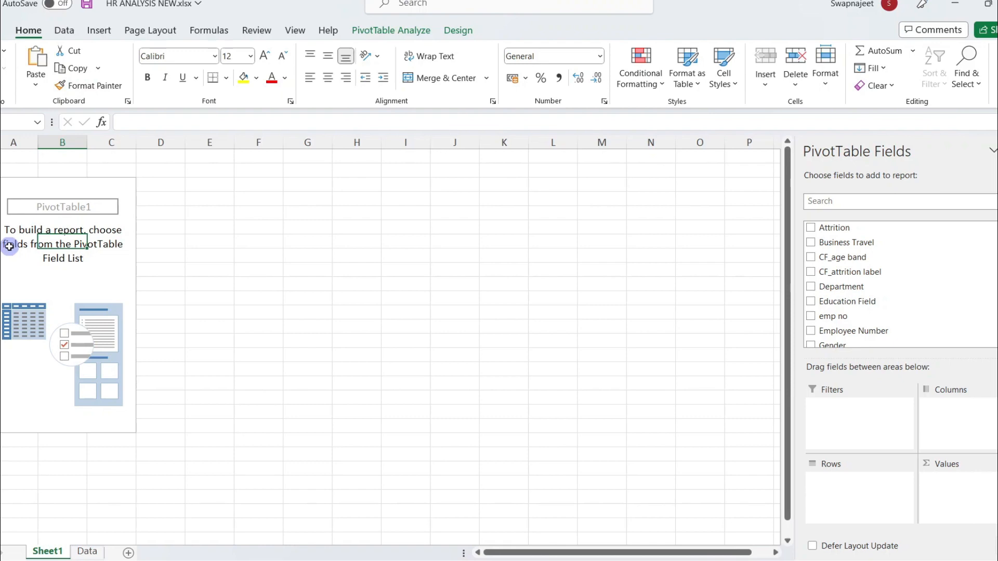
{"action": "left_click", "coordinate": [391, 31]}
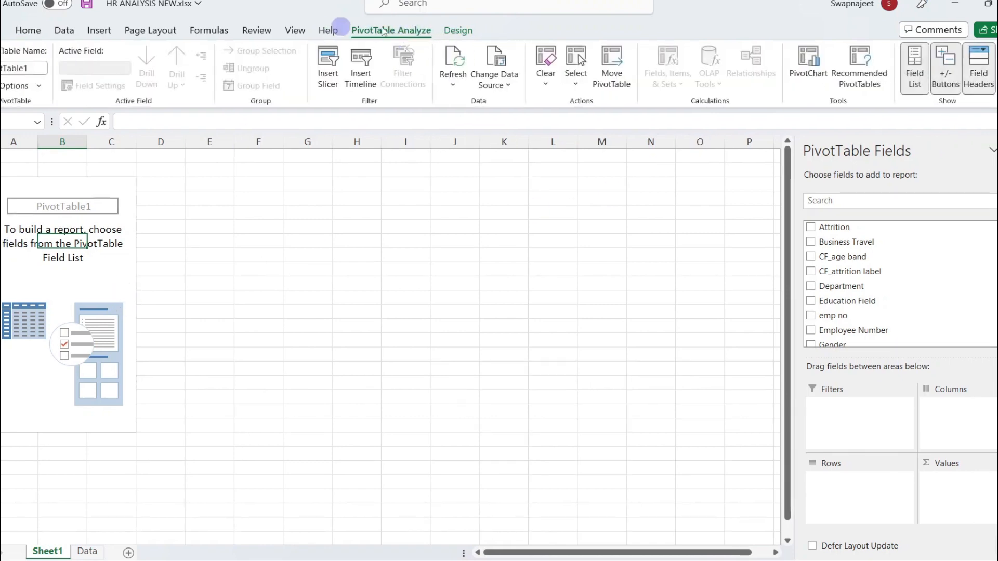
{"action": "left_click", "coordinate": [468, 299]}
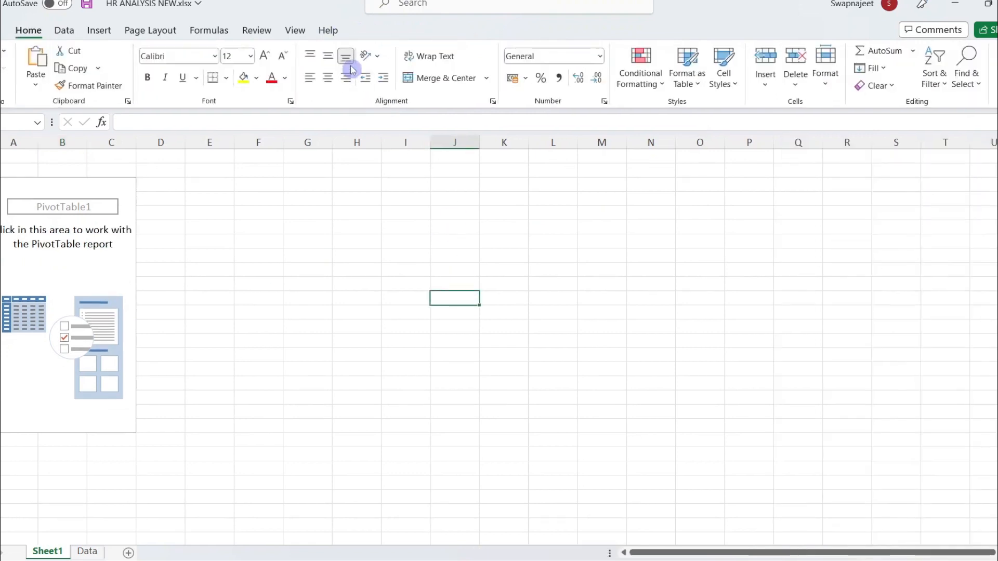
{"action": "left_click", "coordinate": [43, 273]}
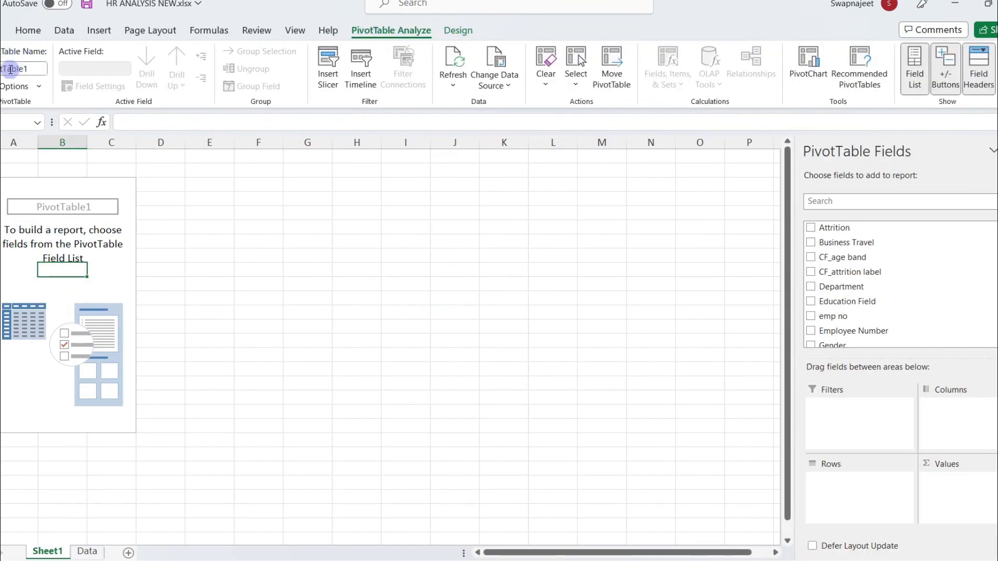
{"action": "left_click", "coordinate": [32, 69]}
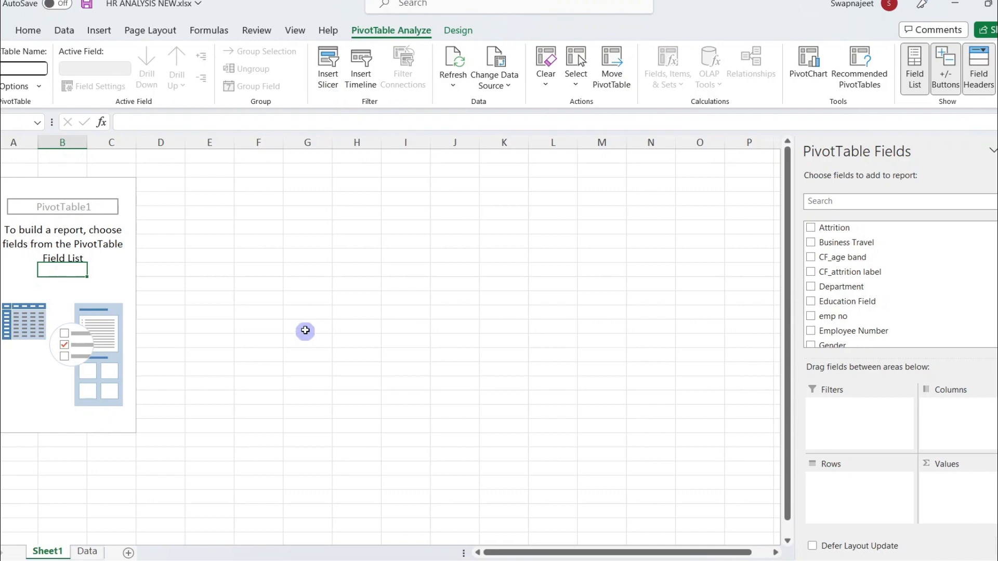
{"action": "left_click", "coordinate": [99, 268]}
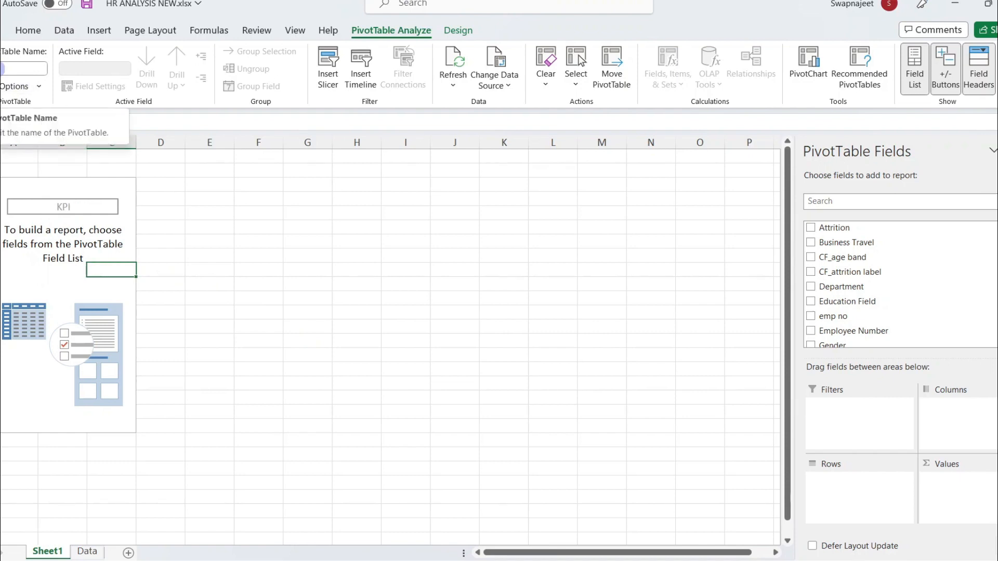
Rename the worksheet that holds the PivotTable as KPI.
{"action": "double_click", "coordinate": [54, 550]}
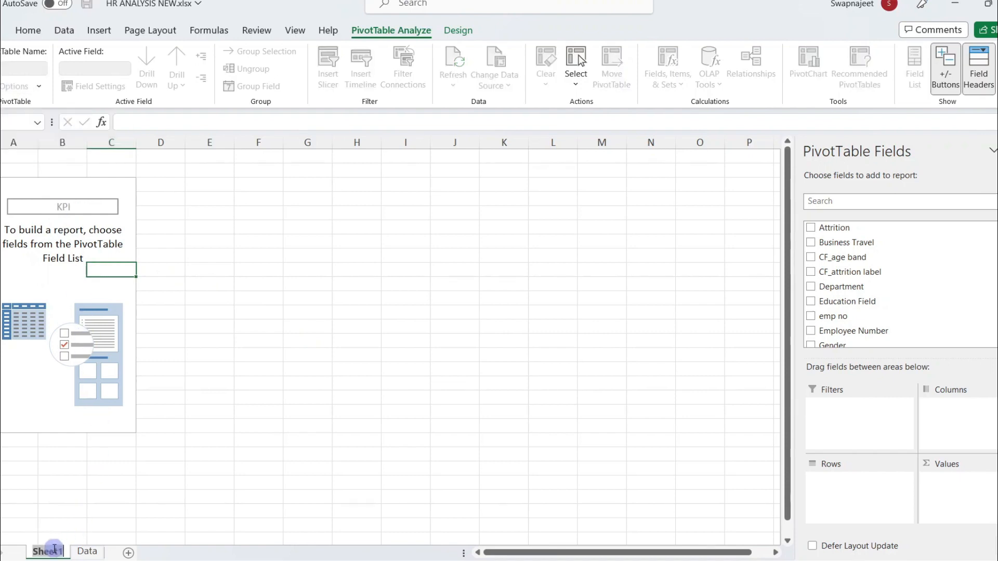
{"action": "type", "text": "KPI"}
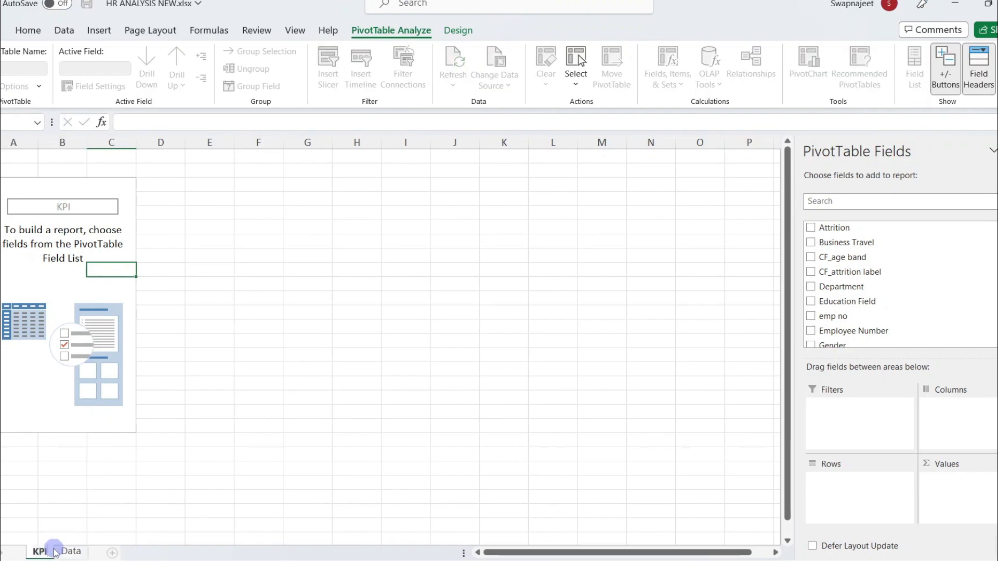
{"action": "left_click", "coordinate": [85, 290]}
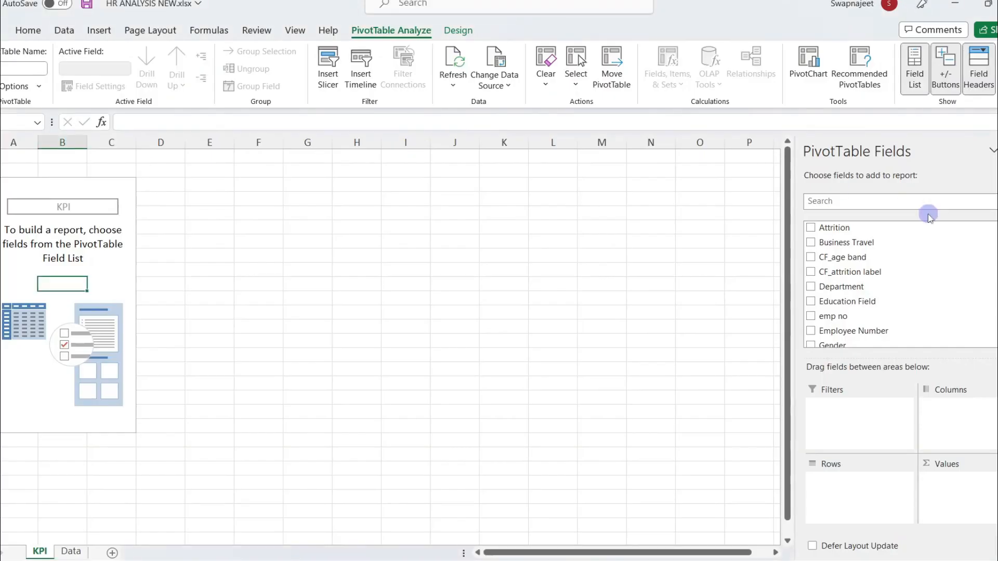
Examine the emp no and Employee Number columns in the Data sheet, and return to the KPI sheet.
{"action": "scroll", "coordinate": [927, 269], "scroll_direction": "down", "scroll_amount": 2}
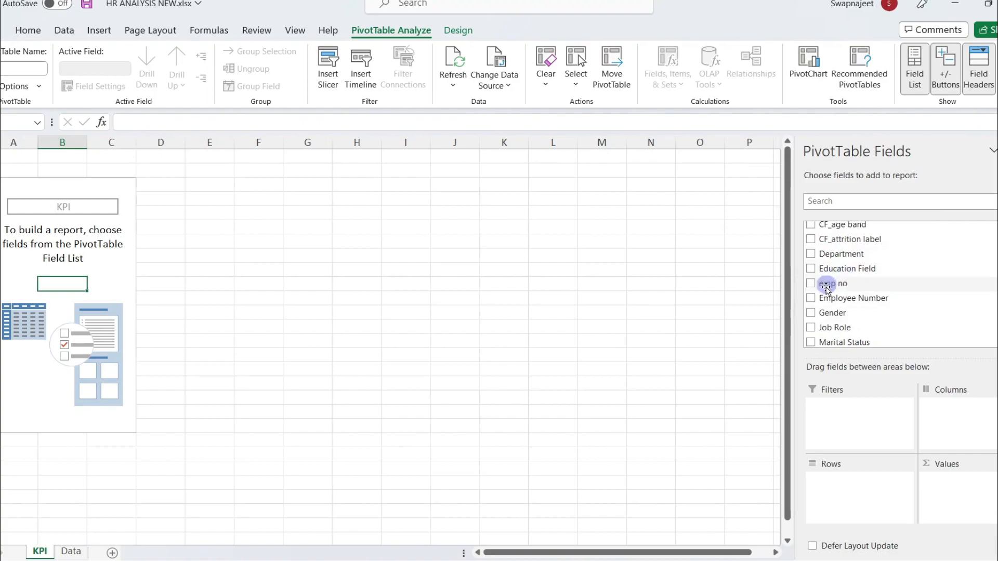
{"action": "left_click", "coordinate": [68, 550]}
{"action": "scroll", "coordinate": [375, 402], "scroll_direction": "right", "scroll_amount": 2}
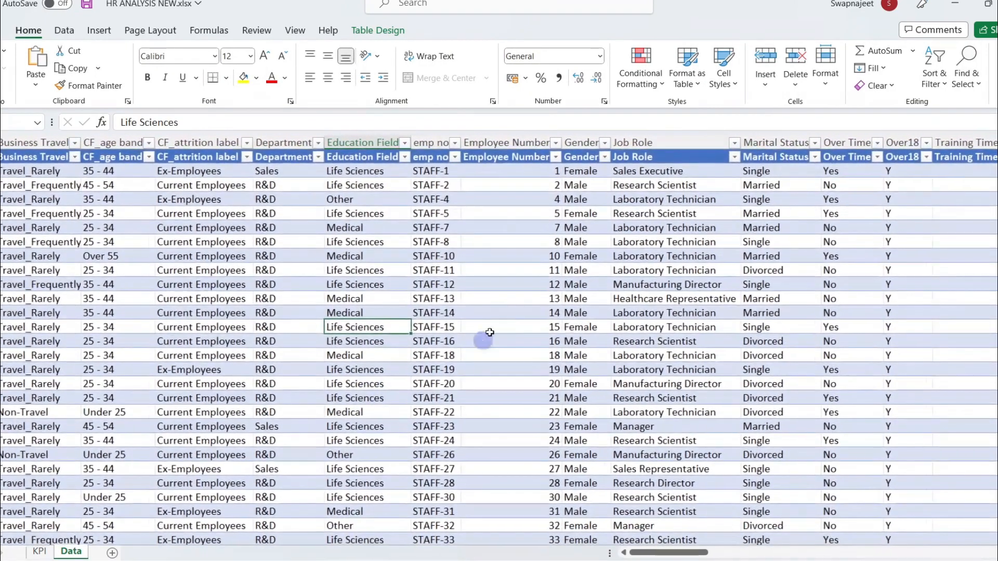
{"action": "scroll", "coordinate": [496, 325], "scroll_direction": "down", "scroll_amount": 3}
{"action": "scroll", "coordinate": [510, 327], "scroll_direction": "up", "scroll_amount": 1}
{"action": "scroll", "coordinate": [513, 339], "scroll_direction": "up", "scroll_amount": 2}
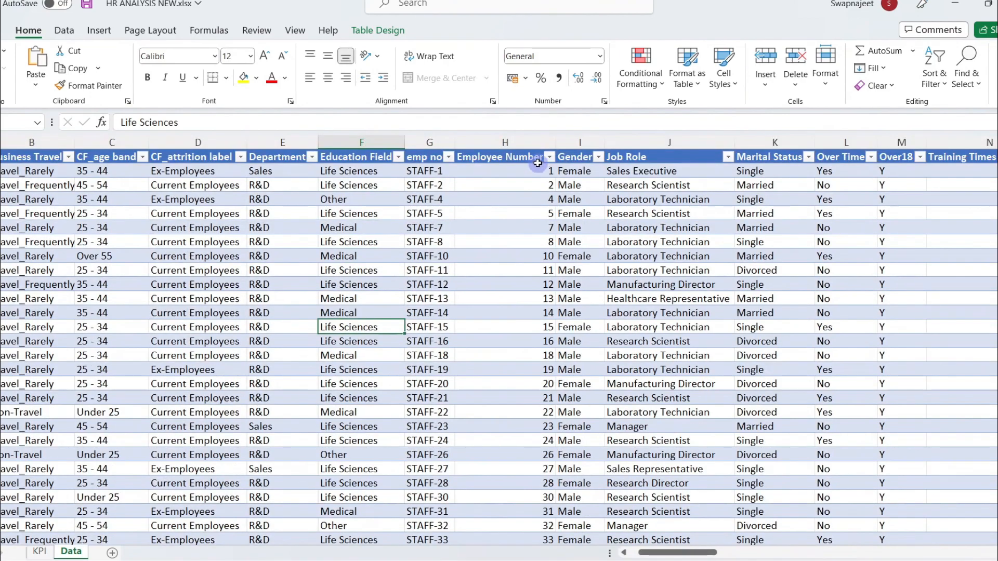
{"action": "scroll", "coordinate": [544, 252], "scroll_direction": "down", "scroll_amount": 2}
{"action": "scroll", "coordinate": [546, 257], "scroll_direction": "down", "scroll_amount": 4}
{"action": "scroll", "coordinate": [547, 257], "scroll_direction": "up", "scroll_amount": 6}
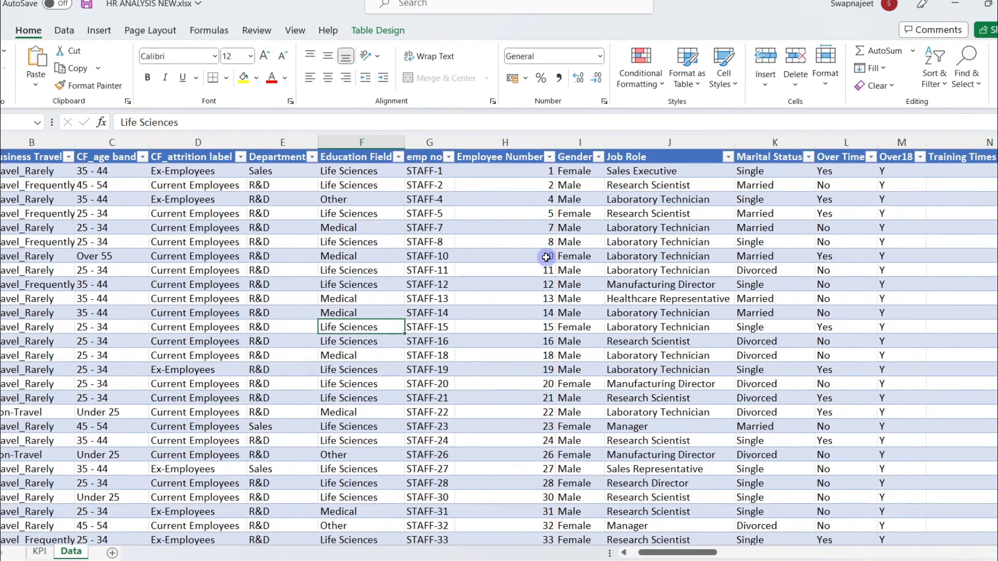
{"action": "scroll", "coordinate": [545, 223], "scroll_direction": "down", "scroll_amount": 4}
{"action": "scroll", "coordinate": [554, 277], "scroll_direction": "up", "scroll_amount": 4}
{"action": "mouse_move", "coordinate": [683, 549]}
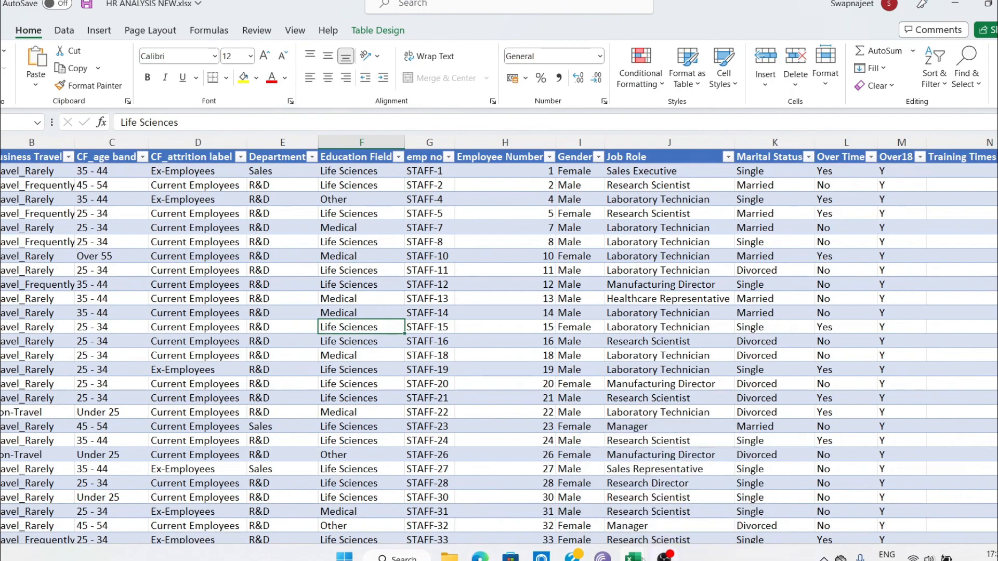
{"action": "mouse_move", "coordinate": [642, 558]}
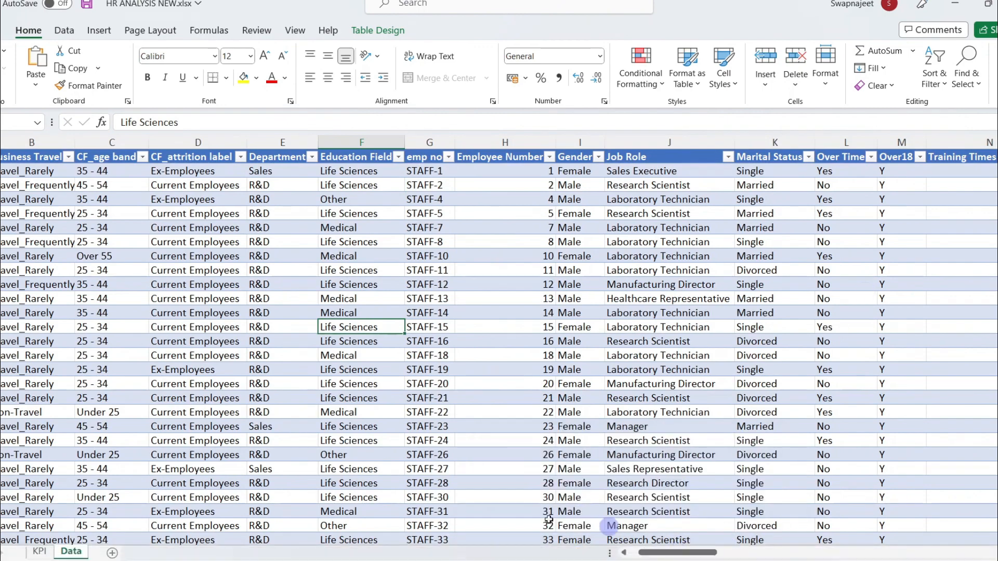
{"action": "left_click", "coordinate": [39, 551]}
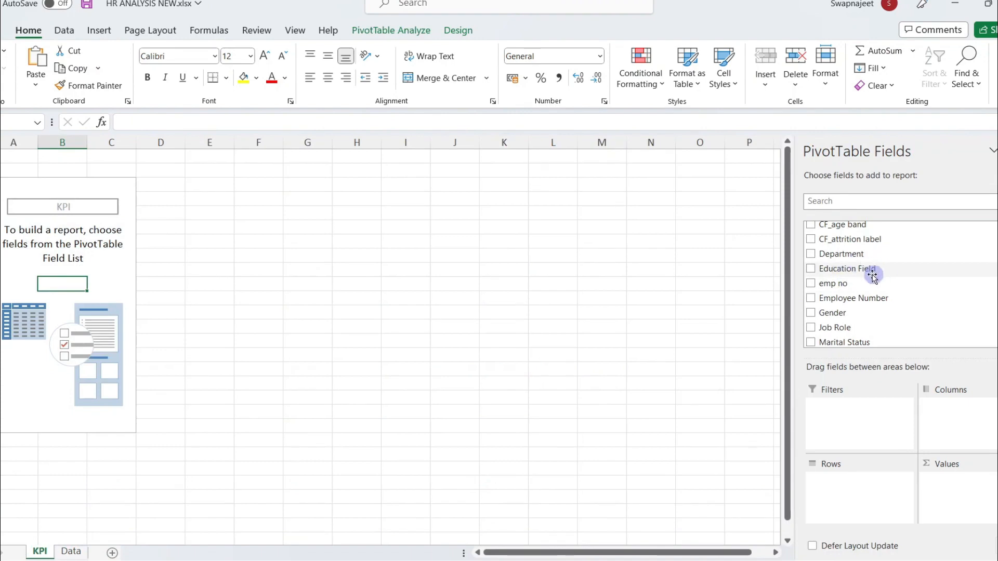
Add the Employee Number field to the values of the KPI PivotTable.
{"action": "left_click_drag", "start_coordinate": [873, 298], "coordinate": [950, 480]}
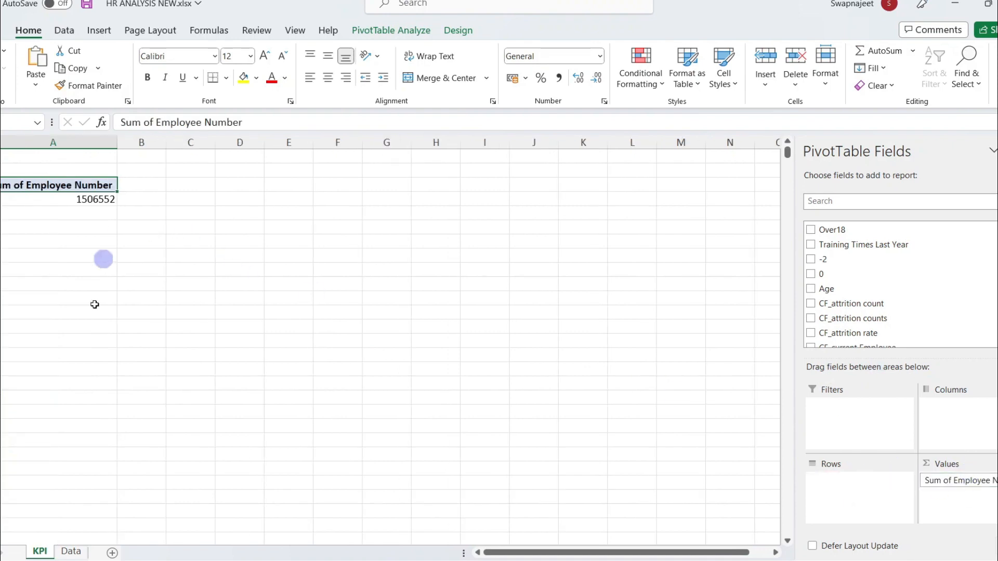
Examine the entries in the Employee Number column of the Data sheet, and return to the KPI sheet.
{"action": "left_click", "coordinate": [71, 552]}
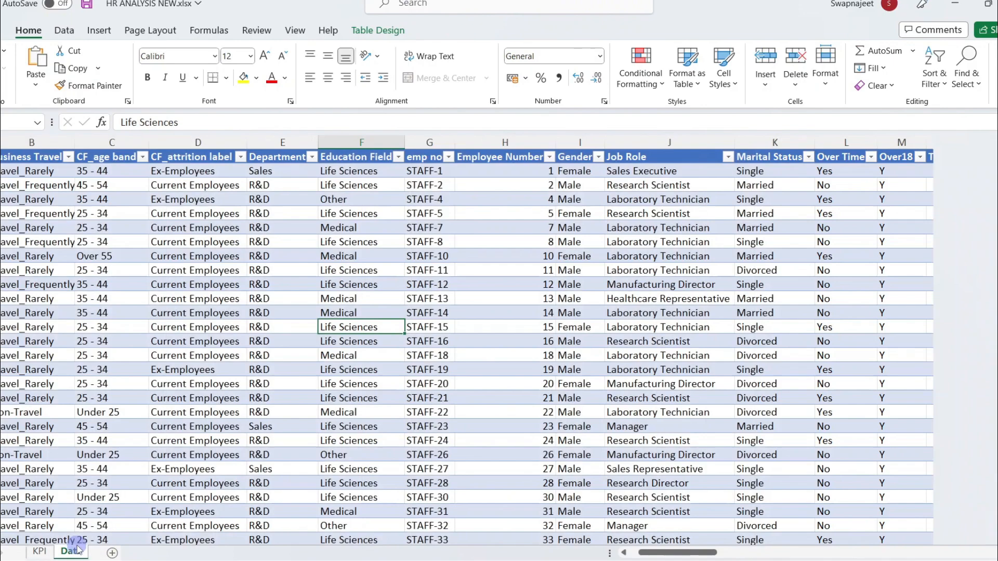
{"action": "left_click", "coordinate": [543, 187]}
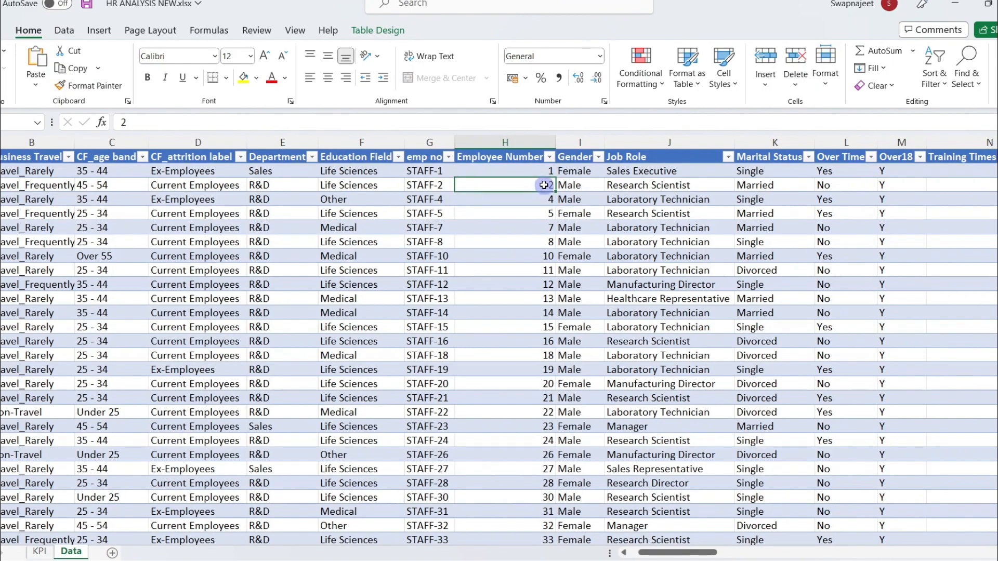
{"action": "left_click", "coordinate": [535, 158]}
{"action": "left_click", "coordinate": [540, 171]}
{"action": "left_click", "coordinate": [539, 187]}
{"action": "left_click", "coordinate": [540, 224]}
{"action": "left_click", "coordinate": [530, 281]}
{"action": "left_click_drag", "start_coordinate": [541, 171], "coordinate": [547, 354]}
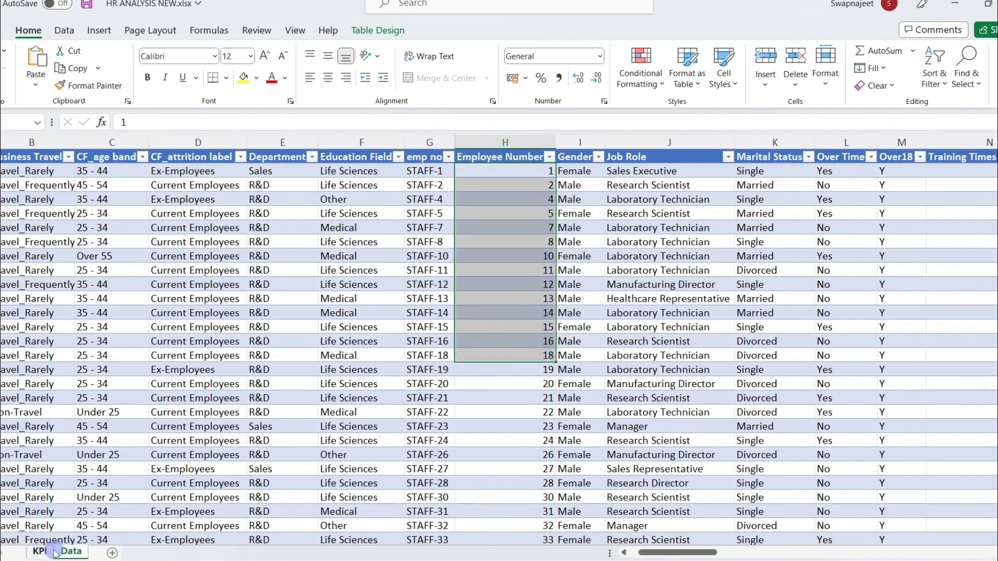
{"action": "left_click", "coordinate": [546, 230]}
{"action": "left_click", "coordinate": [545, 188]}
{"action": "left_click", "coordinate": [537, 212]}
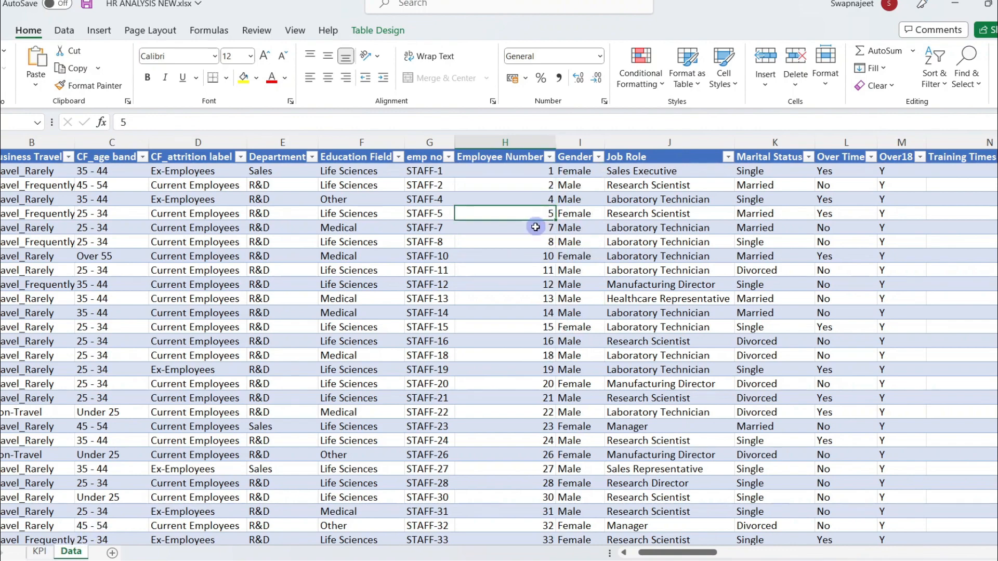
{"action": "left_click", "coordinate": [536, 228]}
{"action": "left_click", "coordinate": [536, 269]}
{"action": "left_click", "coordinate": [39, 552]}
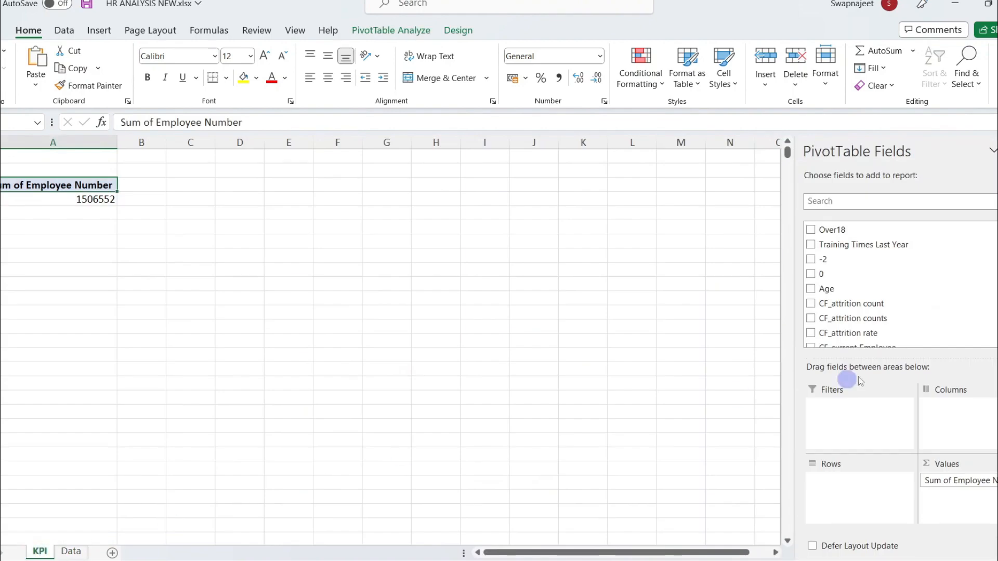
Change the Employee Number value field to be summarized by Count.
{"action": "left_click", "coordinate": [987, 481]}
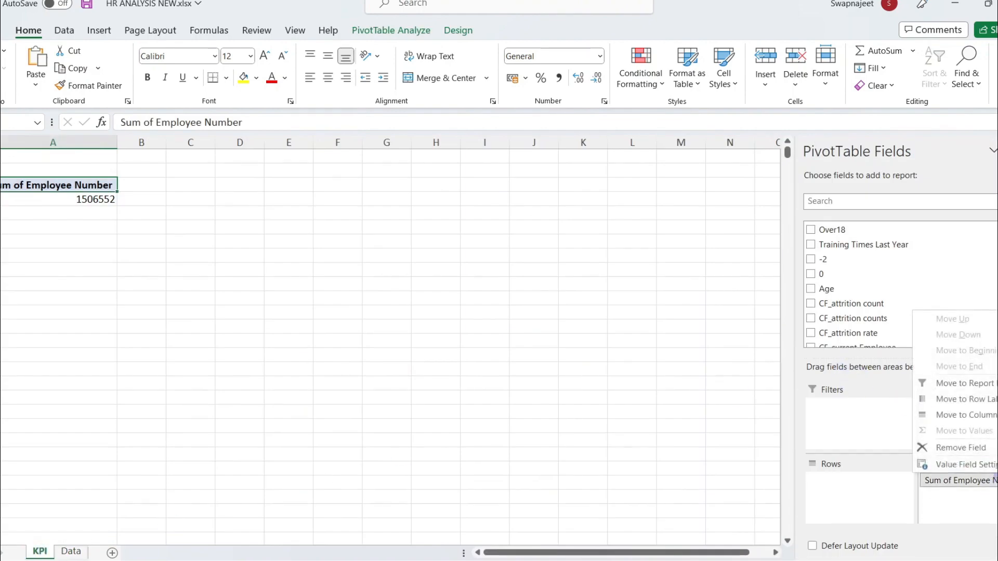
{"action": "left_click", "coordinate": [972, 465]}
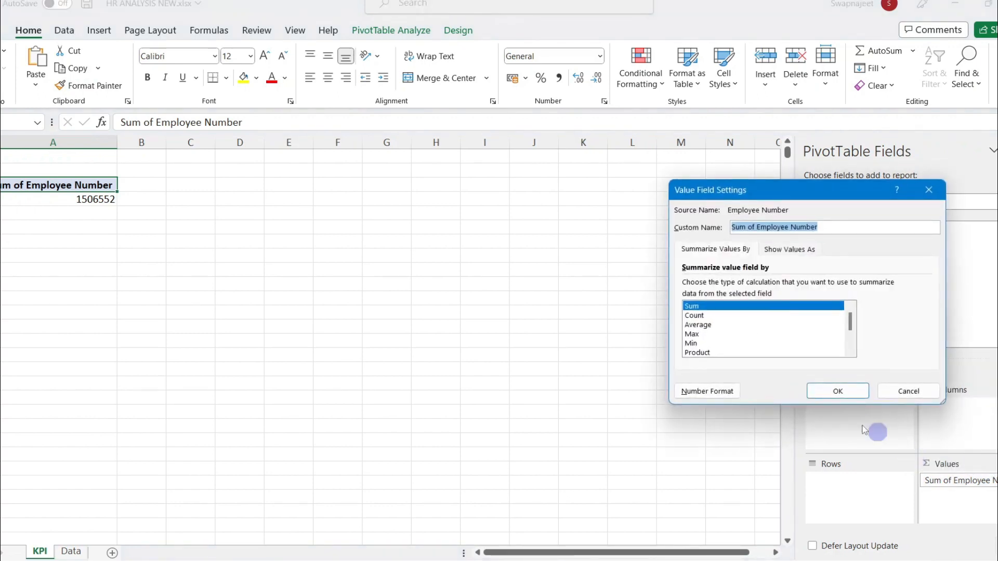
{"action": "left_click", "coordinate": [705, 316]}
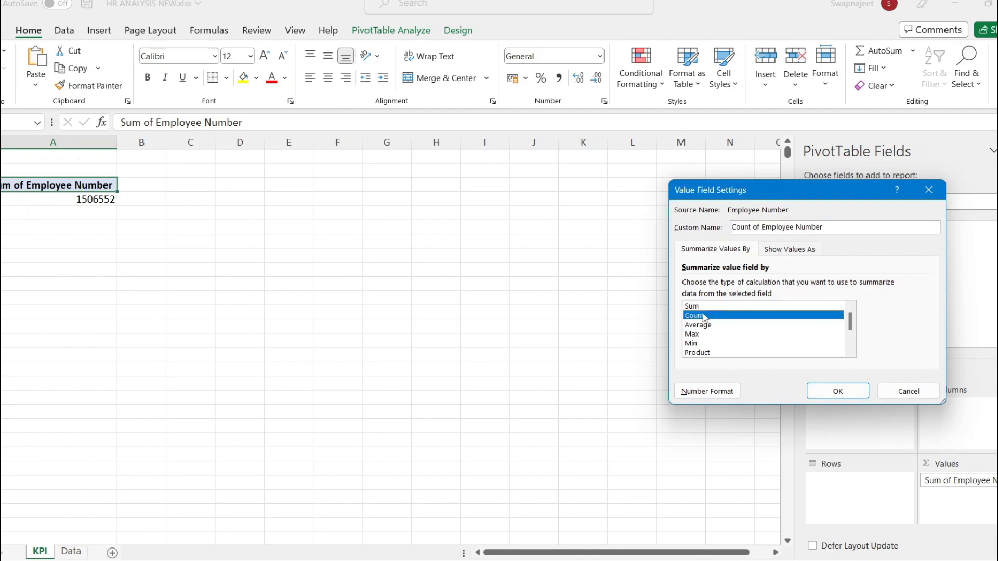
{"action": "left_click", "coordinate": [837, 391]}
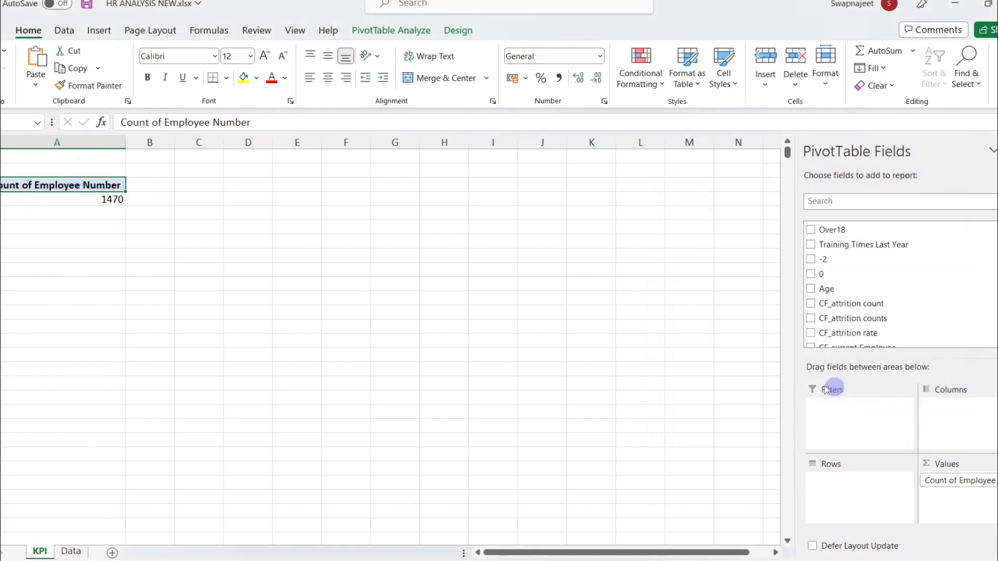
Check how the PivotTable field list responds to selecting cells inside and outside the KPI PivotTable.
{"action": "left_click", "coordinate": [73, 202]}
{"action": "left_click", "coordinate": [153, 187]}
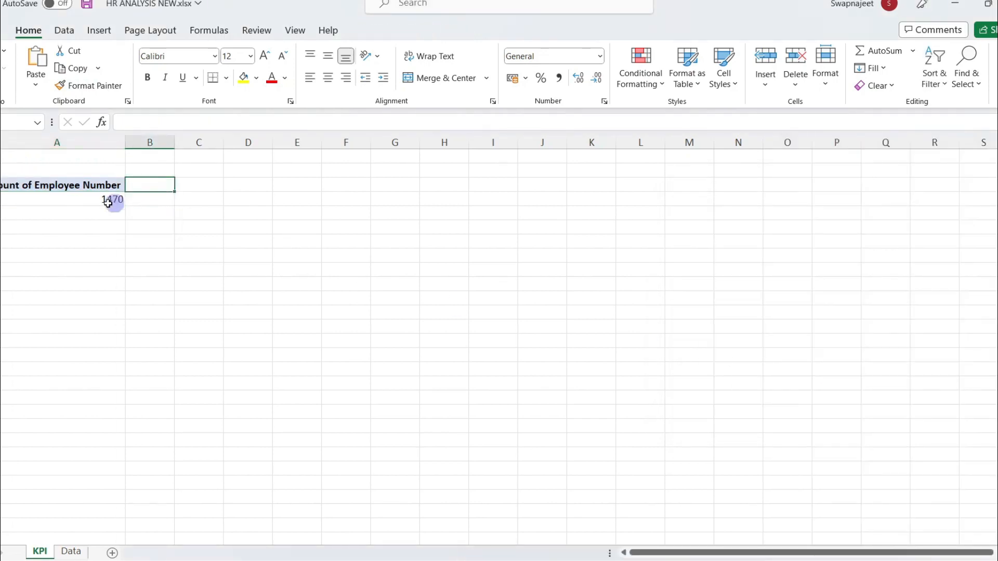
{"action": "left_click", "coordinate": [87, 198]}
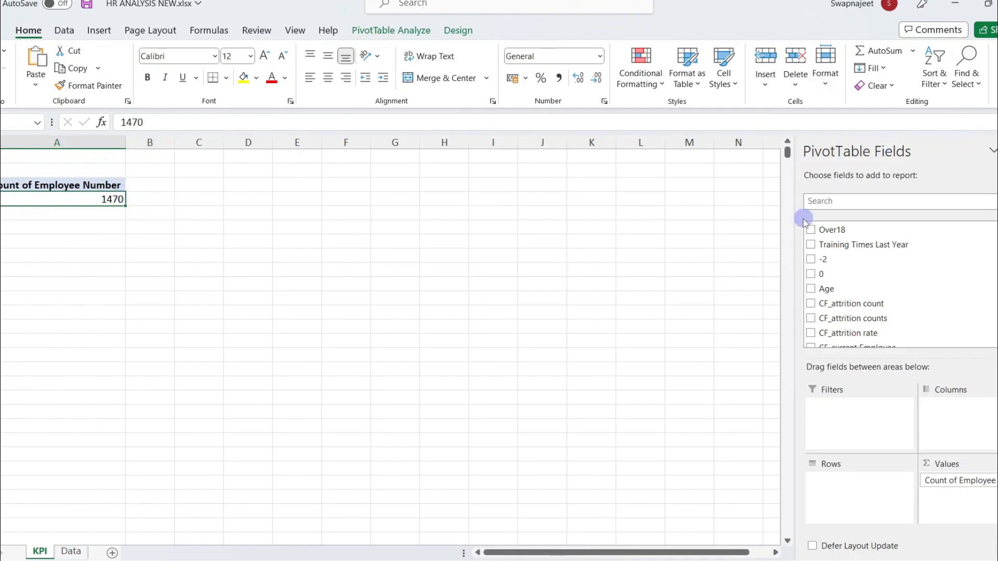
{"action": "left_click", "coordinate": [325, 221]}
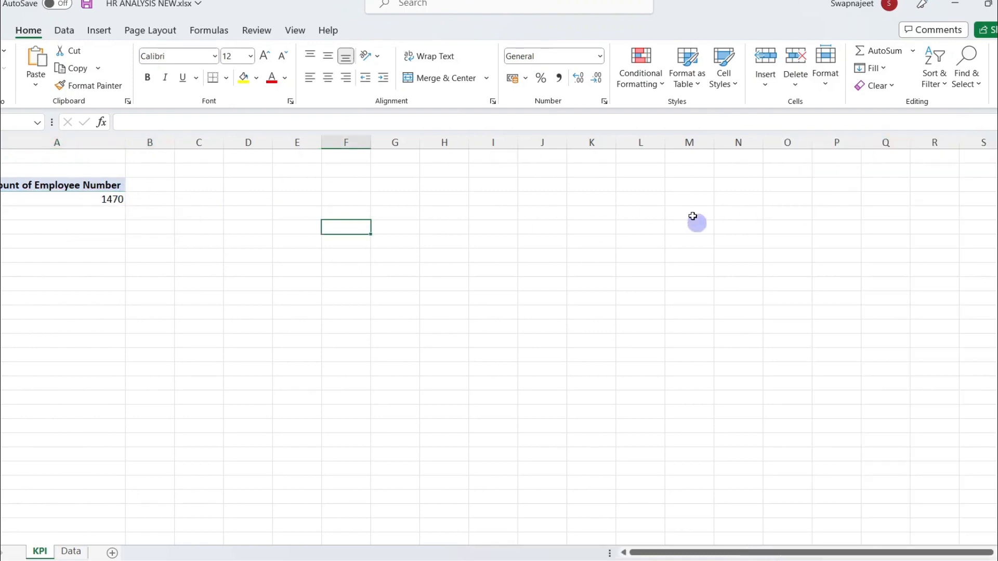
{"action": "left_click", "coordinate": [83, 198]}
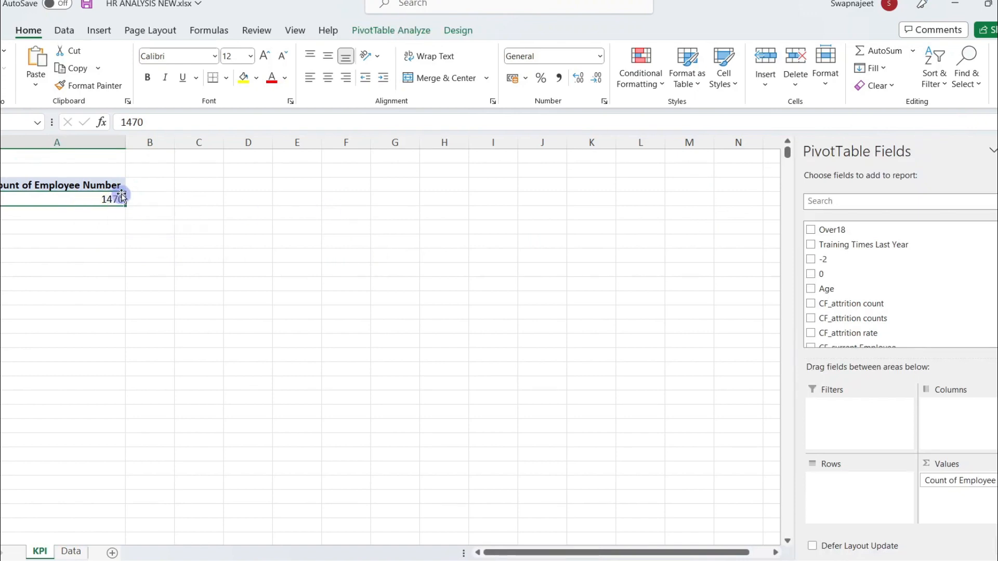
{"action": "left_click", "coordinate": [62, 187]}
{"action": "left_click", "coordinate": [62, 199]}
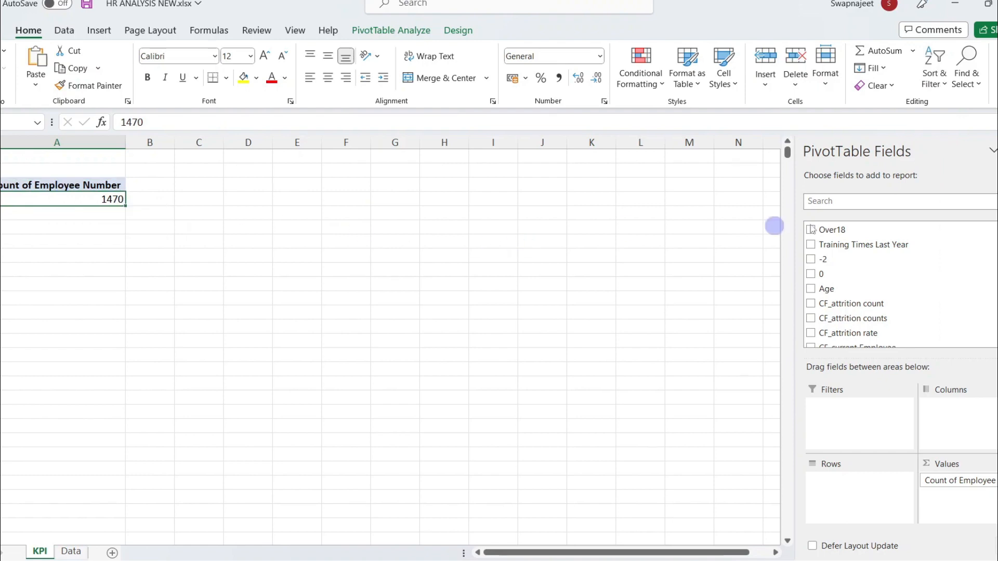
Close the field list of the KPI PivotTable and show it again.
{"action": "left_click", "coordinate": [997, 151]}
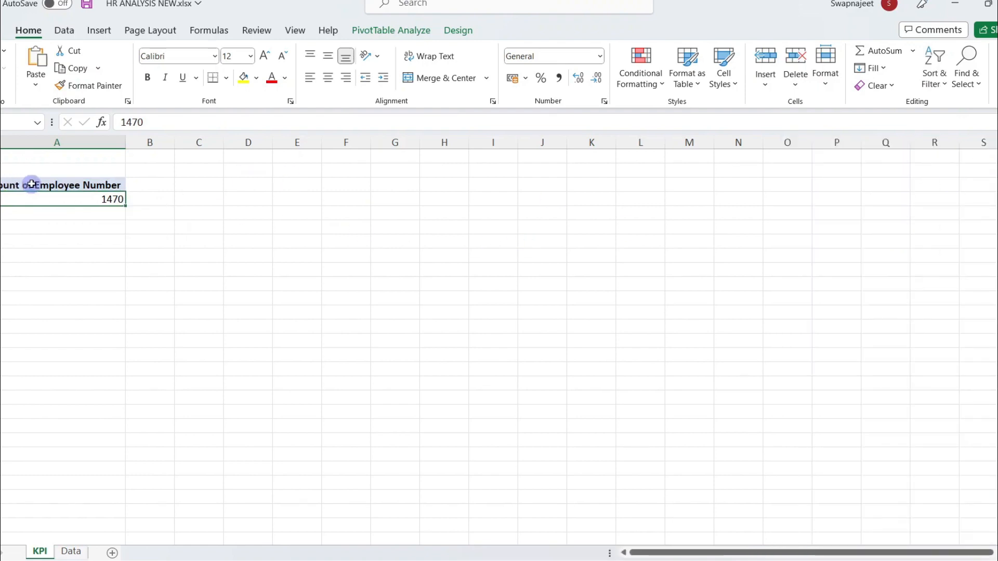
{"action": "left_click", "coordinate": [32, 185]}
{"action": "left_click", "coordinate": [41, 198]}
{"action": "left_click", "coordinate": [45, 183]}
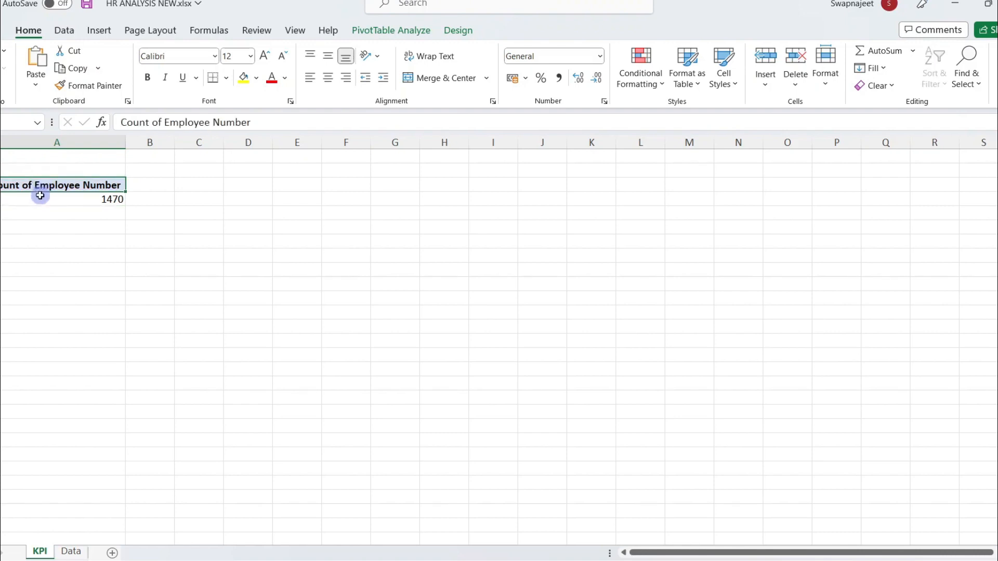
{"action": "left_click", "coordinate": [40, 196]}
{"action": "left_click", "coordinate": [34, 185]}
{"action": "left_click", "coordinate": [49, 200]}
{"action": "left_click", "coordinate": [58, 188]}
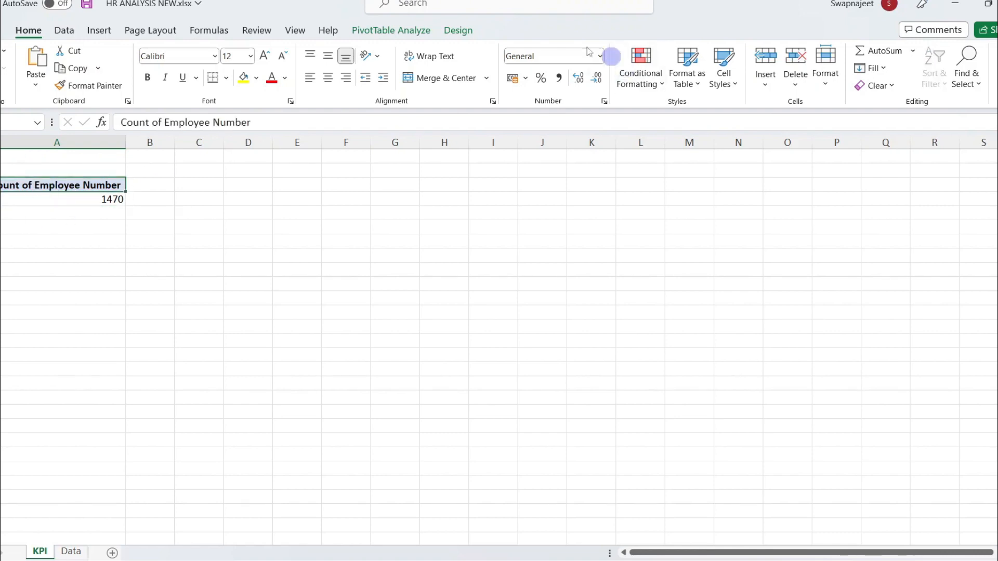
{"action": "left_click", "coordinate": [403, 32]}
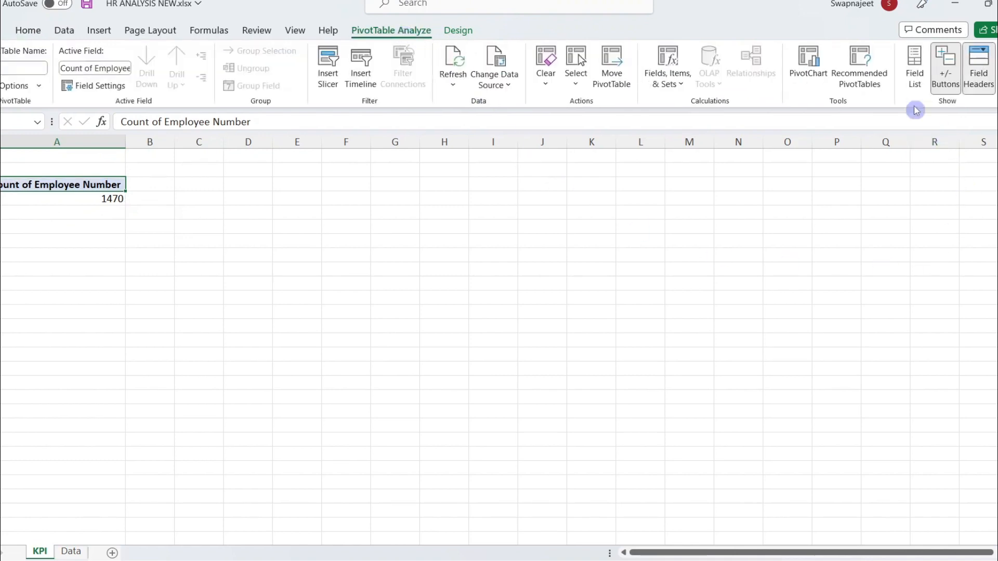
{"action": "left_click", "coordinate": [915, 68]}
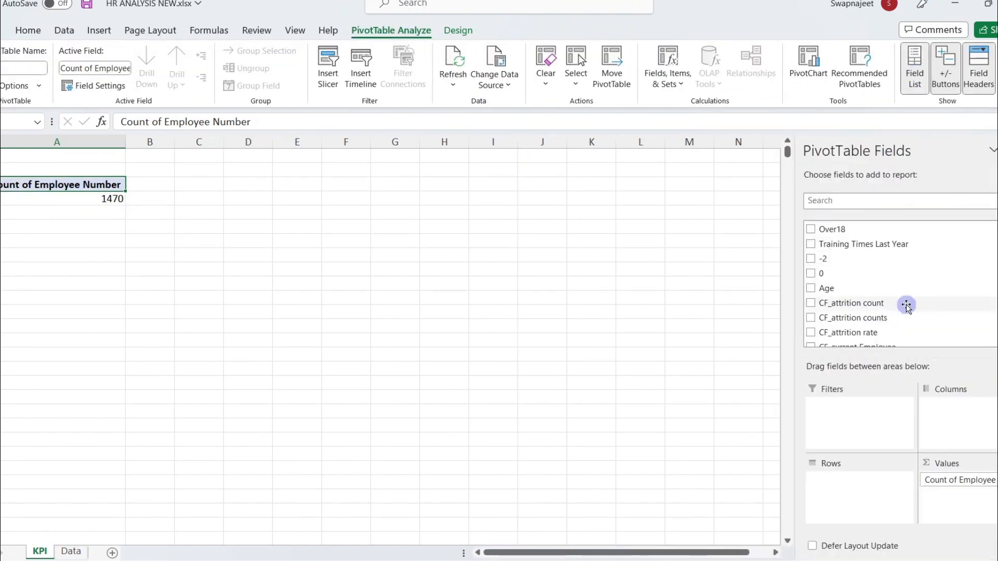
Search the PivotTable fields for "attr" and add CF_attrition count to the values.
{"action": "scroll", "coordinate": [922, 287], "scroll_direction": "down", "scroll_amount": 2}
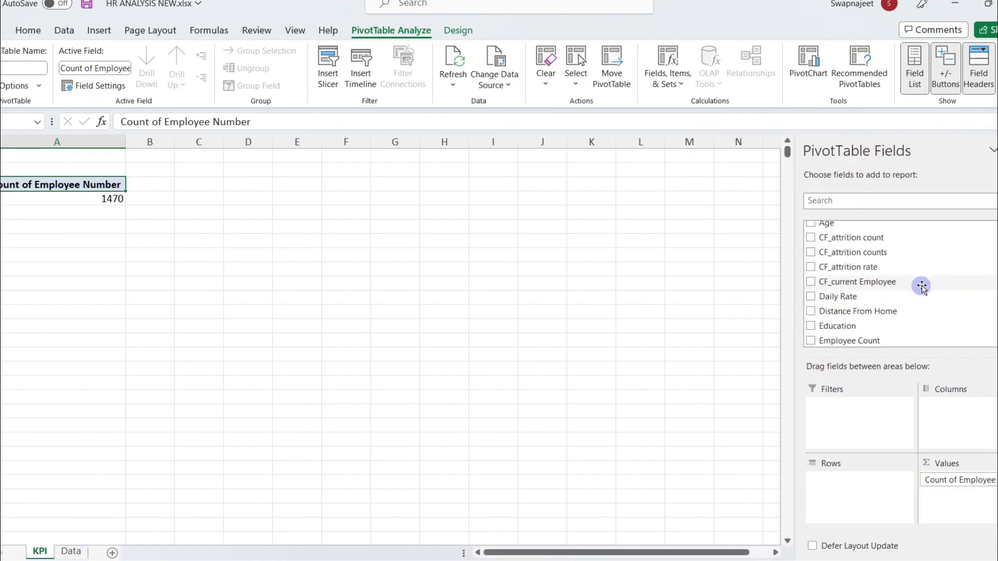
{"action": "scroll", "coordinate": [922, 287], "scroll_direction": "down", "scroll_amount": 5}
{"action": "scroll", "coordinate": [922, 287], "scroll_direction": "up", "scroll_amount": 2}
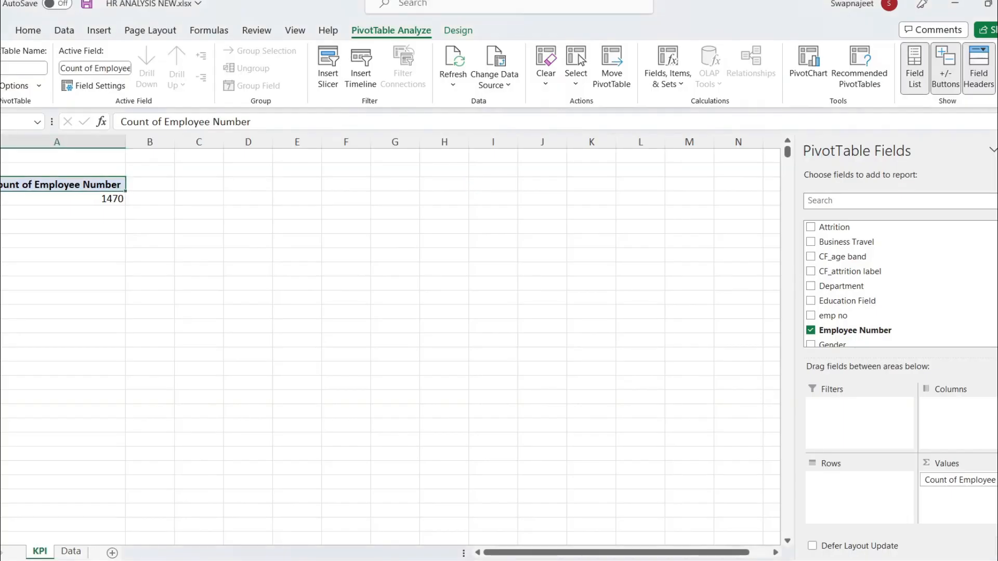
{"action": "left_click", "coordinate": [834, 201]}
{"action": "type", "text": "attr"}
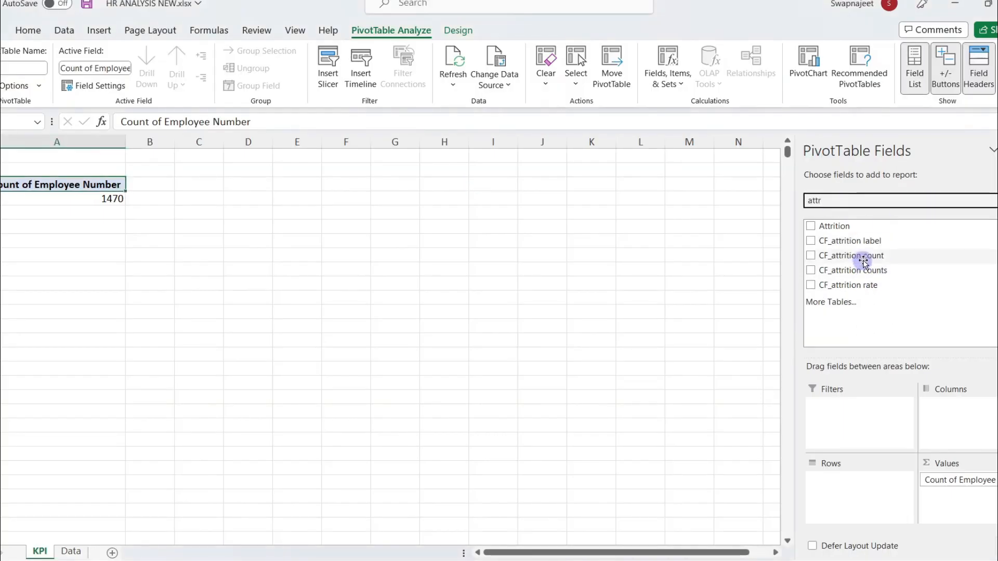
{"action": "left_click_drag", "start_coordinate": [864, 260], "coordinate": [974, 501]}
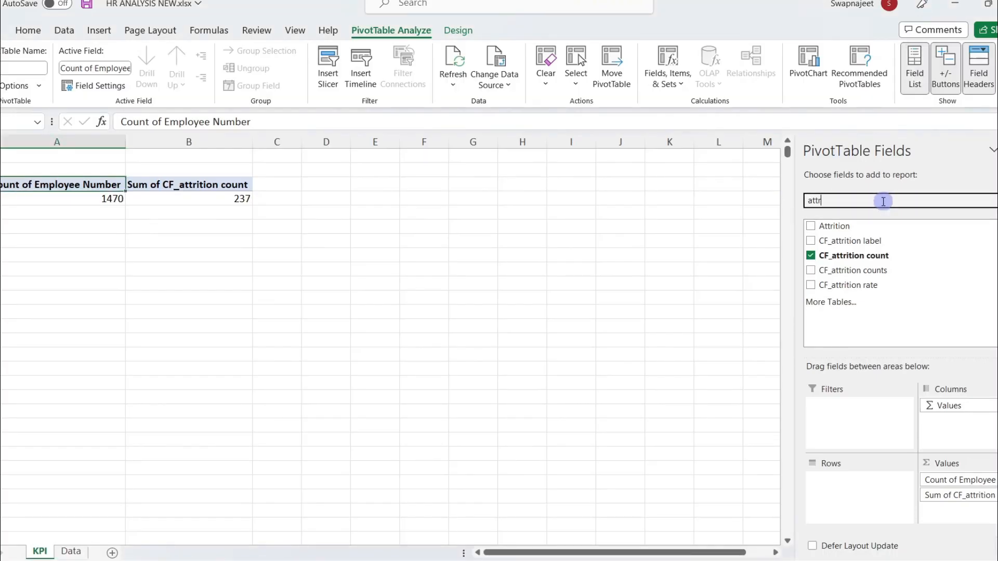
Find the Age field, add it to the PivotTable values and summarize it by Average.
{"action": "type", "text": "age"}
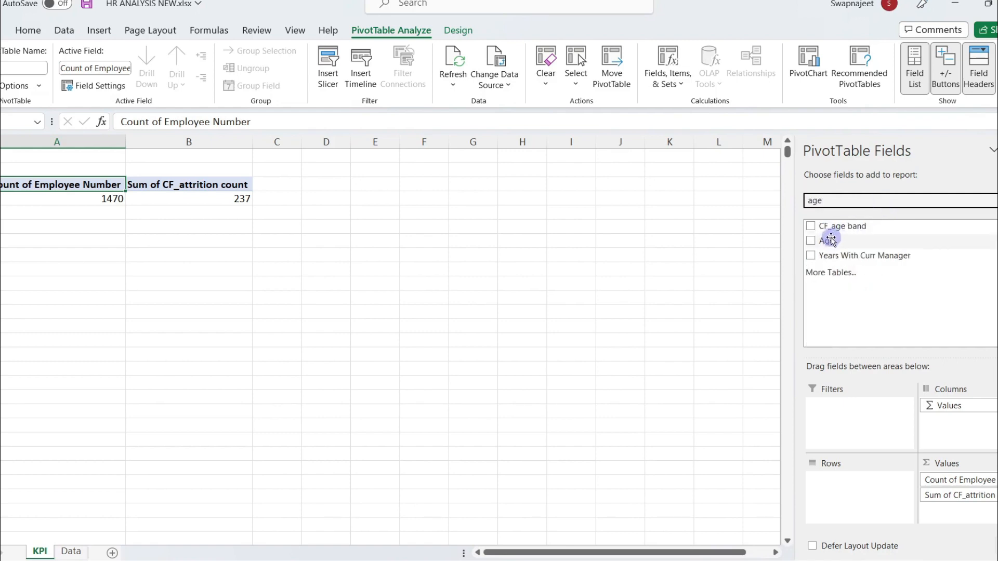
{"action": "left_click_drag", "start_coordinate": [832, 241], "coordinate": [978, 501]}
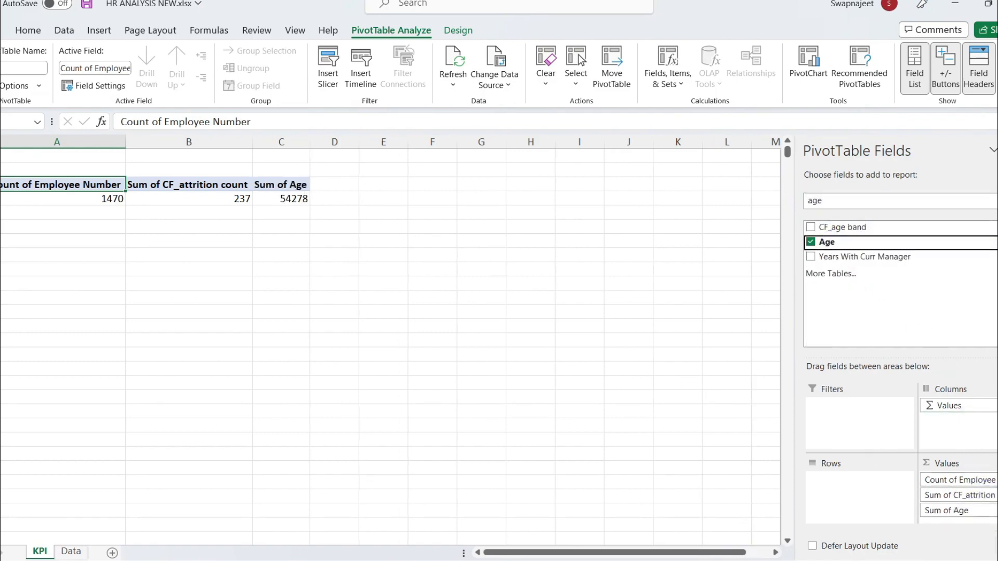
{"action": "left_click", "coordinate": [995, 511]}
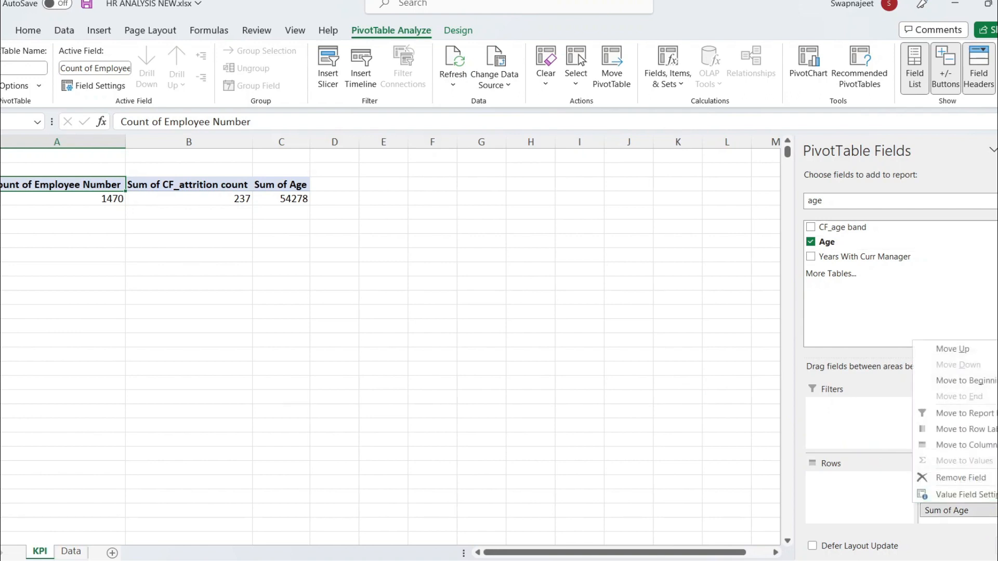
{"action": "left_click", "coordinate": [962, 496]}
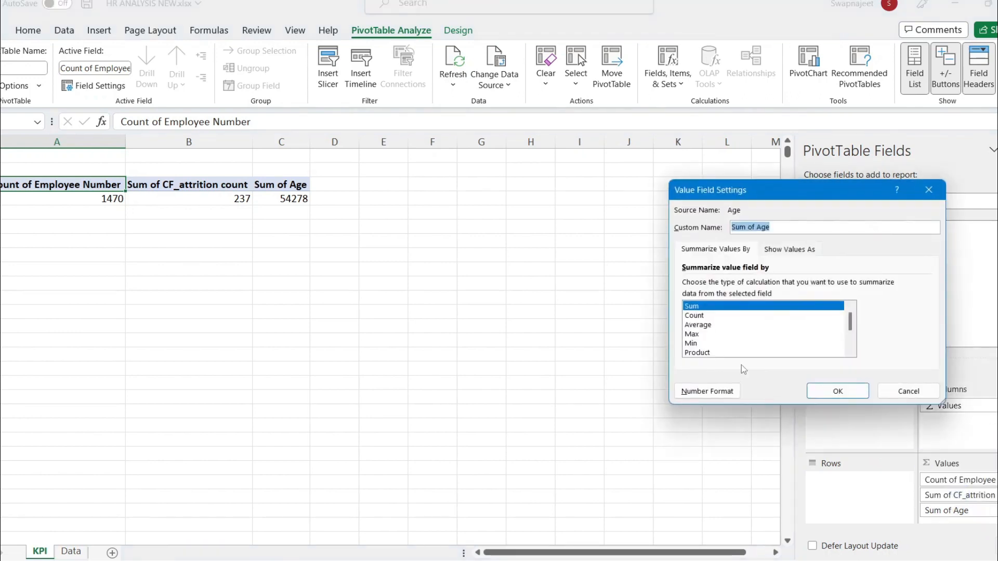
{"action": "left_click", "coordinate": [698, 325]}
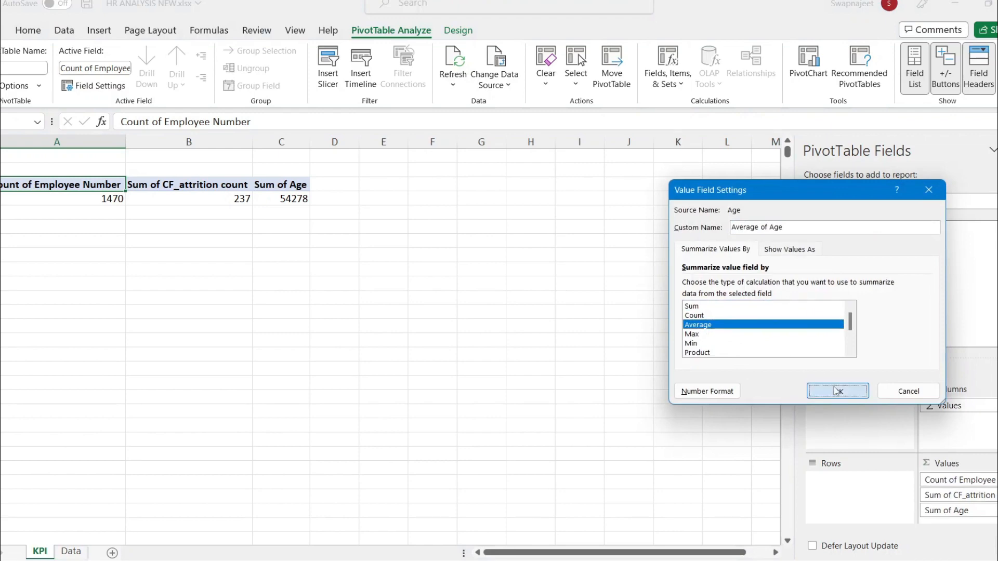
{"action": "left_click", "coordinate": [837, 391]}
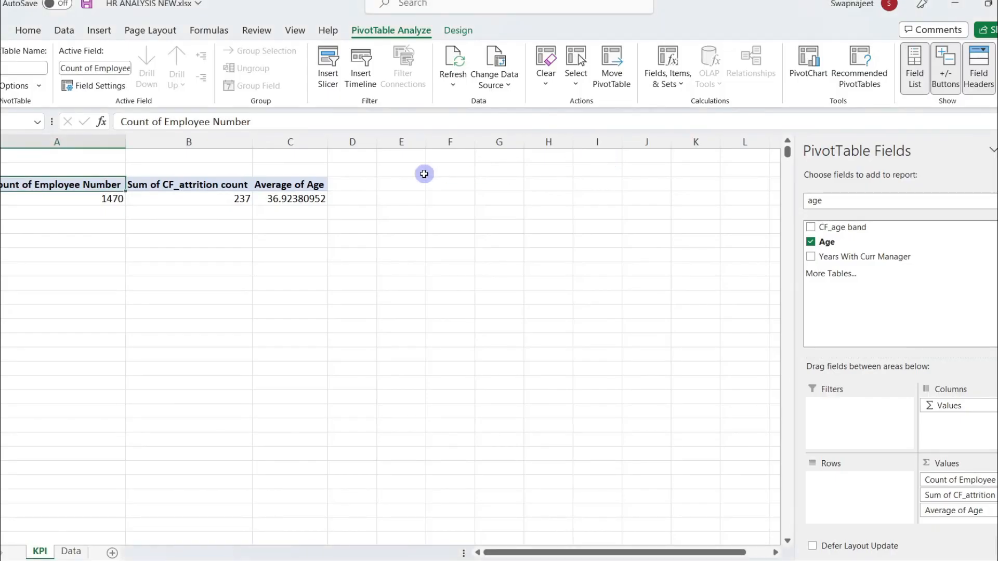
Review the employee count, attrition count and average age values in the KPI PivotTable.
{"action": "left_click", "coordinate": [99, 269]}
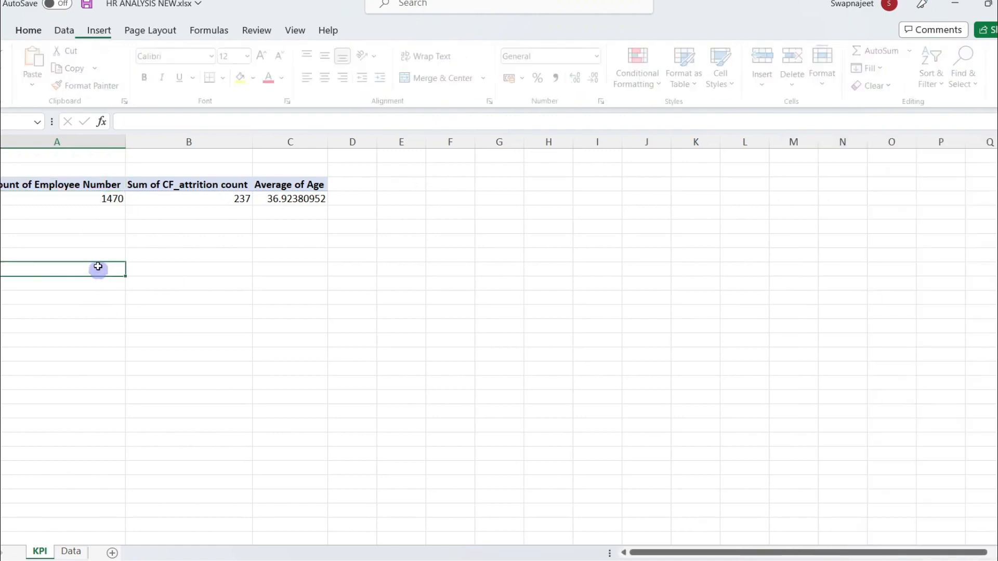
{"action": "left_click", "coordinate": [99, 198]}
{"action": "left_click", "coordinate": [169, 199]}
{"action": "left_click", "coordinate": [274, 198]}
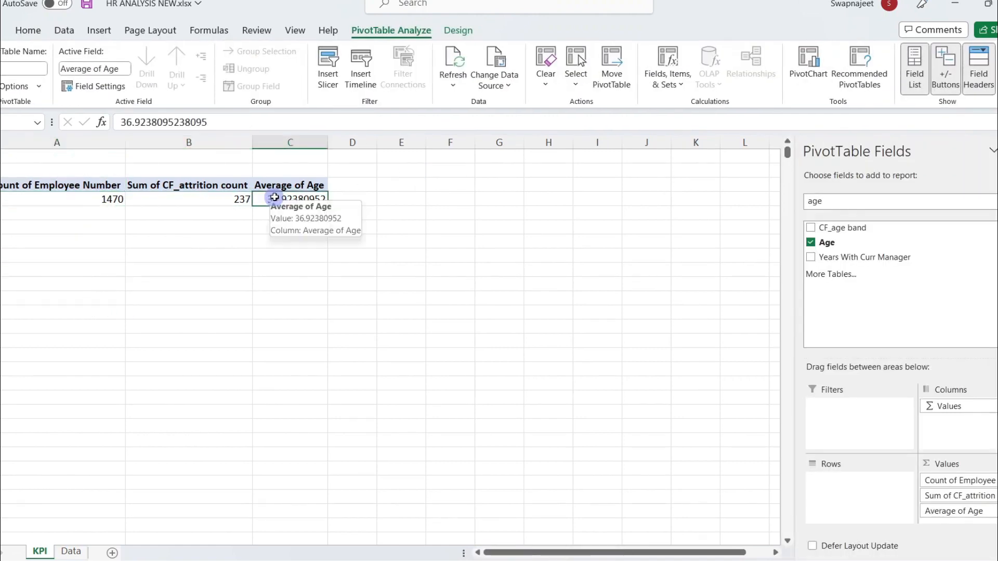
{"action": "left_click", "coordinate": [107, 201]}
{"action": "left_click", "coordinate": [161, 199]}
{"action": "left_click", "coordinate": [302, 200]}
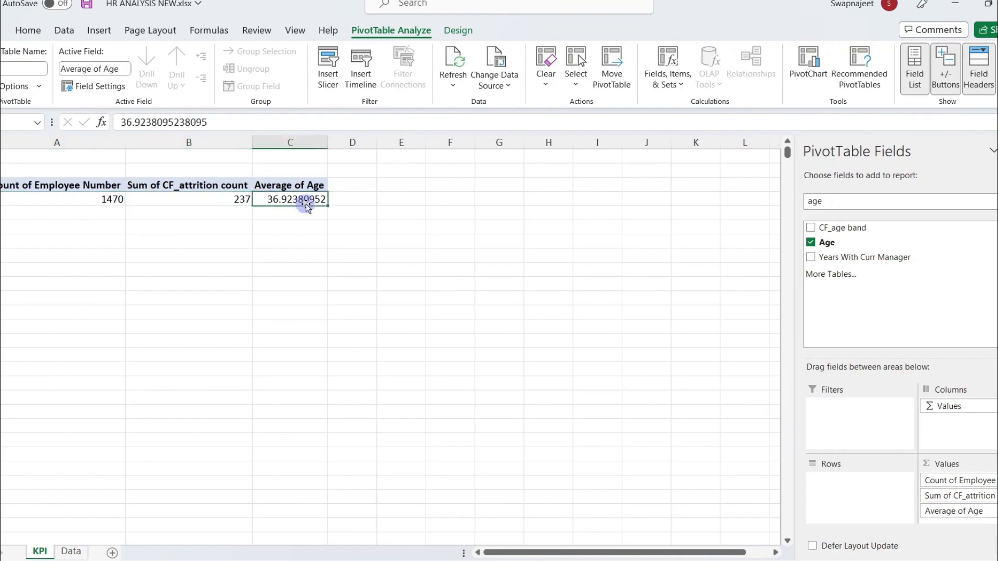
{"action": "left_click", "coordinate": [83, 200]}
{"action": "left_click", "coordinate": [201, 196]}
{"action": "left_click", "coordinate": [291, 197]}
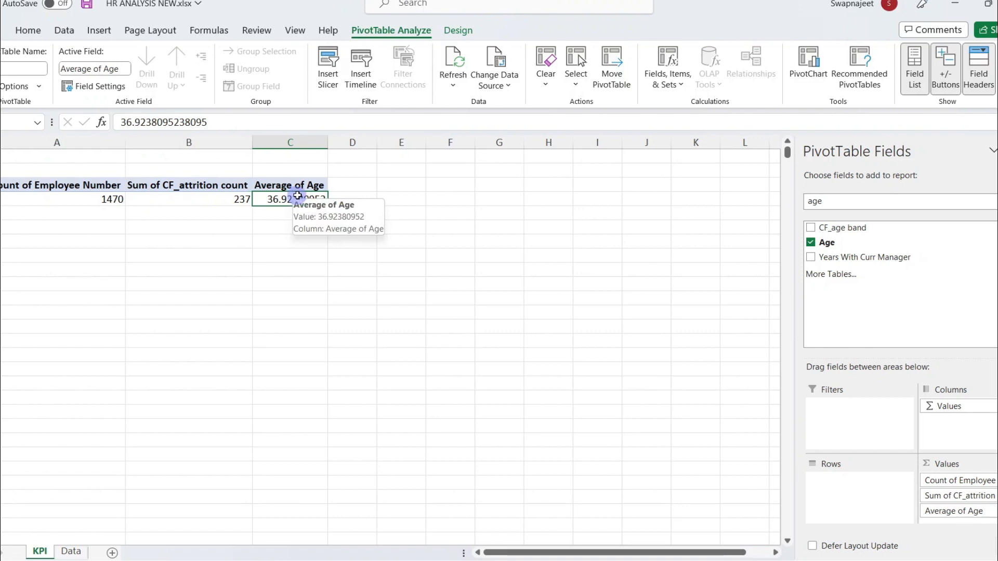
{"action": "left_click", "coordinate": [86, 238]}
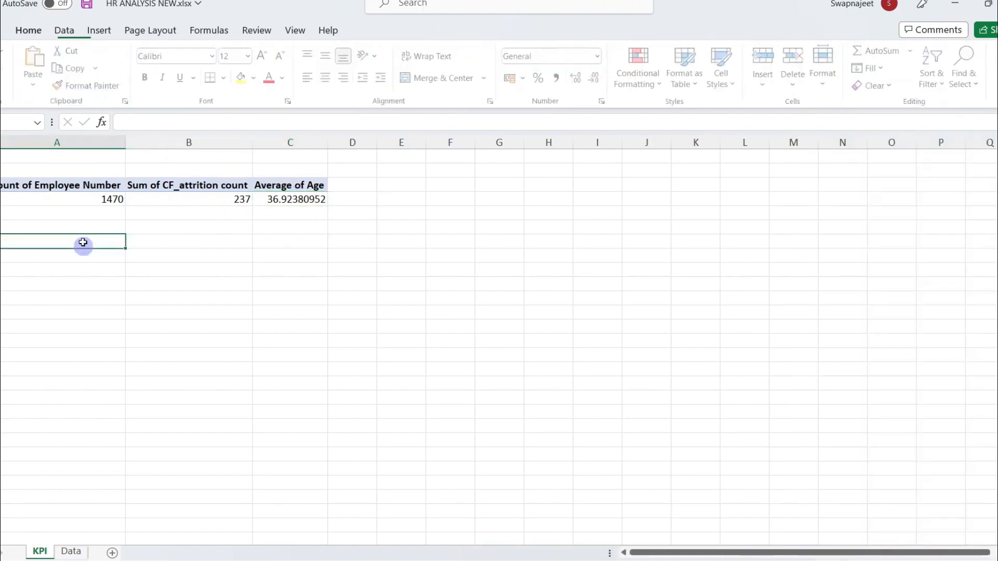
Enter the headings Total Employee, Attrition Count and Average Age in cells A7 to C7, below the KPI PivotTable.
{"action": "type", "text": "Total Employee"}
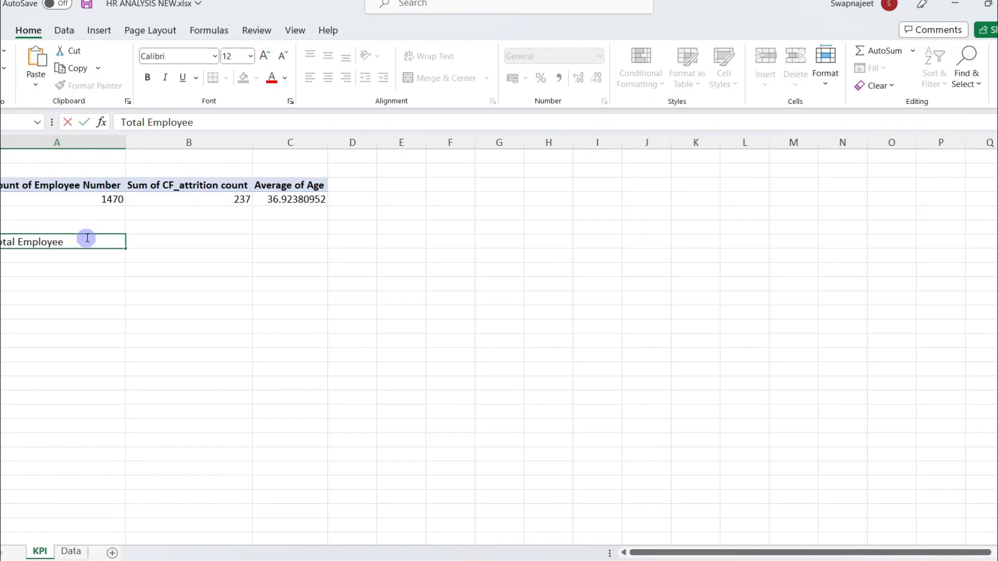
{"action": "key", "text": "Tab"}
{"action": "type", "text": "At"}
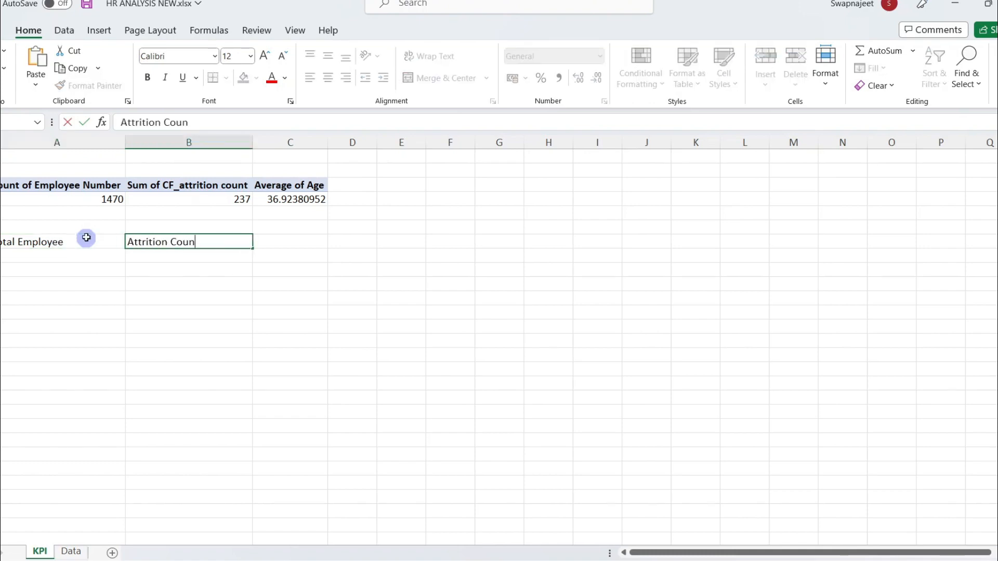
{"action": "key", "text": "Tab"}
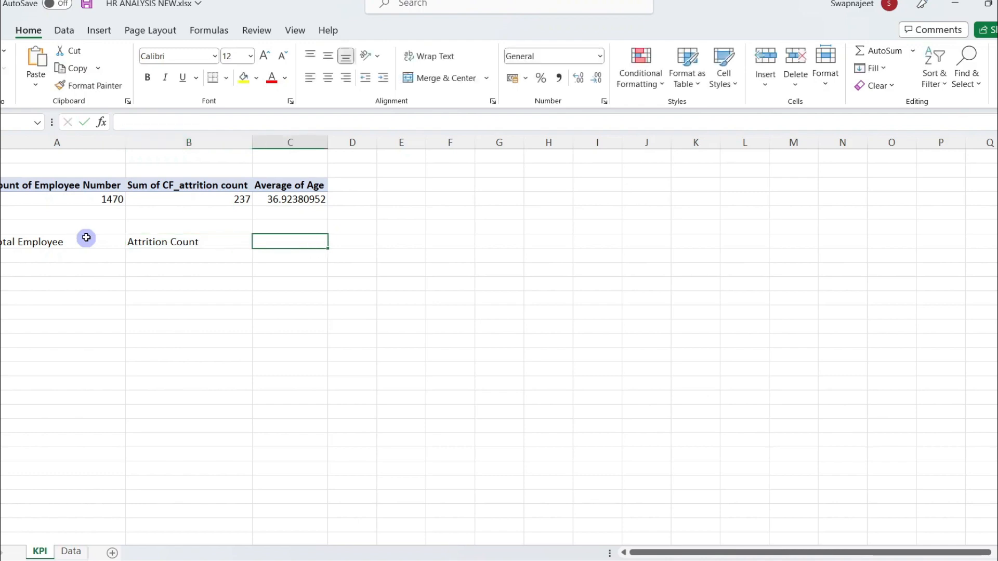
{"action": "type", "text": "Ave"}
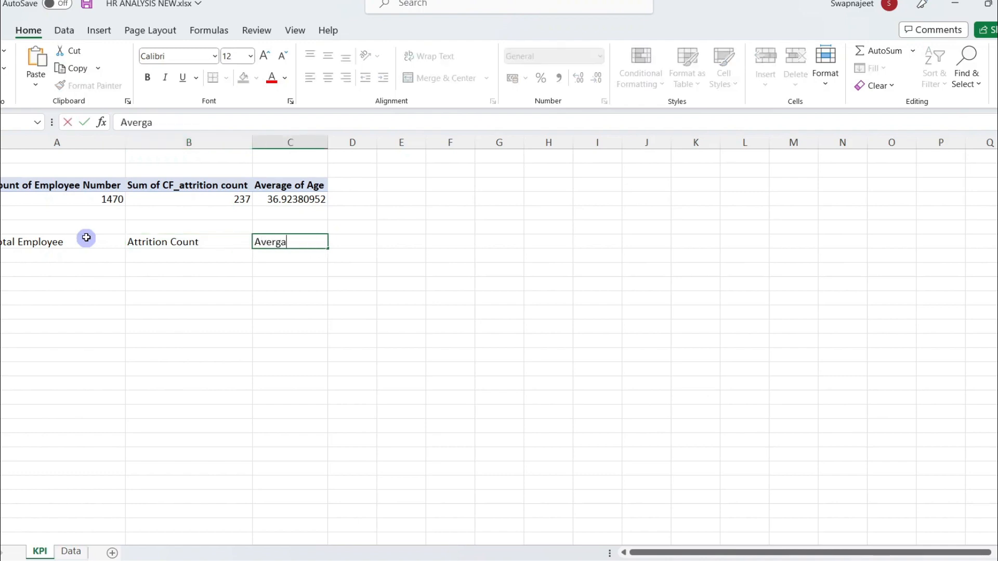
{"action": "type", "text": "rage Age"}
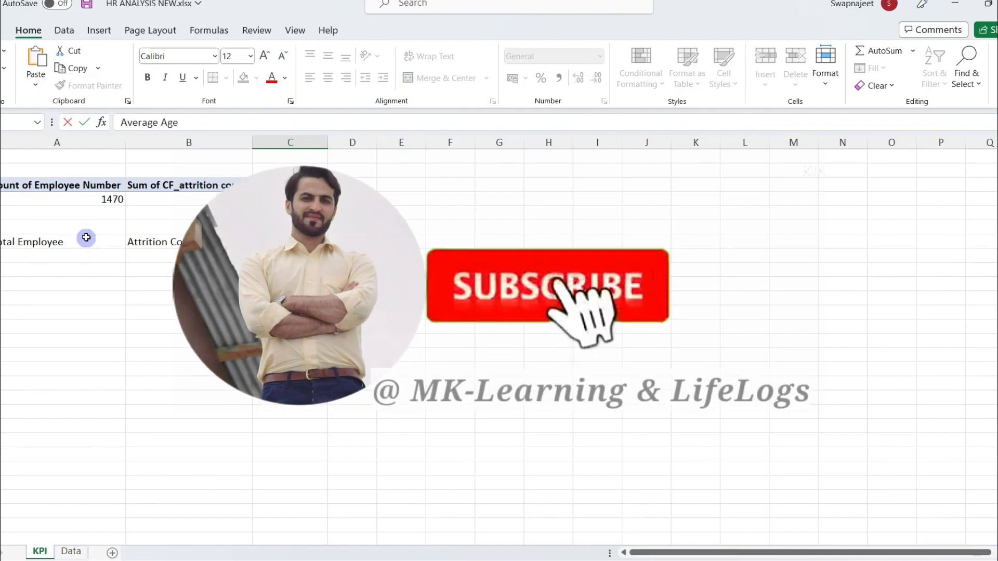
{"action": "key", "text": "Tab"}
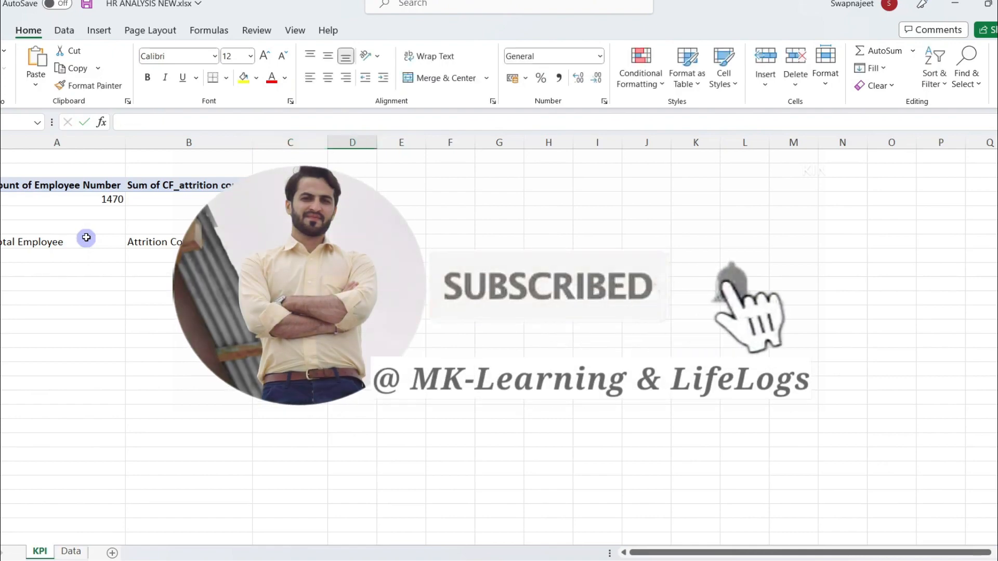
Add the headings Active Employees and Attrition Rate in D7 and E7, and fit column D to its text.
{"action": "type", "text": "Active Employees"}
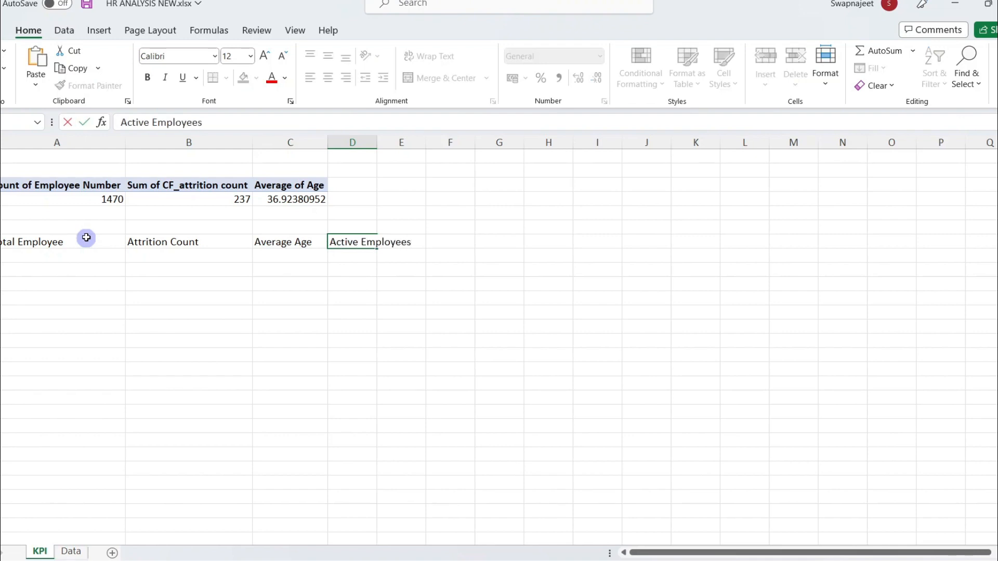
{"action": "key", "text": "Tab"}
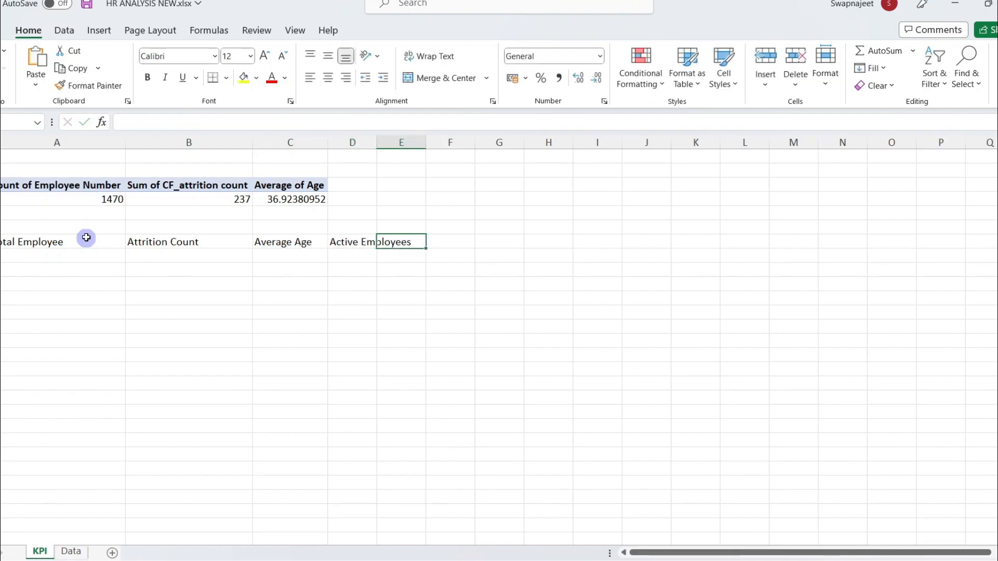
{"action": "type", "text": "Attrition Rate"}
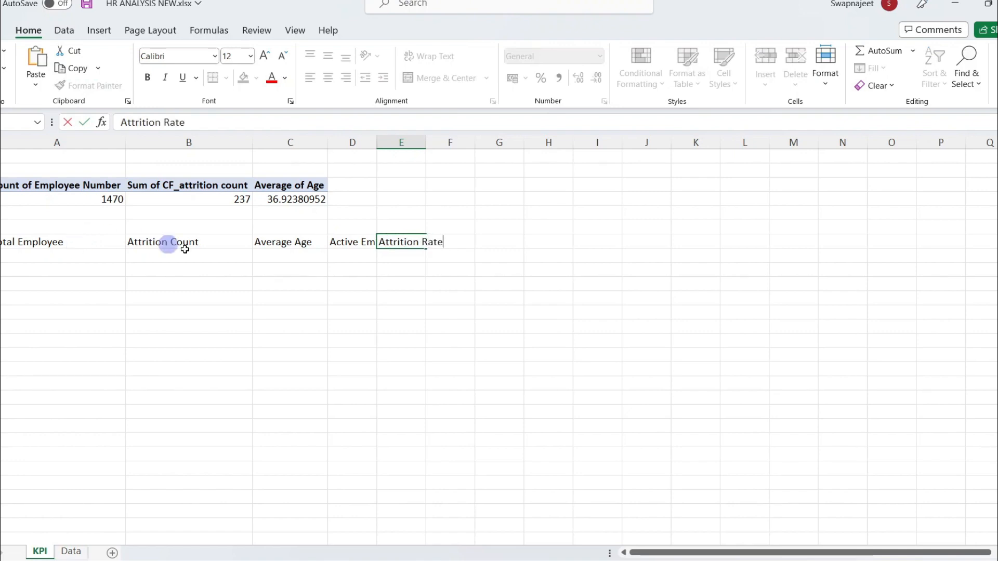
{"action": "left_click", "coordinate": [307, 269]}
{"action": "left_click_drag", "start_coordinate": [378, 142], "coordinate": [380, 141]}
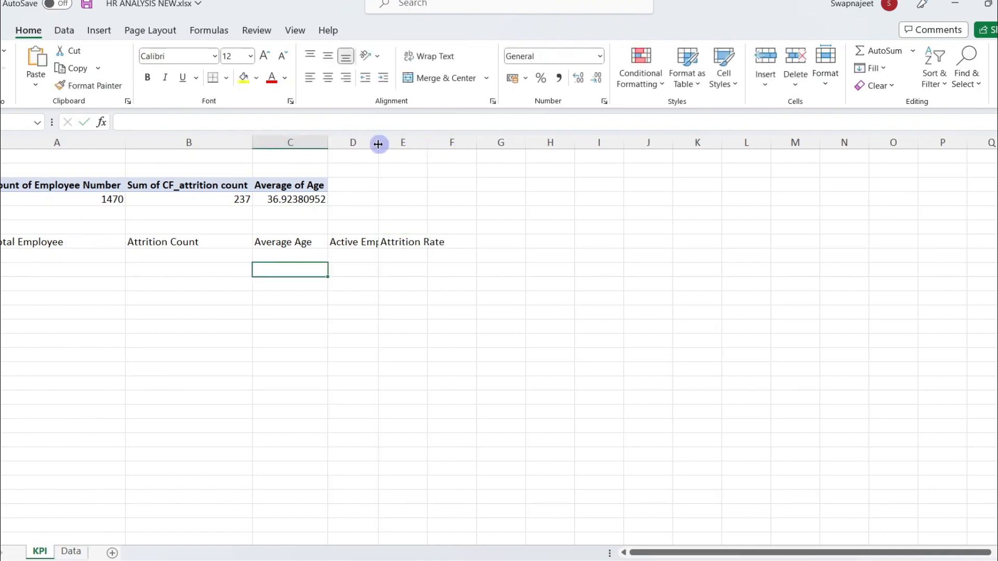
{"action": "double_click", "coordinate": [379, 143]}
Link the Total Employee cell A8 to the PivotTable's Count of Employee Number value and check the formula.
{"action": "left_click", "coordinate": [96, 199]}
{"action": "left_click", "coordinate": [42, 256]}
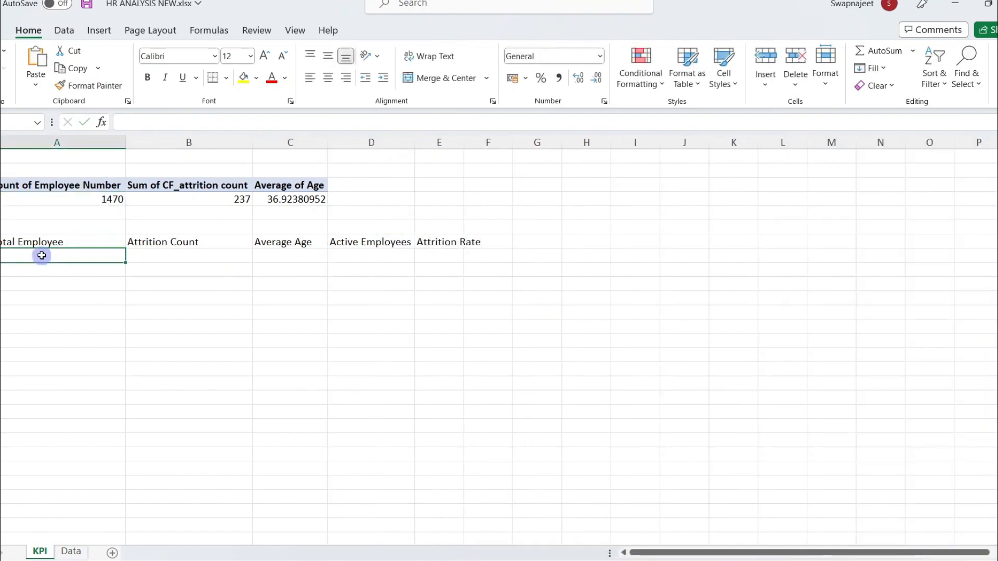
{"action": "type", "text": "="}
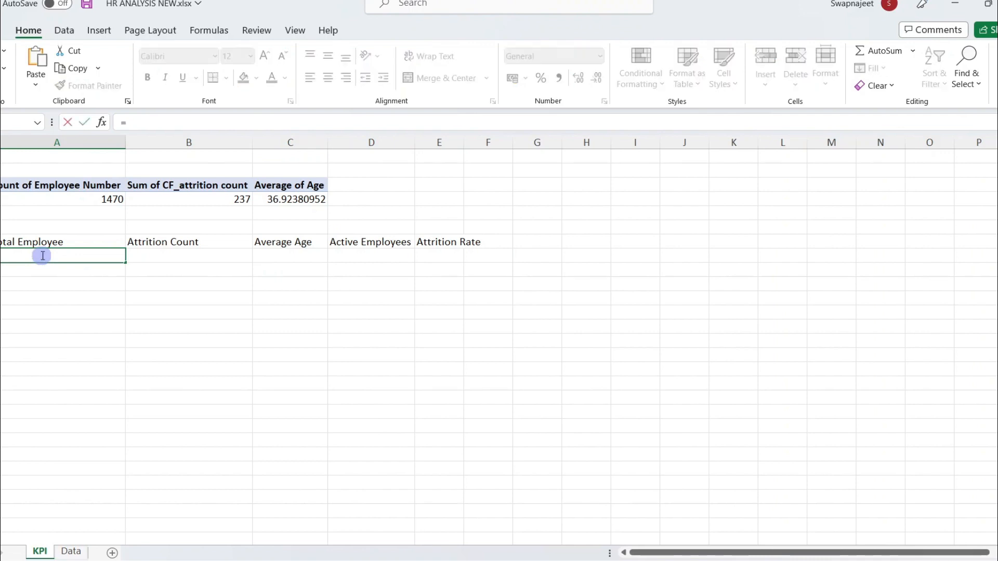
{"action": "left_click", "coordinate": [106, 199]}
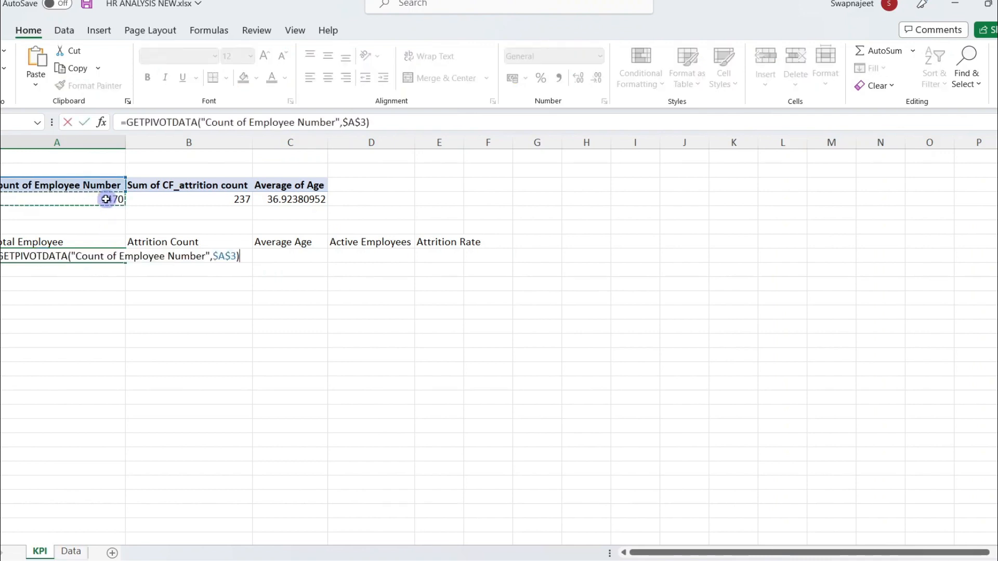
{"action": "key", "text": "Return"}
{"action": "left_click", "coordinate": [148, 258]}
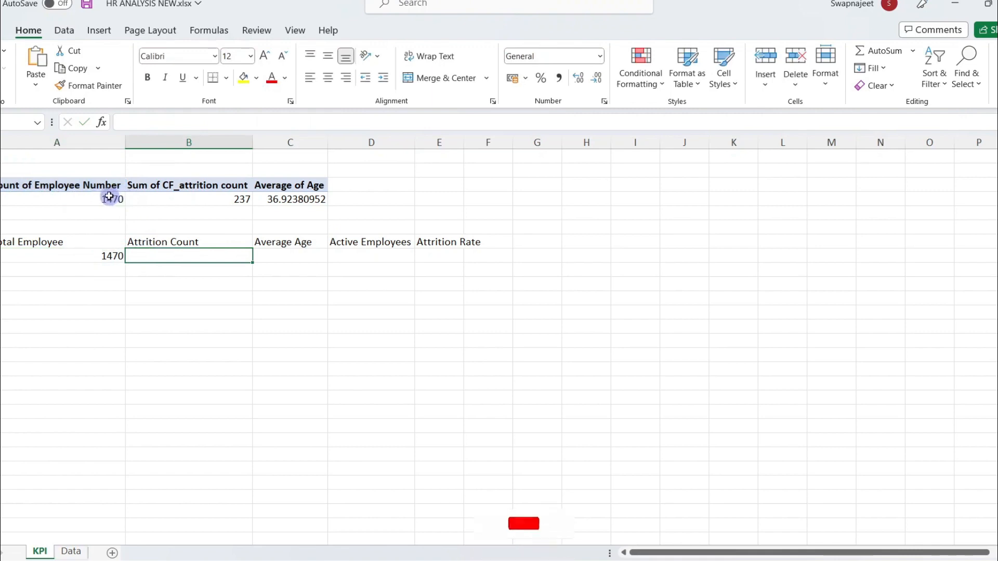
{"action": "left_click", "coordinate": [112, 255]}
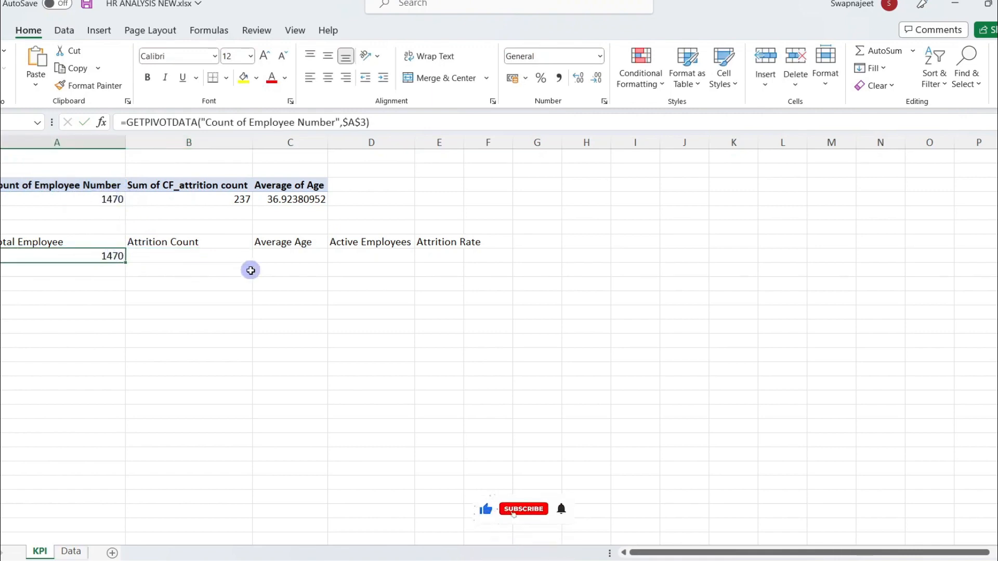
{"action": "left_click", "coordinate": [108, 199]}
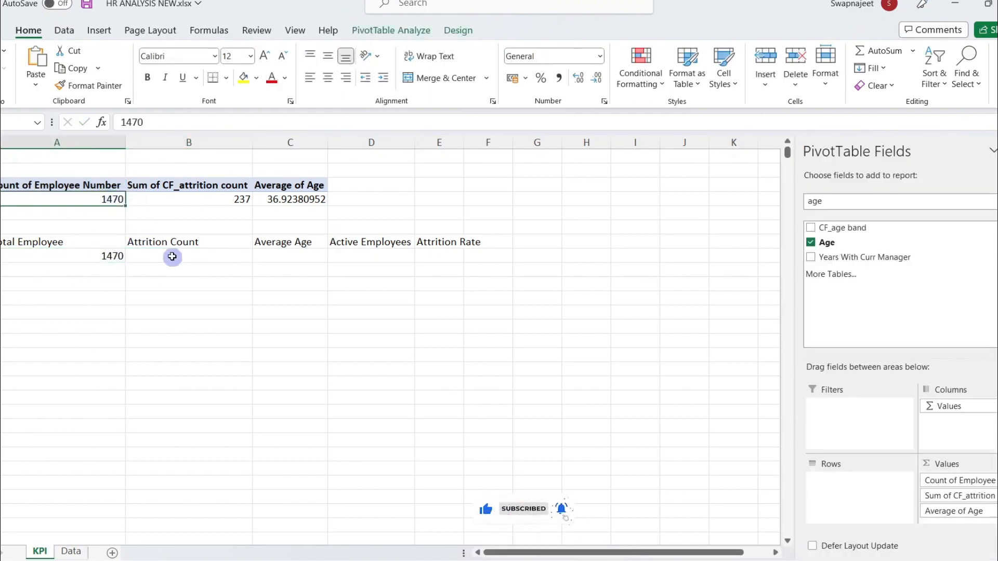
Link the Attrition Count cell B8 to the PivotTable's Sum of CF_attrition count value.
{"action": "left_click", "coordinate": [172, 256]}
{"action": "type", "text": "="}
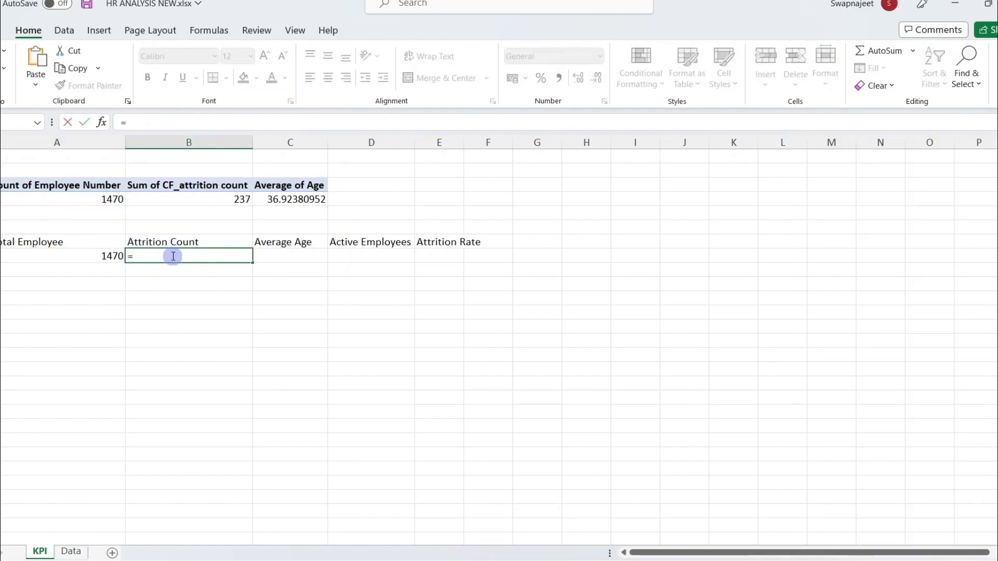
{"action": "left_click", "coordinate": [215, 196]}
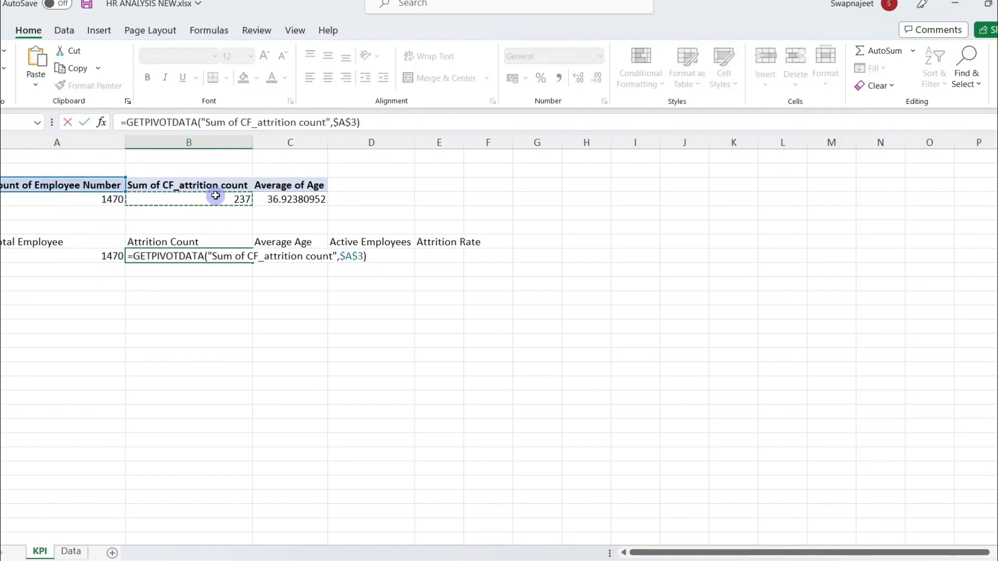
{"action": "key", "text": "Return"}
Link the Average Age cell C8 to the PivotTable's Average of Age value.
{"action": "left_click", "coordinate": [284, 251]}
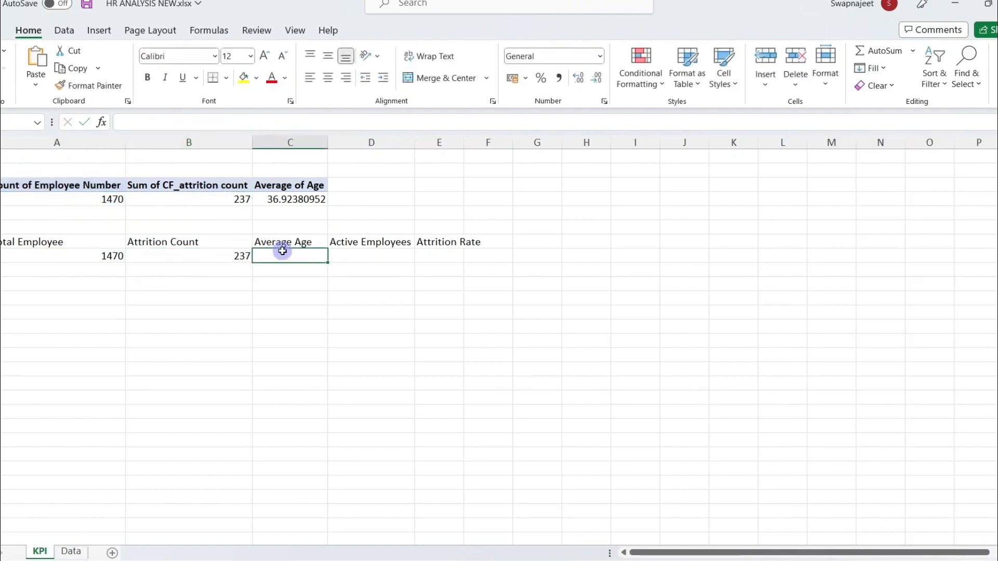
{"action": "type", "text": "="}
{"action": "left_click", "coordinate": [297, 198]}
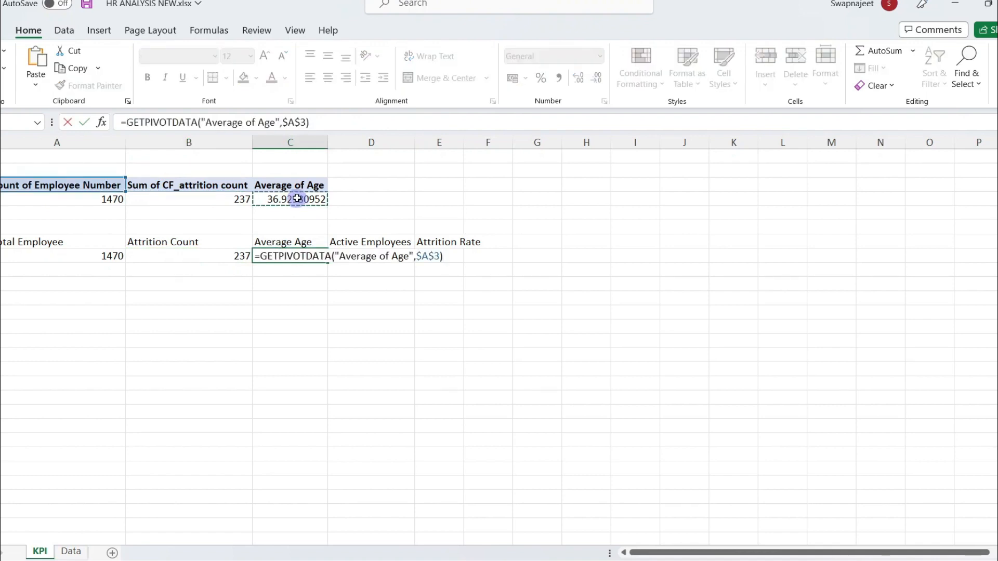
{"action": "key", "text": "Return"}
{"action": "left_click", "coordinate": [377, 253]}
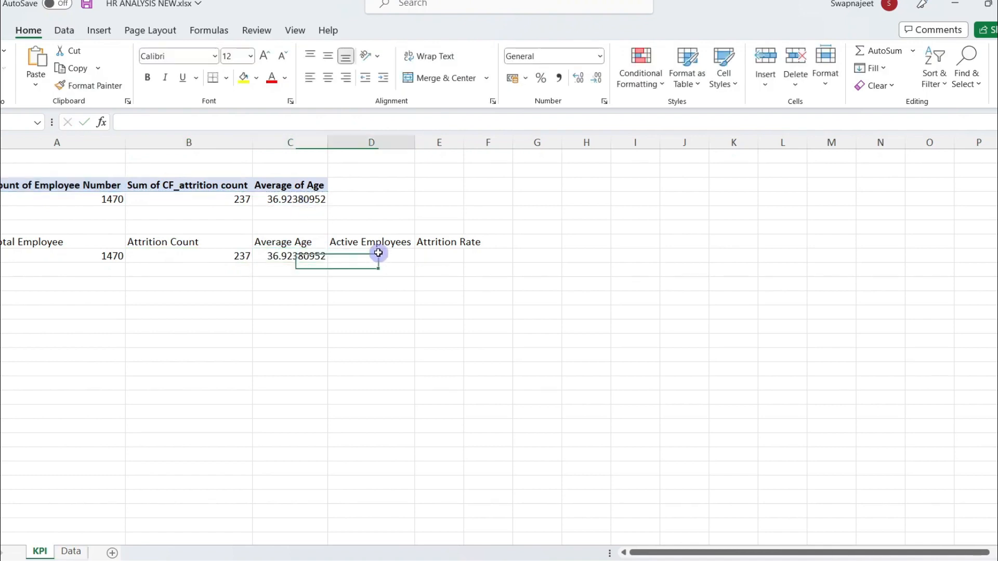
{"action": "left_click", "coordinate": [357, 341]}
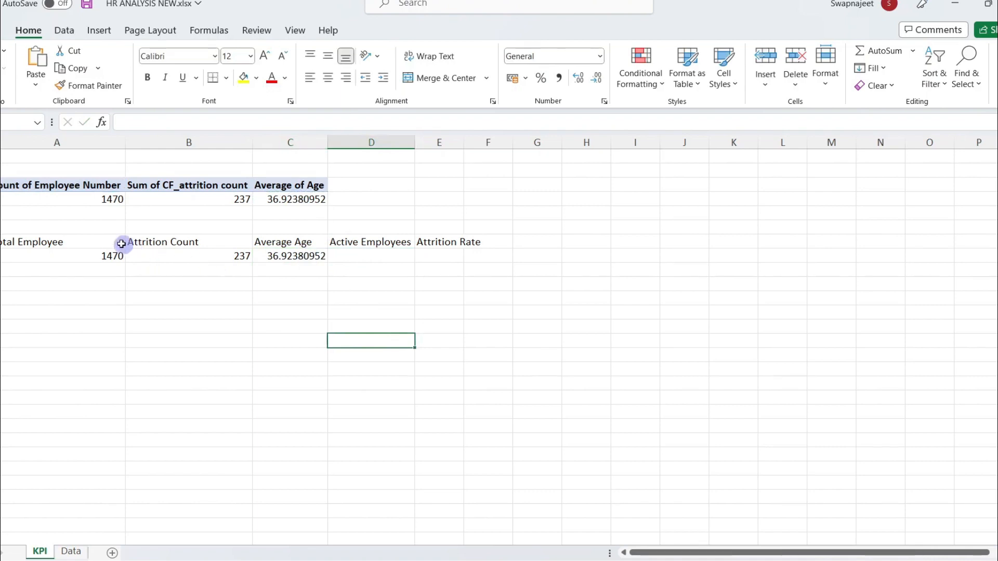
{"action": "left_click_drag", "start_coordinate": [99, 255], "coordinate": [297, 256]}
{"action": "left_click", "coordinate": [268, 269]}
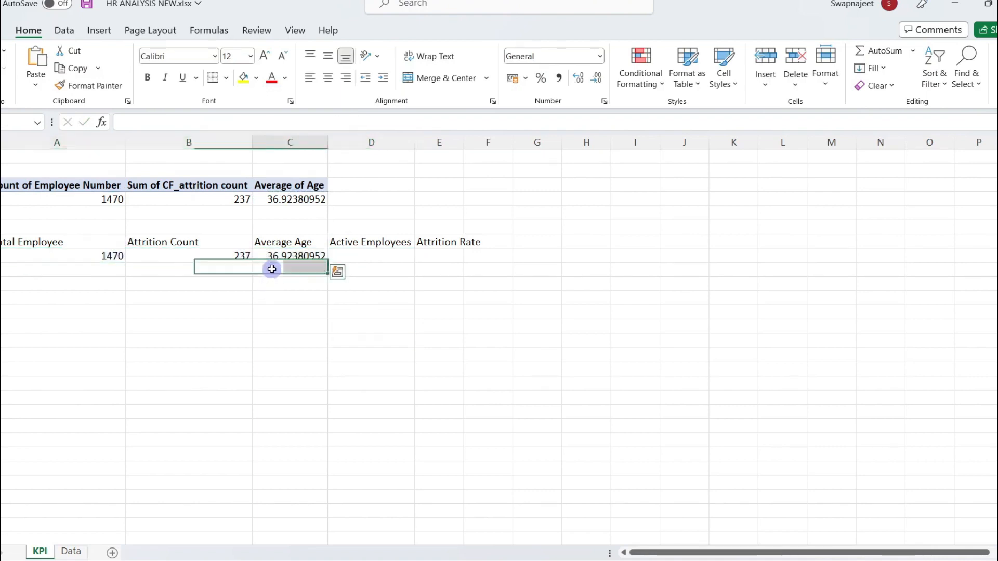
Insert a Gender slicer for the KPI PivotTable and move it to the empty area over columns J to L.
{"action": "left_click", "coordinate": [240, 200]}
{"action": "left_click", "coordinate": [388, 34]}
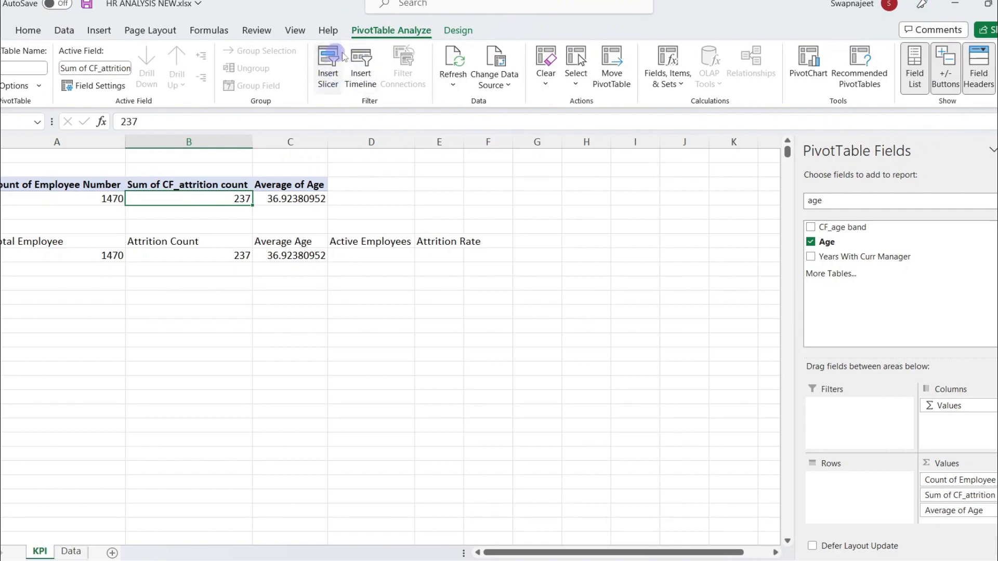
{"action": "left_click", "coordinate": [328, 67]}
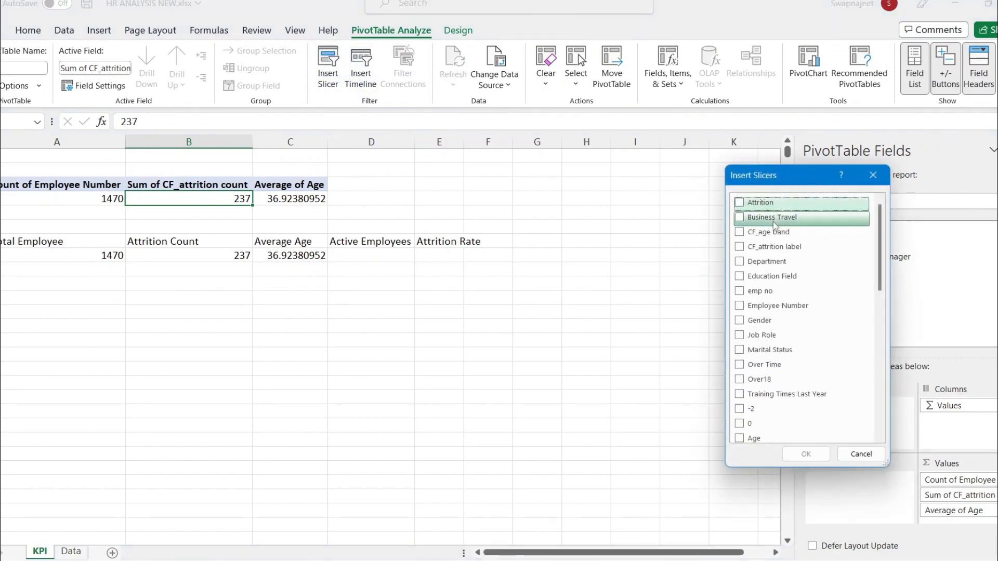
{"action": "left_click", "coordinate": [758, 321]}
{"action": "left_click", "coordinate": [805, 454]}
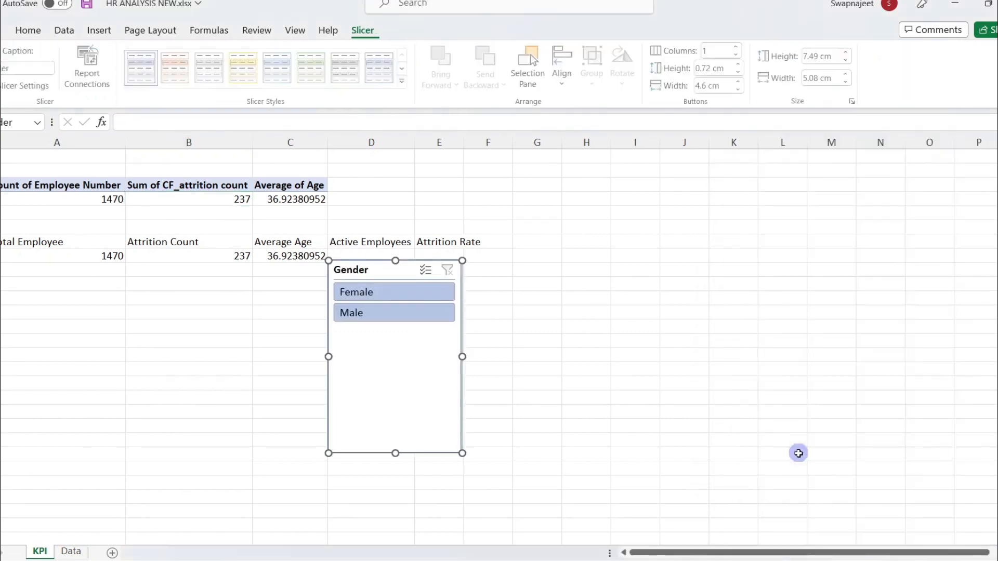
{"action": "left_click_drag", "start_coordinate": [397, 276], "coordinate": [749, 206]}
Filter the PivotTable by Female and Male in turn with the Gender slicer to check the linked KPI cells.
{"action": "left_click", "coordinate": [712, 225]}
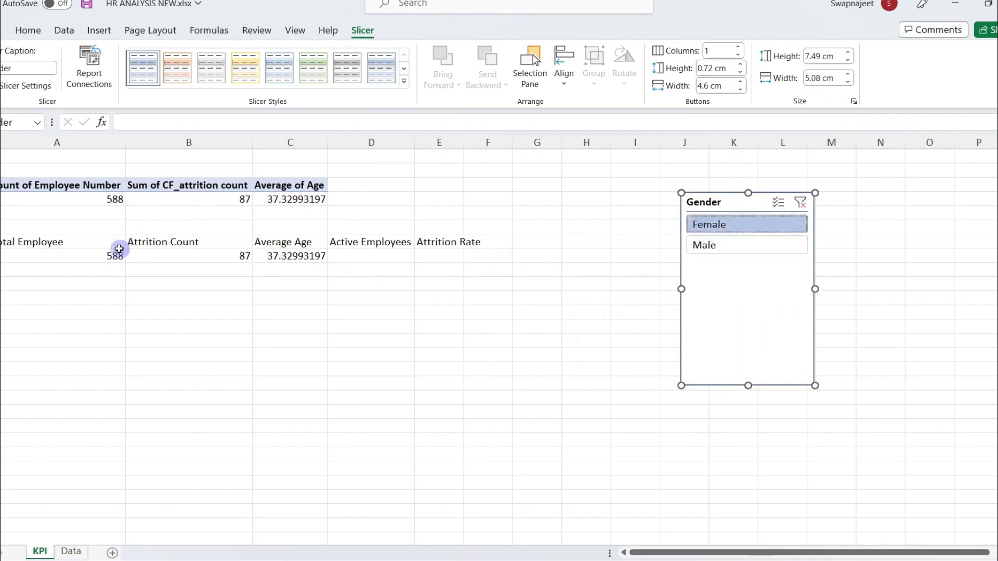
{"action": "left_click", "coordinate": [106, 256]}
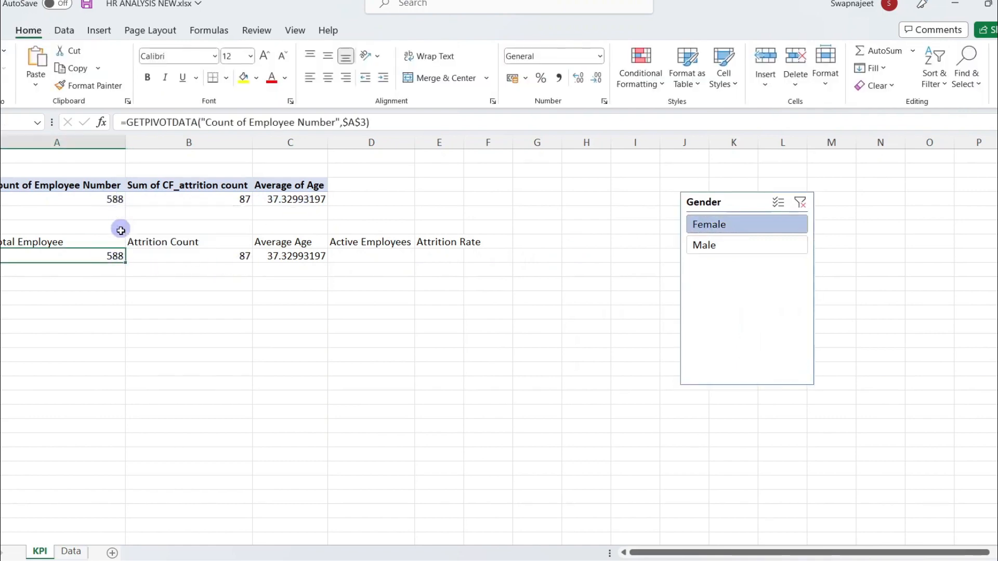
{"action": "left_click", "coordinate": [720, 247]}
{"action": "left_click", "coordinate": [714, 228]}
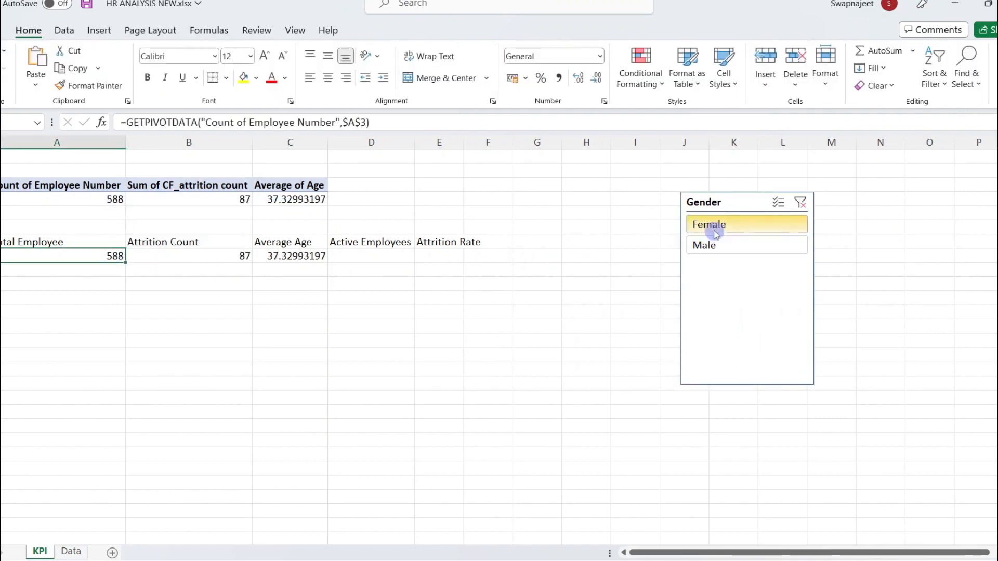
{"action": "left_click", "coordinate": [720, 246]}
{"action": "left_click", "coordinate": [718, 228]}
{"action": "left_click", "coordinate": [718, 247]}
{"action": "left_click", "coordinate": [804, 215]}
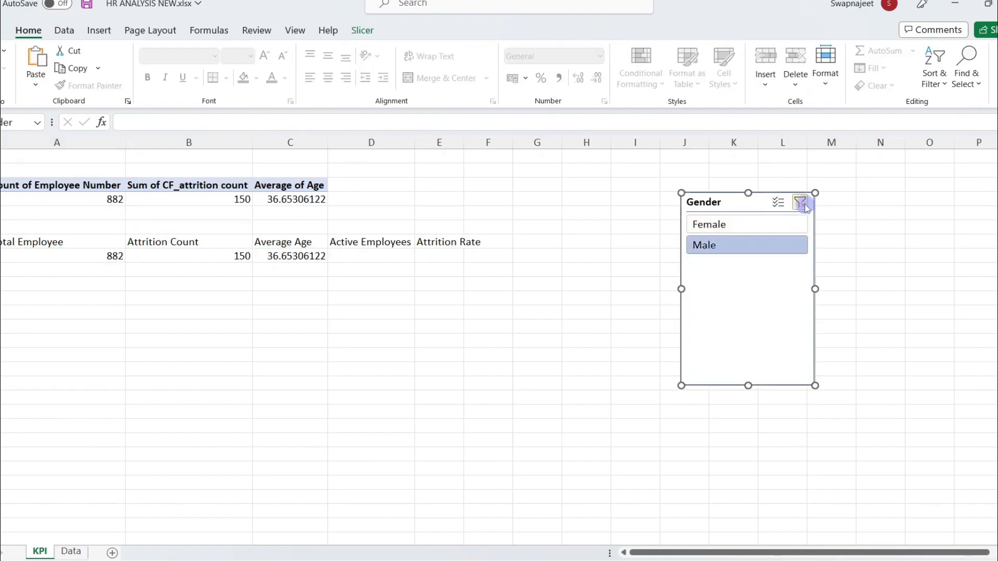
Clear the Gender slicer's filter and shorten the slicer to just below its two options.
{"action": "left_click", "coordinate": [801, 203]}
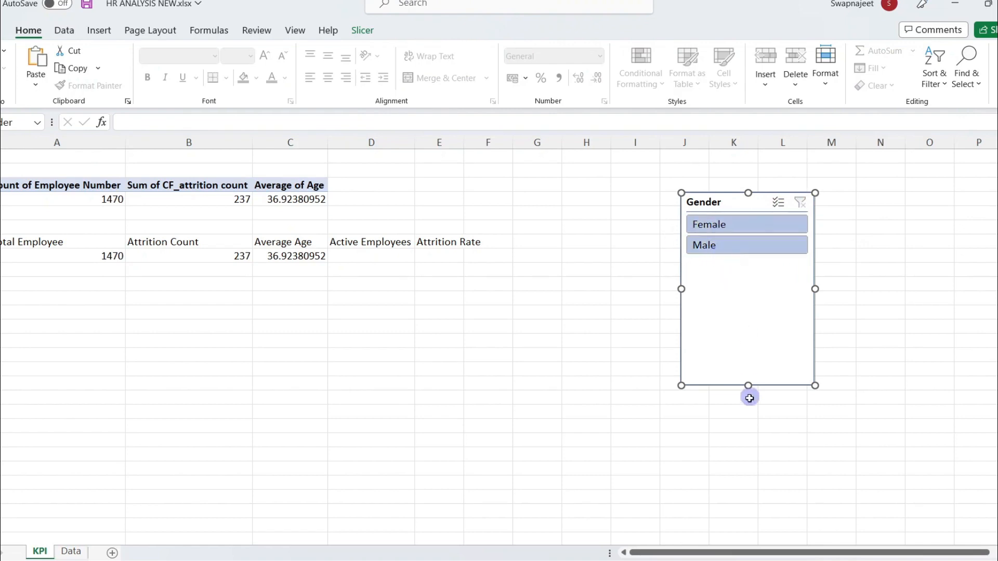
{"action": "left_click_drag", "start_coordinate": [750, 387], "coordinate": [755, 276]}
{"action": "left_click", "coordinate": [520, 299]}
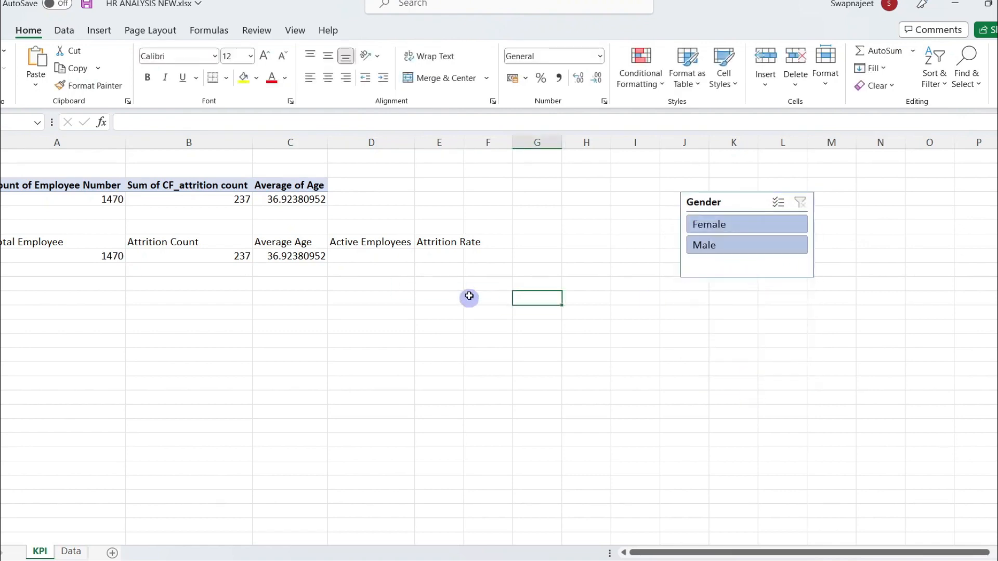
Calculate Active Employees in D8 with the formula =A8-B8.
{"action": "left_click", "coordinate": [358, 257]}
{"action": "type", "text": "="}
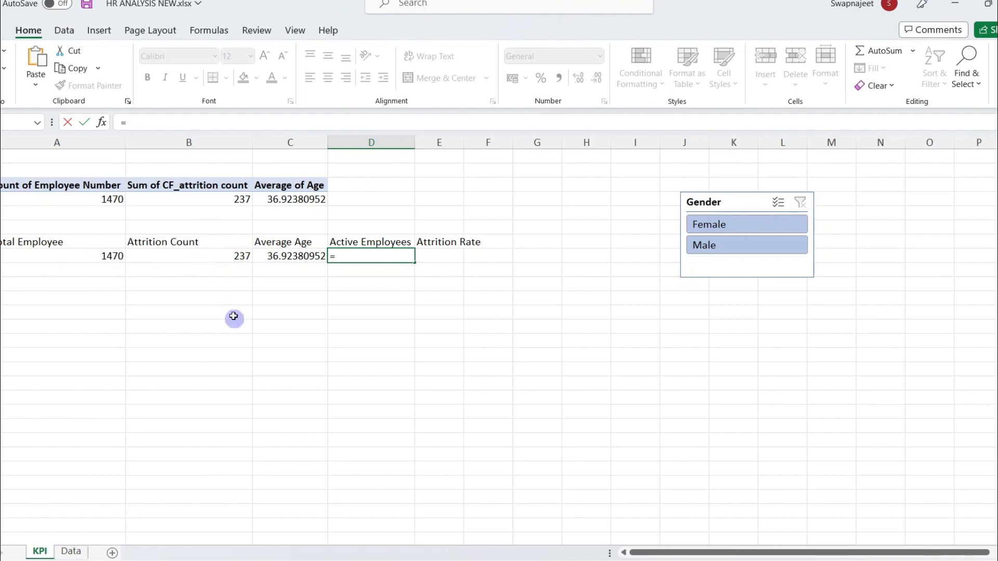
{"action": "left_click", "coordinate": [107, 258]}
{"action": "left_click", "coordinate": [167, 252]}
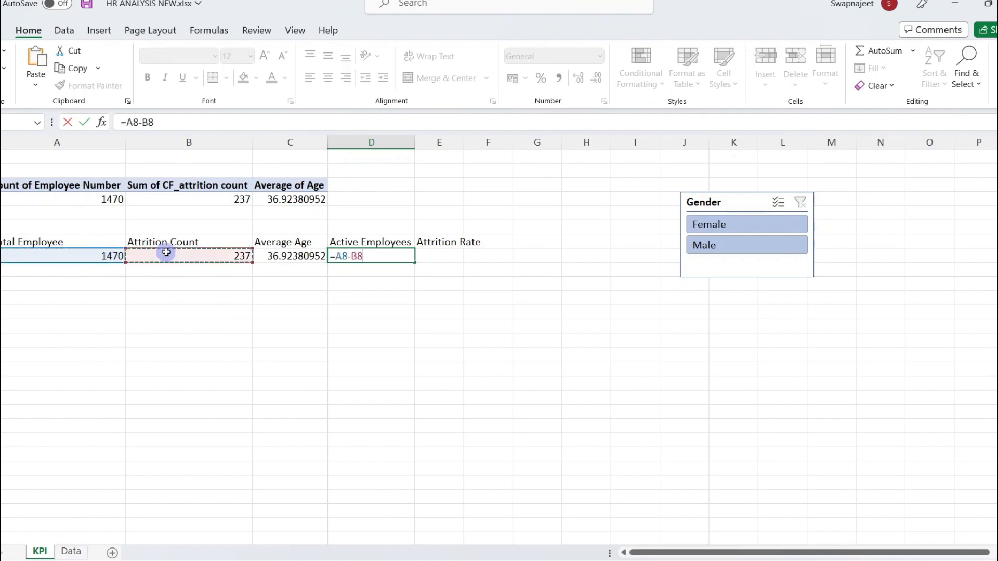
{"action": "key", "text": "Return"}
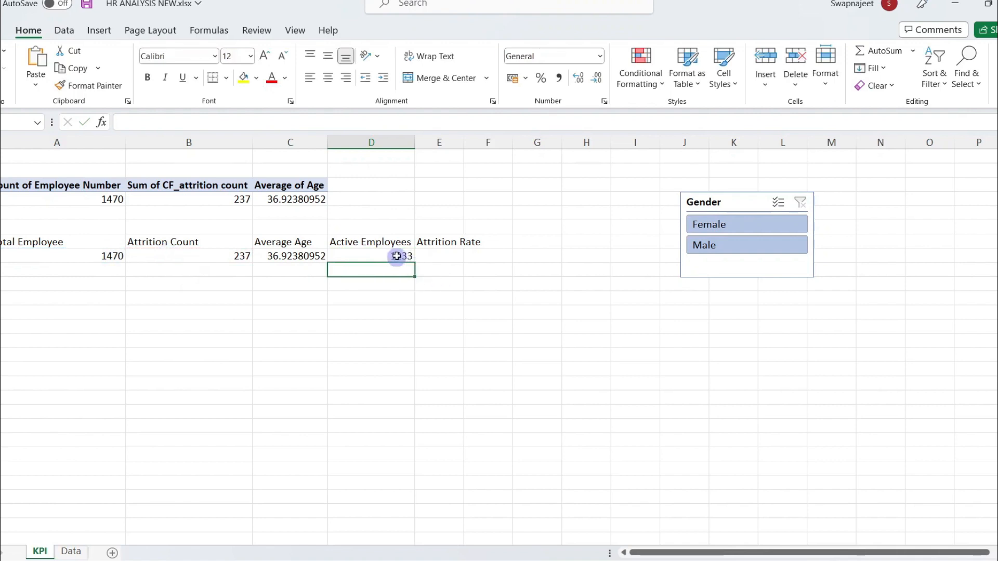
Widen column E to fit its header and calculate the Attrition Rate in E8 with the formula =B8/A8.
{"action": "left_click_drag", "start_coordinate": [463, 142], "coordinate": [483, 144]}
{"action": "left_click", "coordinate": [459, 255]}
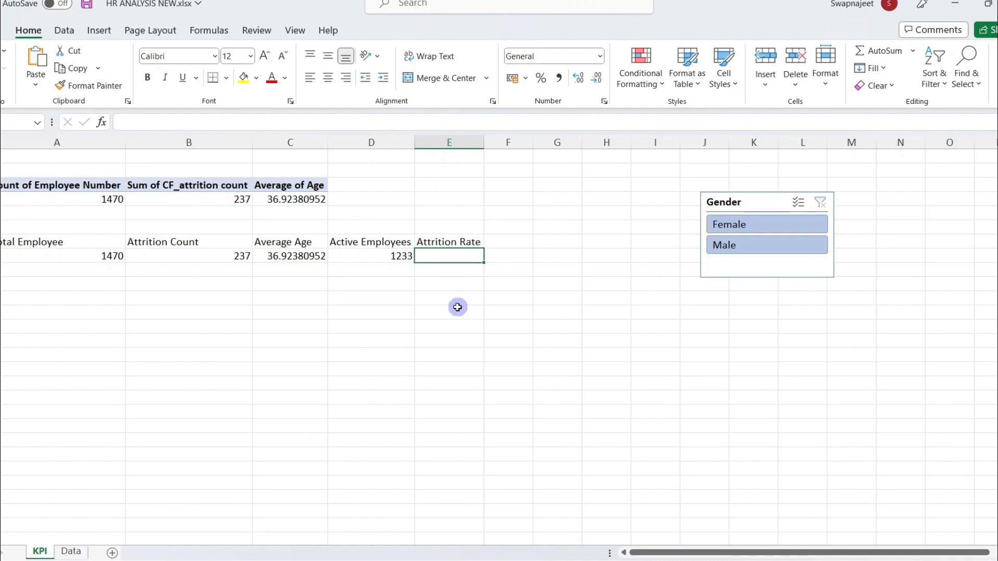
{"action": "left_click", "coordinate": [193, 255]}
{"action": "left_click", "coordinate": [65, 253]}
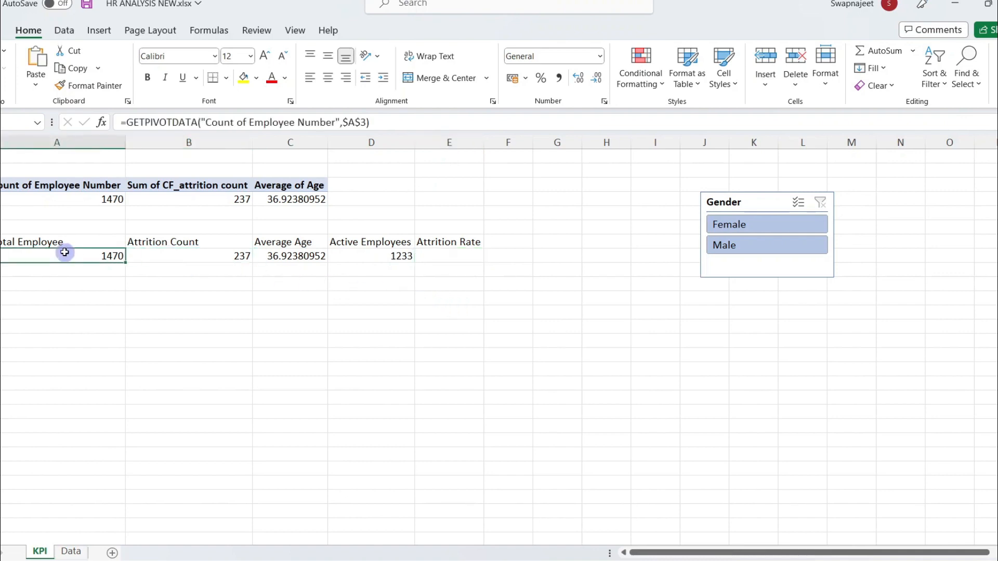
{"action": "left_click", "coordinate": [446, 256]}
{"action": "type", "text": "="}
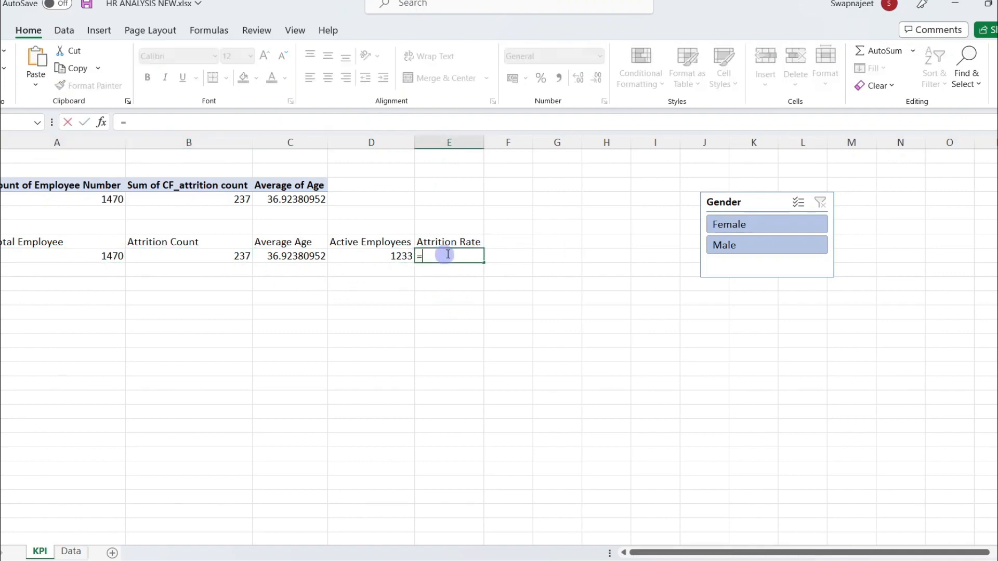
{"action": "left_click", "coordinate": [198, 253]}
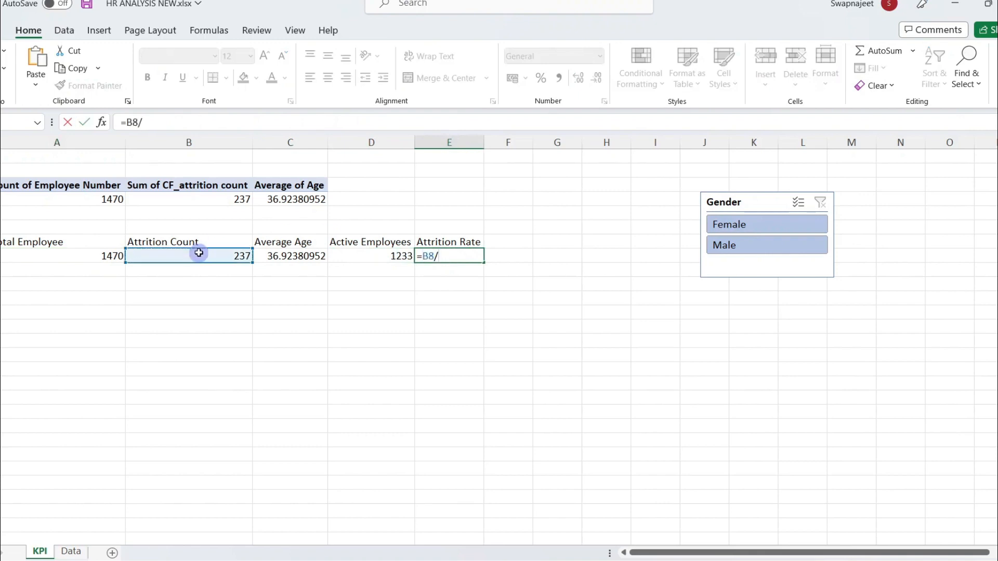
{"action": "type", "text": "/"}
{"action": "left_click", "coordinate": [111, 256]}
{"action": "key", "text": "Return"}
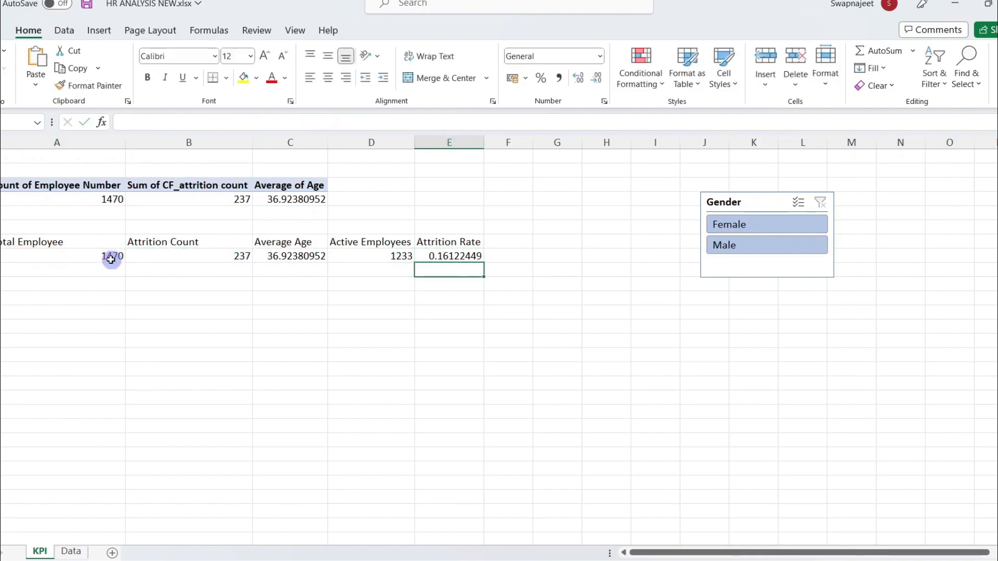
Filter by Female and Male in turn with the Gender slicer to check Attrition Rate, and clear the filter.
{"action": "left_click", "coordinate": [753, 229]}
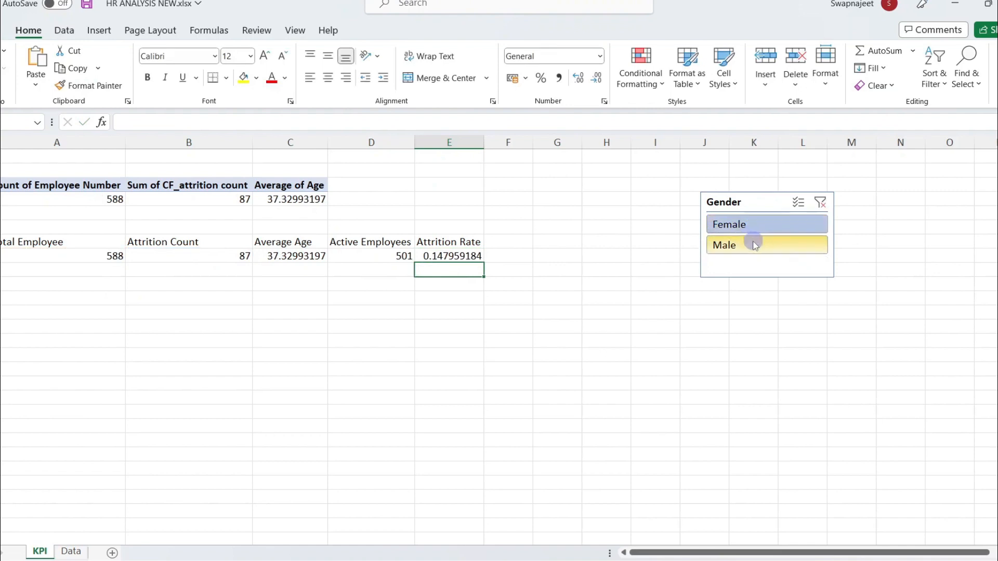
{"action": "left_click", "coordinate": [755, 245]}
{"action": "left_click", "coordinate": [750, 226]}
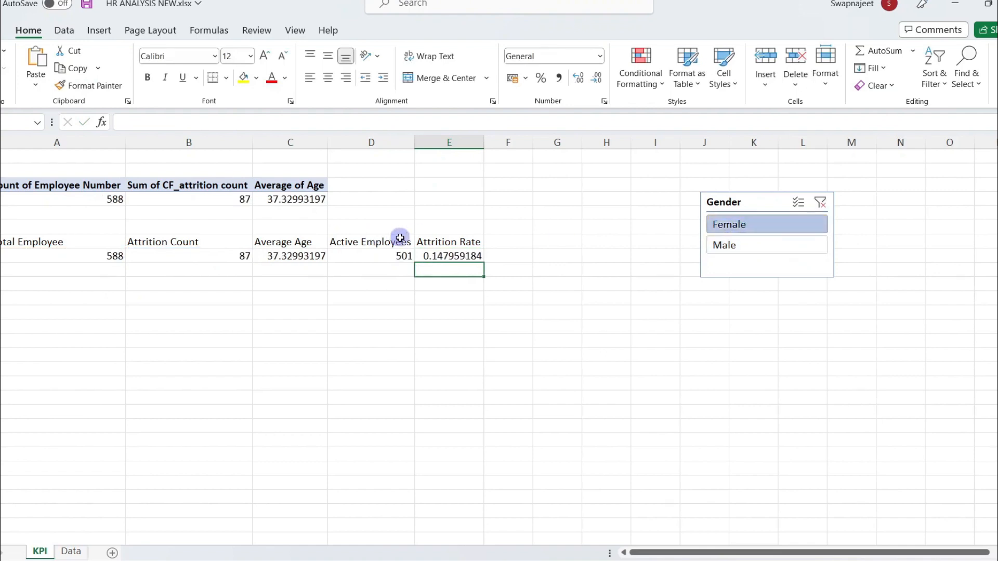
{"action": "left_click", "coordinate": [711, 246]}
{"action": "left_click", "coordinate": [780, 231]}
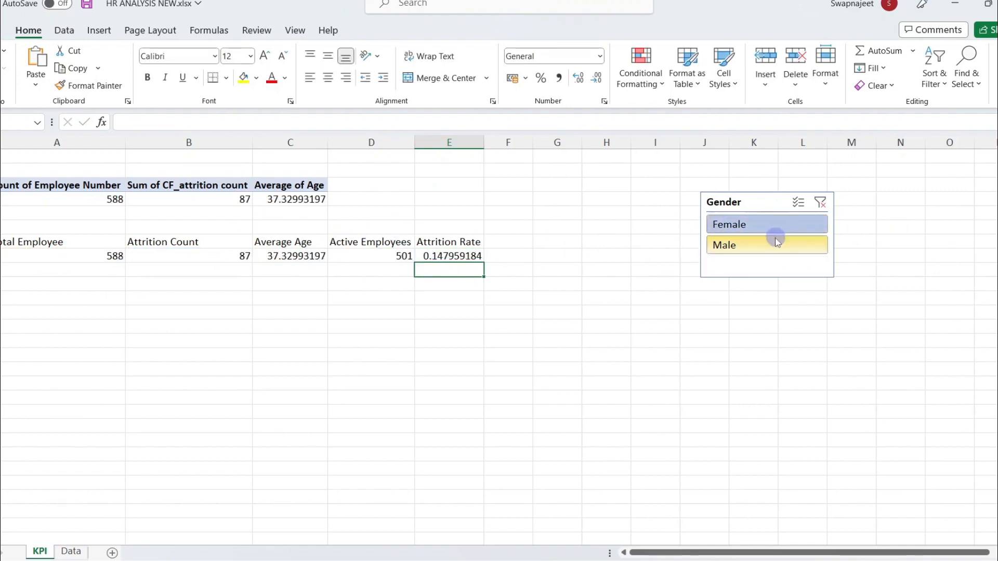
{"action": "left_click", "coordinate": [775, 242]}
{"action": "left_click", "coordinate": [820, 203]}
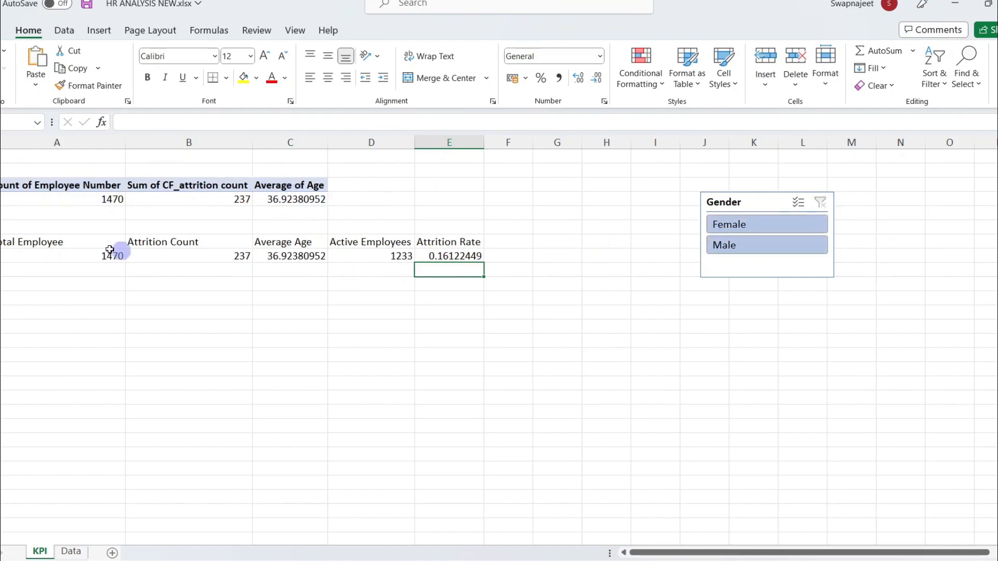
Format the Attrition Rate in E8 as a percentage with two decimals and the Average Age in C8 without decimals.
{"action": "left_click", "coordinate": [441, 256]}
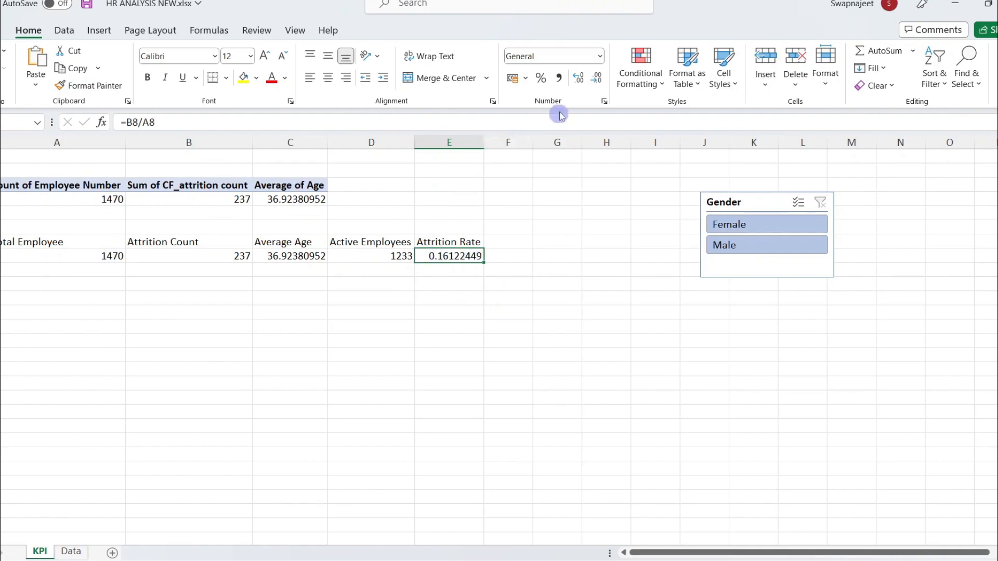
{"action": "left_click", "coordinate": [542, 78]}
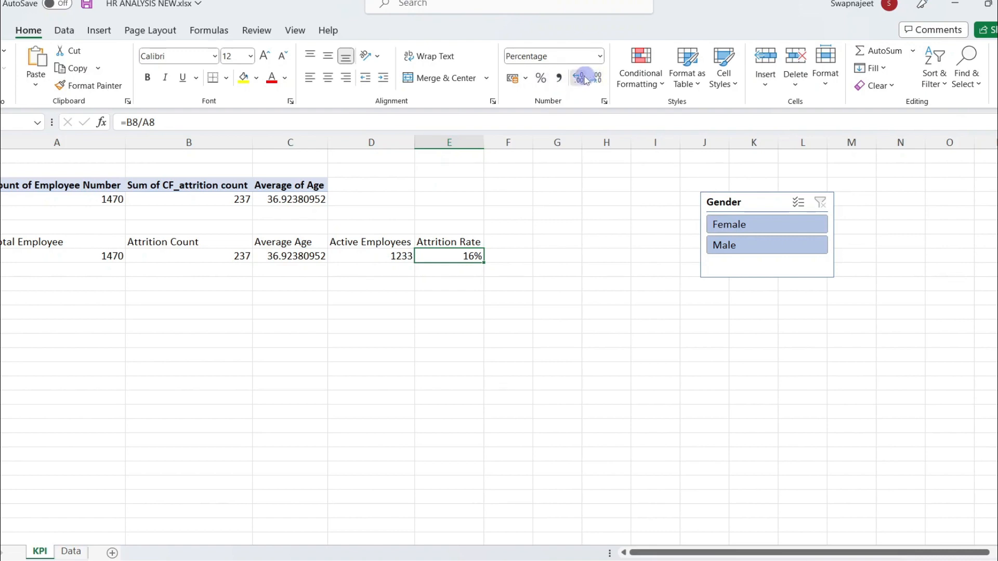
{"action": "left_click", "coordinate": [297, 255]}
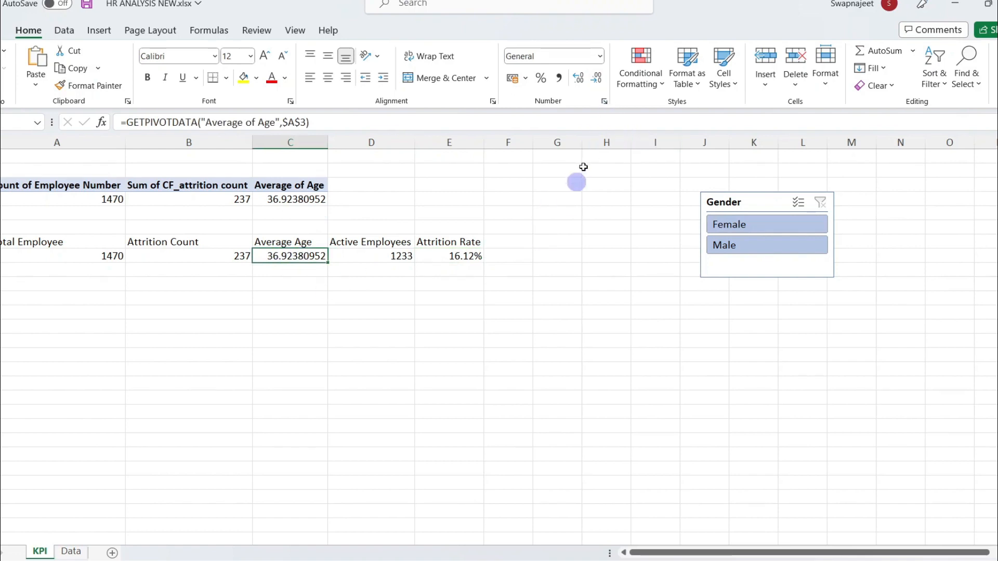
{"action": "left_click", "coordinate": [599, 83]}
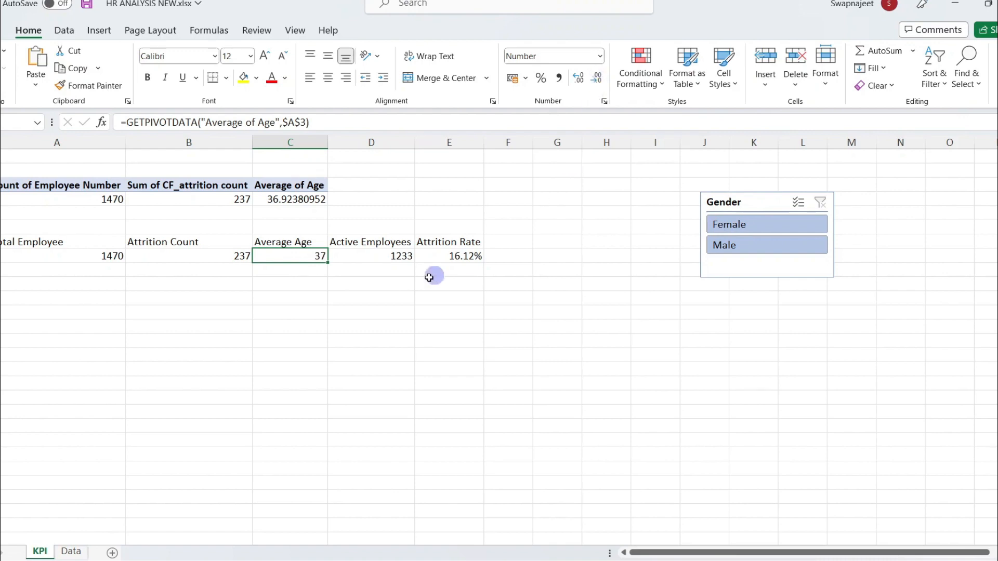
{"action": "left_click", "coordinate": [366, 311]}
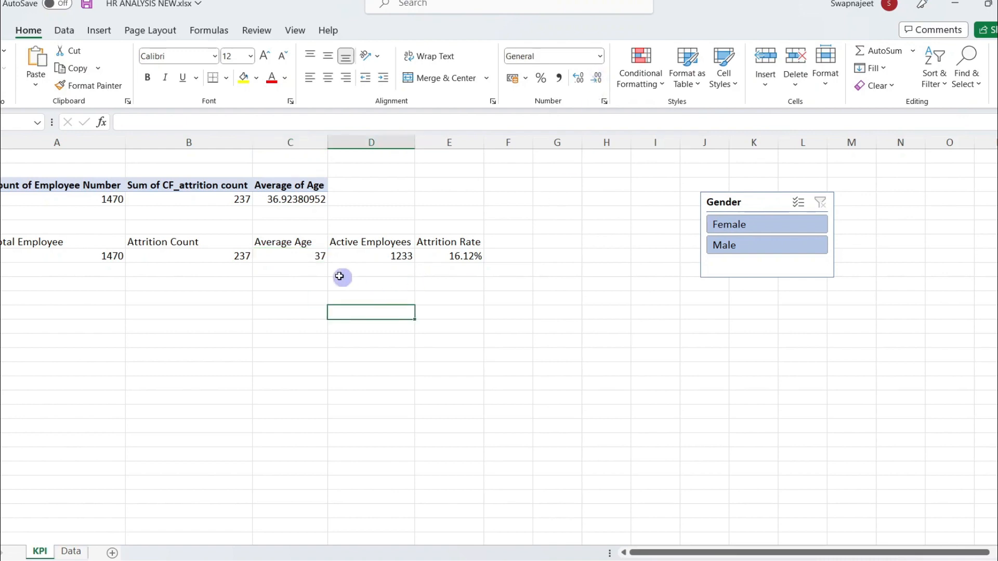
Check the formatted KPI cells by alternating the Gender slicer between Male and Female, and clear its filter.
{"action": "left_click", "coordinate": [765, 240]}
{"action": "left_click", "coordinate": [764, 228]}
{"action": "left_click", "coordinate": [765, 240]}
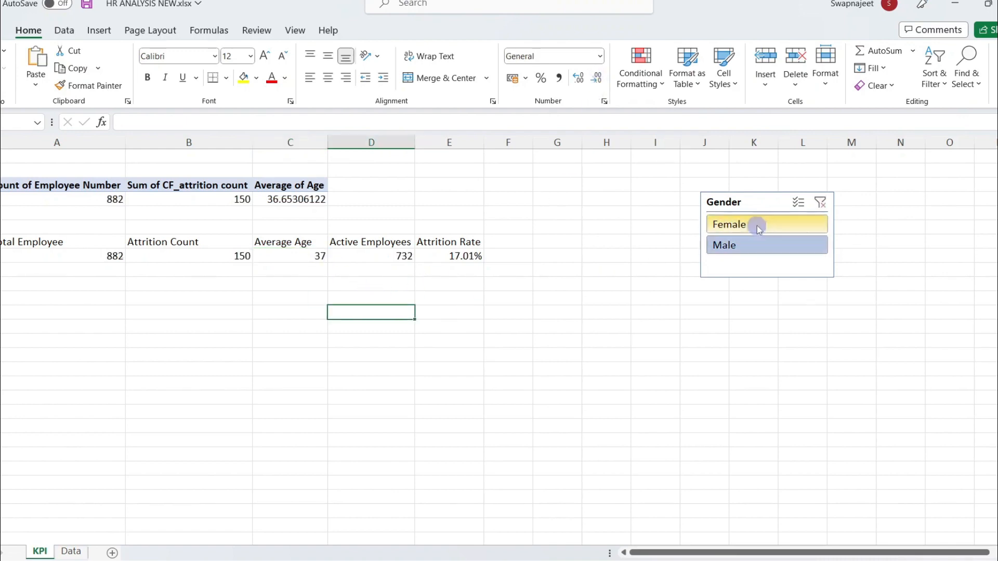
{"action": "left_click", "coordinate": [758, 224]}
{"action": "left_click", "coordinate": [757, 245]}
{"action": "left_click", "coordinate": [795, 223]}
{"action": "left_click", "coordinate": [821, 203]}
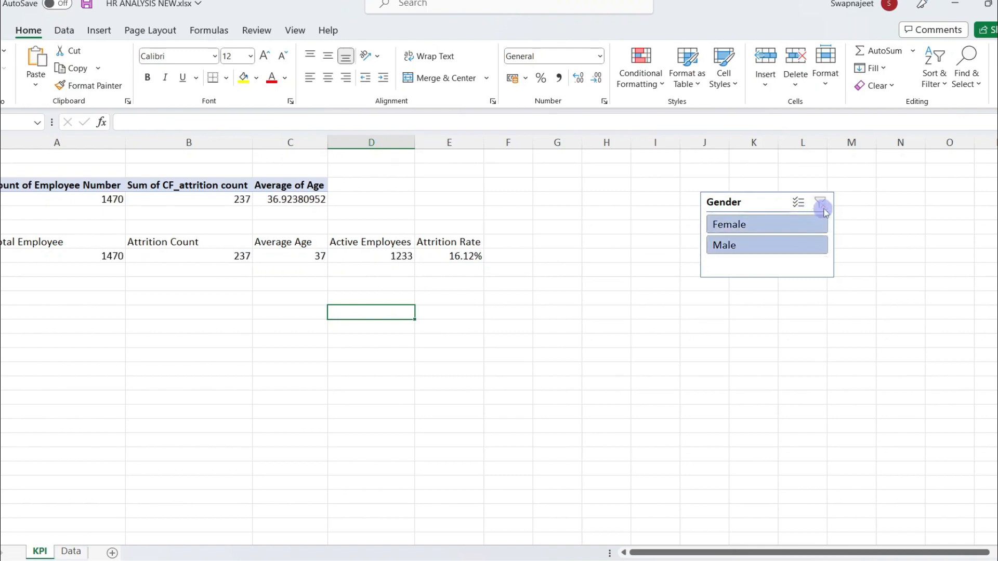
{"action": "left_click", "coordinate": [49, 241]}
{"action": "left_click_drag", "start_coordinate": [48, 241], "coordinate": [450, 252]}
{"action": "left_click", "coordinate": [339, 351]}
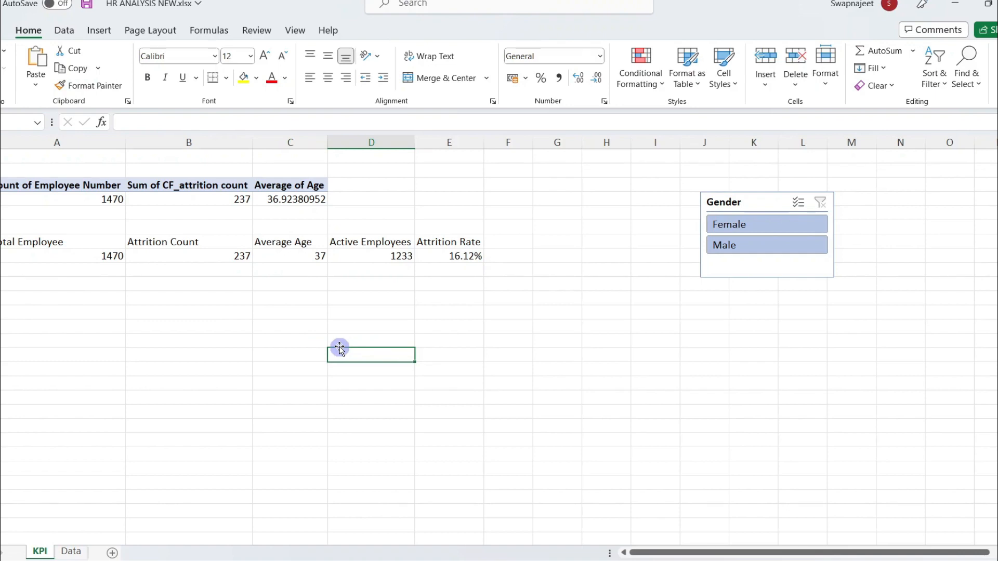
{"action": "left_click_drag", "start_coordinate": [50, 242], "coordinate": [464, 257]}
{"action": "left_click", "coordinate": [554, 385]}
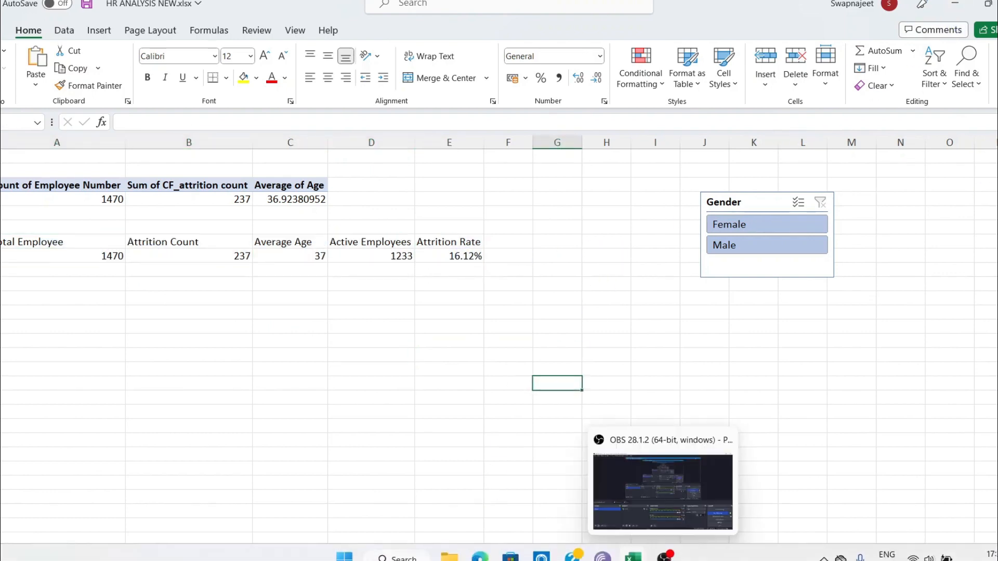
Open HR background.xlsx from the HR Analytics Excel folder and bring that workbook to the front.
{"action": "left_click", "coordinate": [996, 559]}
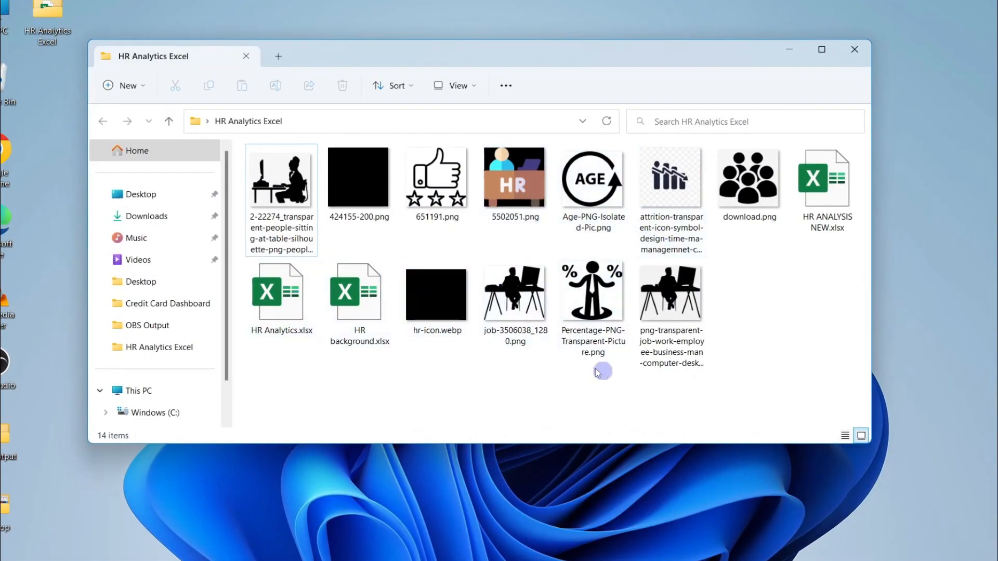
{"action": "double_click", "coordinate": [360, 312]}
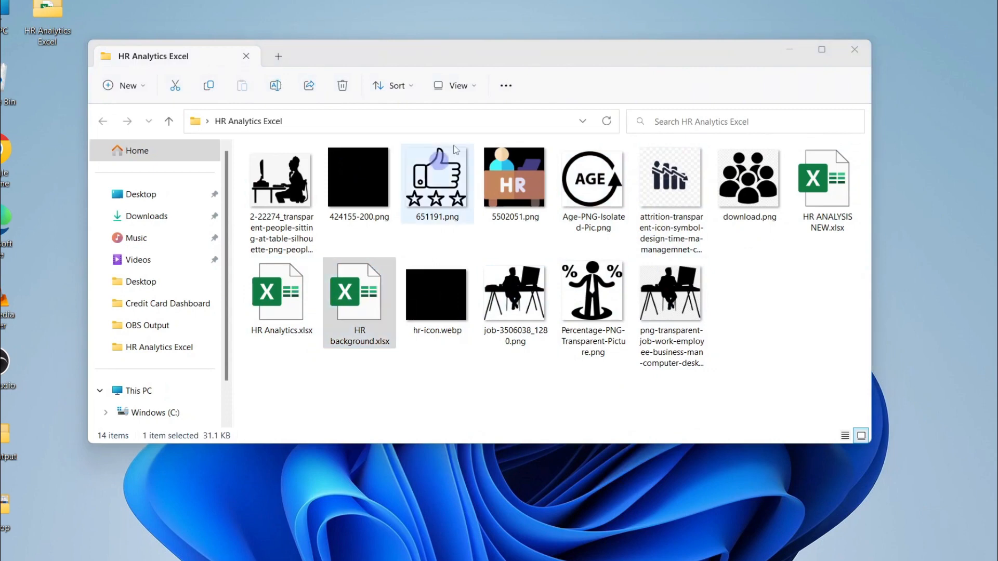
{"action": "mouse_move", "coordinate": [646, 559]}
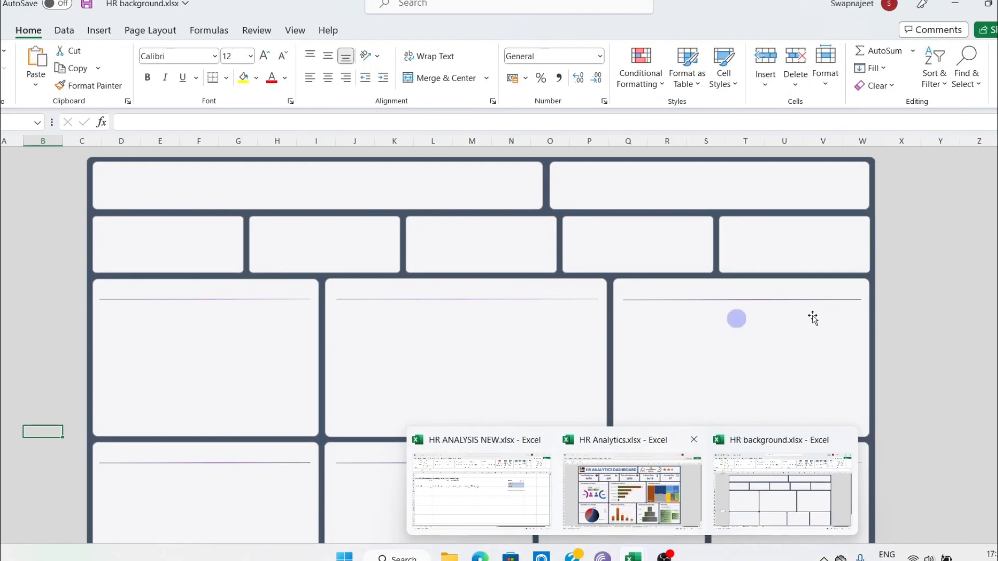
{"action": "left_click", "coordinate": [948, 268]}
{"action": "left_click", "coordinate": [36, 282]}
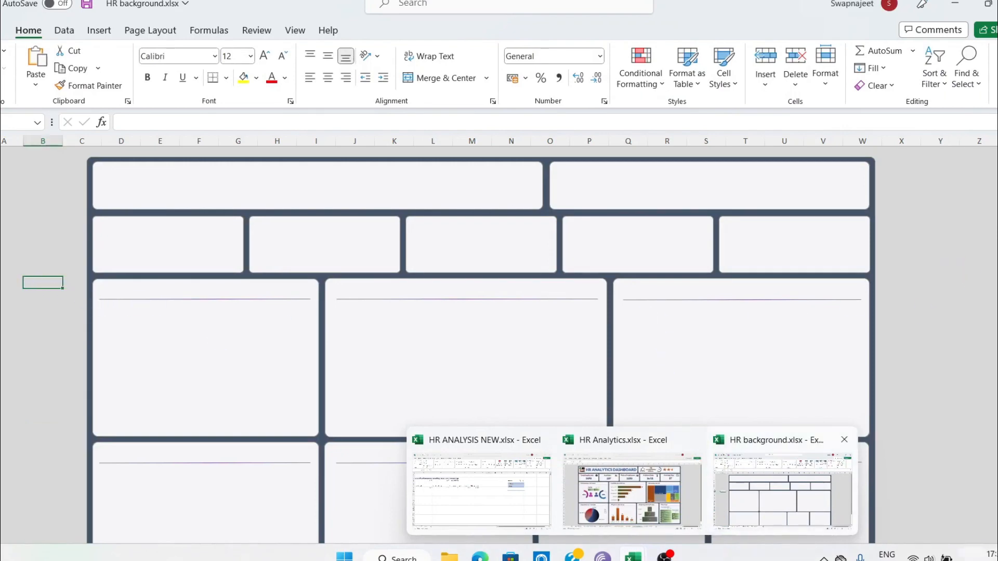
{"action": "left_click", "coordinate": [867, 434]}
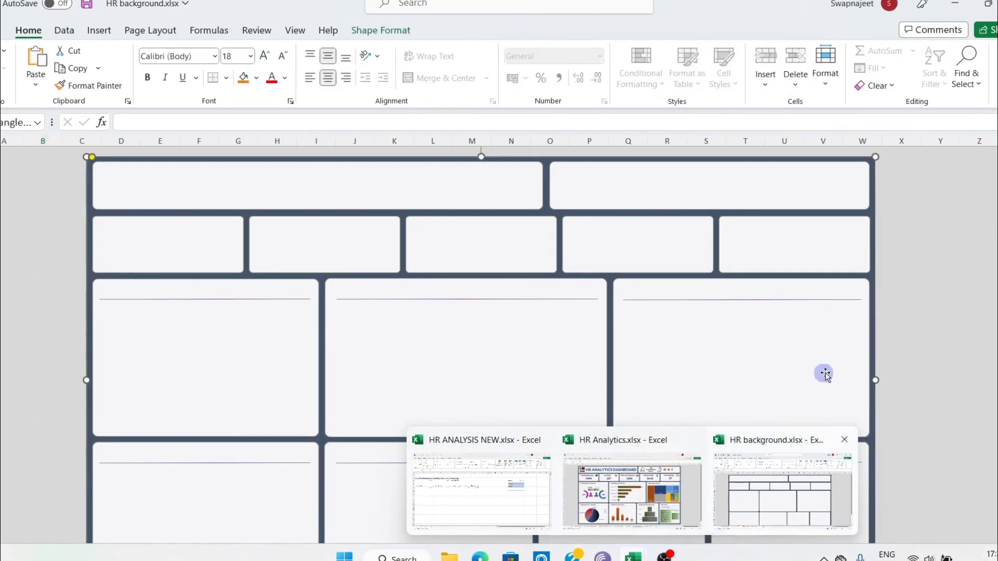
{"action": "left_click", "coordinate": [905, 339]}
{"action": "left_click", "coordinate": [540, 453]}
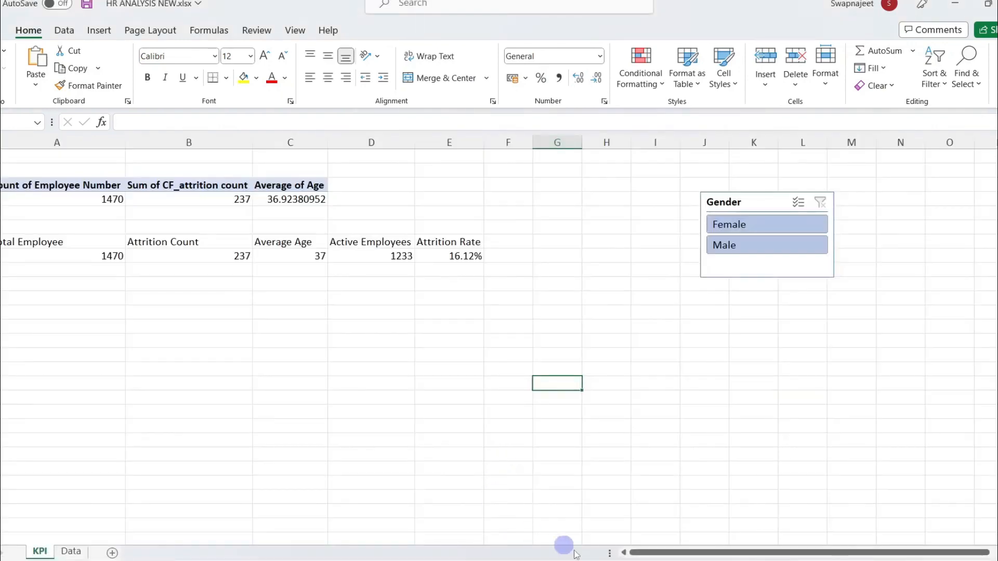
{"action": "mouse_move", "coordinate": [575, 556]}
{"action": "left_click", "coordinate": [780, 483]}
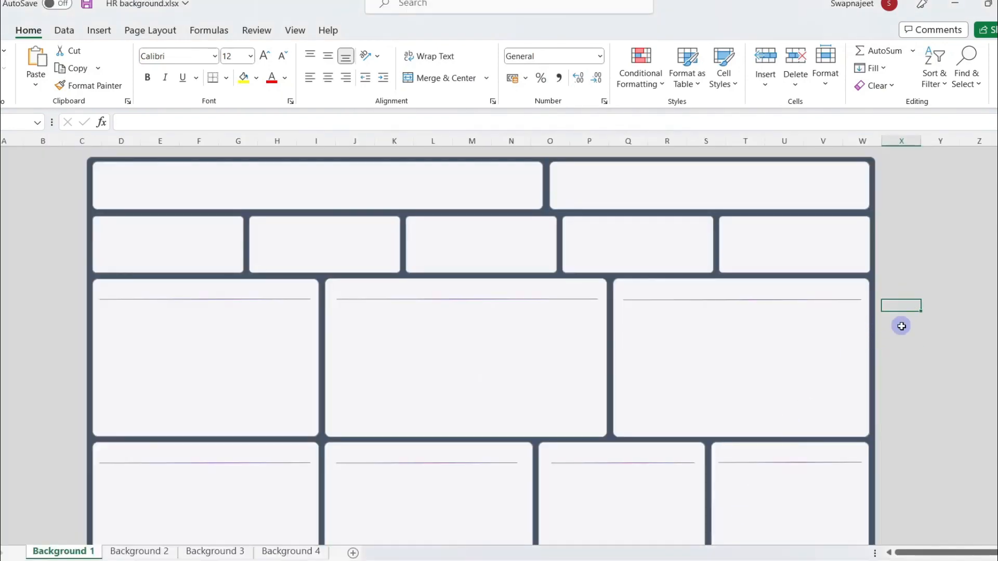
Switch the HR background workbook to full-screen mode and view the whole Background 1 layout.
{"action": "left_click", "coordinate": [987, 102]}
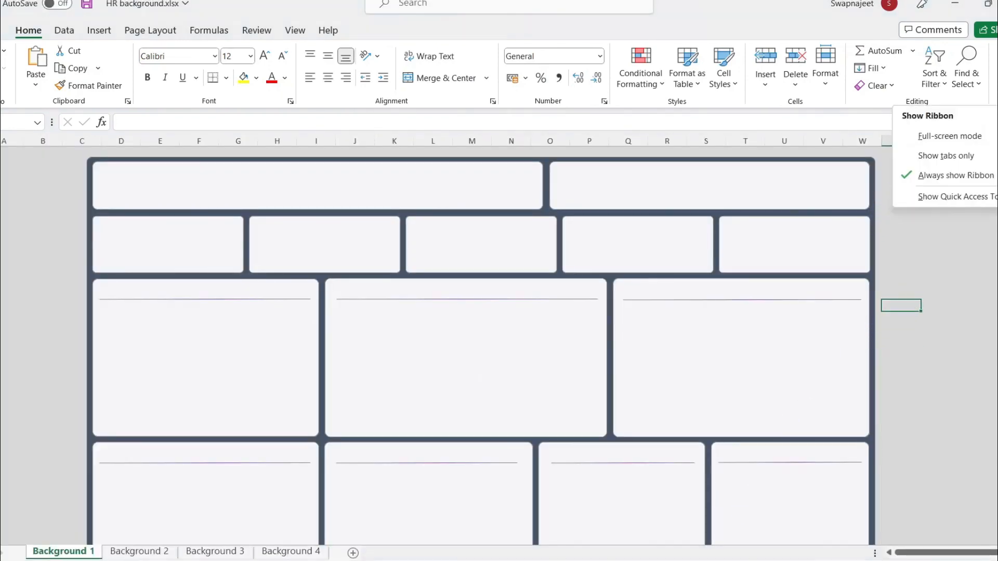
{"action": "left_click", "coordinate": [967, 138]}
{"action": "scroll", "coordinate": [56, 253], "scroll_direction": "down", "scroll_amount": 3}
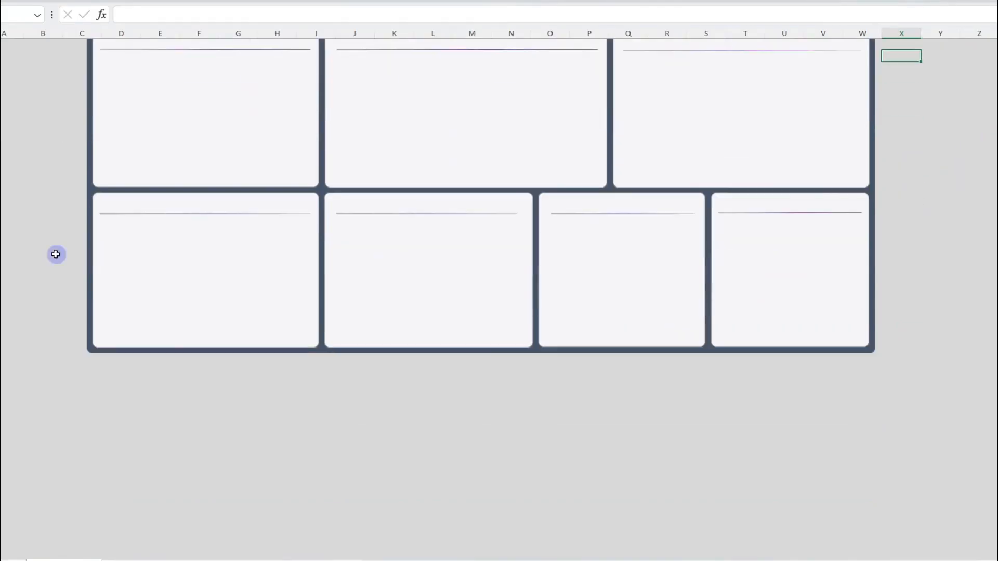
{"action": "scroll", "coordinate": [56, 253], "scroll_direction": "up", "scroll_amount": 3}
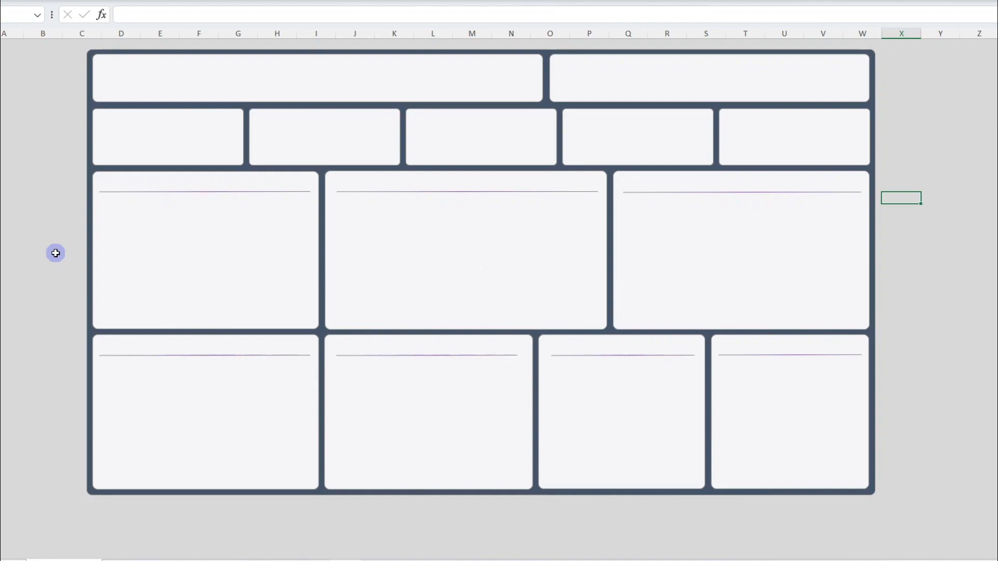
Look at the Background 2 layout for comparison and return to the Background 1 sheet.
{"action": "left_click", "coordinate": [102, 246]}
{"action": "left_click", "coordinate": [59, 234]}
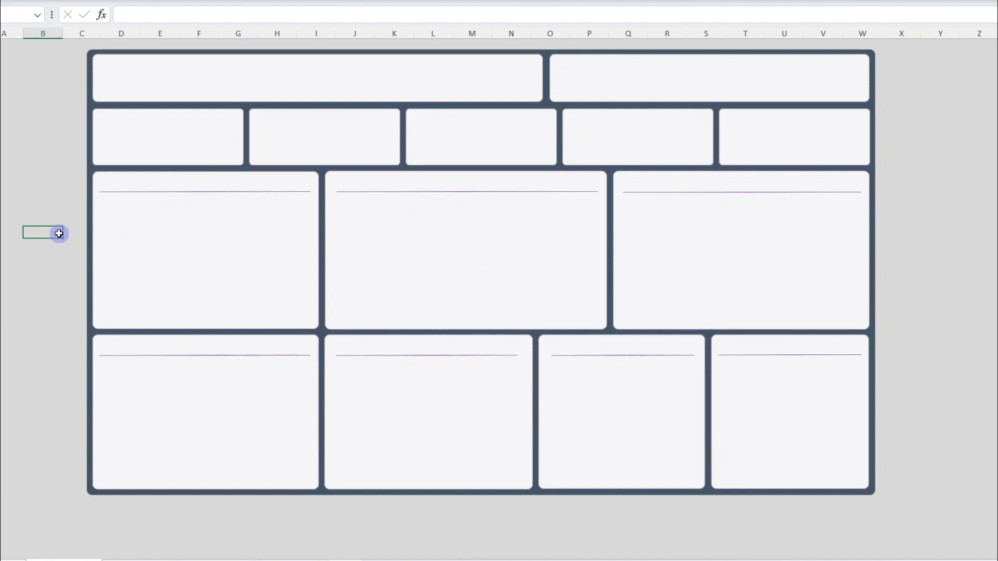
{"action": "left_click", "coordinate": [78, 495]}
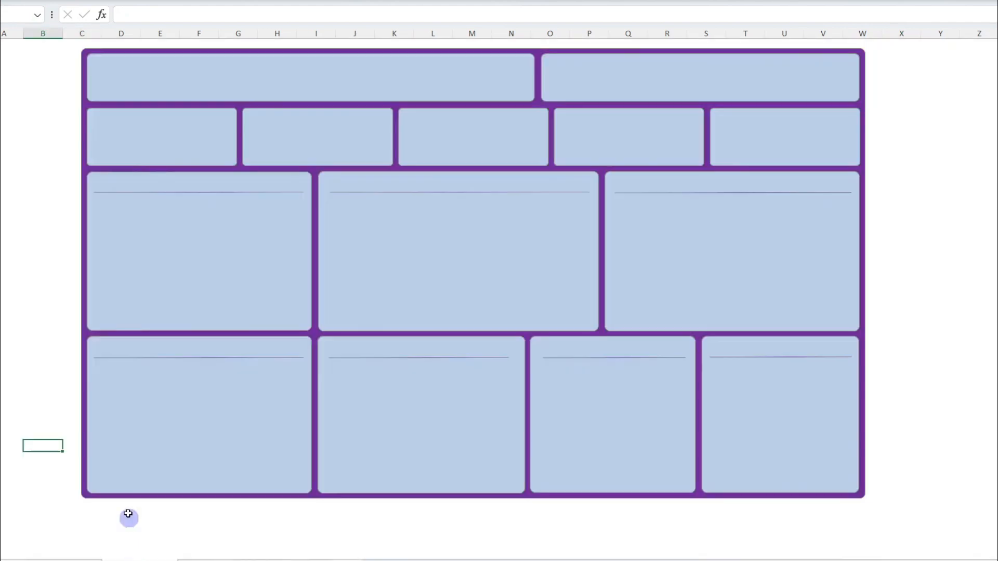
{"action": "left_click", "coordinate": [128, 516]}
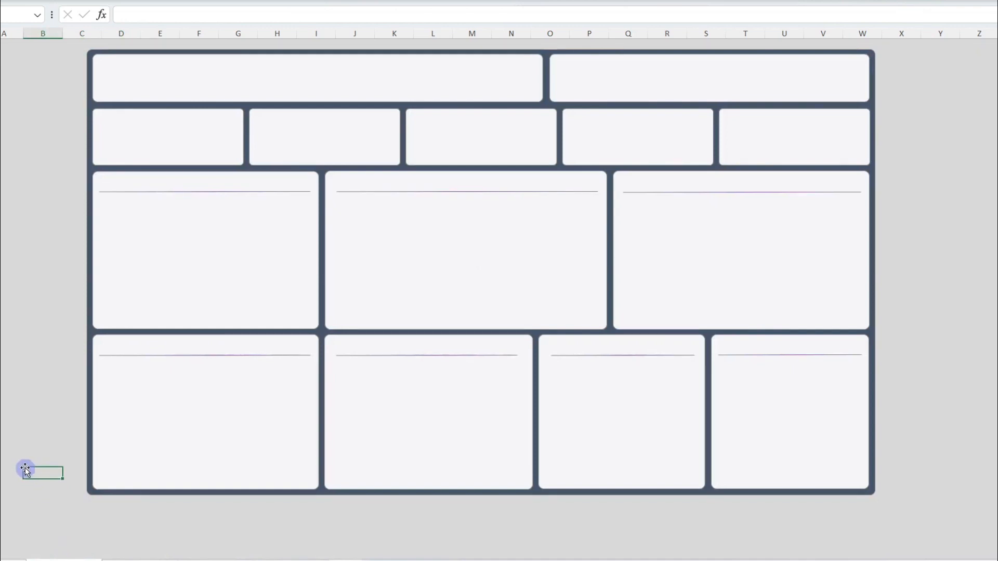
{"action": "left_click", "coordinate": [17, 326]}
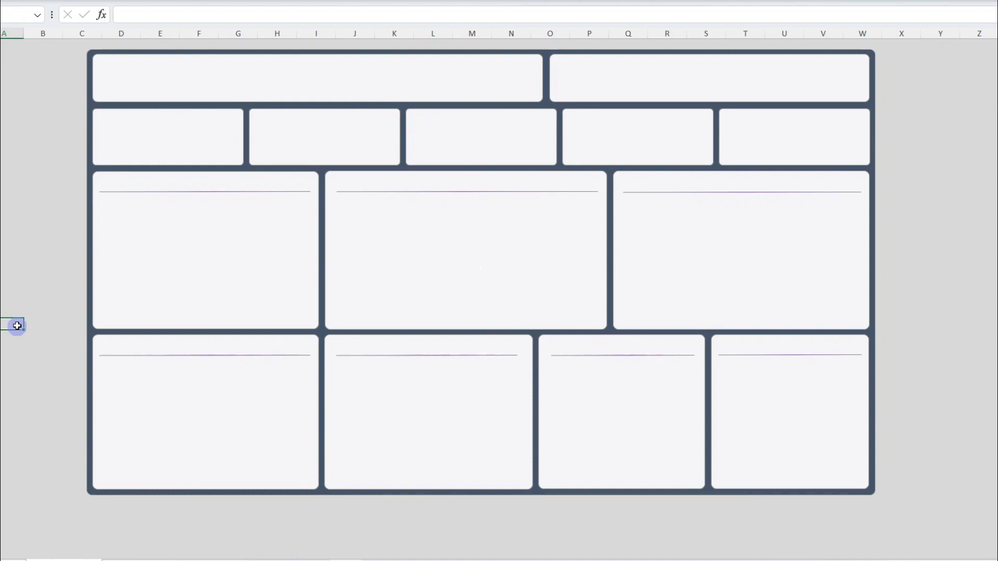
Group all the shapes of the Background 1 dashboard layout into one object and leave the group selected.
{"action": "left_click", "coordinate": [147, 60]}
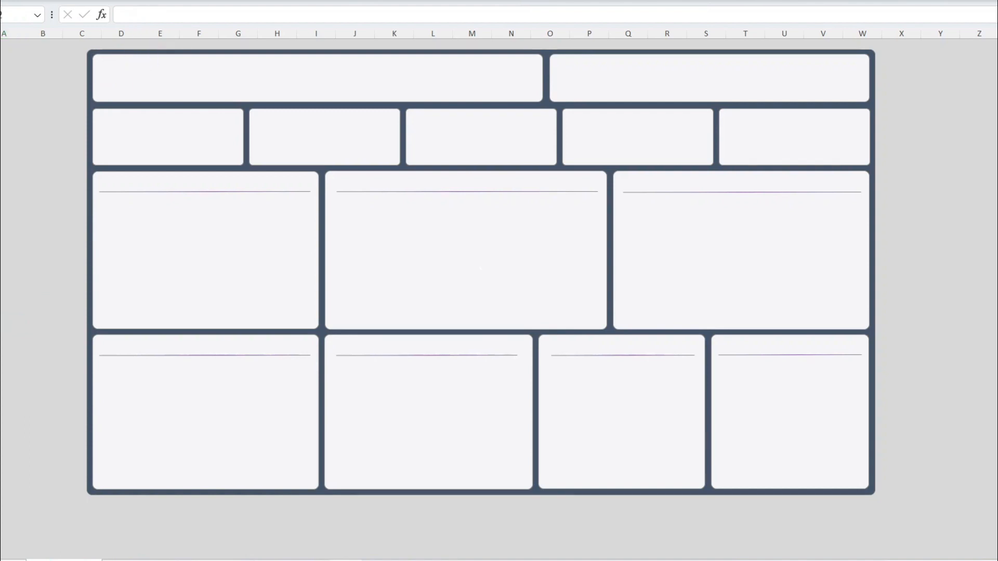
{"action": "left_click", "coordinate": [210, 211]}
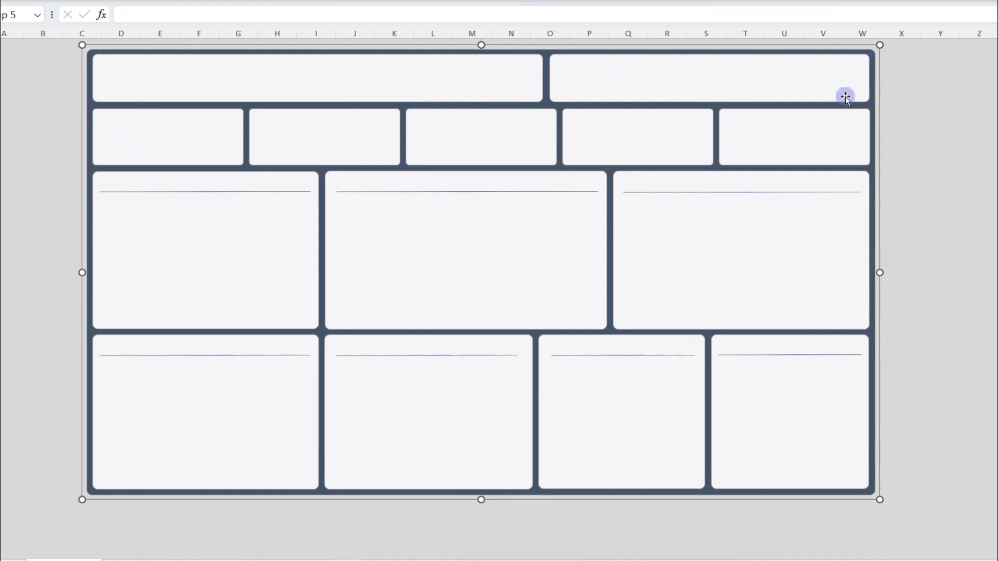
{"action": "left_click", "coordinate": [69, 140]}
{"action": "left_click", "coordinate": [223, 244]}
{"action": "mouse_move", "coordinate": [444, 550]}
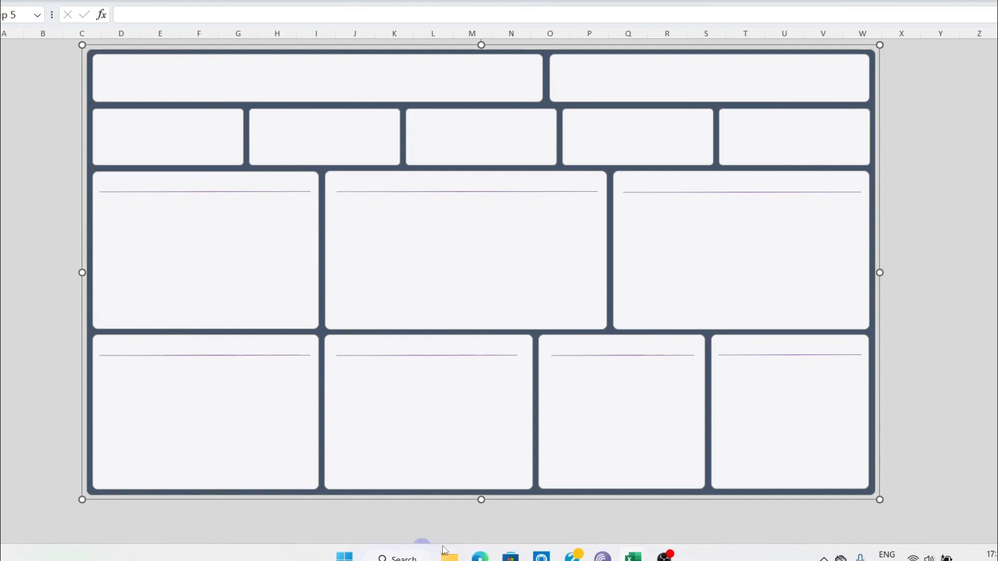
Switch to HR ANALYSIS NEW.xlsx, add a new worksheet after Data, and paste the grouped dashboard background at cell C4.
{"action": "mouse_move", "coordinate": [633, 555]}
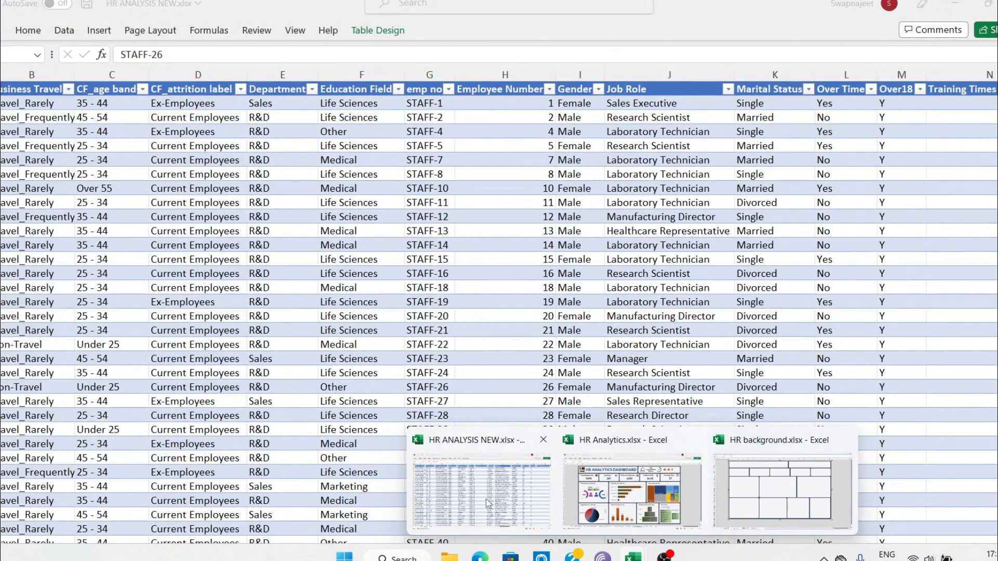
{"action": "left_click", "coordinate": [489, 503]}
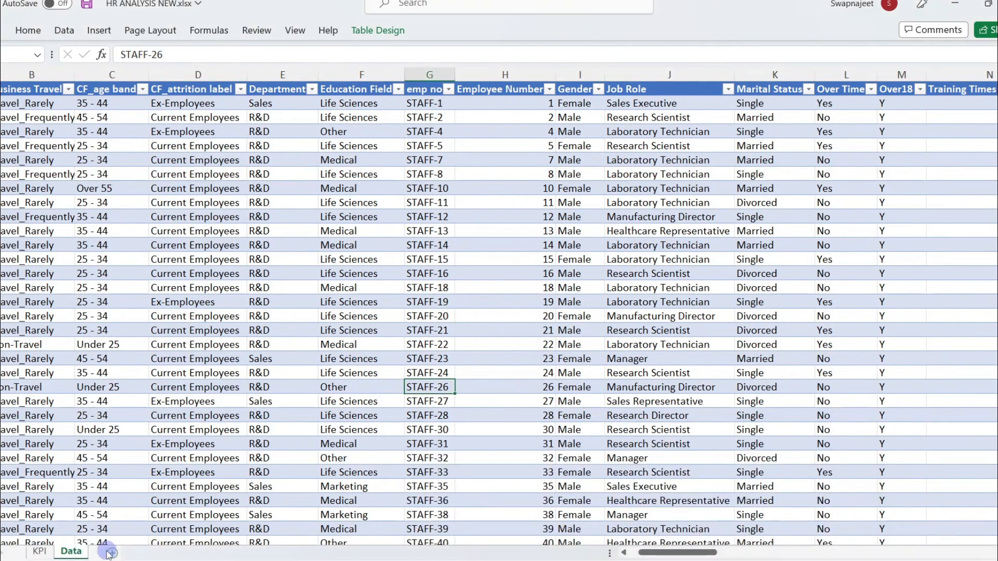
{"action": "left_click", "coordinate": [109, 552]}
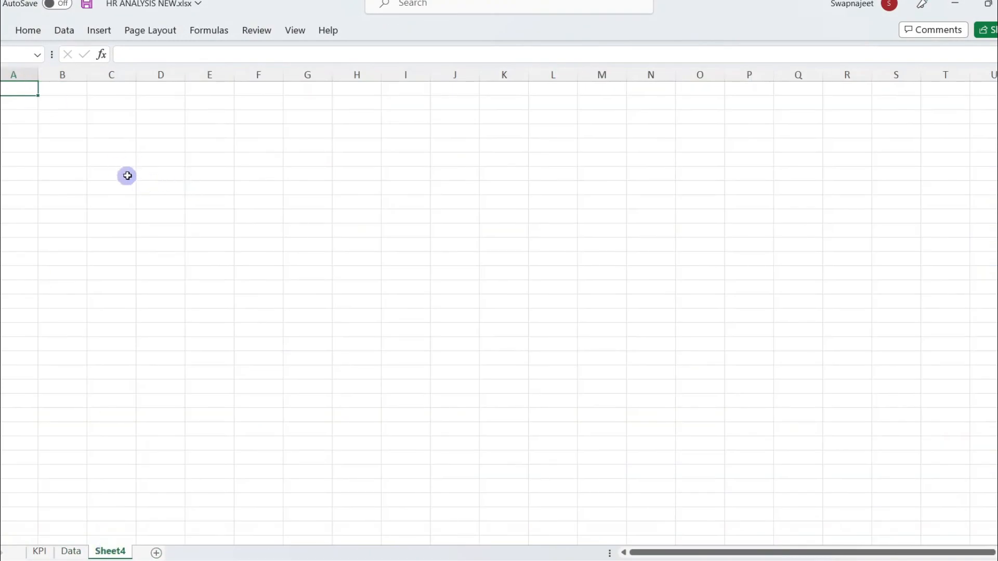
{"action": "left_click", "coordinate": [101, 132]}
{"action": "key", "text": "ctrl+v"}
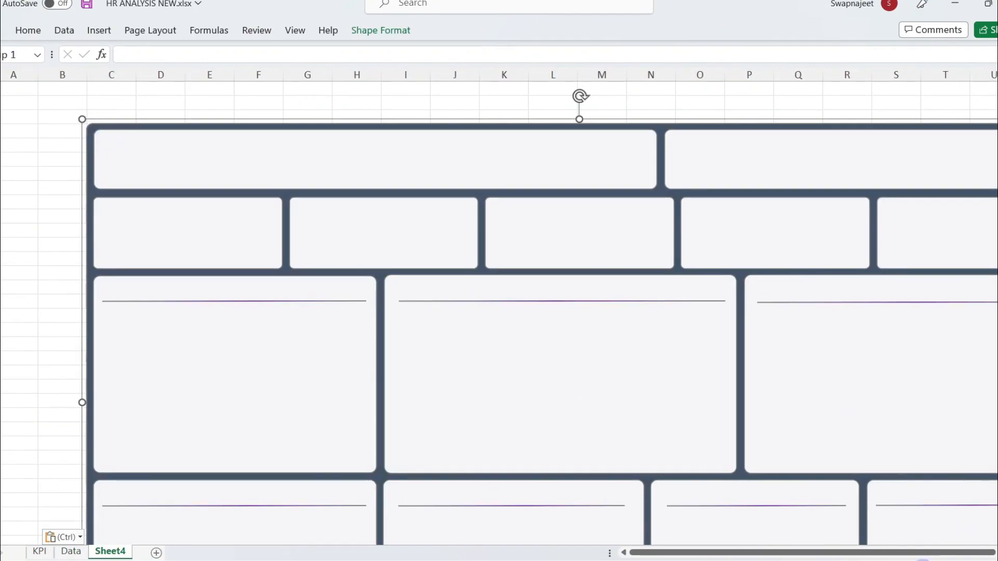
Nudge the pasted background layout up towards the top of the new sheet and right until it starts in column D.
{"action": "left_click", "coordinate": [923, 560]}
{"action": "left_click", "coordinate": [923, 560]}
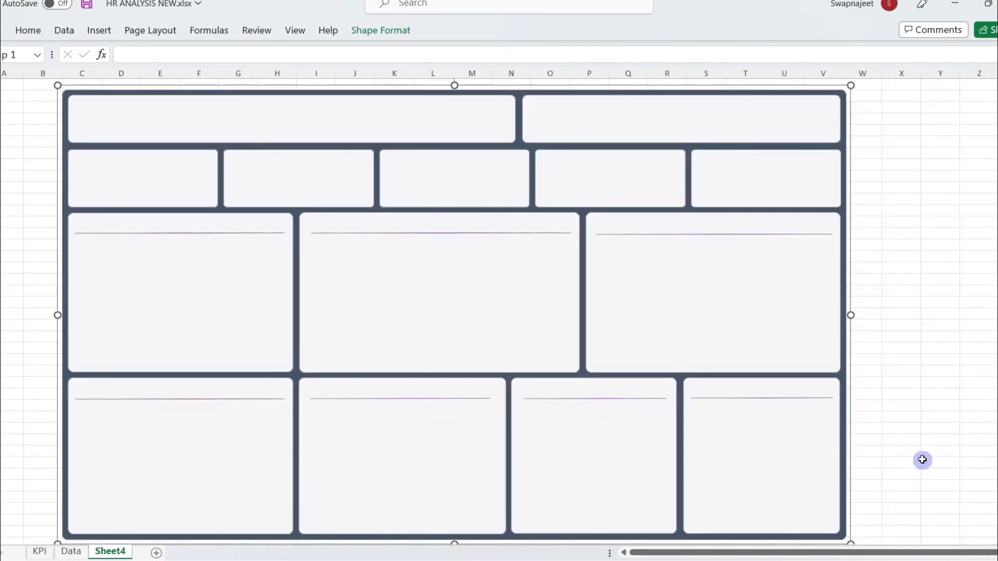
{"action": "scroll", "coordinate": [922, 462], "scroll_direction": "up", "scroll_amount": 1}
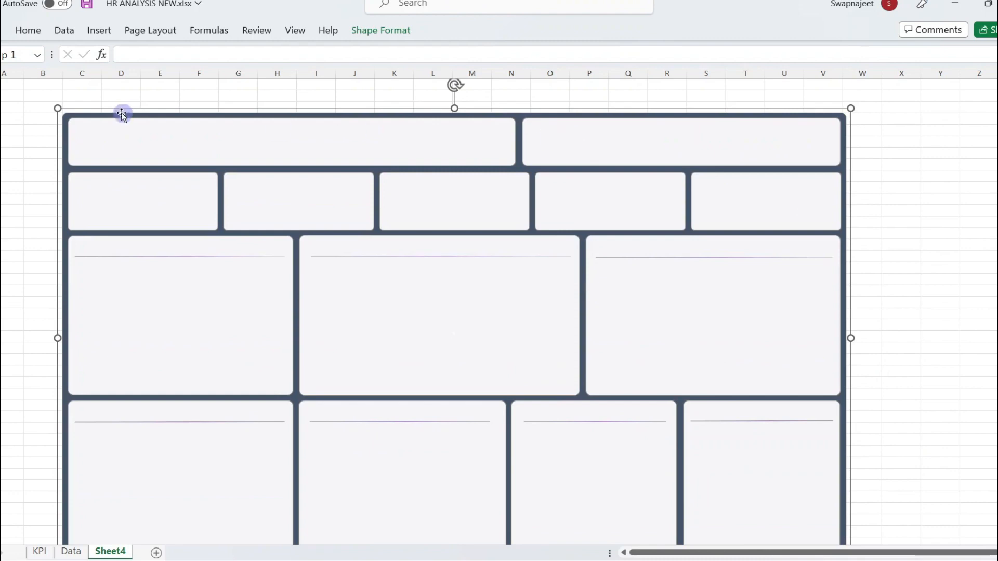
{"action": "key", "text": "Up"}
{"action": "key", "text": "Up"}
{"action": "key", "text": "Up"}
{"action": "key", "text": "Up"}
{"action": "key", "text": "Up"}
{"action": "key", "text": "Up"}
{"action": "key", "text": "Up"}
{"action": "key", "text": "Up"}
{"action": "key", "text": "Up"}
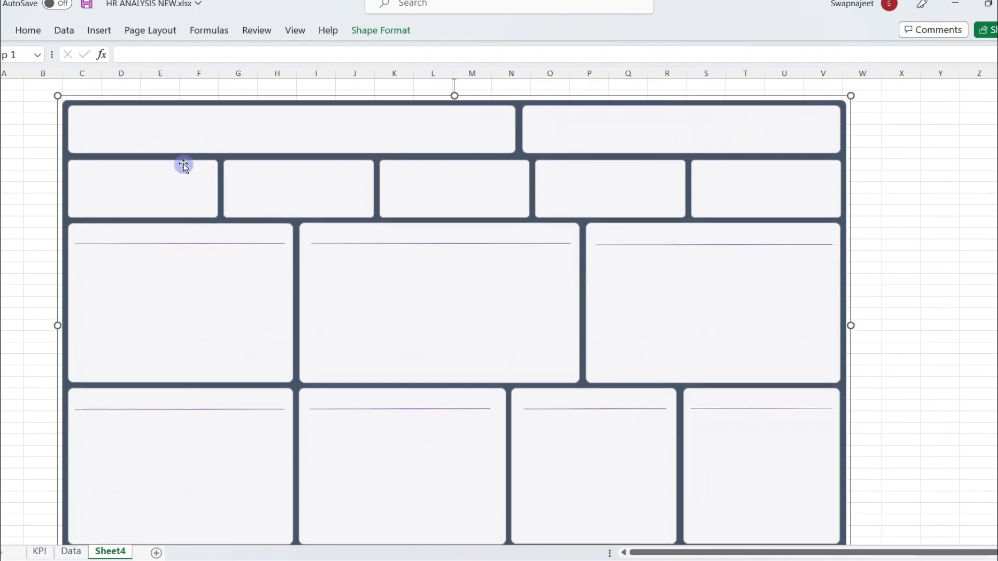
{"action": "key", "text": "Right"}
{"action": "key", "text": "Right"}
{"action": "key", "text": "Right"}
{"action": "key", "text": "Right"}
{"action": "key", "text": "Right"}
{"action": "key", "text": "Right"}
{"action": "key", "text": "Right"}
{"action": "key", "text": "Right"}
{"action": "key", "text": "Right"}
{"action": "key", "text": "Right"}
{"action": "key", "text": "Right"}
{"action": "key", "text": "Right"}
{"action": "key", "text": "Right"}
{"action": "key", "text": "Right"}
{"action": "key", "text": "Right"}
{"action": "key", "text": "Right"}
{"action": "key", "text": "Right"}
{"action": "key", "text": "Right"}
{"action": "key", "text": "Right"}
{"action": "key", "text": "Right"}
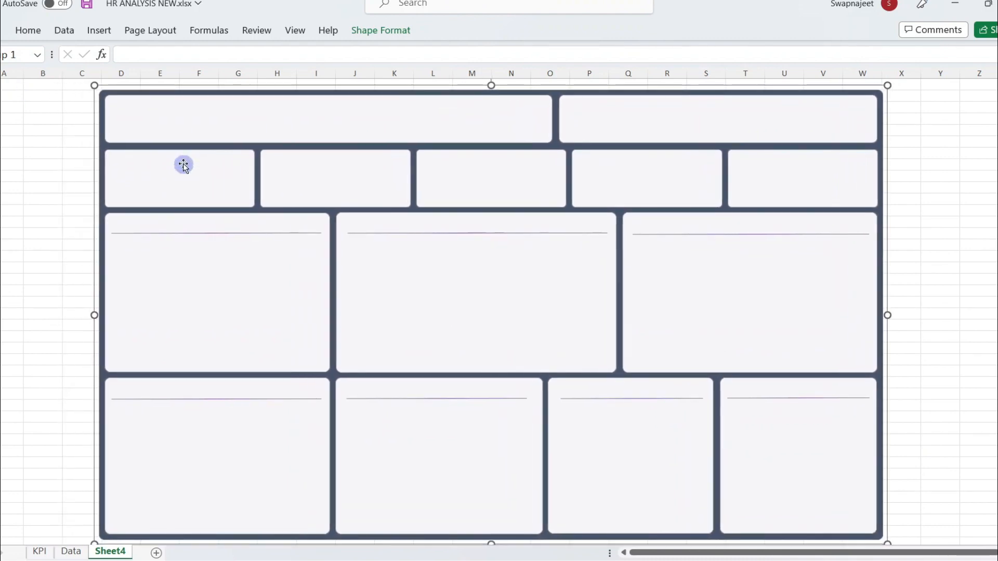
{"action": "key", "text": "Right"}
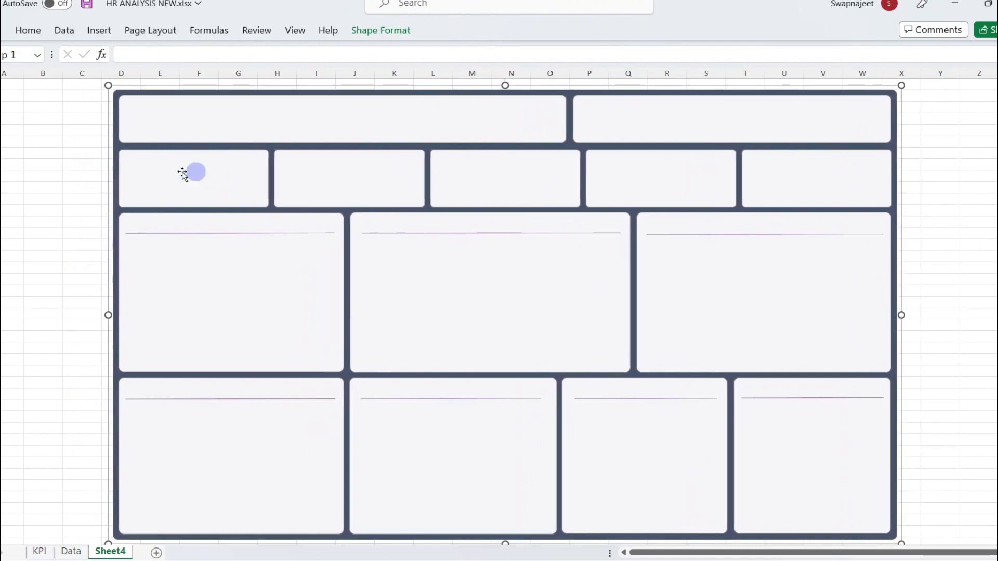
{"action": "left_click", "coordinate": [23, 176]}
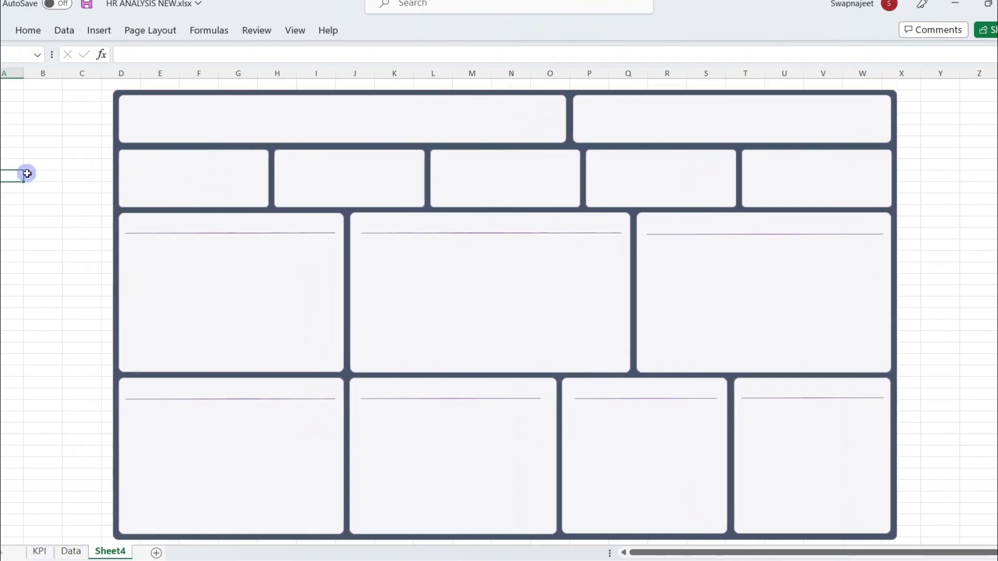
{"action": "left_click", "coordinate": [336, 261]}
{"action": "key", "text": "Up"}
{"action": "key", "text": "Up"}
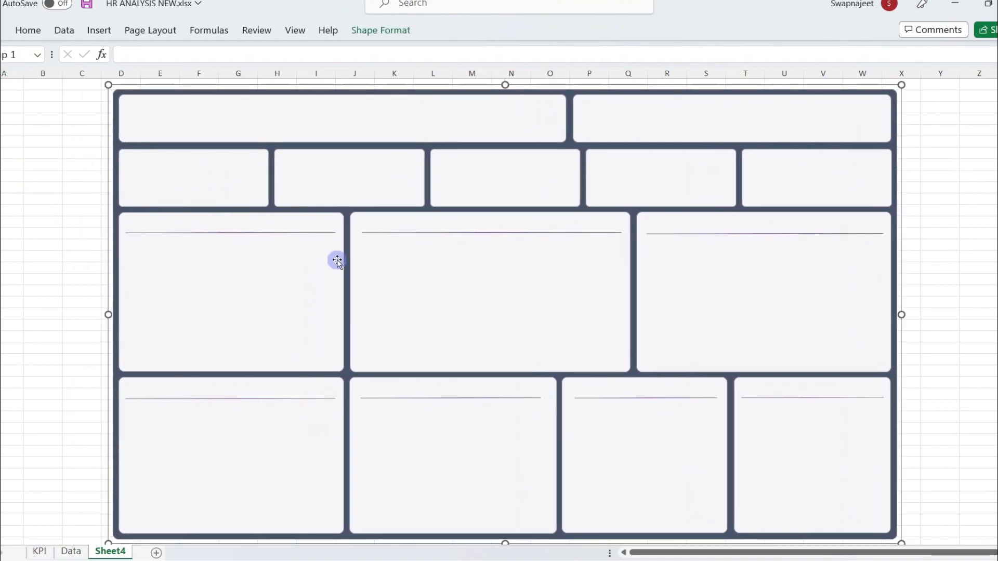
{"action": "left_click", "coordinate": [26, 260]}
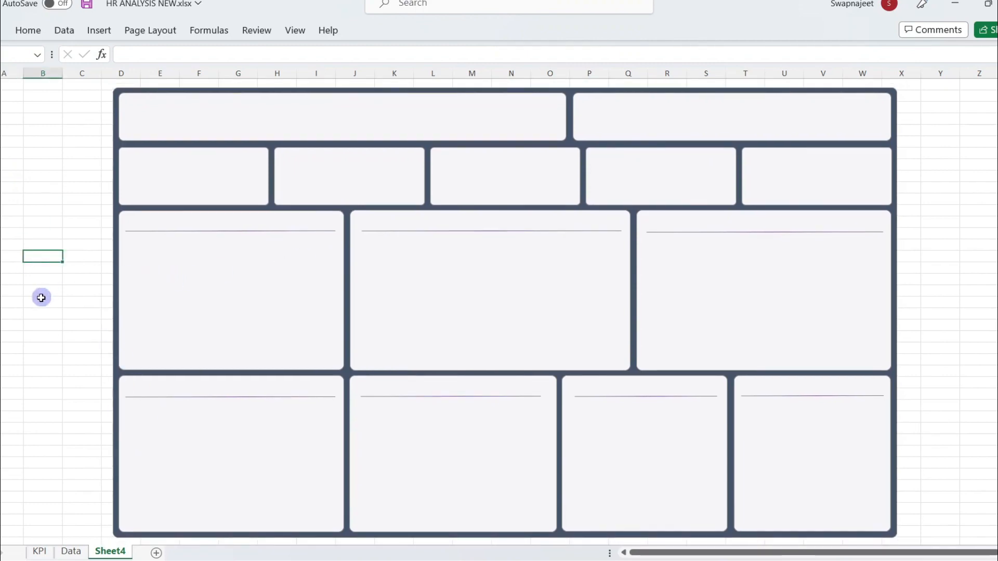
Switch back to the HR background workbook and deselect the grouped Background 1 layout.
{"action": "mouse_move", "coordinate": [632, 557]}
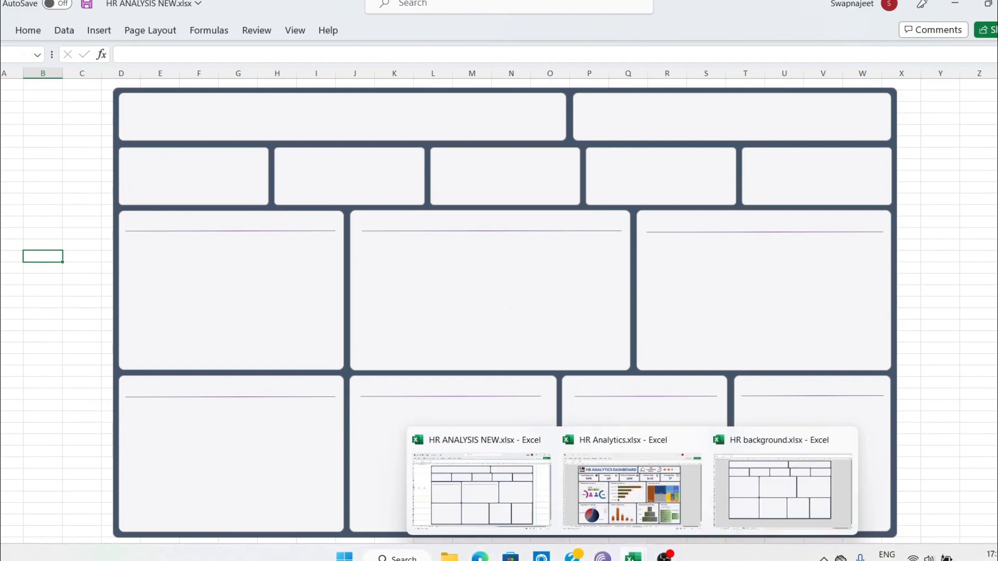
{"action": "left_click", "coordinate": [519, 495]}
{"action": "left_click", "coordinate": [736, 511]}
{"action": "left_click", "coordinate": [69, 418]}
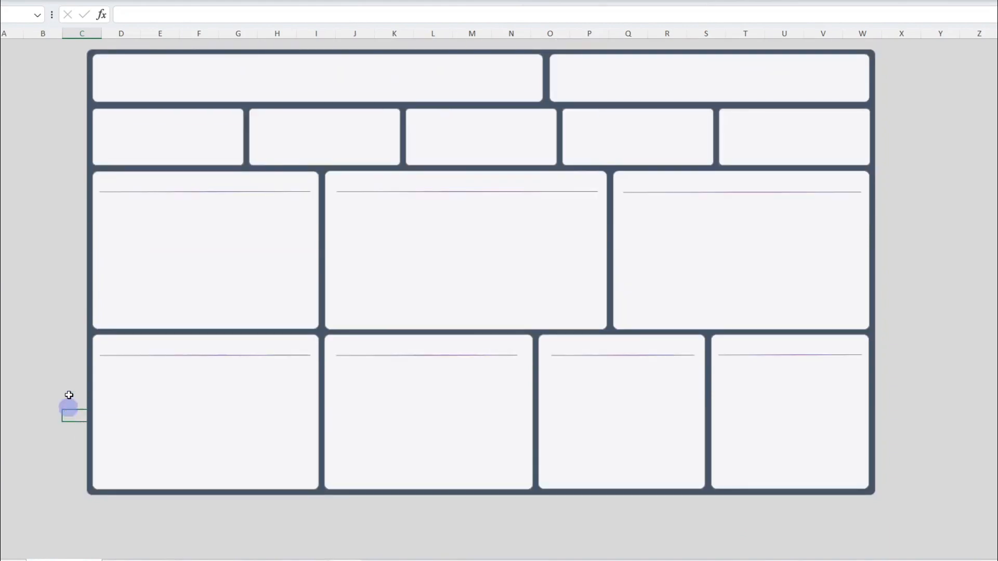
Select all fourteen inner panels of the grouped layout together and give them a solid light blue theme fill.
{"action": "left_click", "coordinate": [142, 92]}
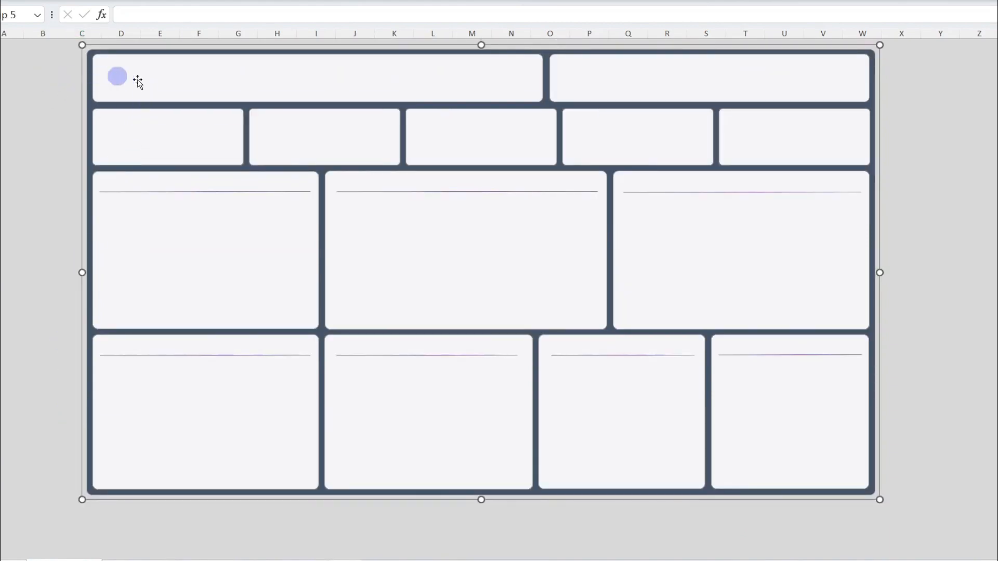
{"action": "left_click", "coordinate": [151, 83]}
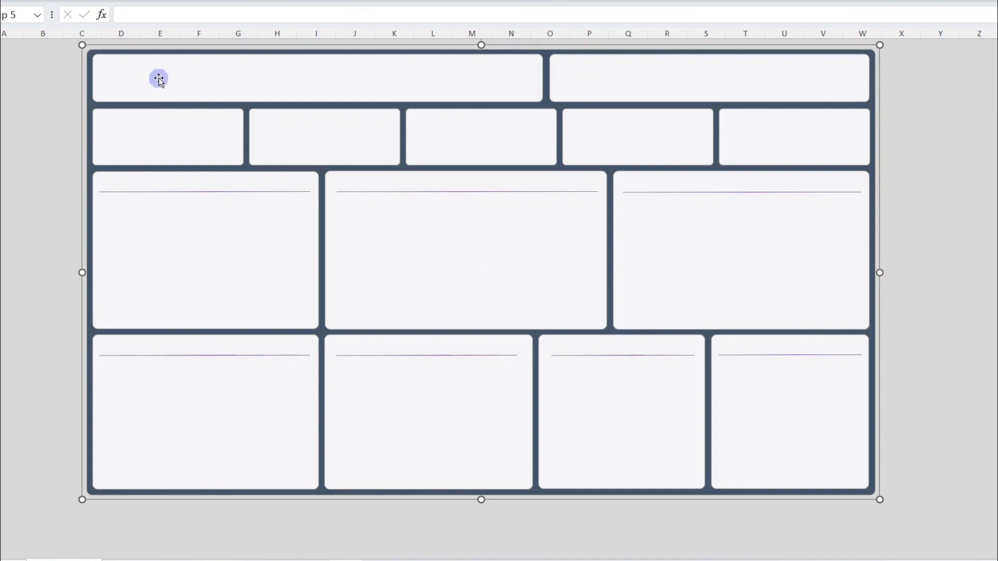
{"action": "left_click", "coordinate": [160, 79]}
{"action": "left_click", "coordinate": [604, 87], "text": "ctrl"}
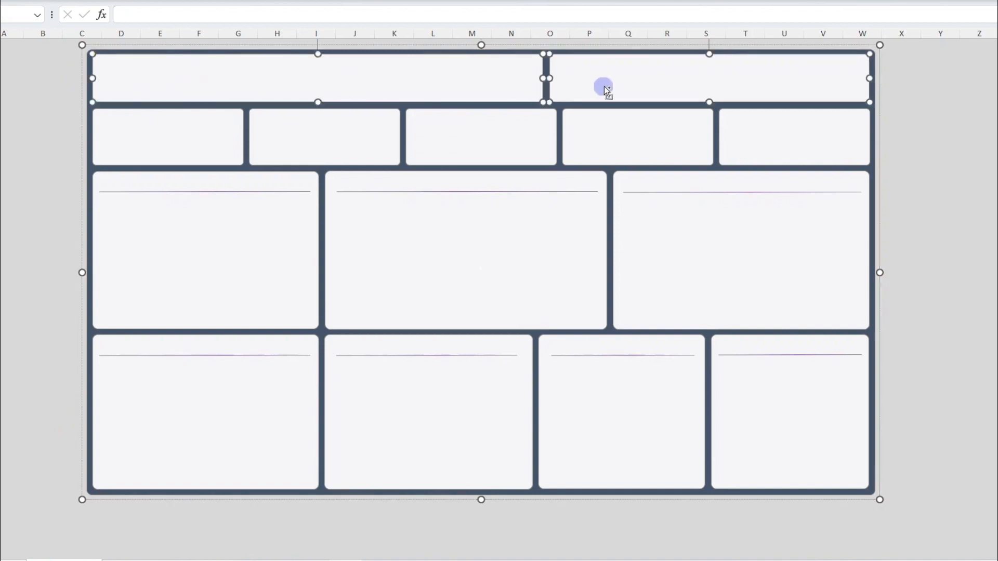
{"action": "left_click", "coordinate": [210, 151], "text": "ctrl"}
{"action": "left_click", "coordinate": [309, 139], "text": "ctrl"}
{"action": "left_click", "coordinate": [502, 132], "text": "ctrl"}
{"action": "left_click", "coordinate": [639, 122], "text": "ctrl"}
{"action": "left_click", "coordinate": [819, 145], "text": "ctrl"}
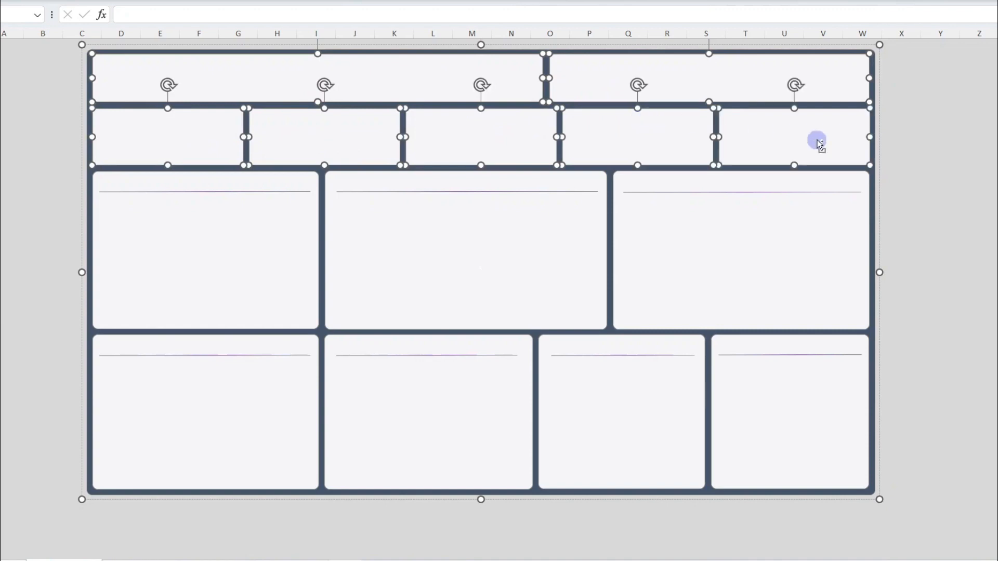
{"action": "left_click", "coordinate": [757, 228], "text": "ctrl"}
{"action": "left_click", "coordinate": [468, 244], "text": "ctrl"}
{"action": "left_click", "coordinate": [274, 267], "text": "ctrl"}
{"action": "left_click", "coordinate": [261, 405], "text": "ctrl"}
{"action": "left_click", "coordinate": [404, 404], "text": "ctrl"}
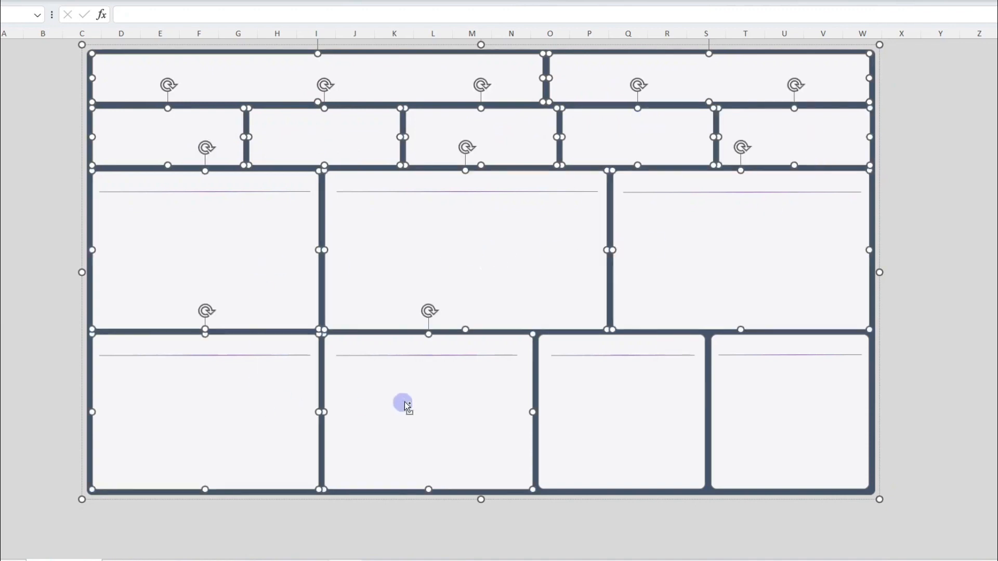
{"action": "left_click", "coordinate": [659, 404], "text": "ctrl"}
{"action": "left_click", "coordinate": [775, 403], "text": "ctrl"}
{"action": "right_click", "coordinate": [770, 384]}
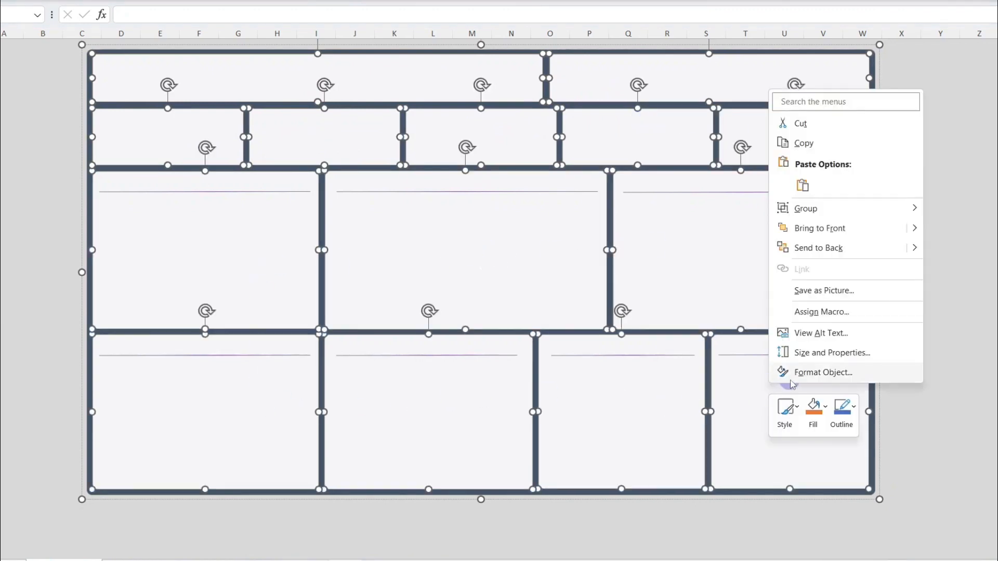
{"action": "left_click", "coordinate": [824, 371]}
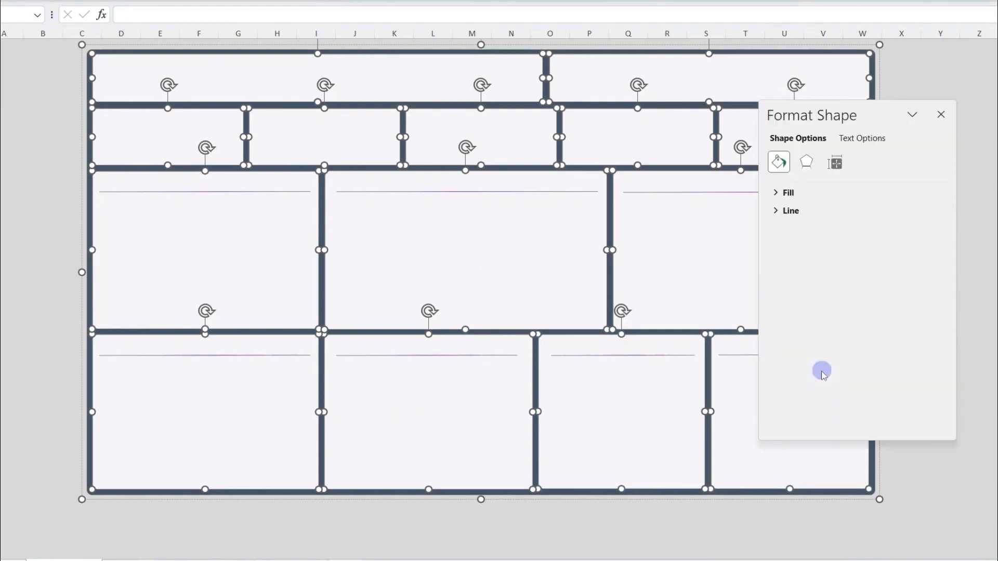
{"action": "left_click", "coordinate": [790, 194]}
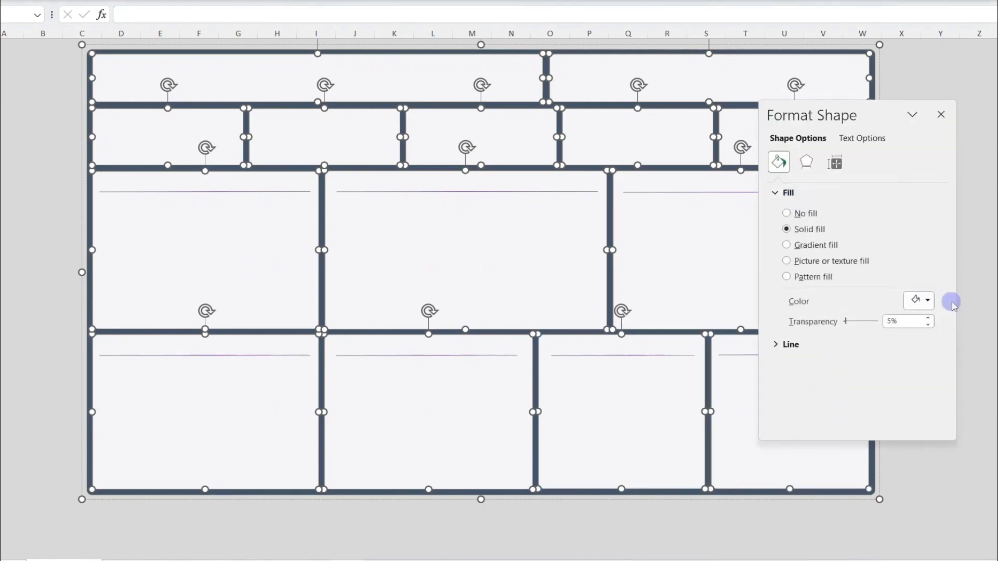
{"action": "left_click", "coordinate": [927, 300]}
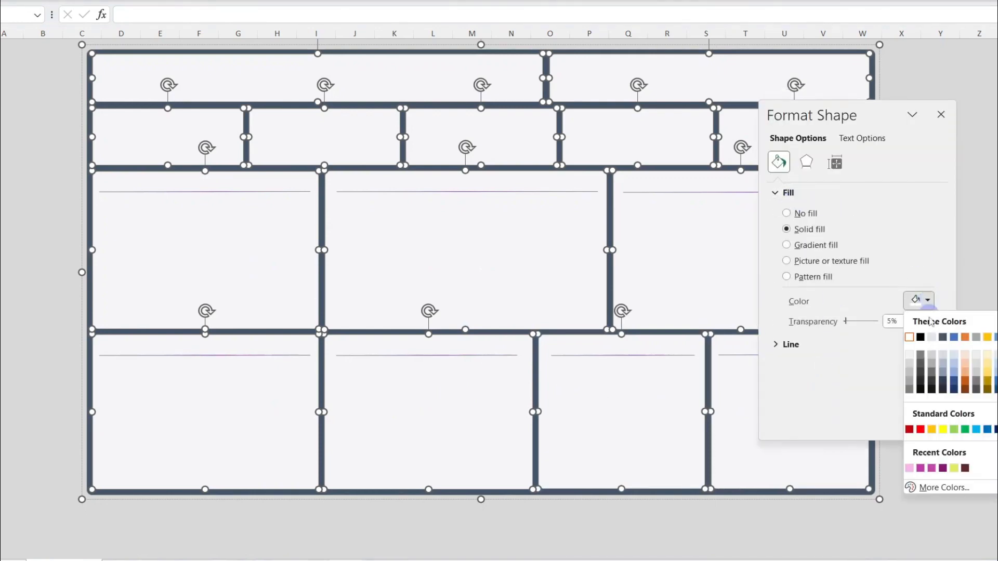
{"action": "left_click", "coordinate": [955, 364]}
Change the fill of the selected panels to light orange, close the shape formatting options, and deselect the panels.
{"action": "left_click", "coordinate": [920, 300]}
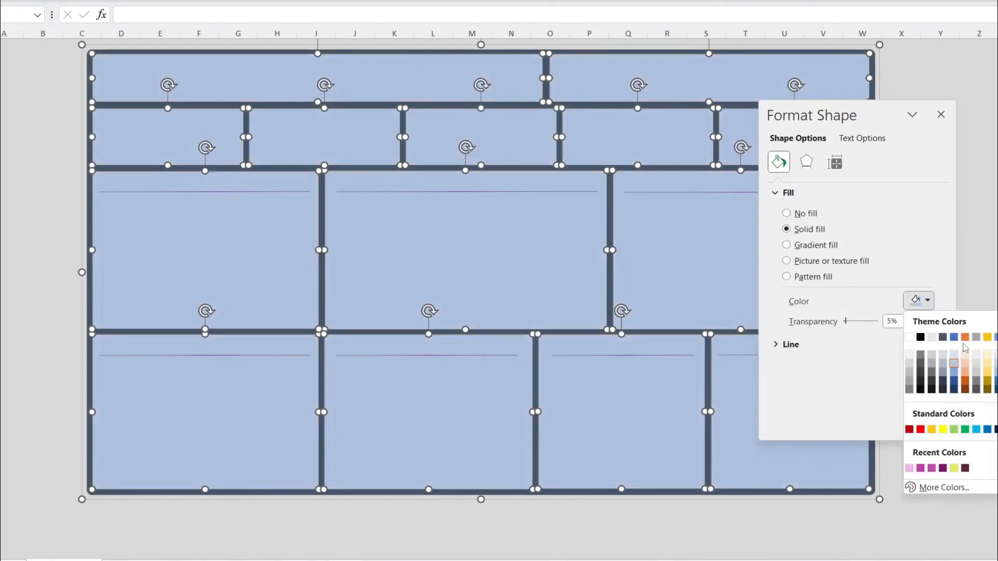
{"action": "left_click", "coordinate": [962, 362]}
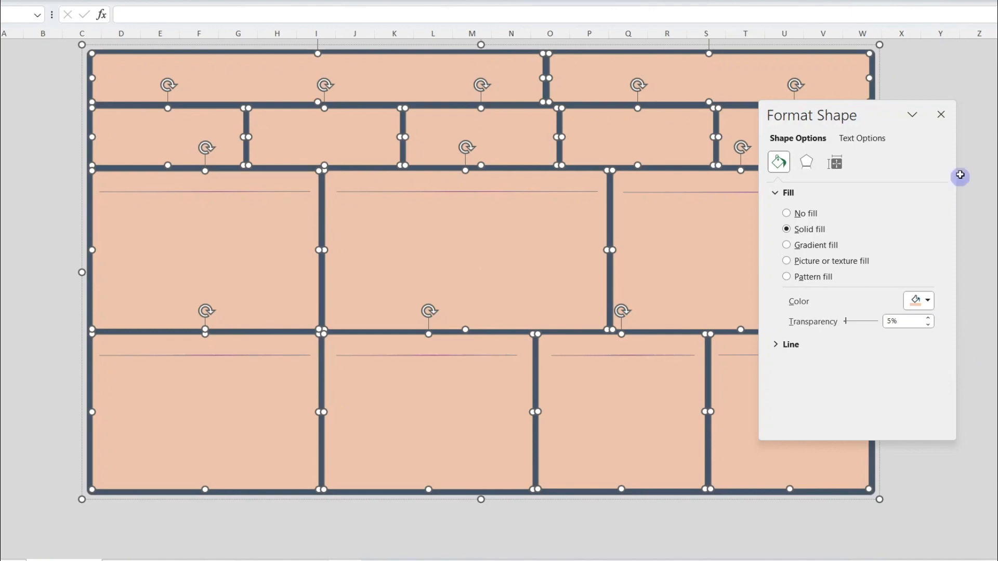
{"action": "left_click", "coordinate": [941, 114]}
{"action": "left_click", "coordinate": [56, 165]}
{"action": "left_click", "coordinate": [87, 148]}
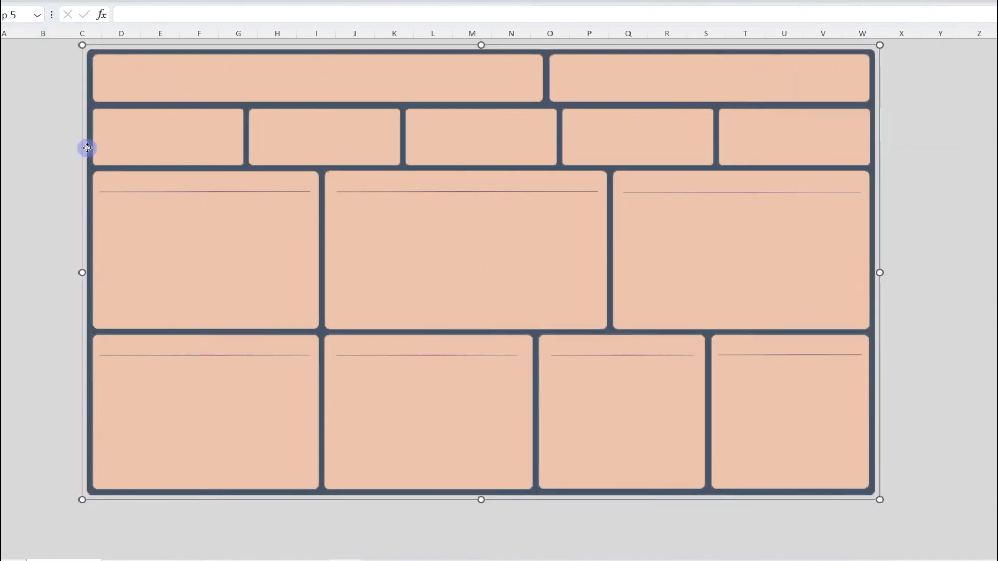
{"action": "left_click", "coordinate": [91, 51]}
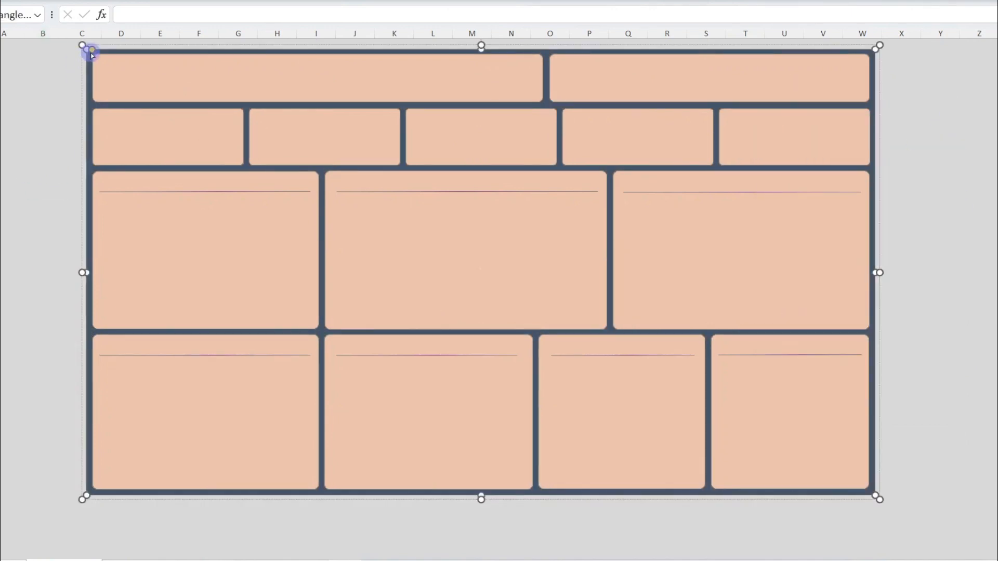
{"action": "left_click", "coordinate": [42, 105]}
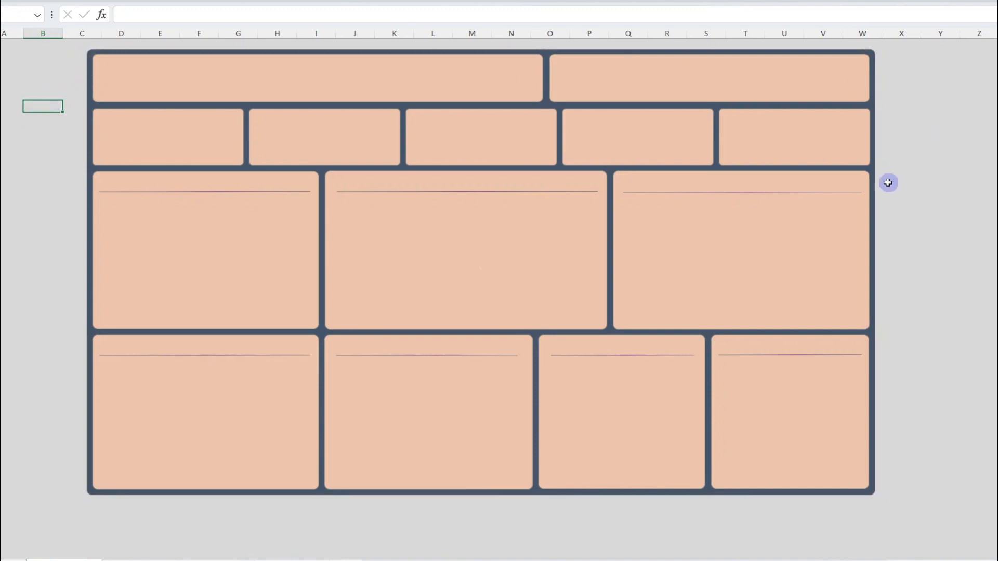
{"action": "left_click", "coordinate": [68, 213]}
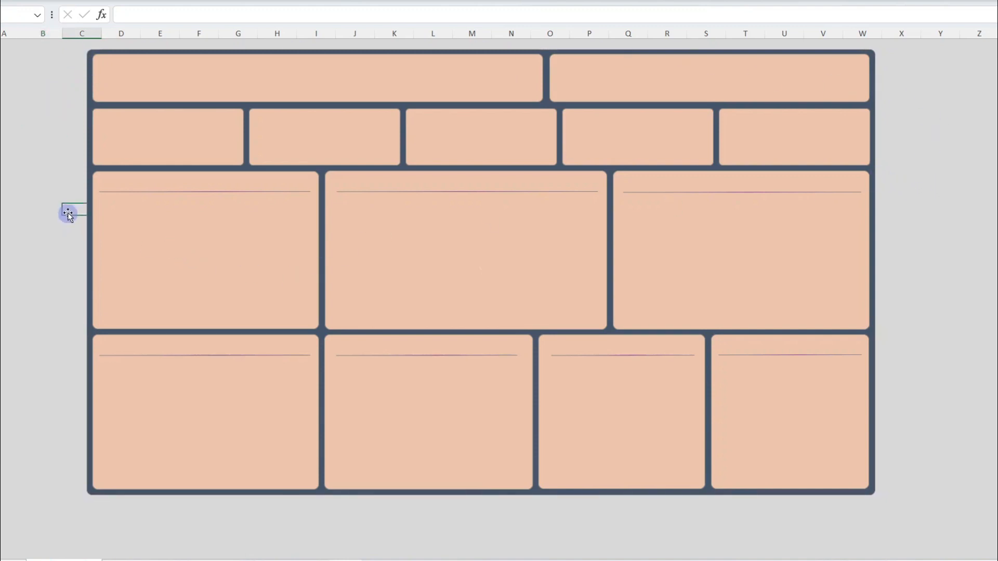
Select the outer background rectangle within the group, try a gray solid fill, and change it to standard red.
{"action": "left_click", "coordinate": [86, 171]}
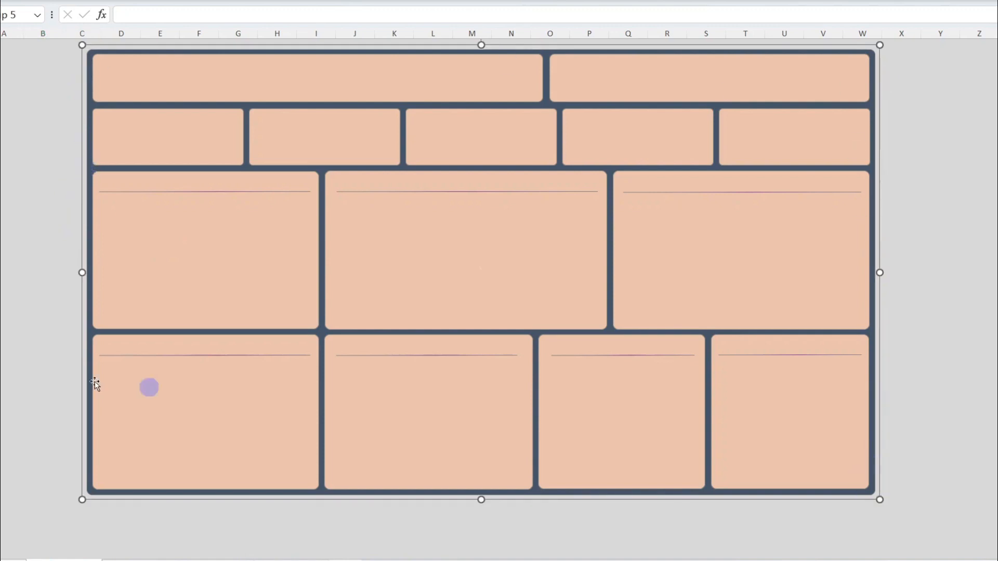
{"action": "left_click", "coordinate": [86, 168]}
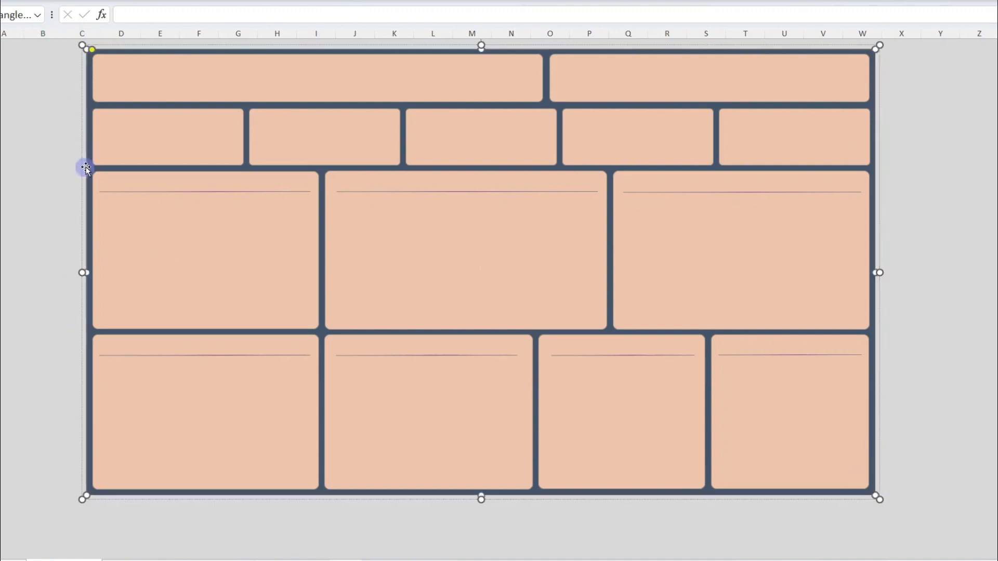
{"action": "right_click", "coordinate": [86, 168]}
{"action": "left_click", "coordinate": [130, 530]}
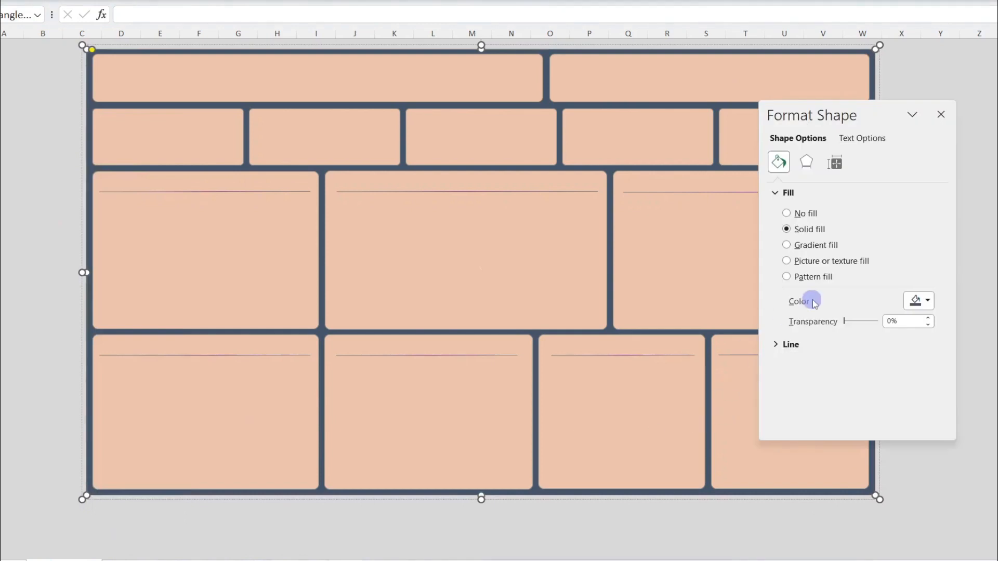
{"action": "left_click", "coordinate": [921, 301]}
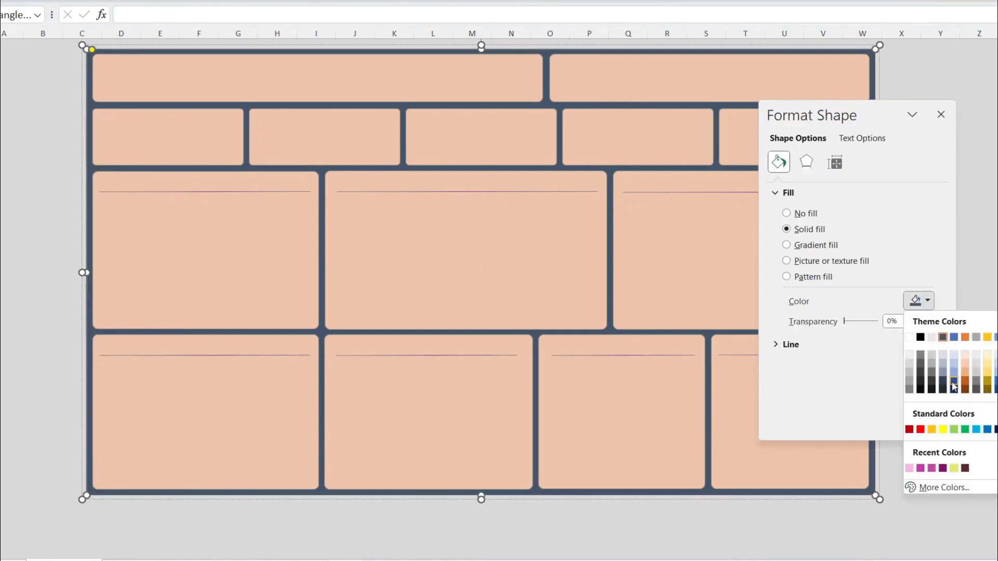
{"action": "left_click", "coordinate": [921, 356]}
{"action": "left_click", "coordinate": [915, 307]}
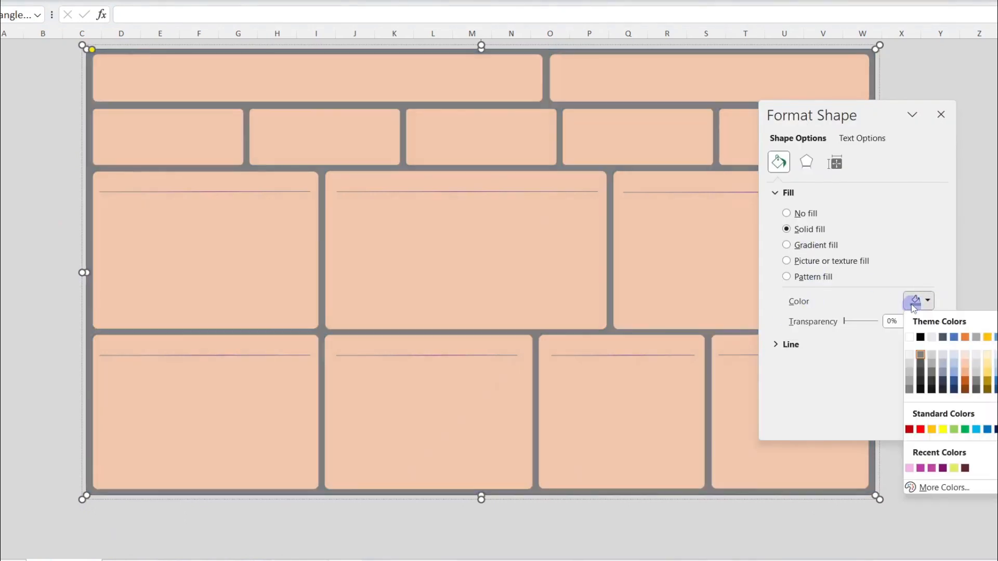
{"action": "left_click", "coordinate": [921, 428]}
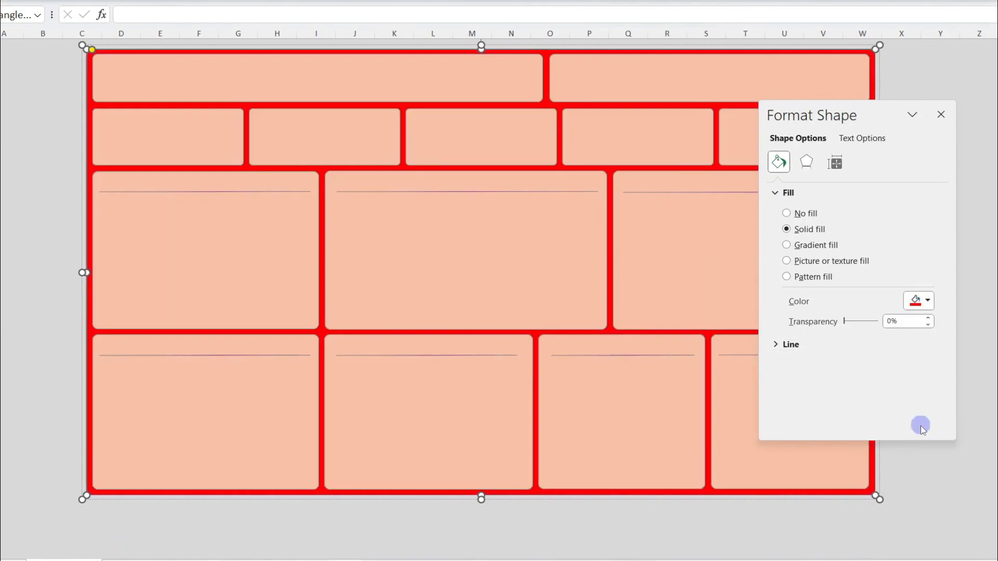
Change the outer background rectangle's fill to standard dark blue, close the shape formatting options, and deselect the shape.
{"action": "left_click", "coordinate": [916, 300]}
{"action": "left_click", "coordinate": [995, 429]}
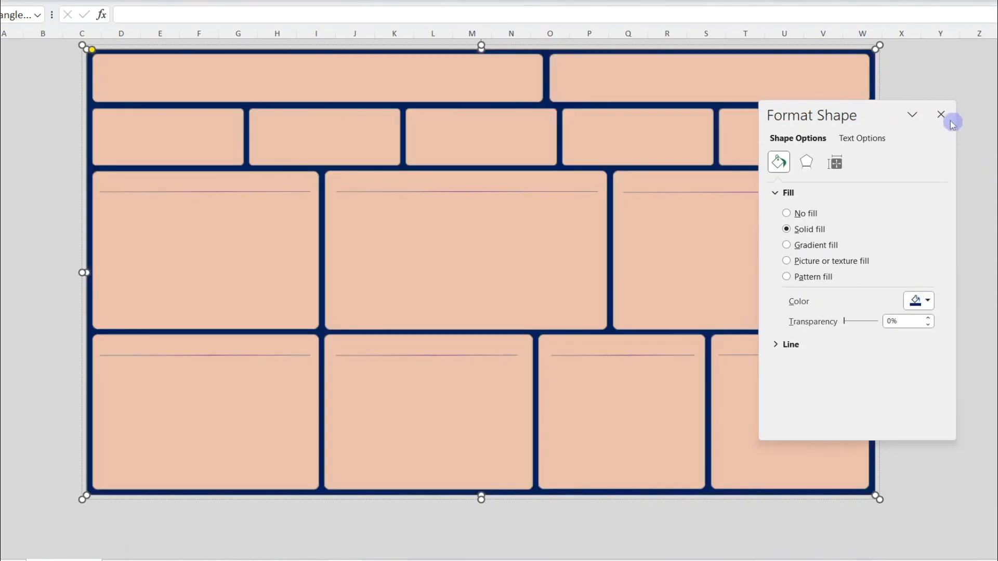
{"action": "left_click", "coordinate": [941, 115]}
{"action": "left_click", "coordinate": [961, 145]}
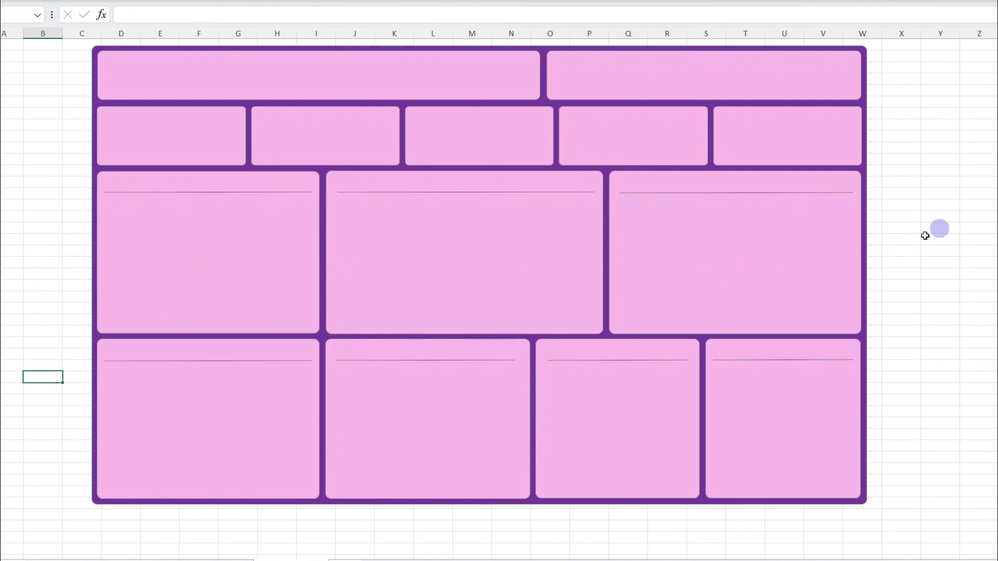
Switch to the HR ANALYSIS NEW workbook and select the grouped background layout on Sheet4.
{"action": "mouse_move", "coordinate": [630, 552]}
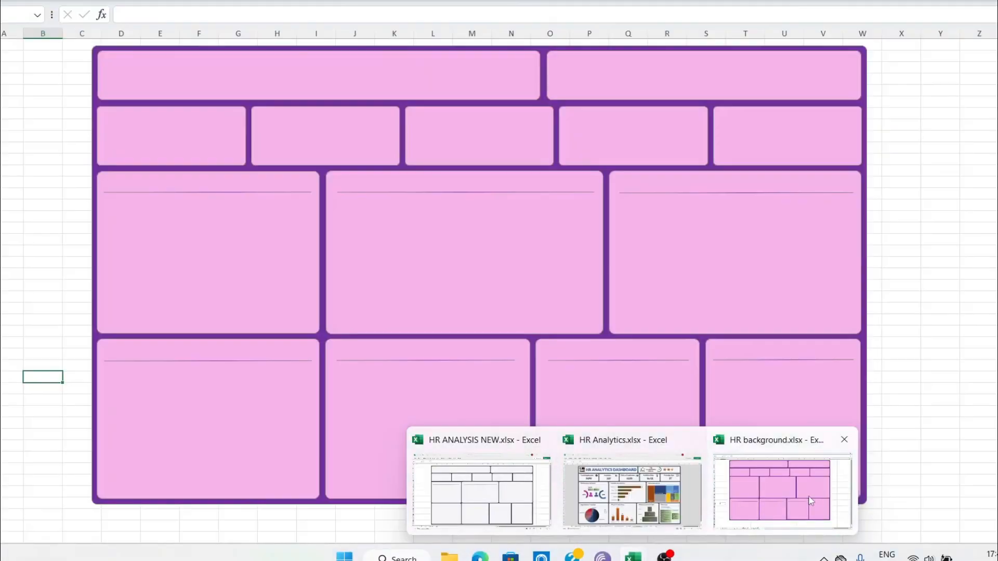
{"action": "left_click", "coordinate": [502, 515]}
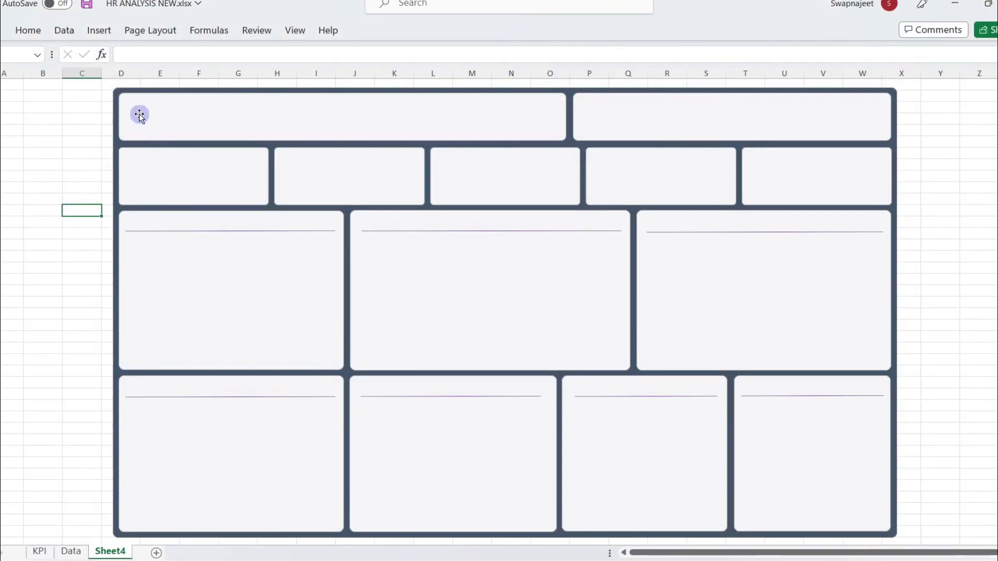
{"action": "left_click", "coordinate": [39, 152]}
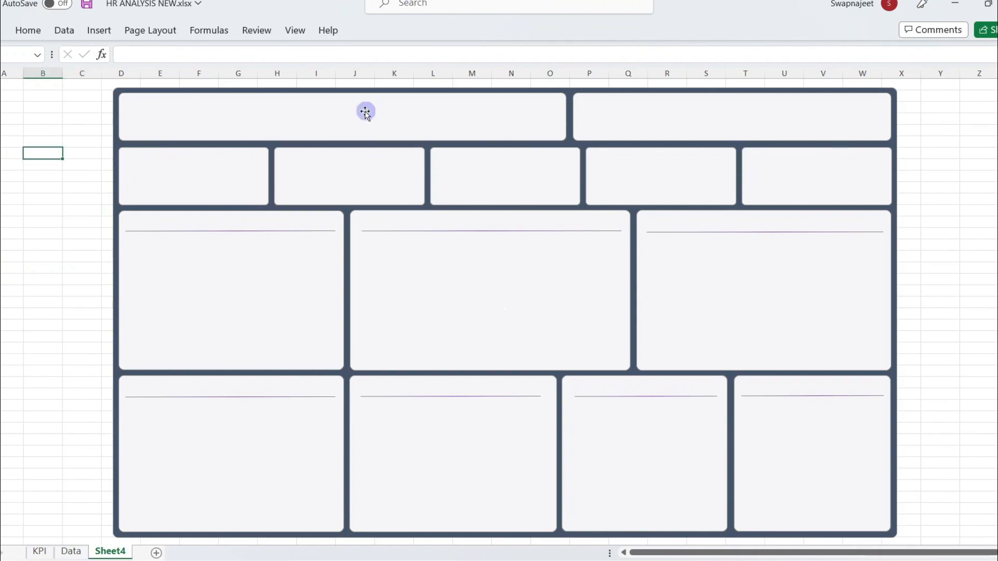
{"action": "left_click", "coordinate": [175, 164]}
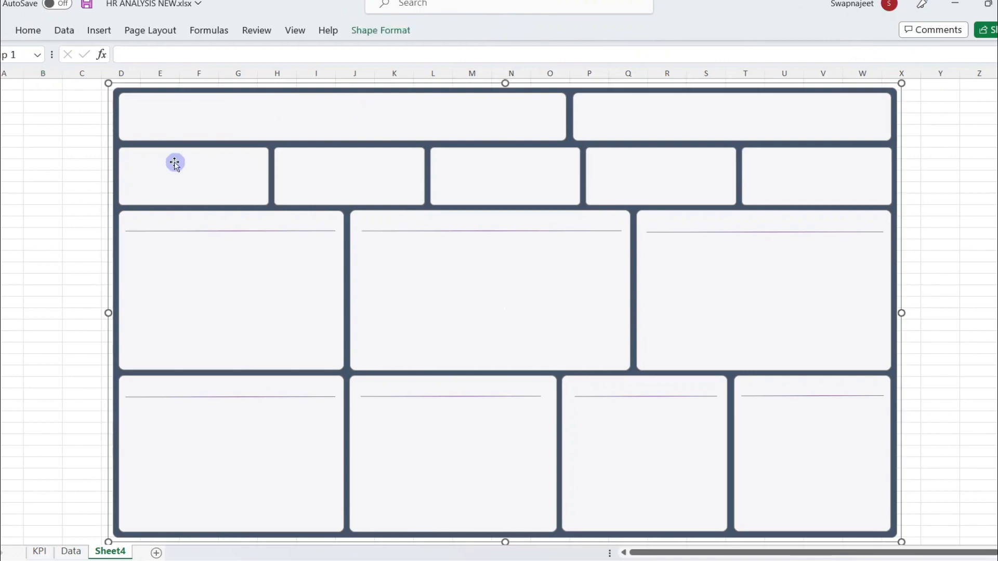
Switch to the HR Analytics workbook and examine the Total Employees card on the Final Dashboard sheet.
{"action": "mouse_move", "coordinate": [633, 557]}
{"action": "left_click", "coordinate": [639, 511]}
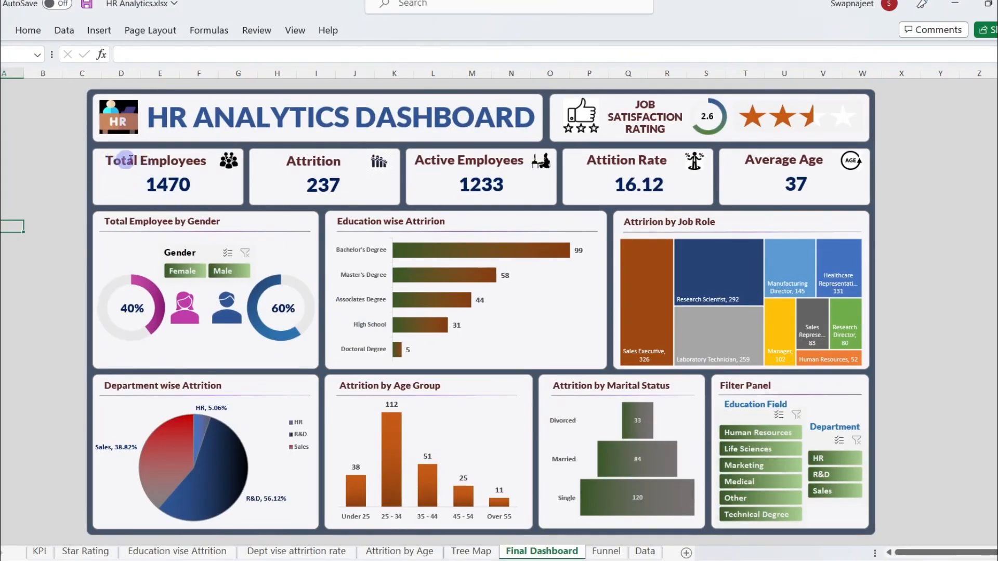
{"action": "left_click", "coordinate": [161, 185]}
{"action": "left_click", "coordinate": [53, 196]}
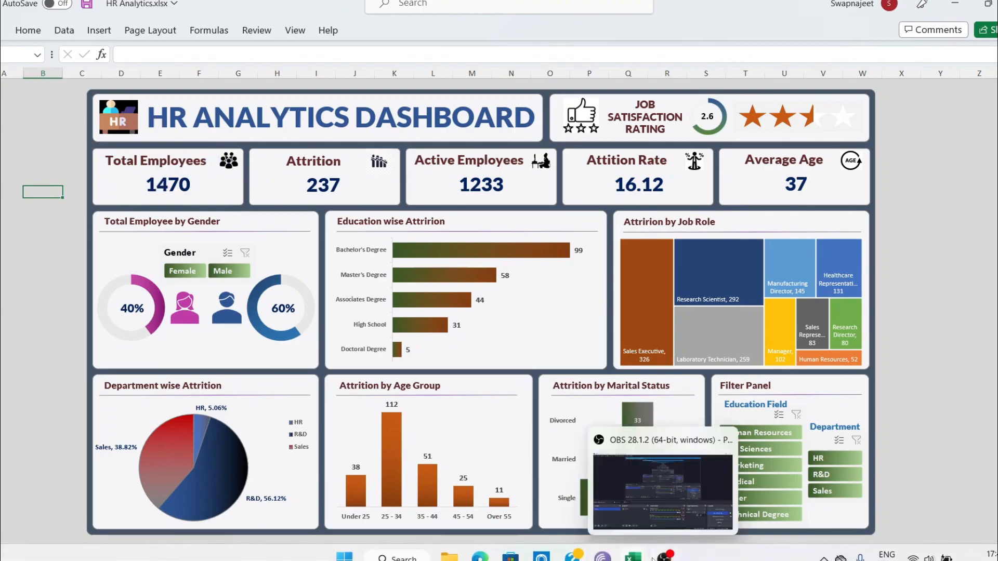
In the HR ANALYSIS NEW workbook, insert a text box reading TOTAL EMPLOYEES in the first card of the layout's second row.
{"action": "left_click", "coordinate": [665, 557]}
{"action": "mouse_move", "coordinate": [633, 557]}
{"action": "left_click", "coordinate": [626, 526]}
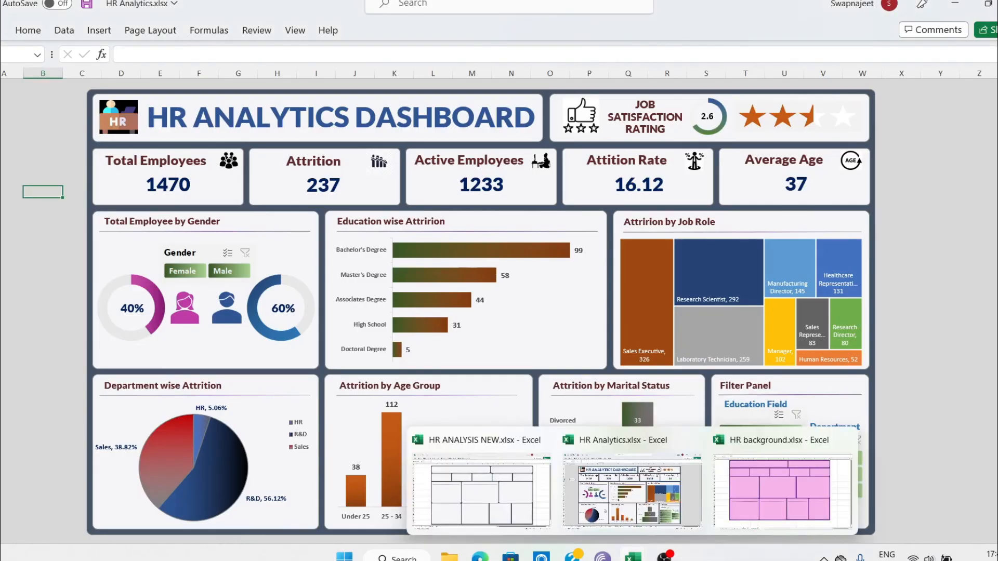
{"action": "left_click", "coordinate": [528, 518]}
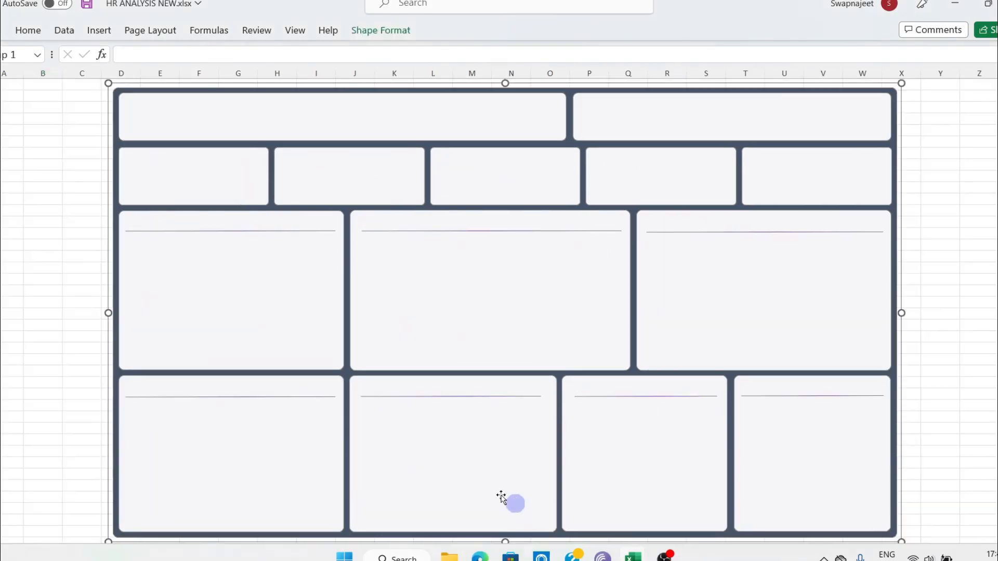
{"action": "left_click", "coordinate": [99, 32]}
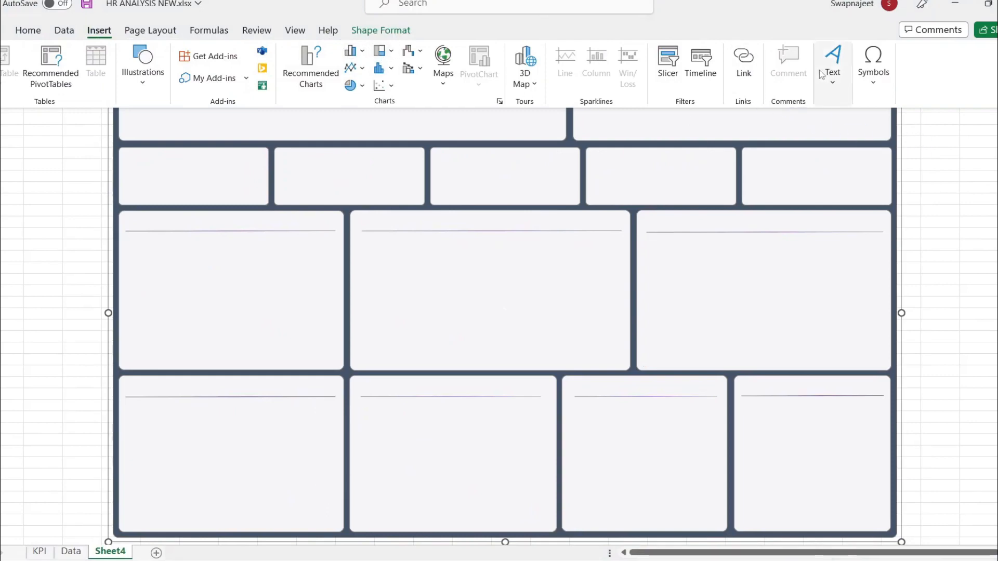
{"action": "left_click", "coordinate": [832, 72]}
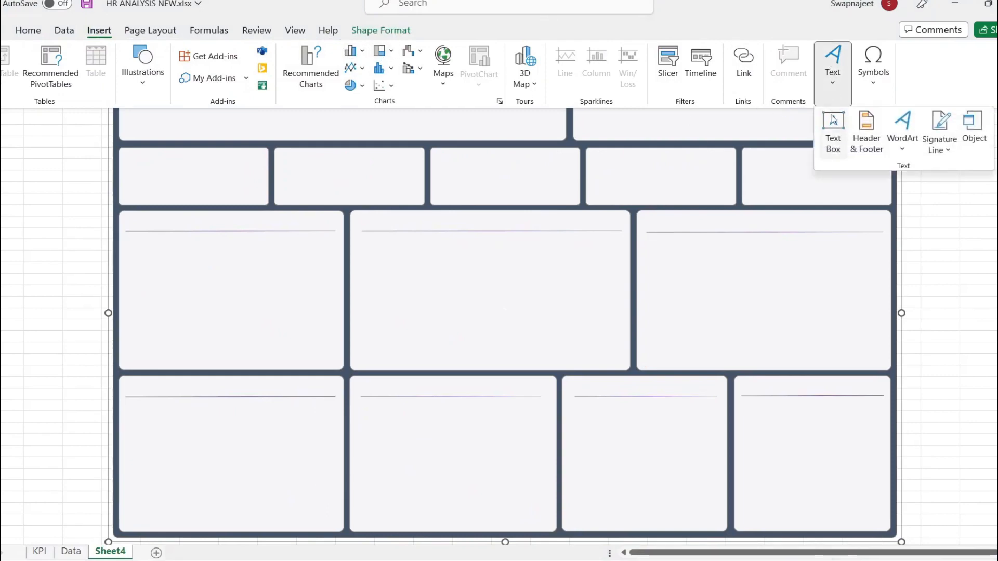
{"action": "left_click", "coordinate": [831, 118]}
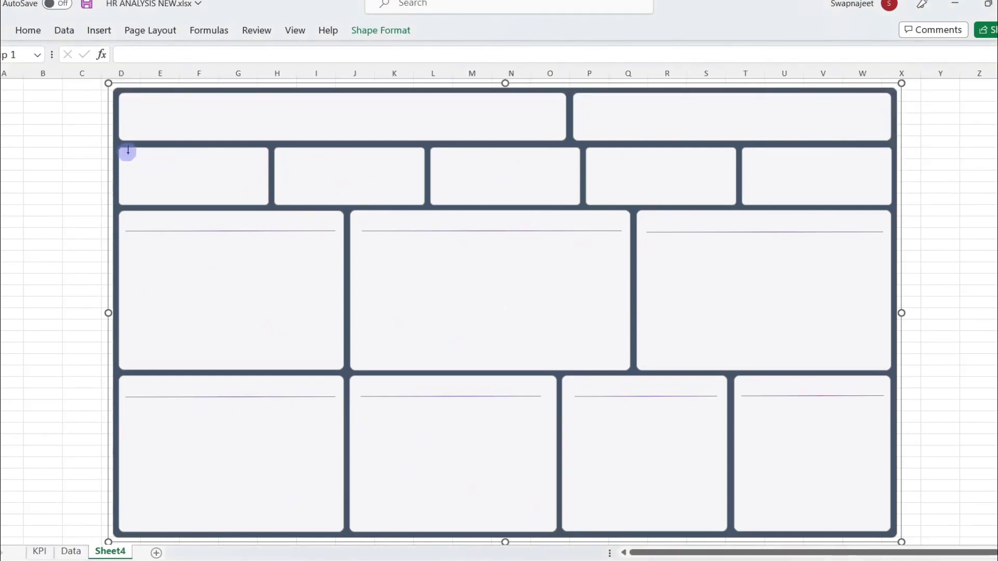
{"action": "left_click_drag", "start_coordinate": [125, 150], "coordinate": [242, 172]}
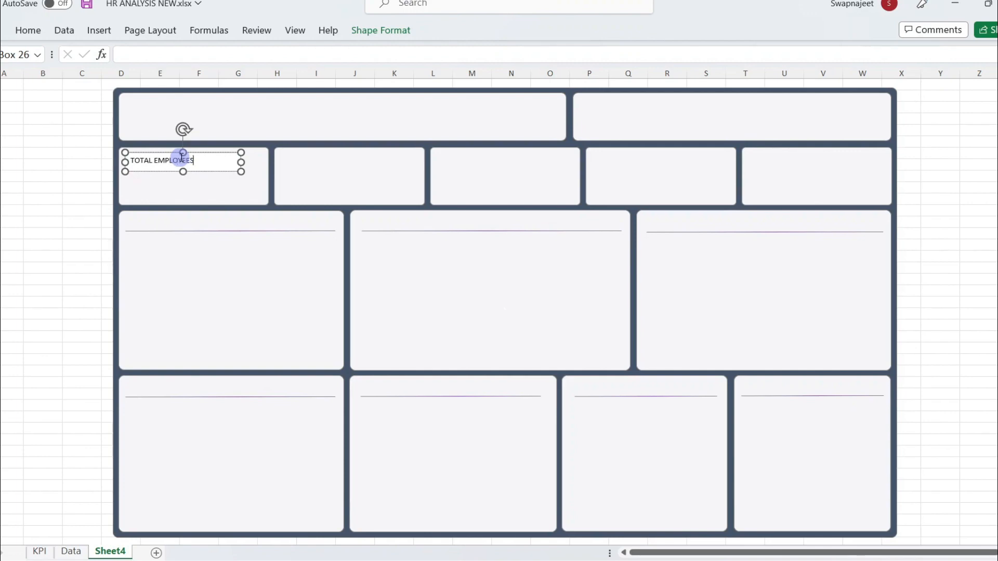
{"action": "left_click", "coordinate": [91, 153]}
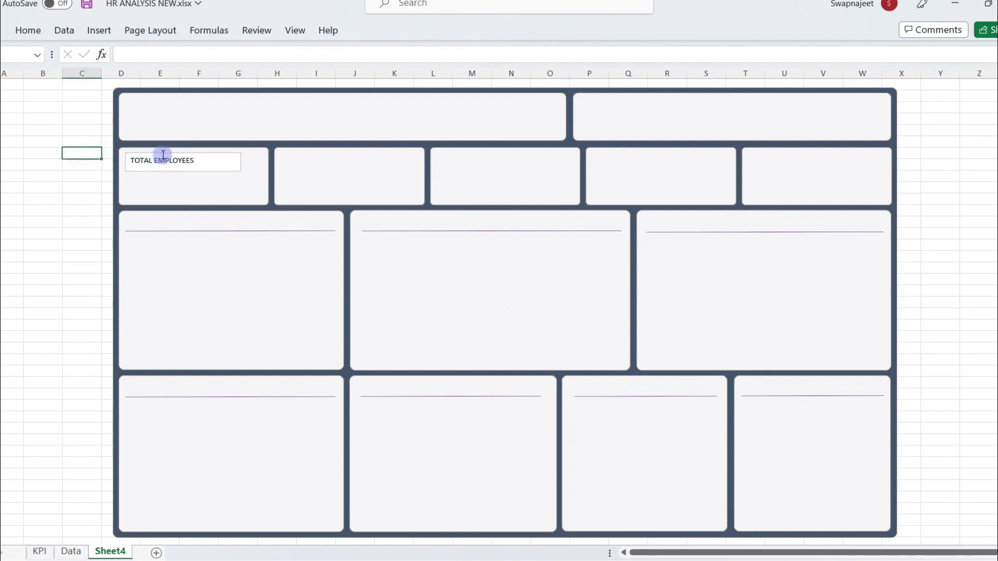
{"action": "left_click", "coordinate": [163, 154]}
{"action": "left_click", "coordinate": [364, 30]}
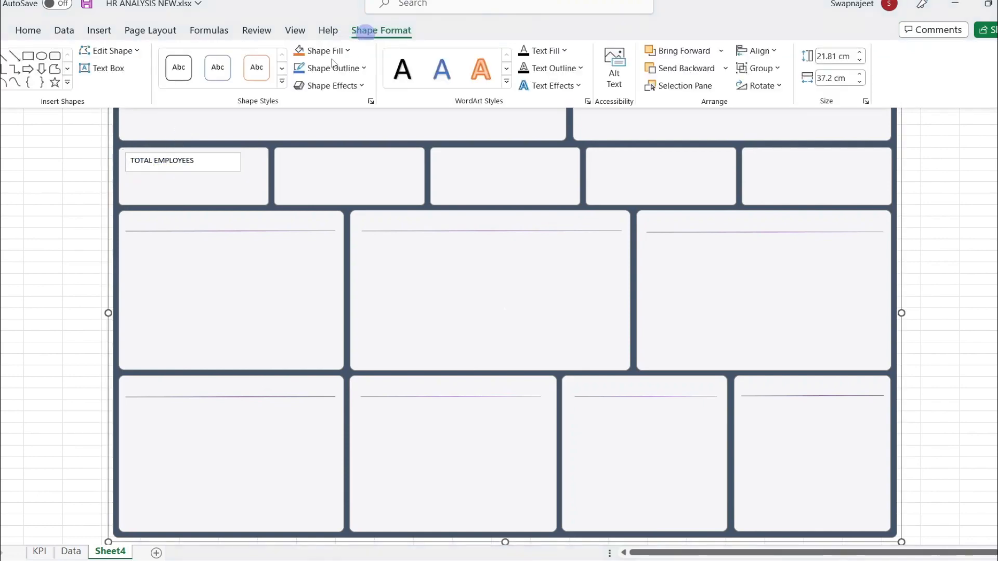
{"action": "left_click", "coordinate": [82, 184]}
{"action": "left_click", "coordinate": [154, 159]}
{"action": "left_click", "coordinate": [53, 154]}
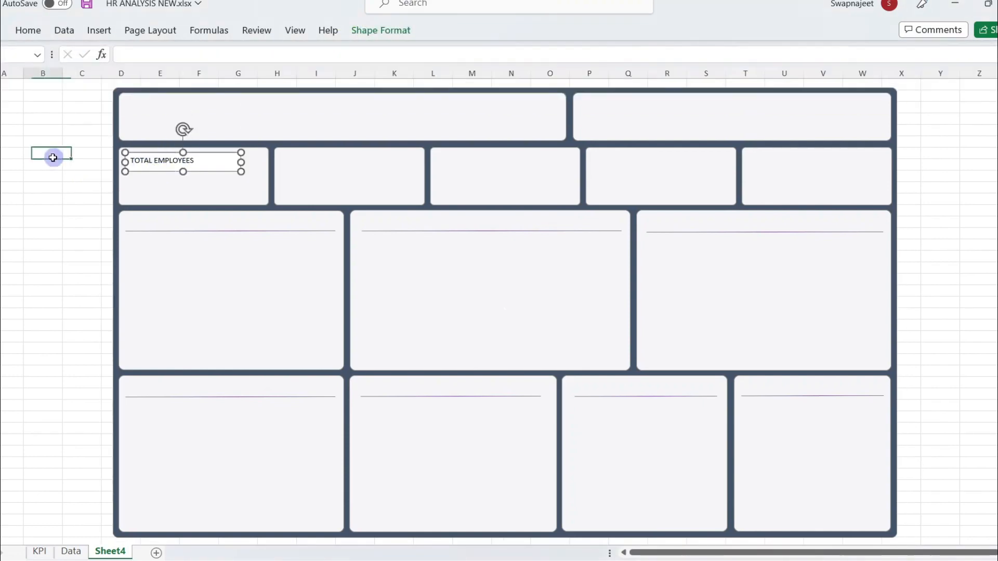
{"action": "left_click", "coordinate": [194, 173]}
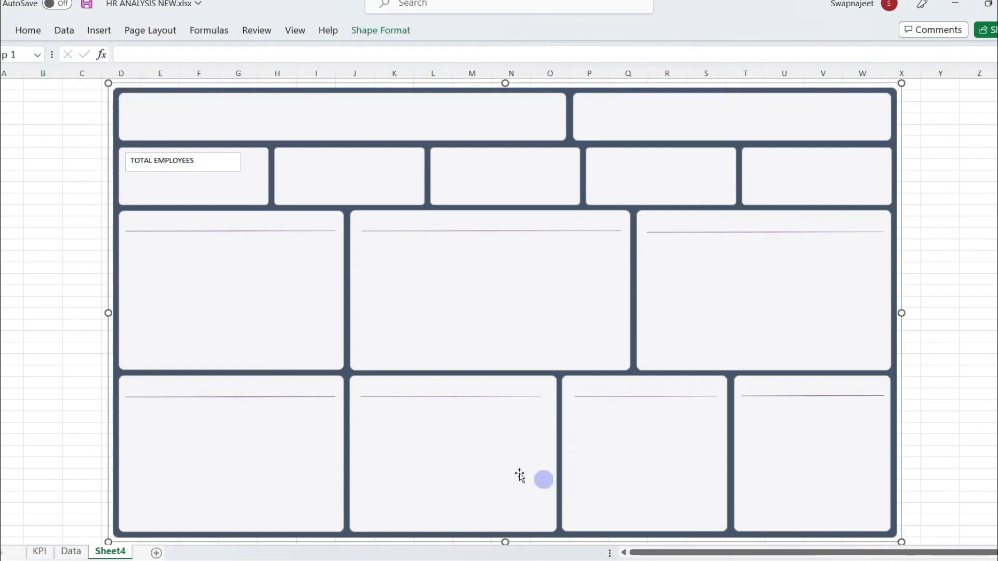
Remove the fill and the outline from the TOTAL EMPLOYEES text box.
{"action": "left_click", "coordinate": [126, 155]}
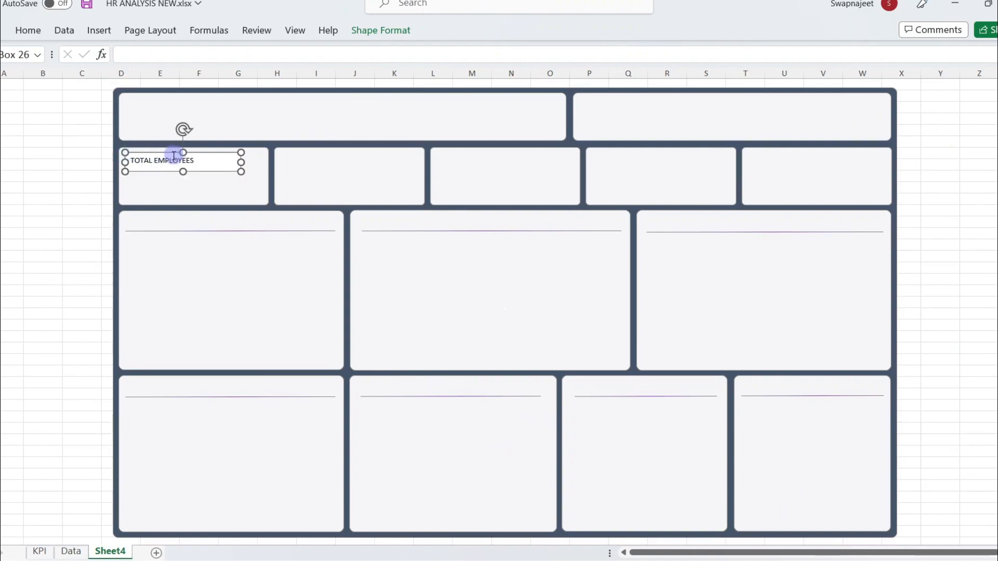
{"action": "left_click", "coordinate": [367, 33]}
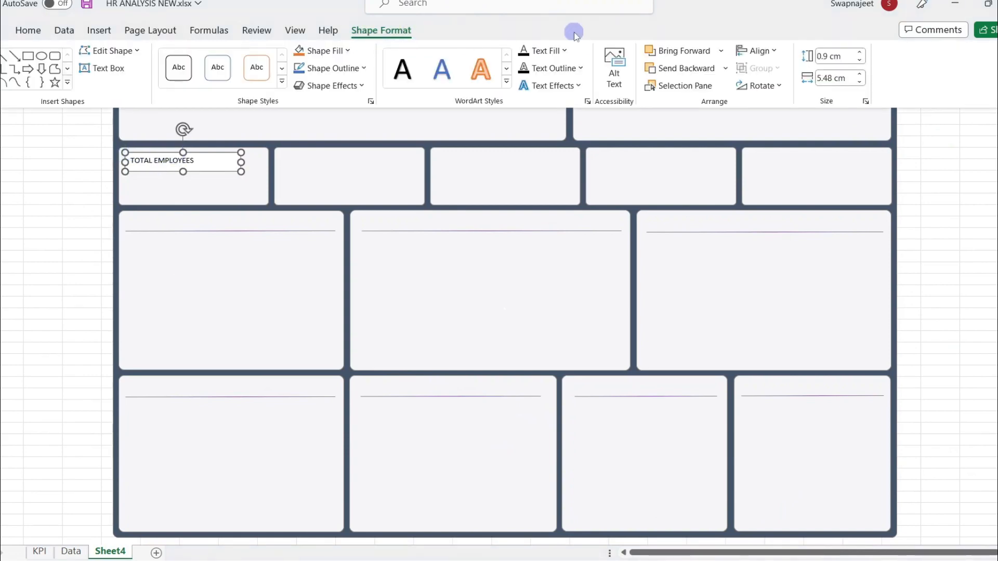
{"action": "left_click", "coordinate": [346, 50]}
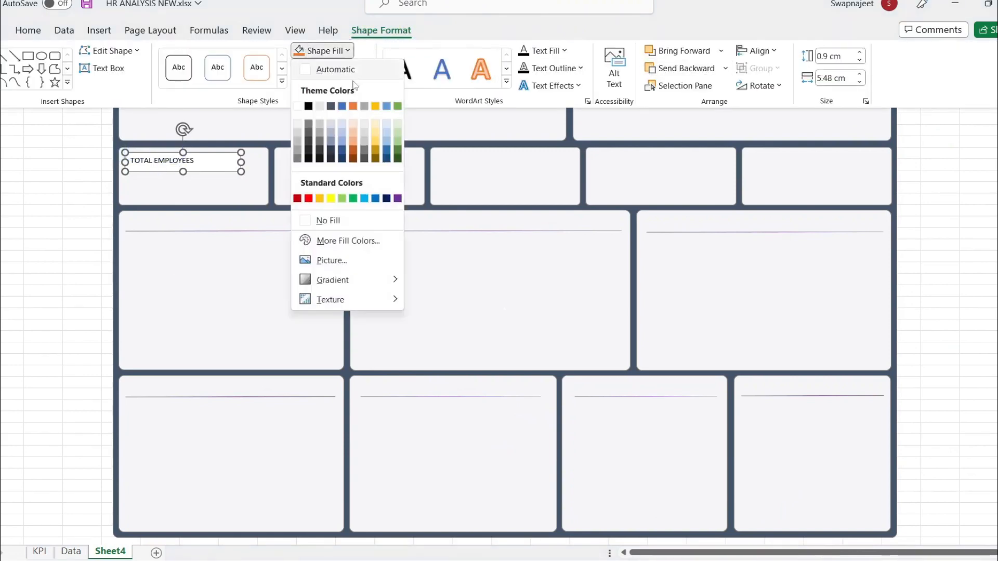
{"action": "left_click", "coordinate": [326, 221]}
{"action": "left_click", "coordinate": [330, 69]}
{"action": "left_click", "coordinate": [336, 237]}
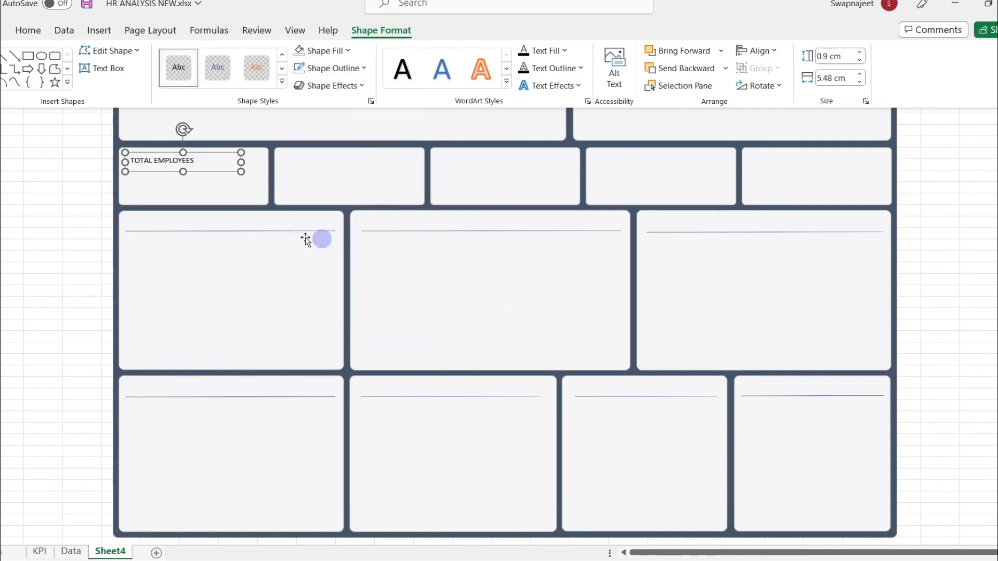
{"action": "left_click", "coordinate": [136, 160]}
{"action": "left_click", "coordinate": [104, 167]}
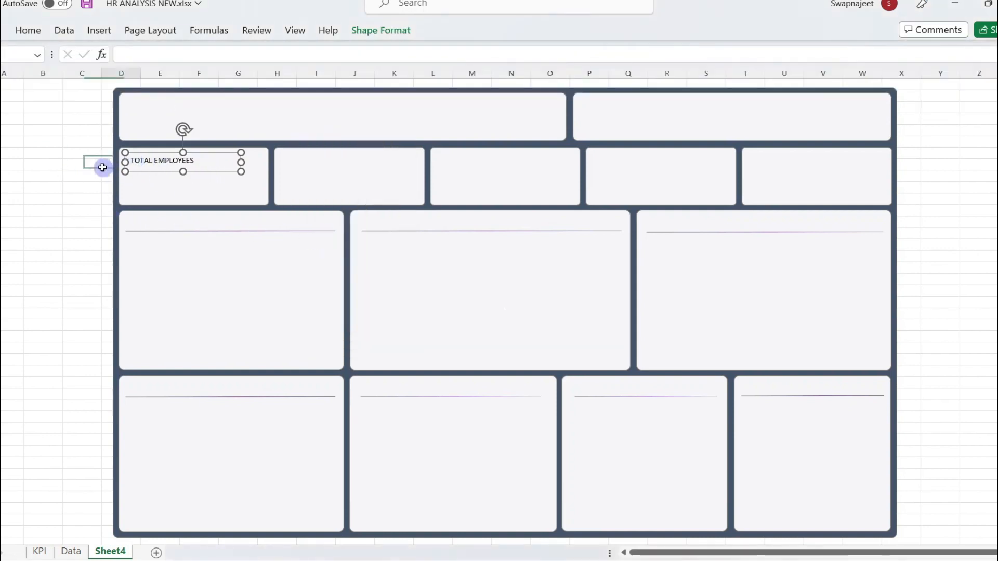
Set the TOTAL EMPLOYEES text box to the Lato Black font at size 14.
{"action": "left_click", "coordinate": [160, 160]}
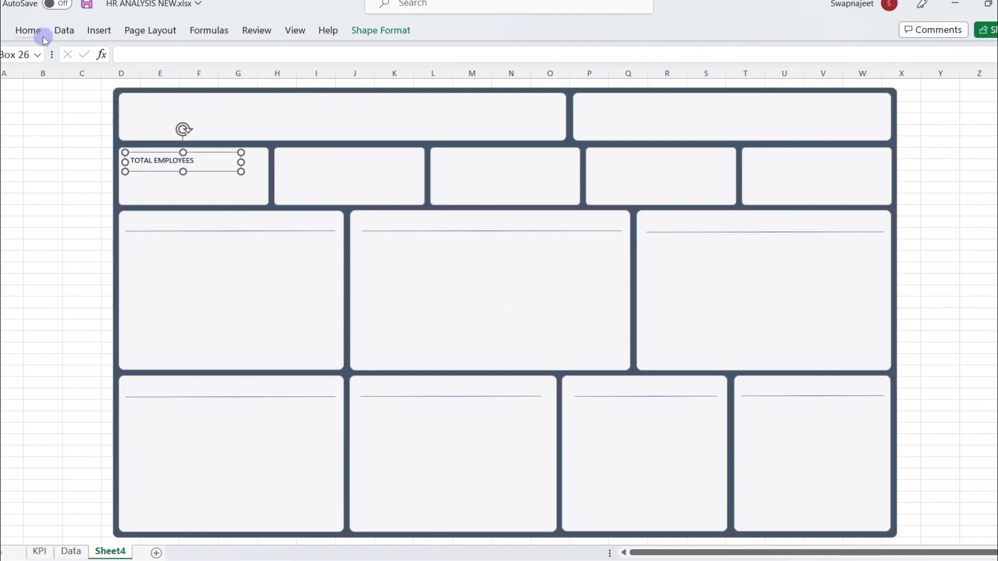
{"action": "left_click", "coordinate": [28, 30]}
{"action": "left_click", "coordinate": [187, 56]}
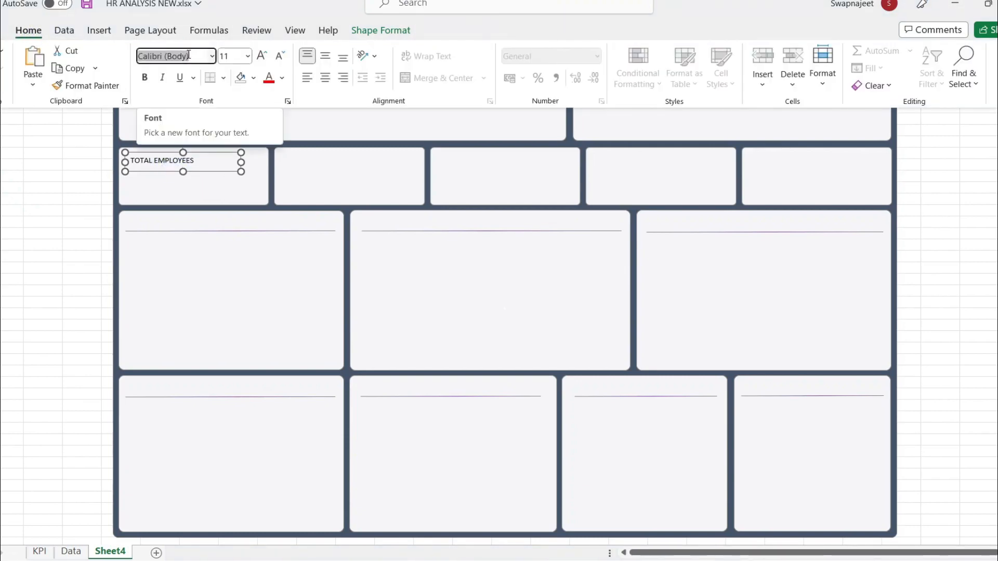
{"action": "type", "text": "Lato Black"}
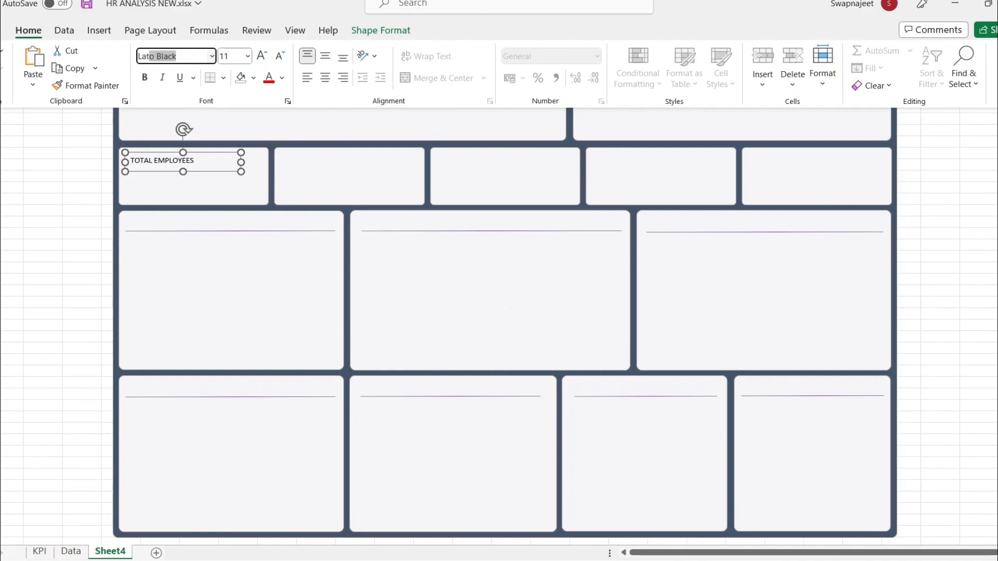
{"action": "key", "text": "Return"}
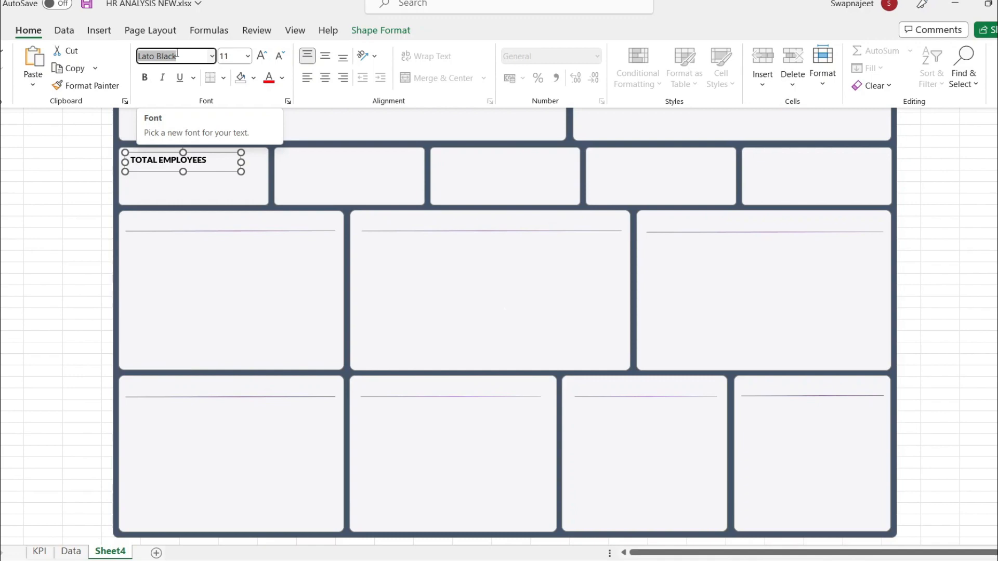
{"action": "left_click", "coordinate": [261, 57]}
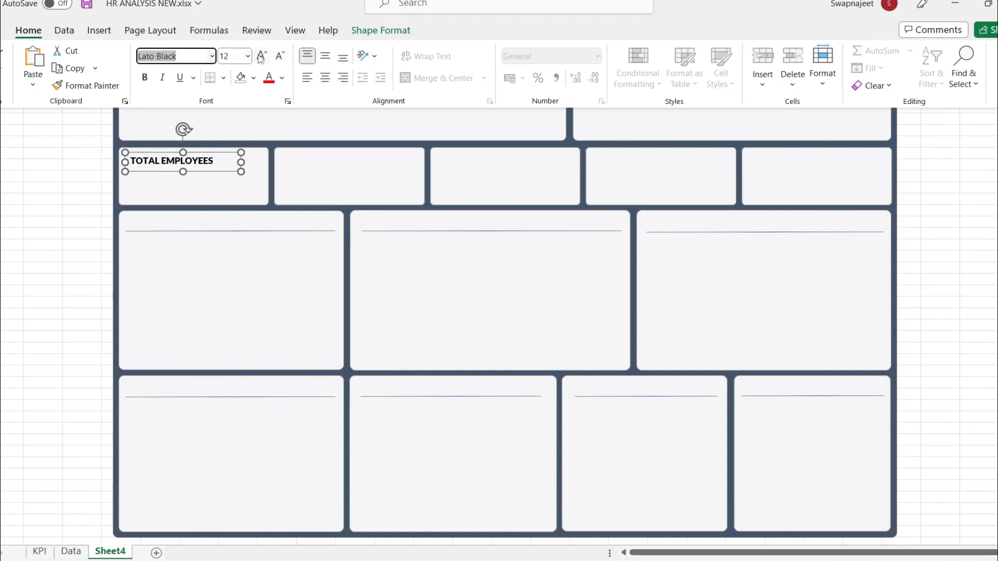
{"action": "left_click", "coordinate": [261, 58]}
{"action": "left_click", "coordinate": [186, 166]}
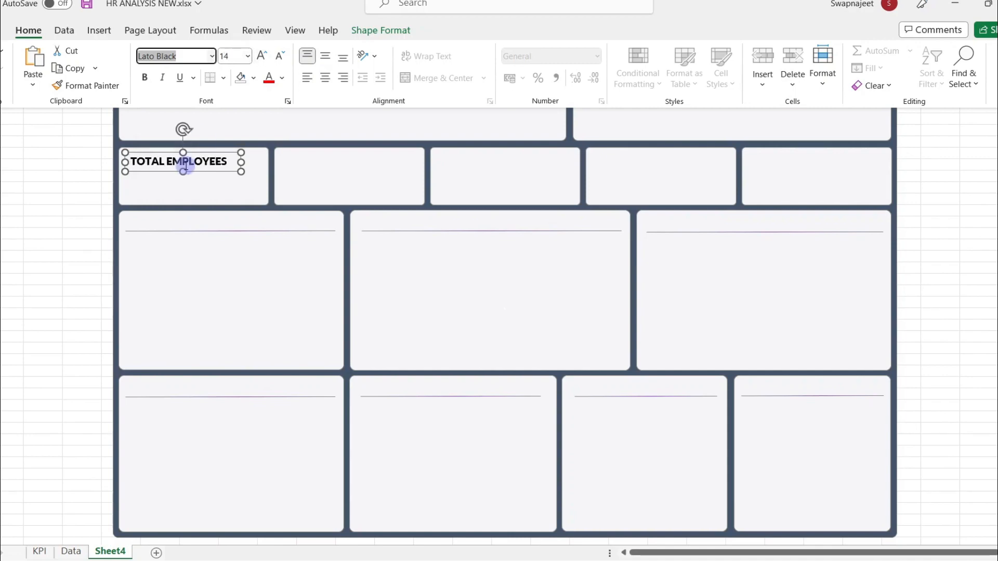
{"action": "key", "text": "Up"}
{"action": "key", "text": "Up"}
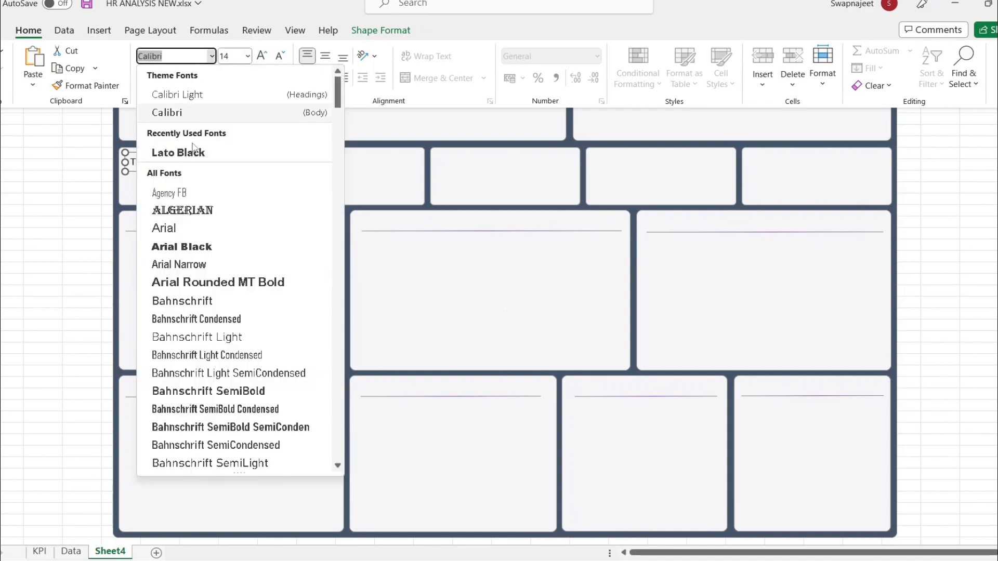
{"action": "key", "text": "Down"}
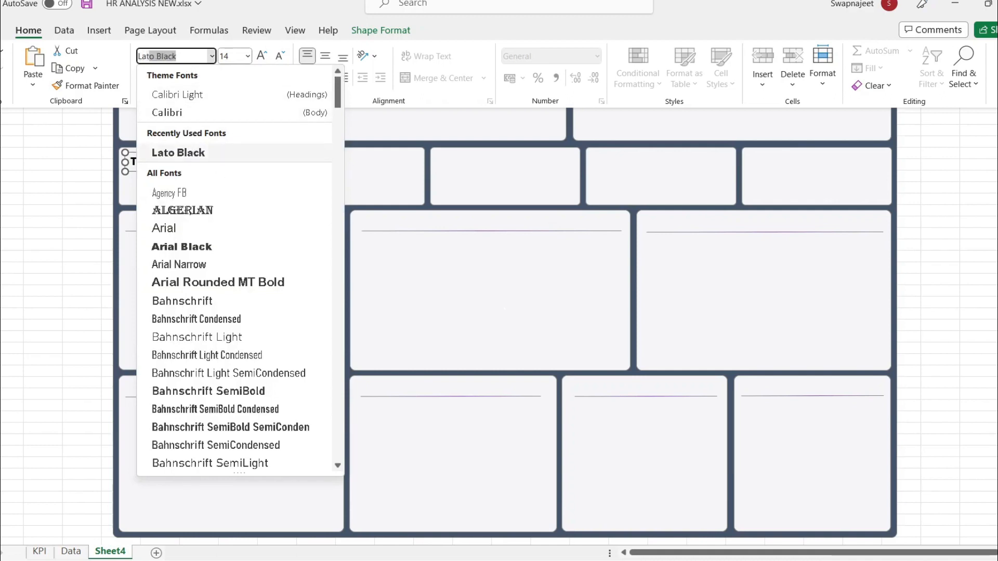
{"action": "key", "text": "Return"}
Nudge the TOTAL EMPLOYEES text box slightly up and to the left within its card.
{"action": "left_click", "coordinate": [216, 172]}
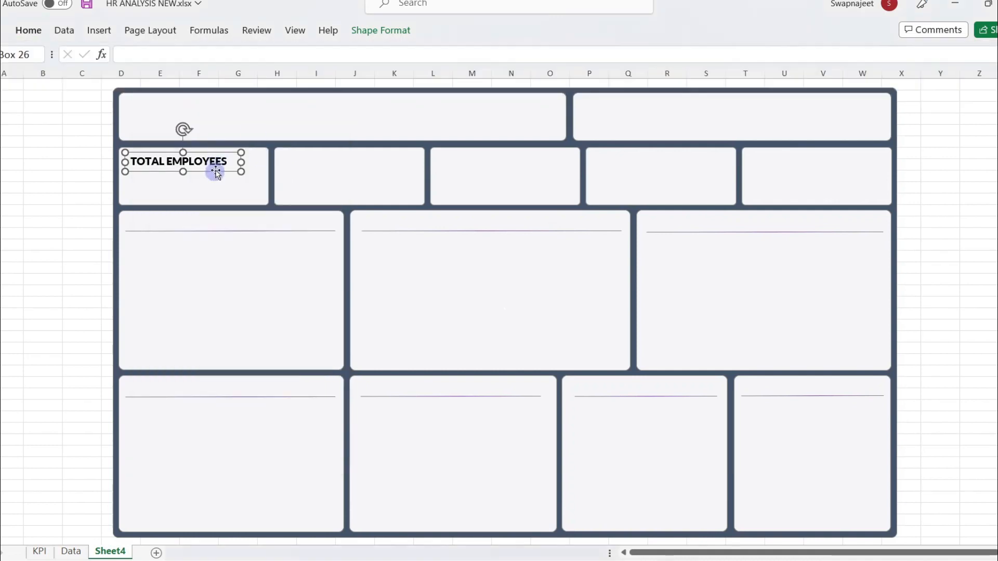
{"action": "key", "text": "Up"}
{"action": "key", "text": "Up"}
{"action": "key", "text": "Up"}
{"action": "key", "text": "Up"}
{"action": "key", "text": "Up"}
{"action": "key", "text": "Left"}
{"action": "key", "text": "Left"}
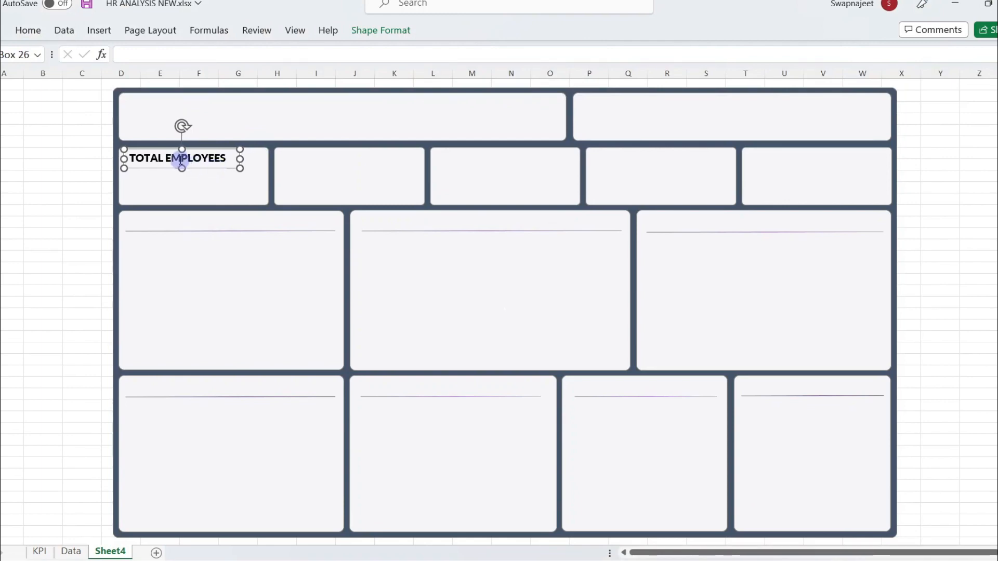
{"action": "left_click", "coordinate": [122, 36]}
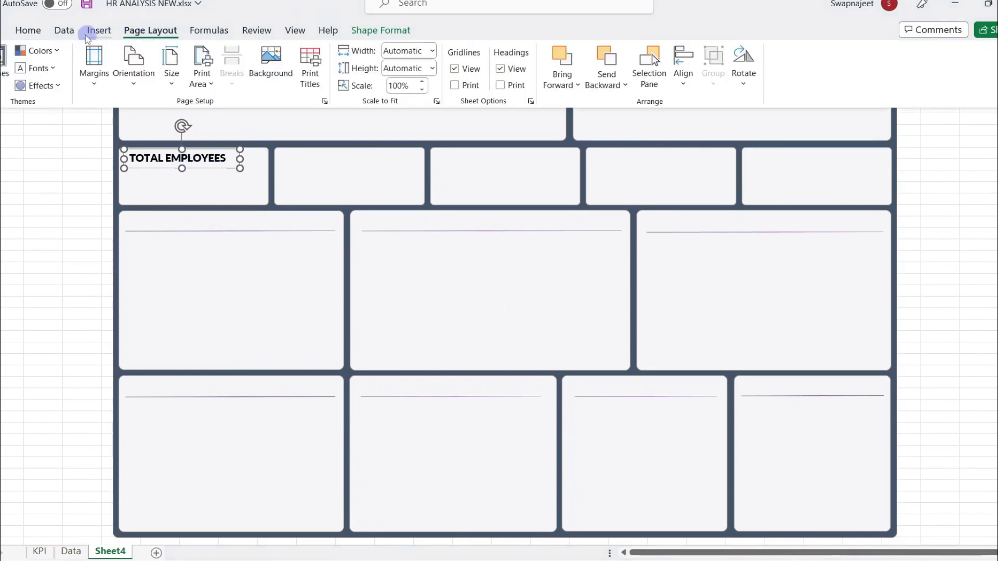
{"action": "left_click", "coordinate": [35, 30]}
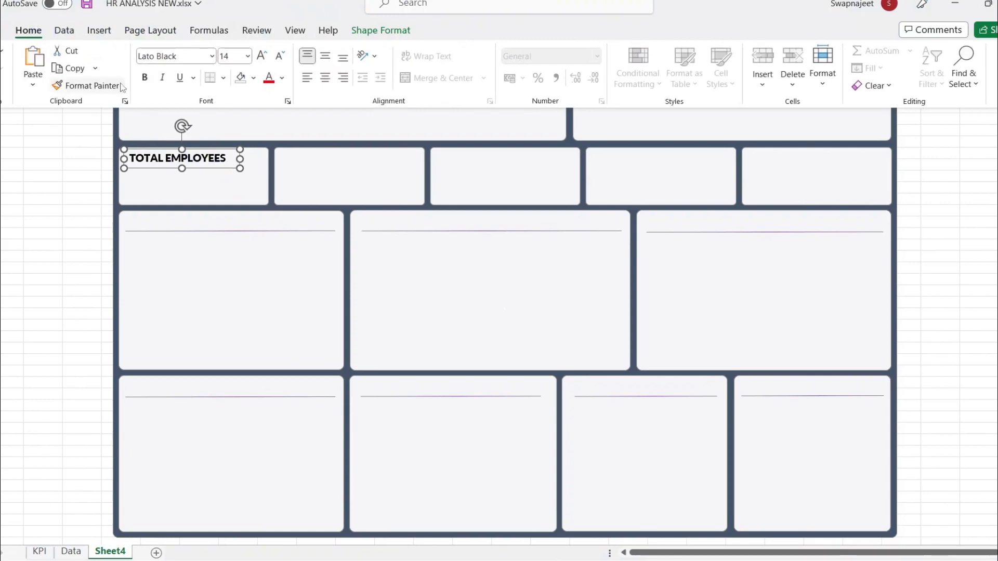
{"action": "left_click", "coordinate": [281, 77]}
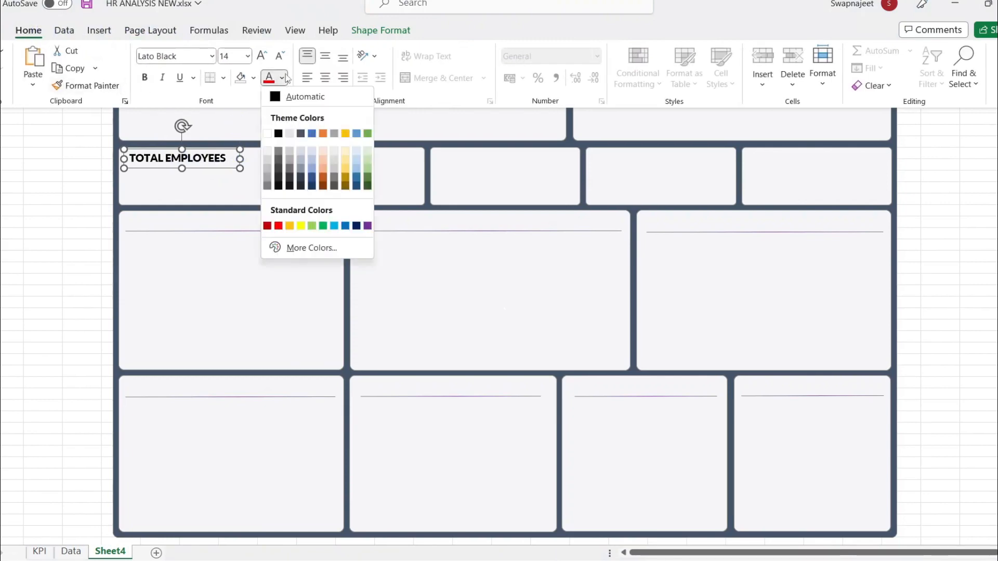
{"action": "left_click", "coordinate": [318, 247]}
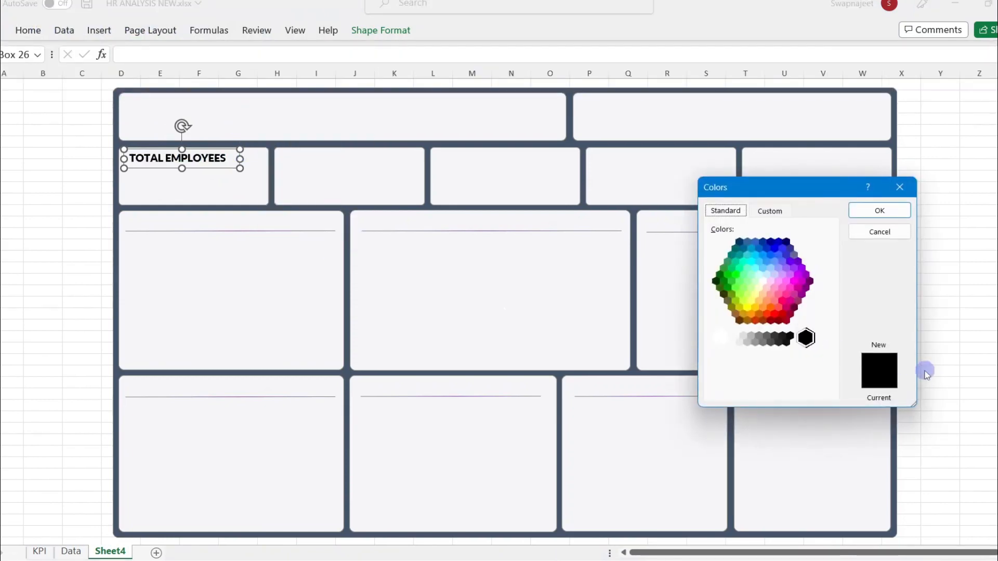
{"action": "left_click", "coordinate": [777, 211]}
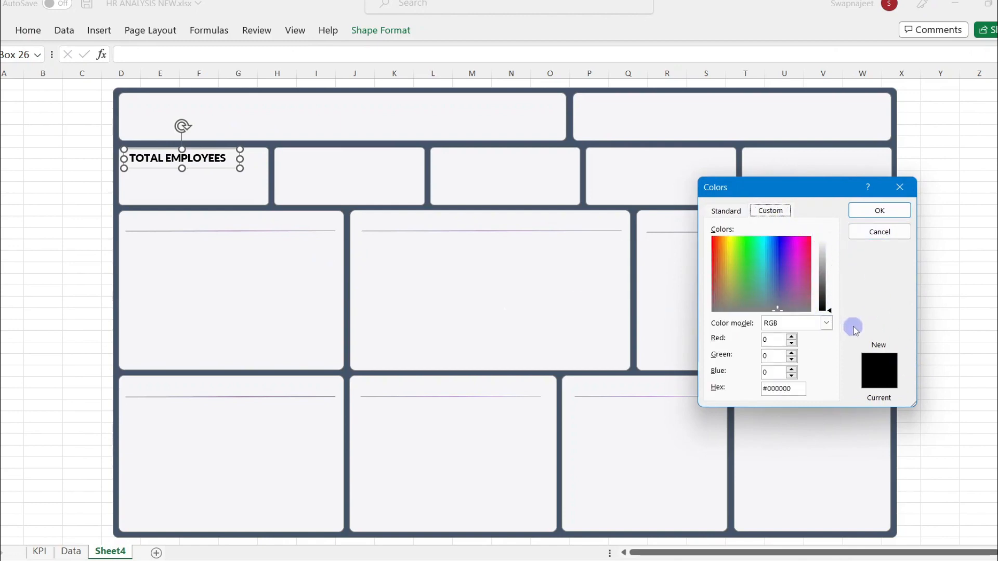
{"action": "left_click", "coordinate": [880, 210]}
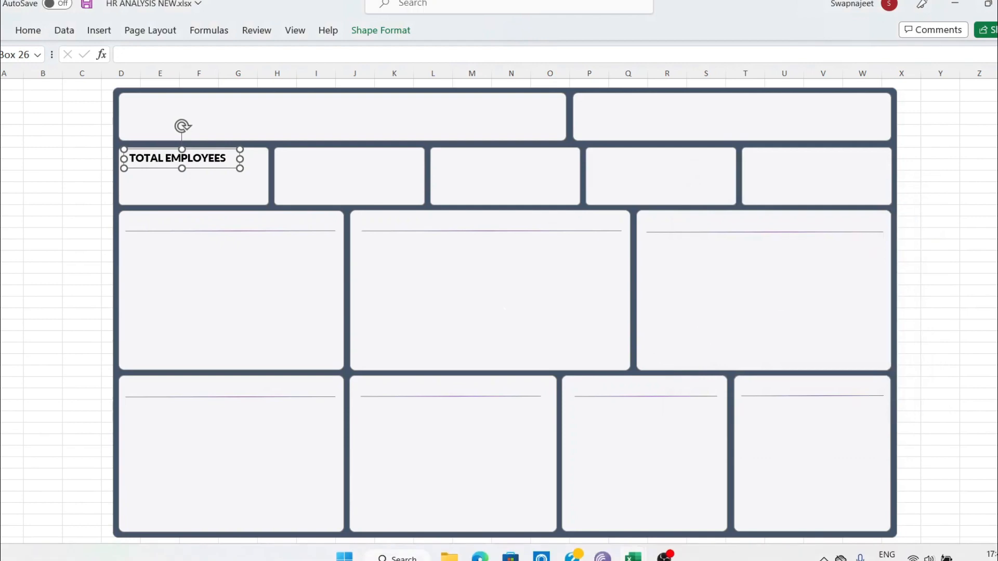
In the HR Analytics workbook, copy the hex code #602928 from the Total Employees label's custom font color.
{"action": "mouse_move", "coordinate": [633, 556]}
{"action": "left_click", "coordinate": [606, 500]}
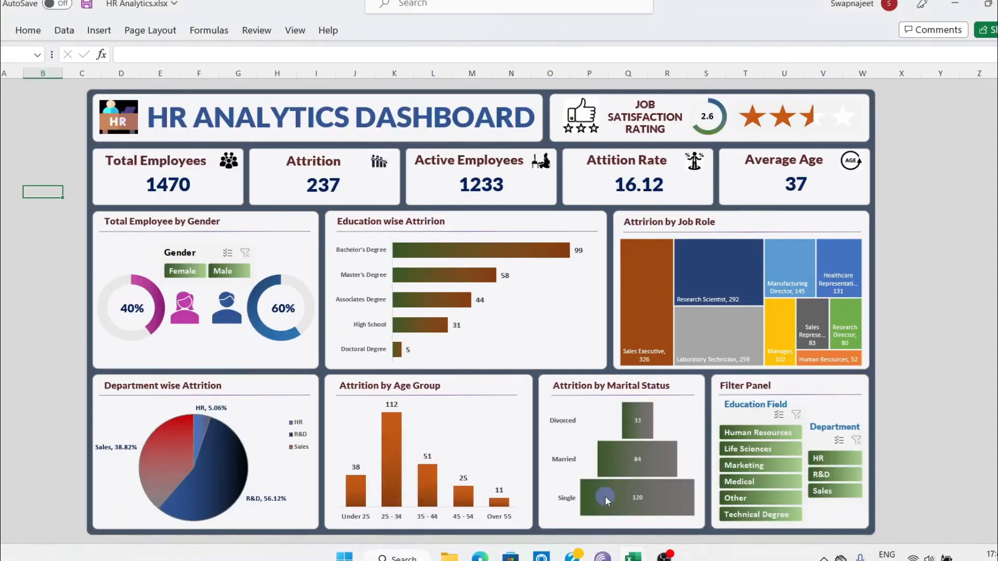
{"action": "left_click", "coordinate": [135, 154]}
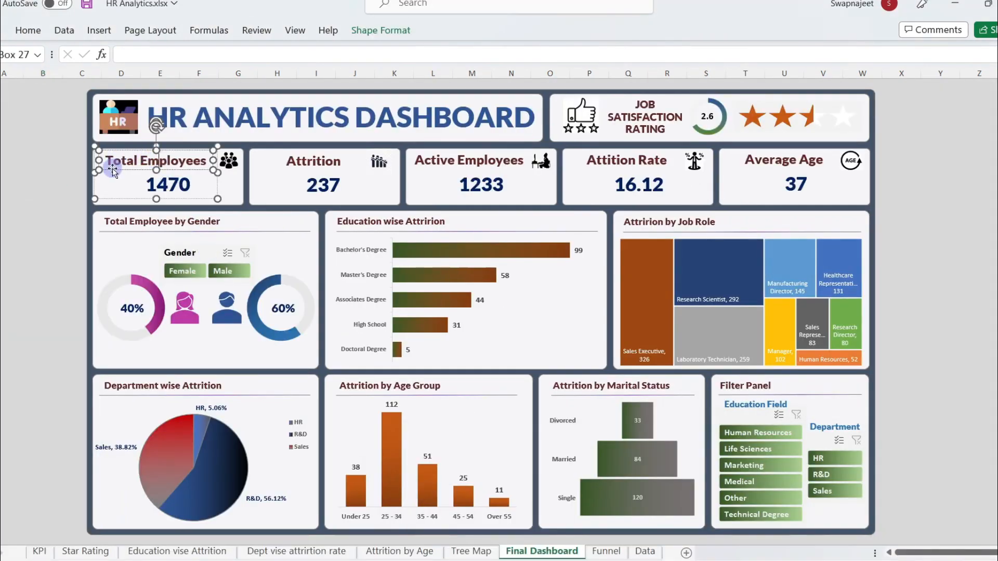
{"action": "left_click", "coordinate": [90, 31]}
{"action": "left_click", "coordinate": [28, 30]}
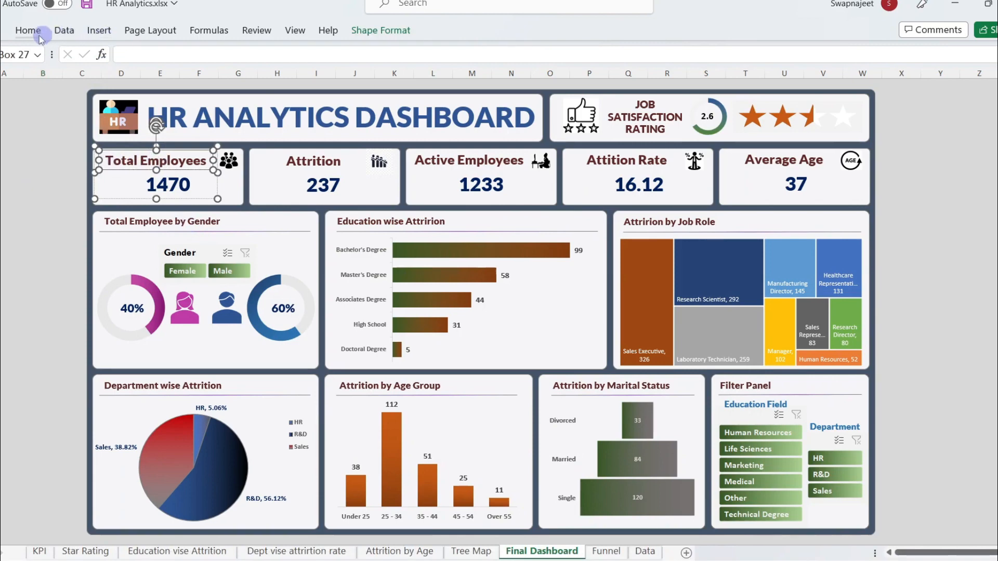
{"action": "triple_click", "coordinate": [144, 157]}
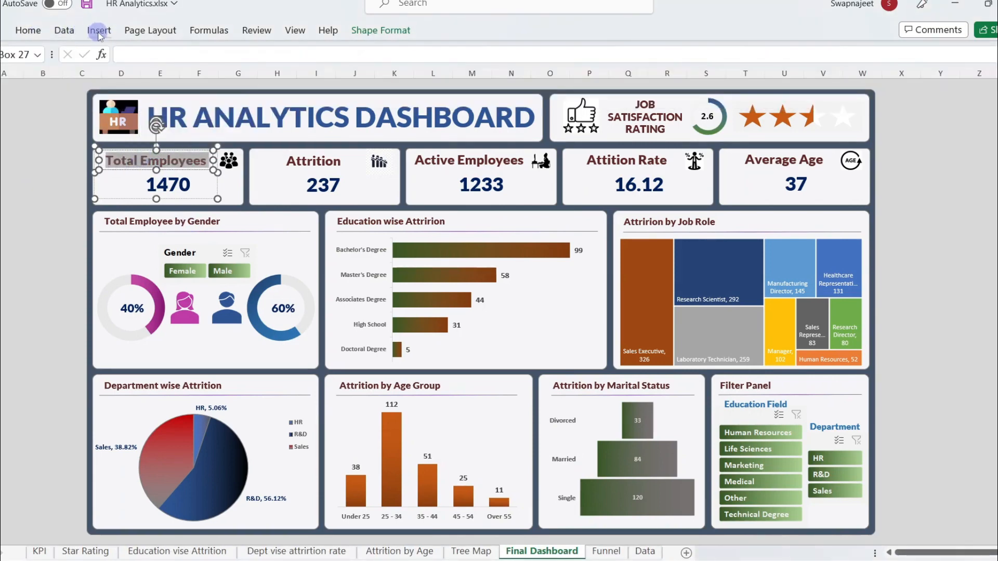
{"action": "left_click", "coordinate": [28, 30]}
{"action": "left_click", "coordinate": [282, 79]}
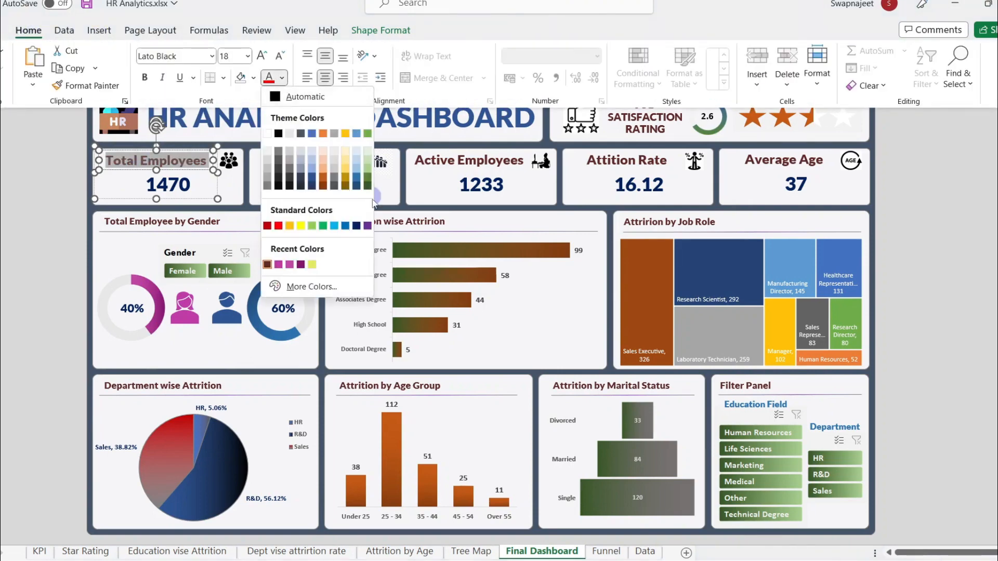
{"action": "left_click", "coordinate": [294, 286]}
{"action": "left_click", "coordinate": [790, 389]}
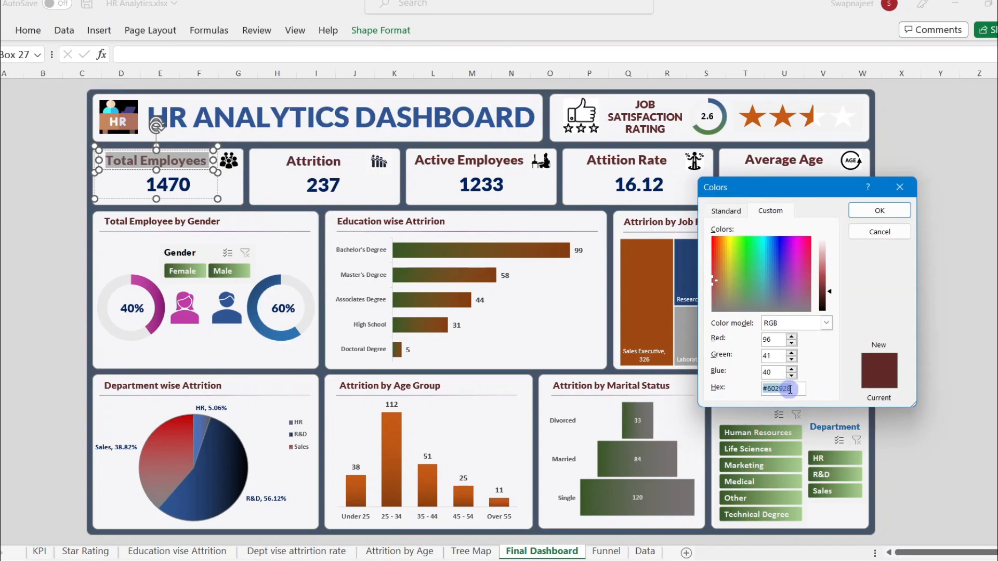
{"action": "left_click", "coordinate": [900, 187]}
{"action": "left_click", "coordinate": [27, 287]}
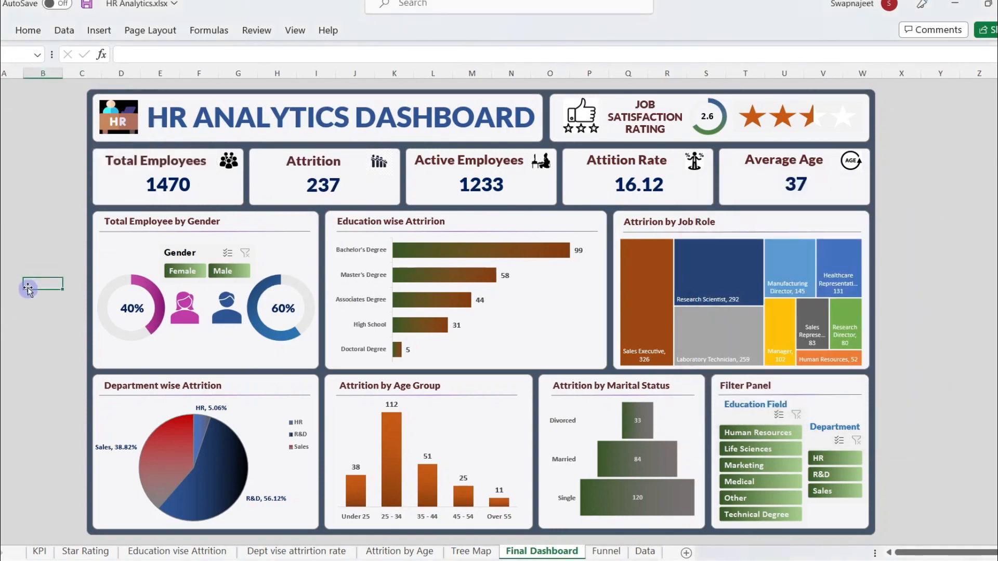
Back in the HR ANALYSIS NEW workbook, set the TOTAL EMPLOYEES text box's font color to the custom hex #602928.
{"action": "mouse_move", "coordinate": [411, 560]}
{"action": "mouse_move", "coordinate": [633, 556]}
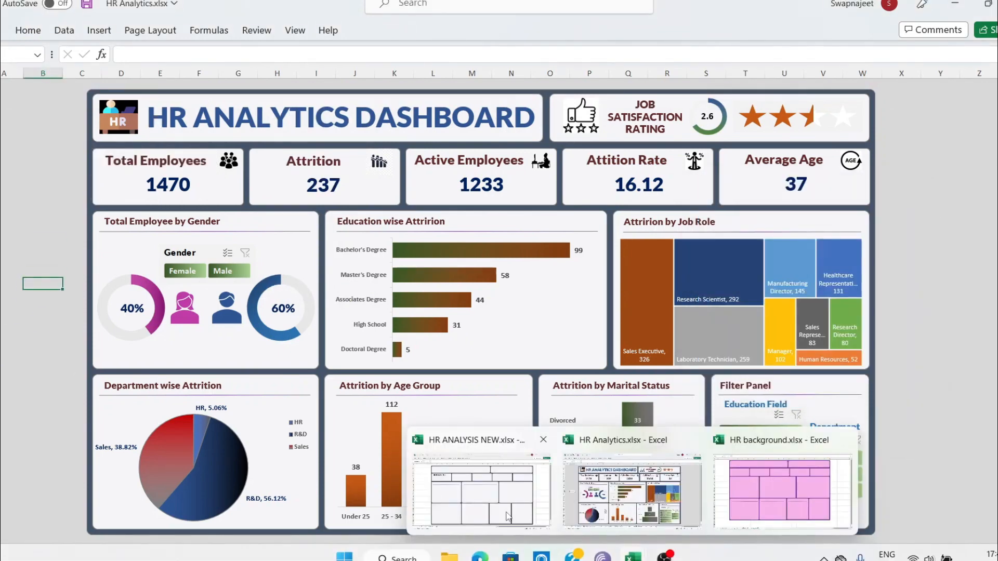
{"action": "left_click", "coordinate": [494, 455]}
{"action": "left_click", "coordinate": [27, 31]}
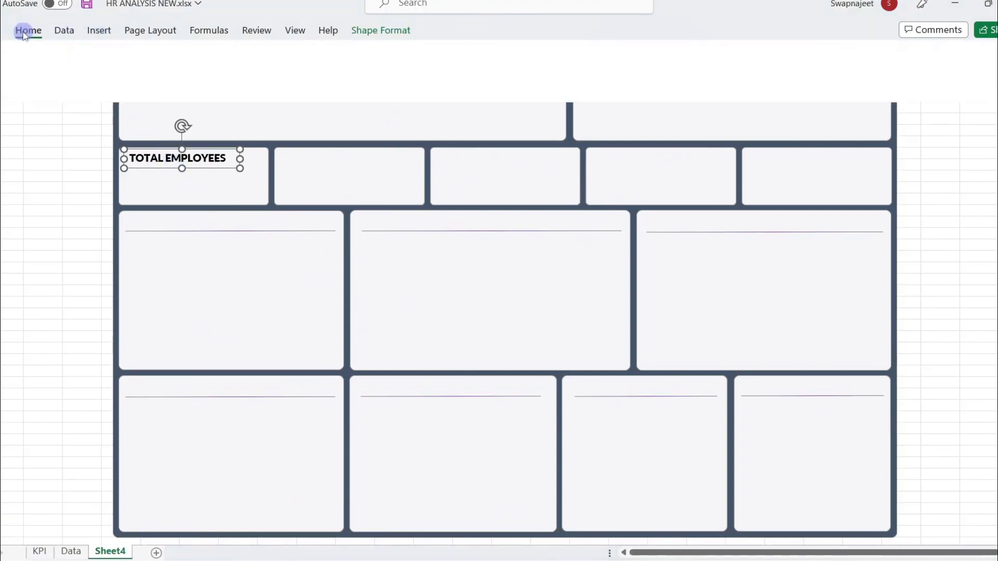
{"action": "left_click", "coordinate": [270, 79]}
{"action": "left_click", "coordinate": [283, 79]}
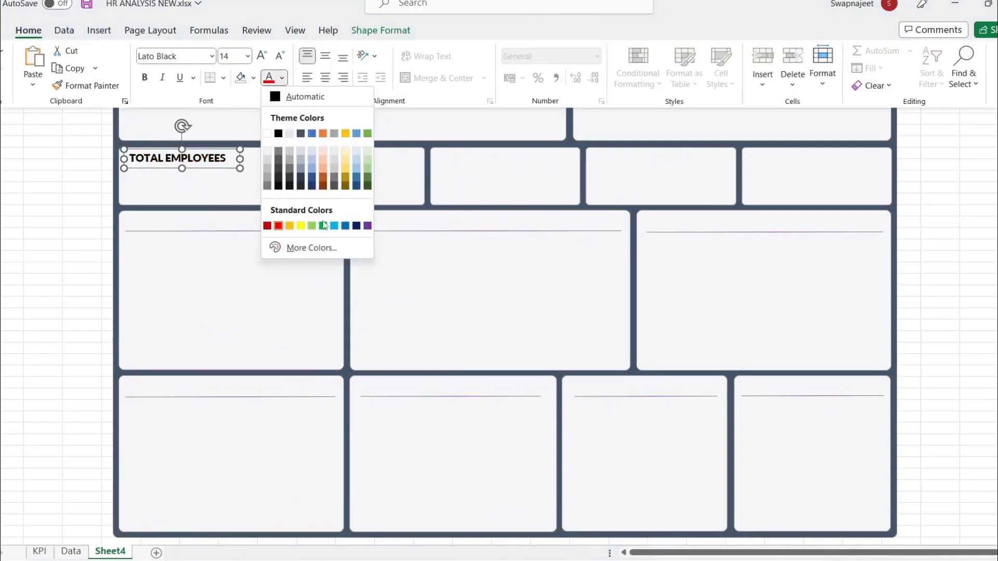
{"action": "left_click", "coordinate": [321, 247]}
{"action": "left_click", "coordinate": [765, 211]}
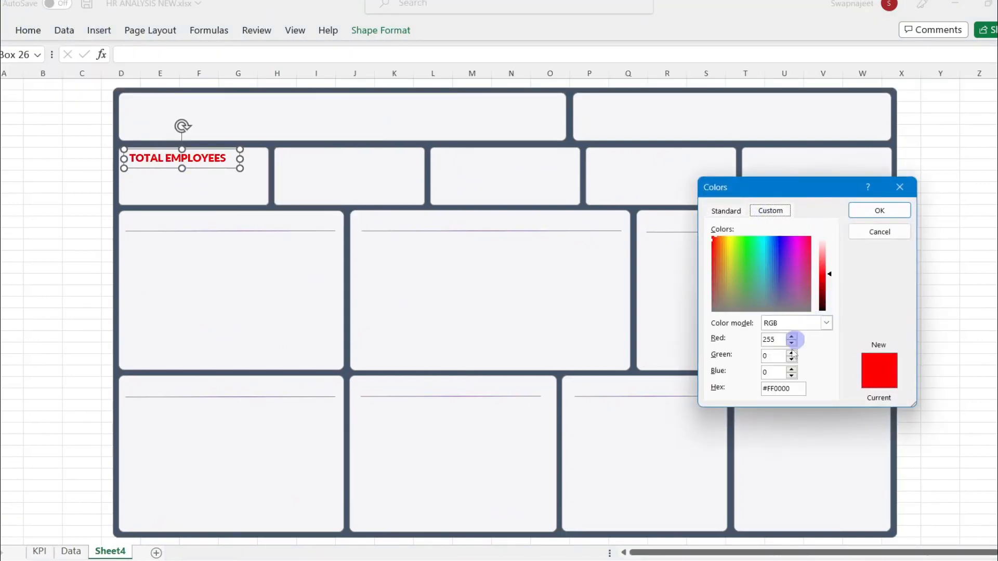
{"action": "left_click", "coordinate": [773, 390]}
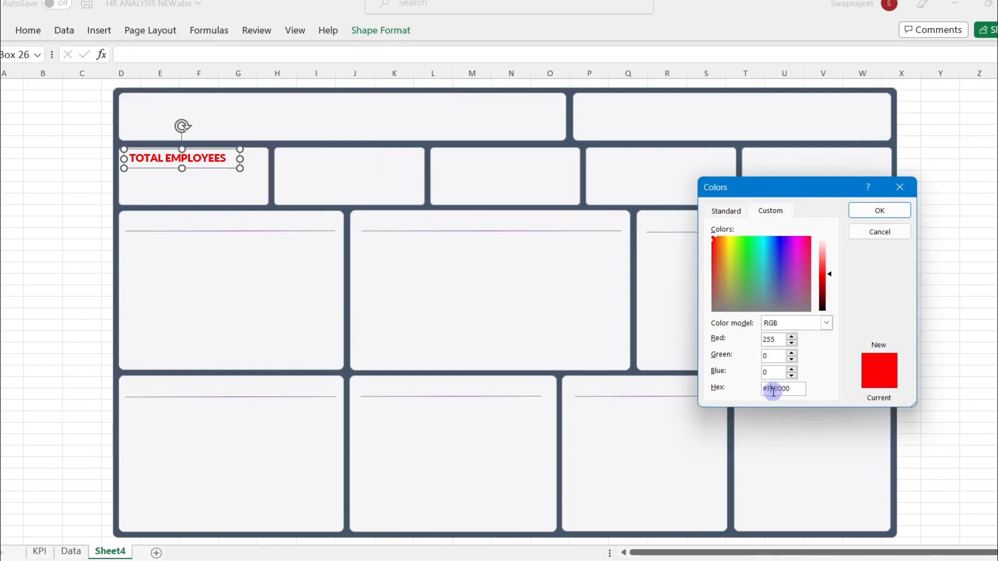
{"action": "left_click", "coordinate": [878, 210]}
{"action": "left_click", "coordinate": [81, 209]}
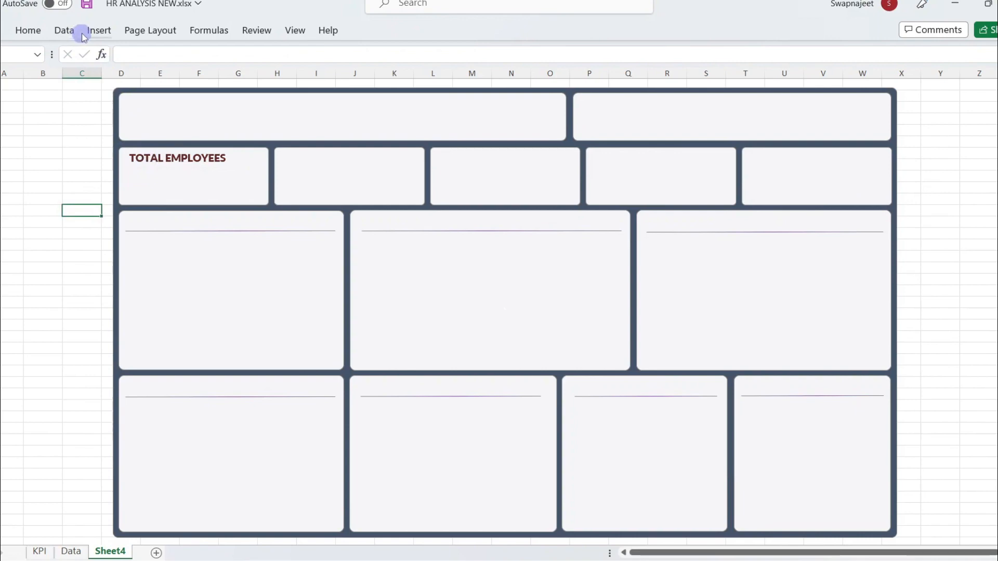
Check the custom hex code of the TOTAL EMPLOYEES text box's font color.
{"action": "left_click", "coordinate": [147, 156]}
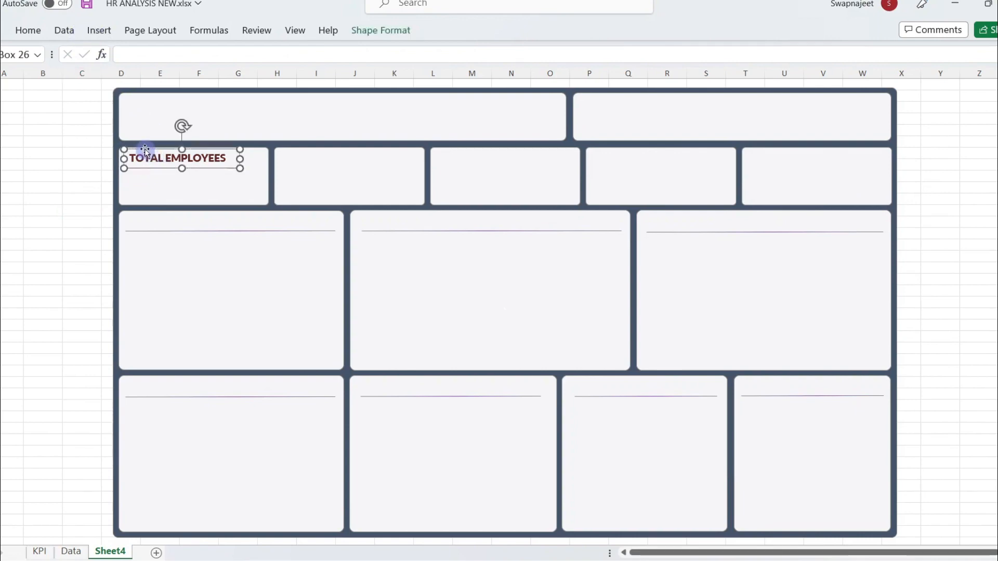
{"action": "left_click", "coordinate": [95, 27]}
{"action": "left_click", "coordinate": [29, 30]}
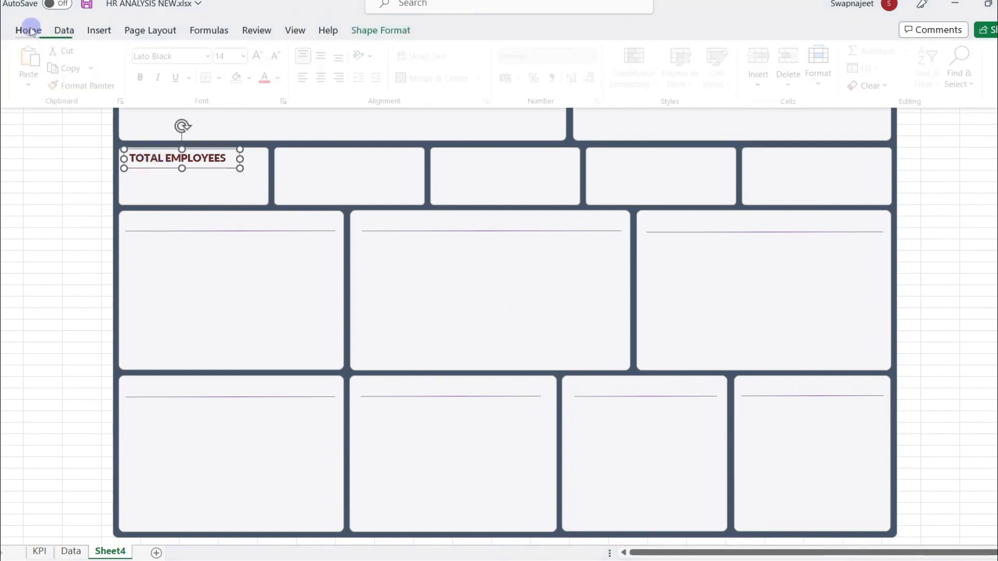
{"action": "left_click", "coordinate": [281, 78]}
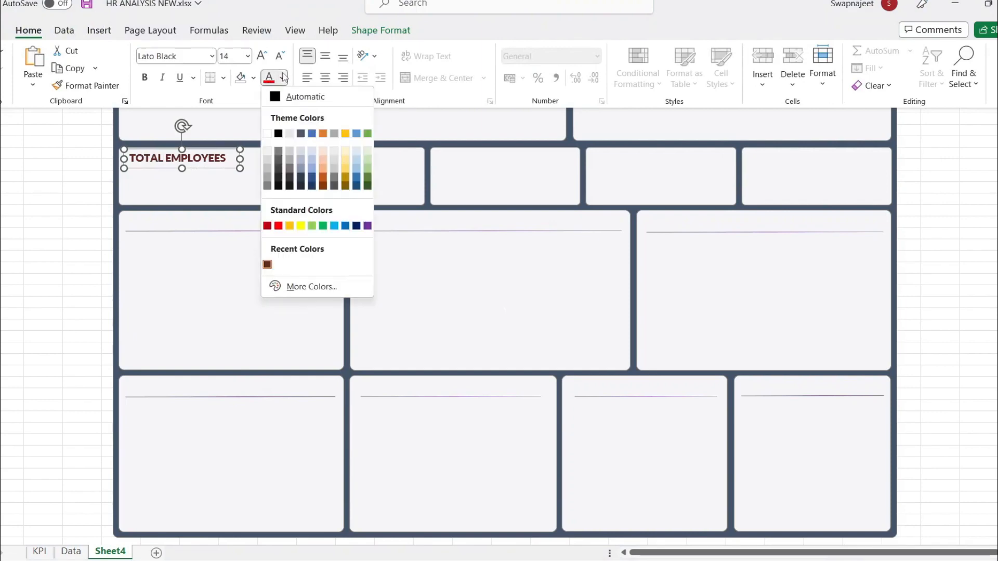
{"action": "left_click", "coordinate": [310, 287]}
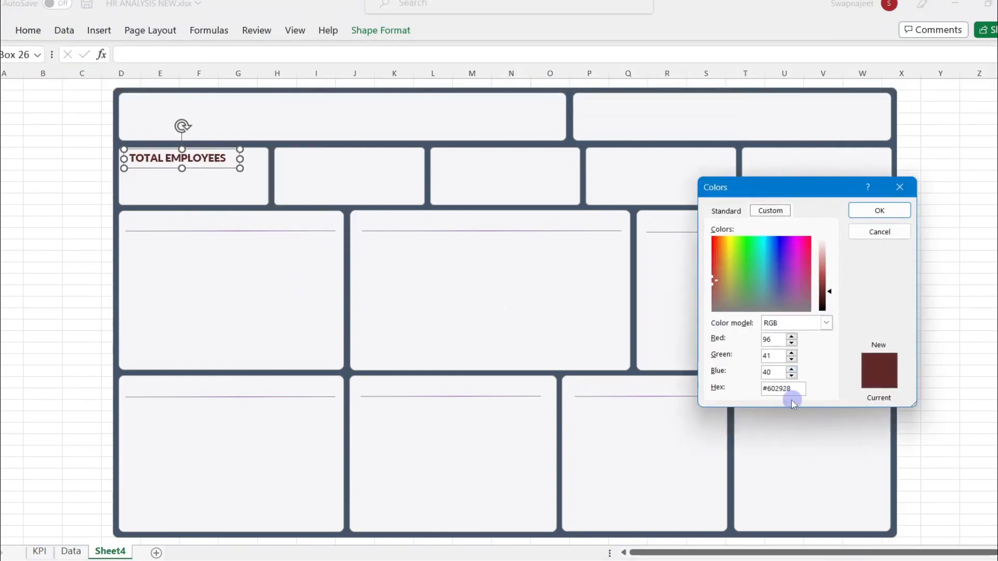
{"action": "left_click_drag", "start_coordinate": [801, 389], "coordinate": [748, 389]}
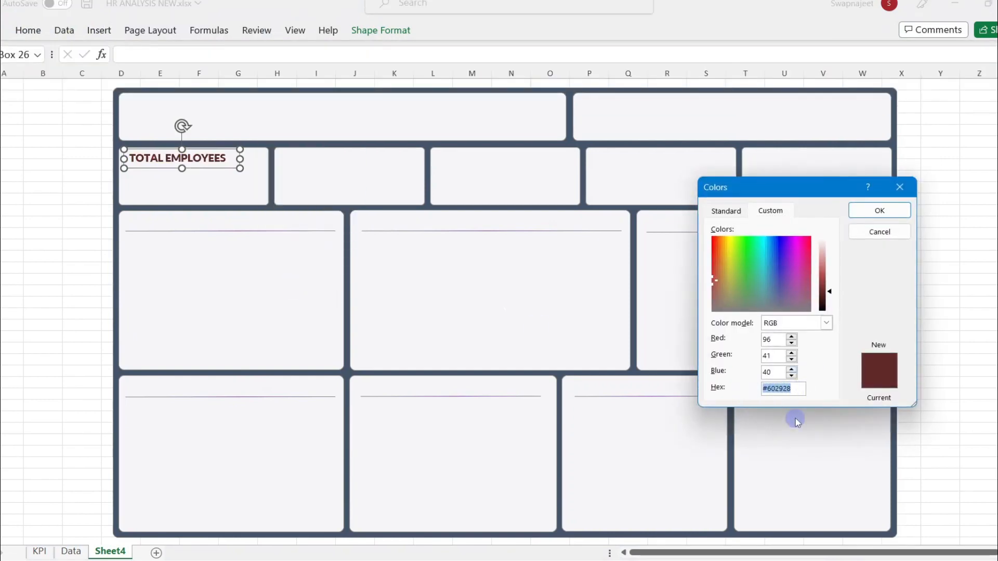
{"action": "left_click", "coordinate": [884, 208]}
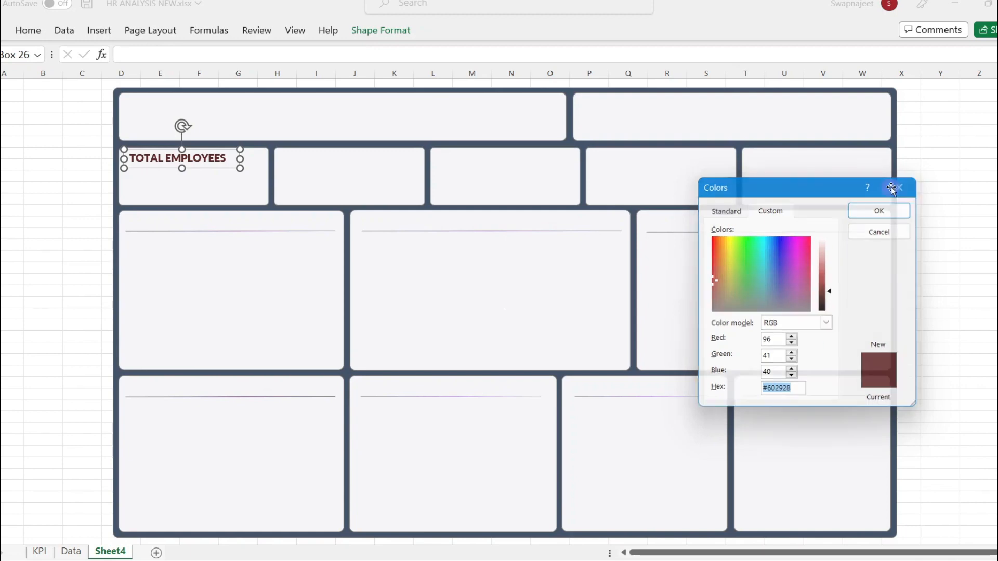
{"action": "left_click", "coordinate": [95, 221]}
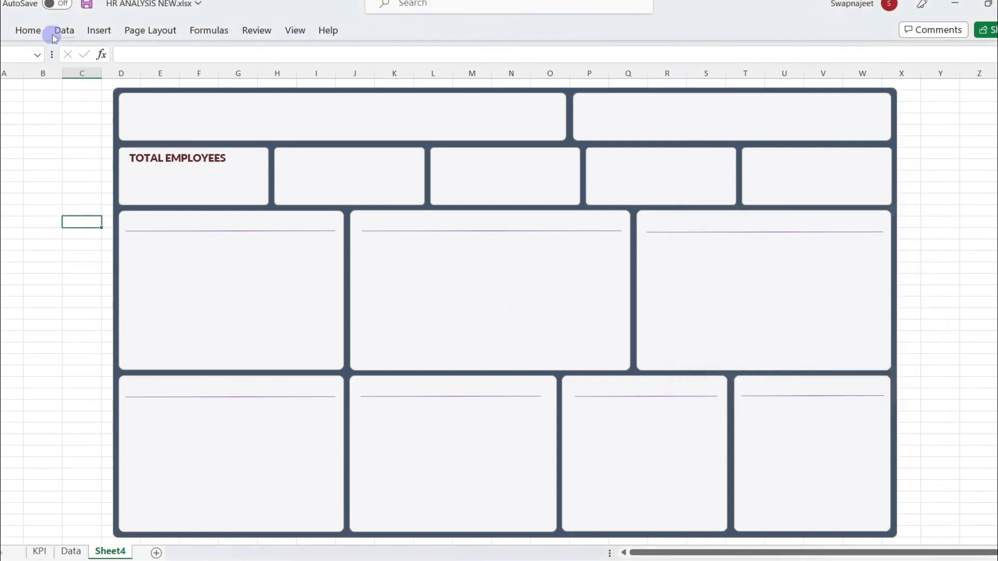
Insert an empty text box beneath the TOTAL EMPLOYEES label in the first card.
{"action": "left_click", "coordinate": [99, 30]}
{"action": "left_click", "coordinate": [832, 70]}
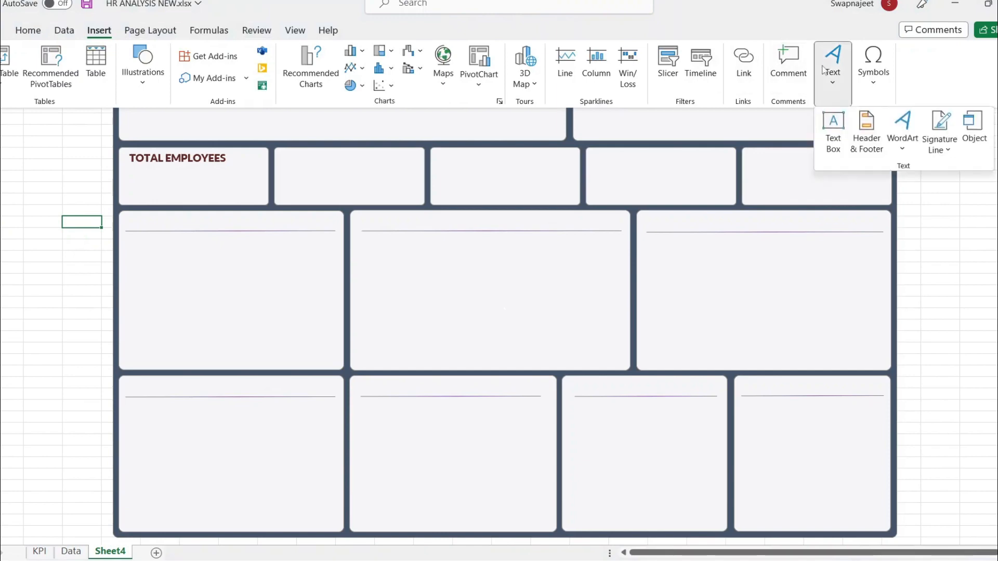
{"action": "left_click", "coordinate": [834, 142]}
{"action": "left_click_drag", "start_coordinate": [136, 170], "coordinate": [241, 196]}
{"action": "left_click", "coordinate": [55, 196]}
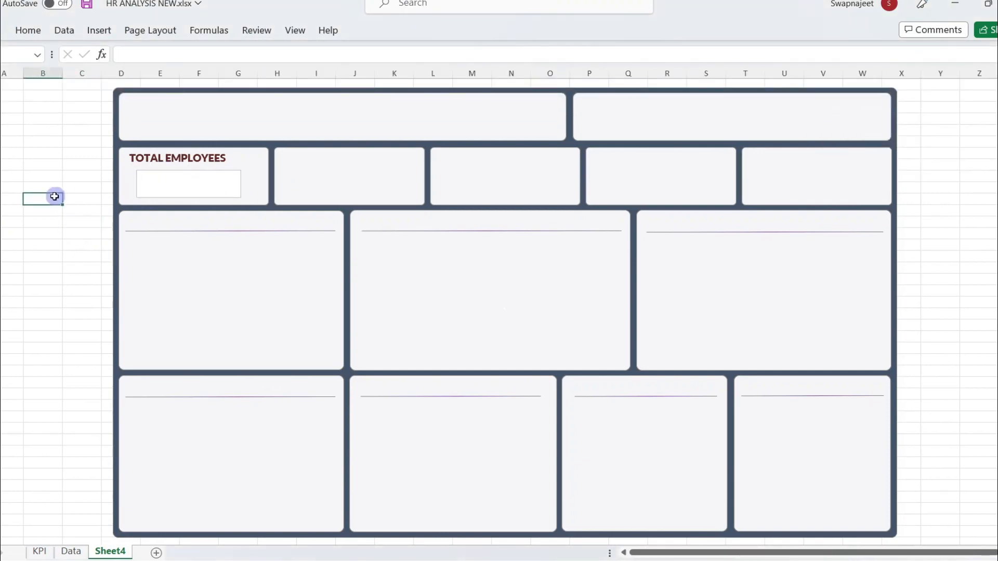
Check the total employee value on the KPI sheet and return to the dashboard layout on Sheet4.
{"action": "left_click", "coordinate": [39, 551]}
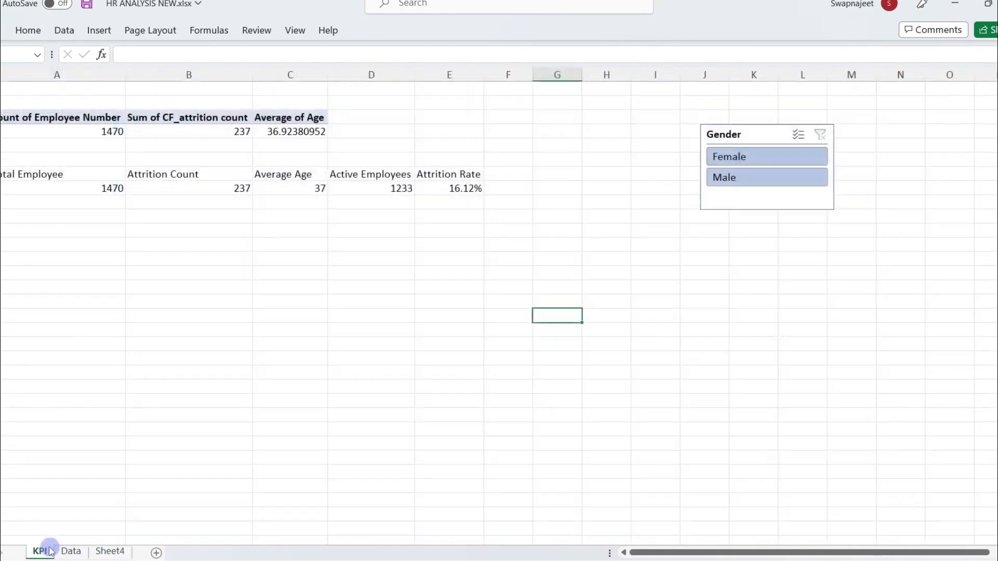
{"action": "left_click", "coordinate": [105, 190]}
{"action": "left_click", "coordinate": [116, 554]}
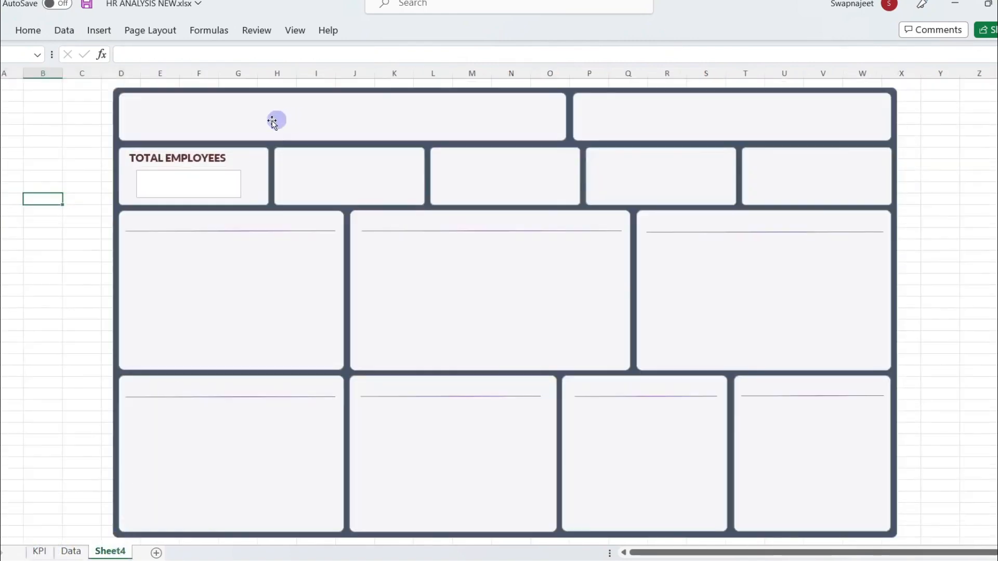
{"action": "left_click", "coordinate": [35, 258]}
{"action": "left_click", "coordinate": [136, 184]}
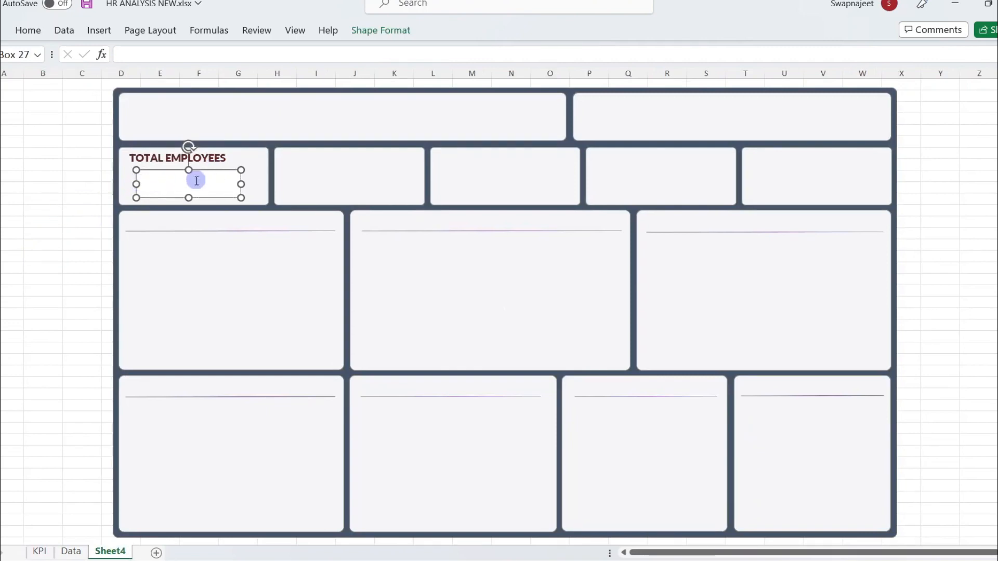
{"action": "left_click", "coordinate": [90, 189]}
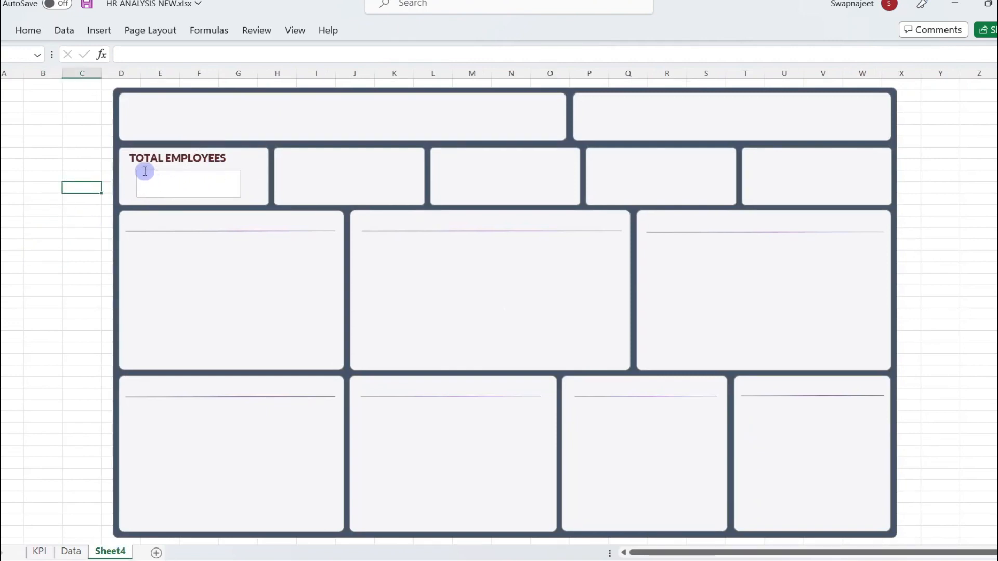
Link the empty text box under TOTAL EMPLOYEES to cell A8 of the KPI sheet.
{"action": "left_click", "coordinate": [141, 170]}
{"action": "left_click", "coordinate": [143, 172]}
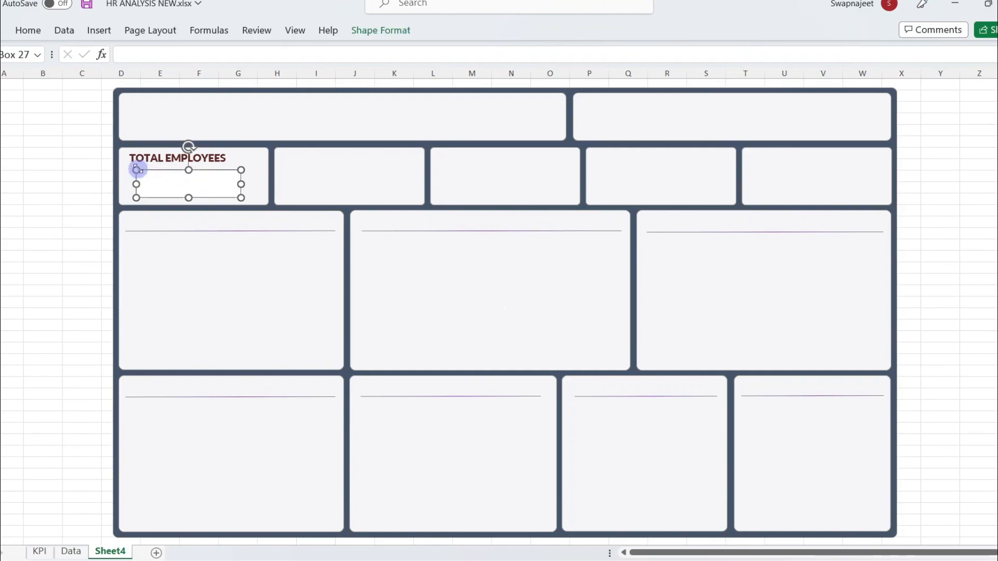
{"action": "left_click", "coordinate": [127, 58]}
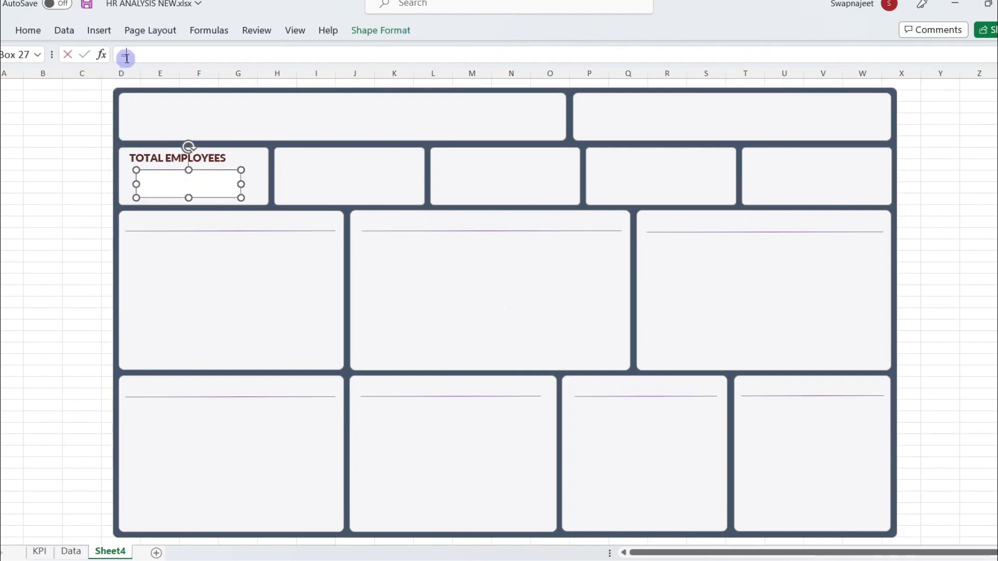
{"action": "type", "text": "="}
{"action": "left_click", "coordinate": [37, 552]}
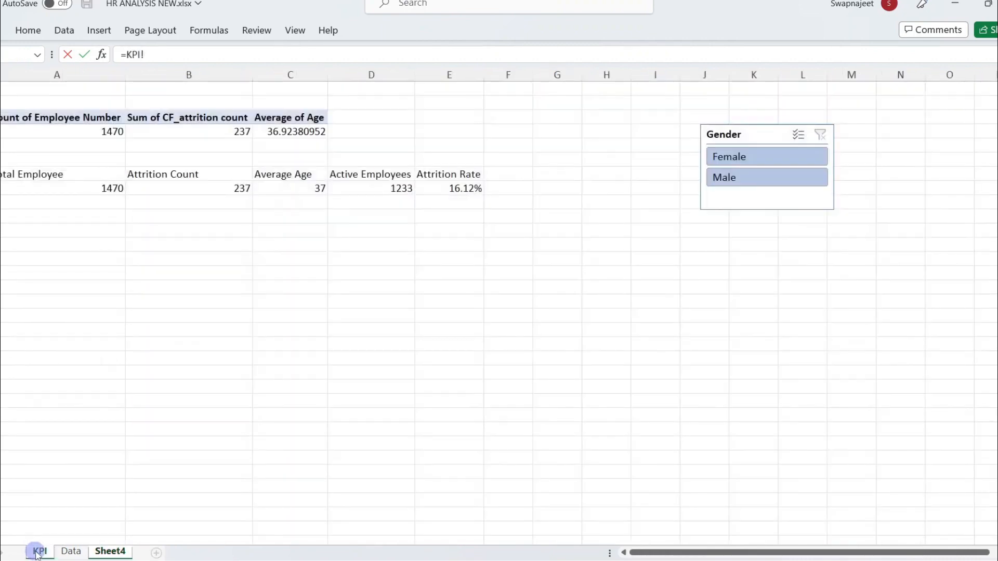
{"action": "left_click", "coordinate": [55, 189]}
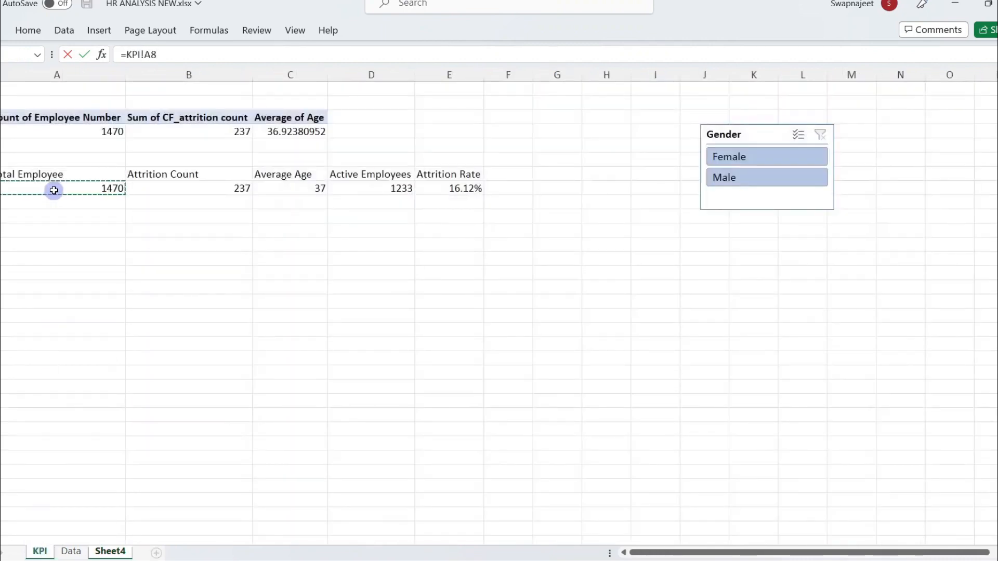
{"action": "key", "text": "Return"}
{"action": "left_click", "coordinate": [54, 213]}
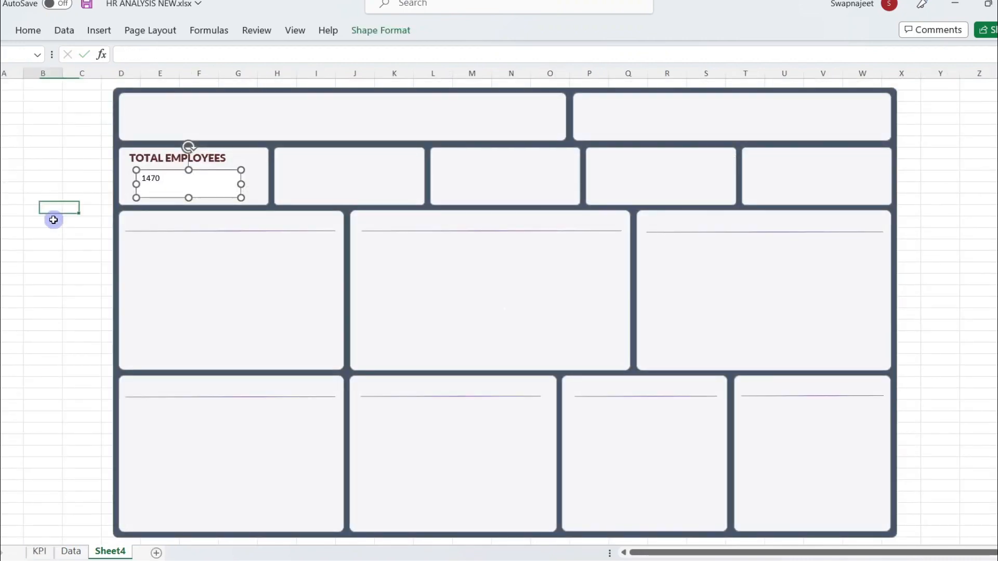
Remove the KPI!A8 link from the text box under TOTAL EMPLOYEES and delete its leftover value.
{"action": "left_click", "coordinate": [174, 174]}
{"action": "left_click_drag", "start_coordinate": [165, 54], "coordinate": [104, 52]}
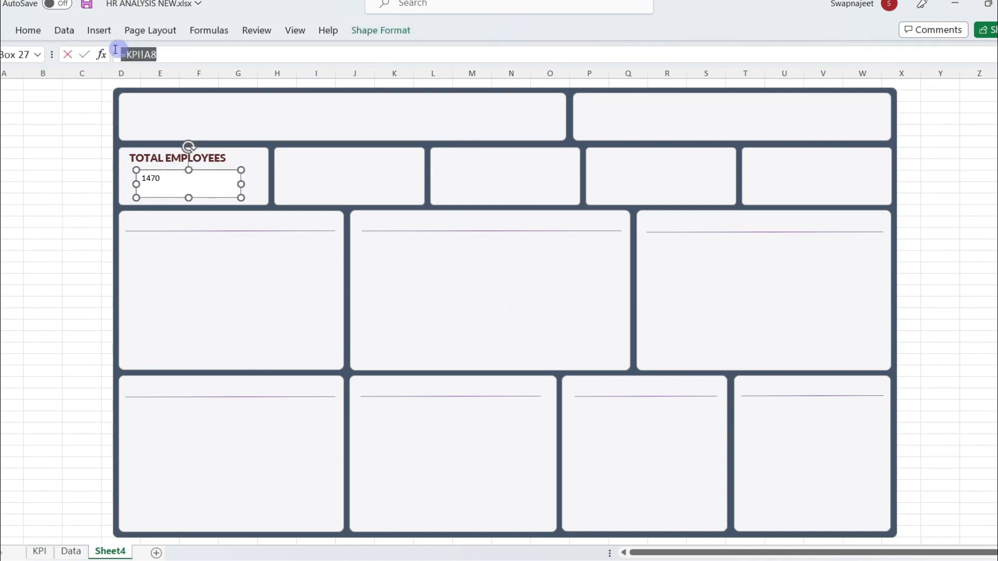
{"action": "key", "text": "BackSpace"}
{"action": "left_click", "coordinate": [66, 208]}
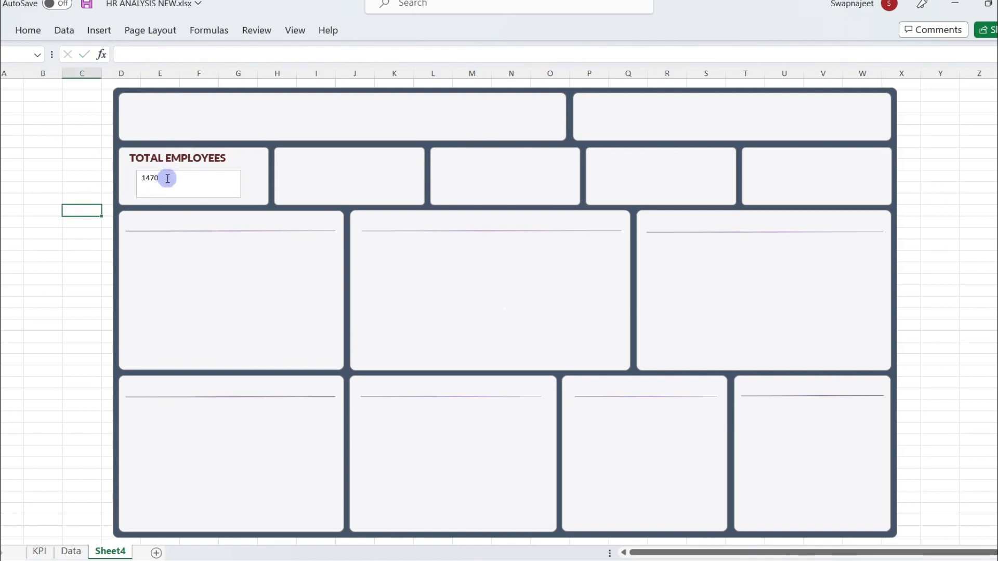
{"action": "left_click_drag", "start_coordinate": [161, 178], "coordinate": [137, 169]}
{"action": "key", "text": "BackSpace"}
{"action": "left_click", "coordinate": [16, 244]}
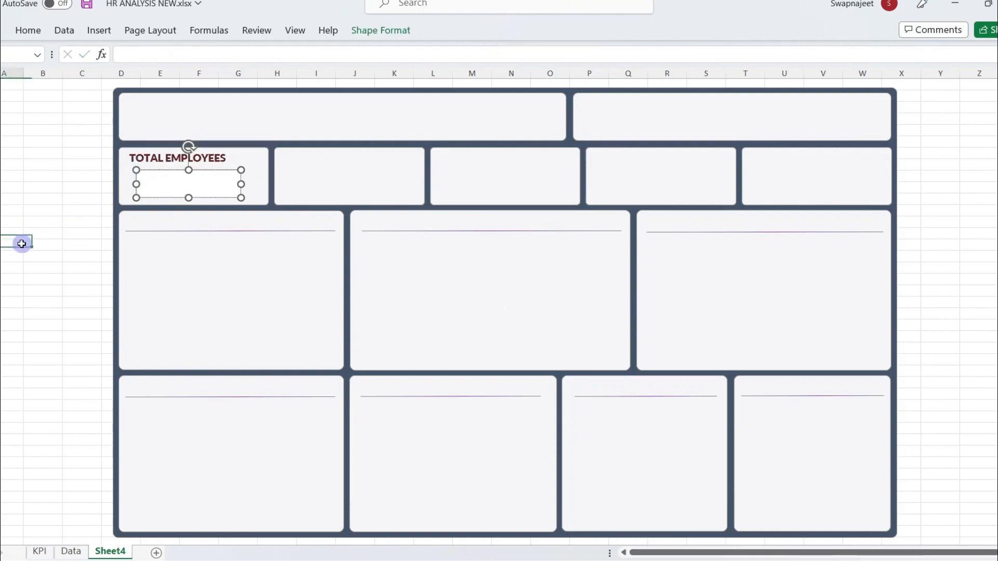
Link the emptied text box under TOTAL EMPLOYEES to the employee total with the formula =KPI!A8.
{"action": "left_click", "coordinate": [156, 172]}
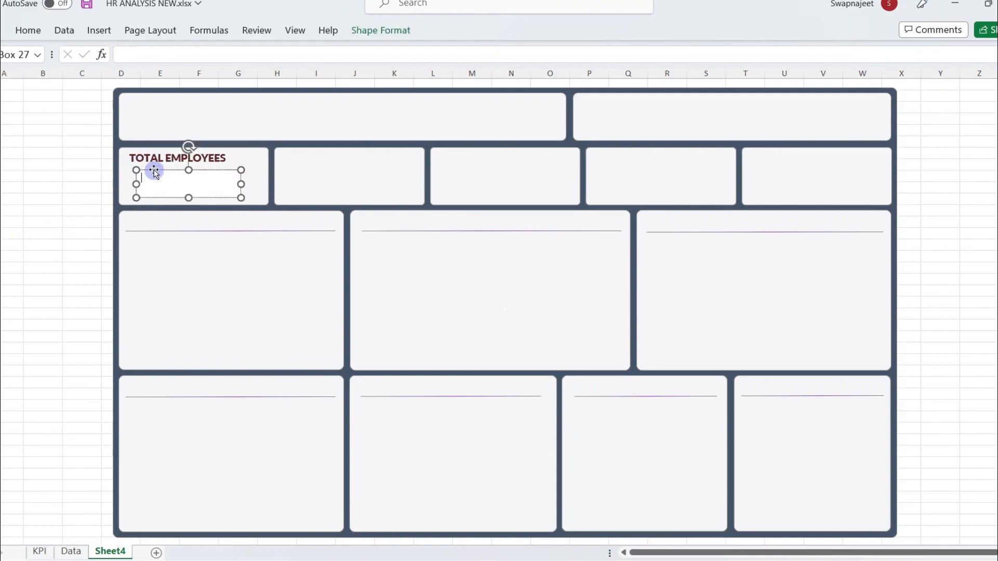
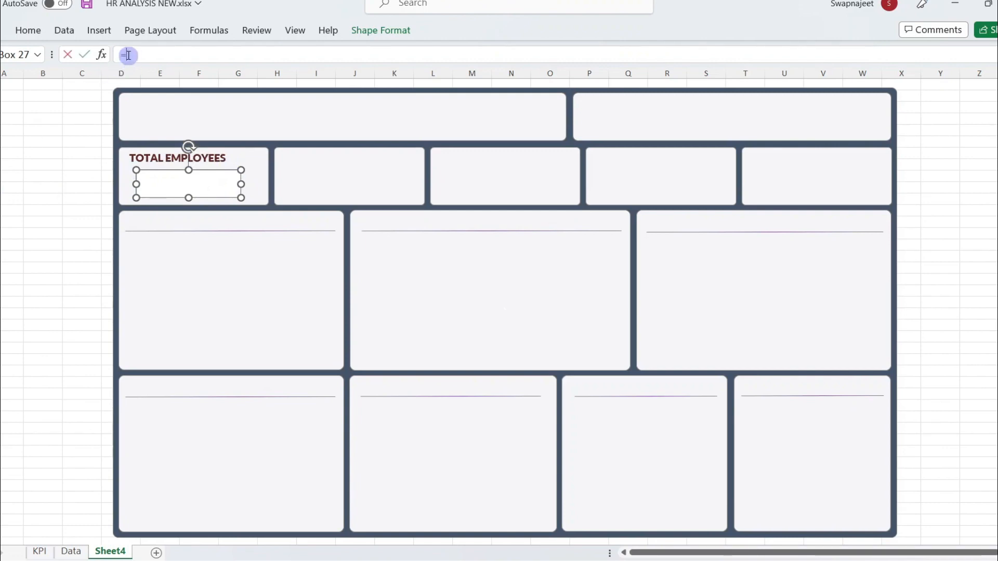
{"action": "left_click", "coordinate": [40, 552]}
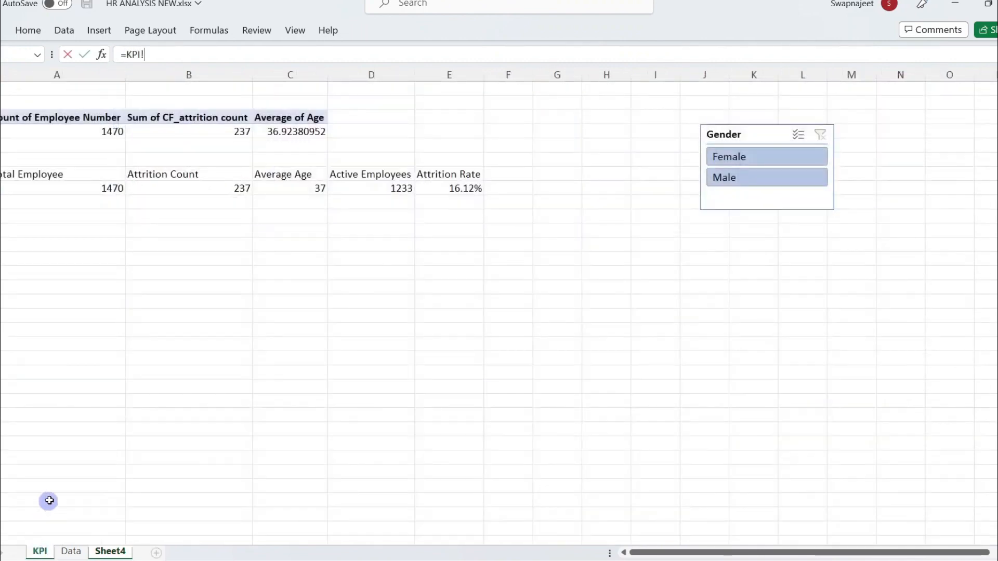
{"action": "left_click", "coordinate": [114, 191]}
{"action": "key", "text": "Return"}
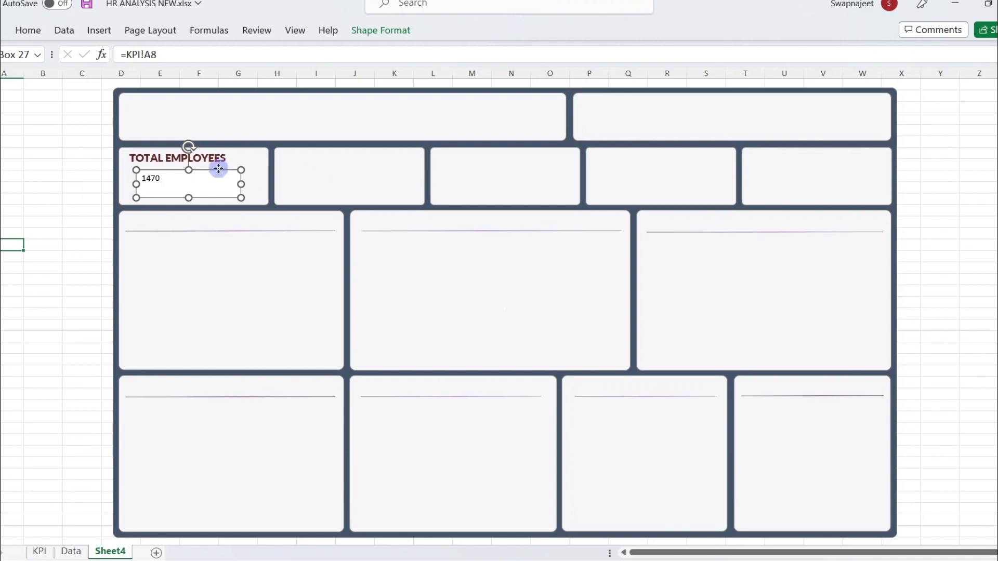
Remove the fill and the outline from the linked value text box in the first card.
{"action": "left_click", "coordinate": [368, 29]}
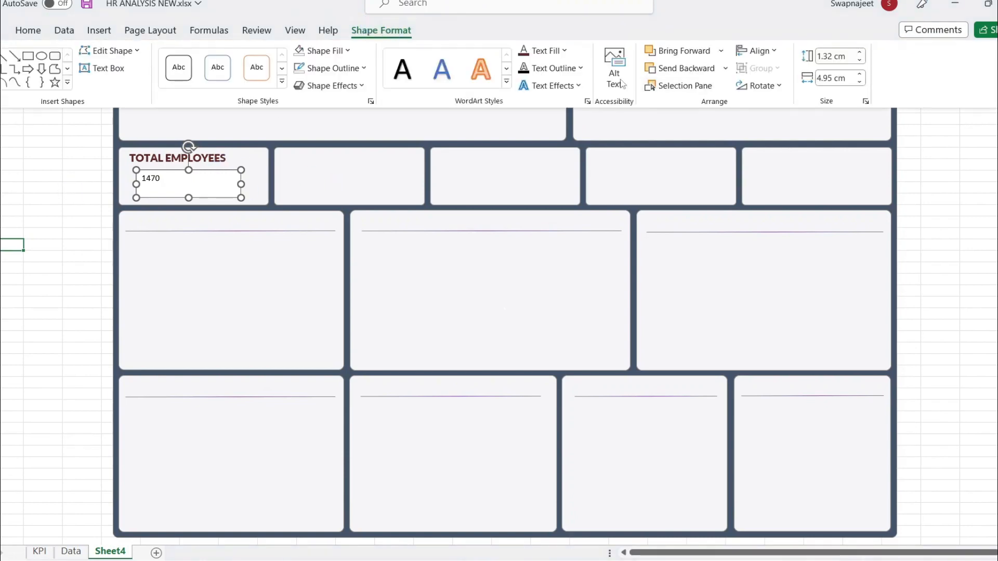
{"action": "left_click", "coordinate": [325, 51]}
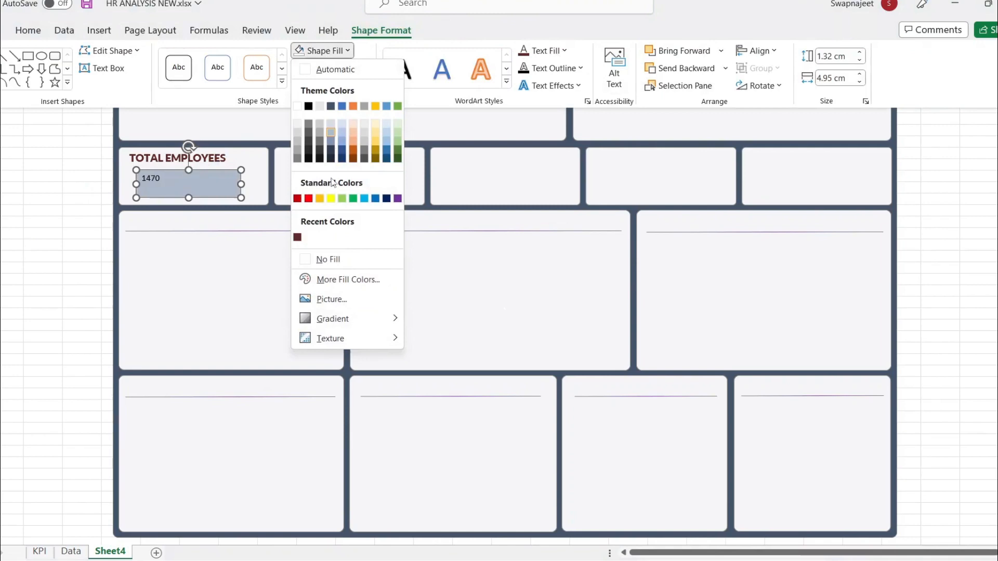
{"action": "left_click", "coordinate": [328, 258]}
{"action": "left_click", "coordinate": [329, 68]}
{"action": "left_click", "coordinate": [355, 277]}
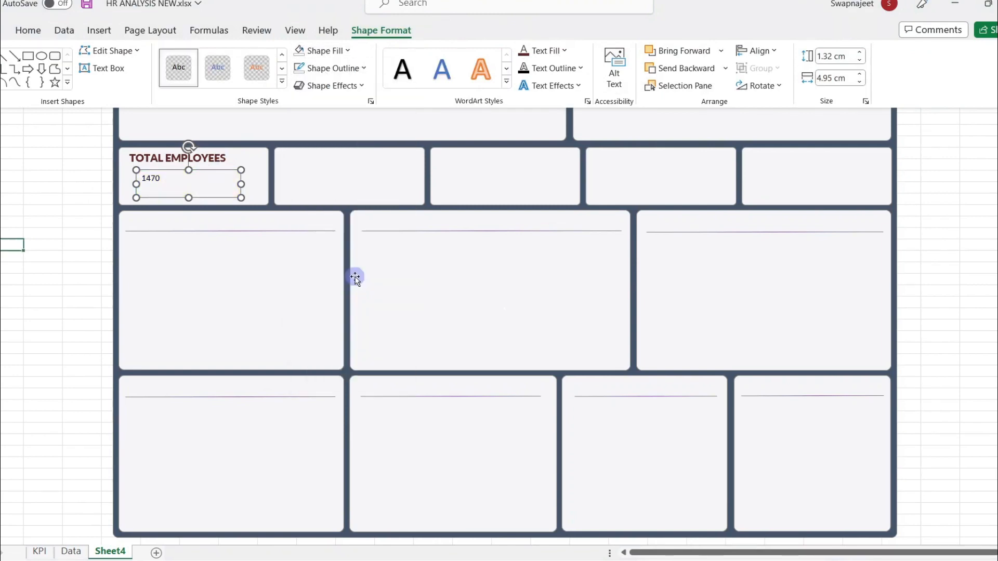
Set the linked employee count's font size to 26 and center it horizontally in its text box.
{"action": "left_click", "coordinate": [31, 33]}
{"action": "left_click", "coordinate": [210, 56]}
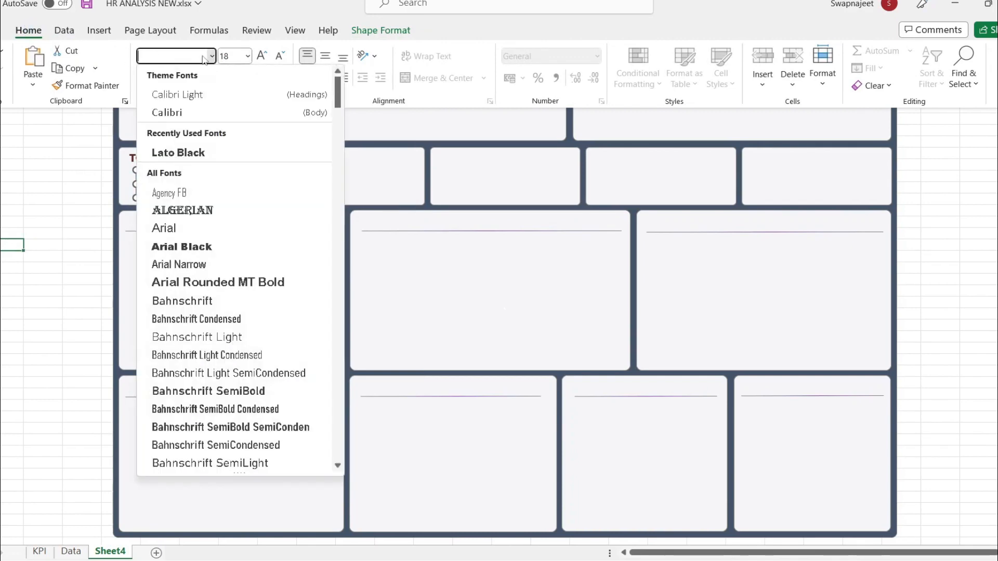
{"action": "key", "text": "Return"}
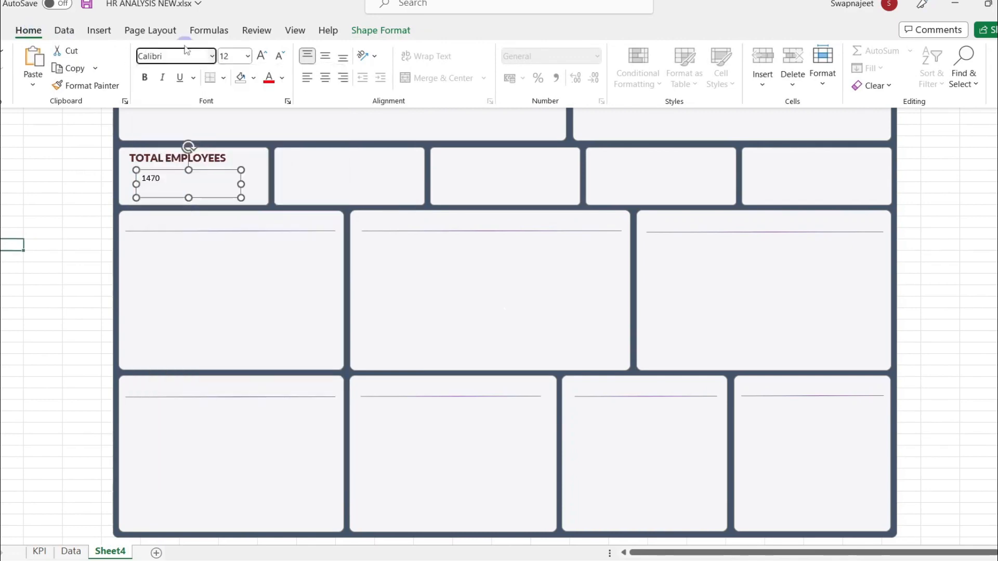
{"action": "left_click", "coordinate": [247, 56]}
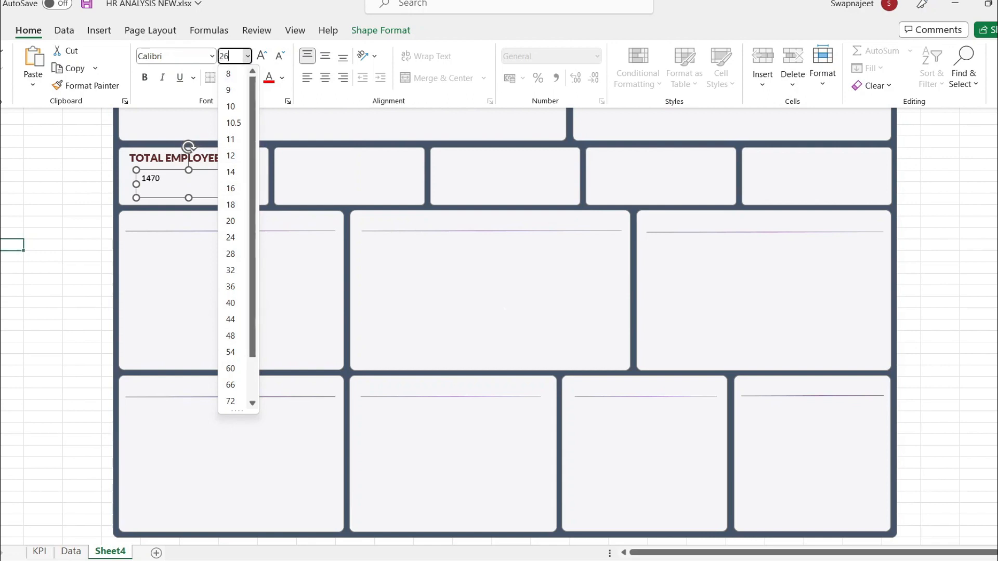
{"action": "type", "text": "26"}
{"action": "key", "text": "Return"}
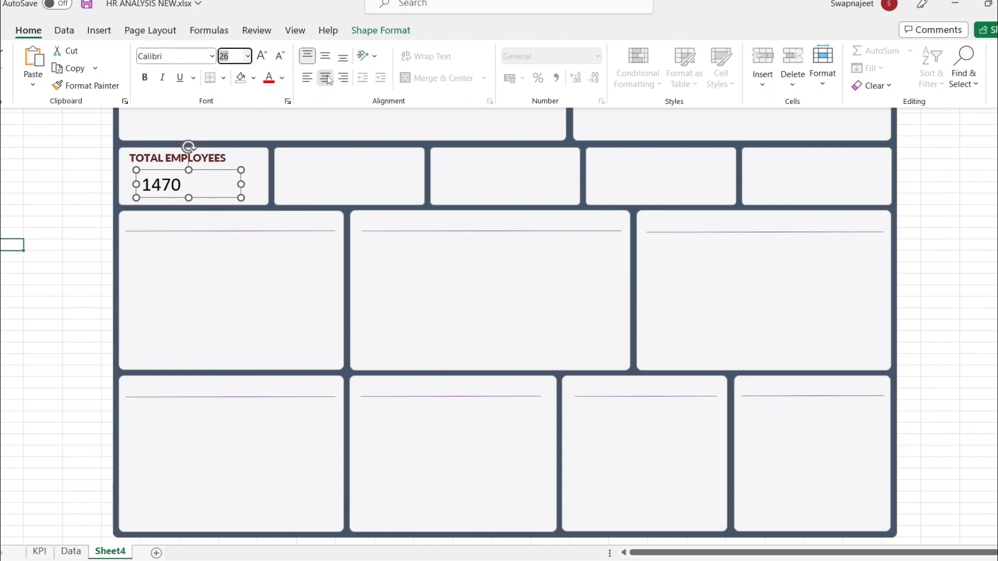
{"action": "left_click", "coordinate": [326, 78]}
Format the linked employee count in Lato Black with the standard dark blue font color.
{"action": "left_click", "coordinate": [187, 55]}
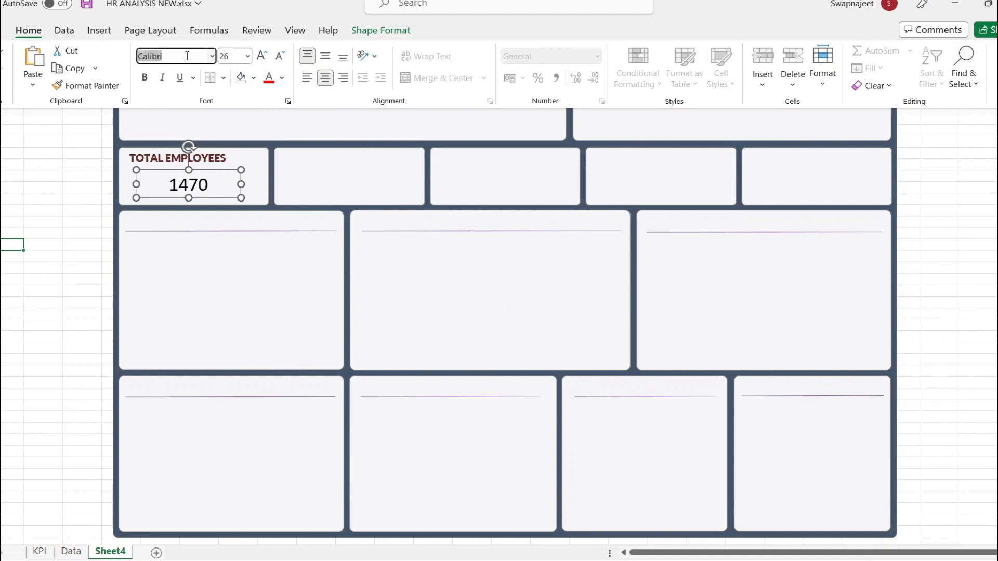
{"action": "type", "text": "Lato Black"}
{"action": "key", "text": "Return"}
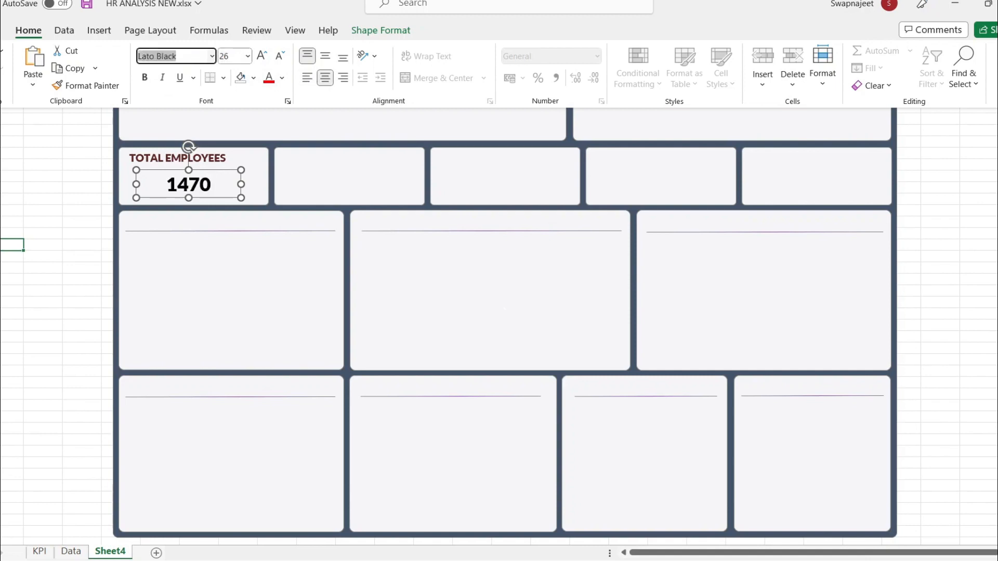
{"action": "left_click", "coordinate": [282, 79]}
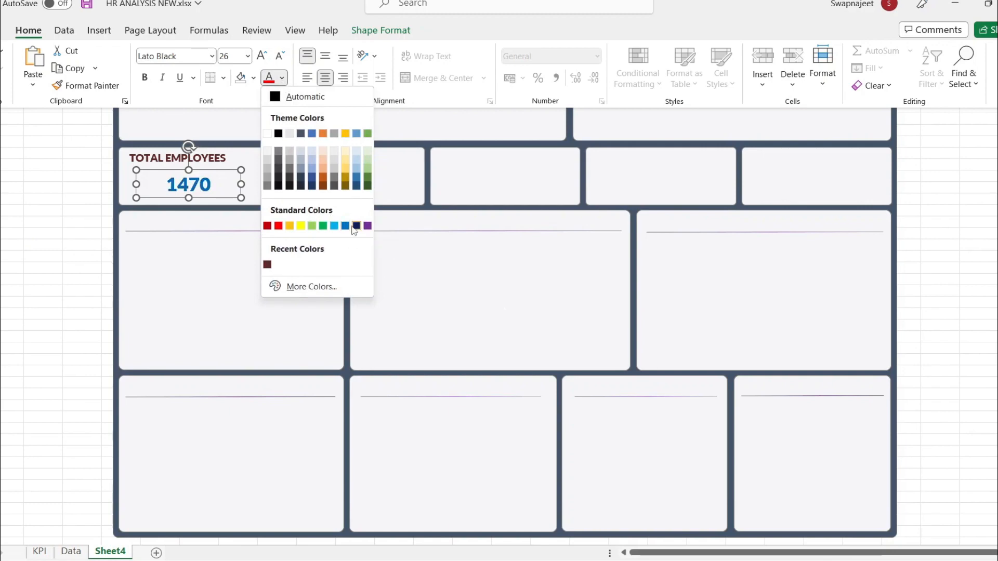
{"action": "left_click", "coordinate": [356, 227]}
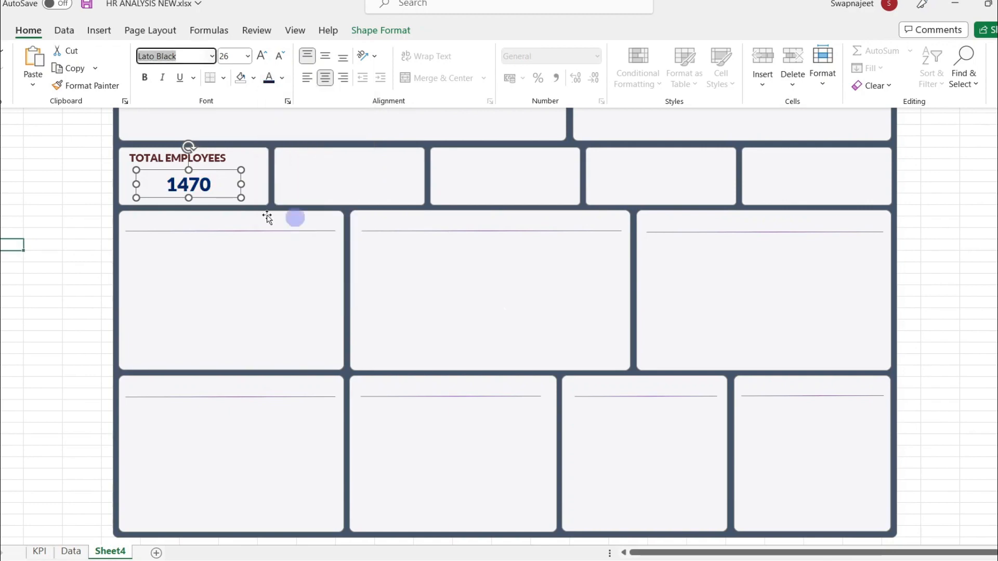
{"action": "left_click", "coordinate": [86, 223]}
{"action": "left_click", "coordinate": [60, 199]}
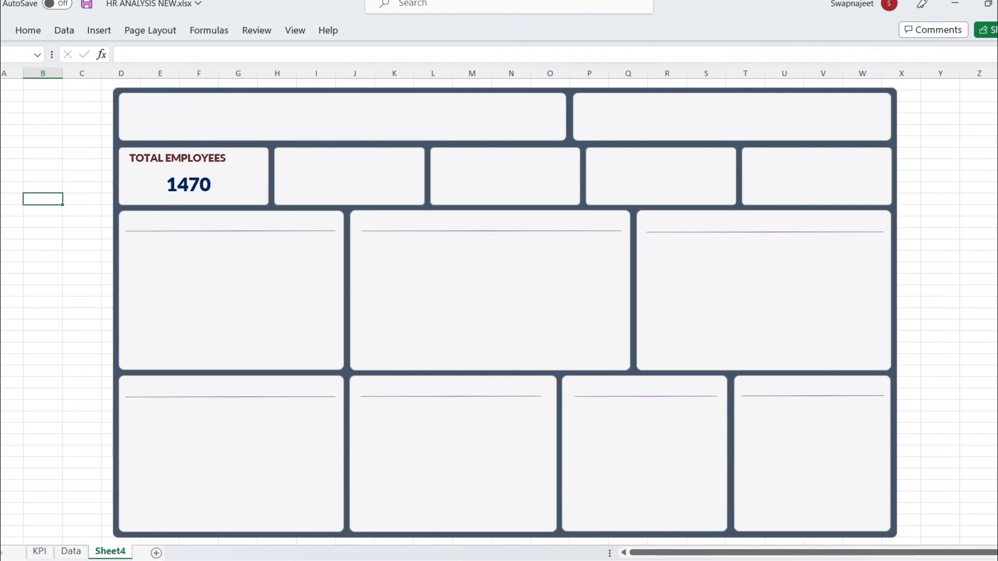
Compare with the KPI cards in the HR Analytics workbook and set the TOTAL EMPLOYEES label's font size to 15.
{"action": "mouse_move", "coordinate": [633, 556]}
{"action": "mouse_move", "coordinate": [617, 507]}
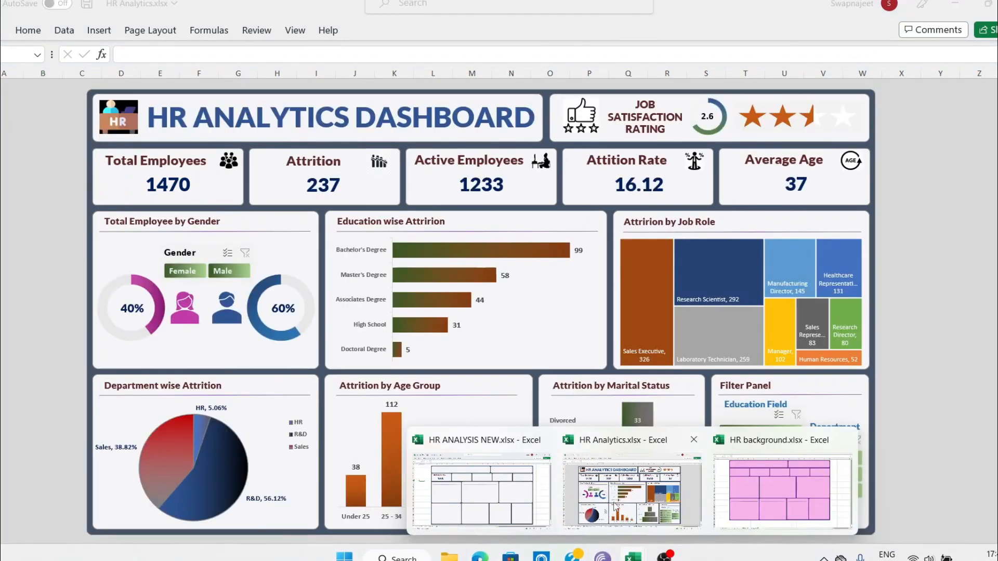
{"action": "left_click", "coordinate": [481, 488]}
{"action": "left_click", "coordinate": [180, 158]}
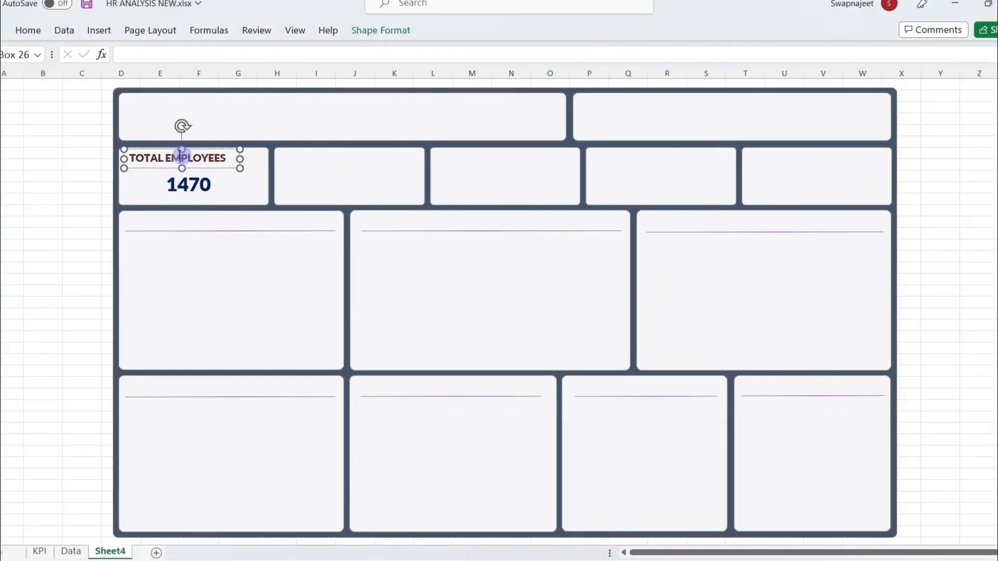
{"action": "left_click", "coordinate": [28, 30]}
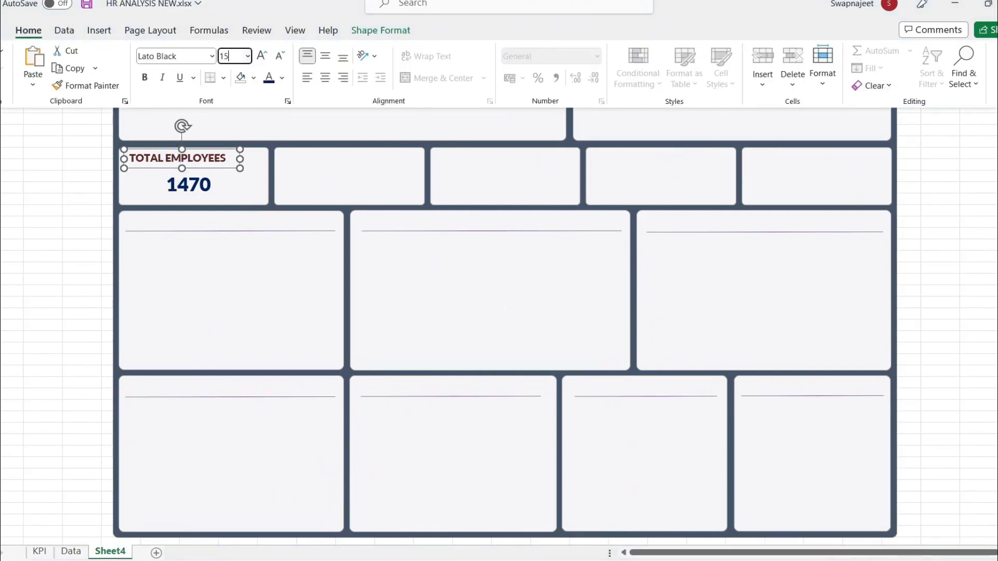
{"action": "type", "text": "15"}
{"action": "key", "text": "Return"}
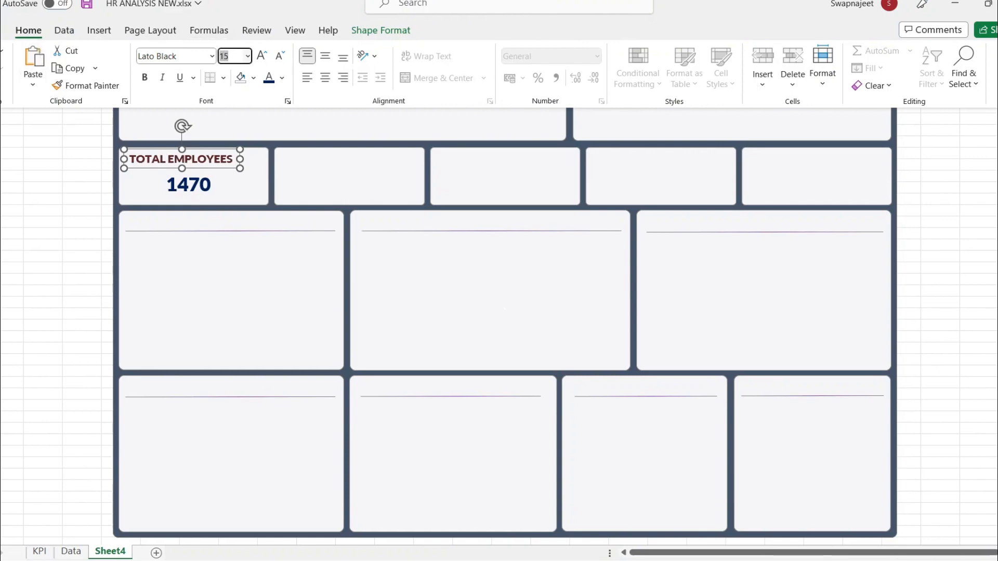
{"action": "left_click", "coordinate": [26, 267]}
{"action": "left_click", "coordinate": [102, 219]}
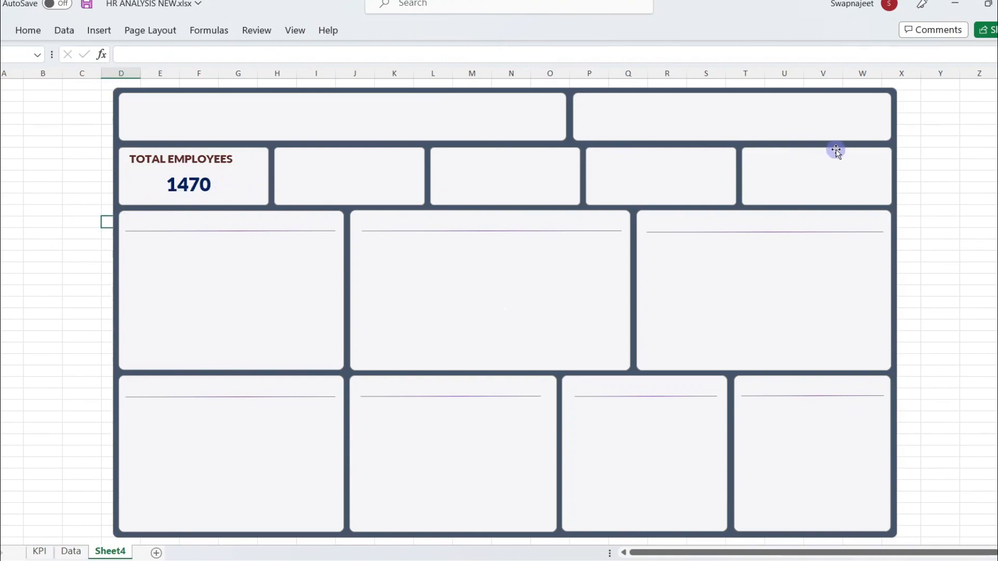
Duplicate the first card's label and value into the second card and change the copied label to Attrition.
{"action": "left_click", "coordinate": [171, 158]}
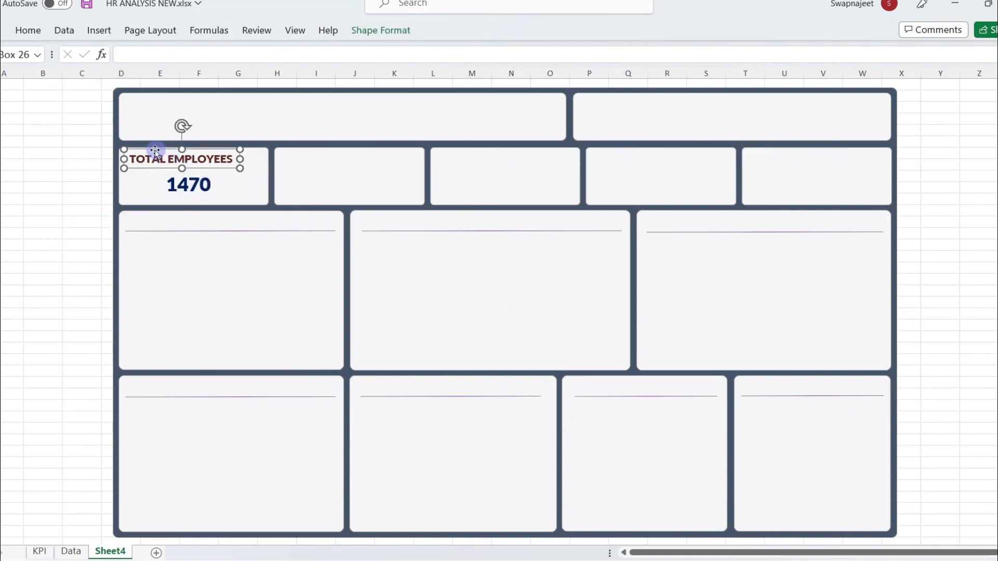
{"action": "left_click", "coordinate": [178, 185], "text": "ctrl"}
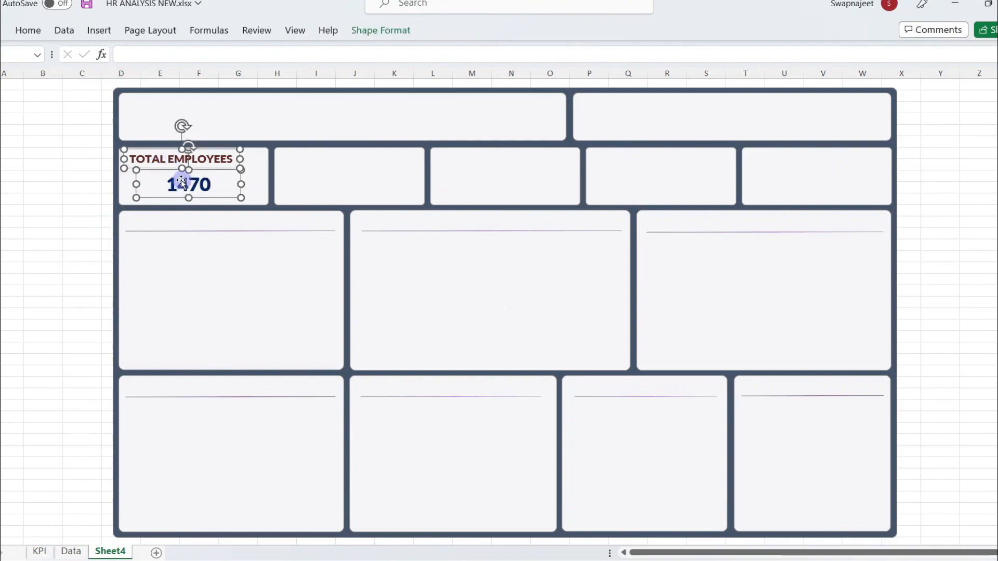
{"action": "left_click_drag", "start_coordinate": [181, 180], "coordinate": [346, 183]}
{"action": "triple_click", "coordinate": [320, 161]}
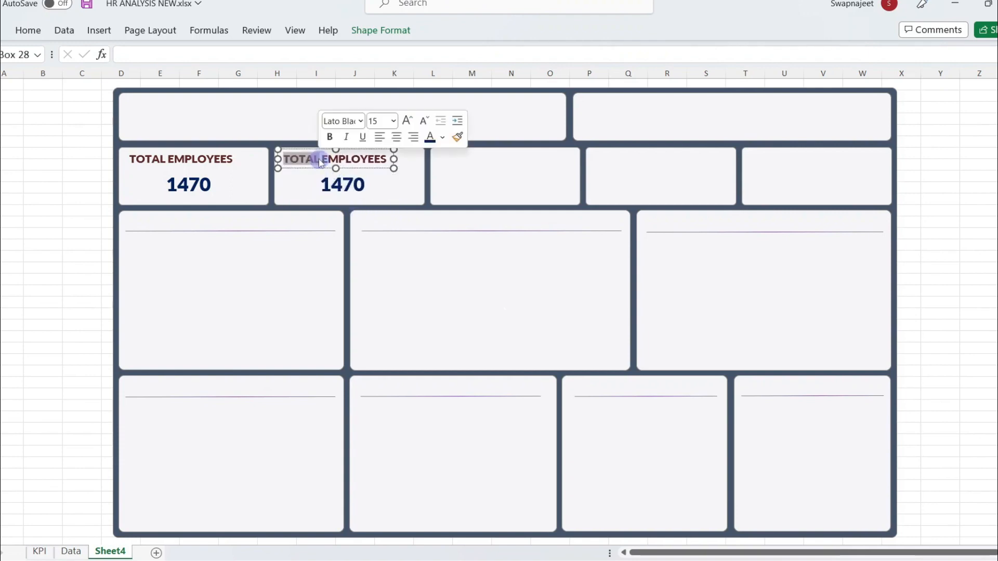
{"action": "type", "text": "Attrition"}
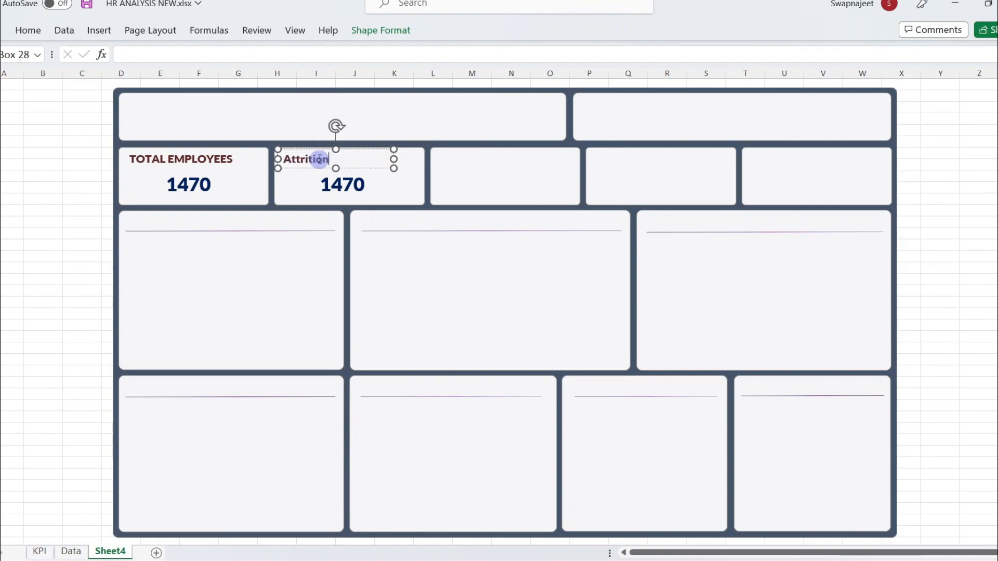
Center the Attrition label's text horizontally and nudge its text box slightly up and left within the second card.
{"action": "left_click", "coordinate": [31, 30]}
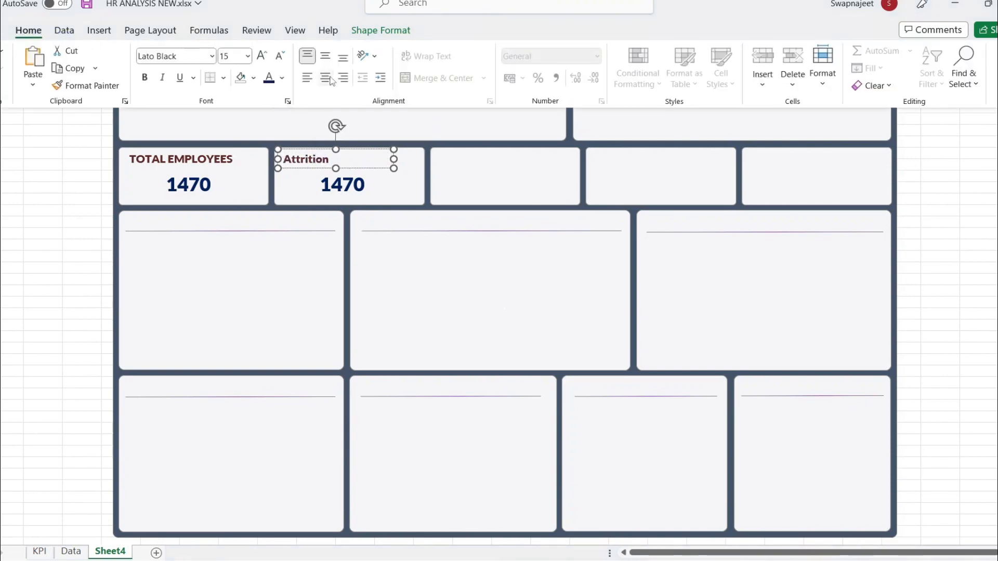
{"action": "left_click", "coordinate": [326, 78]}
{"action": "left_click", "coordinate": [346, 168]}
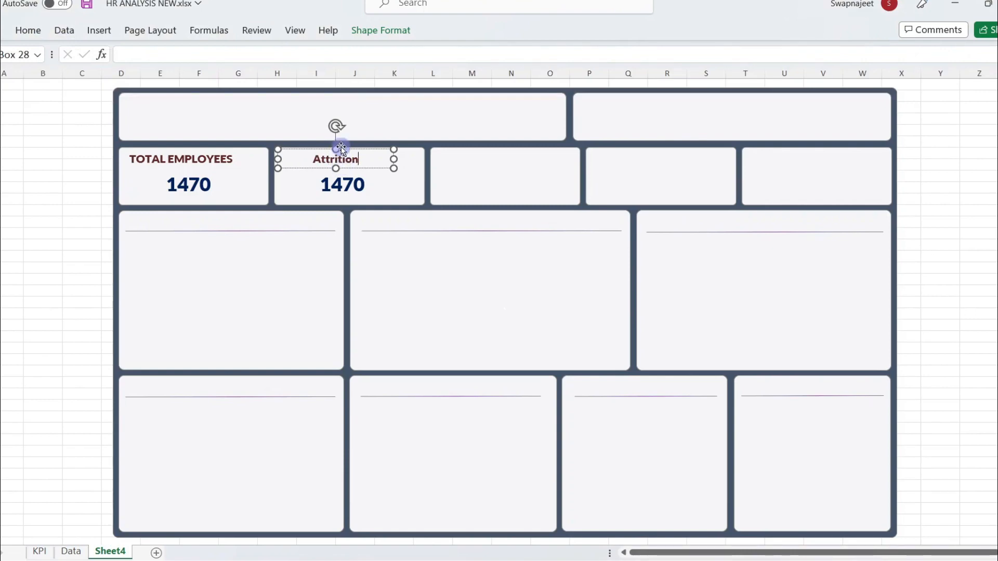
{"action": "left_click", "coordinate": [341, 152]}
{"action": "left_click", "coordinate": [344, 150]}
{"action": "key", "text": "Up"}
{"action": "key", "text": "Up"}
{"action": "key", "text": "Left"}
{"action": "key", "text": "Left"}
{"action": "key", "text": "Left"}
{"action": "key", "text": "Left"}
{"action": "key", "text": "Left"}
{"action": "key", "text": "Left"}
{"action": "key", "text": "Left"}
{"action": "key", "text": "Left"}
{"action": "key", "text": "Left"}
{"action": "key", "text": "Left"}
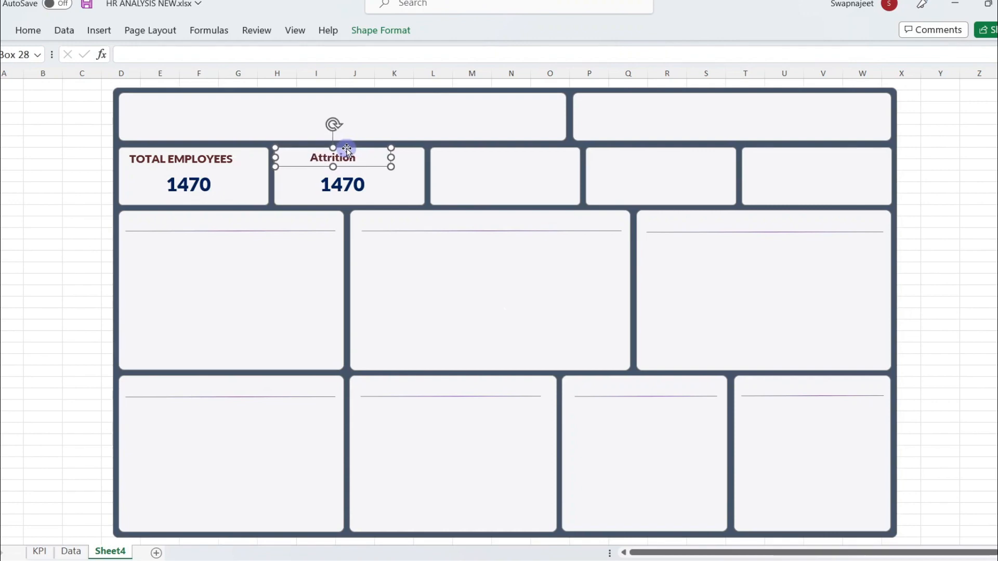
{"action": "key", "text": "Right"}
{"action": "key", "text": "Right"}
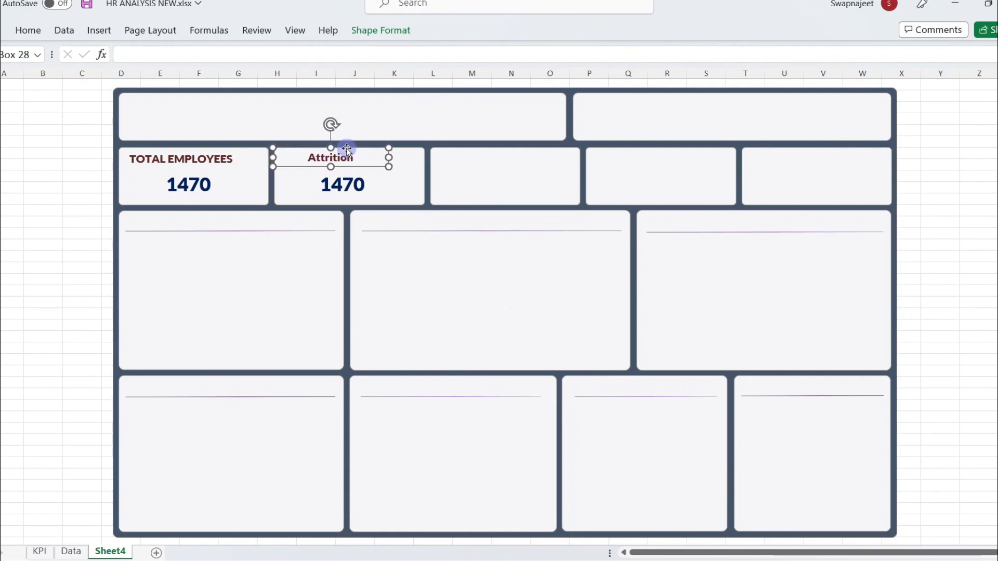
Link the second card's value text box to the attrition count in cell B8 of the KPI sheet.
{"action": "left_click", "coordinate": [343, 176]}
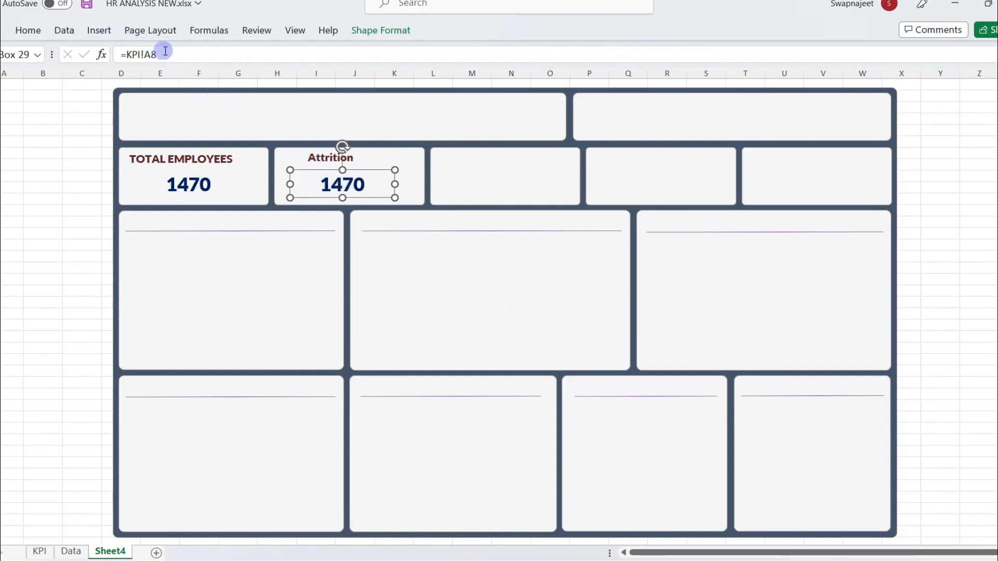
{"action": "left_click_drag", "start_coordinate": [162, 52], "coordinate": [133, 49]}
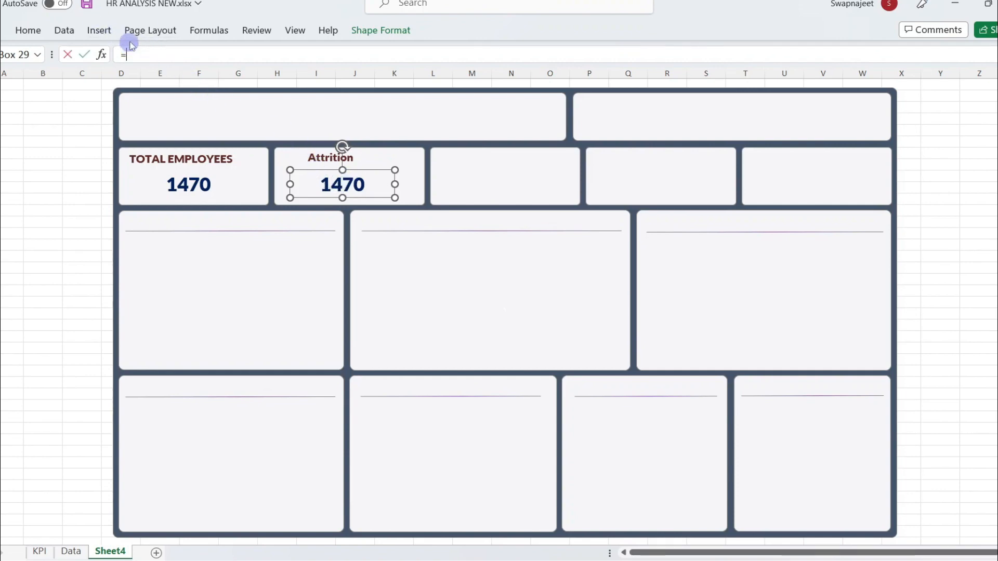
{"action": "left_click", "coordinate": [40, 551]}
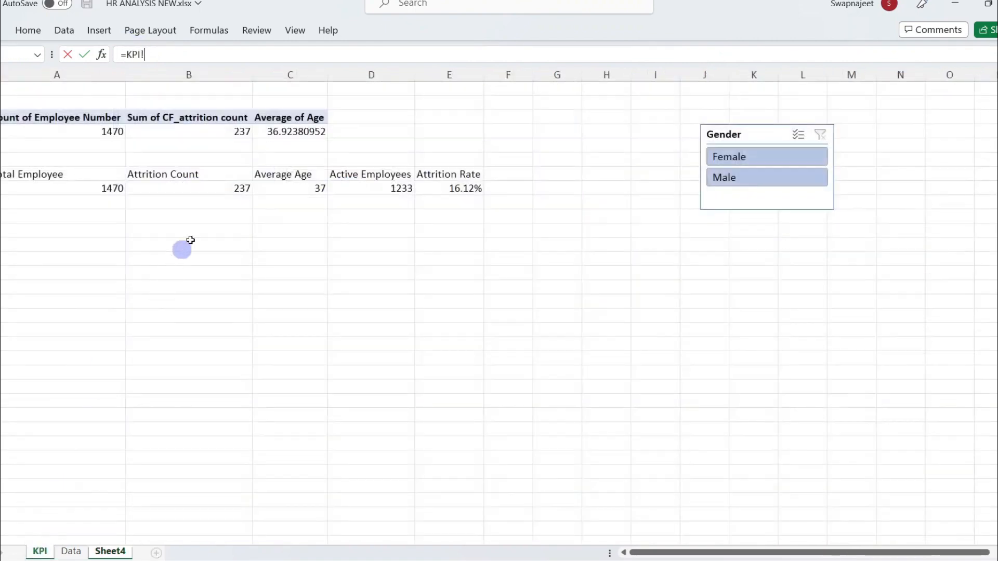
{"action": "left_click", "coordinate": [224, 190]}
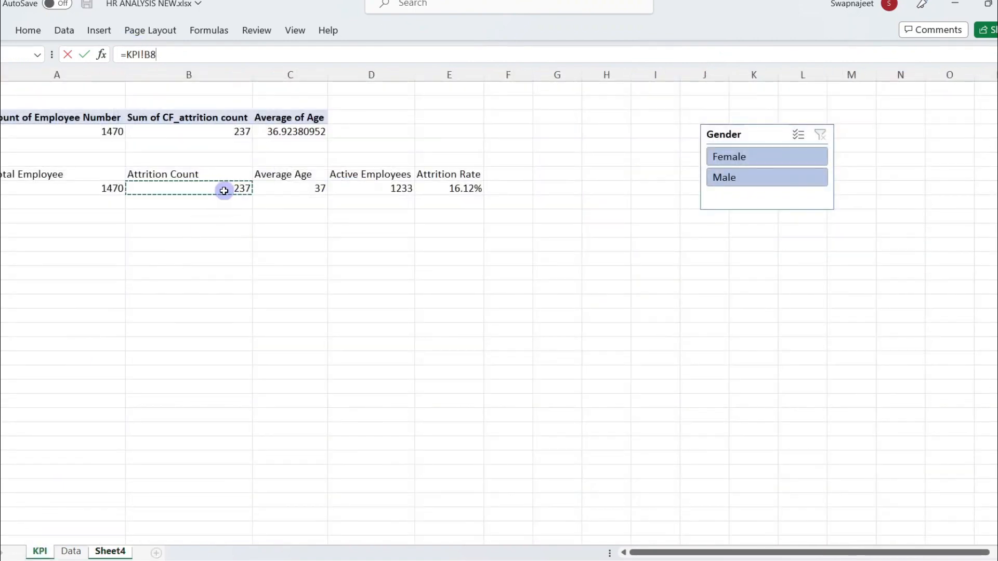
{"action": "key", "text": "Return"}
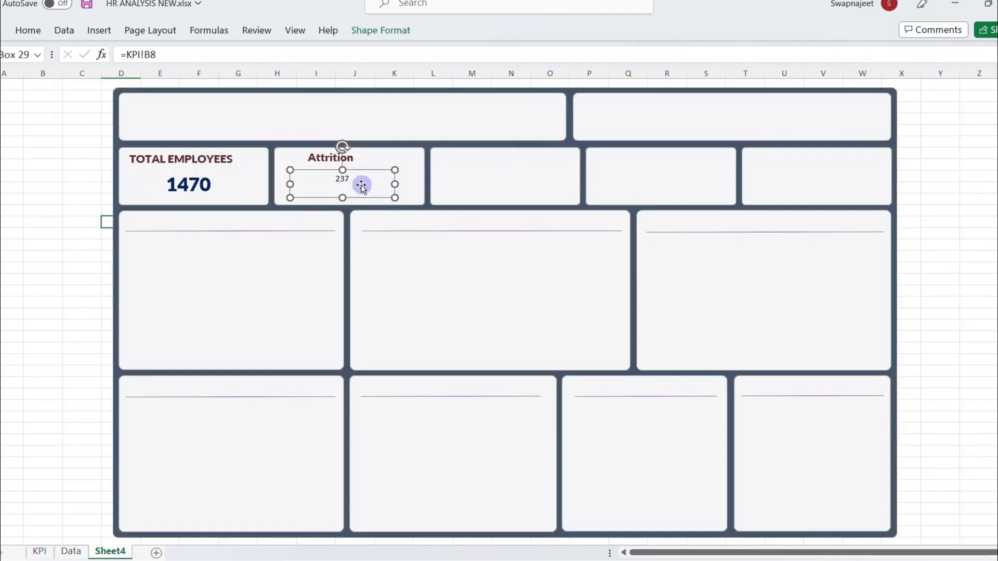
Align the linked attrition count to the vertical middle and format it in Lato Black at size 26.
{"action": "left_click", "coordinate": [28, 30]}
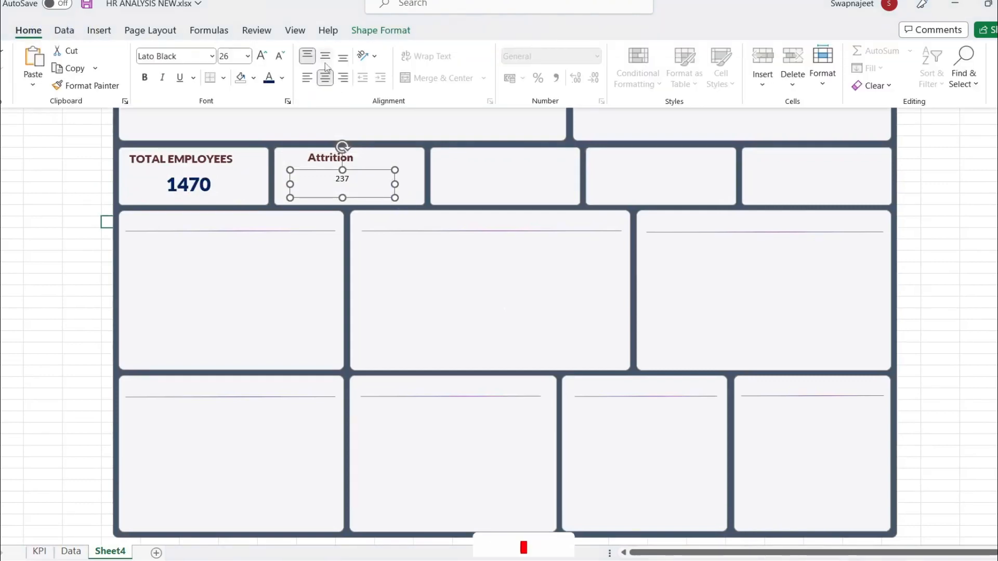
{"action": "left_click", "coordinate": [326, 57]}
{"action": "left_click", "coordinate": [185, 54]}
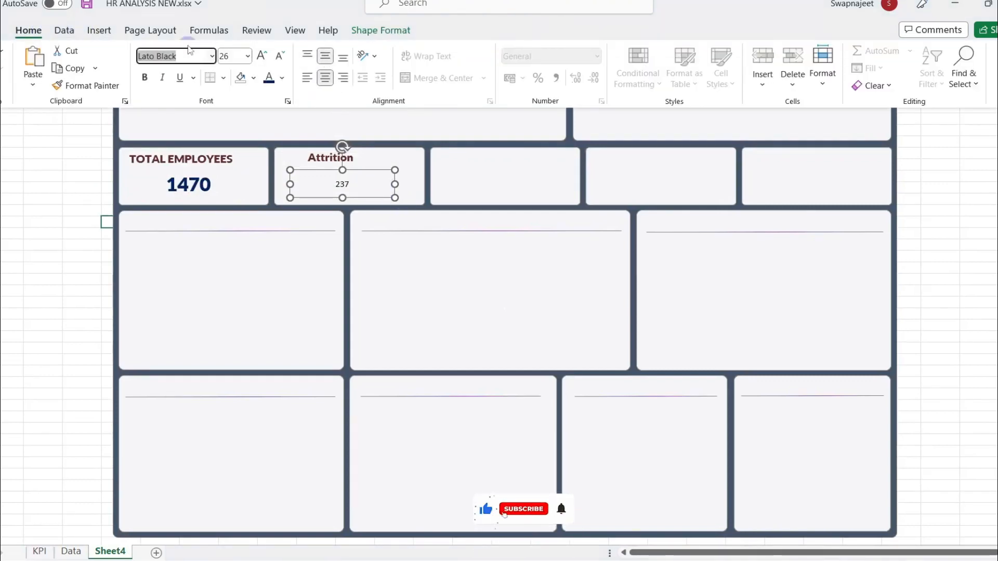
{"action": "type", "text": "Lat"}
{"action": "key", "text": "Return"}
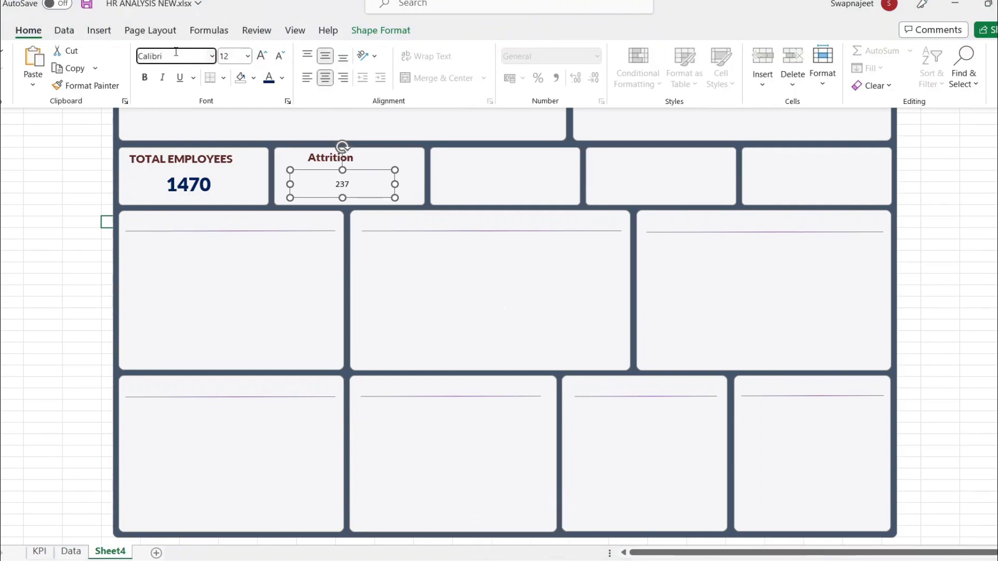
{"action": "double_click", "coordinate": [154, 54]}
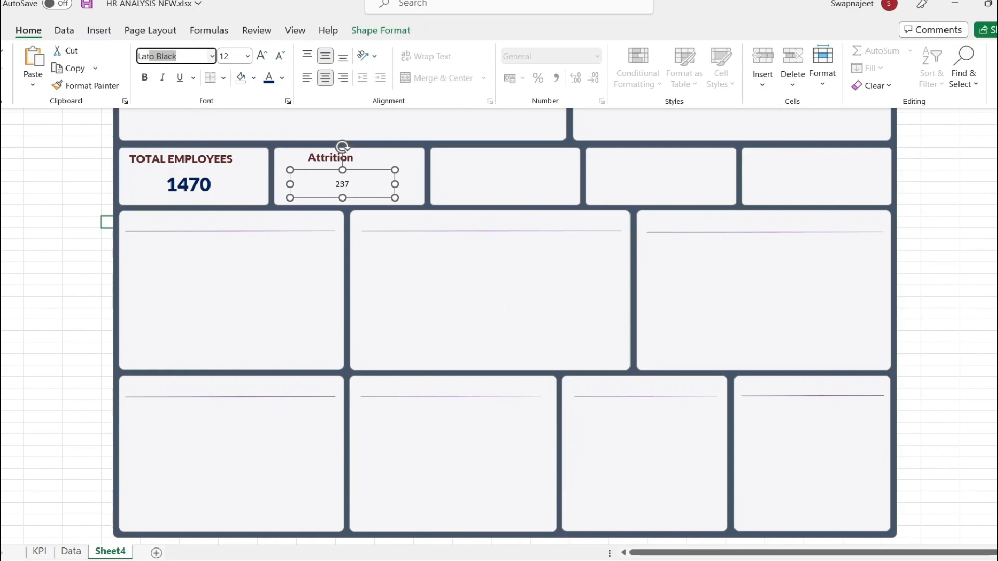
{"action": "key", "text": "Tab"}
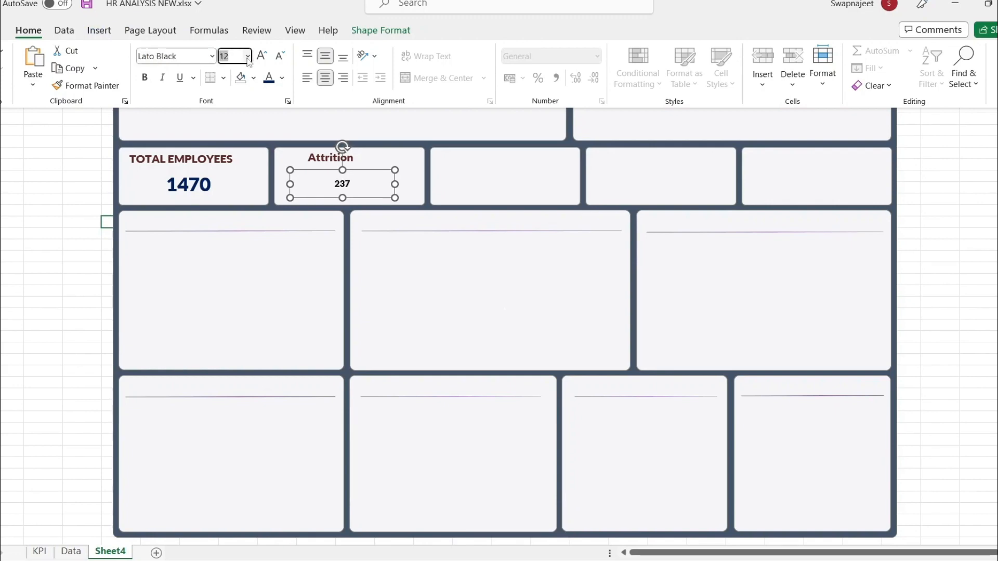
{"action": "type", "text": "26"}
{"action": "key", "text": "Return"}
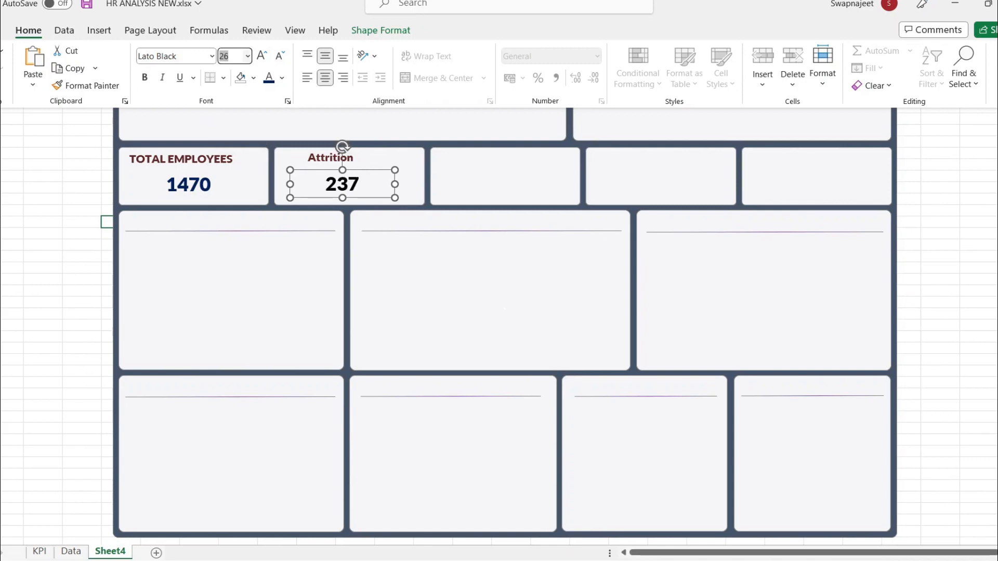
Duplicate the first card's label and value text boxes into the third card.
{"action": "left_click", "coordinate": [327, 156]}
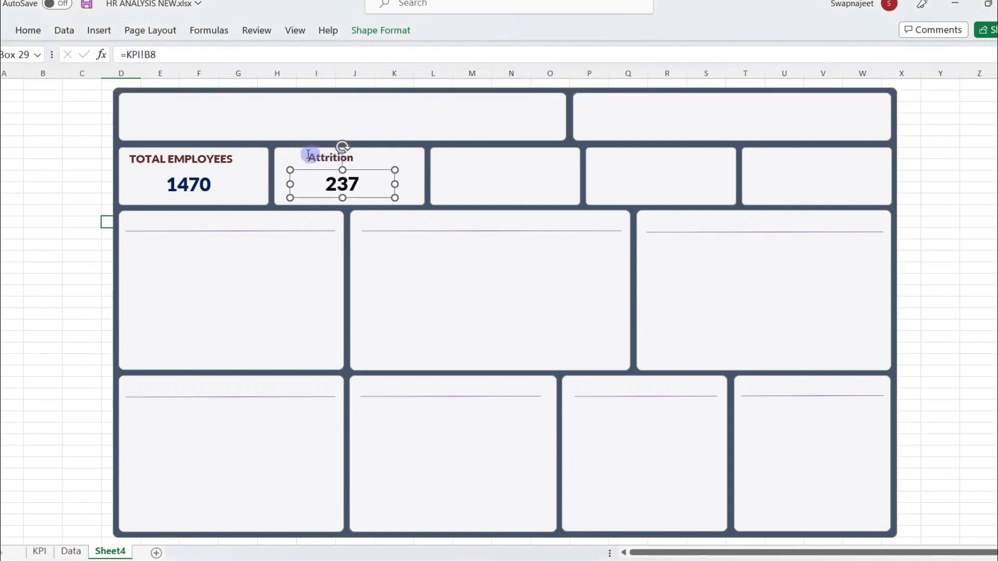
{"action": "left_click", "coordinate": [58, 198]}
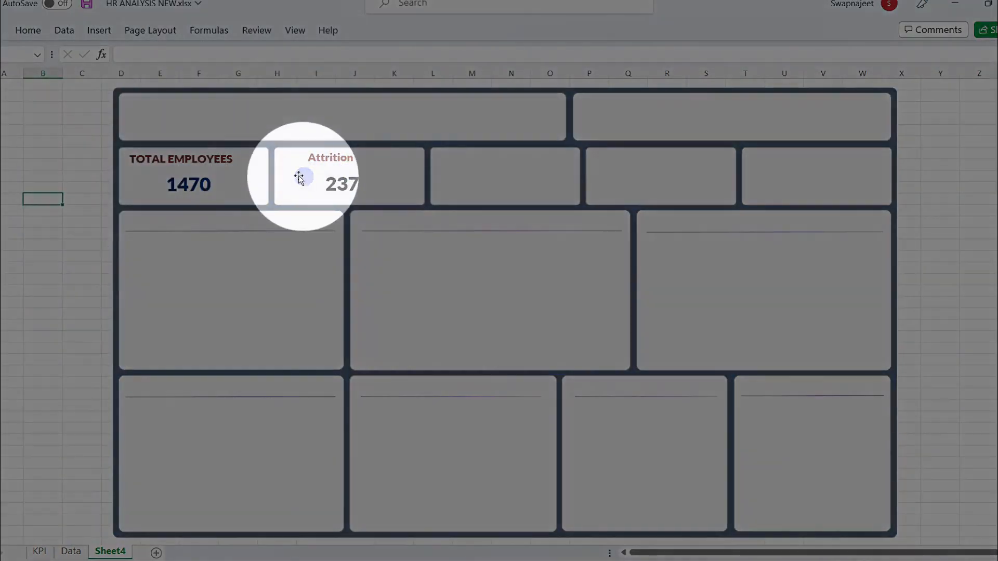
{"action": "left_click", "coordinate": [282, 178]}
{"action": "left_click", "coordinate": [341, 157]}
{"action": "left_click", "coordinate": [204, 164]}
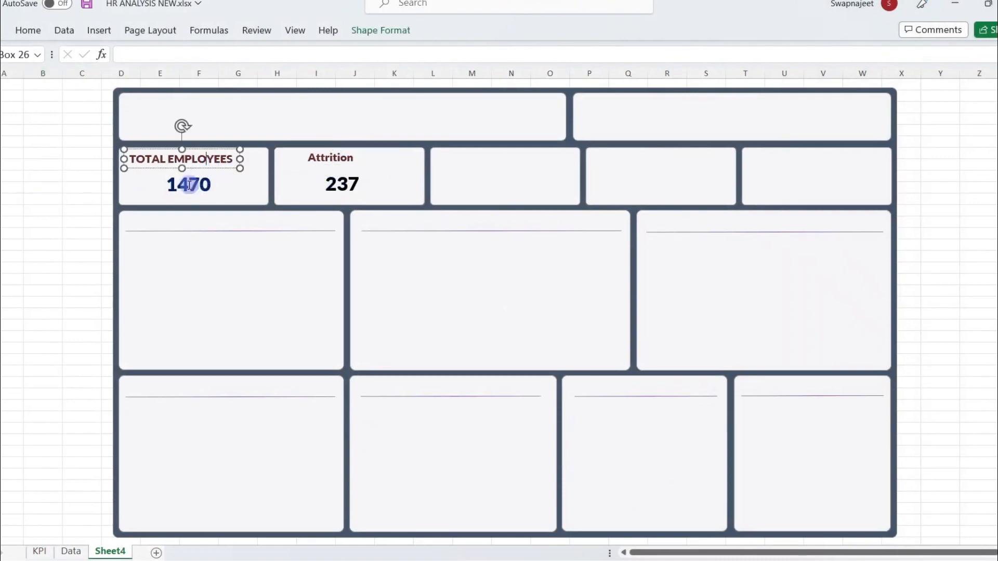
{"action": "left_click", "coordinate": [245, 160]}
{"action": "left_click", "coordinate": [190, 193], "text": "ctrl"}
{"action": "left_click_drag", "start_coordinate": [191, 191], "coordinate": [500, 179]}
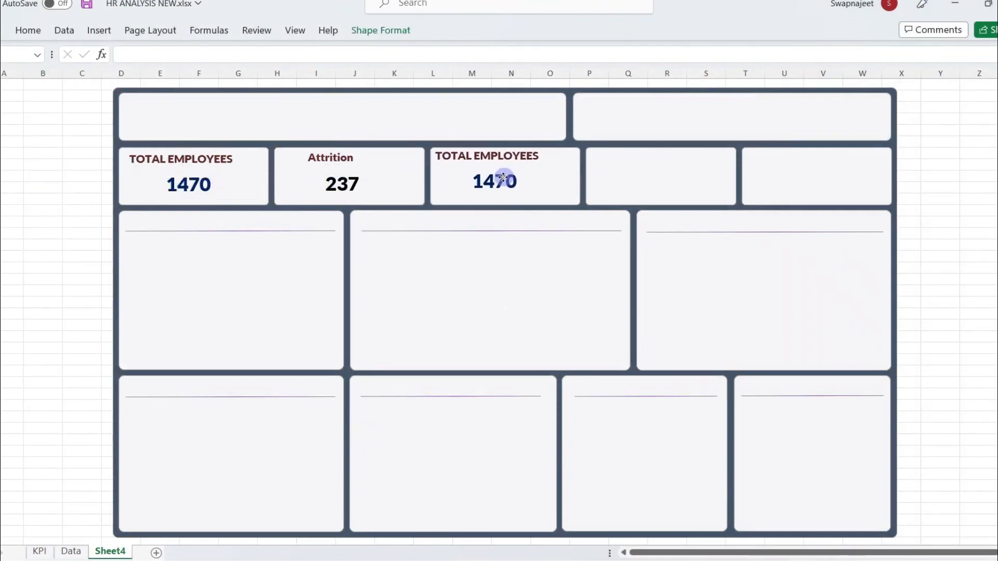
Change the second card's label to ATTRITION, check the HR Analytics workbook's label style, and retype the first card's label as Total Employees.
{"action": "double_click", "coordinate": [335, 157]}
{"action": "type", "text": "ATT"}
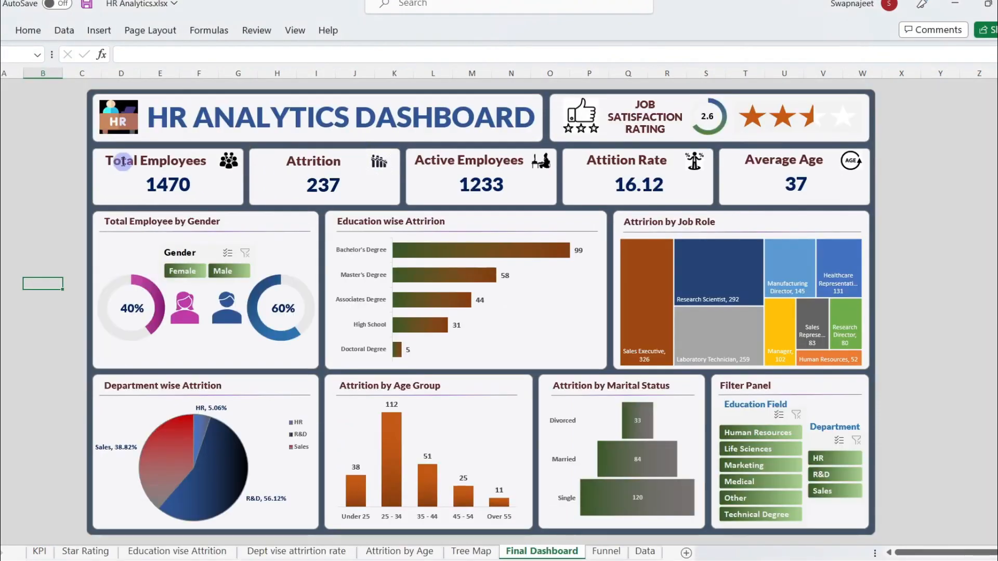
{"action": "double_click", "coordinate": [143, 158]}
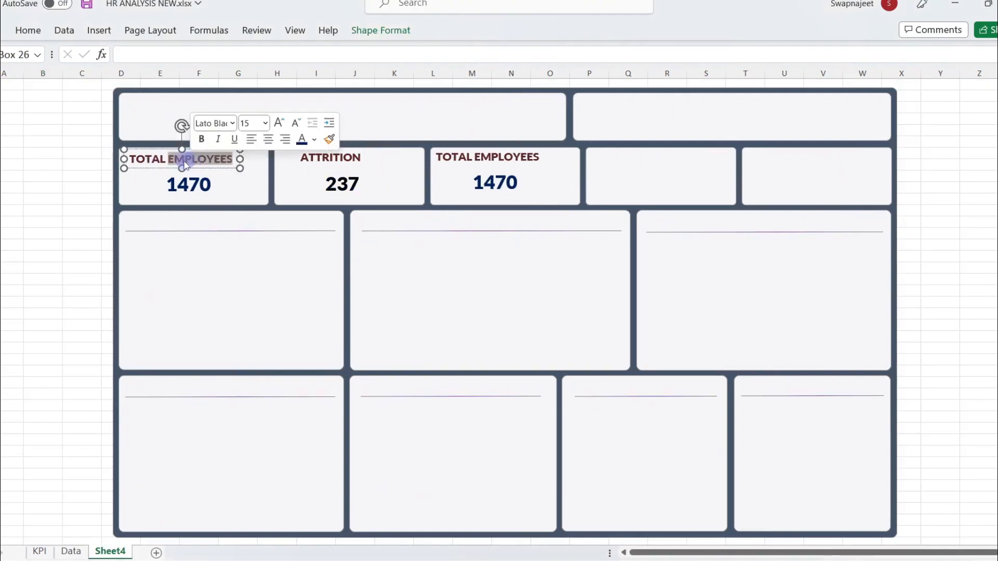
{"action": "type", "text": "Total EMPLOYEES"}
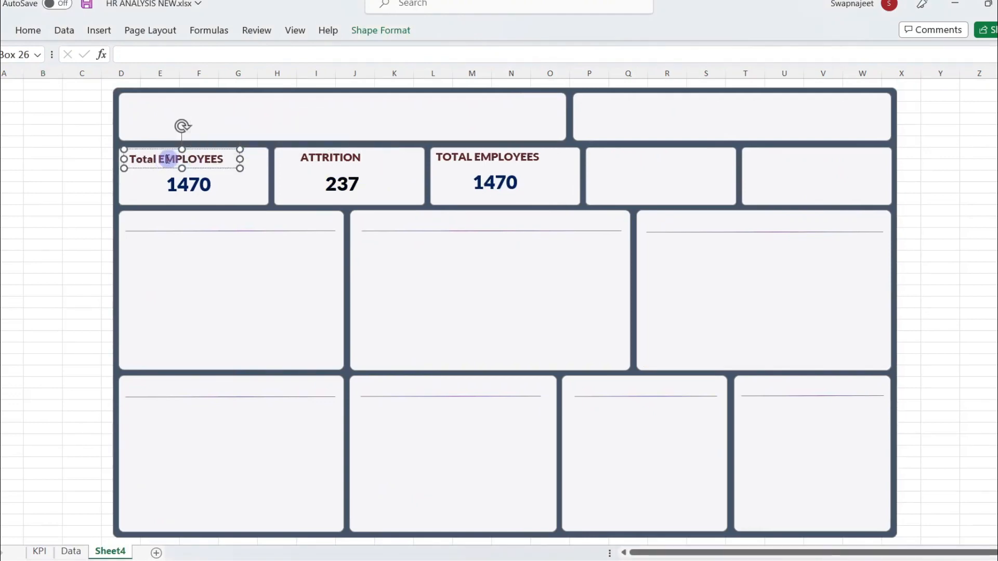
{"action": "left_click_drag", "start_coordinate": [165, 160], "coordinate": [225, 159]}
{"action": "type", "text": "Employees"}
Retype the second card's label as Attrition and the third card's label as Total Employees.
{"action": "left_click", "coordinate": [330, 159]}
{"action": "double_click", "coordinate": [329, 158]}
{"action": "type", "text": "Attriro"}
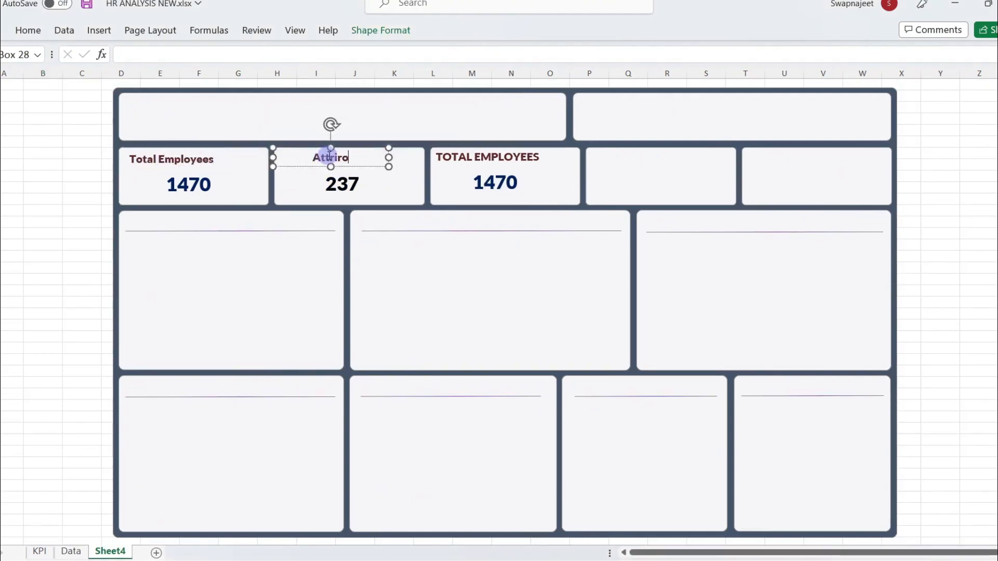
{"action": "triple_click", "coordinate": [453, 156]}
{"action": "type", "text": "Total Employees"}
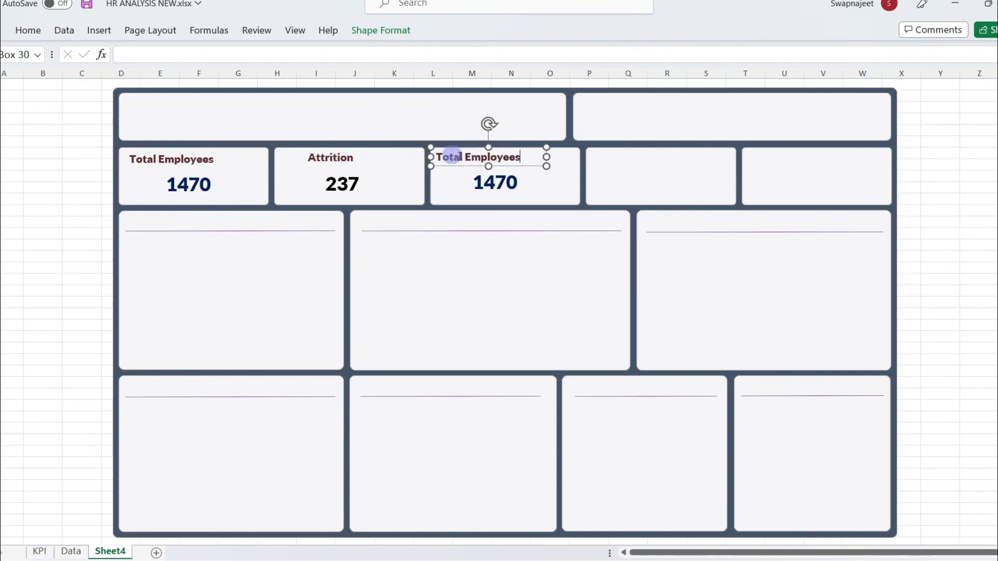
Increase the font size of the labels in the first three cards by one step each.
{"action": "left_click", "coordinate": [195, 159]}
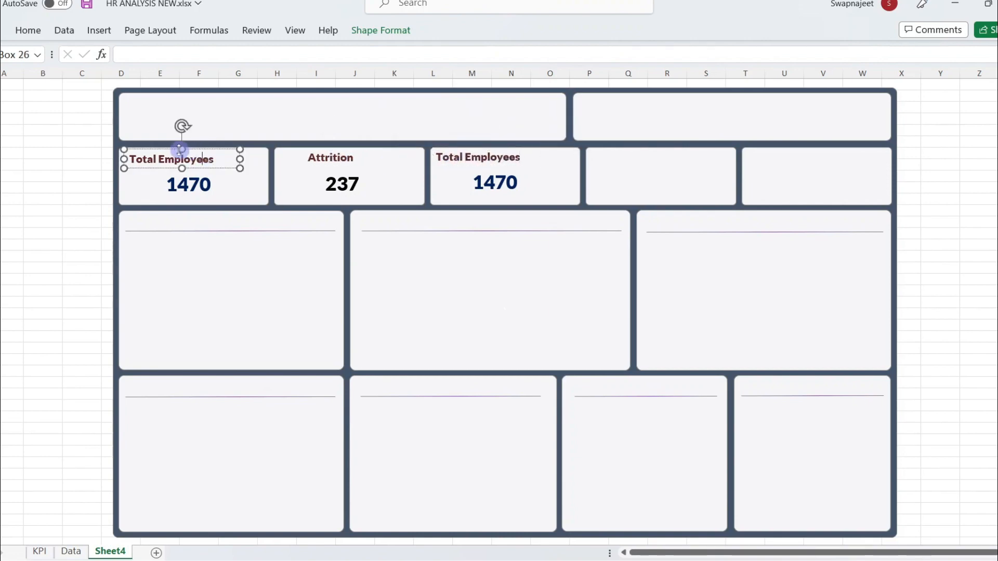
{"action": "left_click", "coordinate": [180, 150]}
{"action": "left_click", "coordinate": [28, 30]}
{"action": "left_click", "coordinate": [263, 57]}
{"action": "left_click", "coordinate": [311, 157]}
{"action": "left_click", "coordinate": [28, 30]}
{"action": "left_click", "coordinate": [262, 56]}
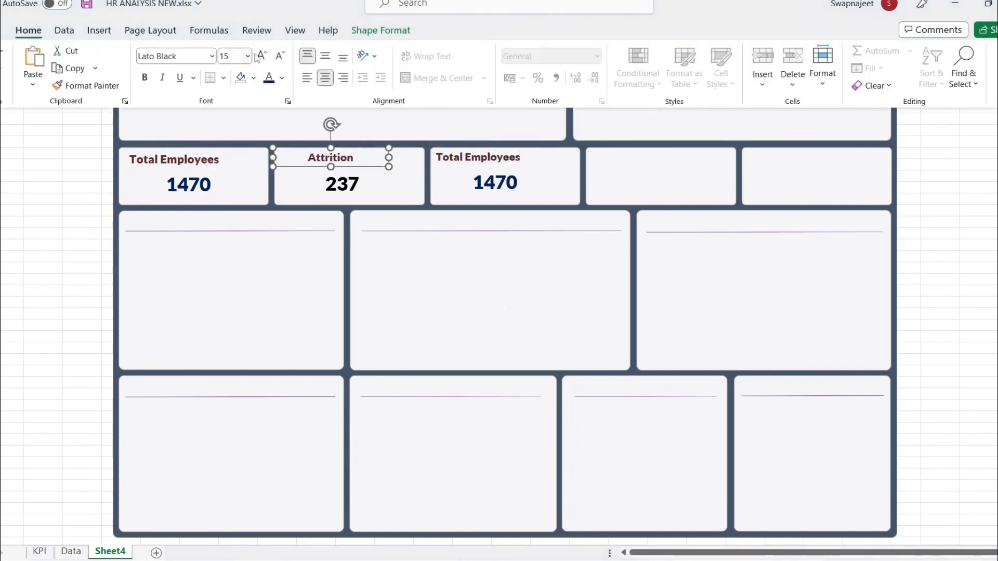
{"action": "left_click", "coordinate": [452, 159]}
{"action": "left_click", "coordinate": [28, 30]}
{"action": "left_click", "coordinate": [262, 57]}
{"action": "left_click", "coordinate": [44, 221]}
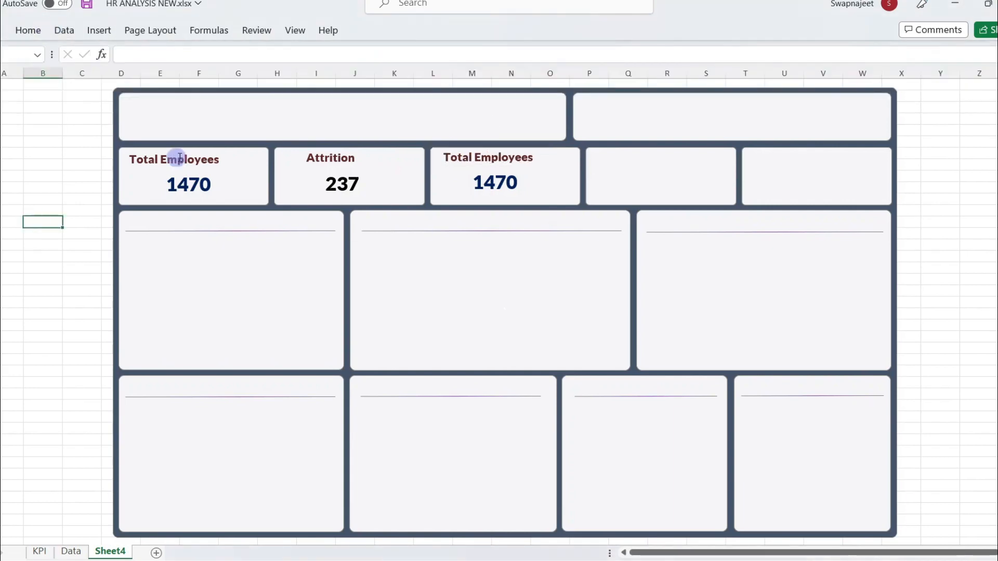
Center the first card's Total Employees label horizontally and vertically in its text box.
{"action": "left_click", "coordinate": [168, 149]}
{"action": "left_click", "coordinate": [28, 30]}
{"action": "left_click", "coordinate": [325, 56]}
{"action": "left_click", "coordinate": [325, 77]}
{"action": "left_click", "coordinate": [105, 192]}
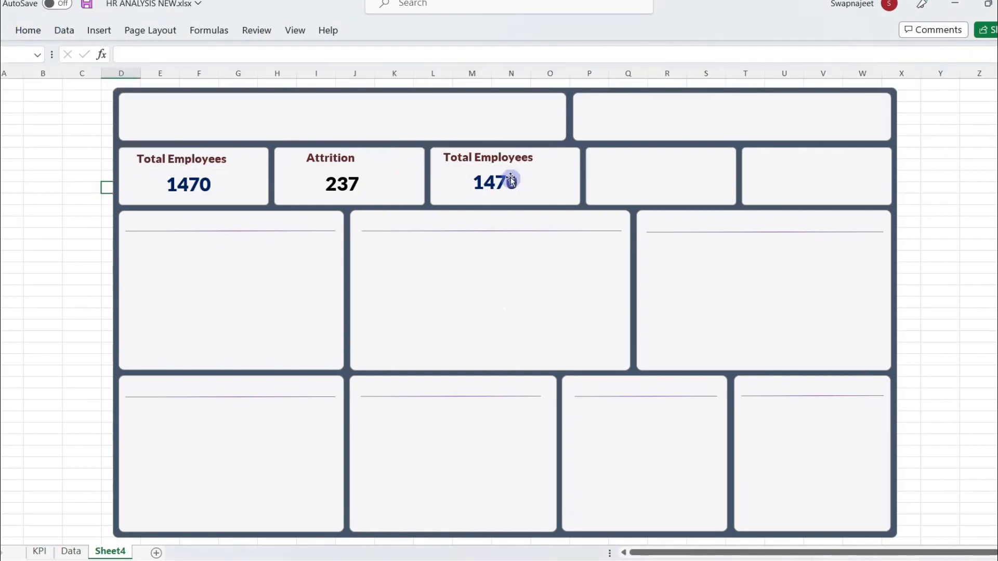
Shift the second and third cards' values slightly right and link the third card's value to cell D8 of the KPI sheet.
{"action": "left_click_drag", "start_coordinate": [496, 182], "coordinate": [506, 184]}
{"action": "left_click", "coordinate": [343, 185]}
{"action": "left_click", "coordinate": [511, 182]}
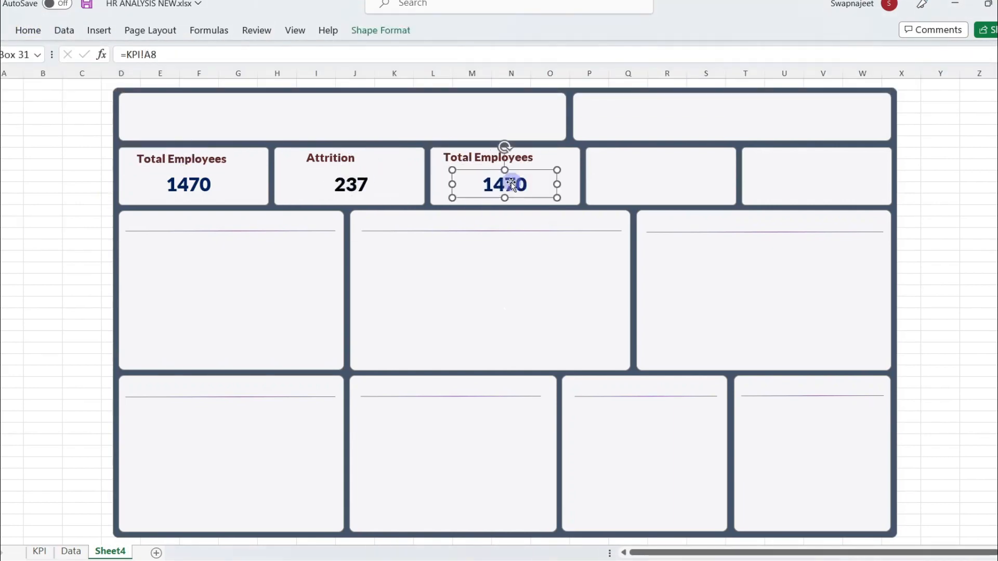
{"action": "double_click", "coordinate": [147, 54]}
{"action": "left_click", "coordinate": [40, 551]}
{"action": "left_click", "coordinate": [401, 189]}
{"action": "key", "text": "Return"}
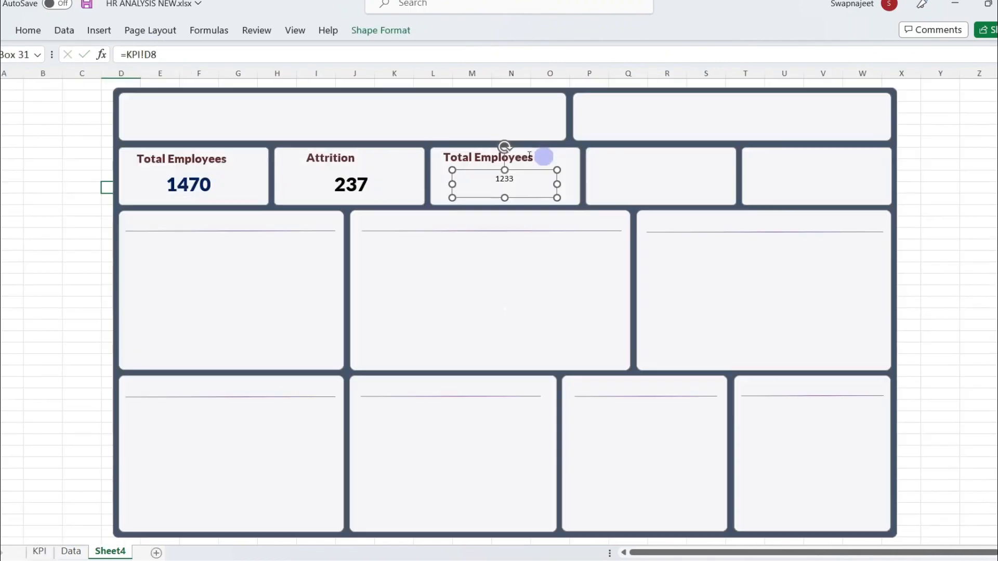
Change the third card's label to Active Employees.
{"action": "double_click", "coordinate": [460, 157]}
{"action": "type", "text": "Active"}
{"action": "left_click", "coordinate": [514, 183]}
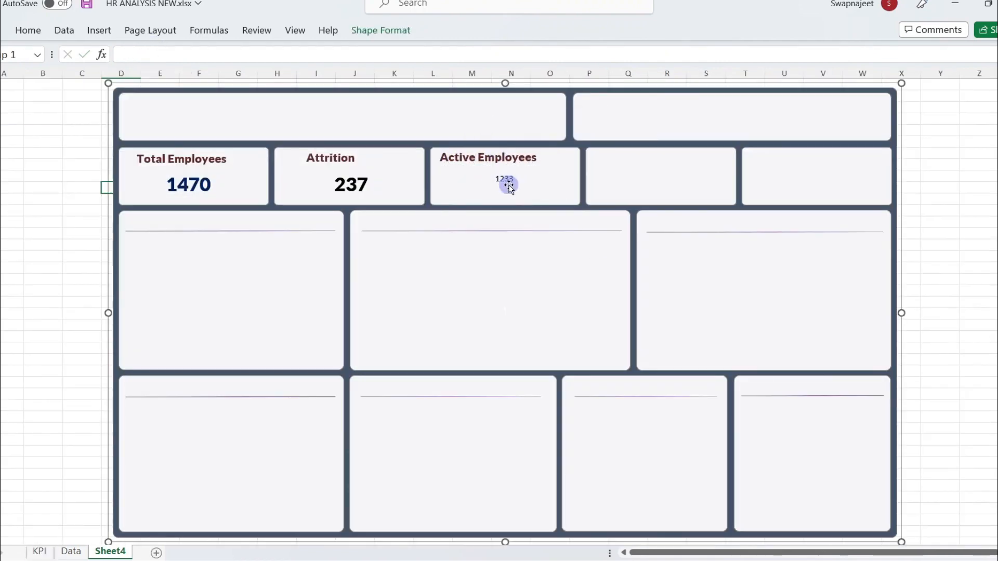
Format the Active Employees value in 26-point Lato Black with the dark blue font color.
{"action": "left_click", "coordinate": [29, 30]}
{"action": "key", "text": "Return"}
{"action": "left_click", "coordinate": [174, 56]}
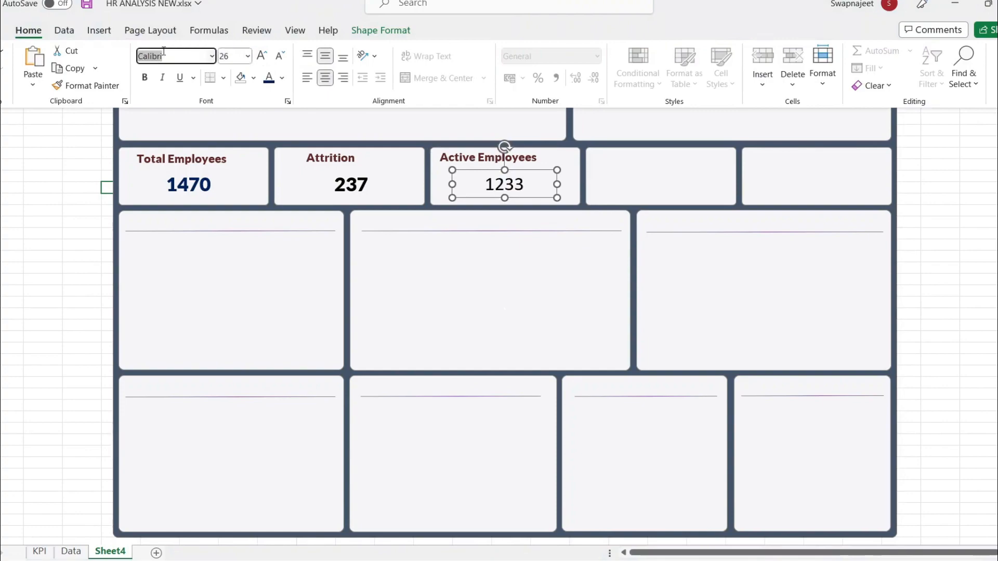
{"action": "type", "text": "Lato Black"}
{"action": "key", "text": "Return"}
{"action": "left_click", "coordinate": [269, 78]}
Recolor the Attrition card's value in the same dark blue.
{"action": "left_click", "coordinate": [349, 182]}
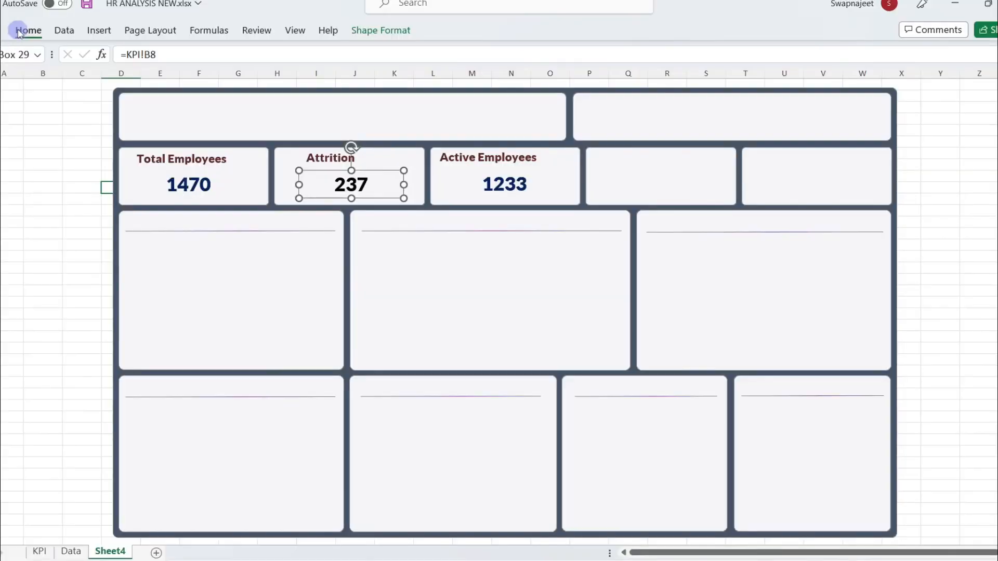
{"action": "left_click", "coordinate": [26, 30]}
{"action": "left_click", "coordinate": [269, 78]}
{"action": "left_click", "coordinate": [28, 30]}
Duplicate the Active Employees label and value into the fourth card and change the label to Attrition Rate.
{"action": "left_click", "coordinate": [497, 164]}
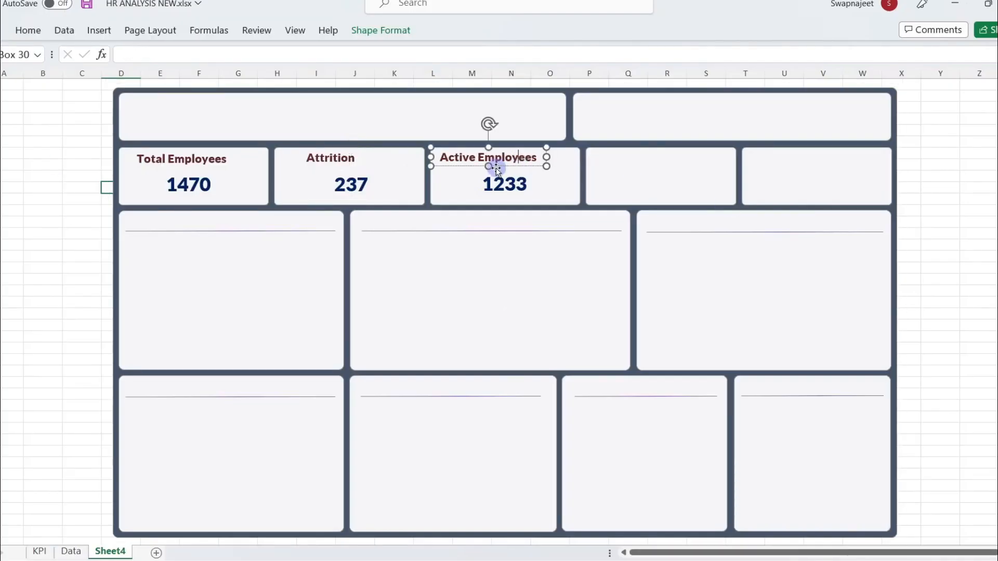
{"action": "left_click", "coordinate": [498, 190], "text": "ctrl"}
{"action": "key", "text": "ctrl+d"}
{"action": "left_click_drag", "start_coordinate": [509, 194], "coordinate": [667, 186]}
{"action": "triple_click", "coordinate": [639, 164]}
{"action": "type", "text": "Attrition Rate"}
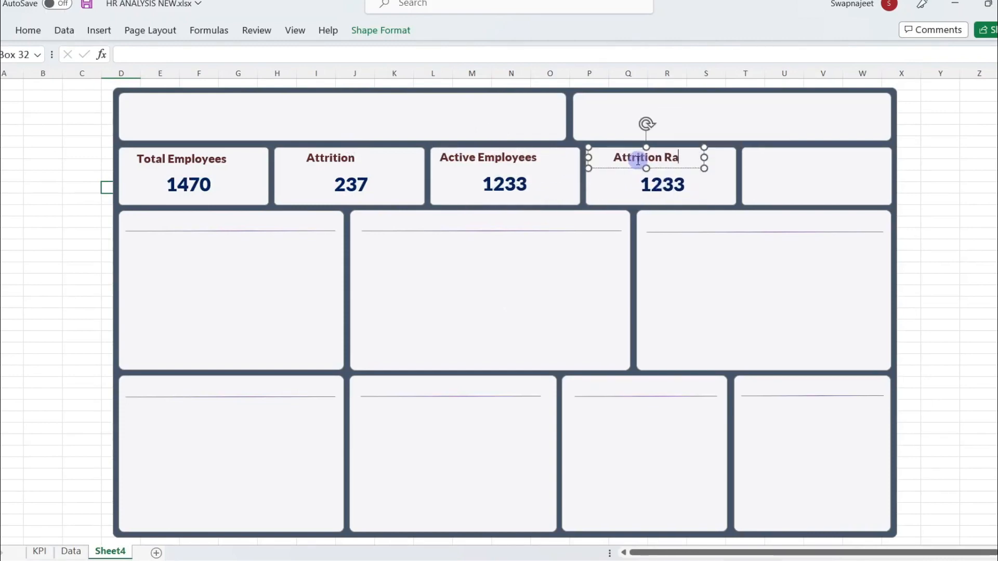
Link the Attrition Rate card's value to cell E8 of the KPI sheet.
{"action": "left_click", "coordinate": [648, 182]}
{"action": "left_click", "coordinate": [137, 54]}
{"action": "type", "text": "=K"}
{"action": "left_click", "coordinate": [40, 551]}
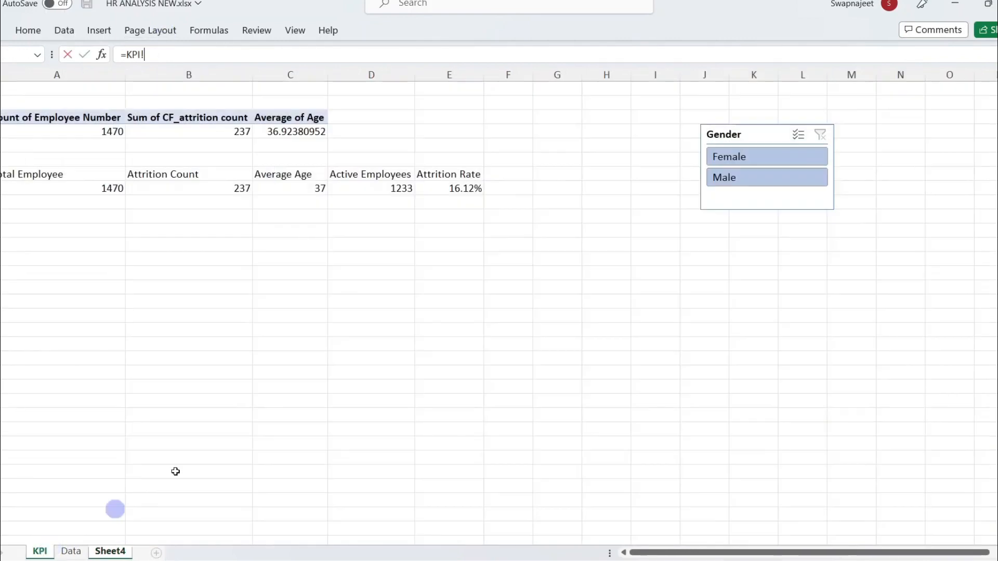
{"action": "left_click", "coordinate": [445, 186]}
{"action": "key", "text": "Return"}
Format the Attrition Rate value in 26-point Lato Black with the dark blue font color.
{"action": "left_click", "coordinate": [34, 39]}
{"action": "left_click", "coordinate": [139, 55]}
{"action": "type", "text": "latCalibri"}
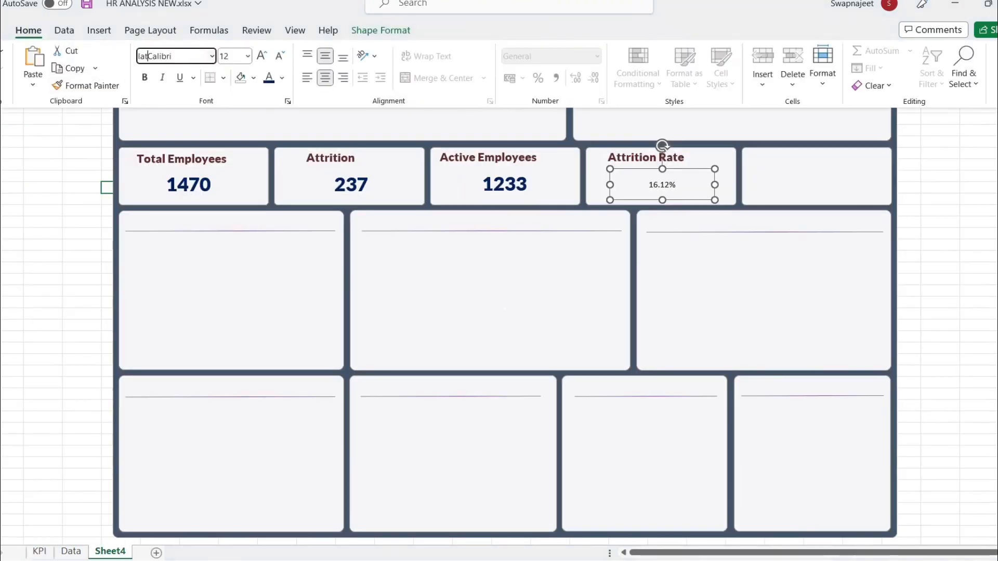
{"action": "type", "text": "Lato Black"}
{"action": "key", "text": "Return"}
{"action": "left_click", "coordinate": [237, 56]}
{"action": "type", "text": "28"}
{"action": "key", "text": "Return"}
{"action": "left_click", "coordinate": [271, 80]}
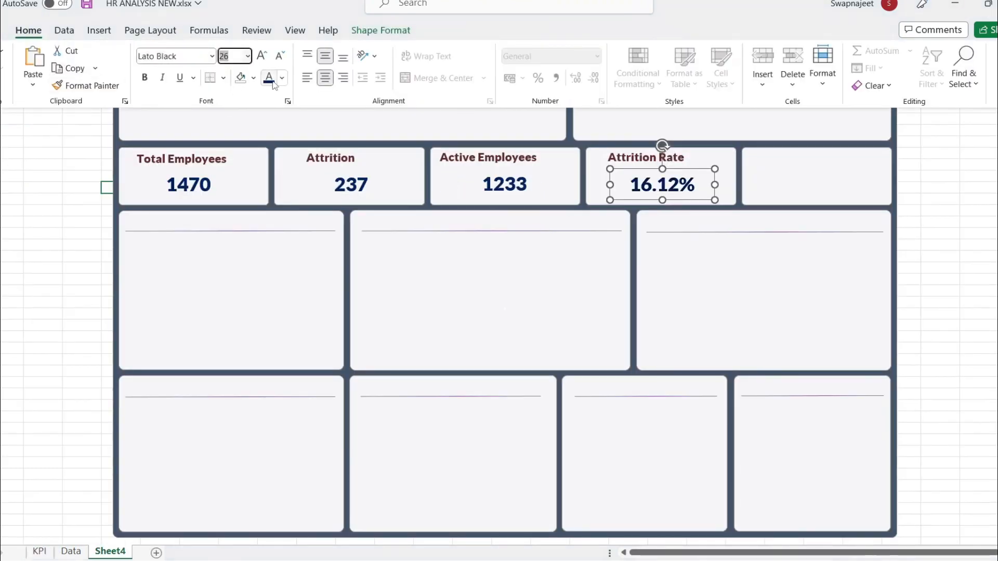
Duplicate the Active Employees label and value into the fifth card and change the label to Average Age.
{"action": "left_click", "coordinate": [792, 184]}
{"action": "left_click", "coordinate": [645, 160]}
{"action": "left_click", "coordinate": [519, 166]}
{"action": "left_click", "coordinate": [512, 182], "text": "ctrl"}
{"action": "key", "text": "ctrl+d"}
{"action": "left_click_drag", "start_coordinate": [636, 189], "coordinate": [792, 188]}
{"action": "left_click", "coordinate": [792, 165]}
{"action": "triple_click", "coordinate": [775, 156]}
{"action": "type", "text": "Av"}
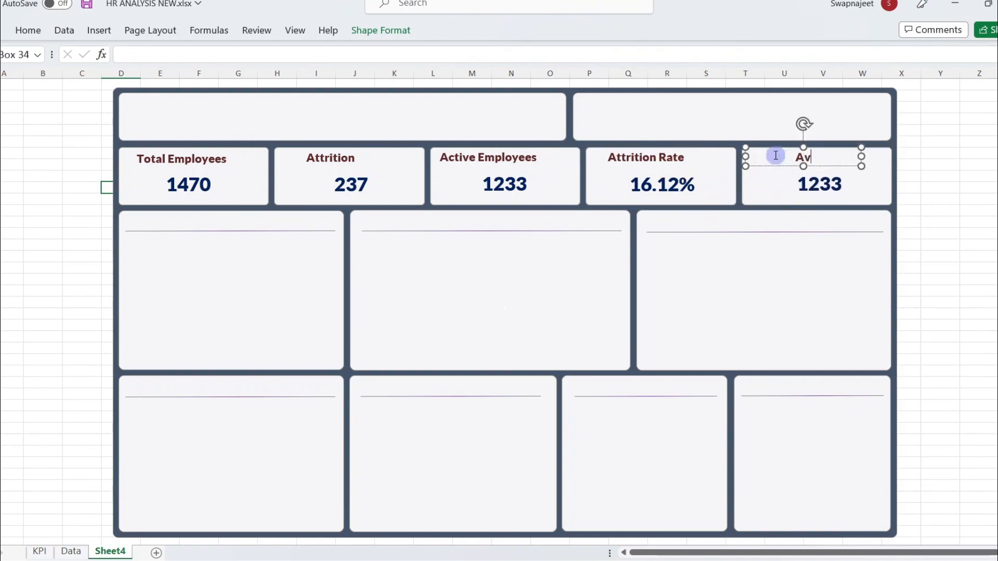
{"action": "type", "text": "erage Age"}
Link the Average Age card's value to cell C8 of the KPI sheet.
{"action": "left_click", "coordinate": [814, 186]}
{"action": "triple_click", "coordinate": [133, 54]}
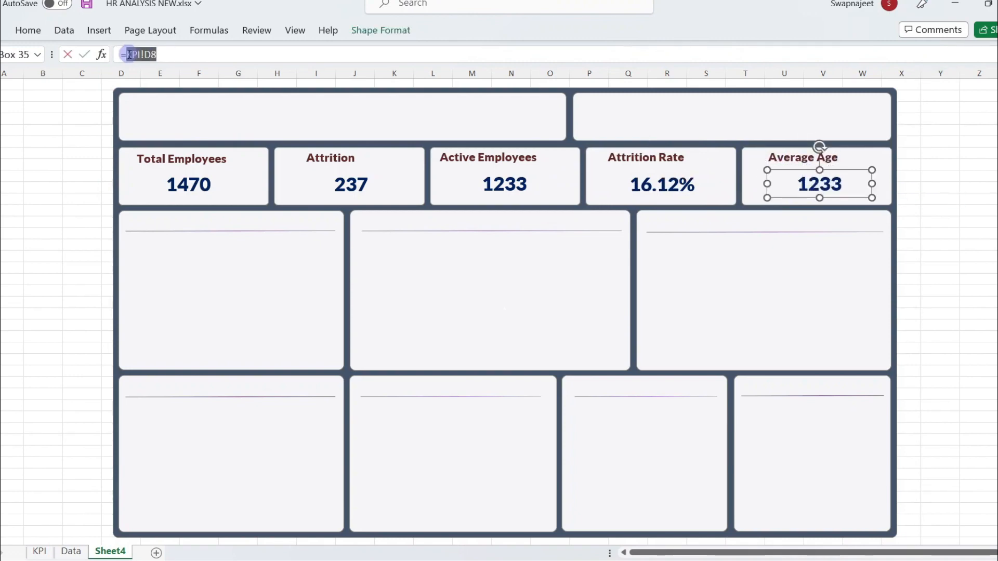
{"action": "type", "text": "="}
{"action": "left_click", "coordinate": [40, 550]}
{"action": "left_click", "coordinate": [305, 192]}
{"action": "key", "text": "Return"}
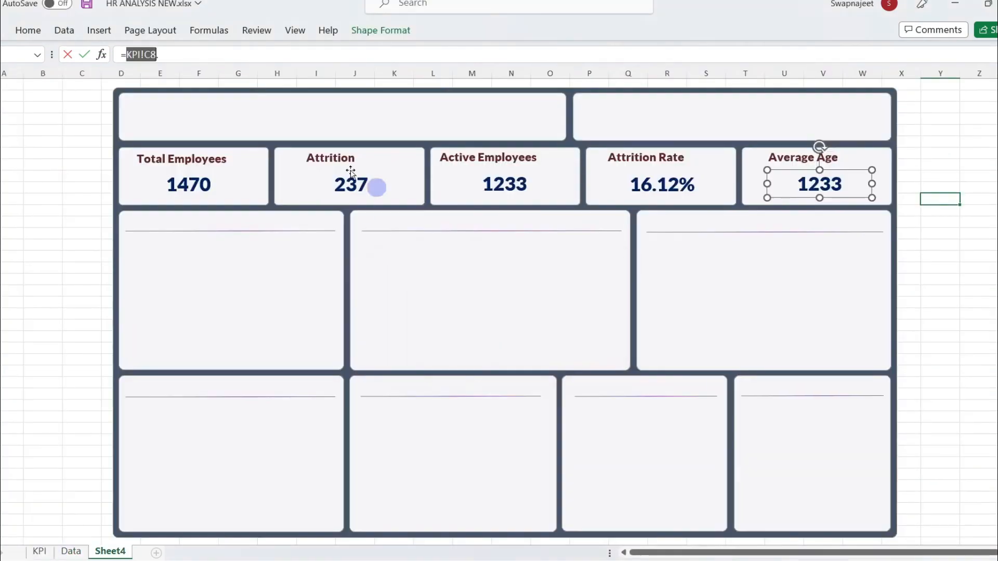
{"action": "left_click", "coordinate": [40, 551]}
{"action": "left_click", "coordinate": [305, 192]}
{"action": "key", "text": "Return"}
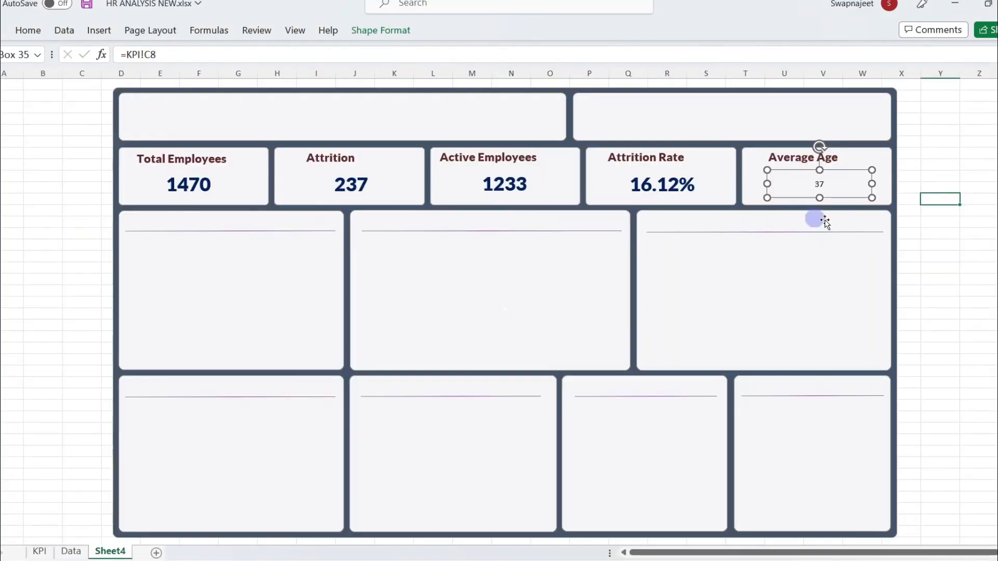
Format the Average Age value in dark blue Lato Black, enlarged to match the other cards' values.
{"action": "left_click", "coordinate": [27, 32]}
{"action": "left_click", "coordinate": [189, 56]}
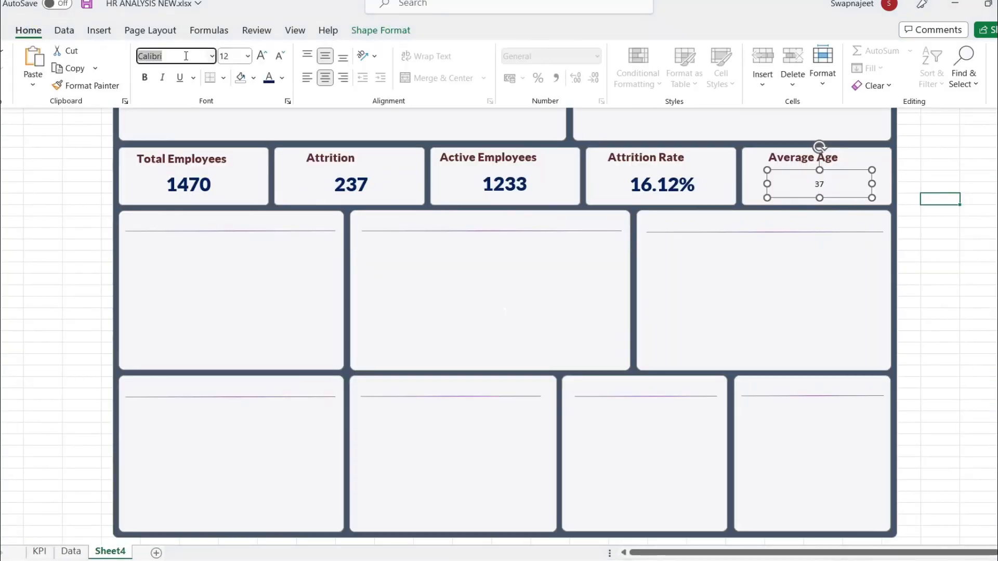
{"action": "type", "text": "Lato Black"}
{"action": "key", "text": "Return"}
{"action": "left_click", "coordinate": [228, 56]}
{"action": "type", "text": "24"}
{"action": "key", "text": "Return"}
{"action": "left_click", "coordinate": [269, 78]}
{"action": "left_click", "coordinate": [955, 271]}
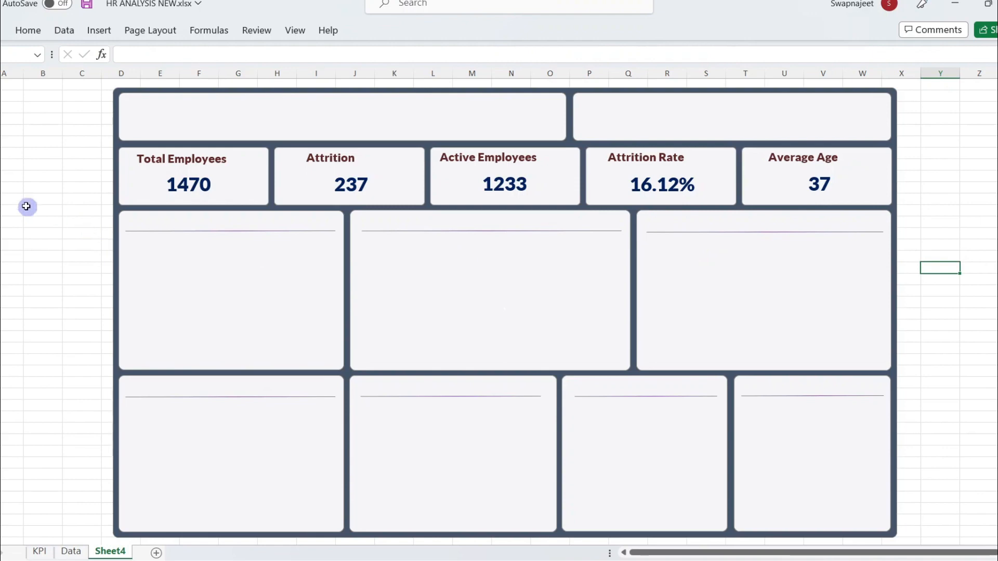
Hide the gridlines on Sheet4 and fill all of its cells with light gray.
{"action": "left_click", "coordinate": [289, 32]}
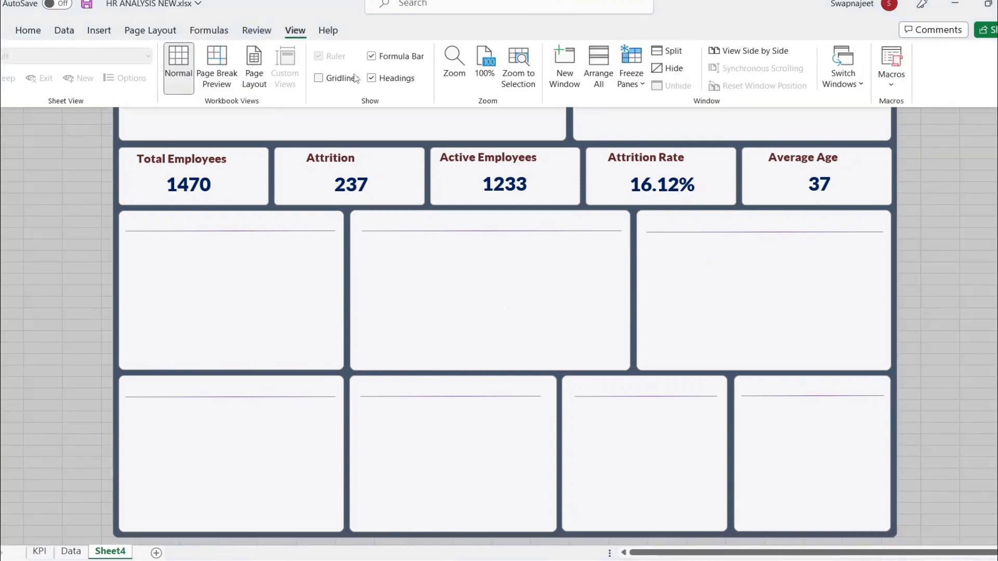
{"action": "left_click", "coordinate": [7, 30]}
{"action": "left_click", "coordinate": [15, 35]}
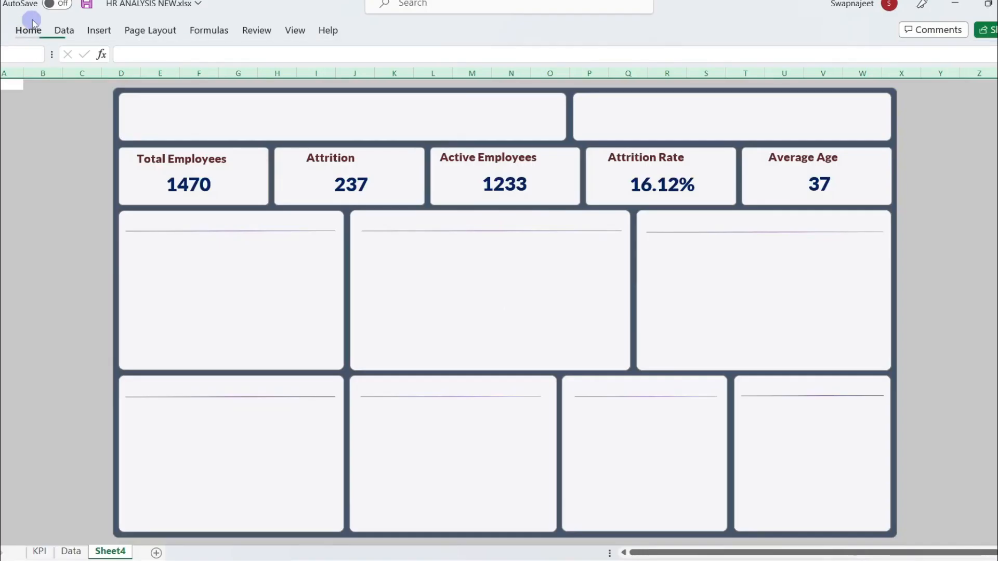
{"action": "left_click", "coordinate": [28, 30]}
{"action": "left_click", "coordinate": [254, 78]}
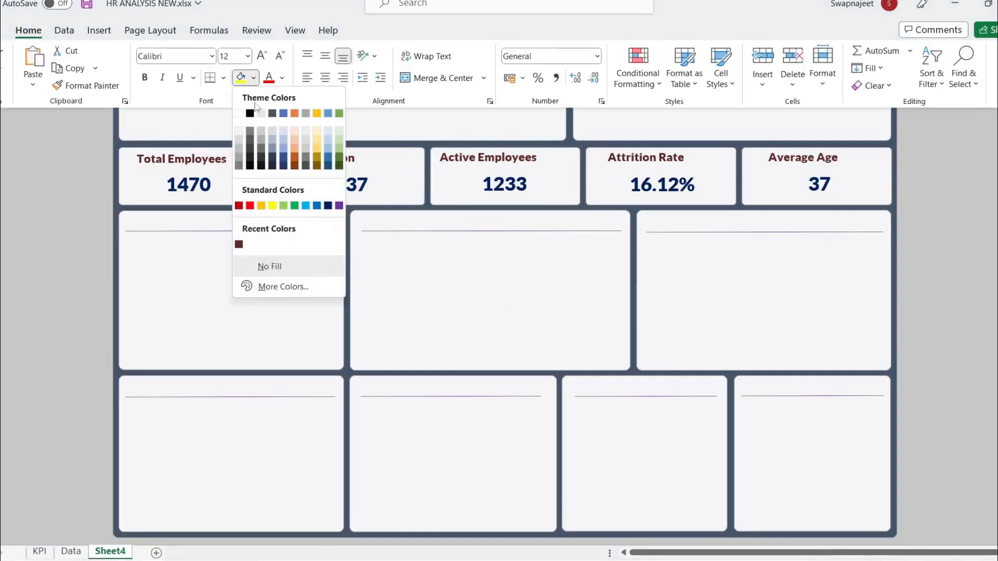
{"action": "left_click", "coordinate": [29, 226]}
{"action": "left_click", "coordinate": [30, 226]}
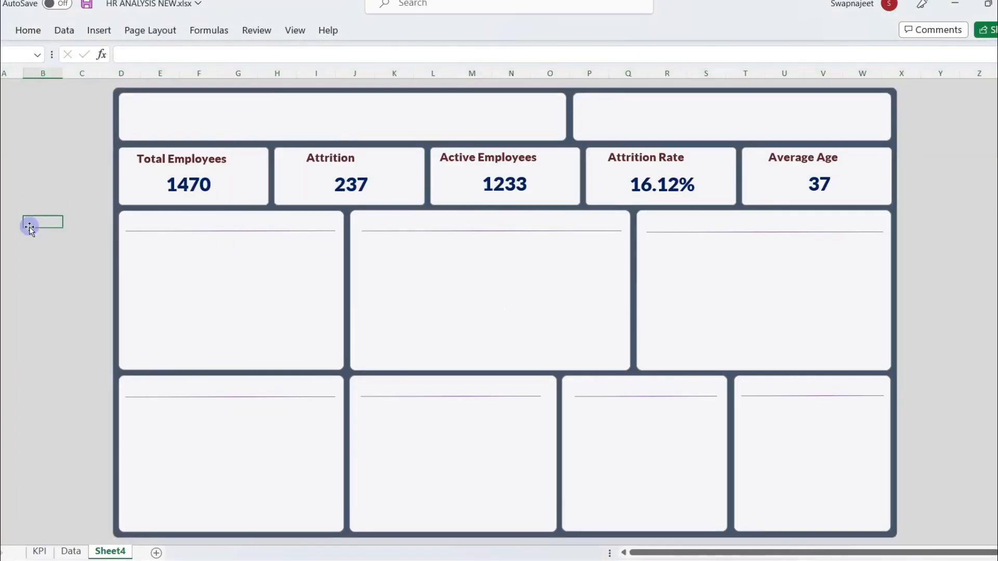
{"action": "scroll", "coordinate": [987, 242], "scroll_direction": "down", "scroll_amount": 3}
{"action": "scroll", "coordinate": [988, 241], "scroll_direction": "up", "scroll_amount": 3}
{"action": "left_click", "coordinate": [255, 119]}
{"action": "left_click_drag", "start_coordinate": [254, 119], "coordinate": [255, 118]}
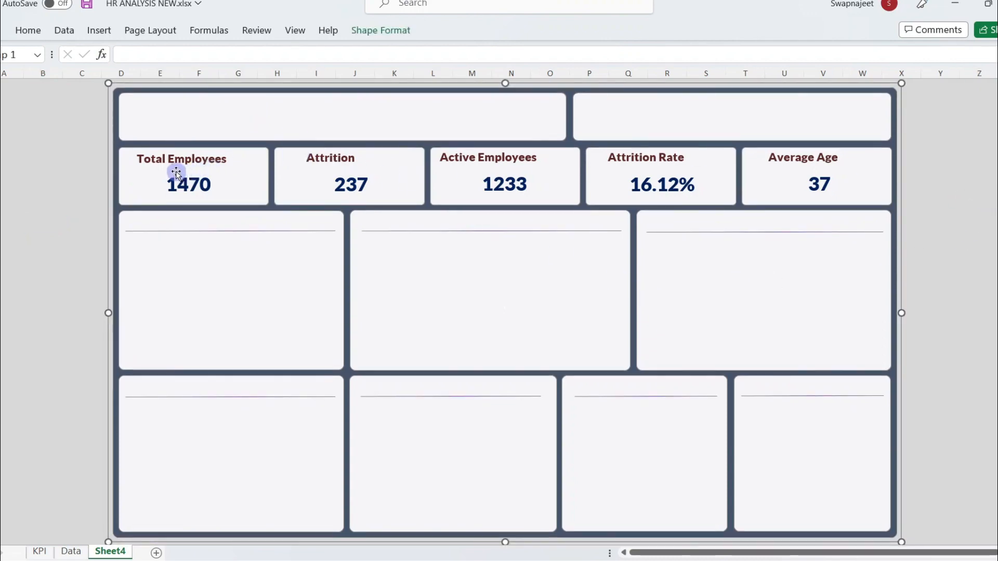
{"action": "left_click", "coordinate": [64, 290]}
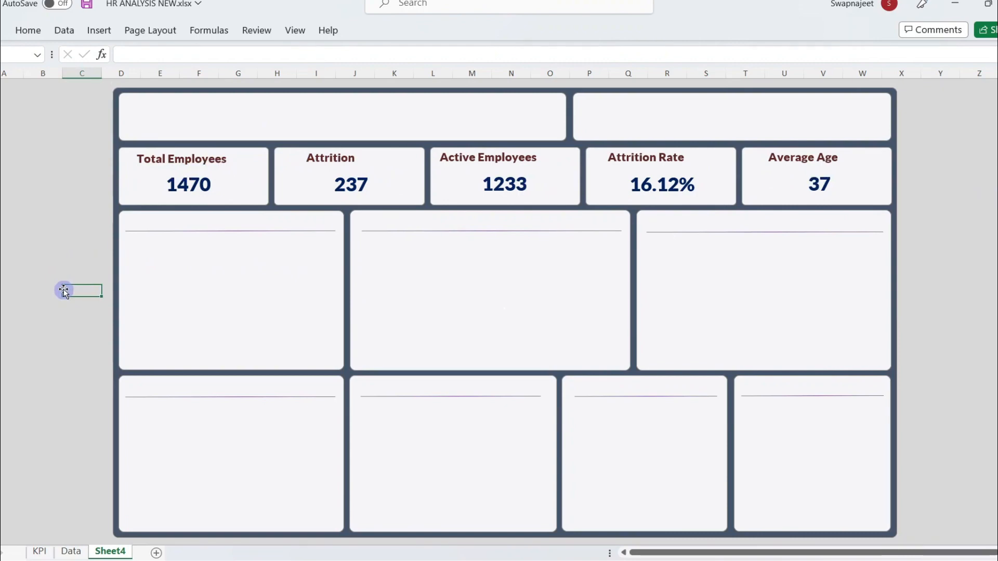
{"action": "left_click", "coordinate": [46, 339]}
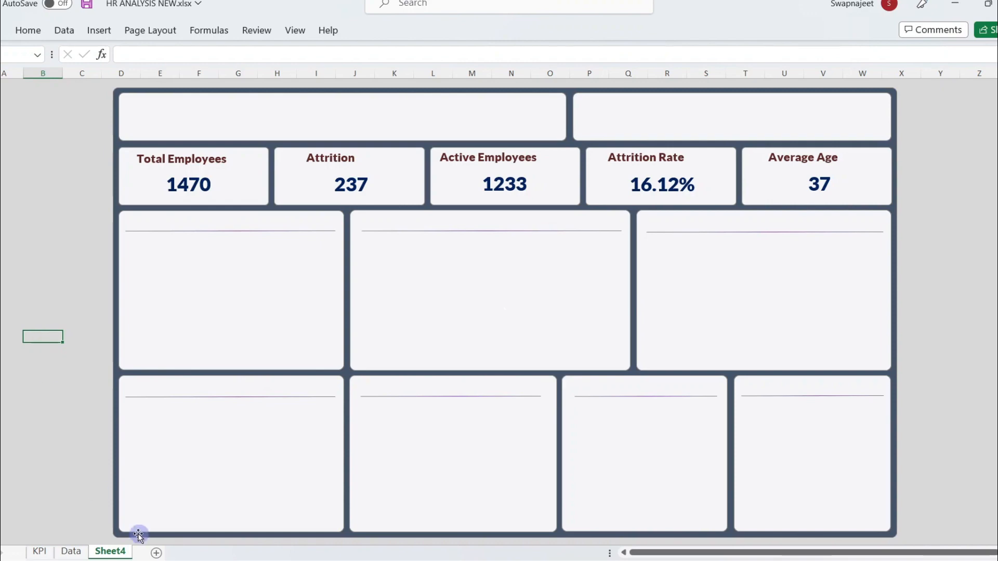
Switch to the HR Analytics Excel folder, open download.png and copy the image.
{"action": "mouse_move", "coordinate": [420, 558]}
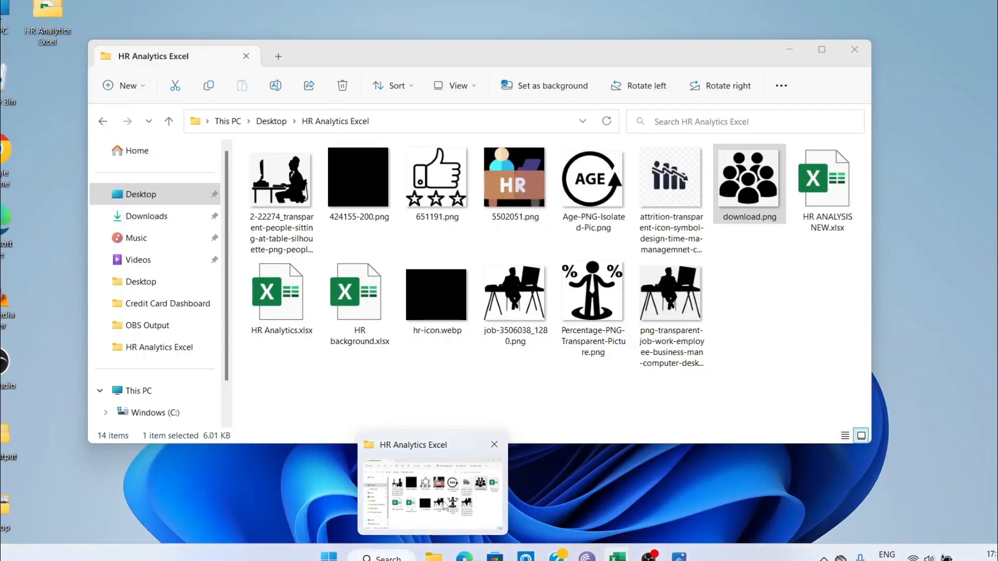
{"action": "left_click", "coordinate": [444, 504]}
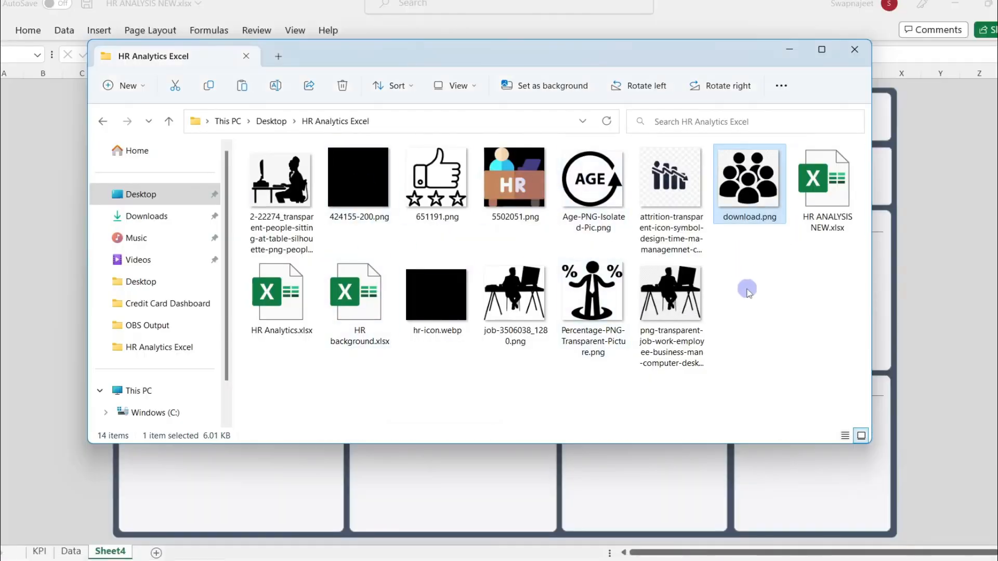
{"action": "double_click", "coordinate": [733, 191]}
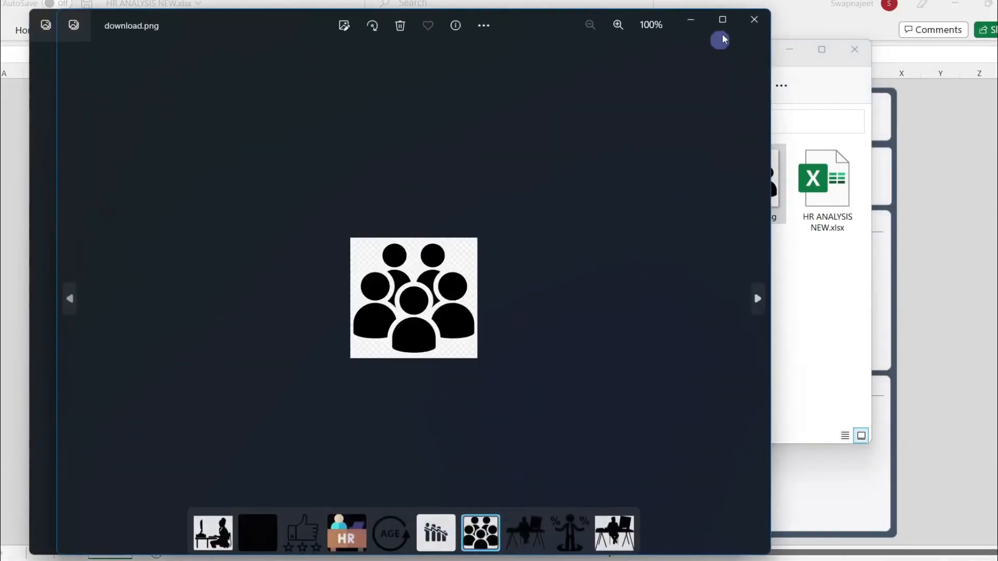
{"action": "right_click", "coordinate": [429, 284]}
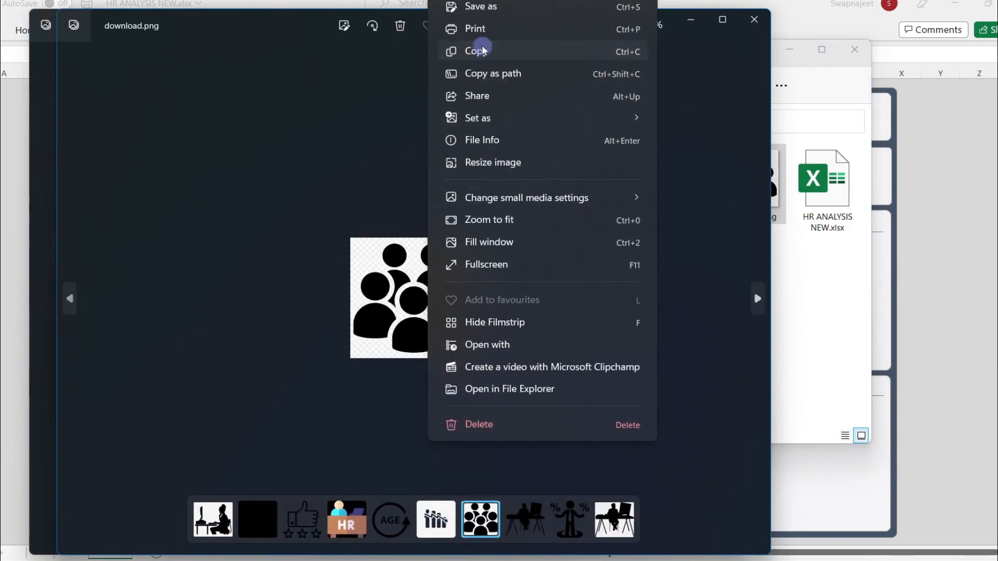
{"action": "left_click", "coordinate": [492, 48]}
{"action": "right_click", "coordinate": [444, 272]}
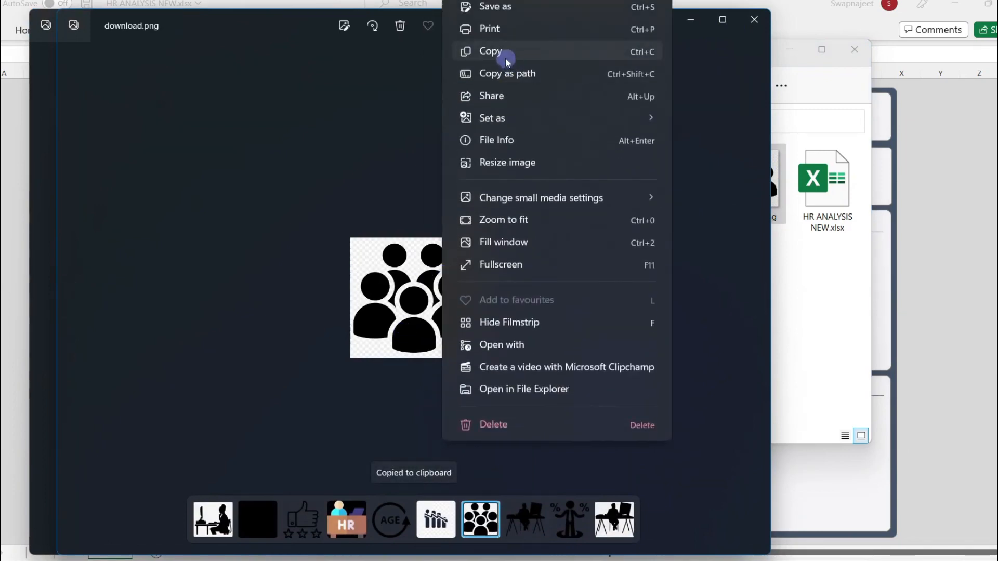
{"action": "left_click", "coordinate": [497, 49]}
Paste the people icon into Sheet4, shrink it and place it beside the Total Employees label.
{"action": "left_click", "coordinate": [15, 253]}
{"action": "key", "text": "ctrl+v"}
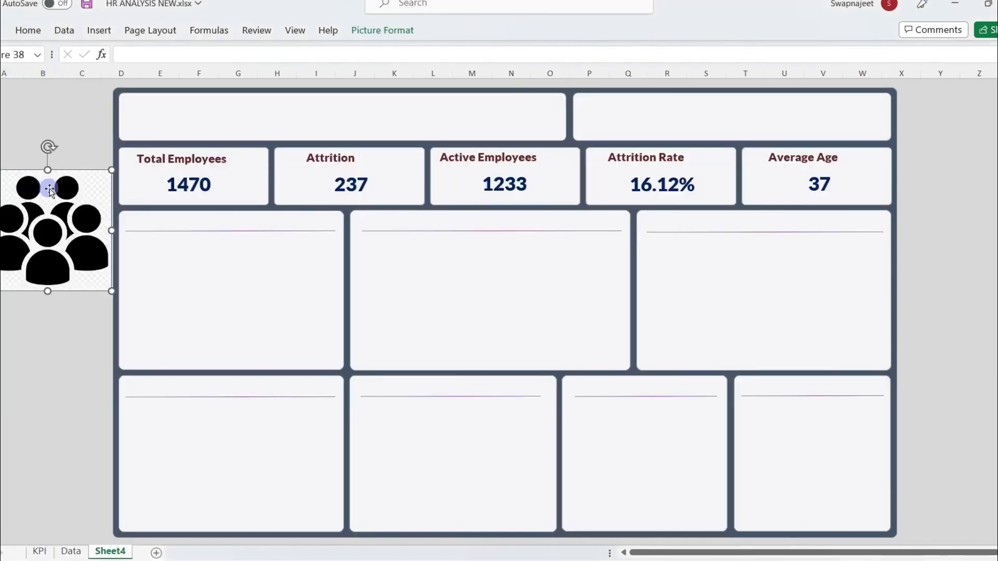
{"action": "left_click_drag", "start_coordinate": [0, 170], "coordinate": [252, 157]}
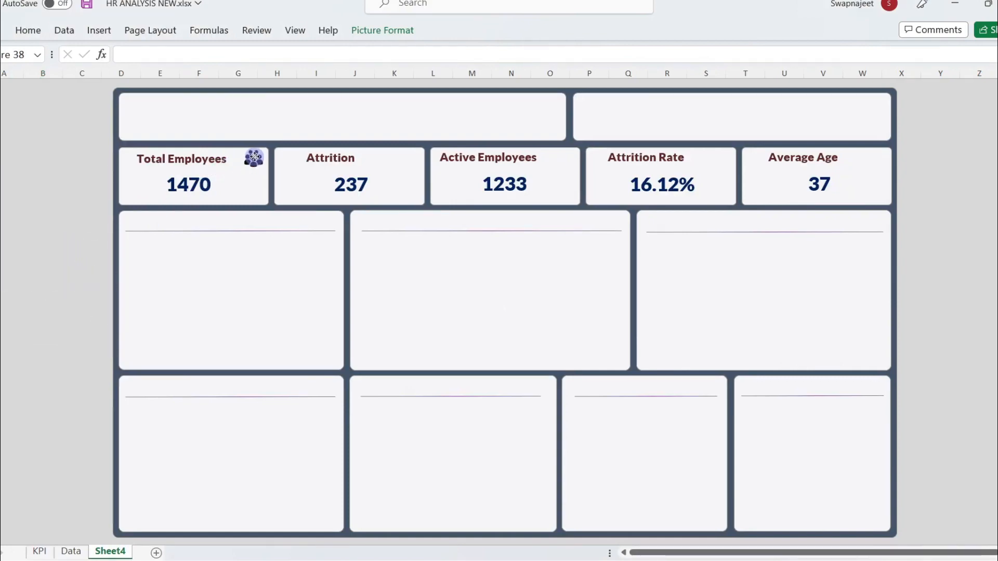
{"action": "left_click", "coordinate": [115, 193]}
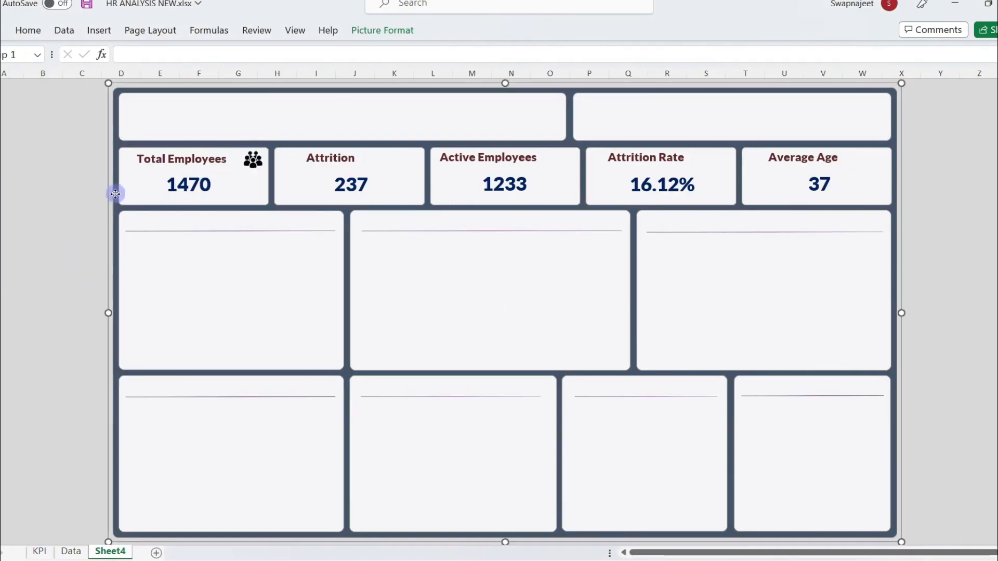
{"action": "left_click", "coordinate": [58, 224]}
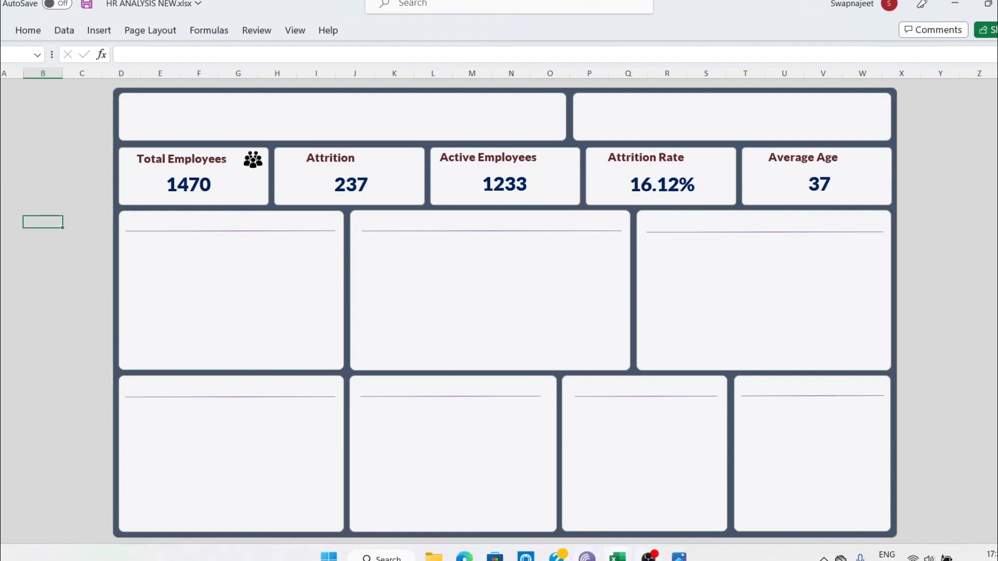
Switch to the image viewer and copy the picture of the person sitting at a computer desk.
{"action": "left_click", "coordinate": [679, 557]}
{"action": "left_click", "coordinate": [643, 494]}
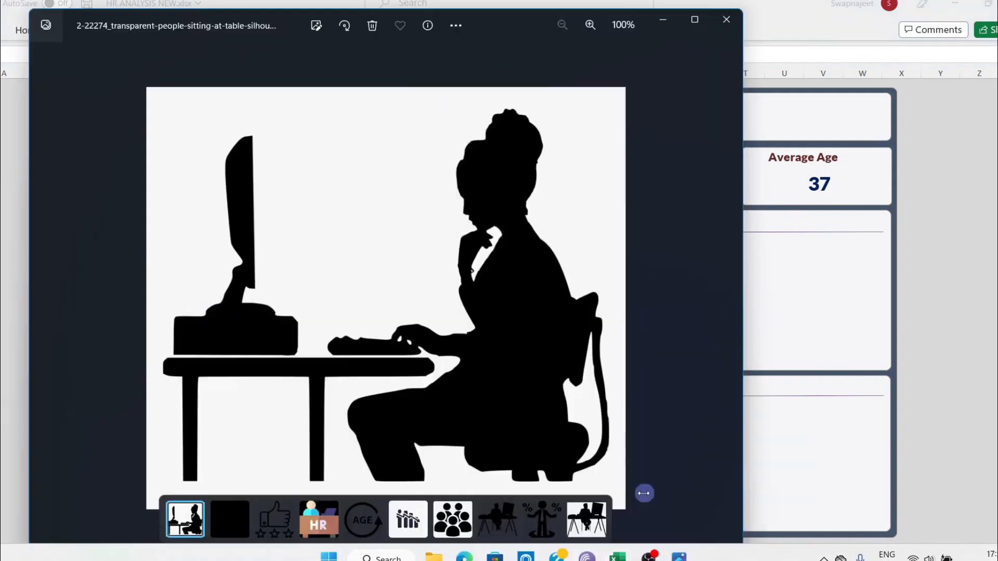
{"action": "right_click", "coordinate": [457, 176]}
{"action": "left_click", "coordinate": [506, 51]}
Paste the desk worker icon into Sheet4, shrink it and place it beside the Active Employees label.
{"action": "left_click", "coordinate": [22, 162]}
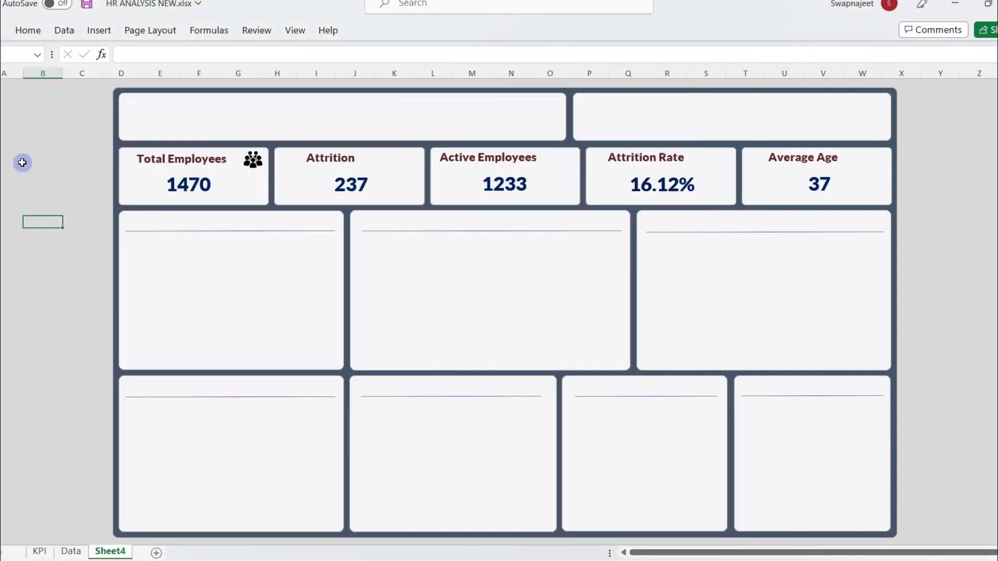
{"action": "key", "text": "ctrl+v"}
{"action": "left_click_drag", "start_coordinate": [18, 168], "coordinate": [564, 160]}
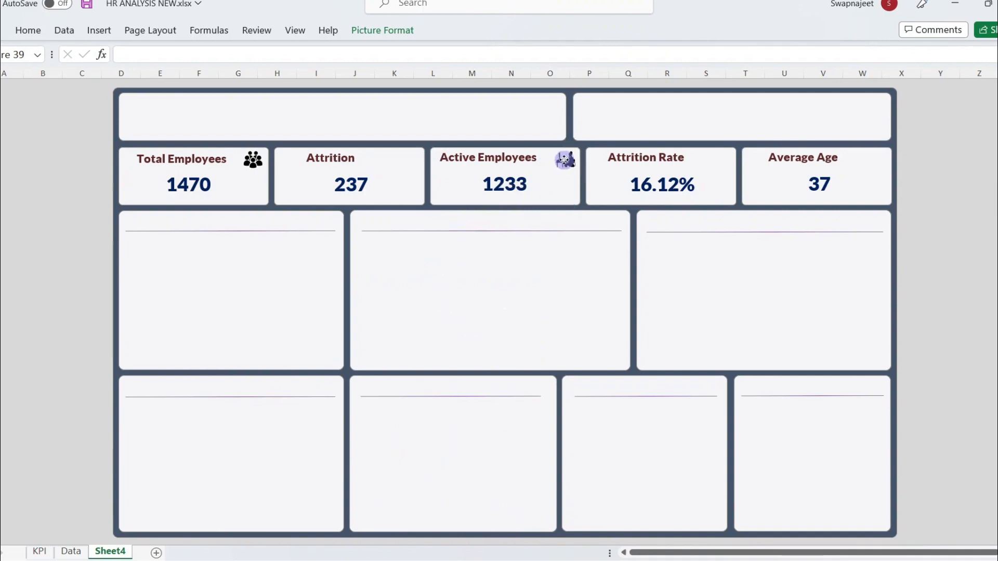
{"action": "left_click", "coordinate": [9, 233]}
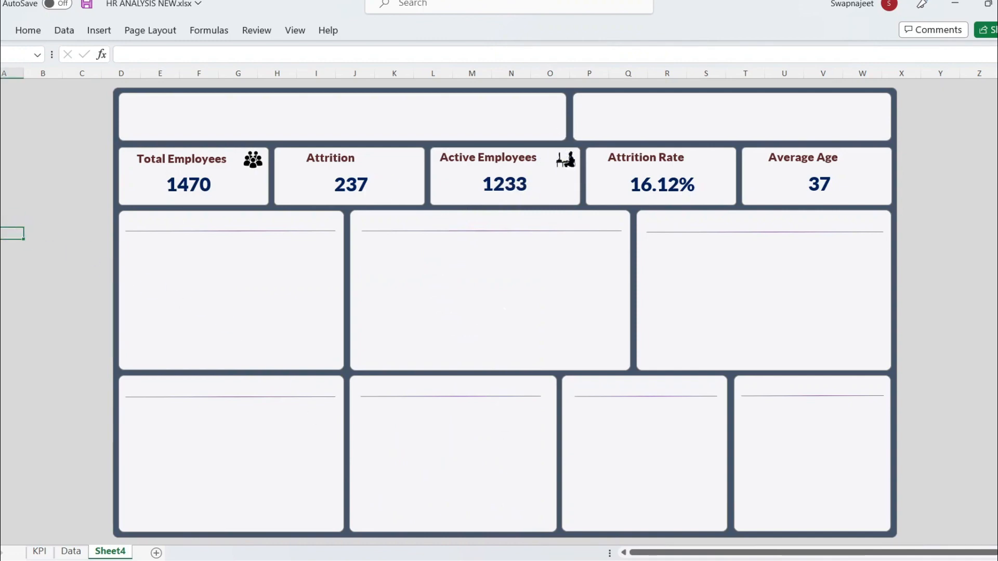
Close both open image viewer windows and bring up the HR Analytics Excel folder.
{"action": "mouse_move", "coordinate": [679, 556]}
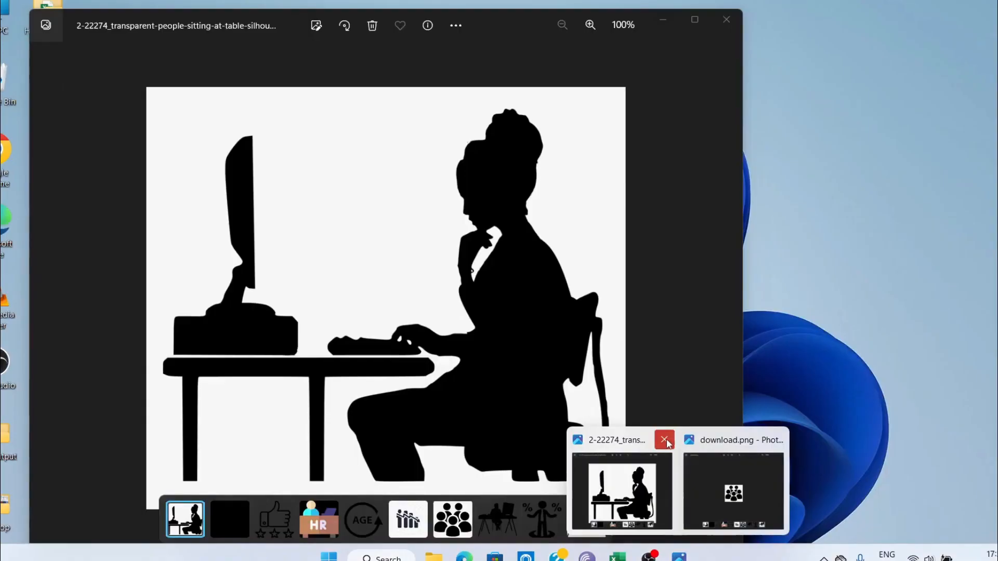
{"action": "left_click", "coordinate": [665, 440]}
{"action": "left_click", "coordinate": [718, 437]}
{"action": "left_click", "coordinate": [434, 556]}
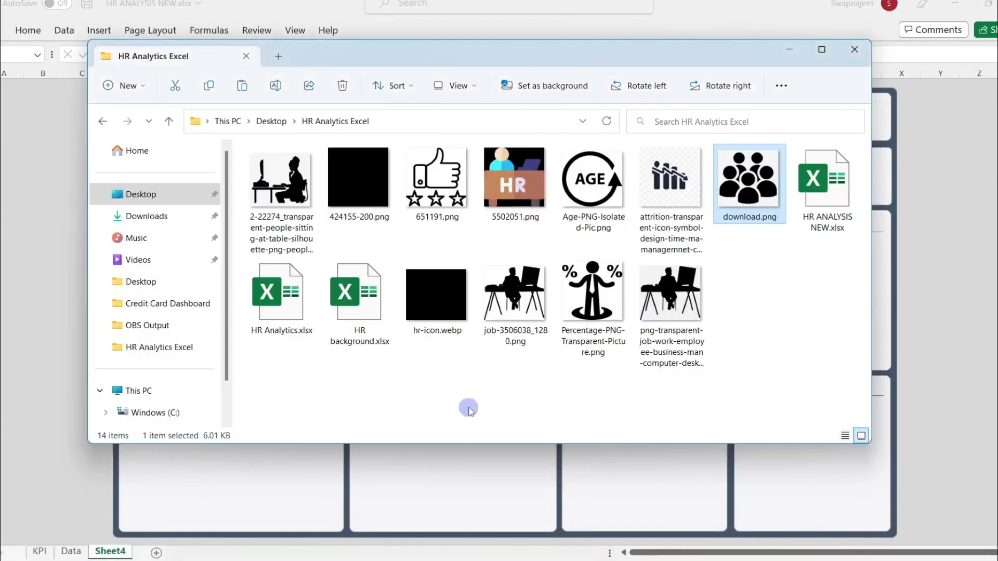
Open Percentage-PNG-Transparent-Picture.png from the HR Analytics Excel folder and copy the image.
{"action": "left_click", "coordinate": [589, 274]}
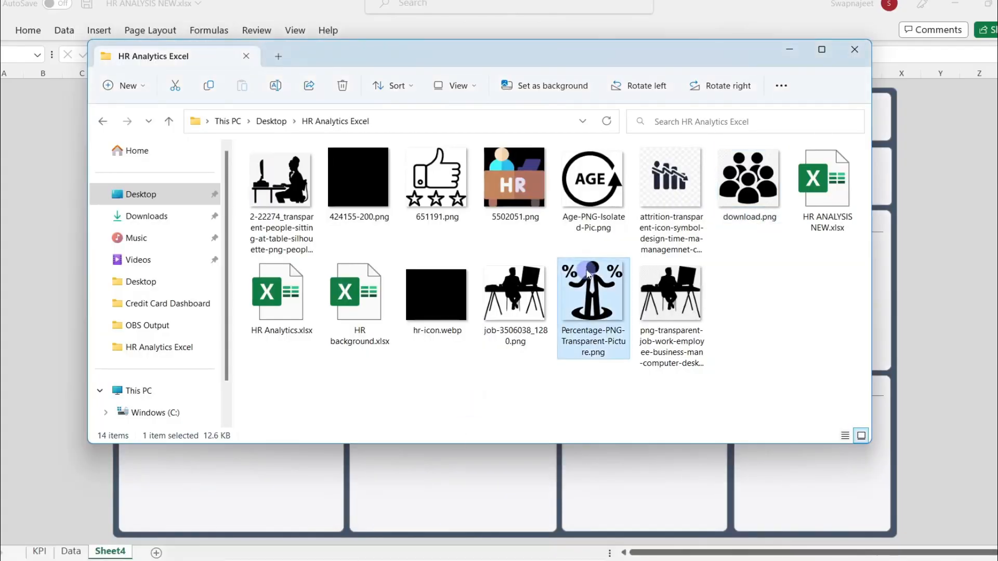
{"action": "double_click", "coordinate": [590, 274]}
{"action": "right_click", "coordinate": [428, 251]}
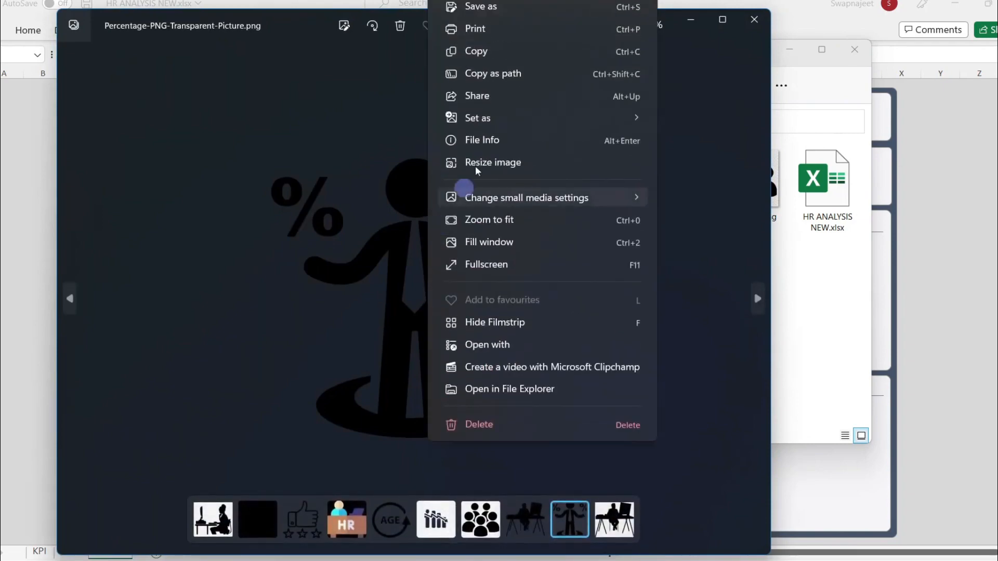
{"action": "left_click", "coordinate": [484, 55]}
Paste the percentage figure icon into Sheet4, shrink it and place it beside the Attrition Rate label.
{"action": "left_click", "coordinate": [18, 187]}
{"action": "key", "text": "ctrl+v"}
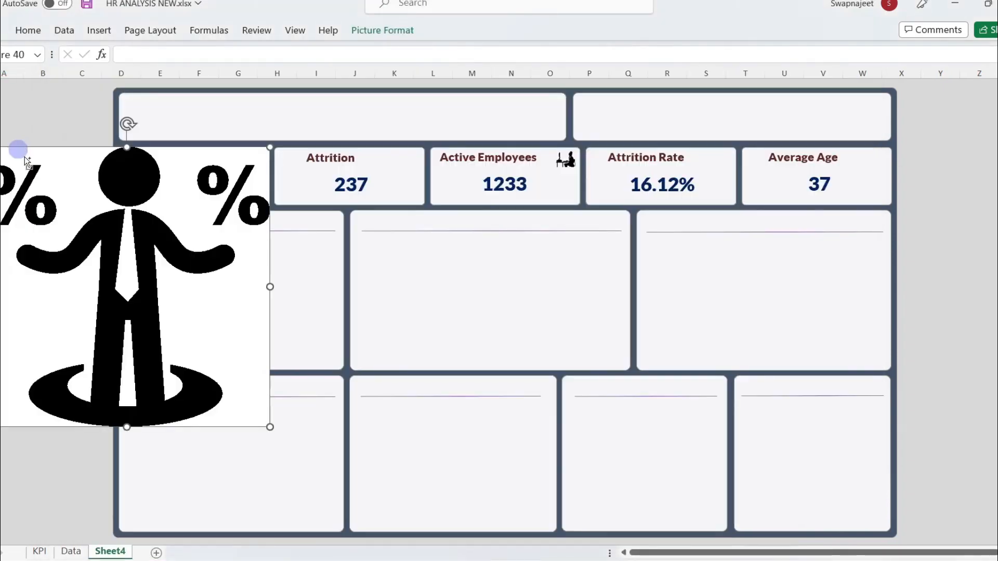
{"action": "left_click_drag", "start_coordinate": [2, 149], "coordinate": [721, 157]}
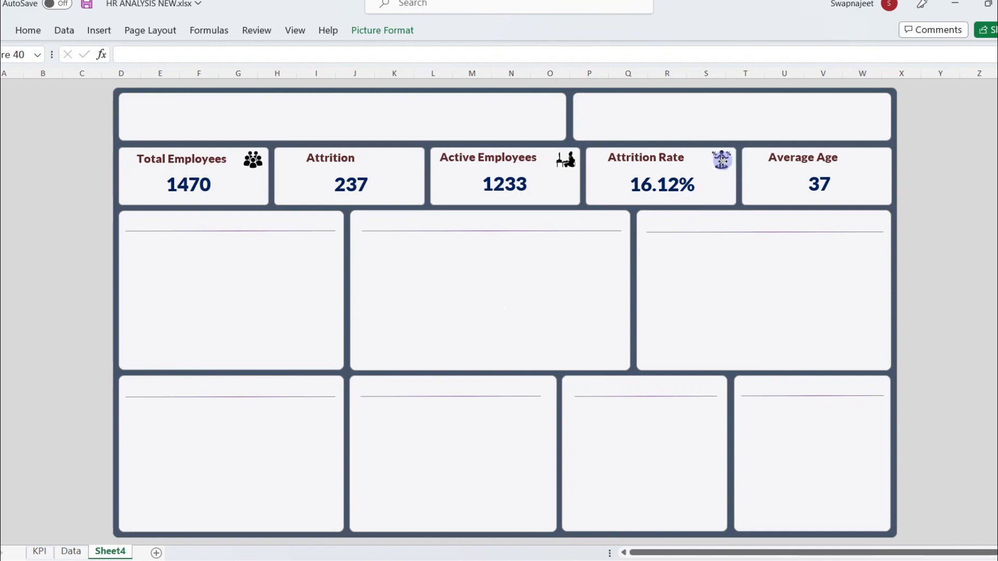
{"action": "left_click", "coordinate": [15, 415]}
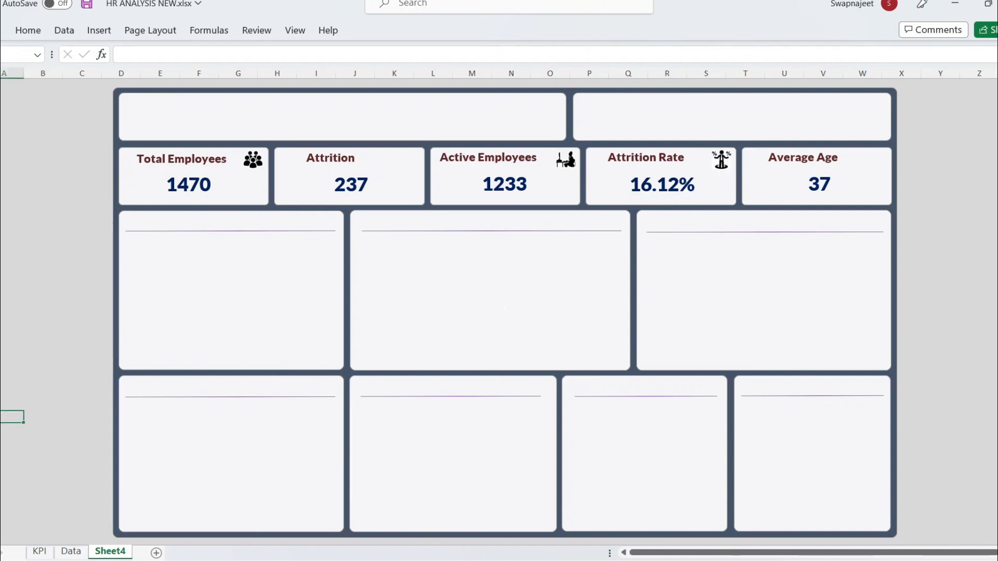
Return to the HR Analytics Excel folder, open Age-PNG-Isolated-Pic.png and copy the image.
{"action": "mouse_move", "coordinate": [499, 560]}
{"action": "left_click", "coordinate": [442, 557]}
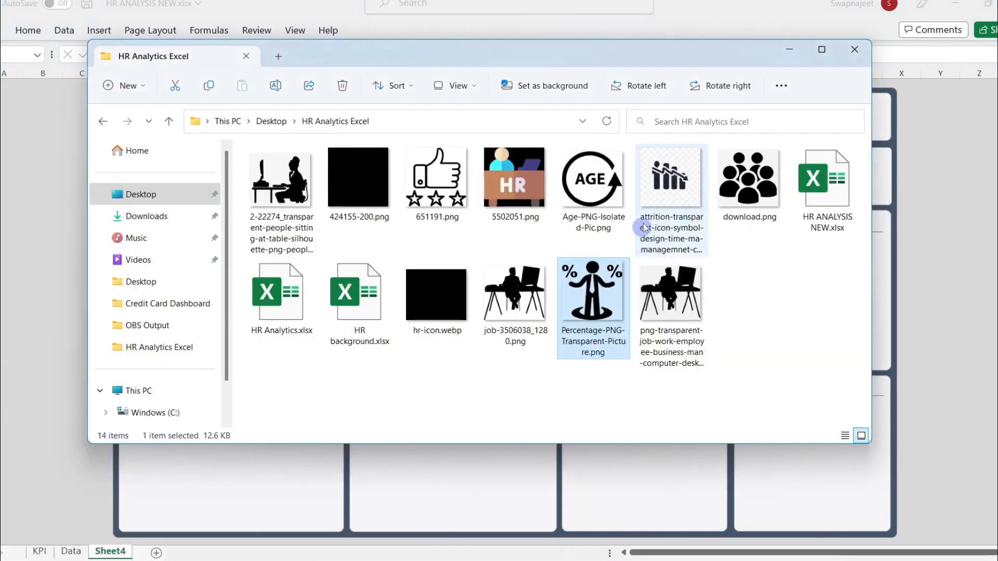
{"action": "double_click", "coordinate": [603, 184]}
{"action": "right_click", "coordinate": [451, 232]}
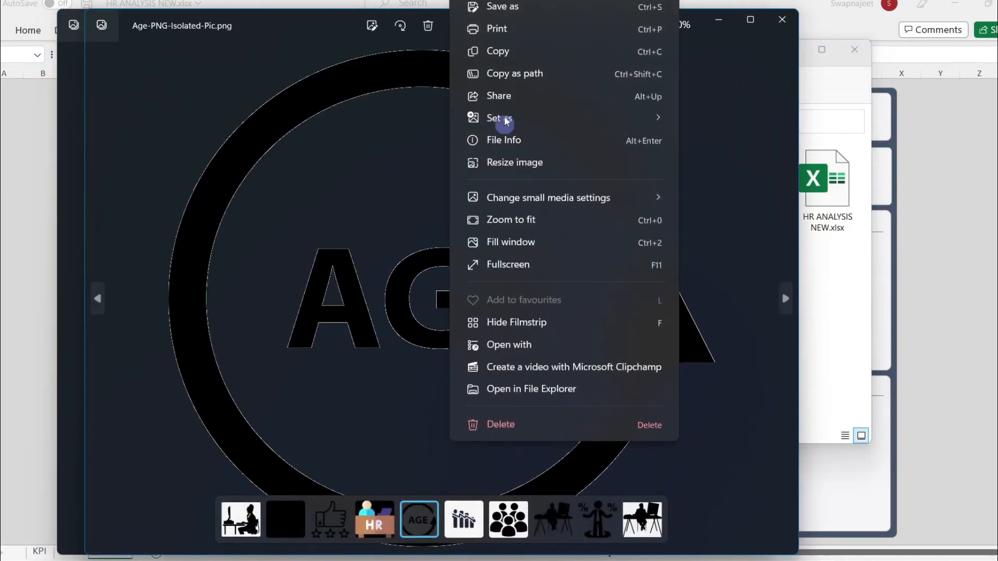
{"action": "left_click", "coordinate": [503, 49]}
Paste the age icon into Sheet4, shrink it and place it beside the Average Age label.
{"action": "left_click", "coordinate": [36, 231]}
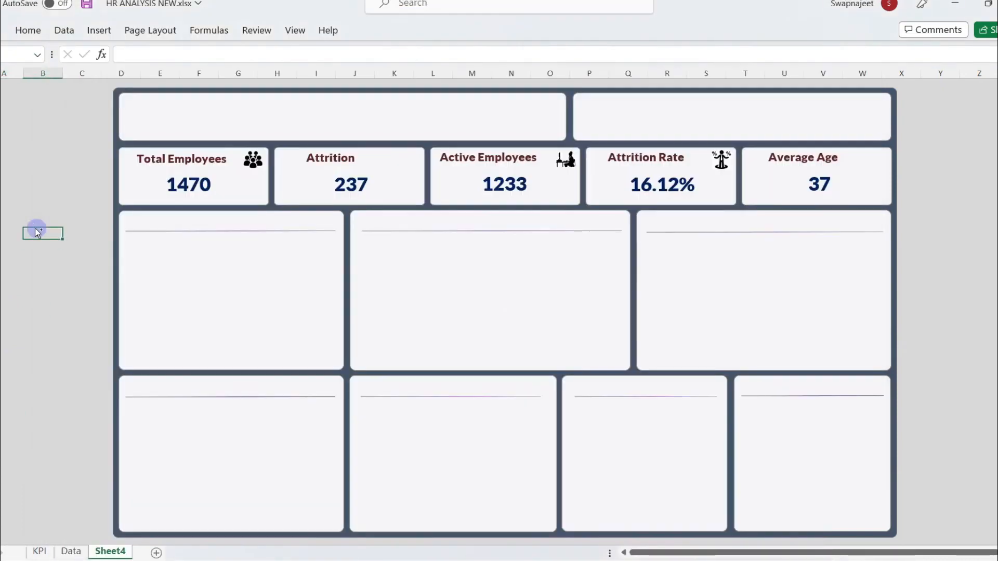
{"action": "key", "text": "ctrl+v"}
{"action": "left_click_drag", "start_coordinate": [17, 229], "coordinate": [620, 226]}
{"action": "left_click_drag", "start_coordinate": [554, 145], "coordinate": [866, 163]}
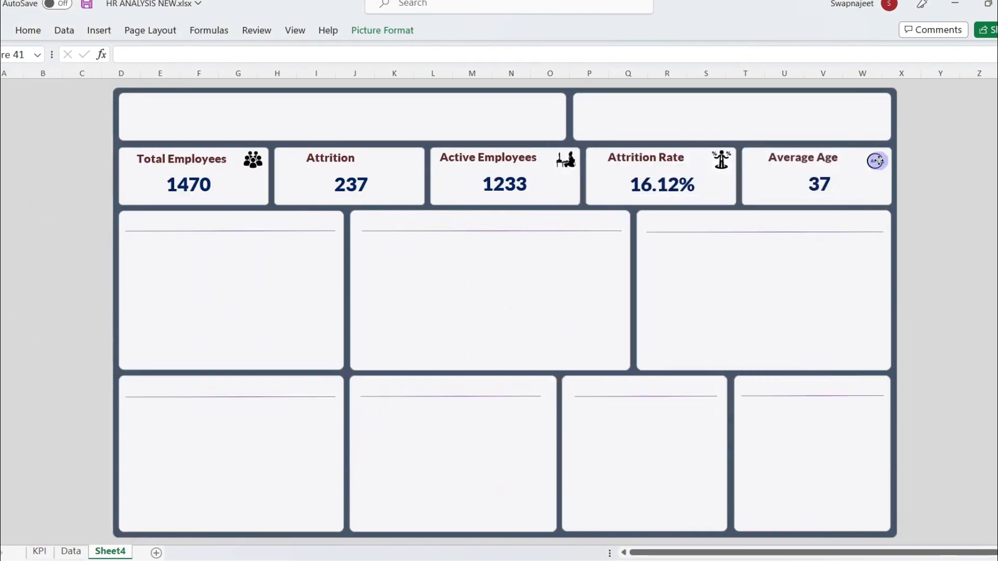
{"action": "left_click", "coordinate": [939, 200]}
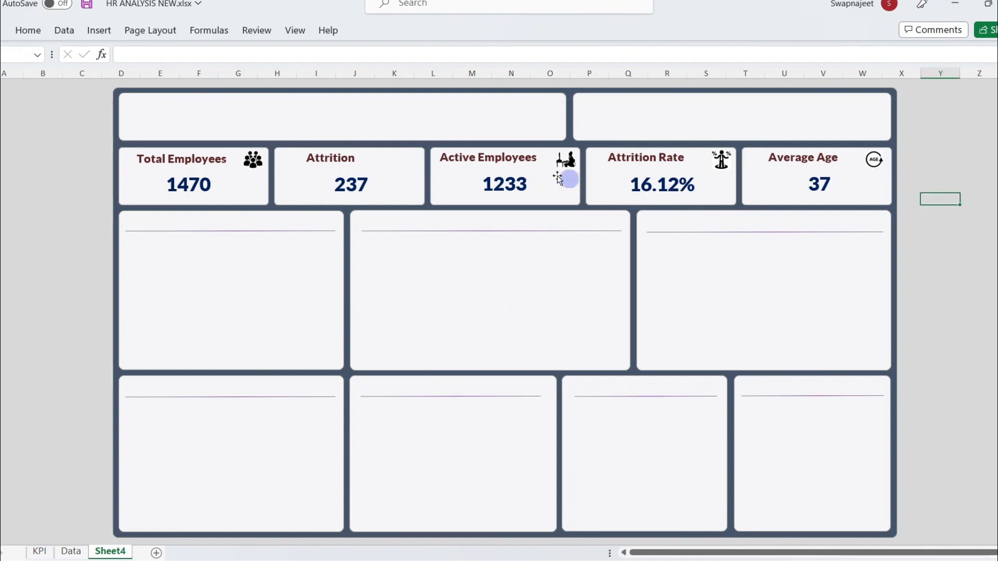
Open the attrition icon picture from the HR Analytics Excel folder, copy it and close both image viewer windows.
{"action": "mouse_move", "coordinate": [483, 560]}
{"action": "left_click", "coordinate": [526, 558]}
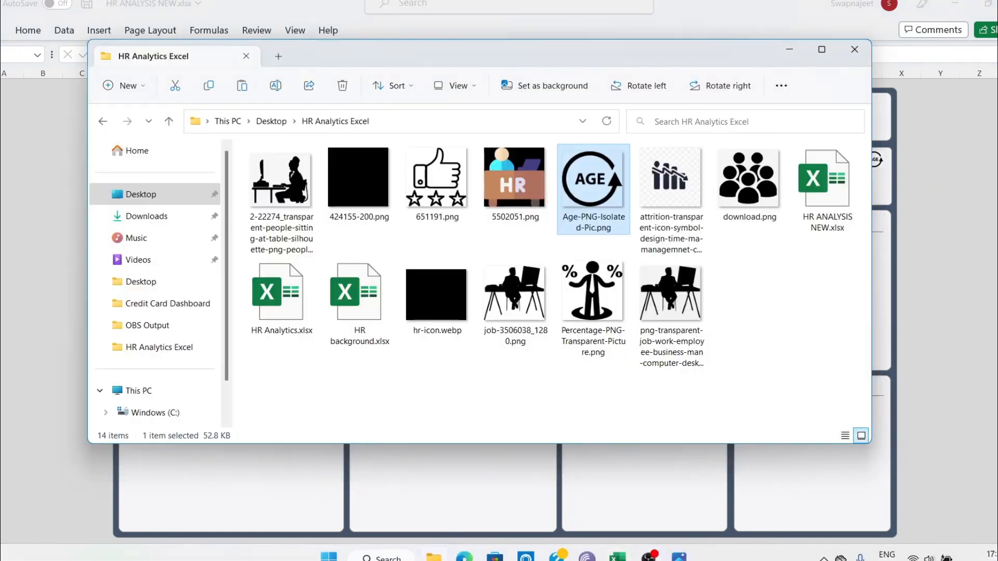
{"action": "double_click", "coordinate": [659, 203]}
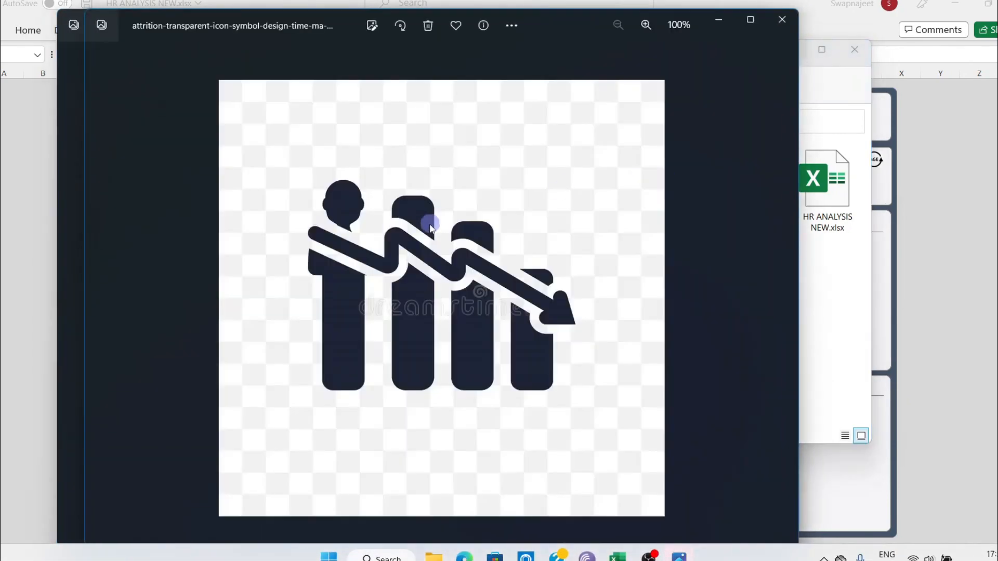
{"action": "right_click", "coordinate": [430, 227]}
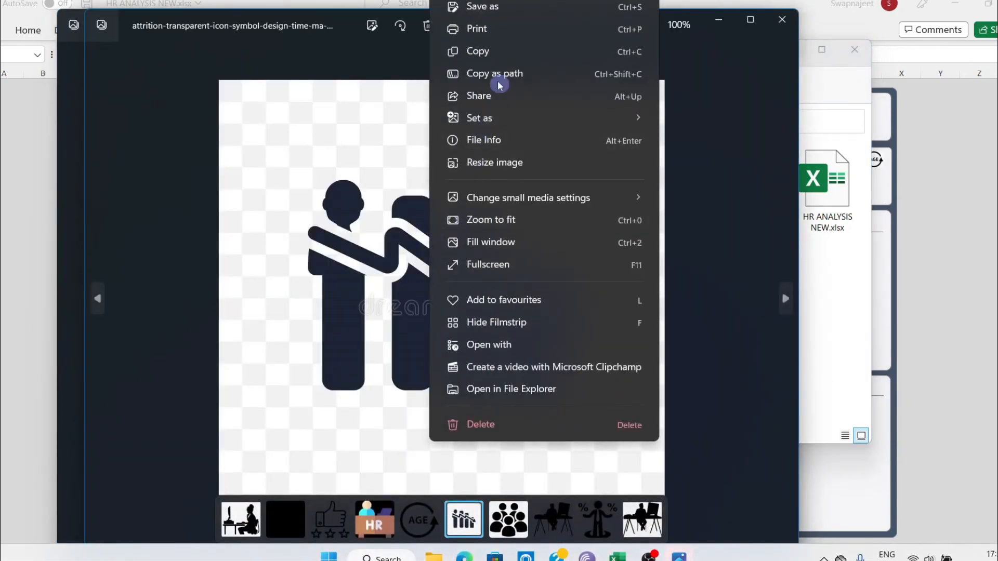
{"action": "left_click", "coordinate": [483, 49]}
{"action": "left_click", "coordinate": [782, 24]}
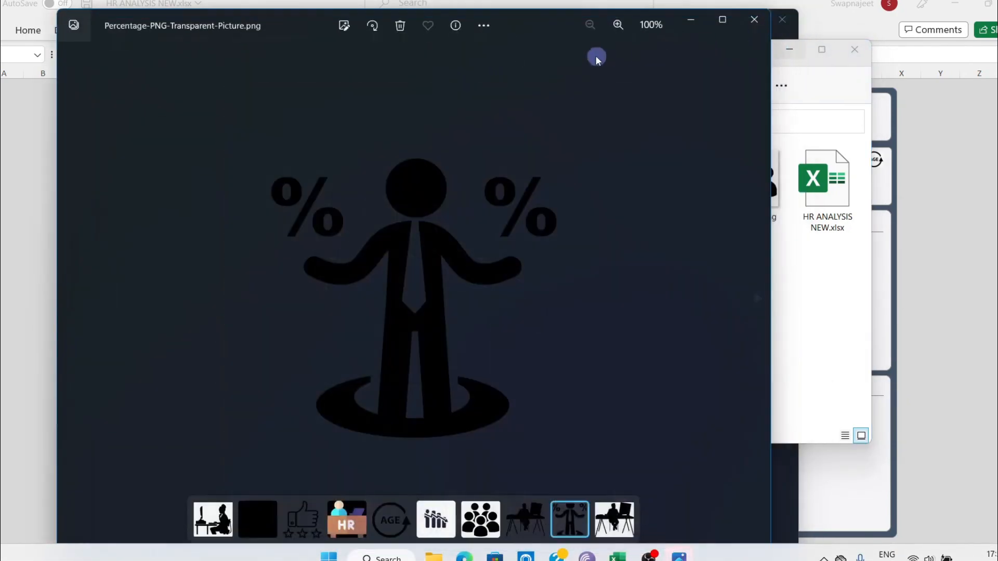
{"action": "left_click", "coordinate": [755, 18]}
Paste the attrition icon into Sheet4, shrink it and place it beside the Attrition label.
{"action": "left_click", "coordinate": [61, 138]}
{"action": "left_click", "coordinate": [18, 173]}
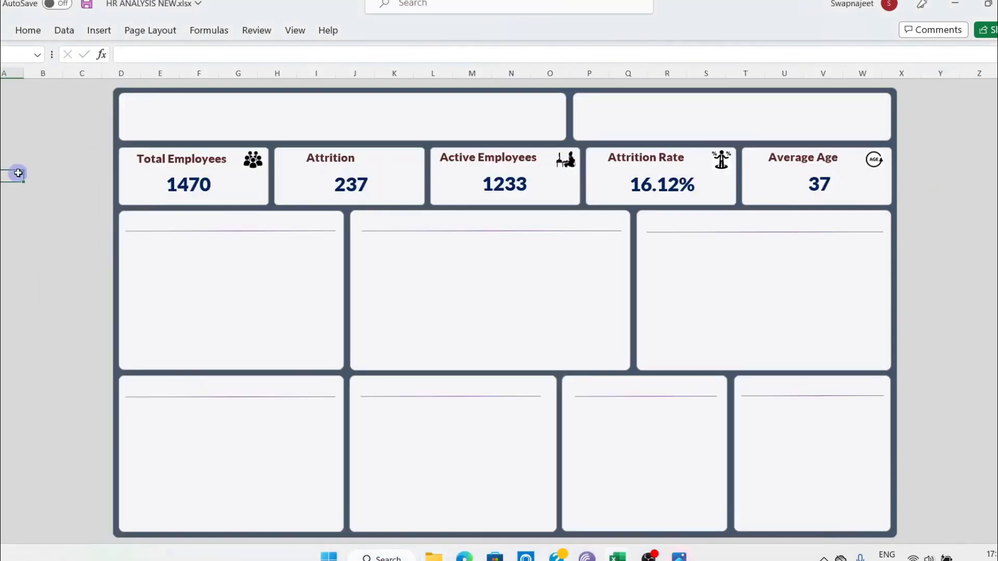
{"action": "key", "text": "ctrl+v"}
{"action": "left_click_drag", "start_coordinate": [0, 170], "coordinate": [410, 163]}
{"action": "left_click", "coordinate": [410, 158]}
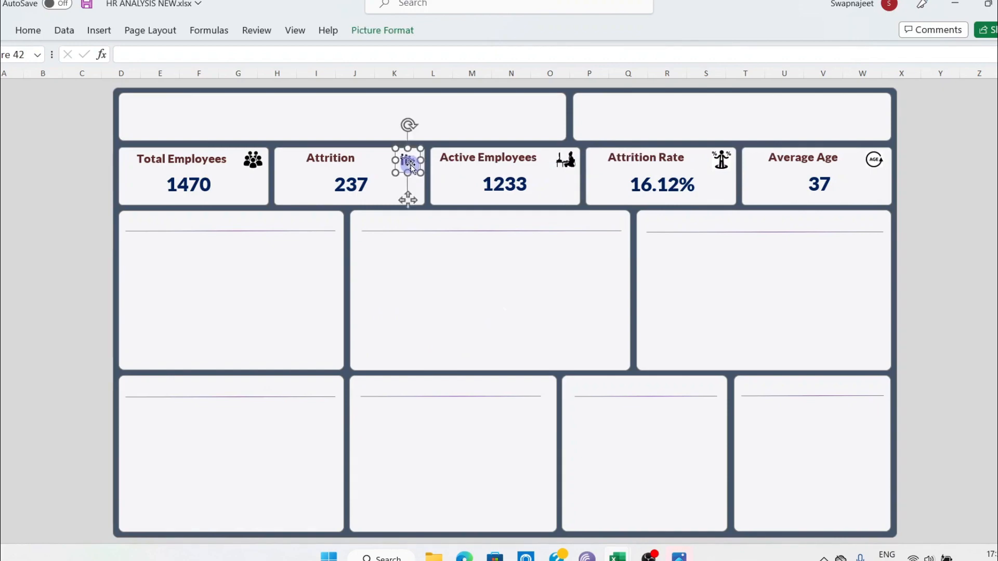
{"action": "left_click", "coordinate": [995, 203]}
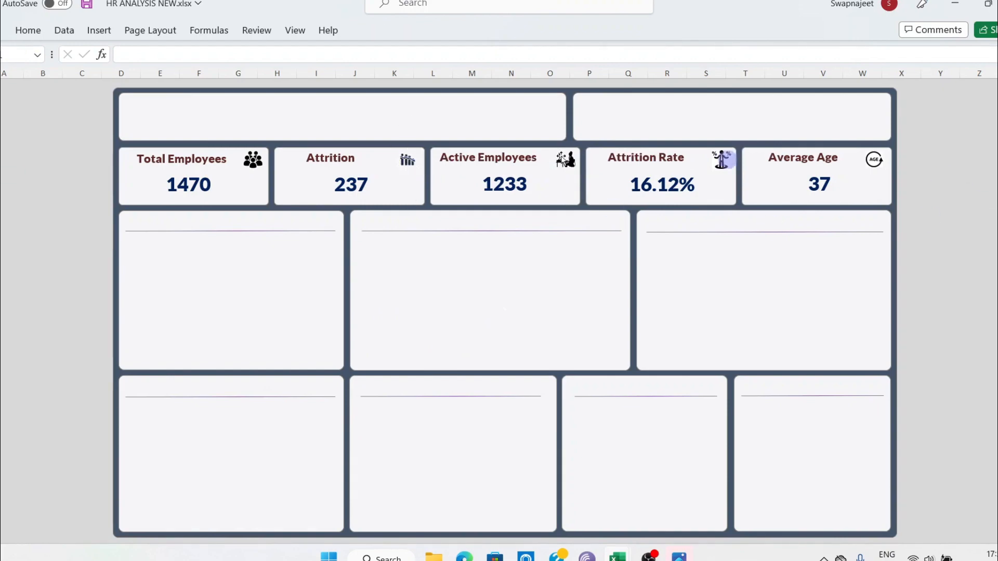
Set the font size of all five KPI card labels, from Total Employees to Average Age, to 18.
{"action": "left_click", "coordinate": [186, 158]}
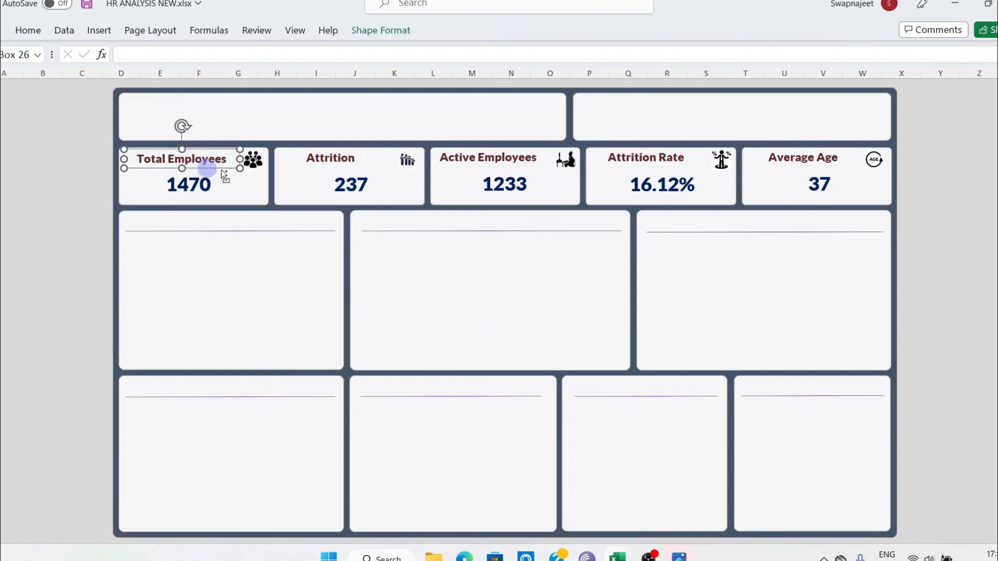
{"action": "left_click", "coordinate": [329, 160], "text": "shift"}
{"action": "left_click", "coordinate": [542, 161], "text": "shift"}
{"action": "left_click", "coordinate": [638, 160], "text": "shift"}
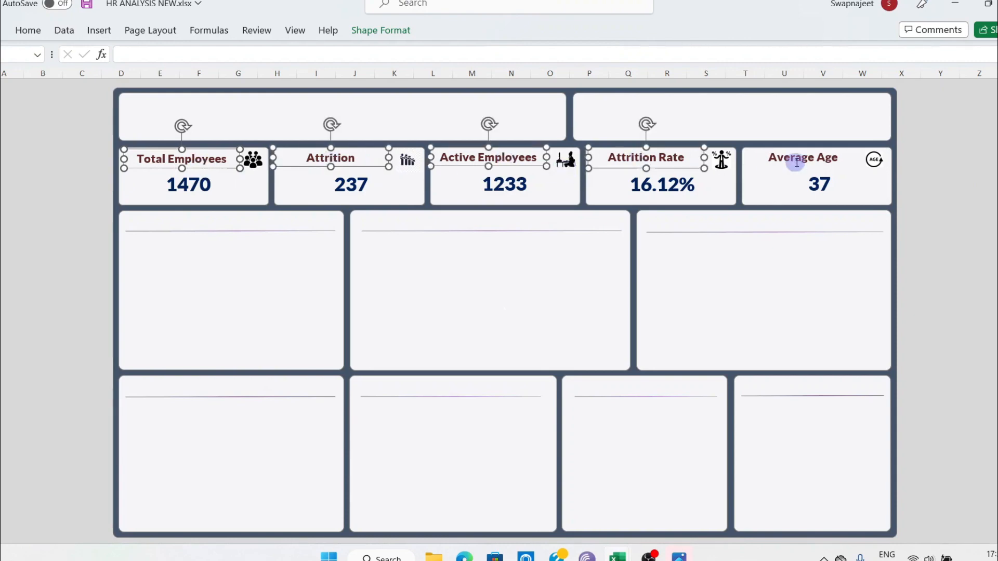
{"action": "left_click", "coordinate": [791, 159], "text": "shift"}
{"action": "left_click", "coordinate": [28, 31]}
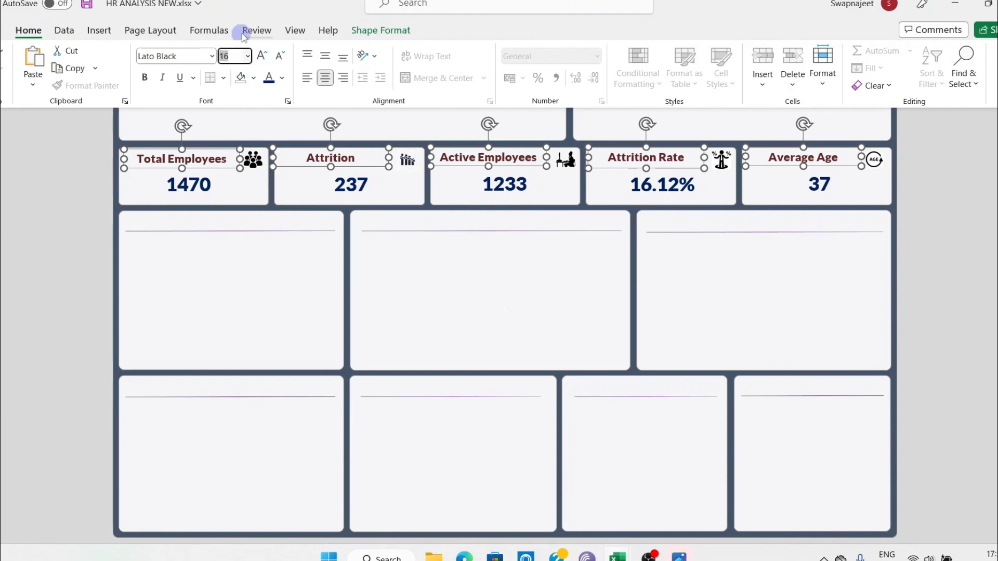
{"action": "key", "text": "Return"}
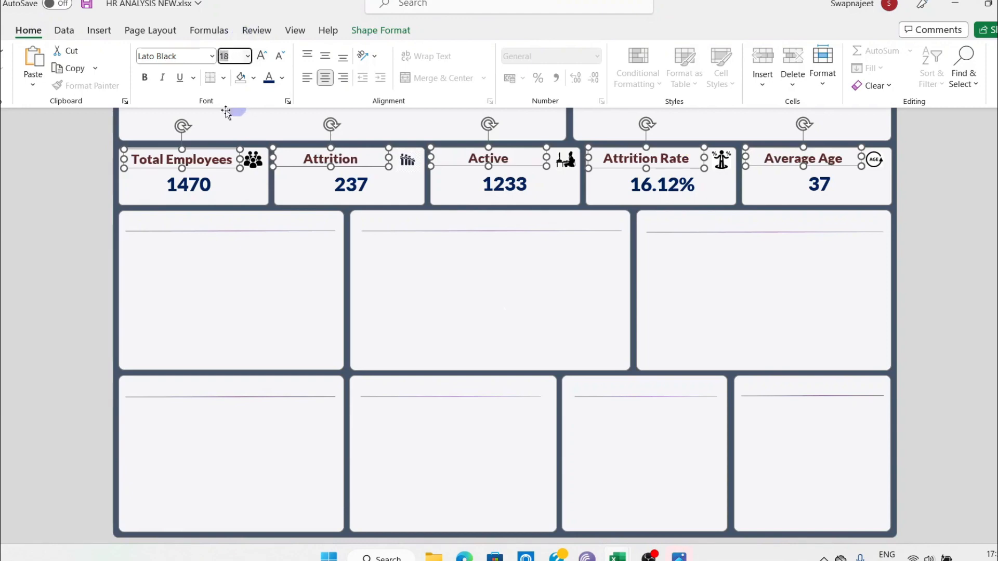
{"action": "key", "text": "Up"}
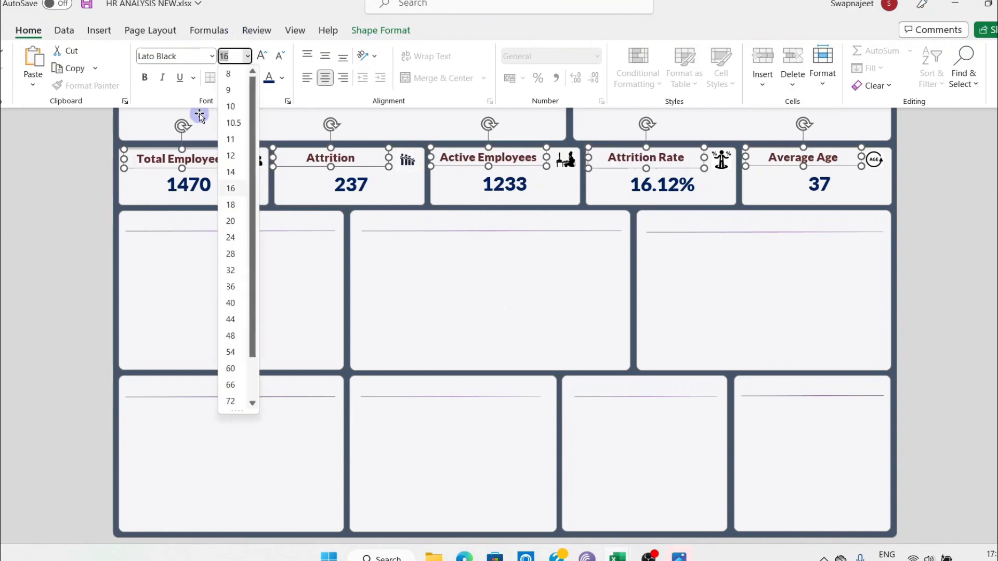
{"action": "left_click", "coordinate": [232, 207]}
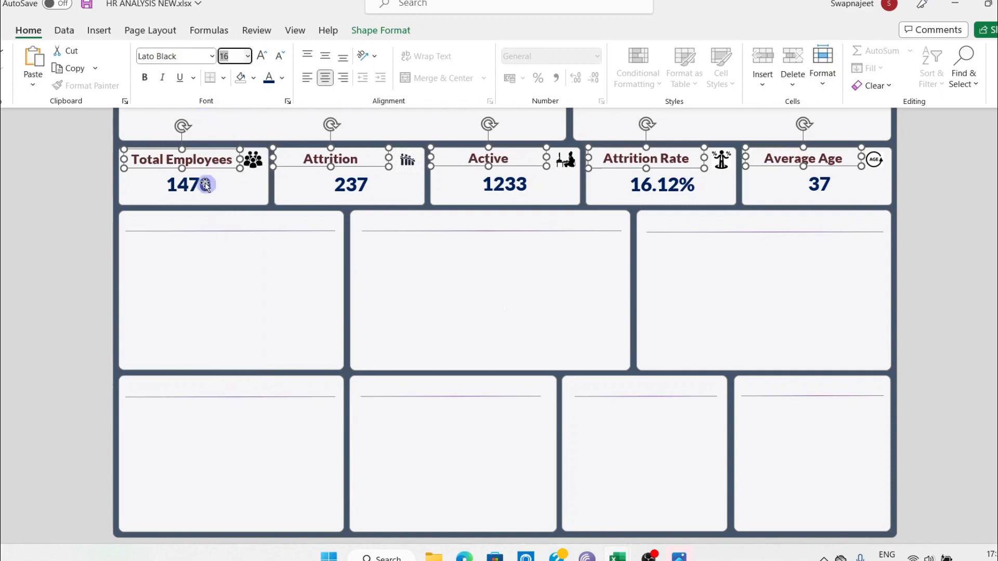
Nudge the five selected KPI labels slightly up and to the right within their cards.
{"action": "left_click", "coordinate": [181, 168]}
{"action": "key", "text": "Up"}
{"action": "key", "text": "Up"}
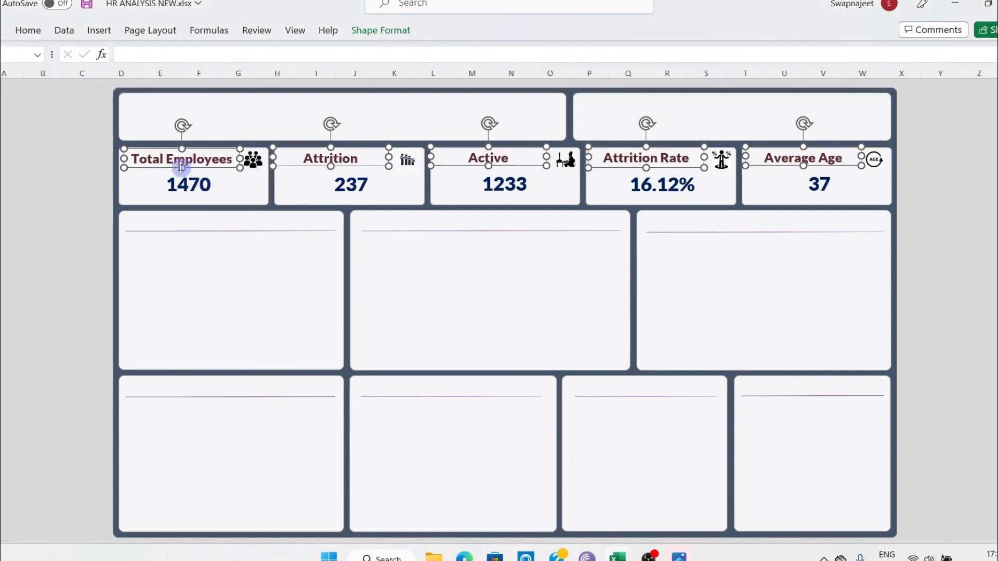
{"action": "key", "text": "Right"}
{"action": "left_click", "coordinate": [83, 203]}
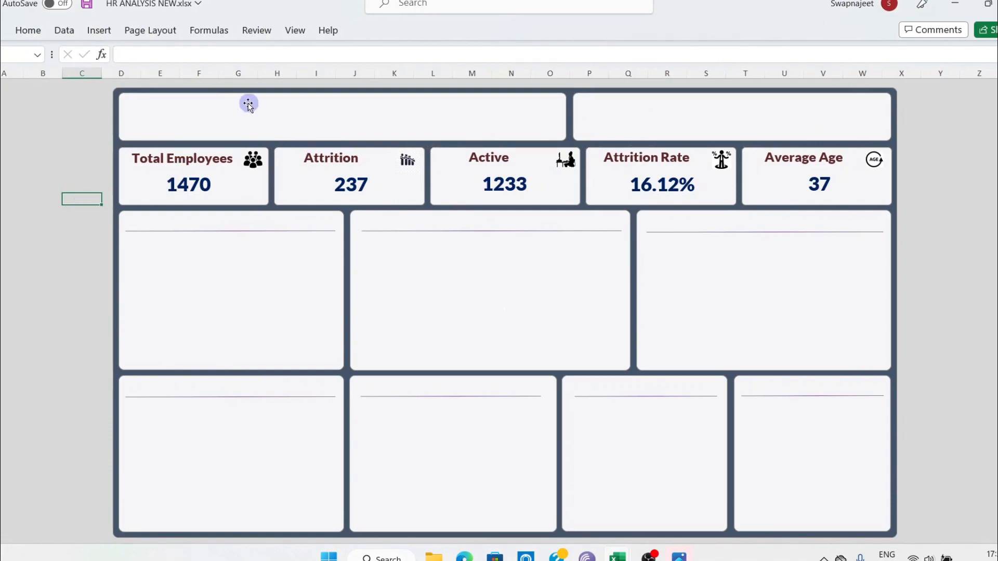
Insert a wide text box in the dashboard's larger header panel containing the text "HR ANALYITICS DASHBOARD".
{"action": "left_click", "coordinate": [11, 31]}
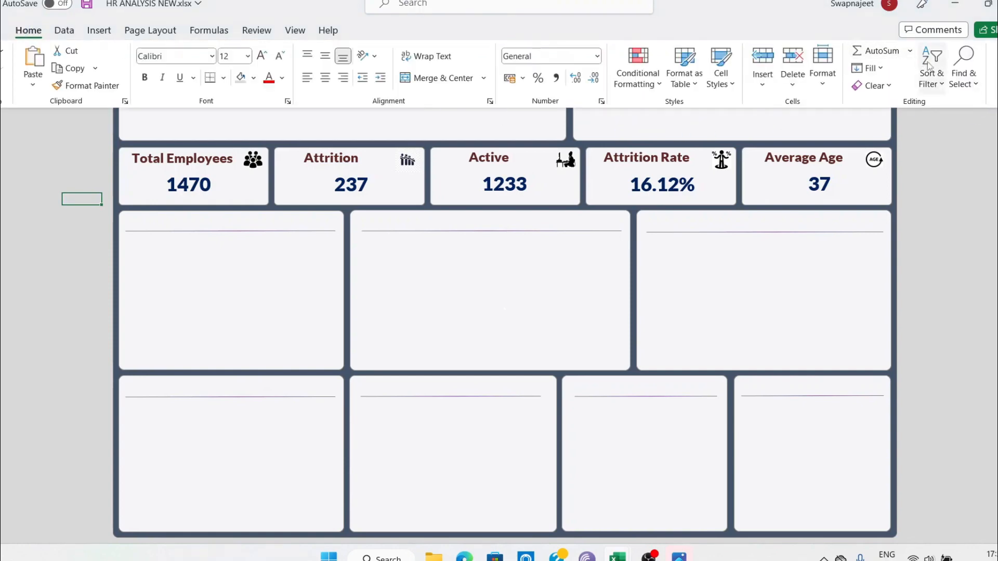
{"action": "left_click", "coordinate": [99, 30]}
{"action": "left_click", "coordinate": [833, 68]}
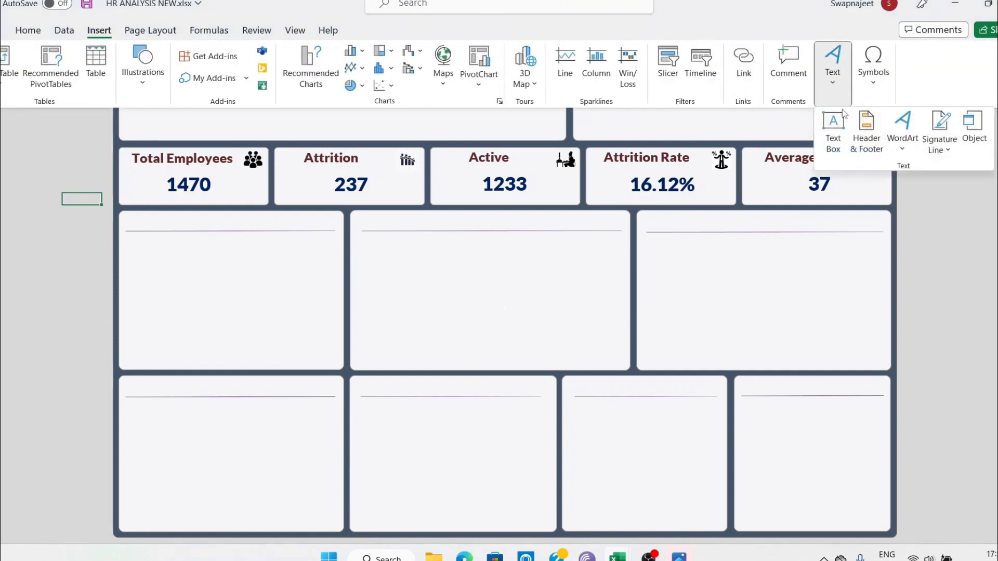
{"action": "left_click", "coordinate": [840, 122]}
{"action": "left_click_drag", "start_coordinate": [160, 96], "coordinate": [562, 133]}
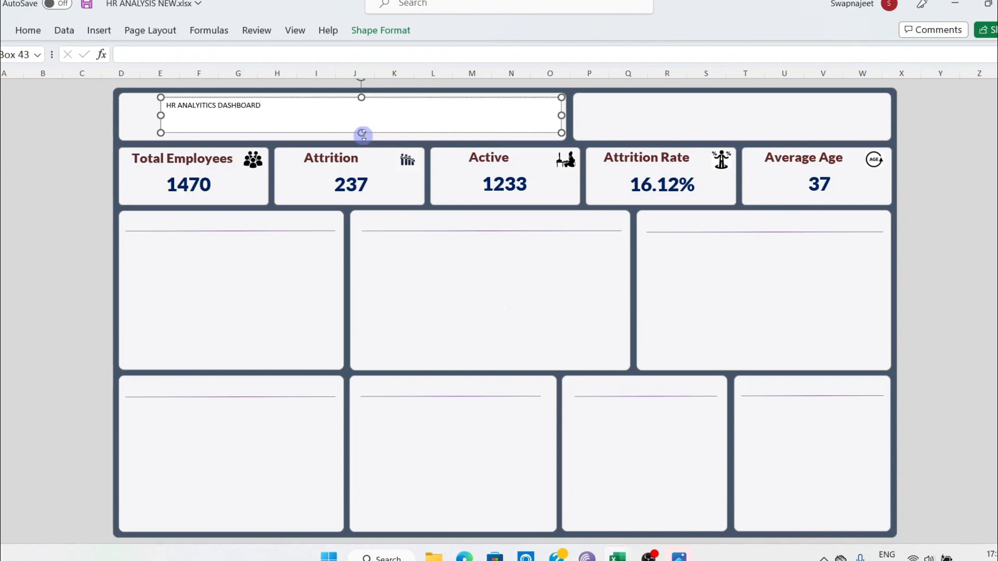
{"action": "left_click", "coordinate": [61, 122]}
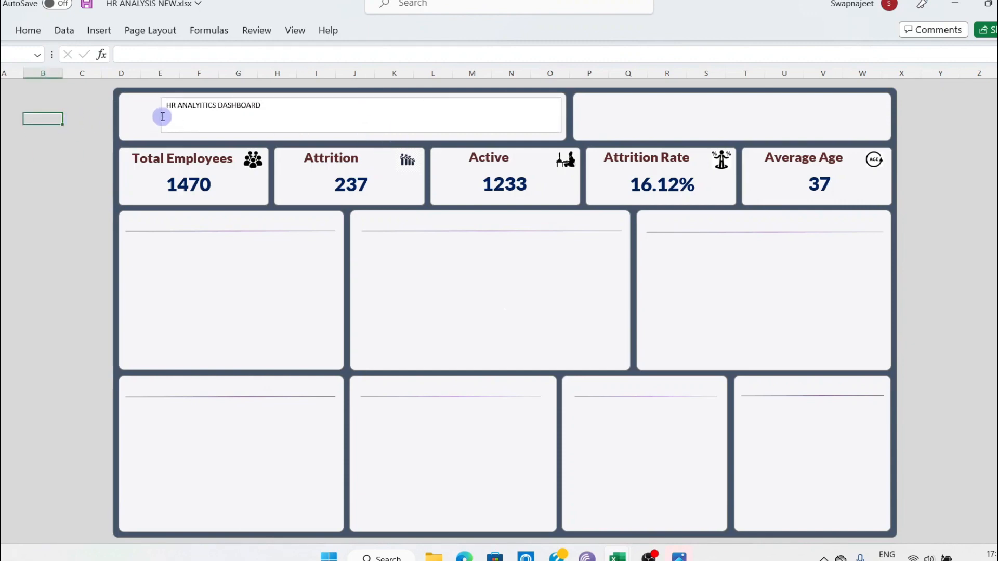
Remove the fill and the outline from the dashboard title's text box.
{"action": "left_click", "coordinate": [162, 116]}
{"action": "left_click", "coordinate": [384, 31]}
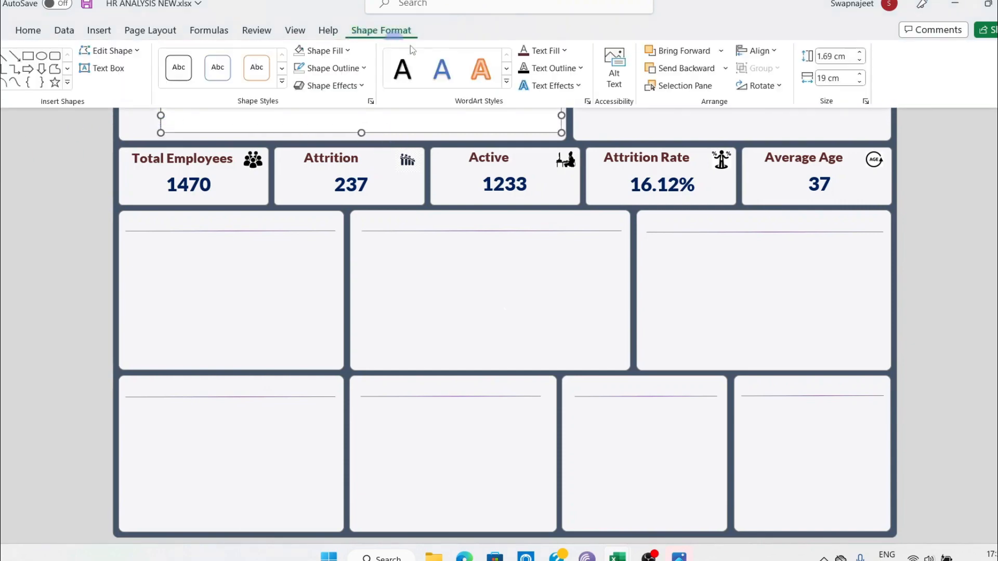
{"action": "left_click", "coordinate": [320, 51]}
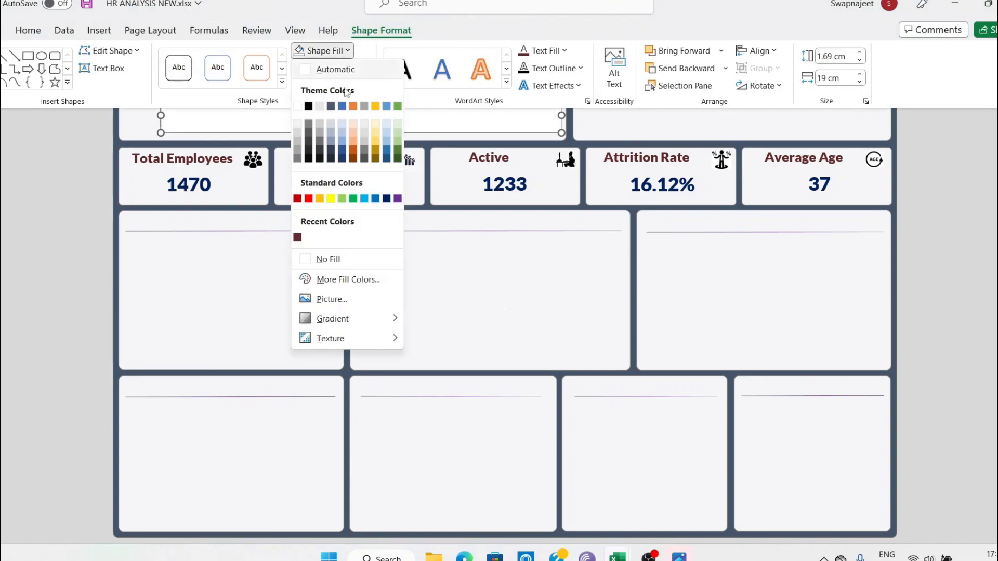
{"action": "left_click", "coordinate": [361, 260]}
{"action": "left_click", "coordinate": [357, 73]}
{"action": "left_click", "coordinate": [362, 279]}
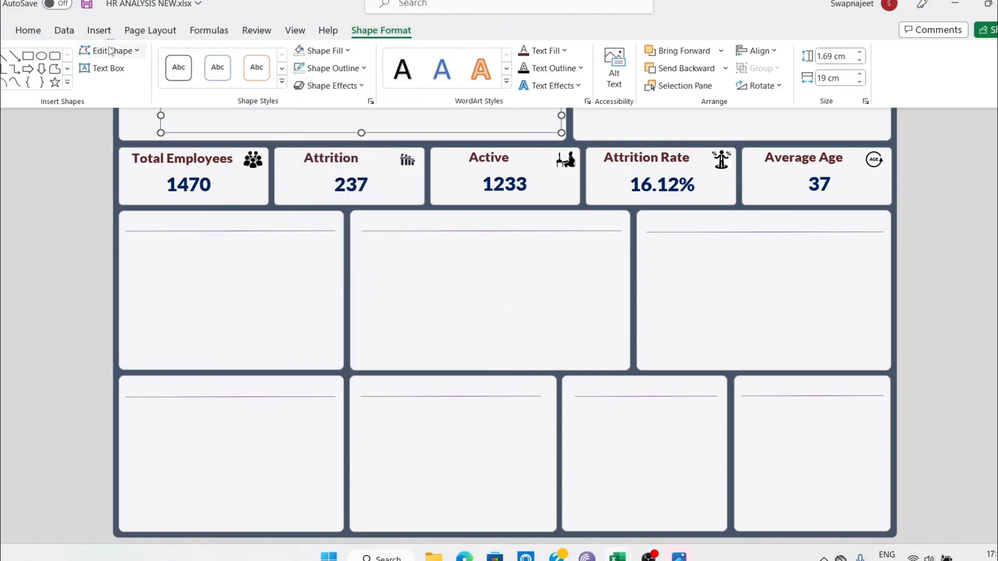
Change the dashboard title's font to Lato Black.
{"action": "left_click", "coordinate": [25, 32]}
{"action": "left_click", "coordinate": [175, 54]}
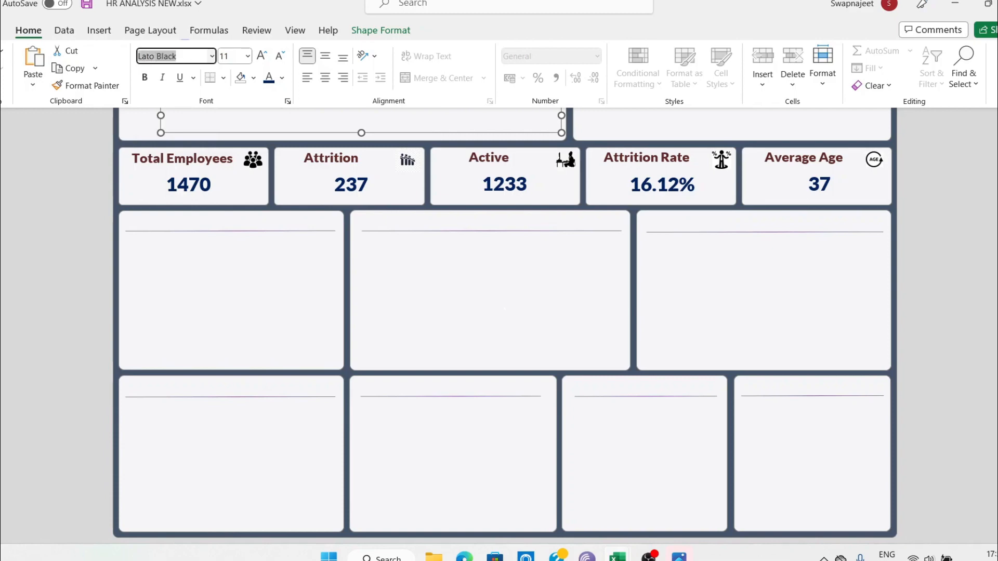
{"action": "scroll", "coordinate": [259, 216], "scroll_direction": "down", "scroll_amount": 2}
{"action": "scroll", "coordinate": [260, 217], "scroll_direction": "up", "scroll_amount": 2}
{"action": "left_click", "coordinate": [80, 196]}
Try font sizes 32 and 36 on the dashboard title.
{"action": "left_click", "coordinate": [203, 110]}
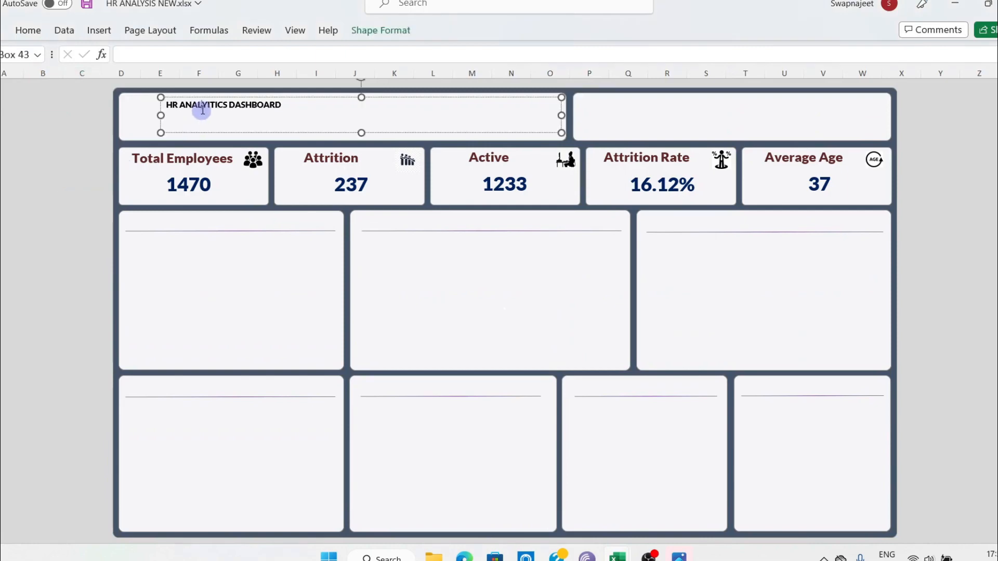
{"action": "left_click", "coordinate": [204, 99]}
{"action": "left_click", "coordinate": [29, 30]}
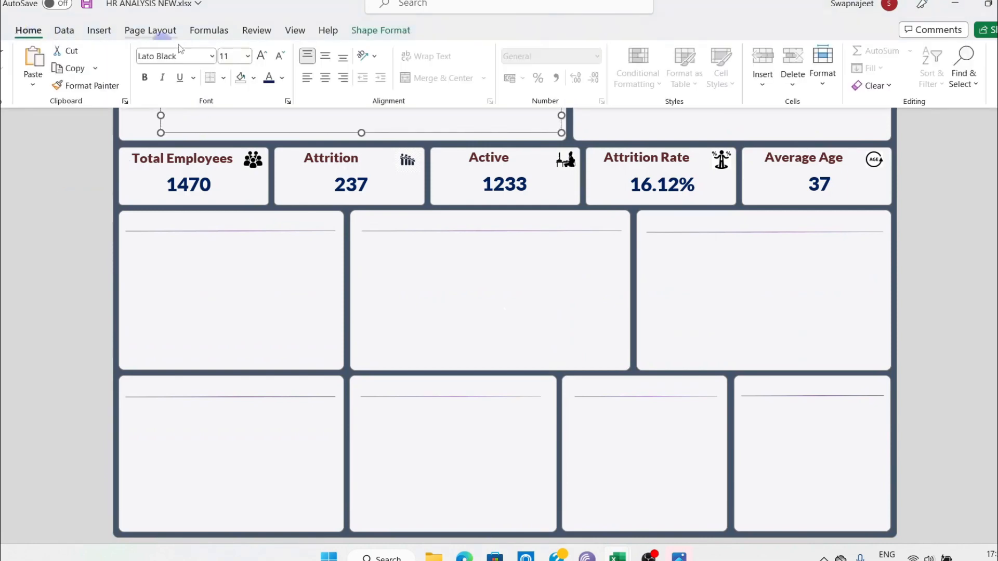
{"action": "left_click", "coordinate": [248, 56]}
{"action": "left_click", "coordinate": [226, 273]}
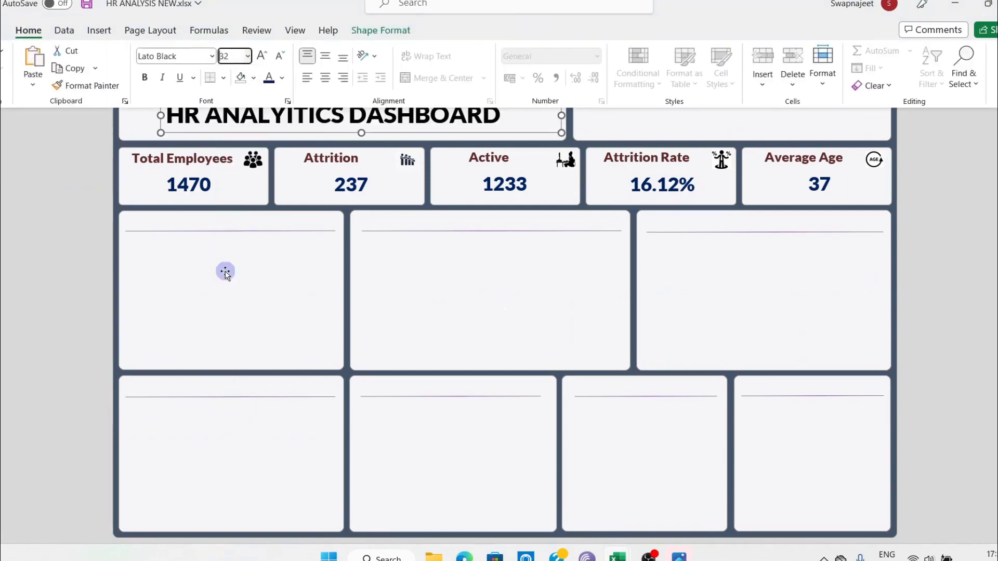
{"action": "left_click", "coordinate": [248, 55]}
{"action": "left_click", "coordinate": [234, 282]}
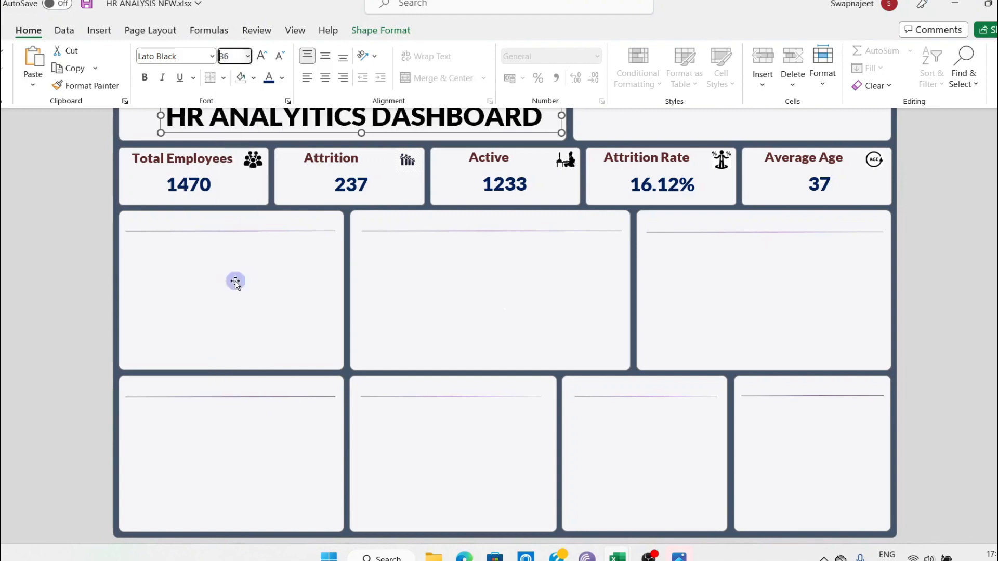
{"action": "left_click", "coordinate": [76, 235]}
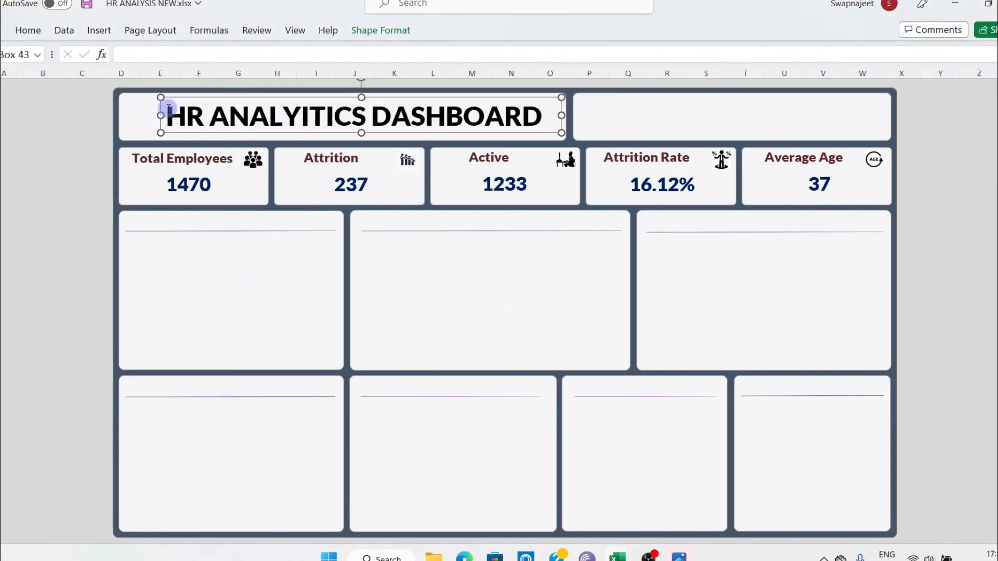
Set the dashboard title's font size to 37.
{"action": "left_click", "coordinate": [28, 30]}
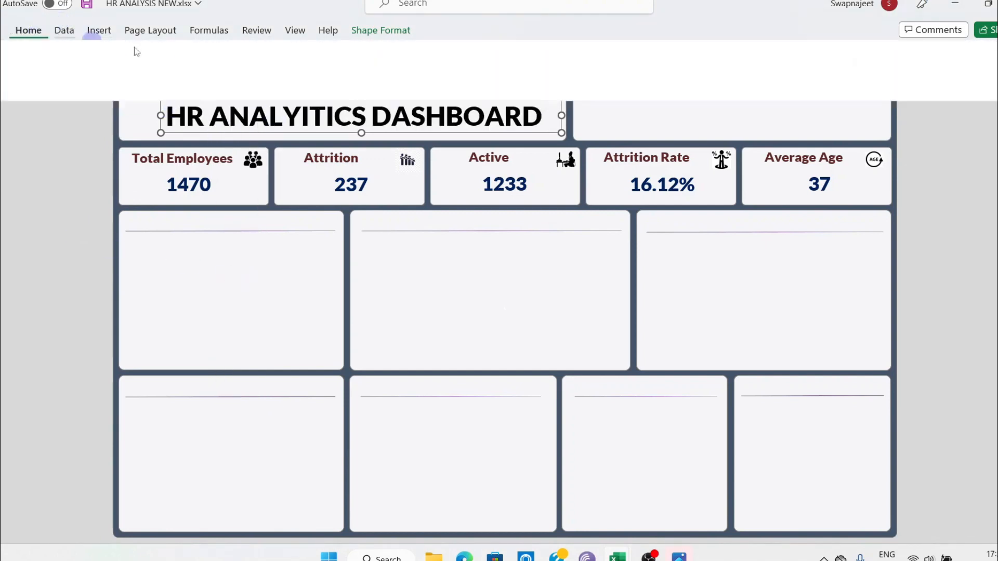
{"action": "type", "text": "40"}
{"action": "key", "text": "Return"}
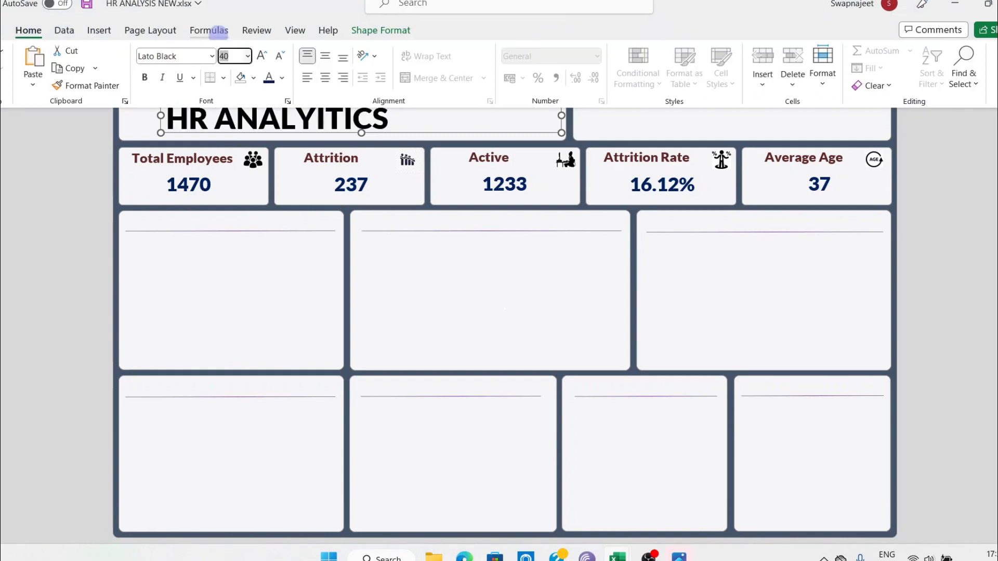
{"action": "type", "text": "38"}
{"action": "key", "text": "Return"}
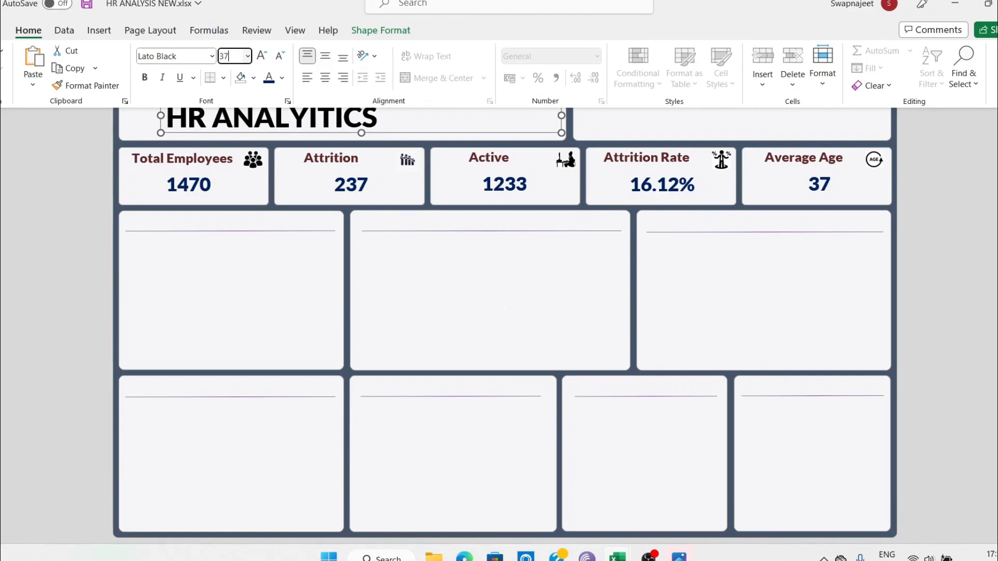
{"action": "type", "text": "37"}
{"action": "key", "text": "Return"}
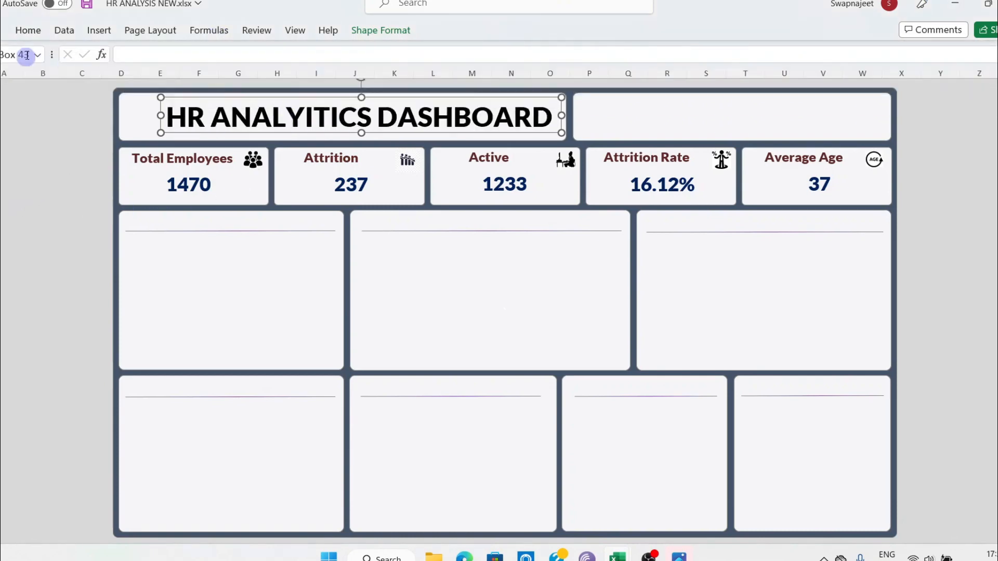
Color the dashboard title's text in a darker shade of the blue theme color.
{"action": "left_click", "coordinate": [27, 30]}
{"action": "left_click", "coordinate": [282, 78]}
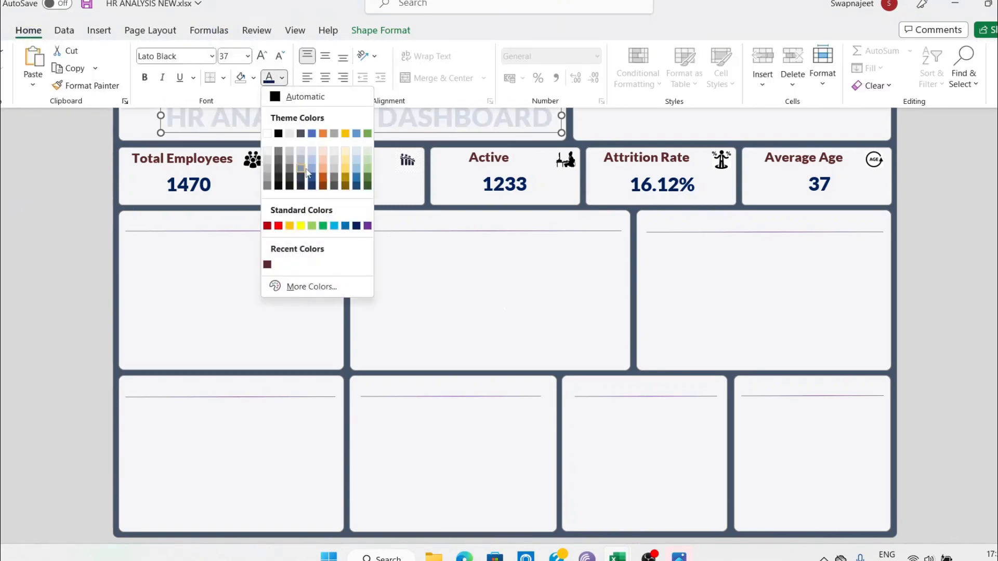
{"action": "left_click", "coordinate": [312, 177]}
{"action": "left_click", "coordinate": [278, 95]}
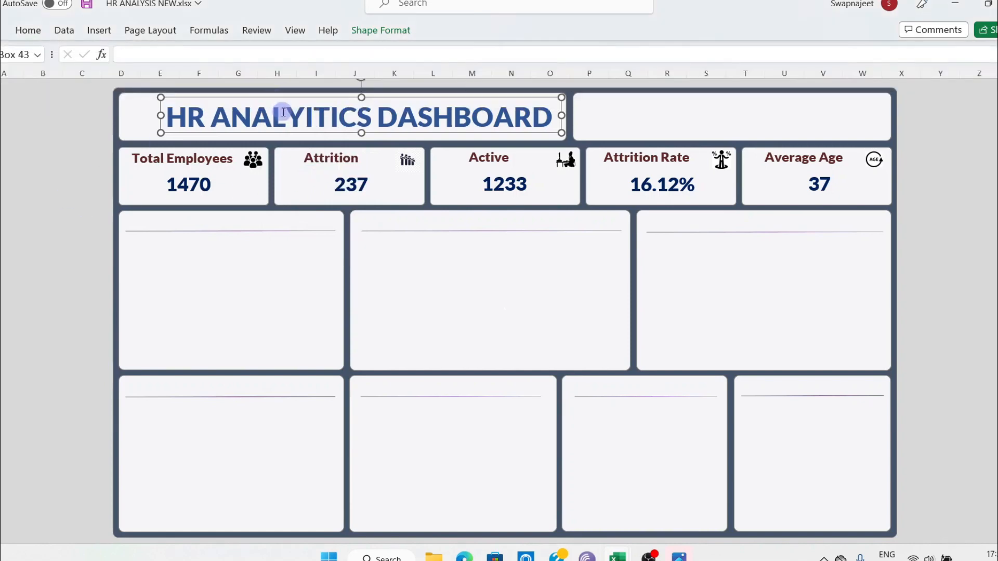
Nudge the title text box slightly to the right within its header panel and deselect it.
{"action": "left_click", "coordinate": [288, 113]}
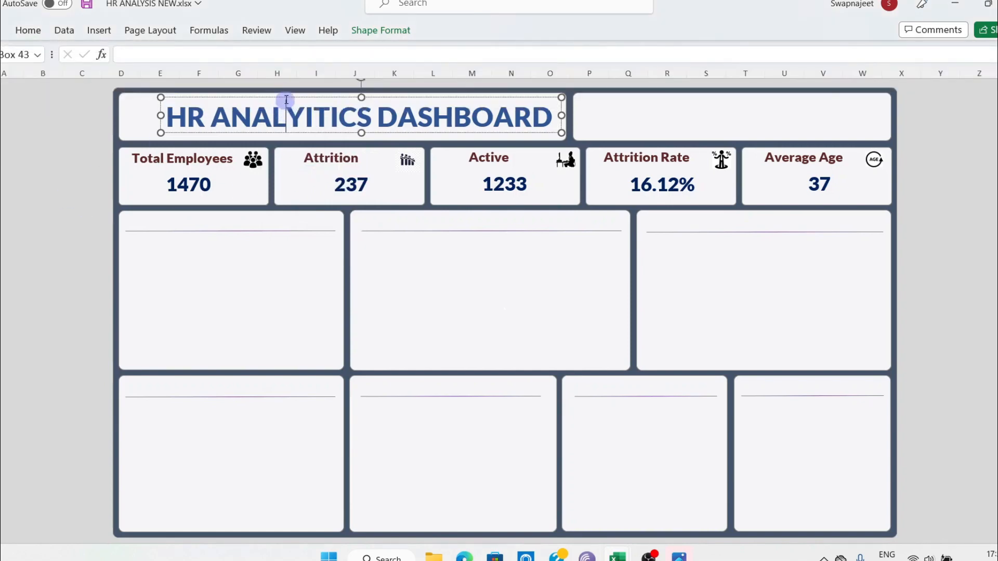
{"action": "key", "text": "Right"}
{"action": "key", "text": "Right"}
{"action": "key", "text": "Right"}
{"action": "key", "text": "Right"}
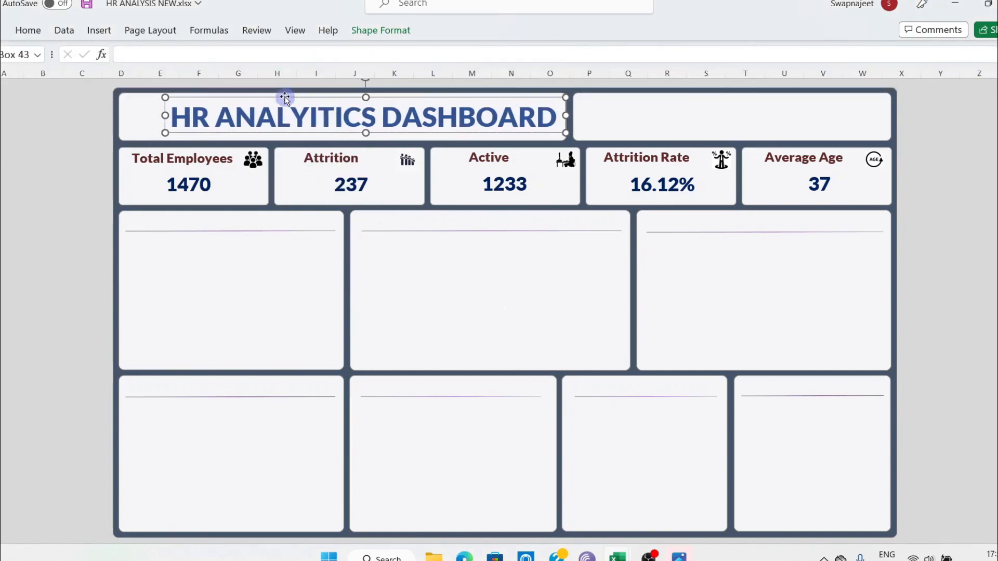
{"action": "key", "text": "Escape"}
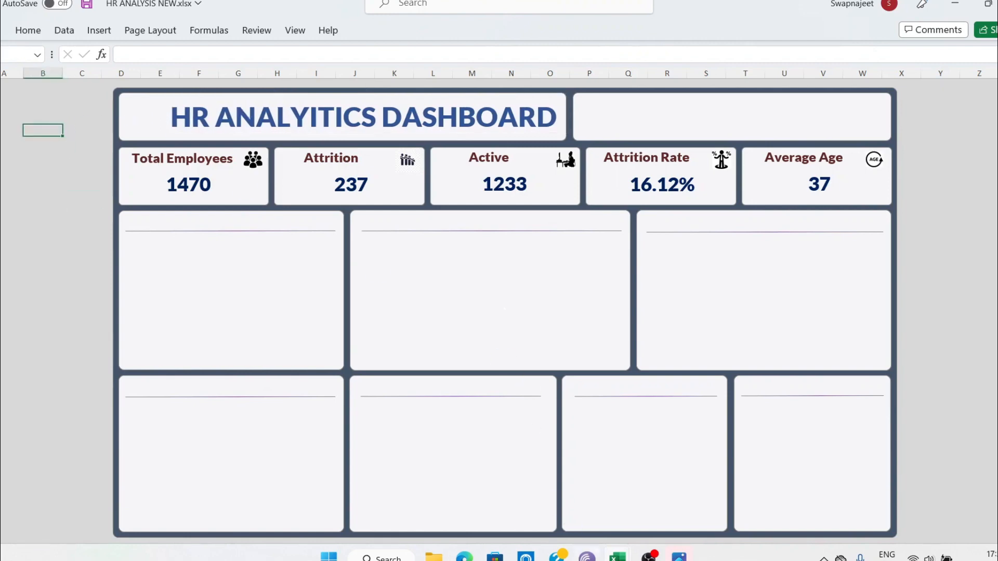
Open the HR desk picture 5502051.png from the project folder, copy it and close the viewer and folder windows.
{"action": "left_click", "coordinate": [434, 557]}
{"action": "double_click", "coordinate": [513, 192]}
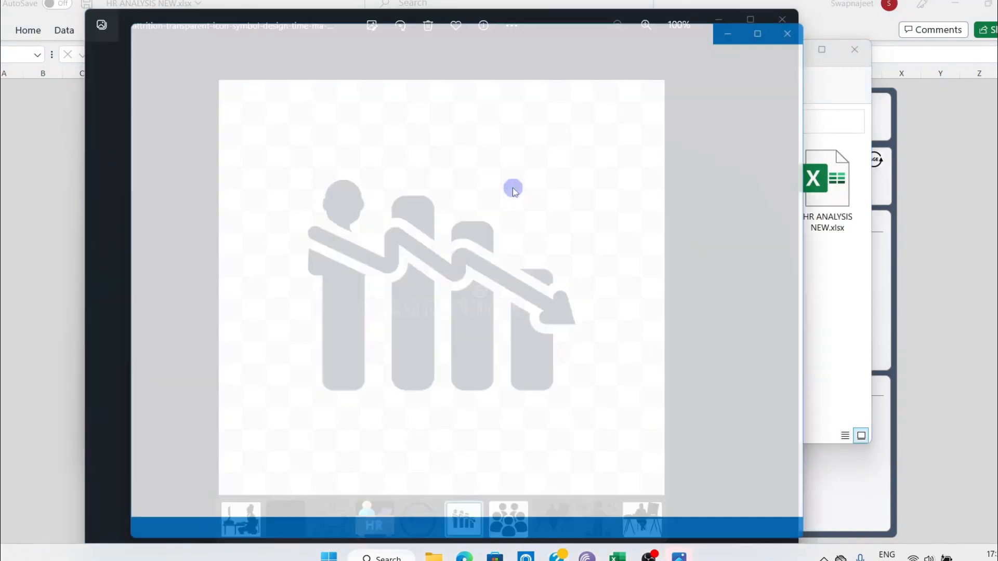
{"action": "right_click", "coordinate": [457, 251]}
{"action": "left_click", "coordinate": [512, 75]}
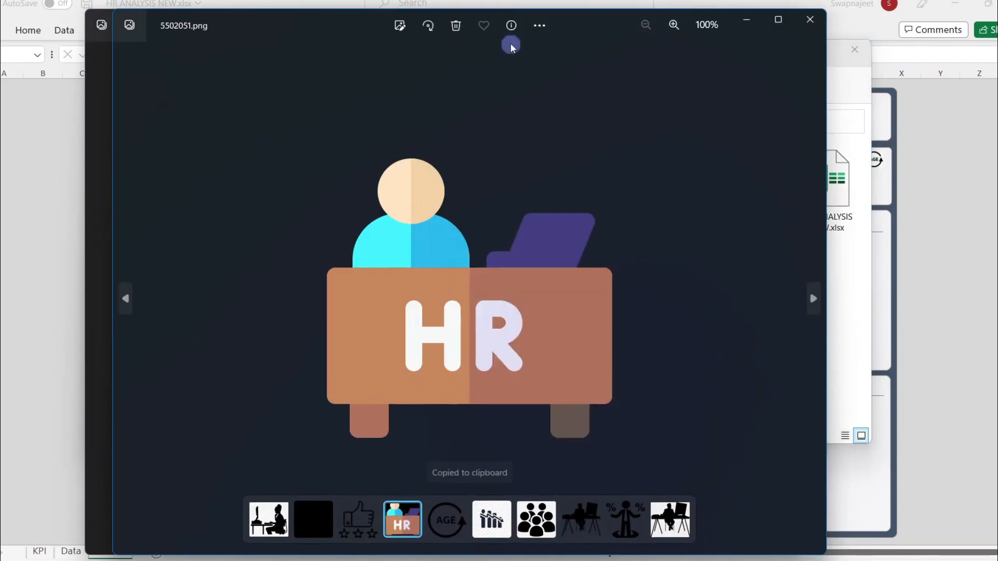
{"action": "left_click", "coordinate": [809, 20]}
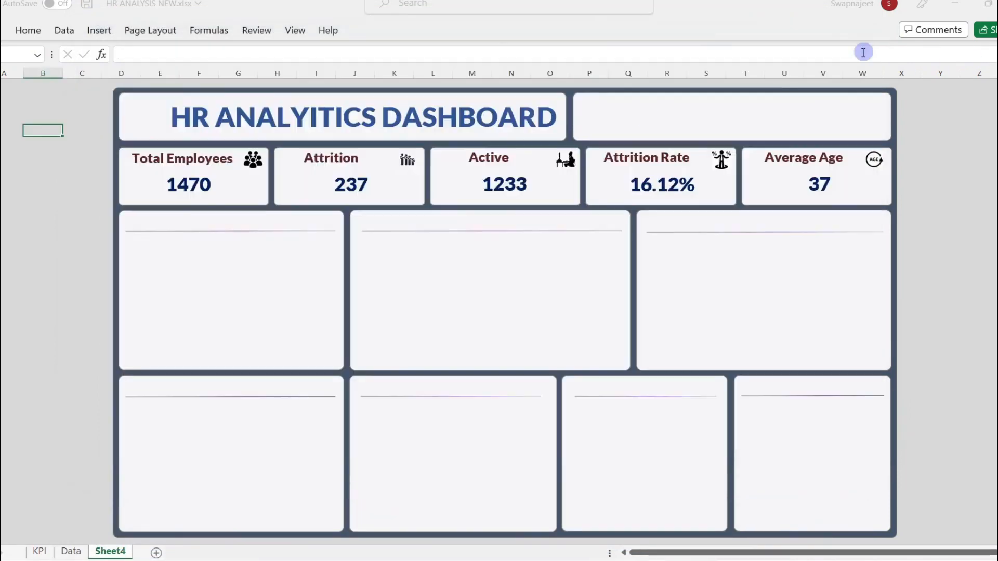
{"action": "left_click", "coordinate": [855, 50]}
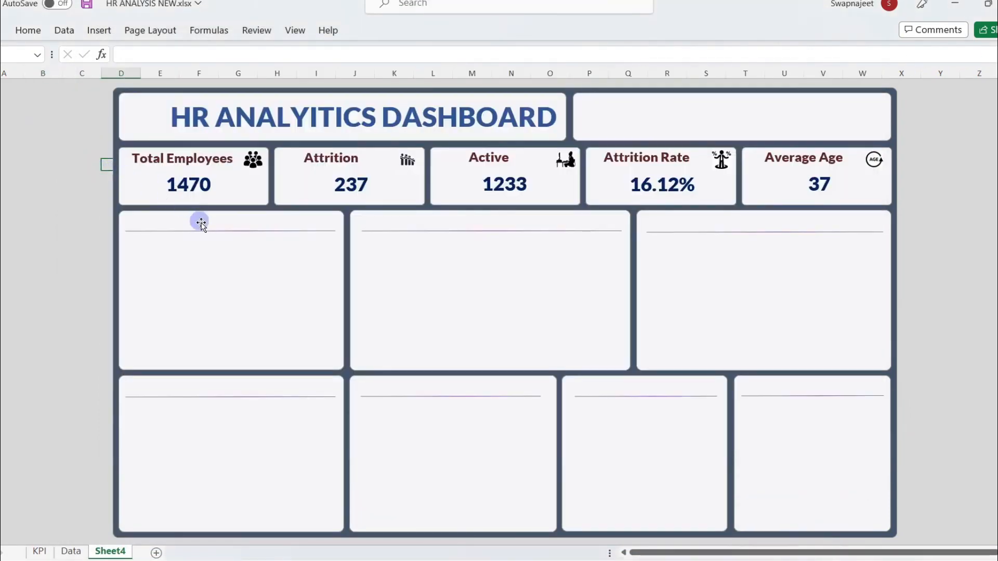
{"action": "left_click", "coordinate": [35, 164]}
{"action": "mouse_move", "coordinate": [633, 560]}
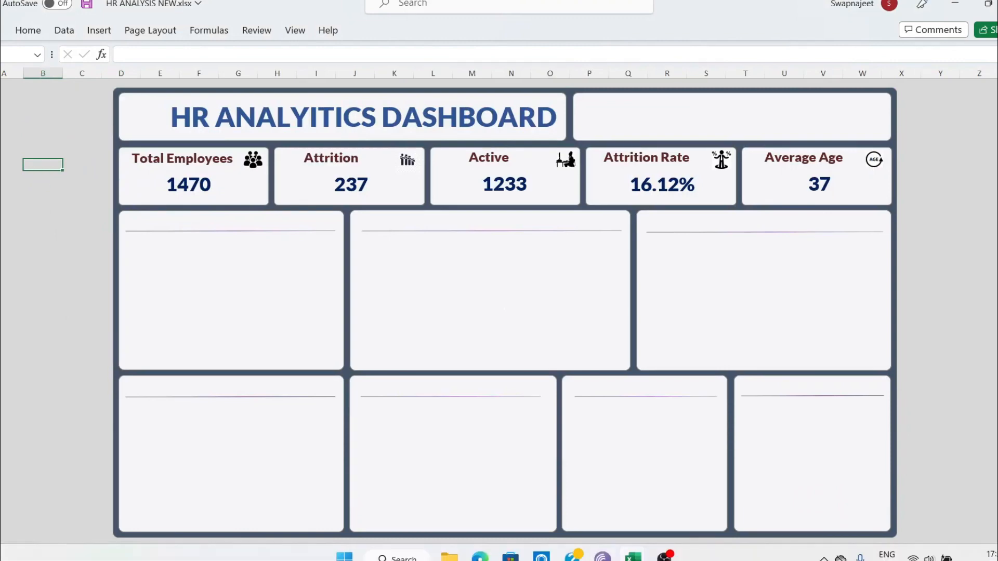
{"action": "left_click", "coordinate": [449, 557]}
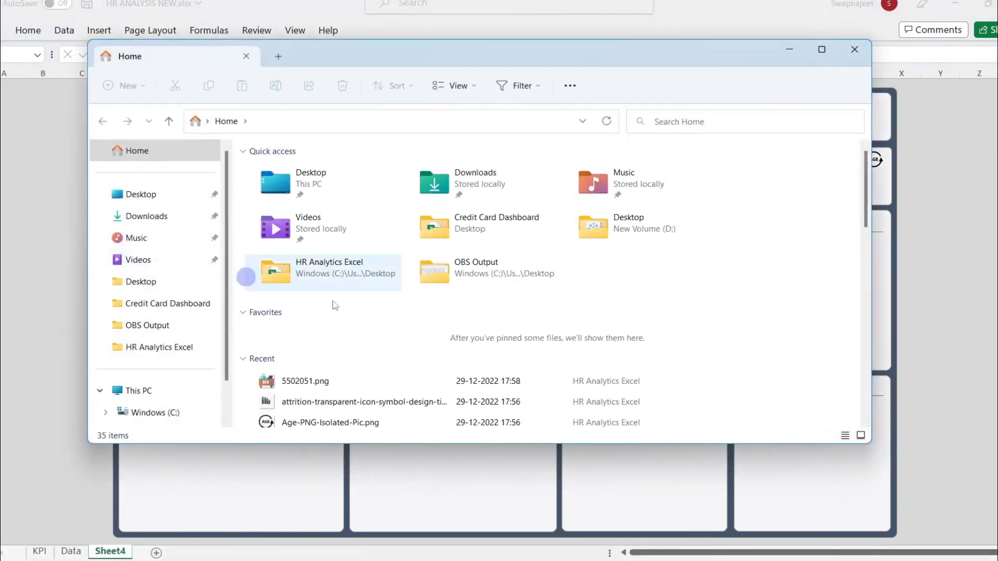
{"action": "left_click", "coordinate": [855, 51]}
Open 5502051.png from the HR Analytics Excel folder on the desktop and copy the image to the clipboard.
{"action": "key", "text": "super+d"}
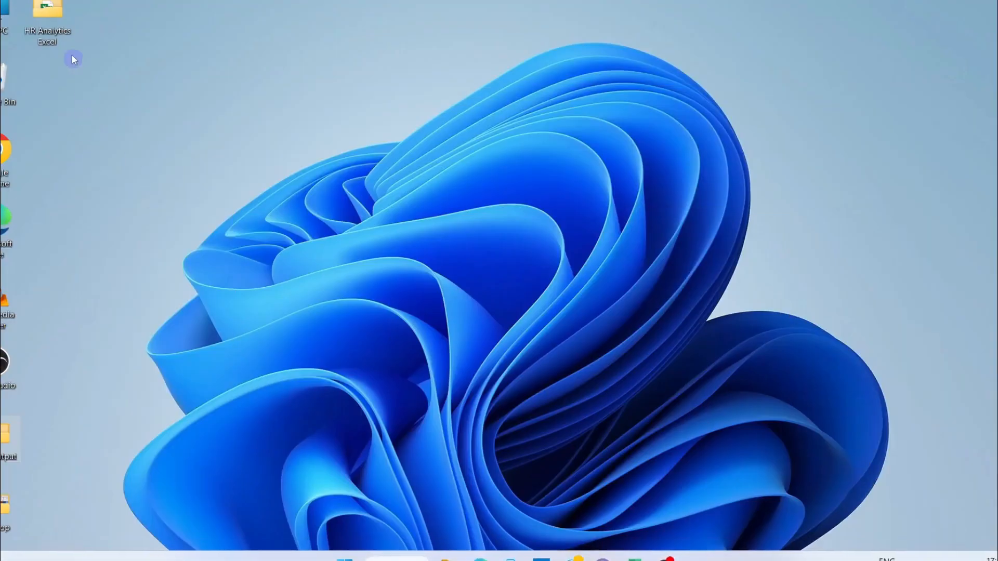
{"action": "double_click", "coordinate": [47, 31]}
{"action": "double_click", "coordinate": [468, 205]}
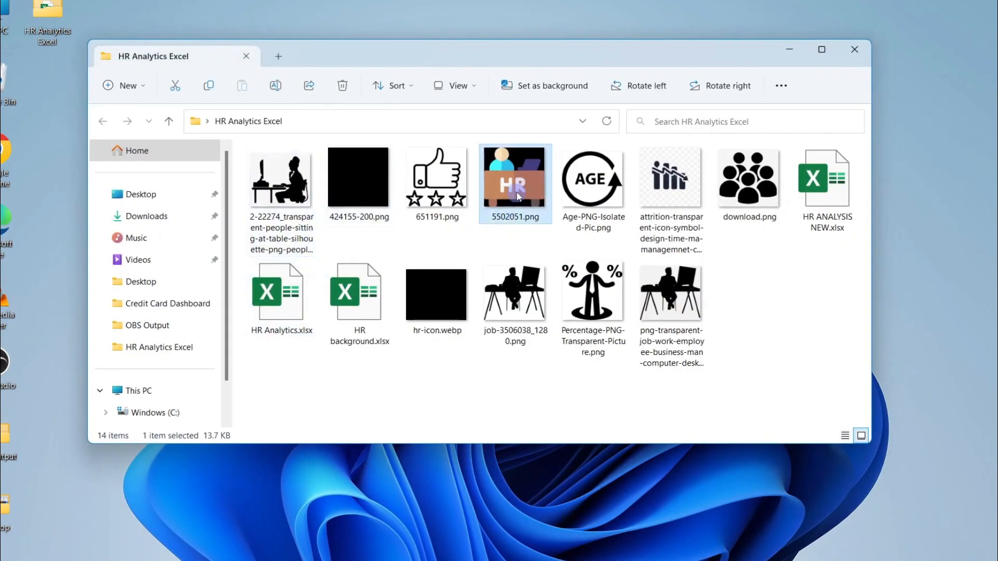
{"action": "right_click", "coordinate": [379, 258]}
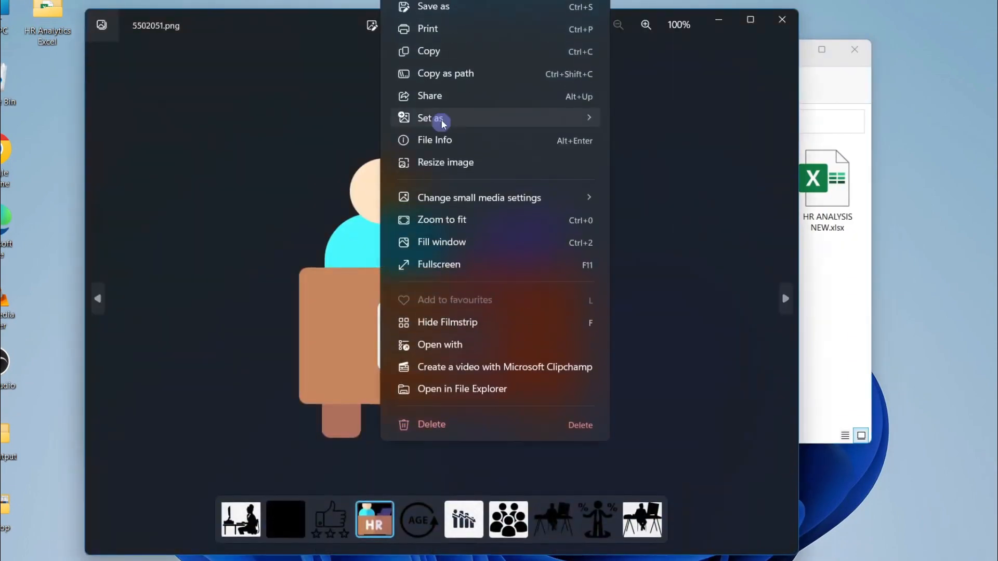
{"action": "left_click", "coordinate": [421, 48]}
{"action": "right_click", "coordinate": [420, 255]}
{"action": "left_click", "coordinate": [460, 52]}
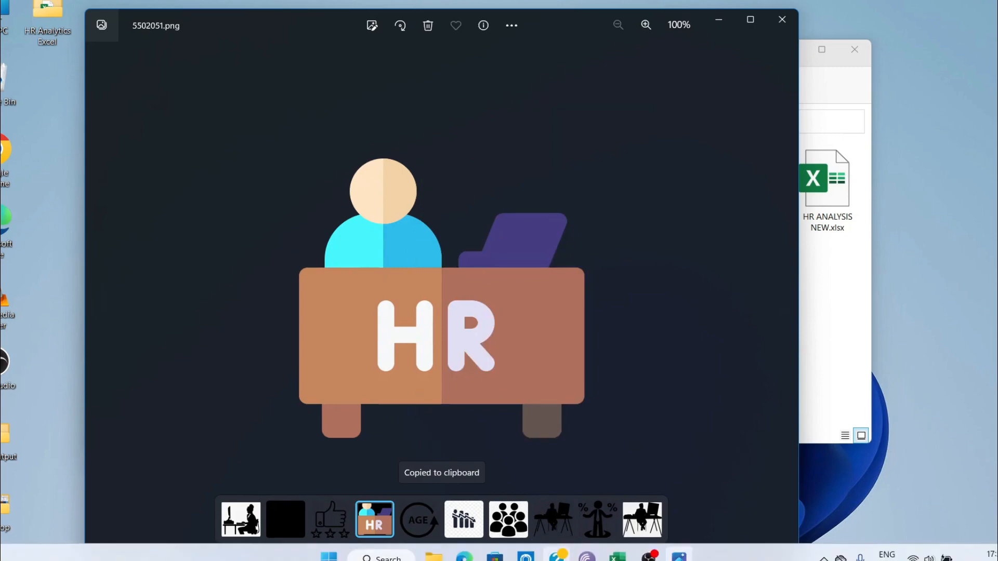
Switch back to the Excel workbook, paste the HR picture into Sheet4 and shrink it to fit in front of the title.
{"action": "left_click", "coordinate": [617, 556]}
{"action": "left_click", "coordinate": [457, 489]}
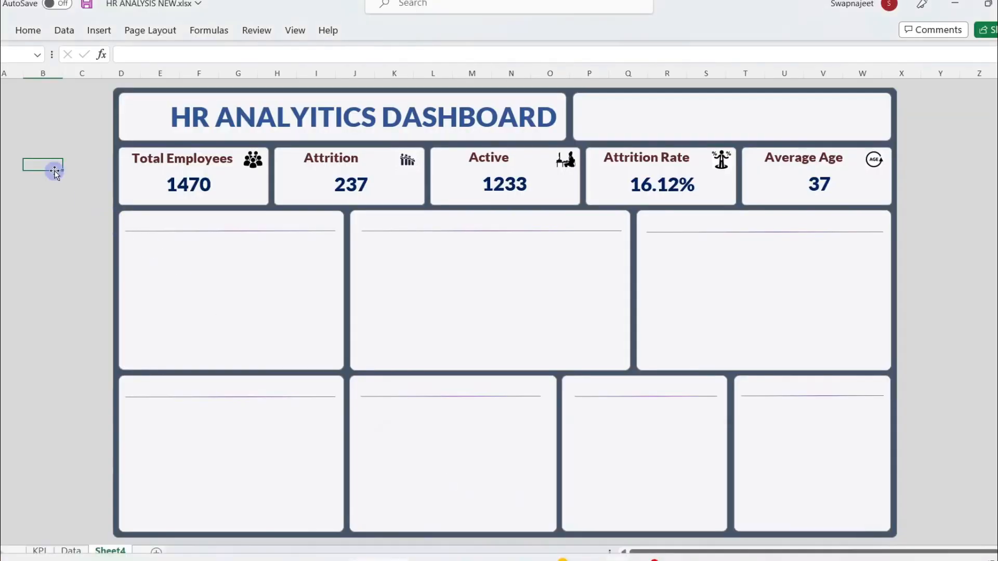
{"action": "left_click", "coordinate": [49, 203]}
{"action": "key", "text": "ctrl+v"}
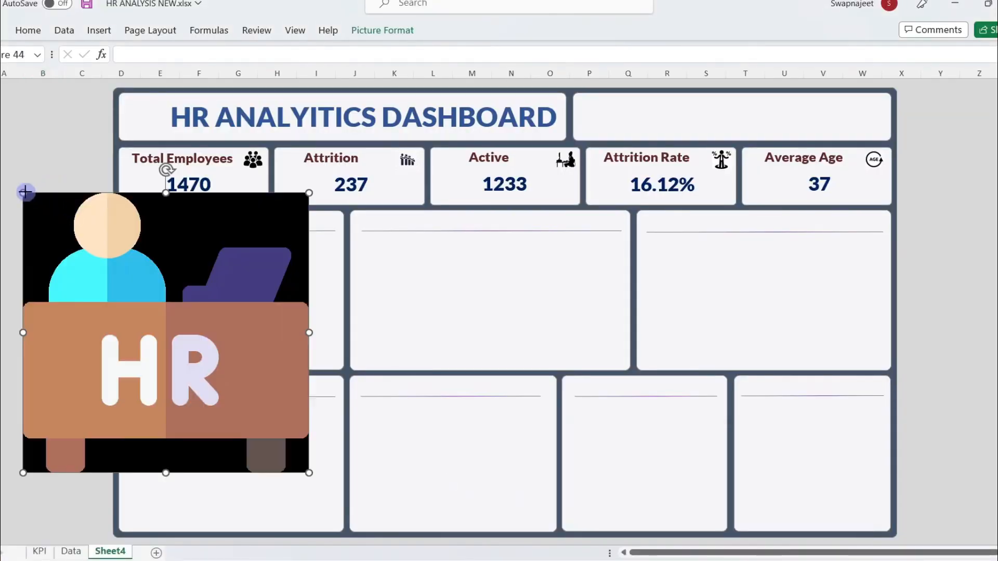
{"action": "left_click_drag", "start_coordinate": [24, 193], "coordinate": [140, 115]}
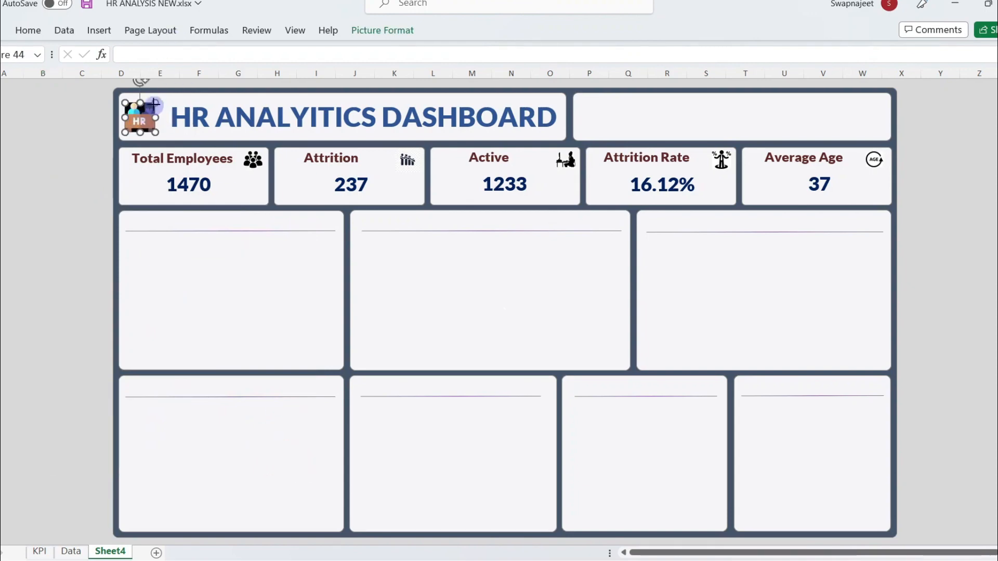
Nudge the title text box slightly left toward the HR picture, keeping its height, and deselect it.
{"action": "left_click", "coordinate": [208, 111]}
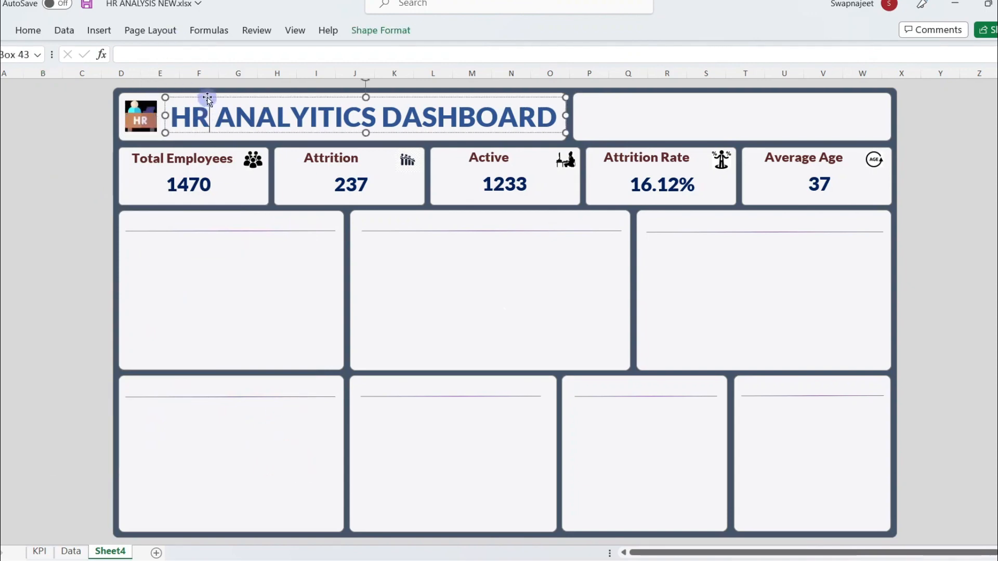
{"action": "left_click", "coordinate": [208, 98]}
{"action": "key", "text": "Up"}
{"action": "key", "text": "Left"}
{"action": "key", "text": "Left"}
{"action": "key", "text": "Left"}
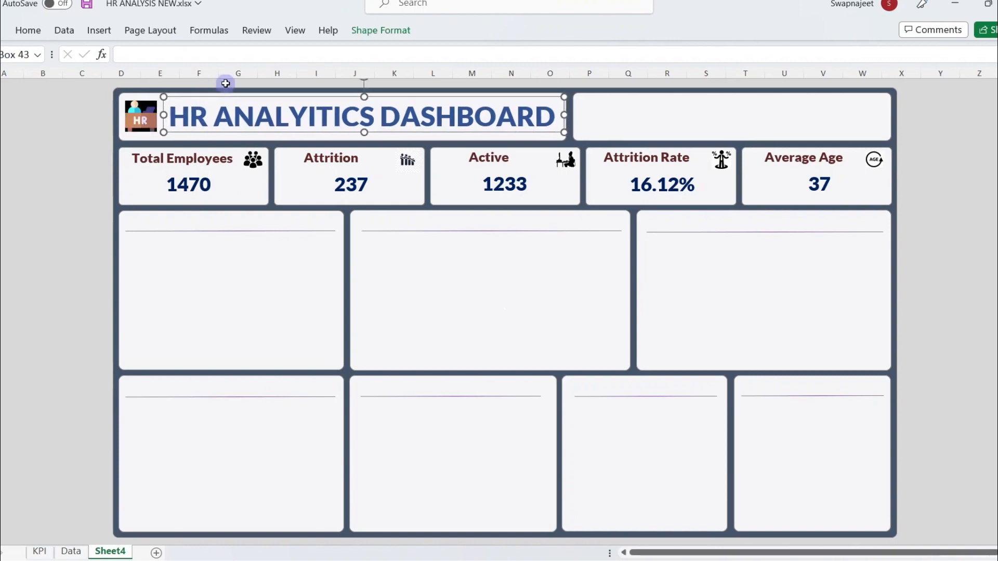
{"action": "key", "text": "Left"}
{"action": "key", "text": "Down"}
{"action": "left_click", "coordinate": [102, 198]}
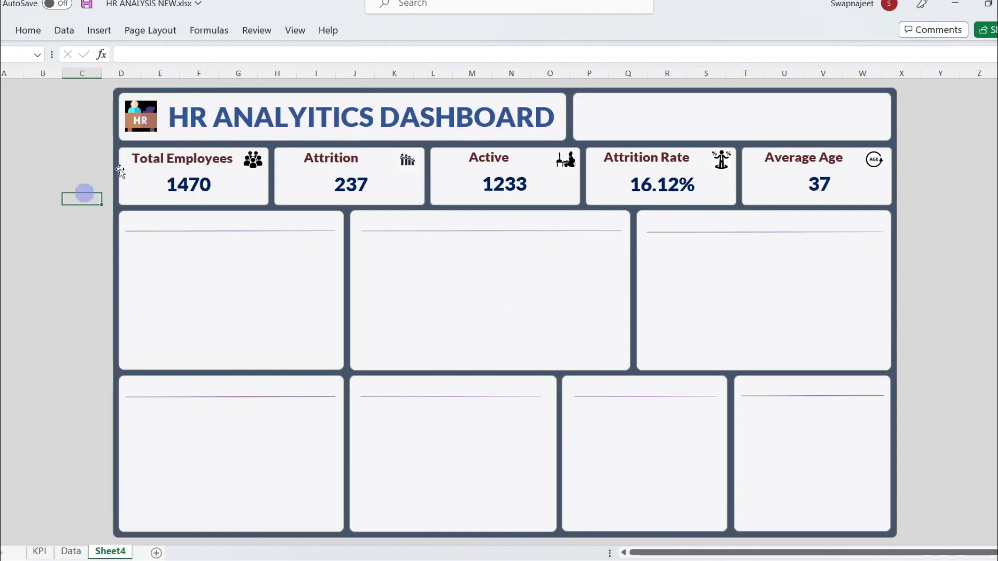
{"action": "left_click", "coordinate": [57, 172]}
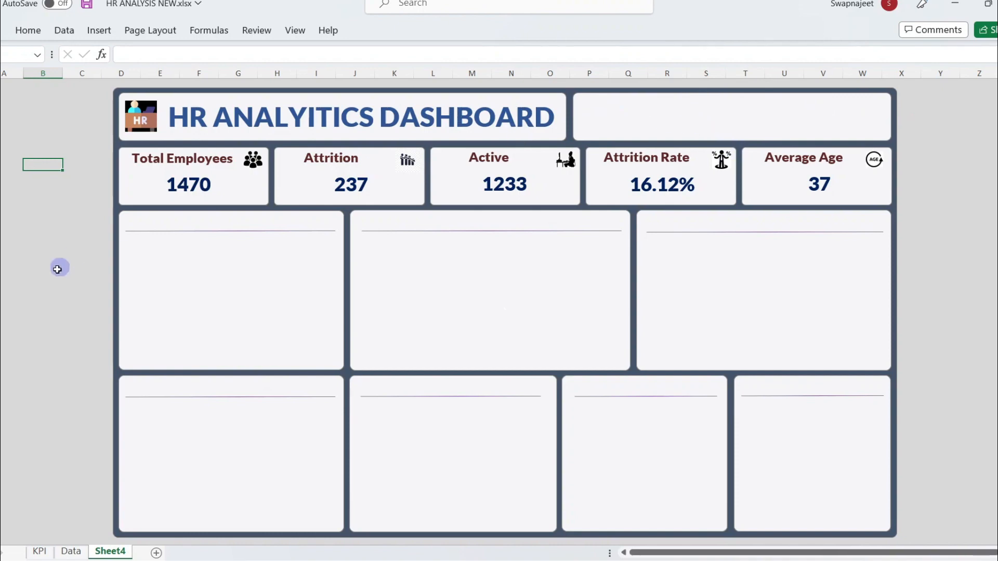
Open the thumbs-up picture 651191.png from the HR Analytics Excel folder on the desktop and copy it to the clipboard.
{"action": "left_click", "coordinate": [20, 278]}
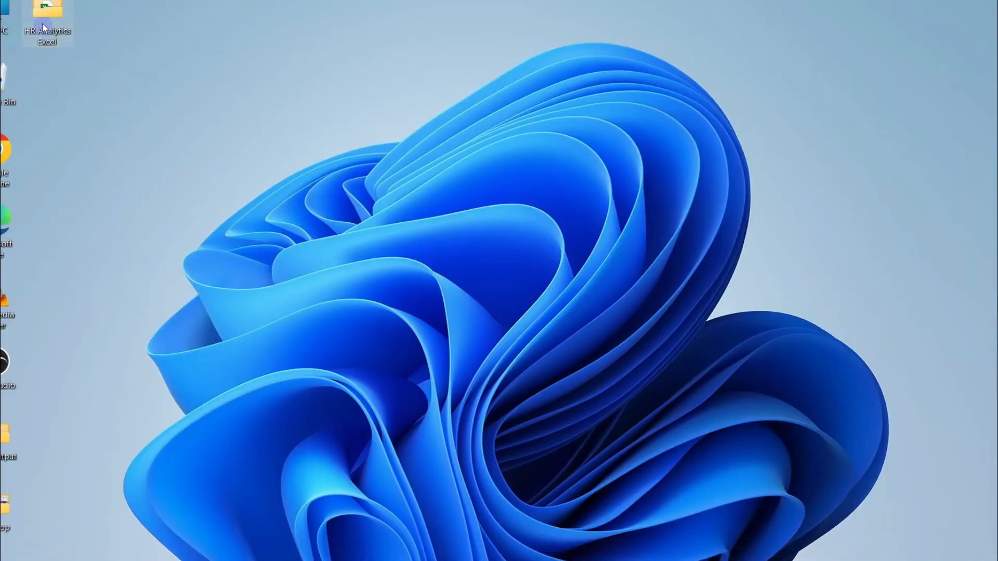
{"action": "double_click", "coordinate": [47, 24]}
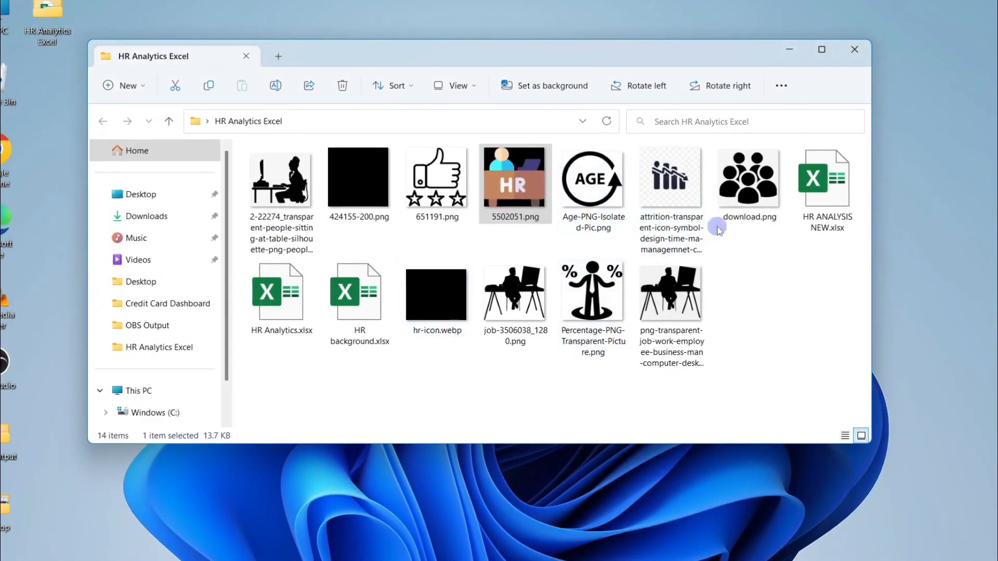
{"action": "left_click", "coordinate": [747, 258]}
{"action": "double_click", "coordinate": [429, 200]}
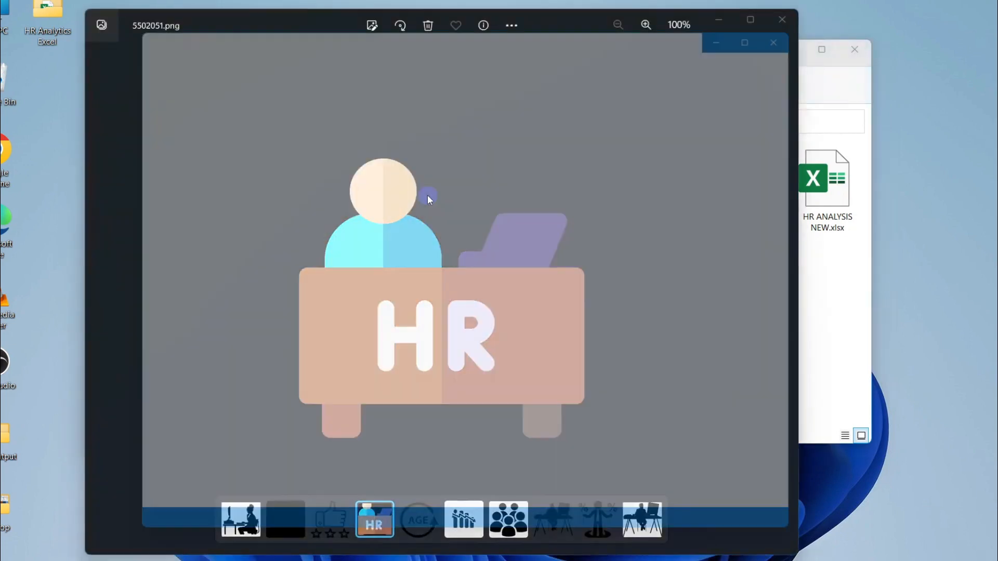
{"action": "right_click", "coordinate": [446, 268]}
{"action": "left_click", "coordinate": [489, 51]}
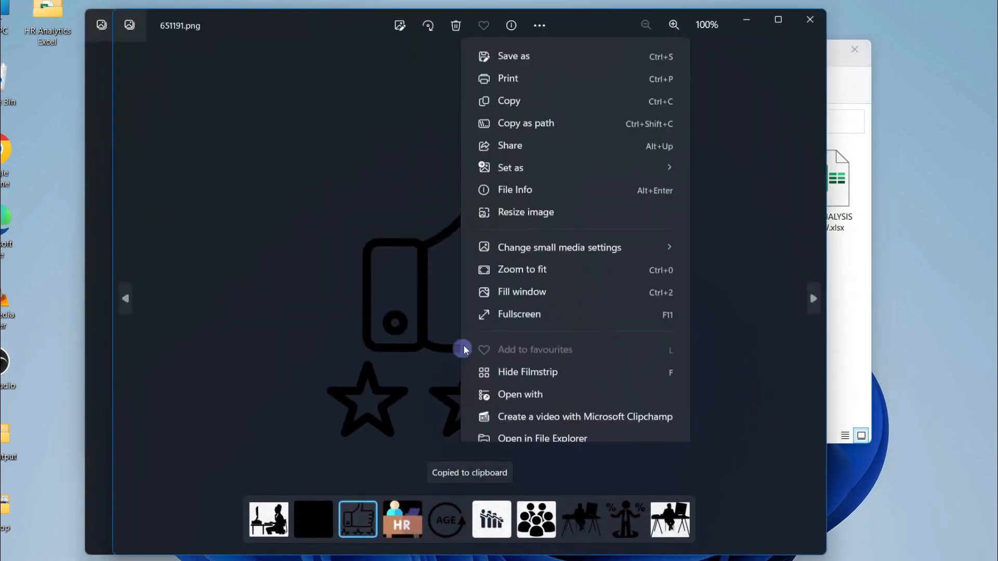
Switch to the HR ANALYSIS NEW.xlsx workbook, paste the thumbs-up picture into Sheet4 and shrink it into the start of the empty header panel.
{"action": "mouse_move", "coordinate": [618, 556]}
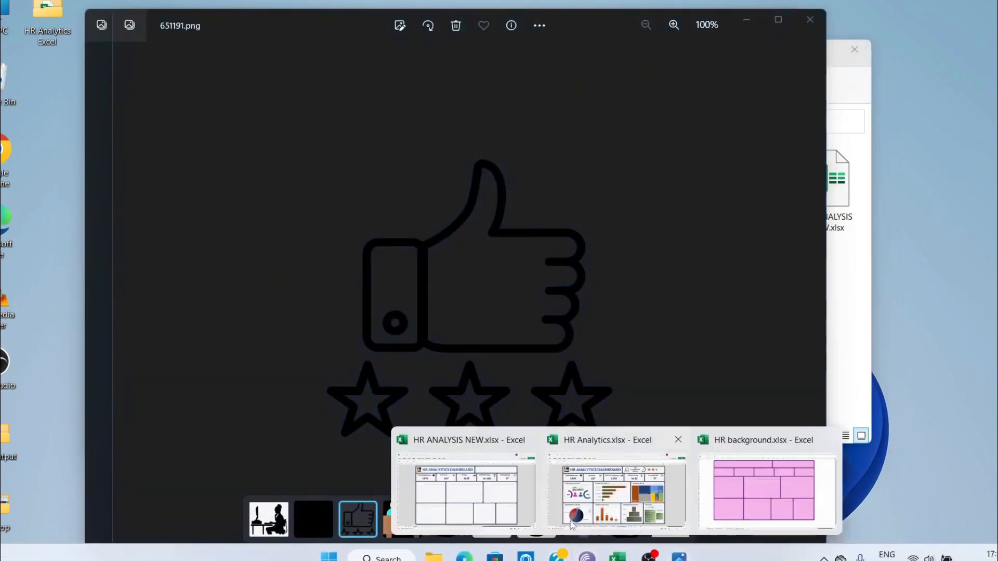
{"action": "left_click", "coordinate": [465, 490]}
{"action": "key", "text": "ctrl+v"}
{"action": "left_click_drag", "start_coordinate": [77, 318], "coordinate": [256, 203]}
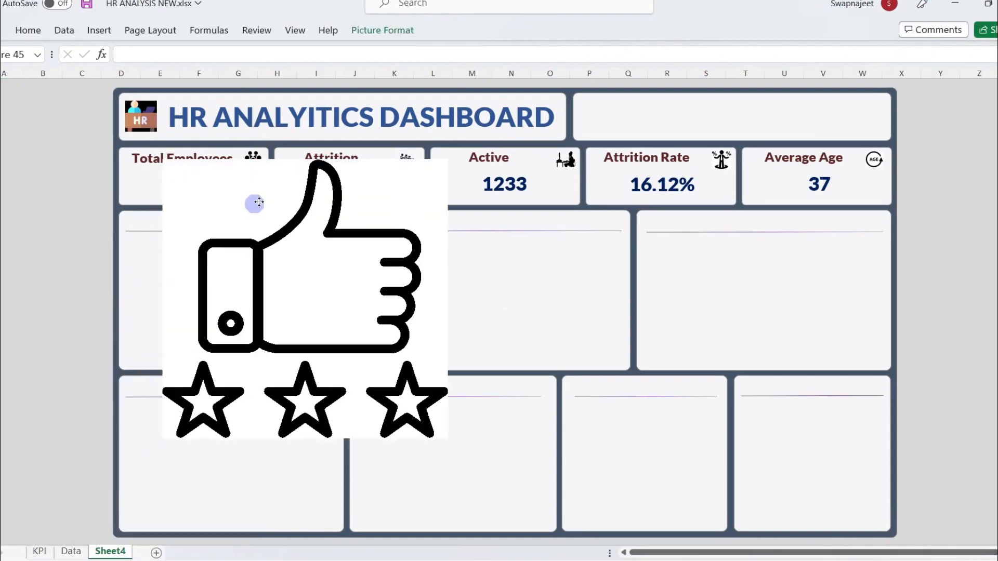
{"action": "left_click_drag", "start_coordinate": [164, 161], "coordinate": [594, 116]}
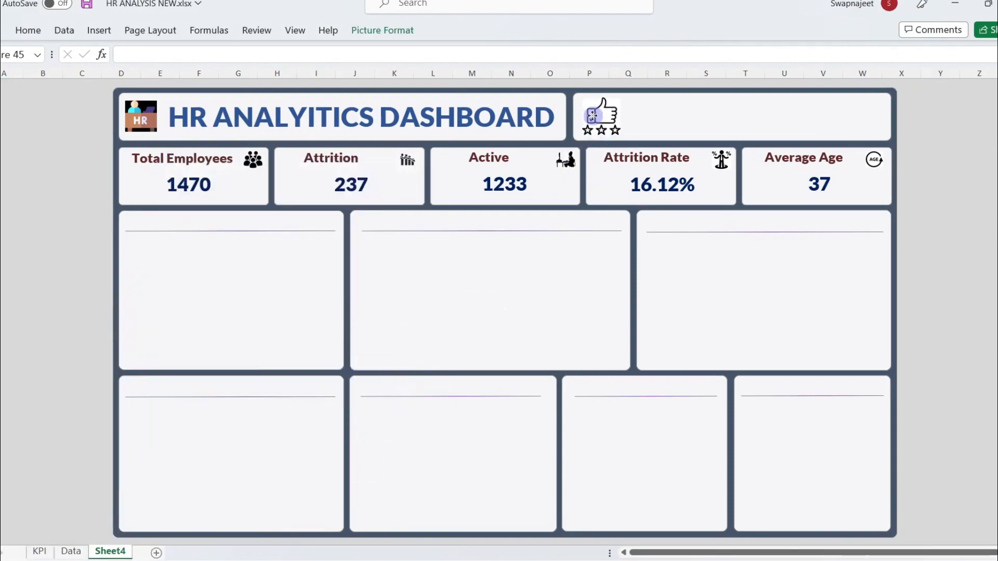
Insert a text box beside the thumbs-up picture in the header panel reading "JOB SATISFACTION RATING".
{"action": "left_click", "coordinate": [108, 32]}
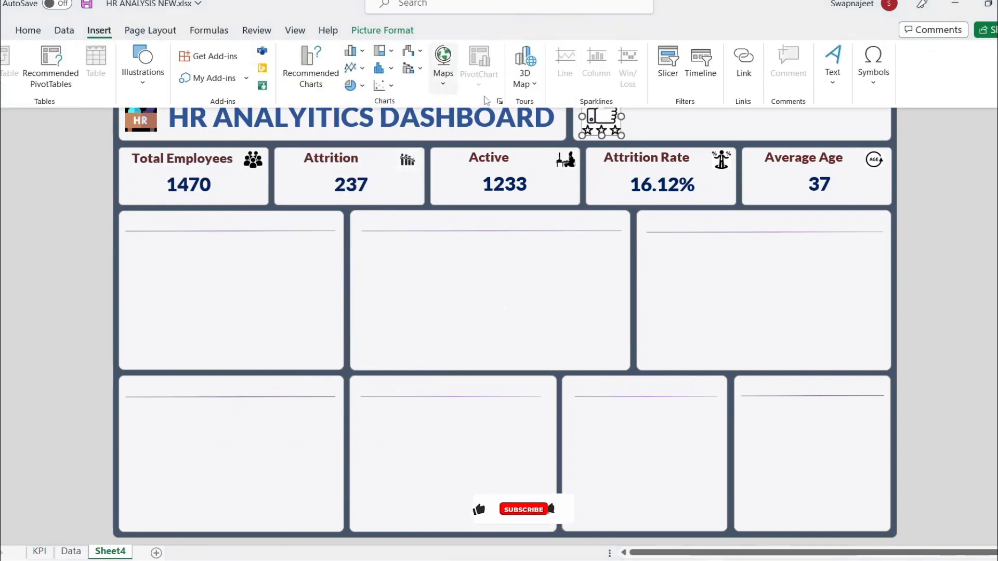
{"action": "left_click", "coordinate": [29, 31]}
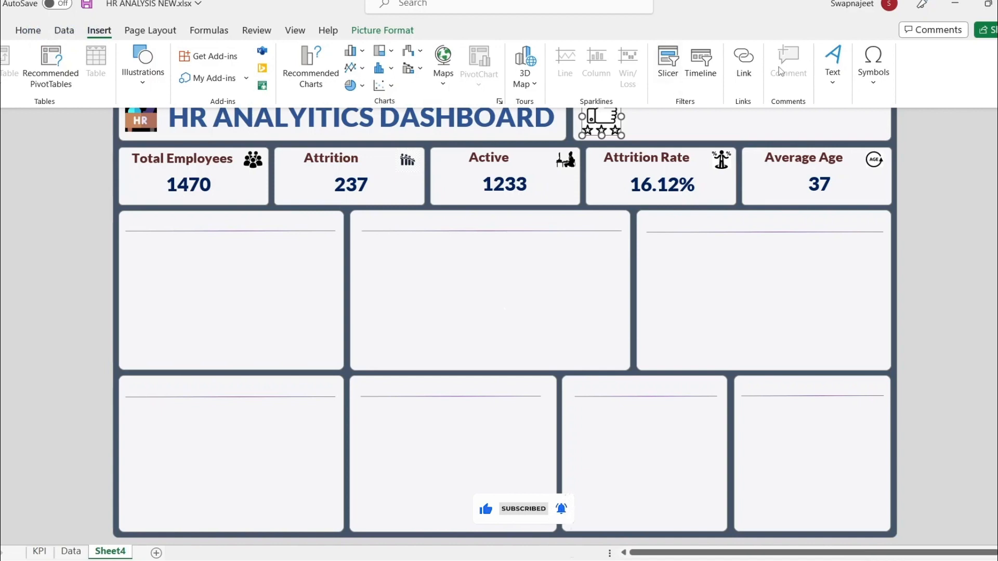
{"action": "left_click", "coordinate": [833, 58]}
{"action": "left_click", "coordinate": [831, 120]}
{"action": "left_click_drag", "start_coordinate": [634, 99], "coordinate": [732, 135]}
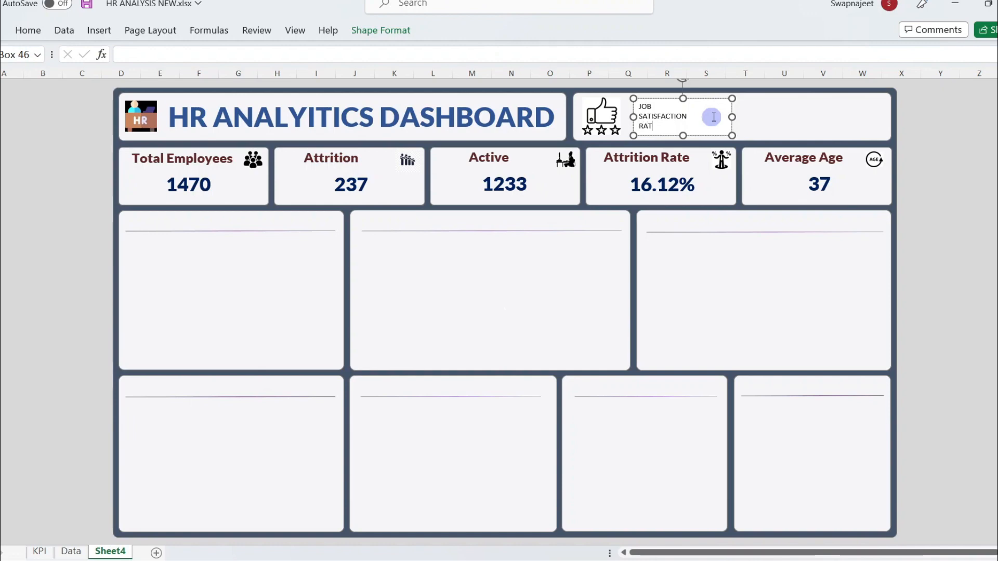
{"action": "left_click", "coordinate": [708, 135]}
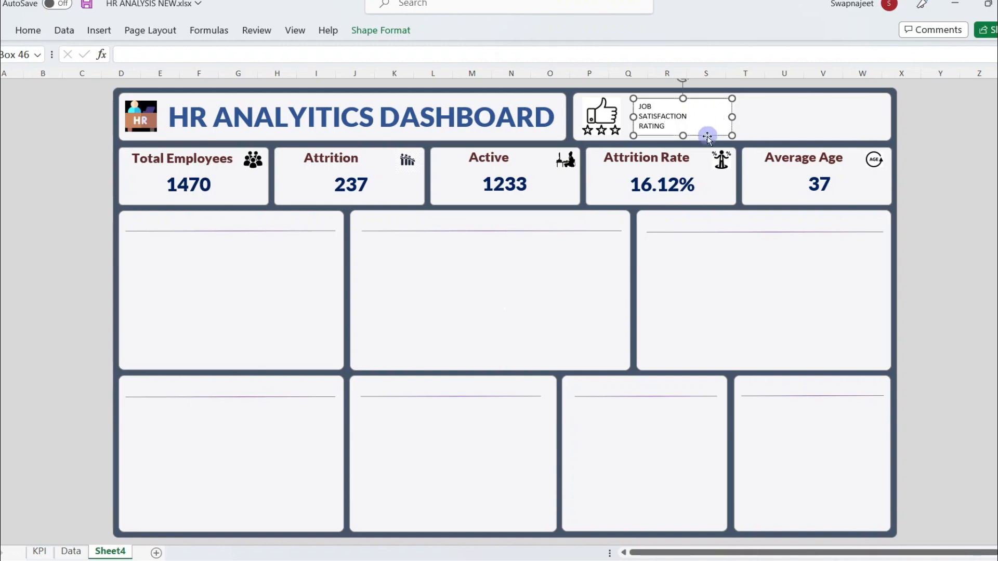
Remove the fill and outline from the job satisfaction rating text box.
{"action": "left_click", "coordinate": [381, 30]}
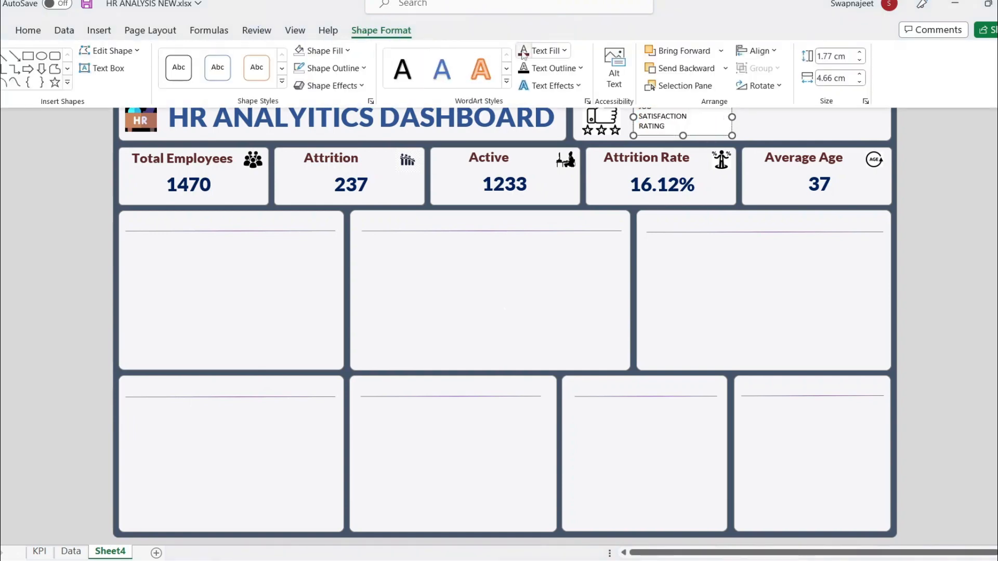
{"action": "left_click", "coordinate": [540, 51]}
{"action": "left_click", "coordinate": [540, 55]}
{"action": "left_click", "coordinate": [331, 51]}
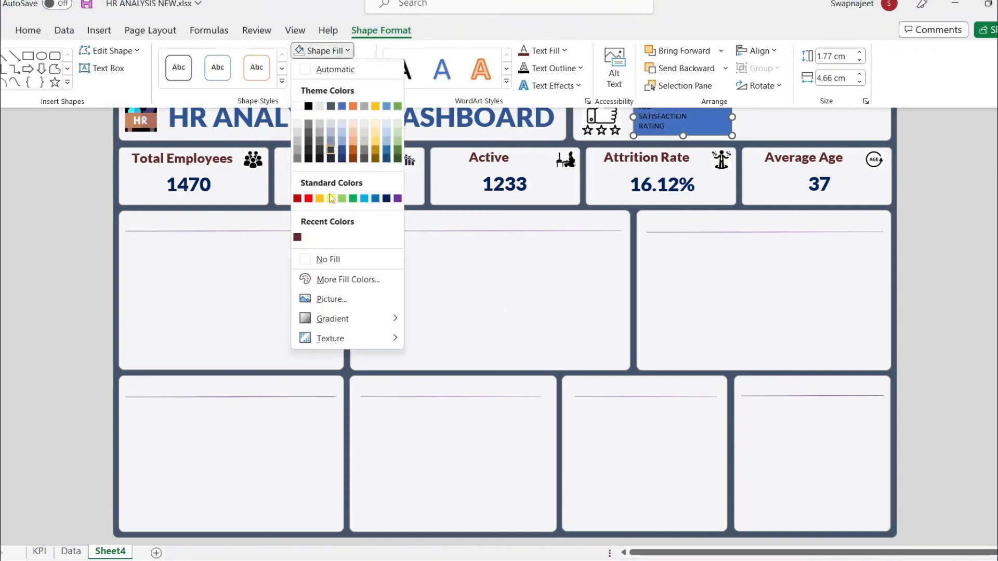
{"action": "left_click", "coordinate": [329, 258]}
{"action": "left_click", "coordinate": [328, 69]}
{"action": "left_click", "coordinate": [344, 277]}
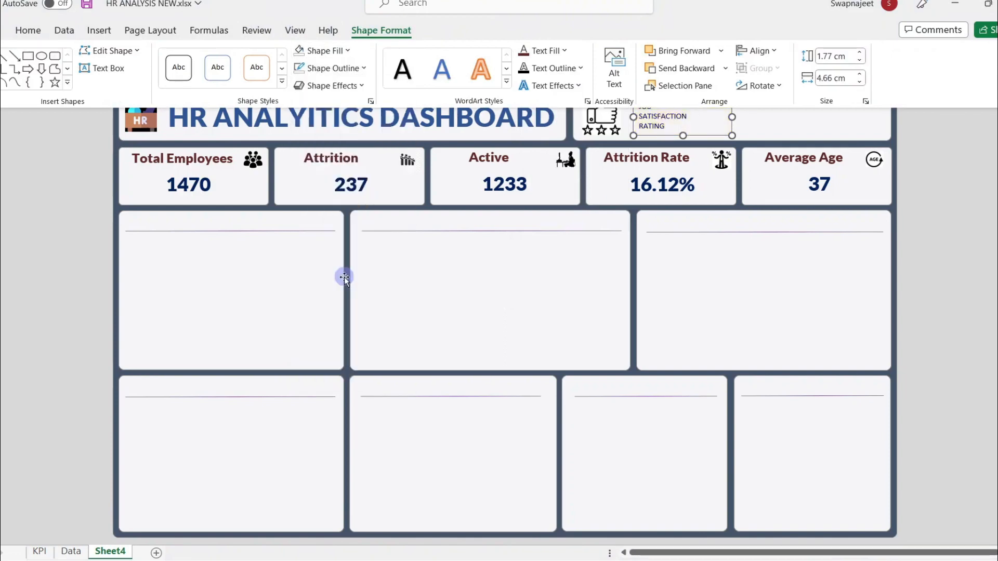
Set the job satisfaction rating text to the Lato Black font and centre it horizontally.
{"action": "left_click", "coordinate": [28, 31]}
{"action": "left_click", "coordinate": [161, 55]}
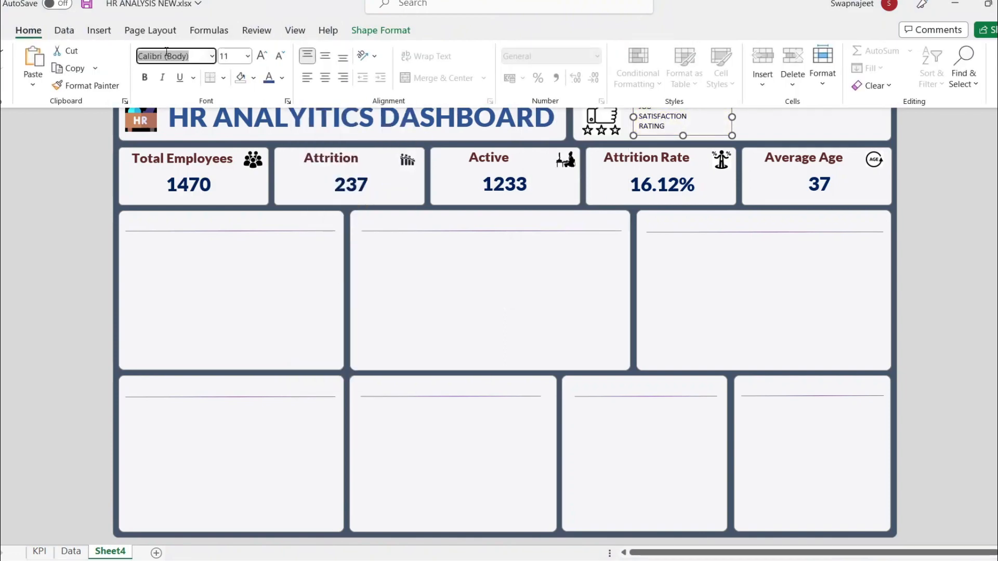
{"action": "type", "text": "Lato Black"}
{"action": "key", "text": "Return"}
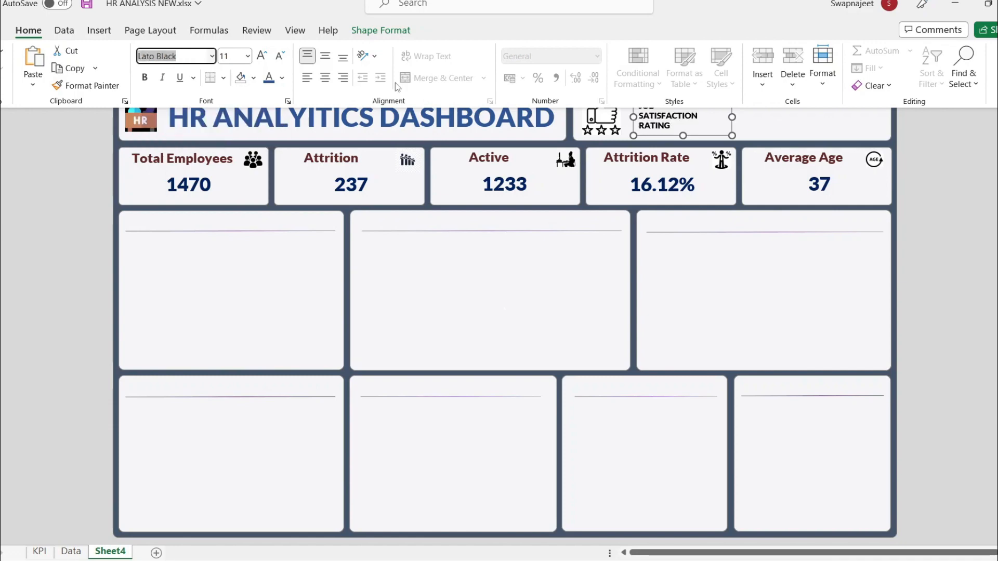
{"action": "left_click", "coordinate": [326, 77]}
Set the job satisfaction rating text to size 16 and colour it with the dark maroon recent colour.
{"action": "left_click", "coordinate": [248, 55]}
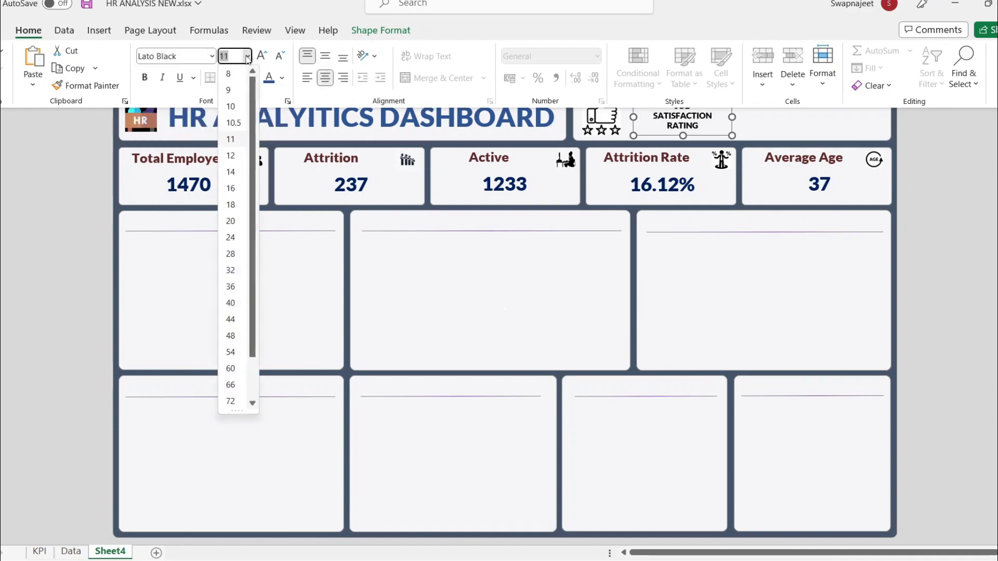
{"action": "left_click", "coordinate": [235, 172]}
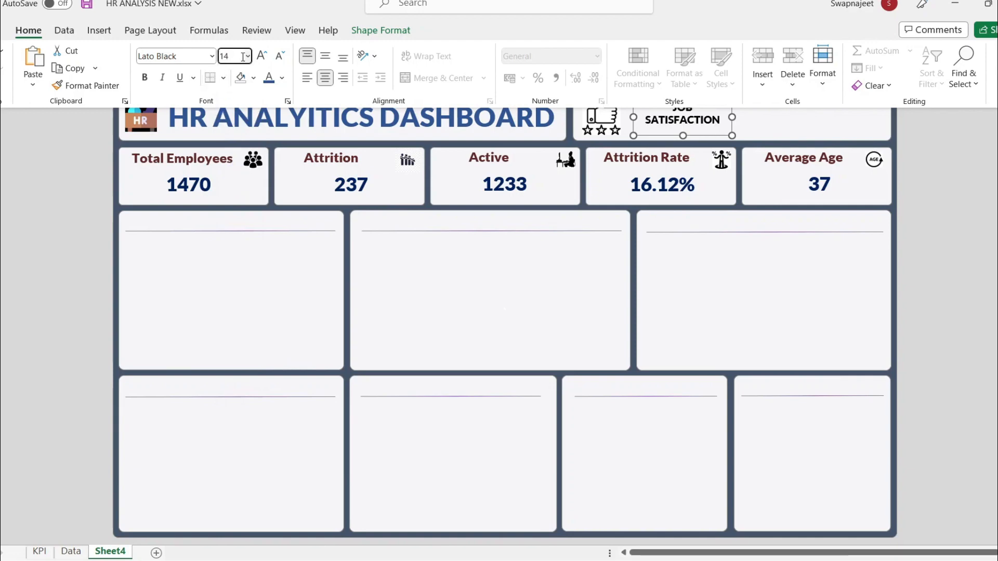
{"action": "left_click", "coordinate": [248, 56]}
{"action": "left_click", "coordinate": [235, 189]}
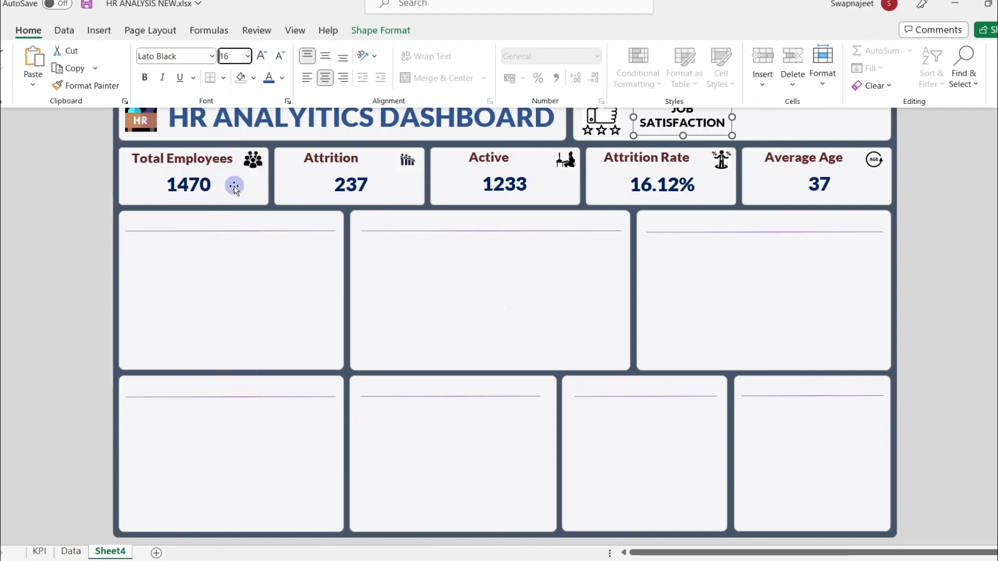
{"action": "left_click", "coordinate": [282, 78]}
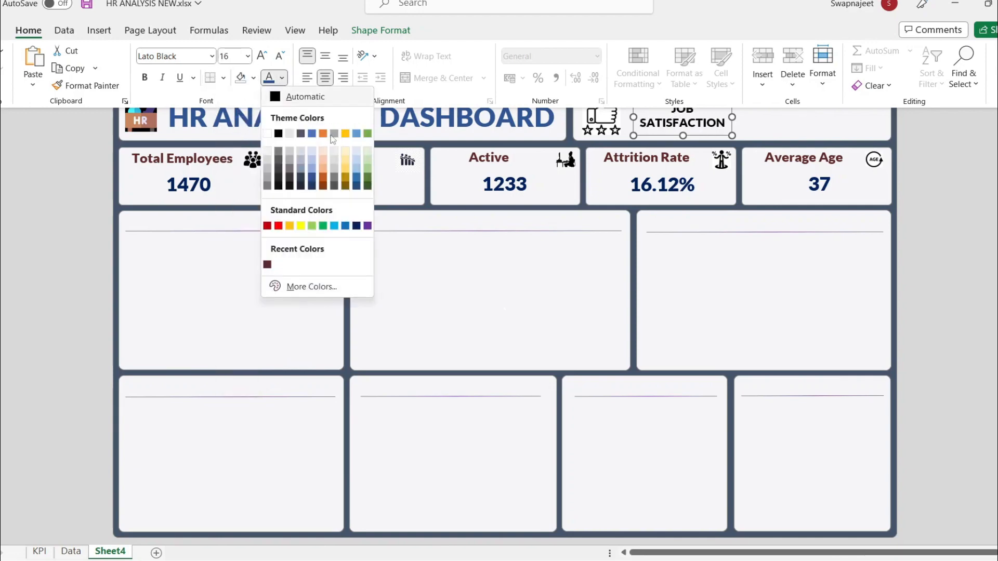
{"action": "left_click", "coordinate": [267, 265]}
{"action": "left_click", "coordinate": [958, 204]}
Select all the job satisfaction rating text and reduce its font size to 14.
{"action": "left_click", "coordinate": [679, 112]}
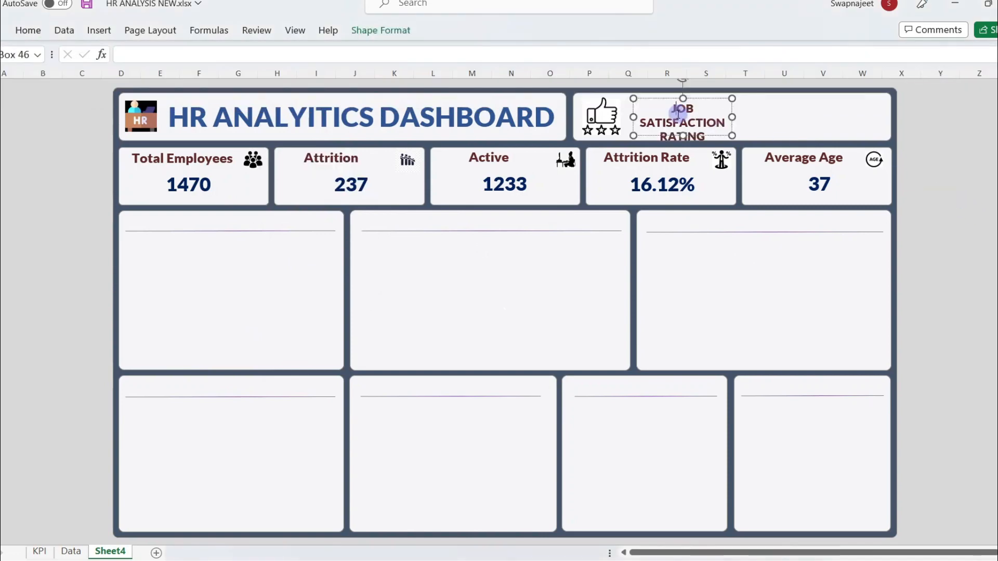
{"action": "double_click", "coordinate": [678, 109]}
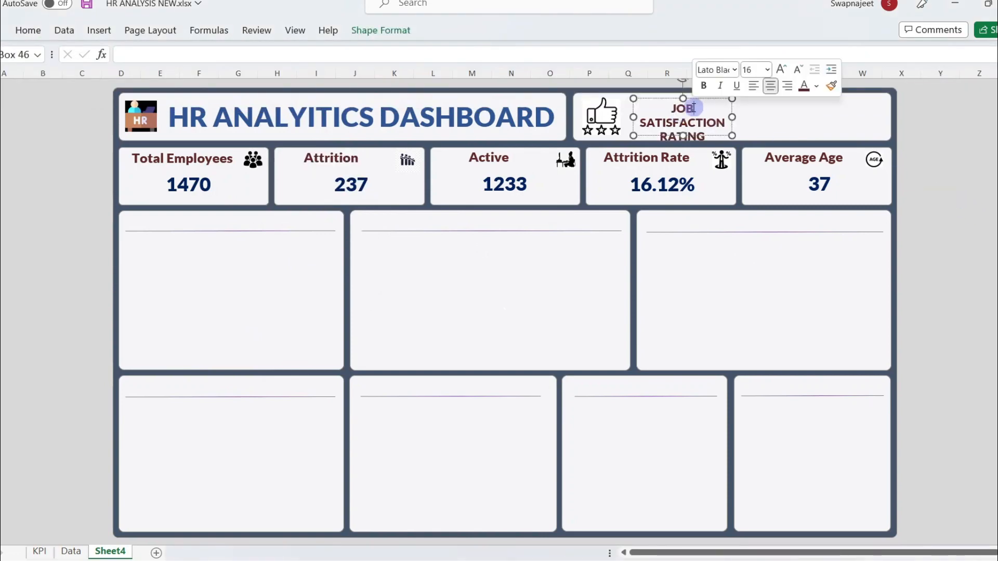
{"action": "double_click", "coordinate": [691, 126]}
{"action": "left_click_drag", "start_coordinate": [670, 108], "coordinate": [706, 138]}
{"action": "left_click", "coordinate": [785, 105]}
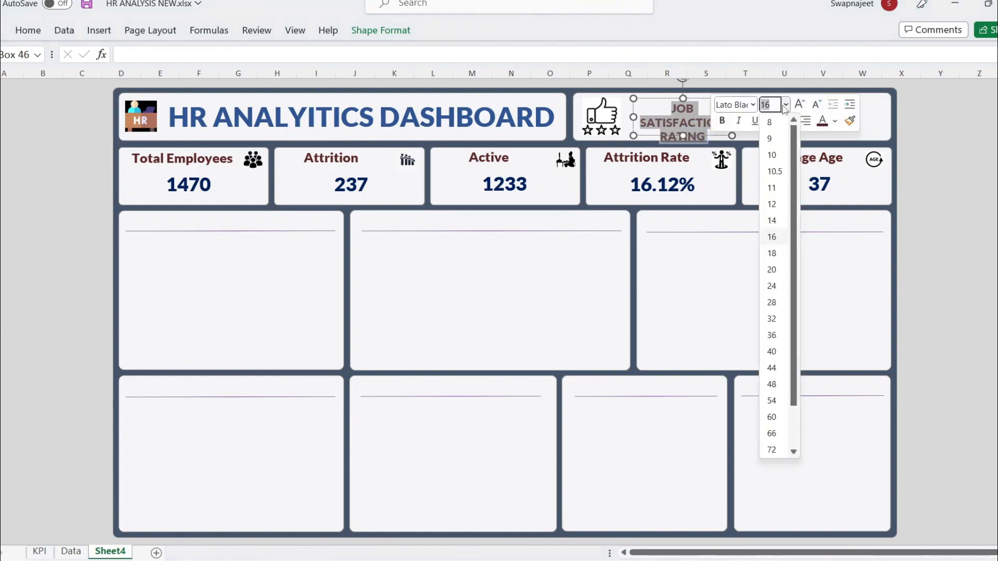
{"action": "left_click", "coordinate": [772, 221]}
{"action": "left_click", "coordinate": [958, 151]}
Stretch the job satisfaction rating text box slightly upward and downward so all three lines fit within the header panel.
{"action": "left_click", "coordinate": [683, 99]}
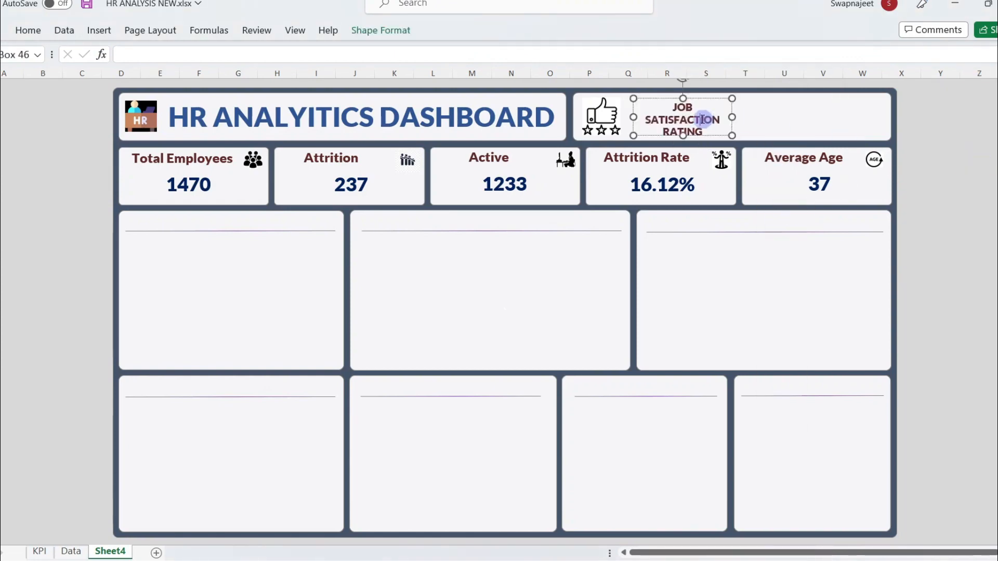
{"action": "left_click_drag", "start_coordinate": [683, 97], "coordinate": [683, 94]}
{"action": "left_click_drag", "start_coordinate": [683, 135], "coordinate": [683, 139]}
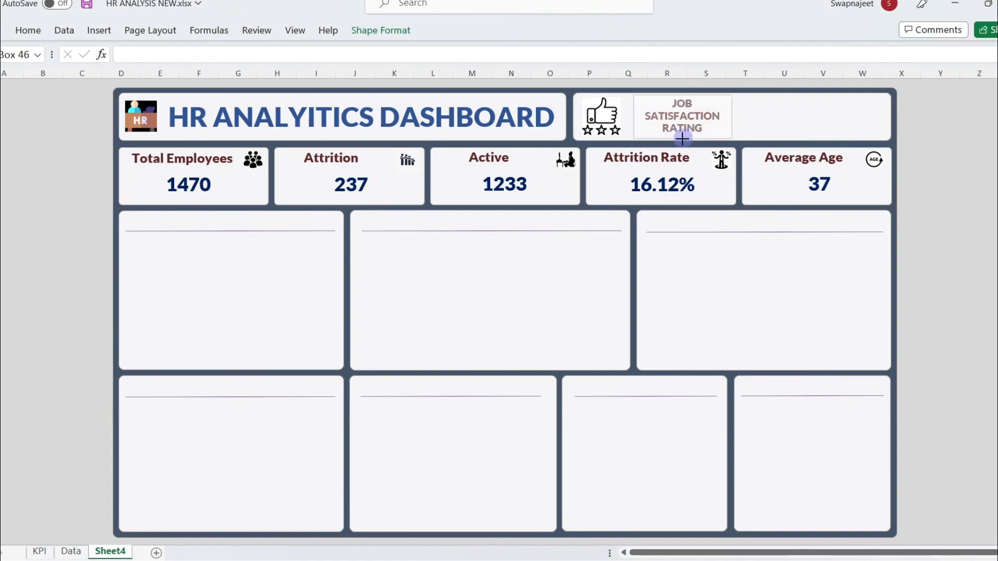
{"action": "left_click", "coordinate": [985, 162]}
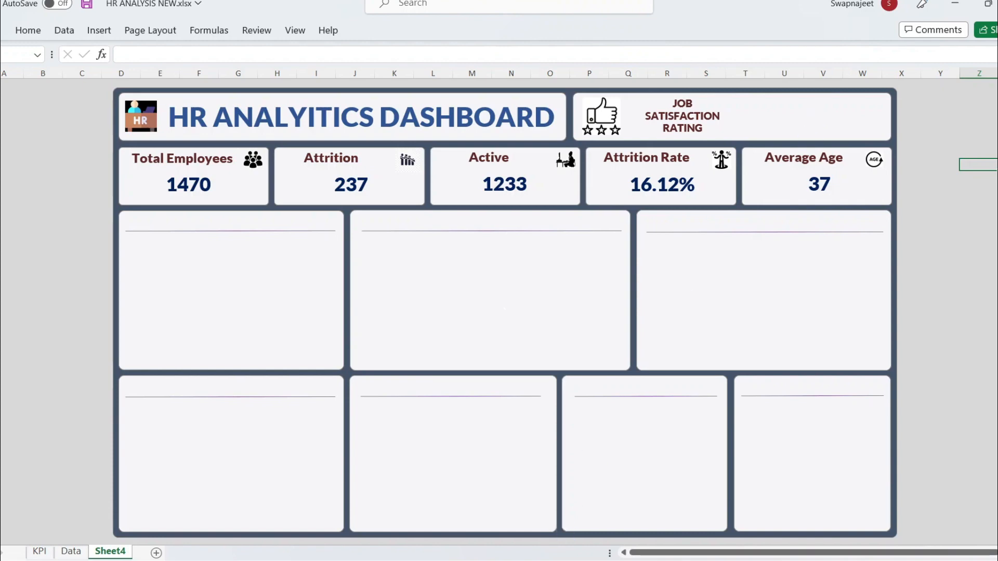
Check the reference dashboard in HR Analytics.xlsx, and in HR ANALYSIS NEW.xlsx nudge the rating text box left toward the thumbs-up picture.
{"action": "mouse_move", "coordinate": [617, 556]}
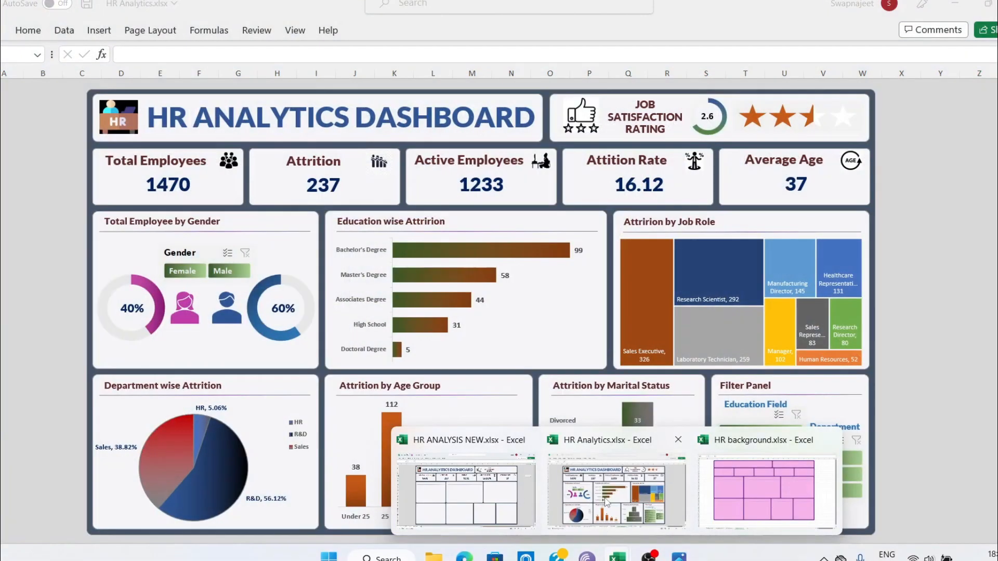
{"action": "left_click", "coordinate": [617, 491]}
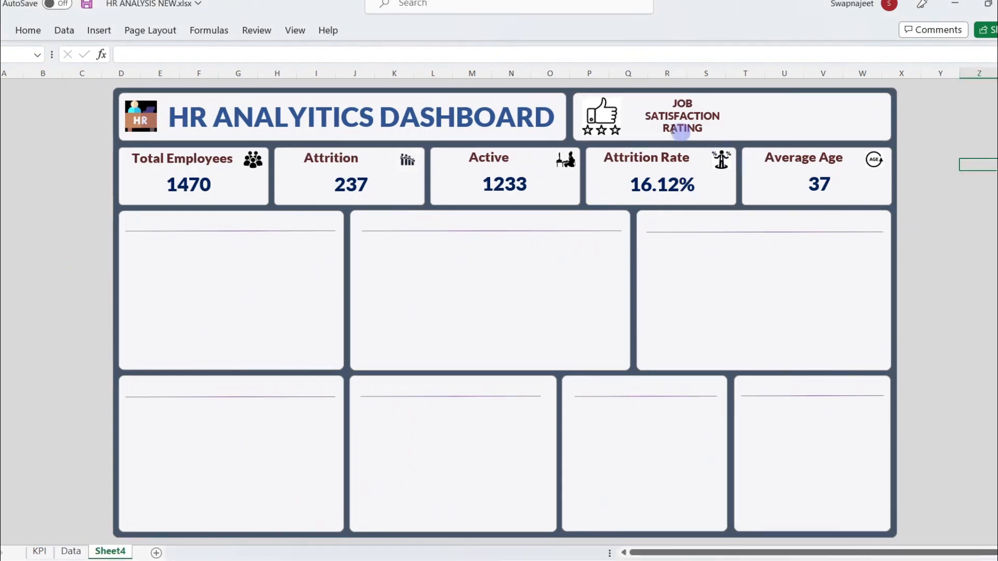
{"action": "left_click", "coordinate": [673, 117]}
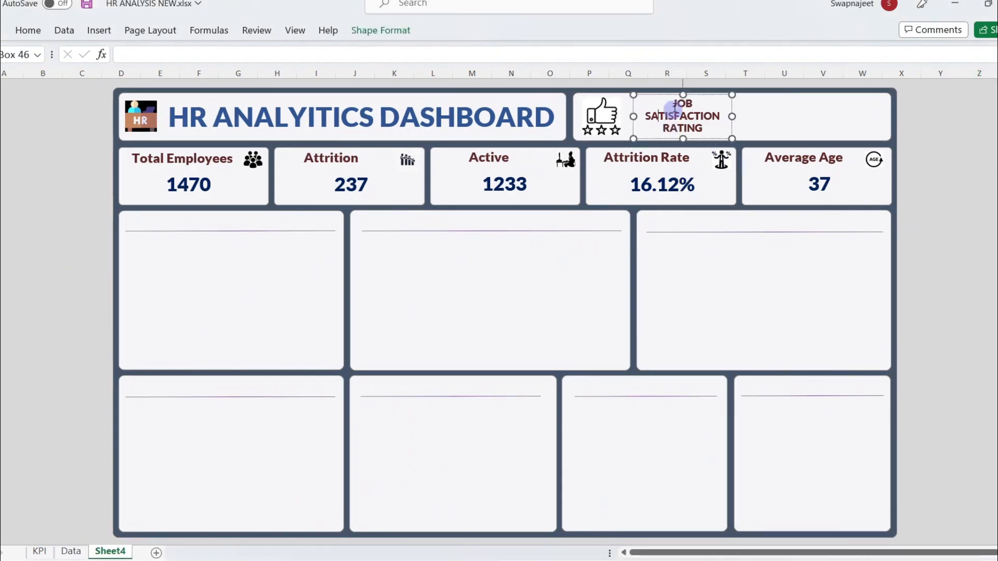
{"action": "left_click", "coordinate": [633, 117]}
{"action": "key", "text": "Left"}
{"action": "key", "text": "Left"}
{"action": "key", "text": "Left"}
{"action": "key", "text": "Left"}
{"action": "key", "text": "Left"}
{"action": "key", "text": "Left"}
{"action": "key", "text": "Left"}
{"action": "key", "text": "Left"}
{"action": "key", "text": "Left"}
{"action": "key", "text": "Left"}
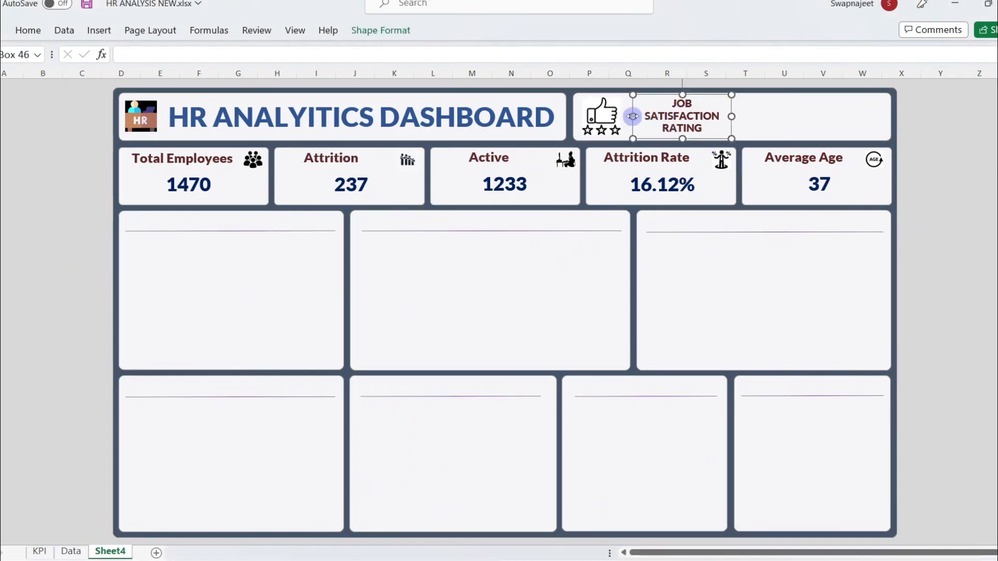
{"action": "left_click", "coordinate": [951, 140]}
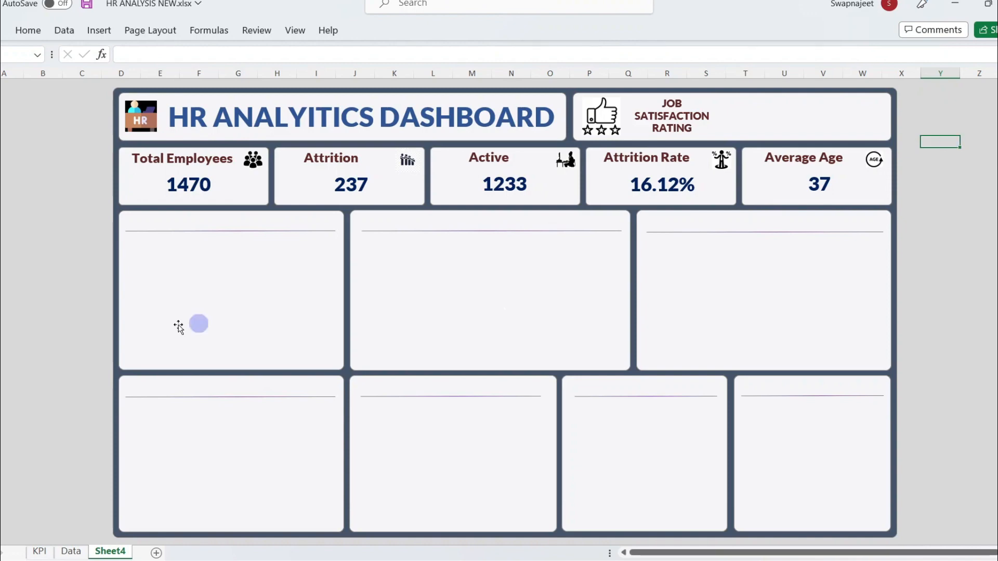
{"action": "left_click", "coordinate": [17, 253]}
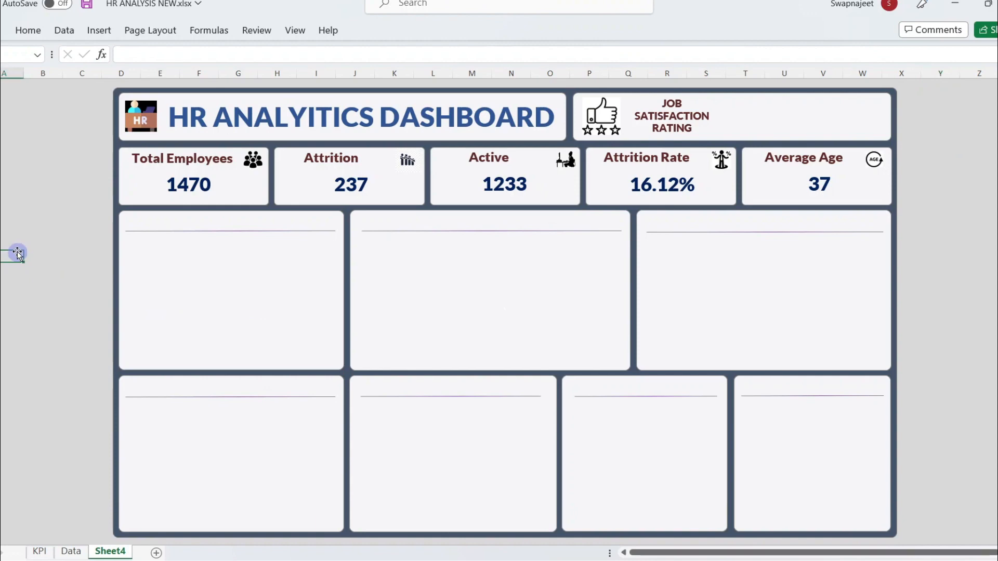
{"action": "left_click", "coordinate": [67, 273]}
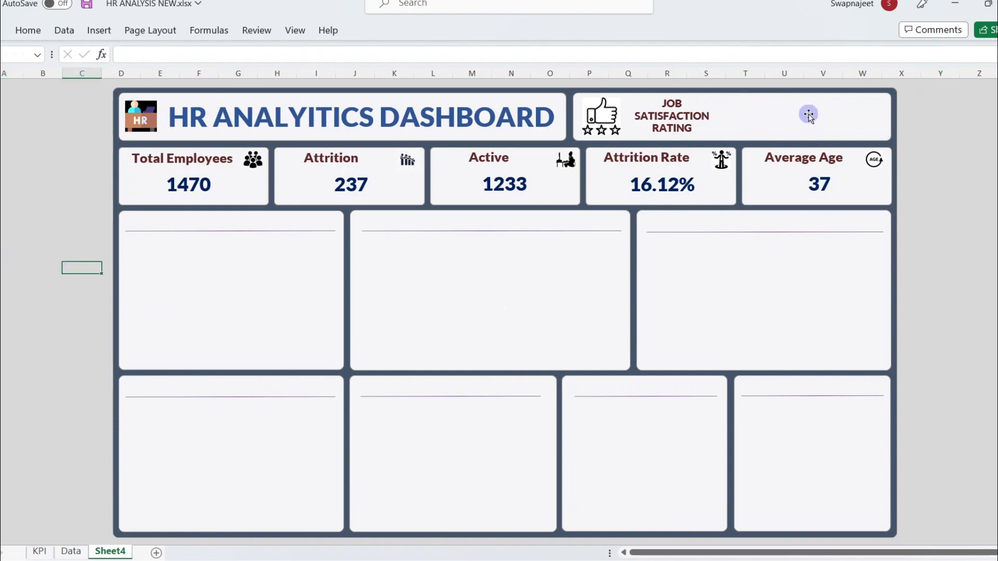
{"action": "mouse_move", "coordinate": [441, 543]}
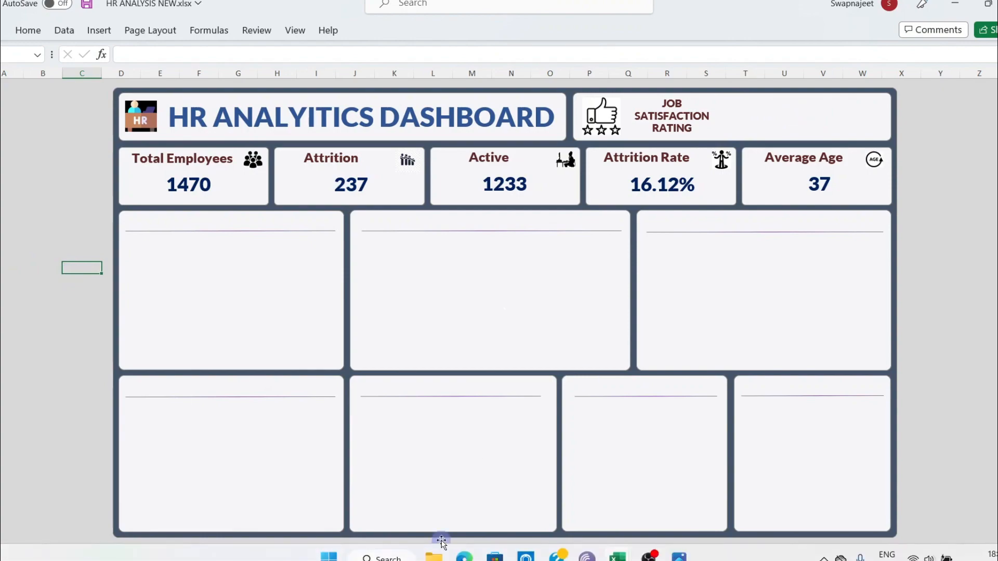
{"action": "left_click", "coordinate": [617, 558]}
{"action": "left_click", "coordinate": [46, 441]}
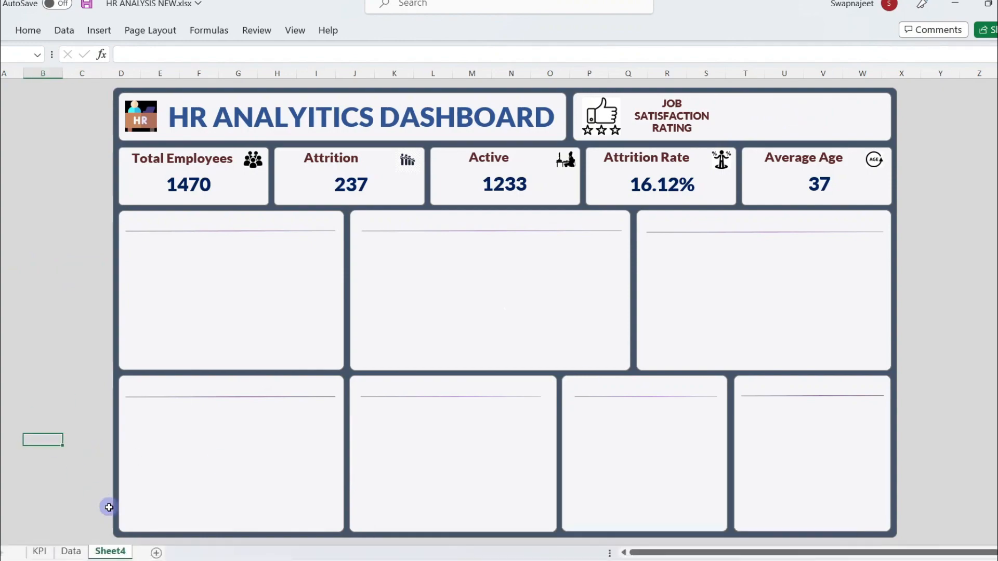
Insert a PivotTable on a new worksheet based on the employee table in the Data sheet.
{"action": "left_click", "coordinate": [72, 551]}
{"action": "left_click", "coordinate": [249, 335]}
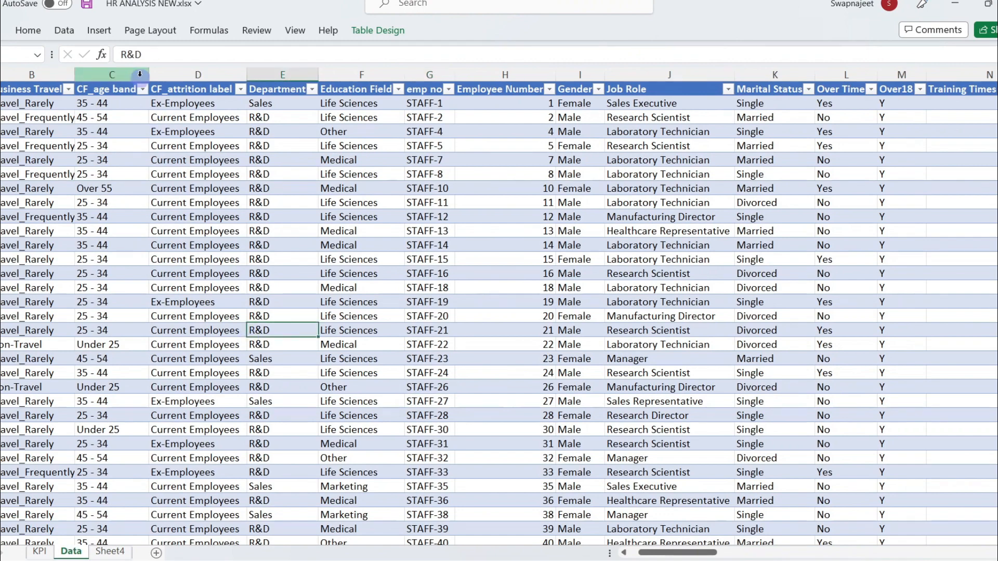
{"action": "left_click", "coordinate": [91, 31]}
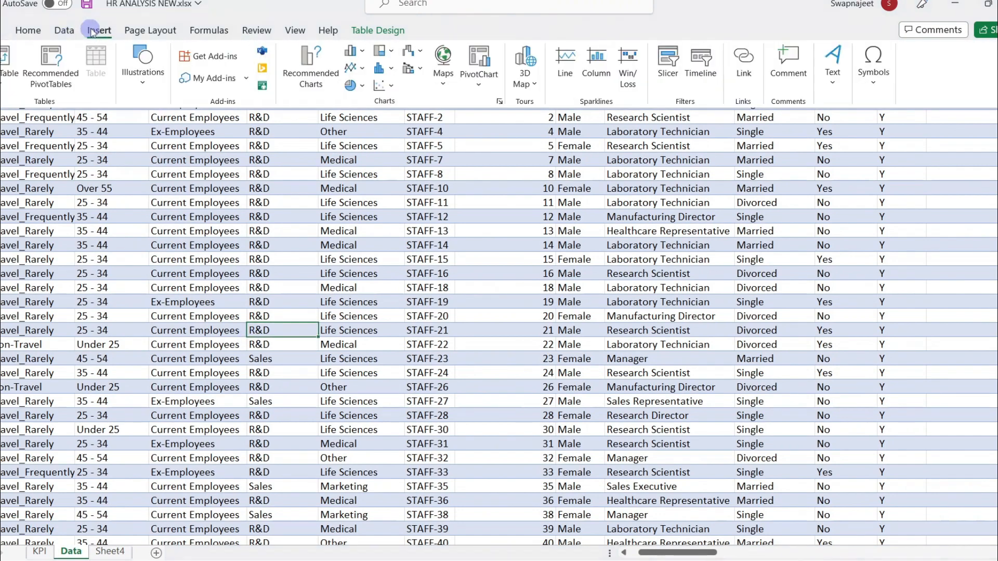
{"action": "left_click", "coordinate": [7, 61]}
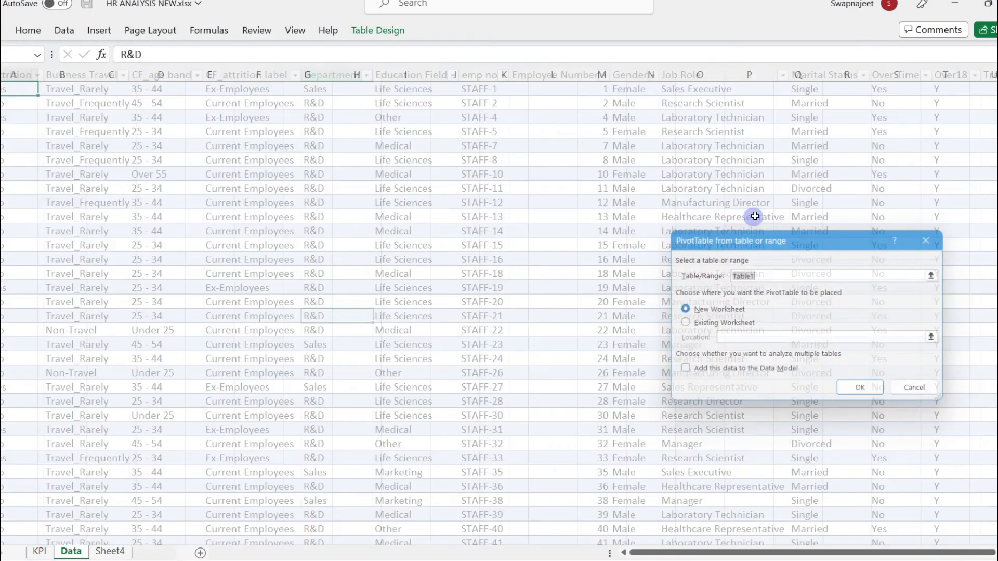
{"action": "key", "text": "Return"}
Name both the new PivotTable and its worksheet Rating.
{"action": "left_click", "coordinate": [73, 203]}
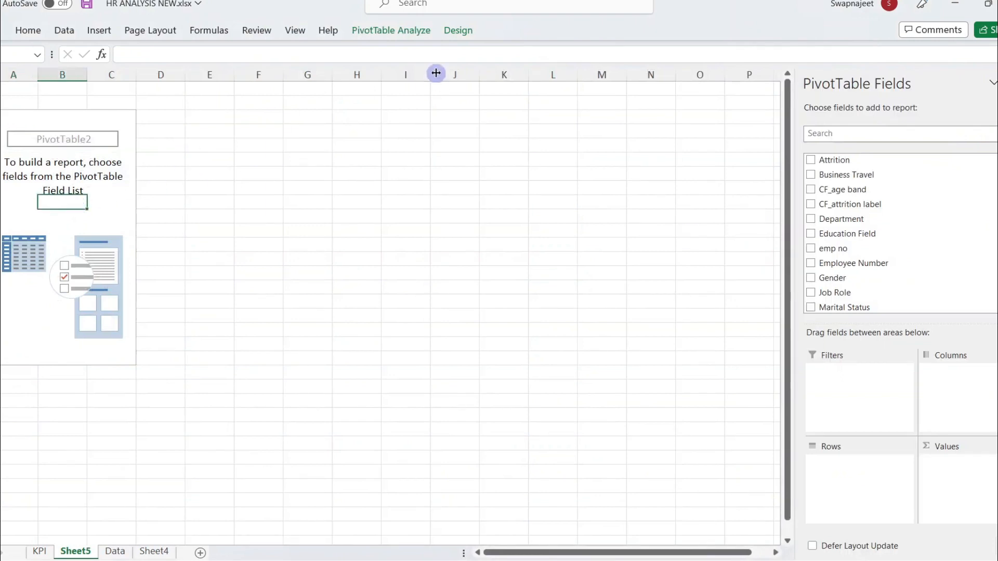
{"action": "left_click", "coordinate": [391, 30]}
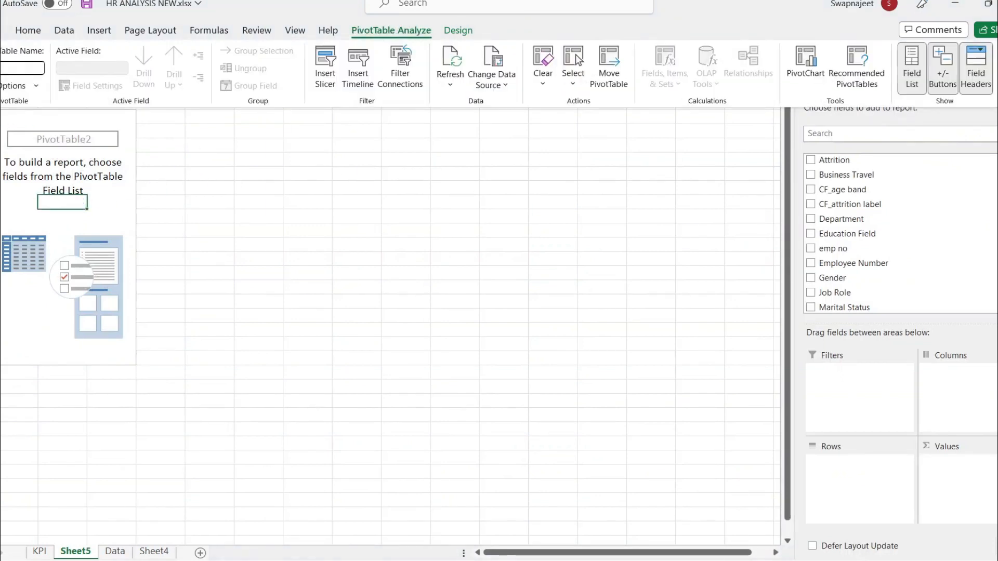
{"action": "double_click", "coordinate": [76, 550]}
{"action": "type", "text": "Rating"}
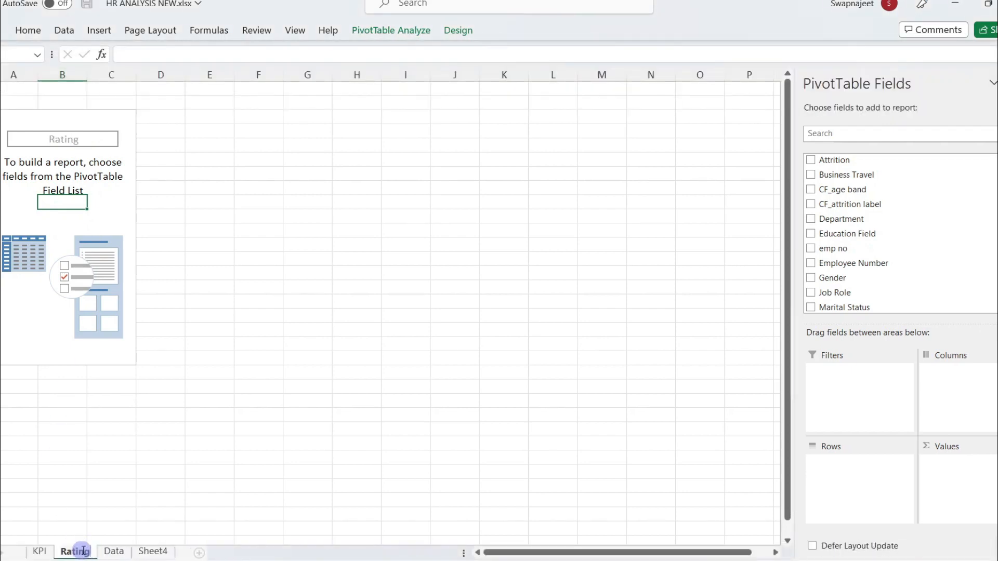
{"action": "left_click", "coordinate": [109, 499]}
Search the PivotTable fields for "job" and add Job Satisfaction as a value field.
{"action": "left_click", "coordinate": [73, 200]}
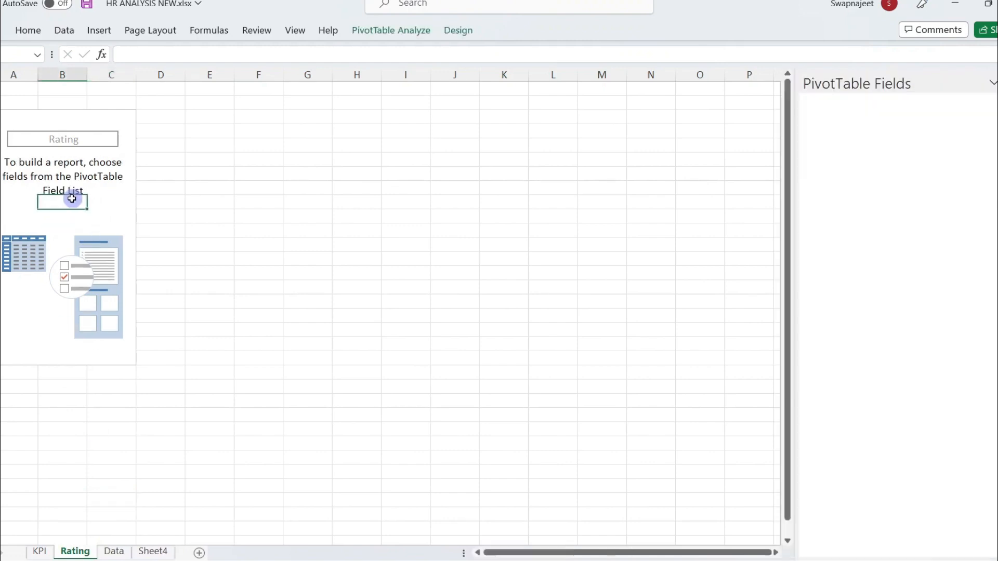
{"action": "left_click", "coordinate": [833, 135]}
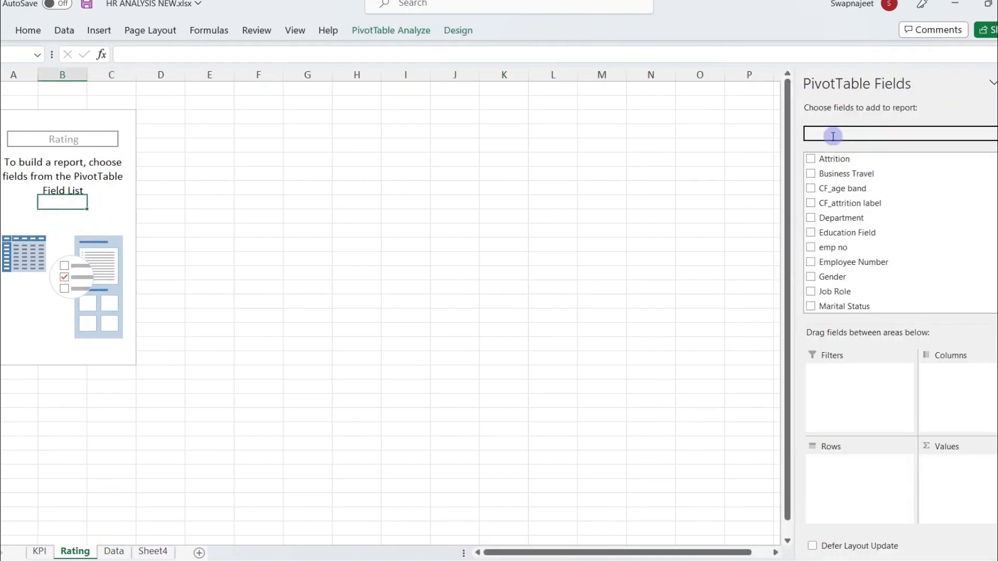
{"action": "type", "text": "job"}
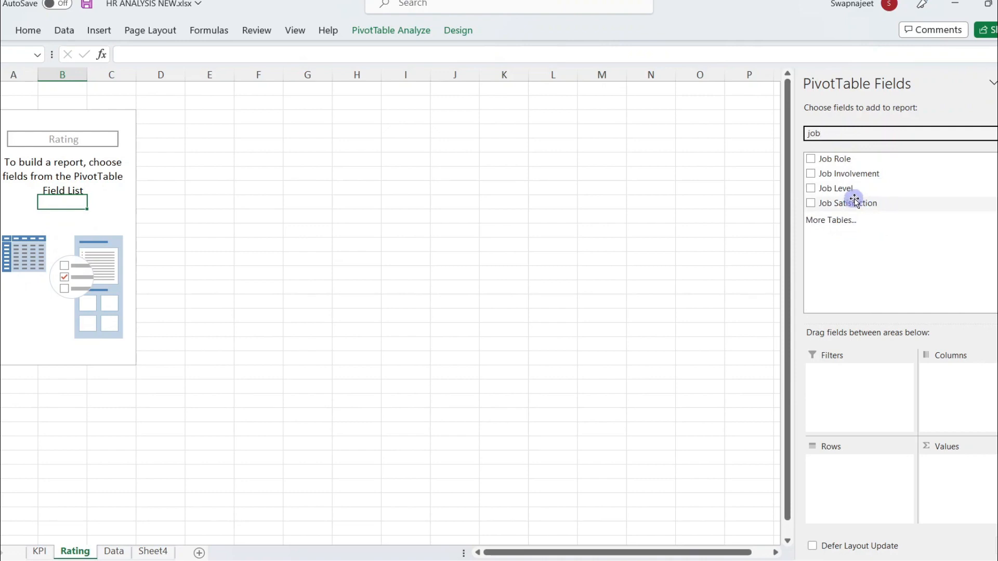
{"action": "left_click_drag", "start_coordinate": [848, 208], "coordinate": [964, 460]}
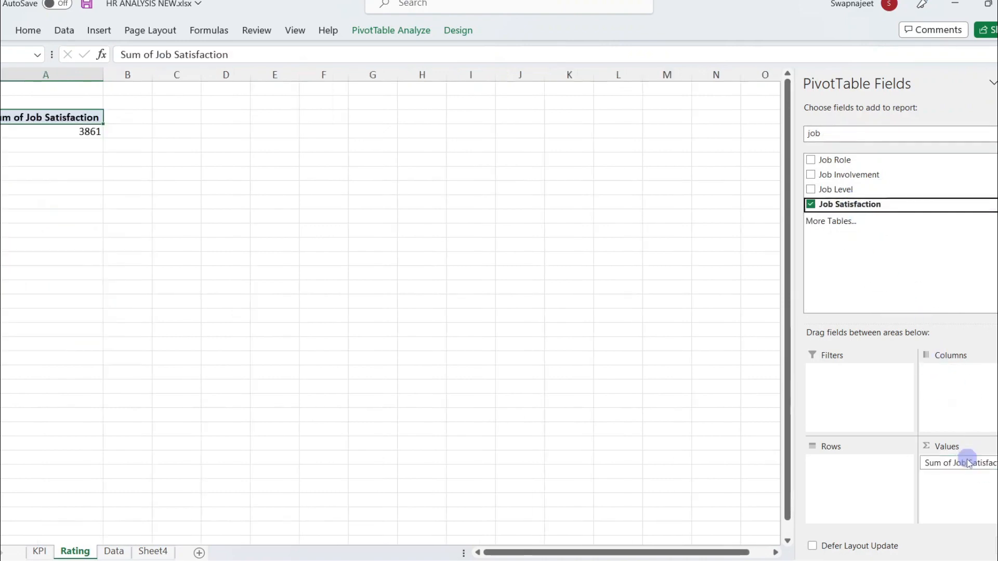
Summarize the Job Satisfaction value field by Average.
{"action": "left_click", "coordinate": [959, 463]}
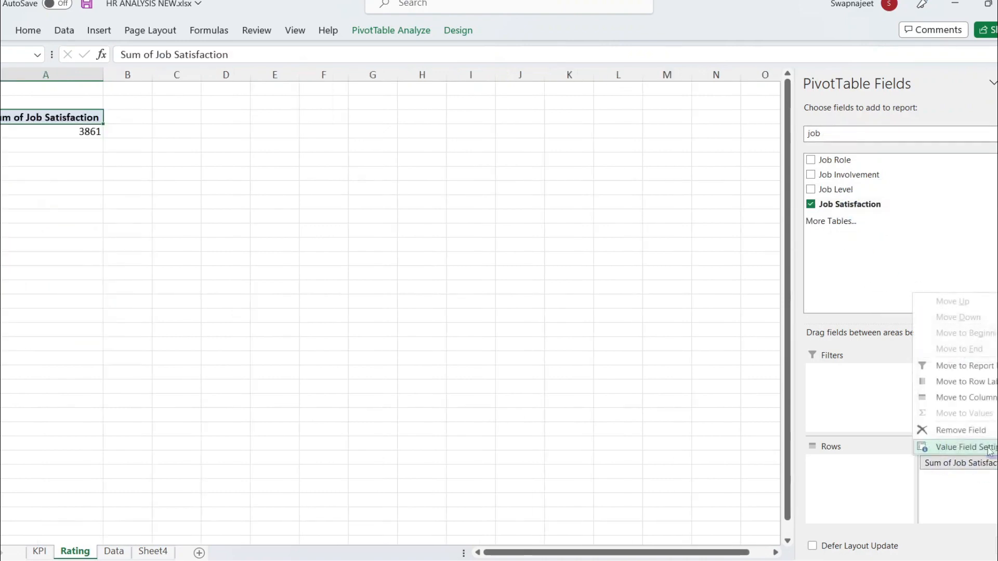
{"action": "left_click", "coordinate": [973, 448]}
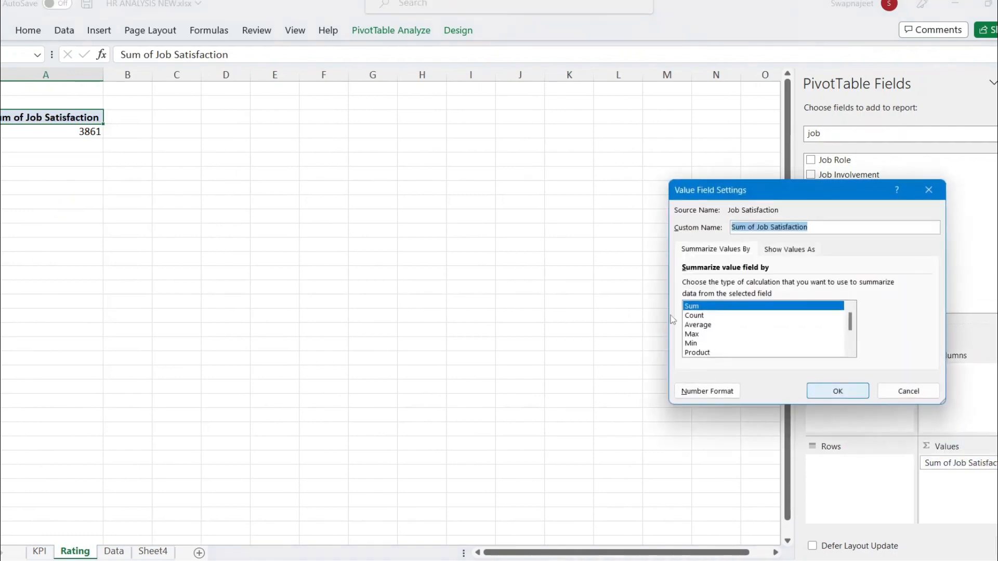
{"action": "left_click", "coordinate": [727, 326]}
{"action": "left_click", "coordinate": [843, 395]}
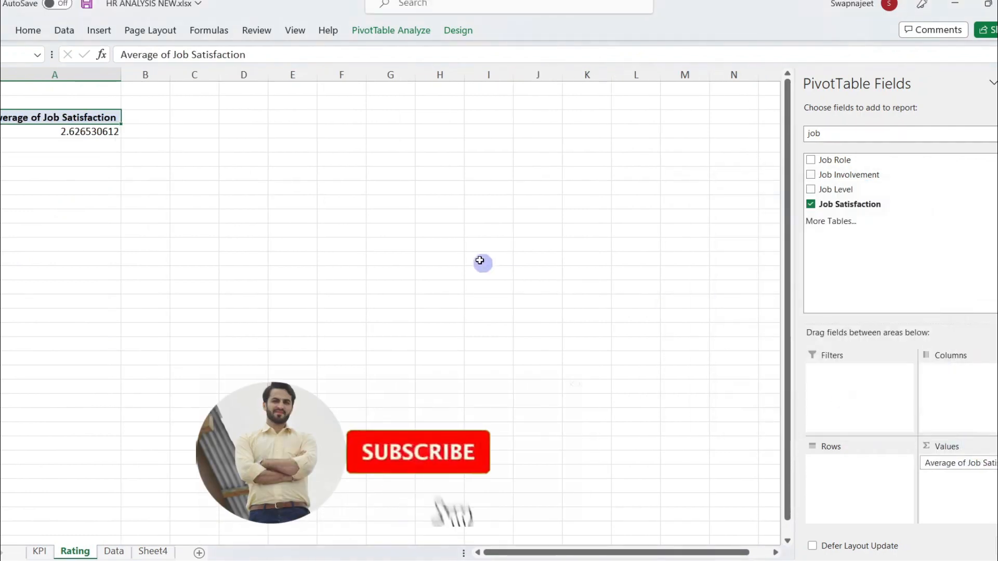
Format the average job satisfaction value in A4 to show one decimal place.
{"action": "left_click", "coordinate": [82, 133]}
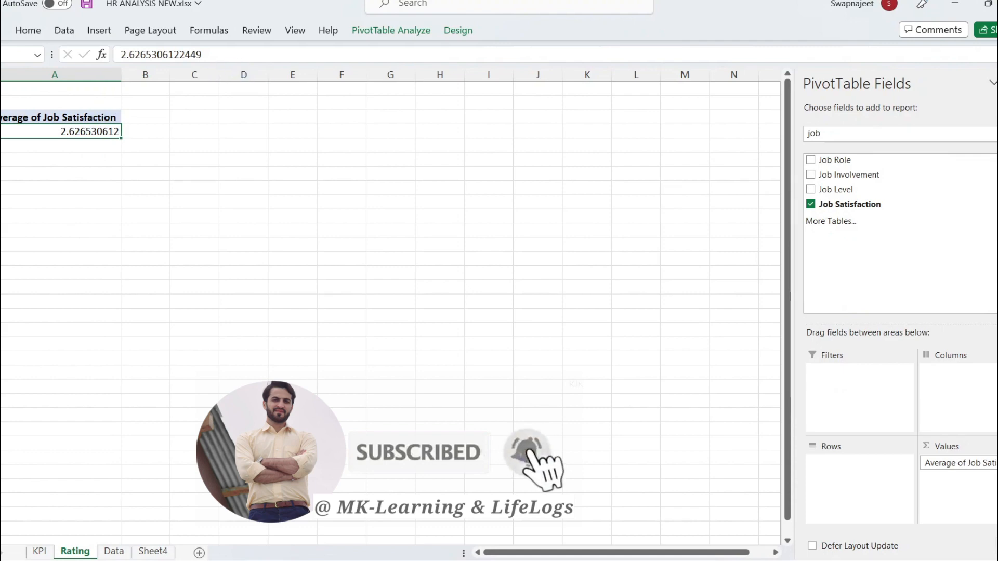
{"action": "left_click", "coordinate": [27, 30]}
{"action": "left_click", "coordinate": [593, 79]}
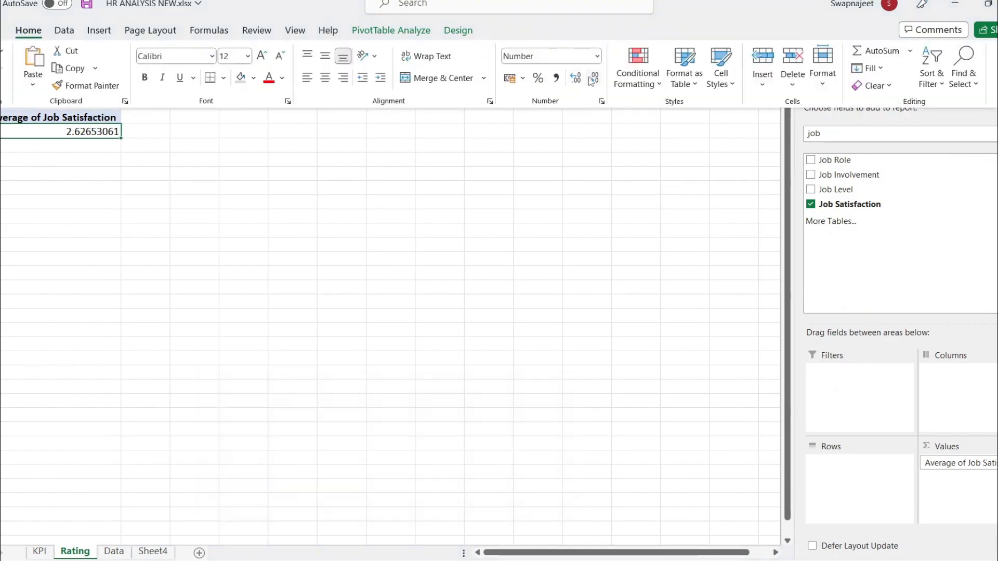
{"action": "left_click", "coordinate": [593, 79]}
{"action": "left_click", "coordinate": [593, 79]}
{"action": "left_click", "coordinate": [592, 79]}
{"action": "left_click", "coordinate": [593, 79]}
{"action": "left_click", "coordinate": [592, 79]}
{"action": "left_click", "coordinate": [526, 209]}
{"action": "left_click", "coordinate": [538, 204]}
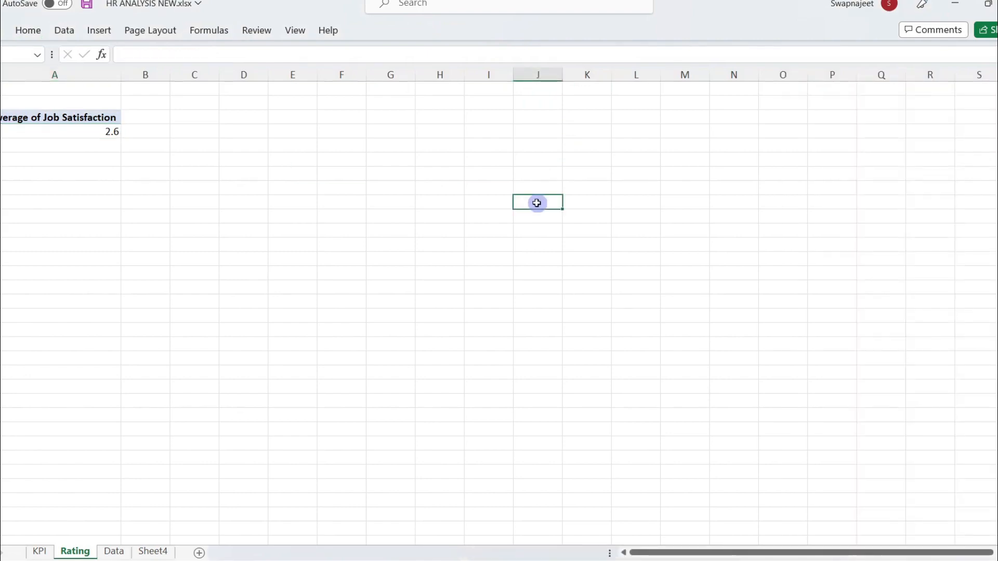
Enter the labels Rating in A6 and Balance Rating in A7 below the PivotTable.
{"action": "left_click", "coordinate": [159, 159]}
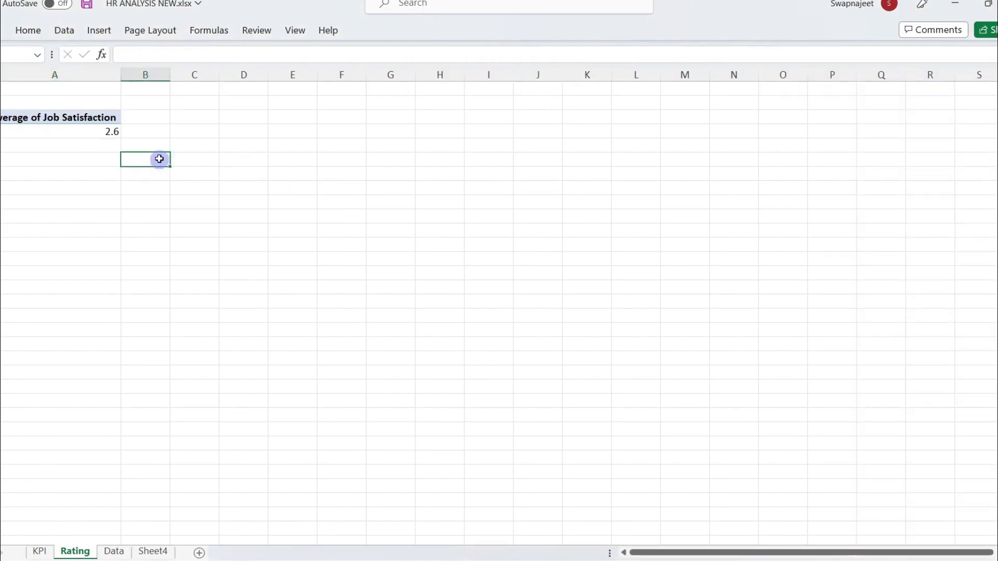
{"action": "left_click", "coordinate": [95, 160]}
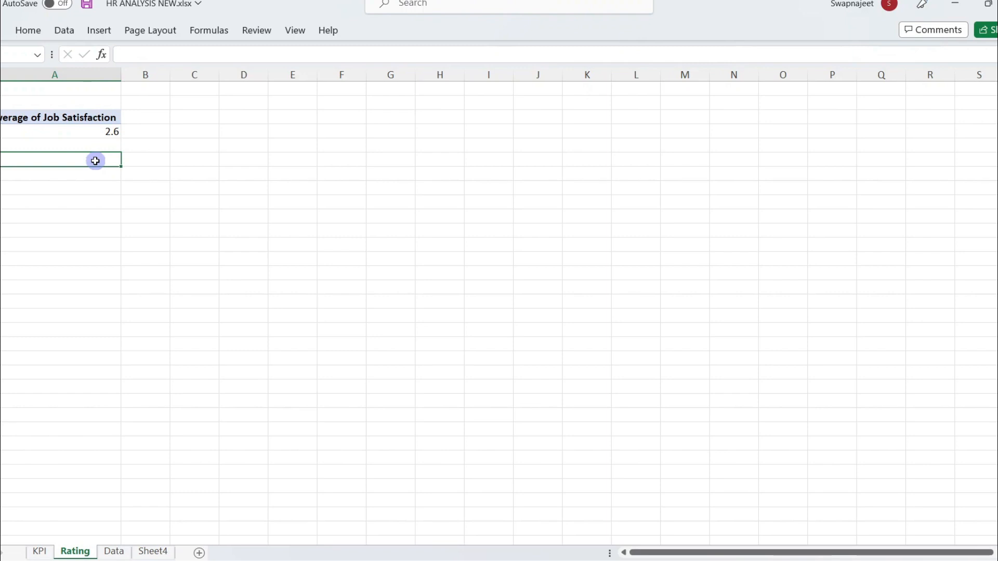
{"action": "left_click", "coordinate": [111, 131]}
{"action": "left_click", "coordinate": [105, 159]}
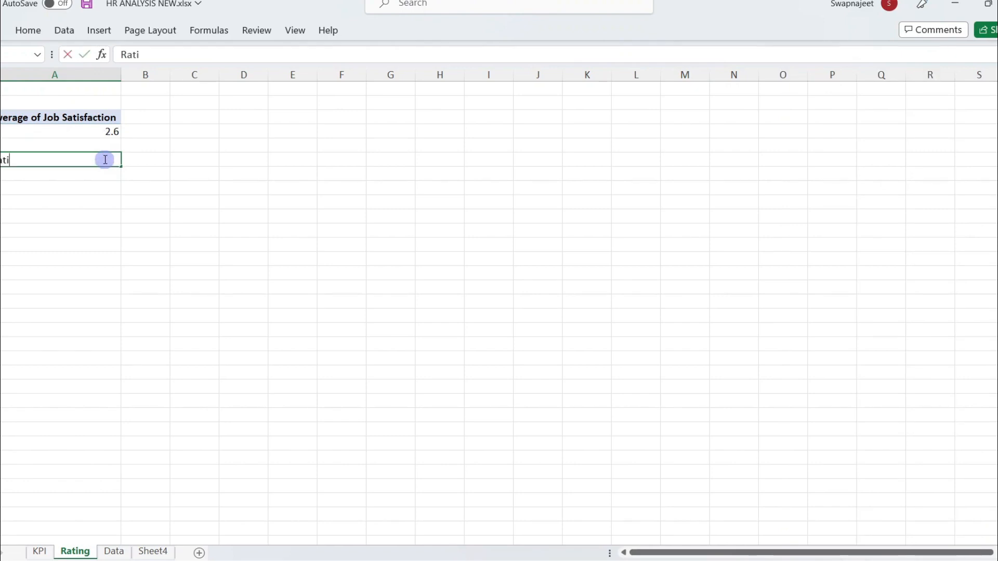
{"action": "key", "text": "Return"}
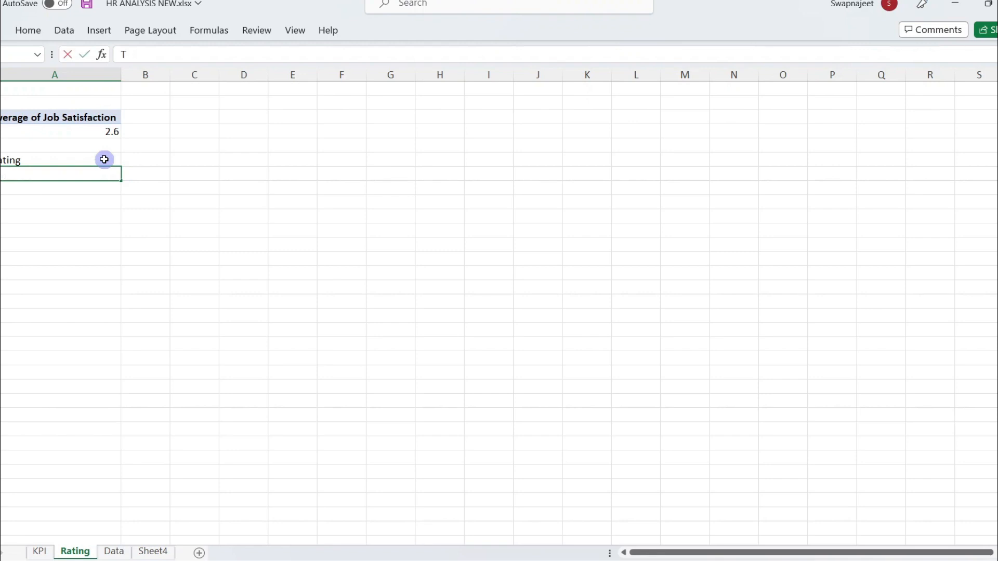
{"action": "type", "text": "Rem"}
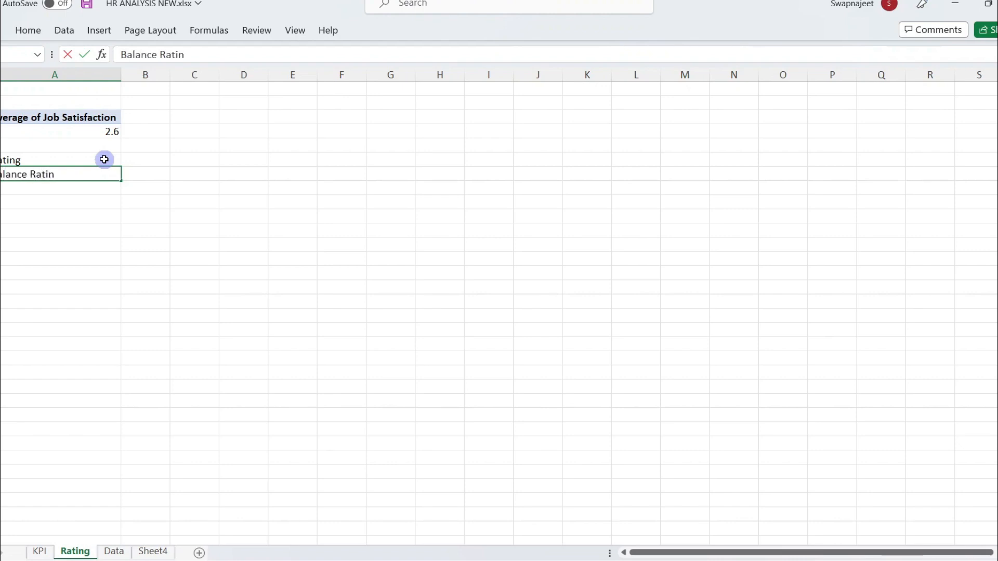
{"action": "left_click", "coordinate": [143, 242]}
Link B6 to the PivotTable's average job satisfaction value and calculate the balance rating in B7 with =4-B6.
{"action": "left_click", "coordinate": [147, 161]}
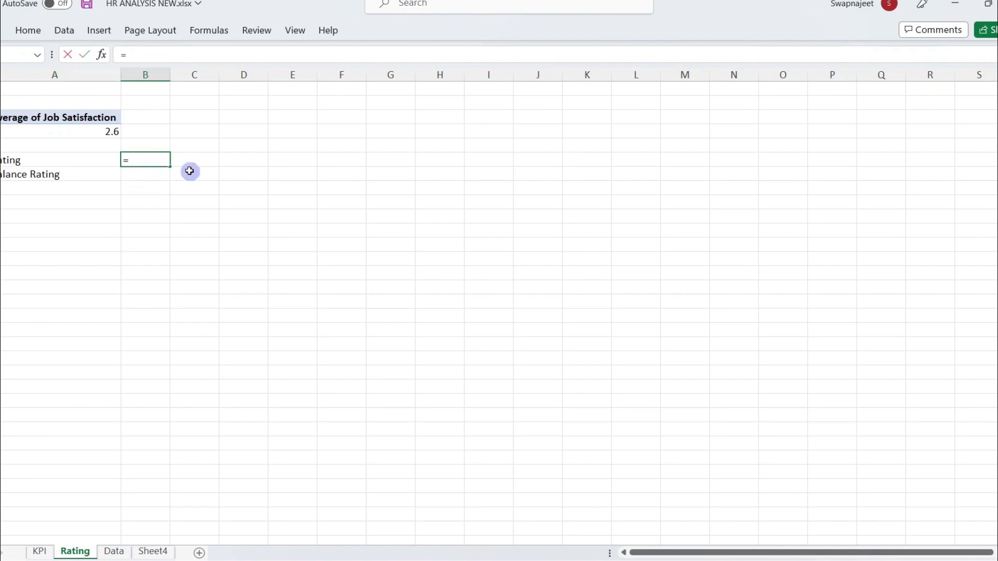
{"action": "left_click", "coordinate": [111, 132]}
{"action": "key", "text": "Return"}
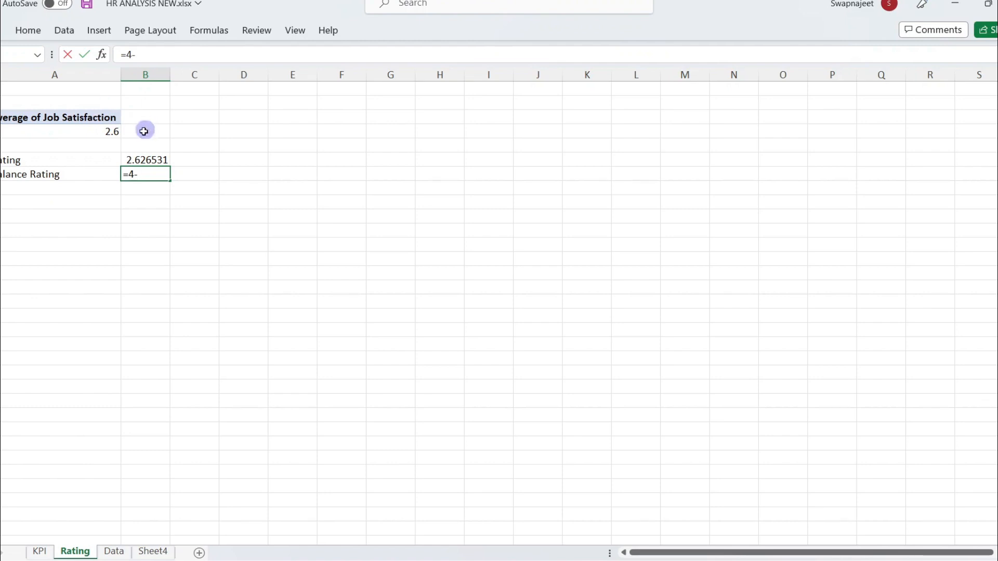
{"action": "left_click", "coordinate": [136, 162]}
{"action": "key", "text": "Return"}
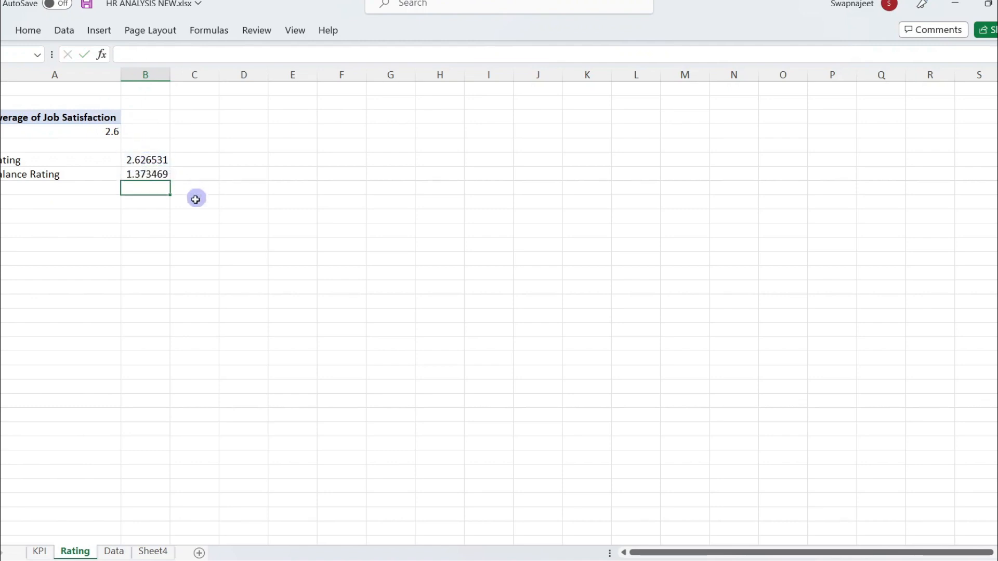
Format the rating and balance rating values in B6:B7 to one decimal place.
{"action": "left_click_drag", "start_coordinate": [151, 160], "coordinate": [158, 173]}
{"action": "left_click", "coordinate": [19, 29]}
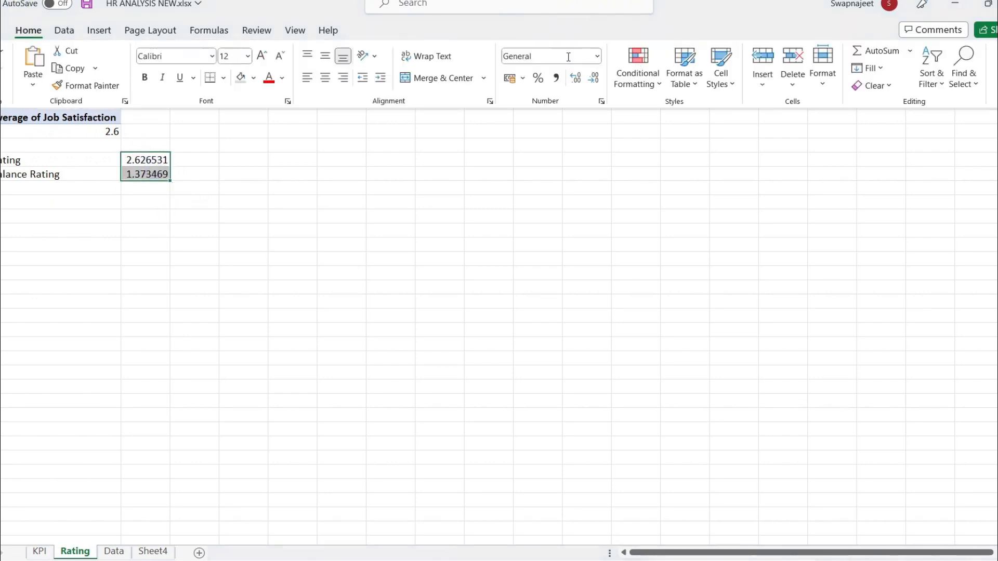
{"action": "left_click", "coordinate": [575, 78]}
{"action": "left_click", "coordinate": [593, 78]}
{"action": "left_click", "coordinate": [593, 81]}
{"action": "left_click", "coordinate": [593, 81]}
{"action": "left_click", "coordinate": [593, 80]}
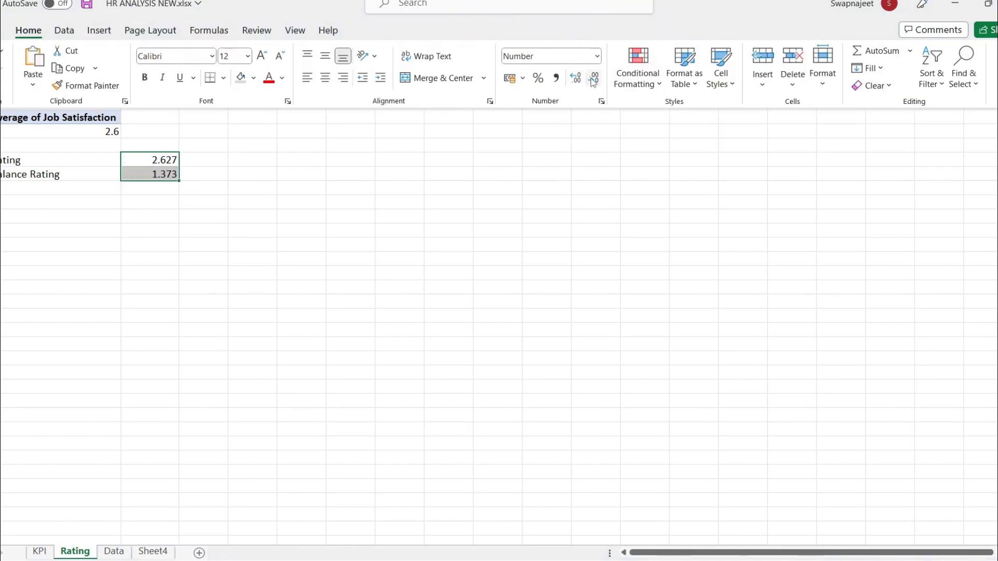
{"action": "left_click", "coordinate": [441, 350]}
{"action": "left_click", "coordinate": [252, 250]}
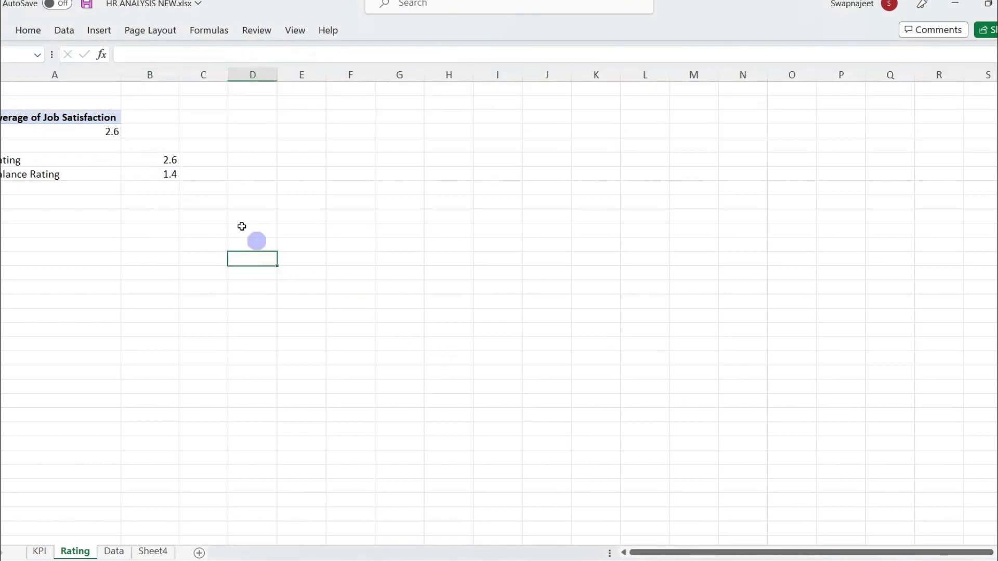
{"action": "double_click", "coordinate": [170, 161]}
{"action": "left_click", "coordinate": [201, 201]}
{"action": "left_click_drag", "start_coordinate": [167, 158], "coordinate": [167, 174]}
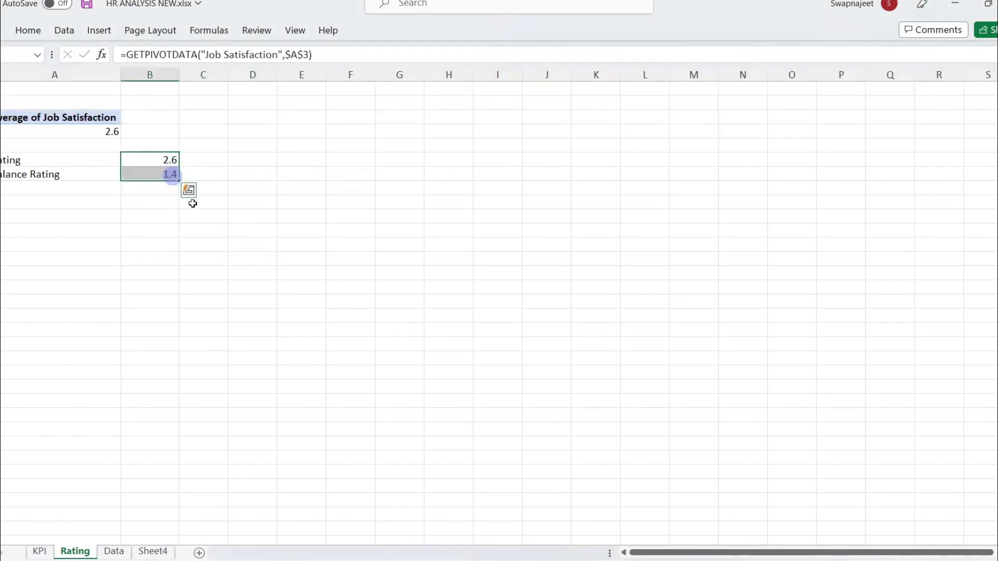
{"action": "left_click", "coordinate": [319, 400]}
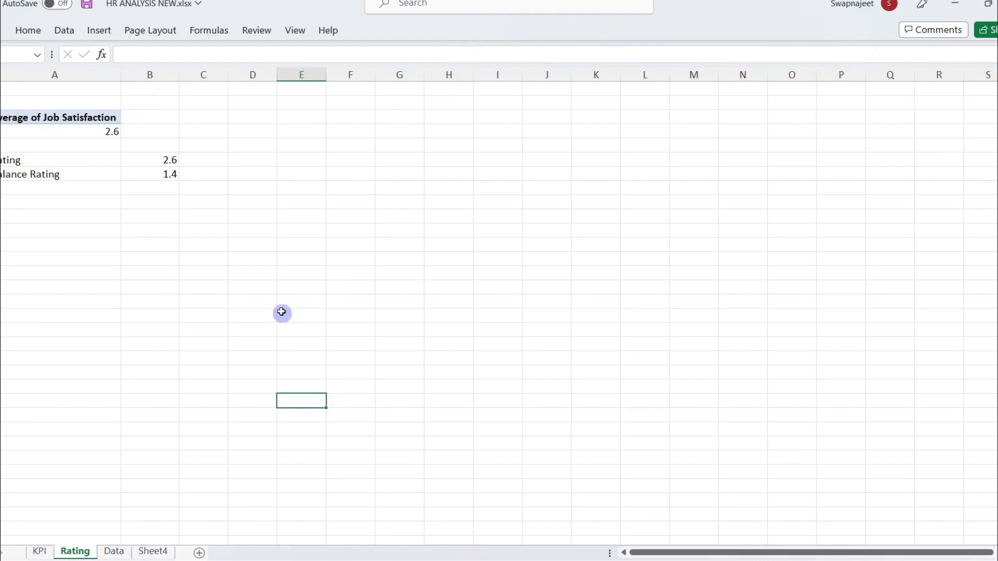
Calculate the rating's share of 4 in C6 with =B6/4 and fill the formula down to C7.
{"action": "left_click", "coordinate": [216, 159]}
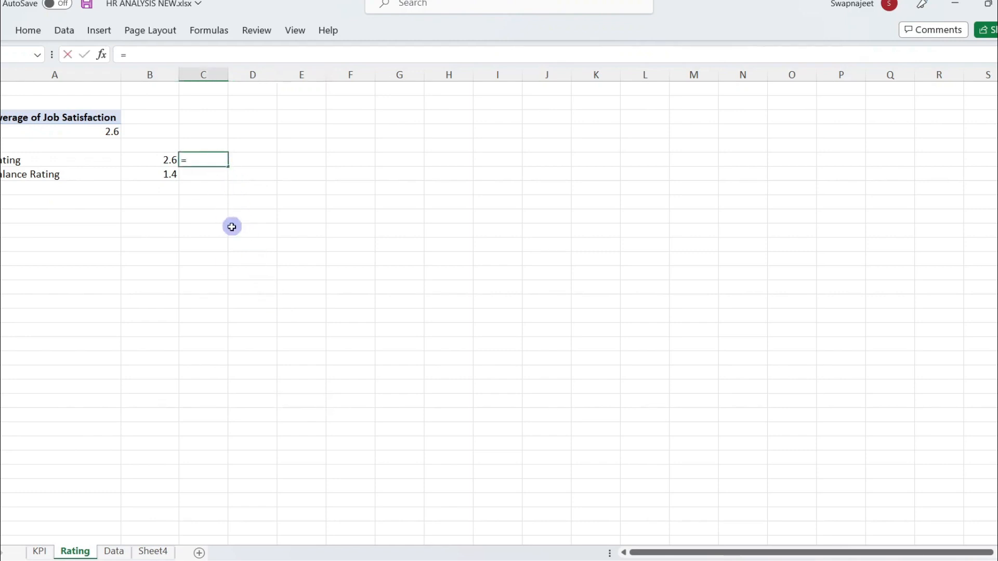
{"action": "left_click", "coordinate": [165, 160]}
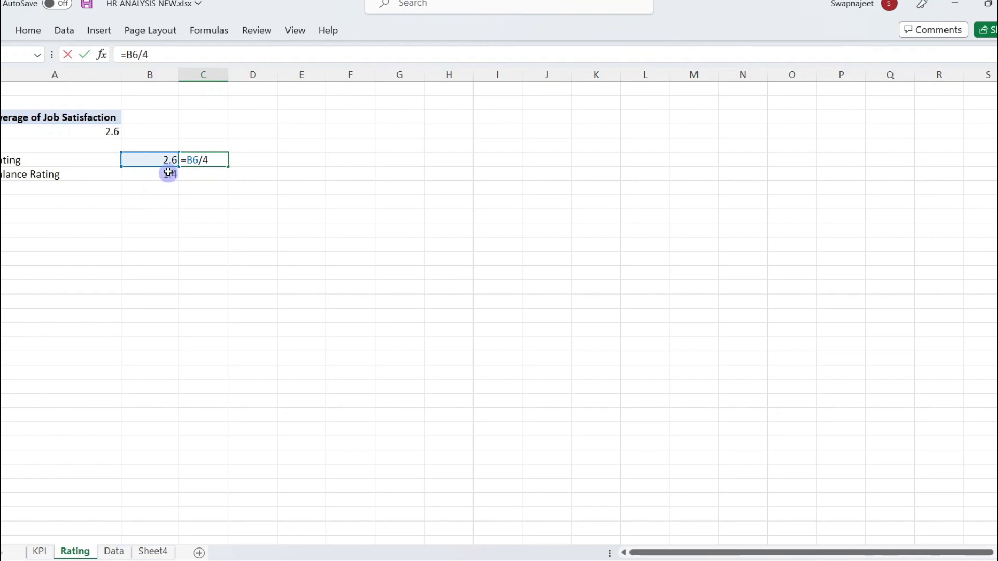
{"action": "type", "text": "4"}
{"action": "key", "text": "Return"}
{"action": "left_click", "coordinate": [225, 163]}
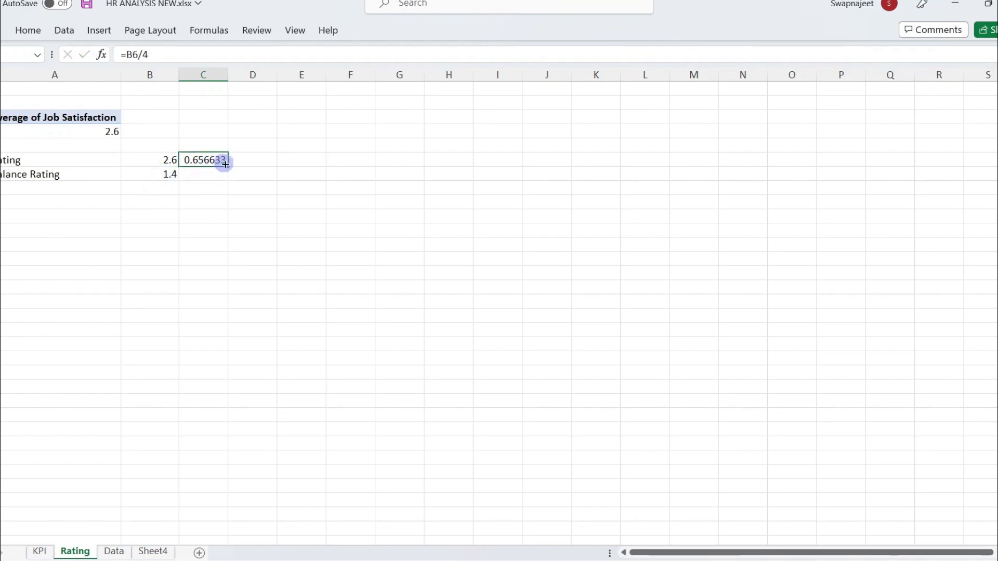
{"action": "left_click_drag", "start_coordinate": [228, 164], "coordinate": [228, 180]}
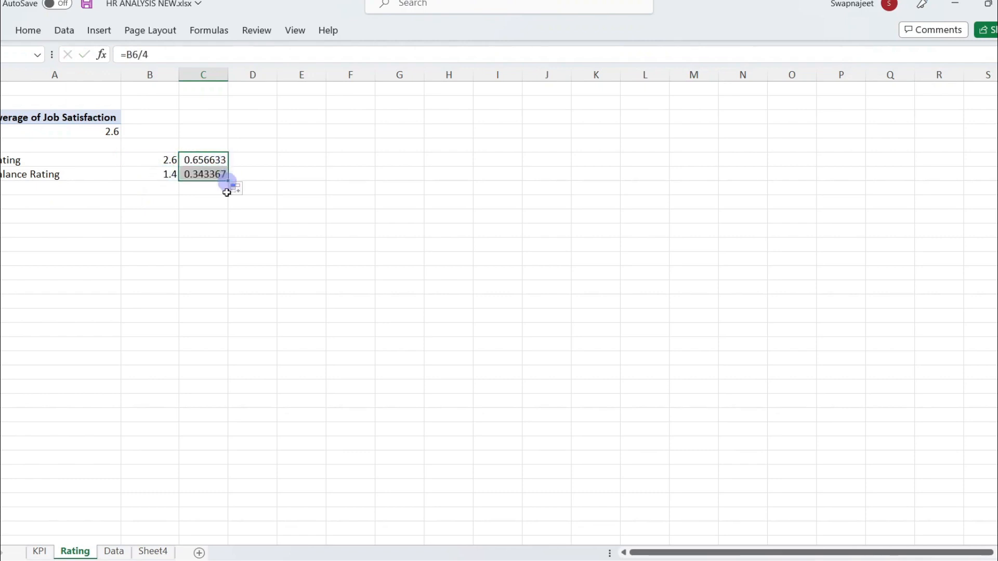
{"action": "left_click", "coordinate": [224, 216]}
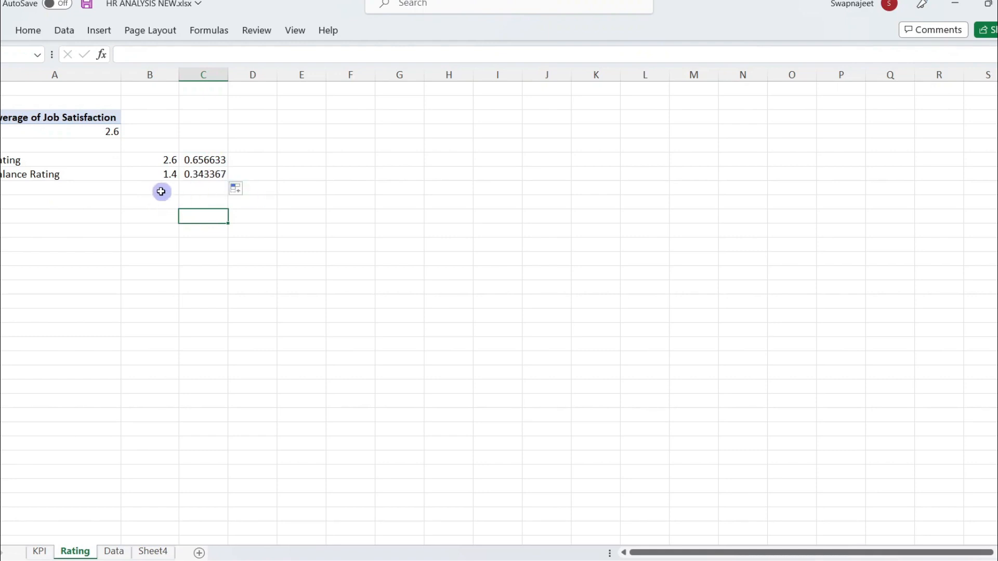
{"action": "left_click", "coordinate": [186, 163]}
{"action": "left_click", "coordinate": [192, 173]}
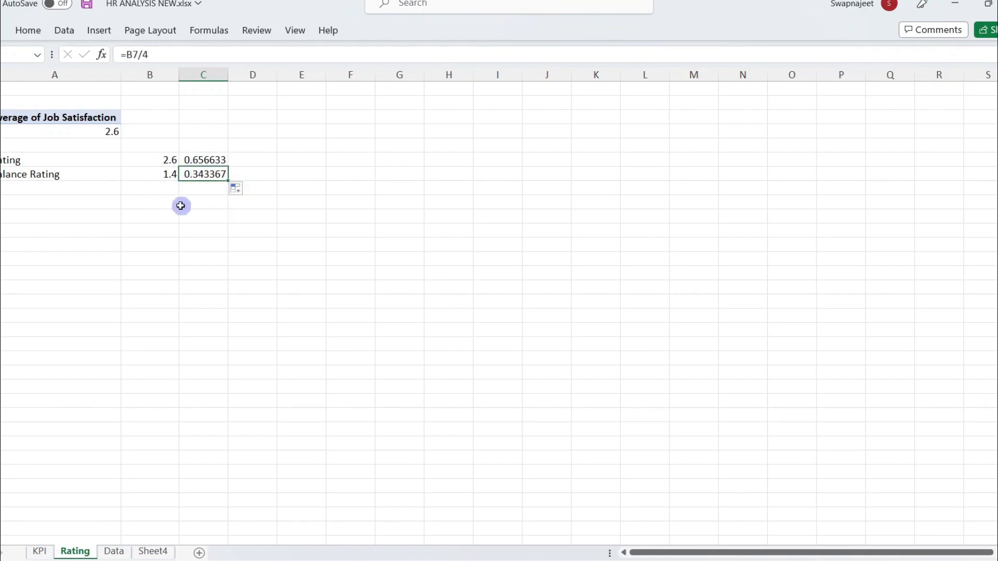
{"action": "left_click", "coordinate": [178, 203]}
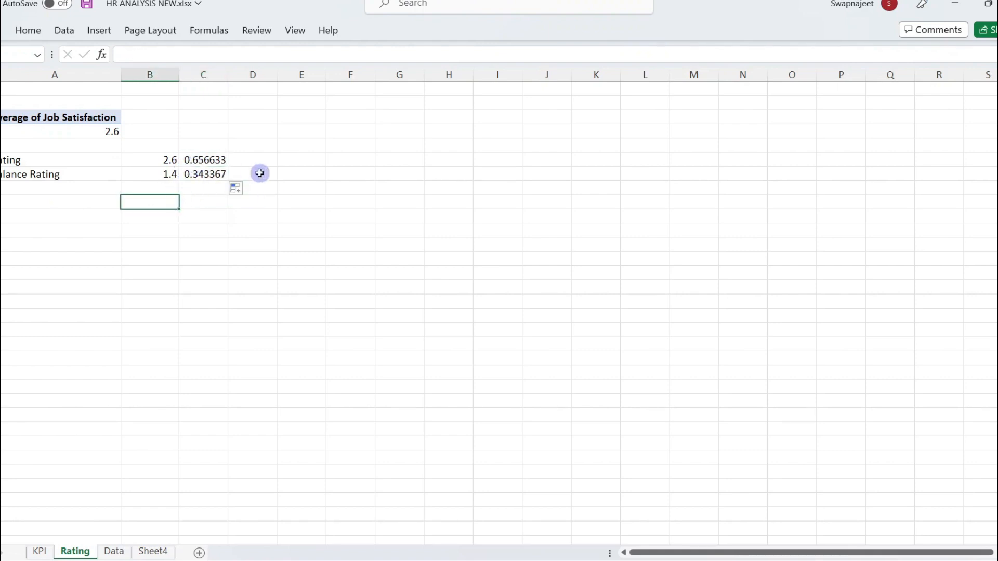
{"action": "left_click", "coordinate": [217, 168]}
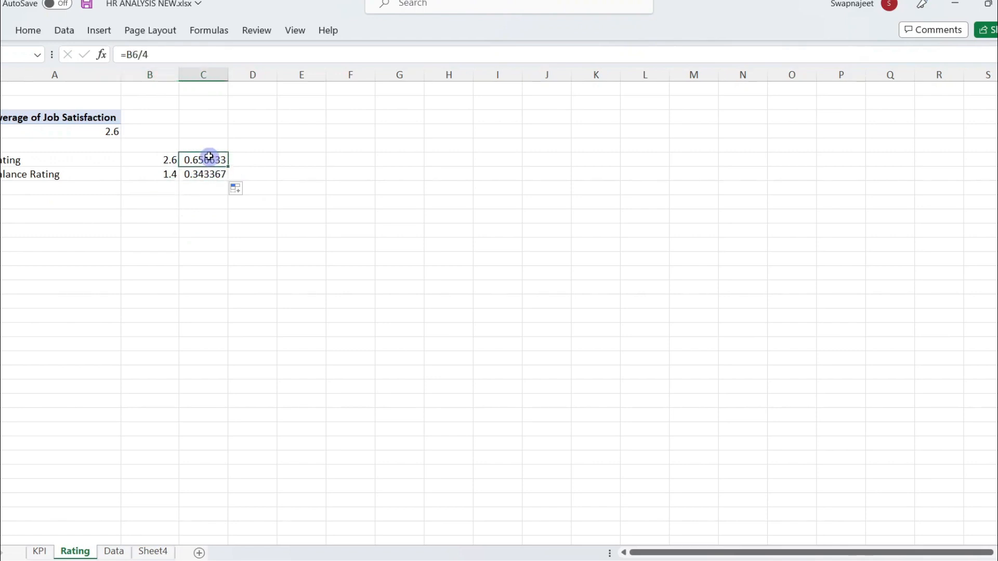
{"action": "left_click", "coordinate": [190, 242]}
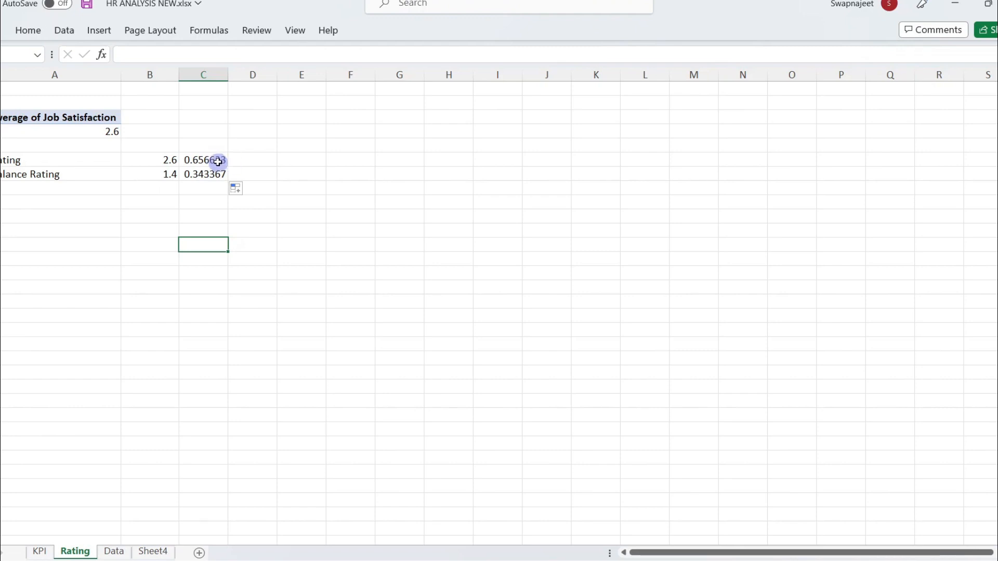
Insert a doughnut chart from the rating shares in C6:C7 and place it just below the calculations.
{"action": "left_click_drag", "start_coordinate": [218, 162], "coordinate": [216, 172]}
{"action": "left_click", "coordinate": [107, 31]}
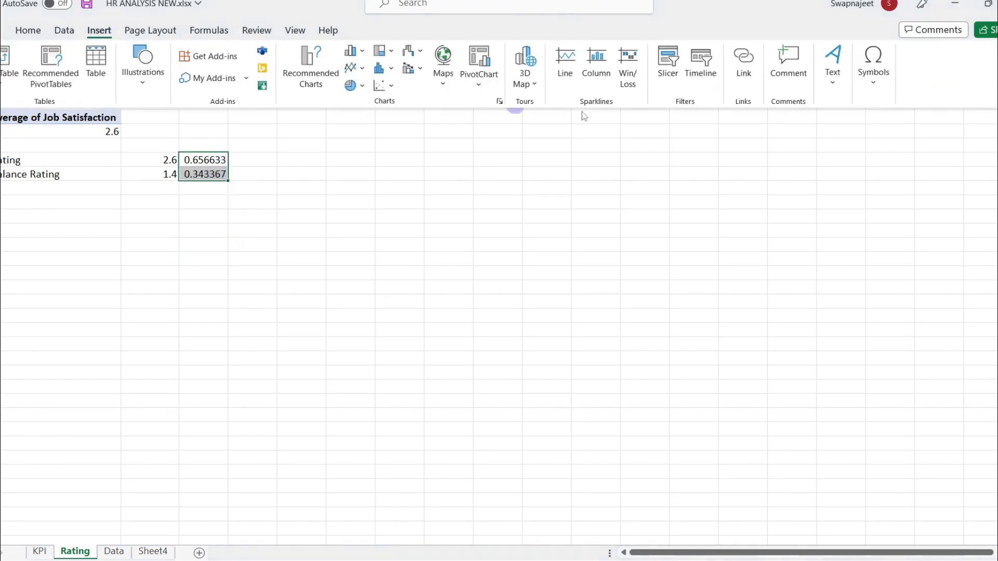
{"action": "left_click", "coordinate": [355, 85]}
{"action": "left_click", "coordinate": [362, 261]}
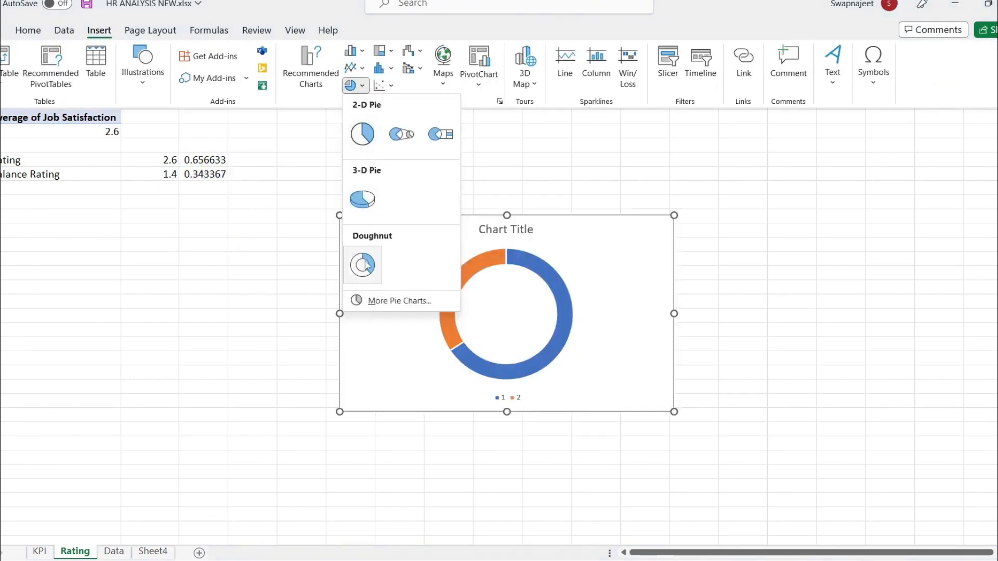
{"action": "left_click_drag", "start_coordinate": [430, 226], "coordinate": [240, 233]}
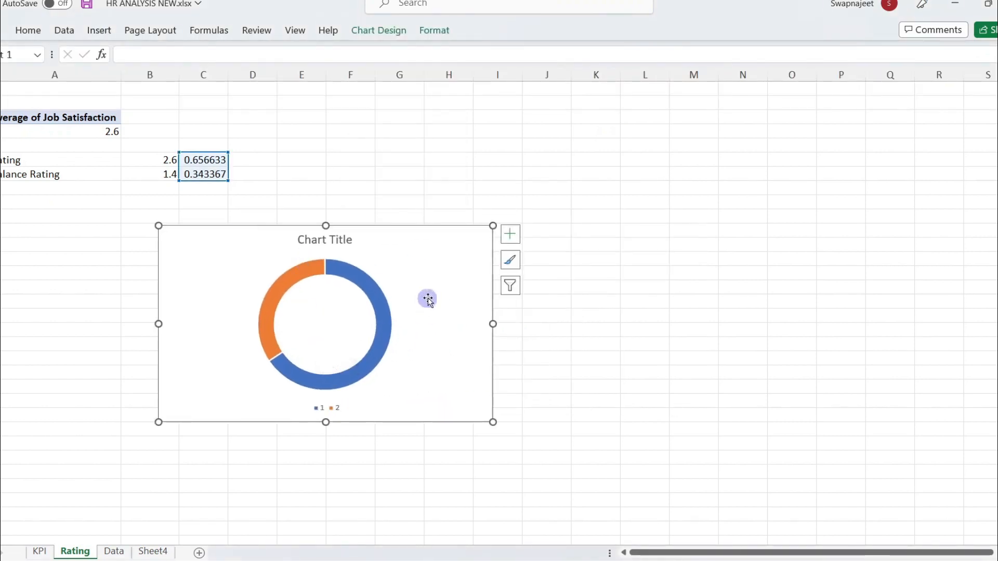
Delete the doughnut chart's title and legend.
{"action": "left_click", "coordinate": [347, 237]}
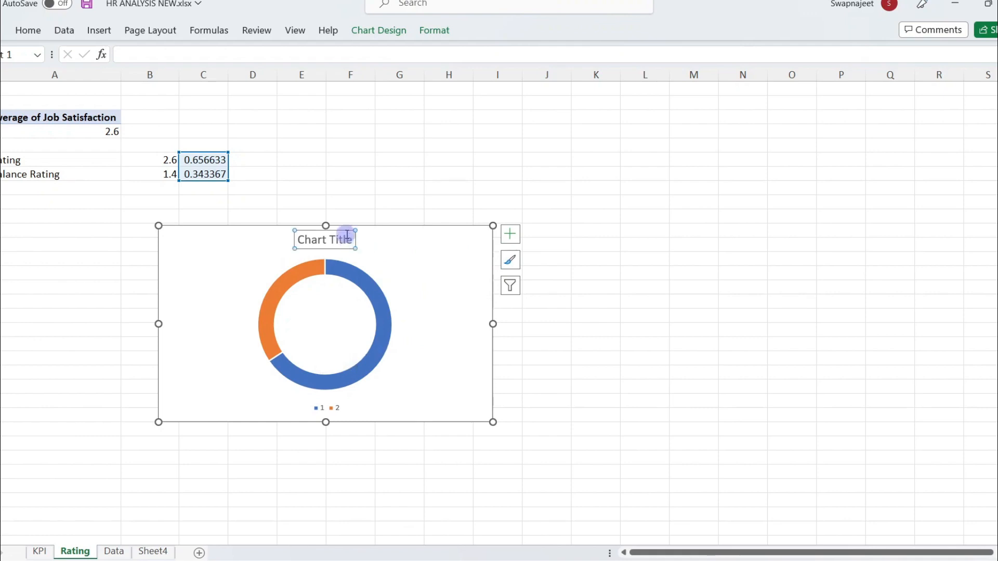
{"action": "key", "text": "Delete"}
{"action": "left_click", "coordinate": [333, 409]}
{"action": "key", "text": "Delete"}
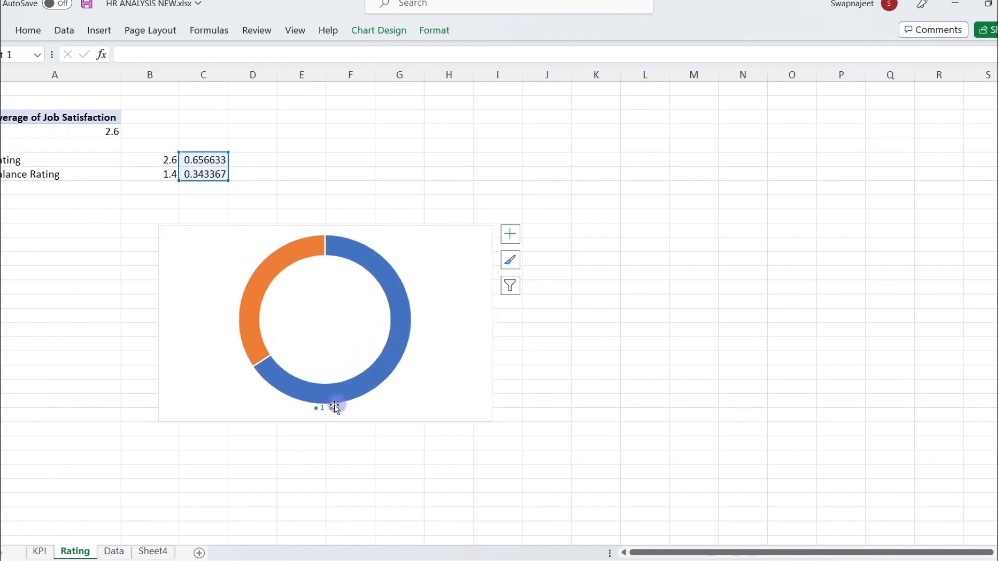
Shrink the doughnut chart and place it beside the rating calculations, over columns E to G.
{"action": "left_click_drag", "start_coordinate": [159, 226], "coordinate": [280, 307]}
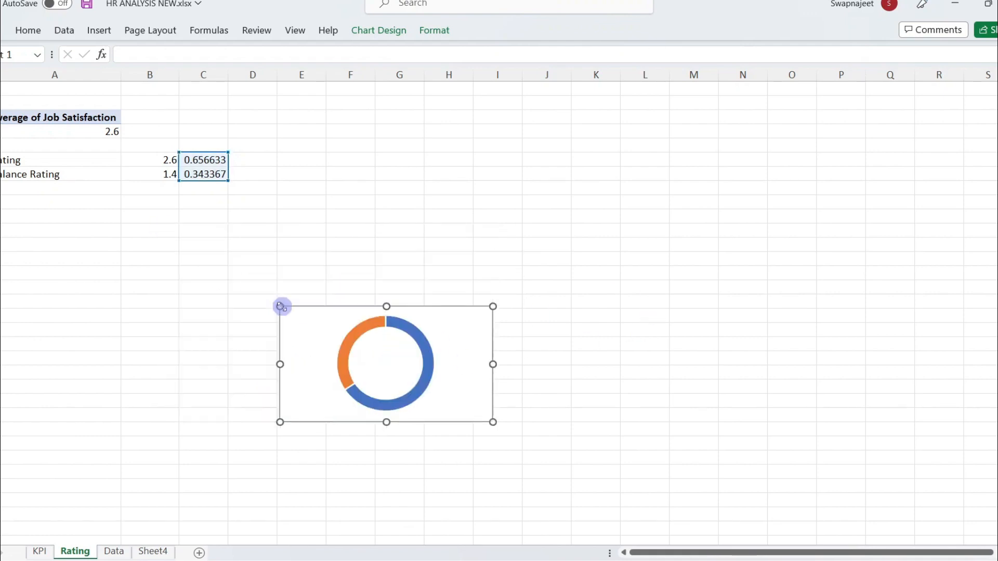
{"action": "left_click_drag", "start_coordinate": [318, 337], "coordinate": [341, 138]}
{"action": "left_click_drag", "start_coordinate": [297, 102], "coordinate": [379, 153]}
{"action": "left_click_drag", "start_coordinate": [410, 181], "coordinate": [300, 164]}
{"action": "left_click", "coordinate": [51, 132]}
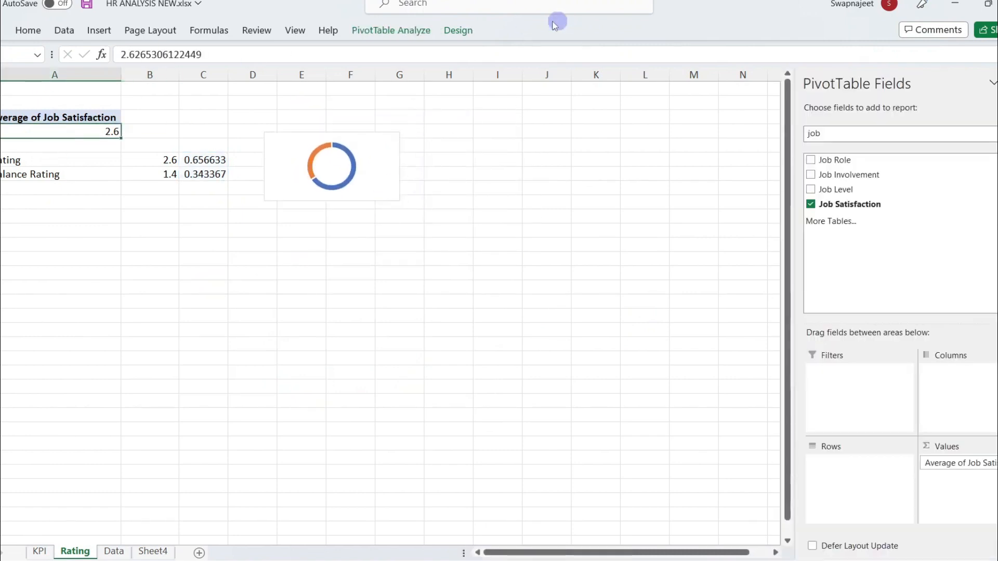
{"action": "left_click", "coordinate": [427, 34]}
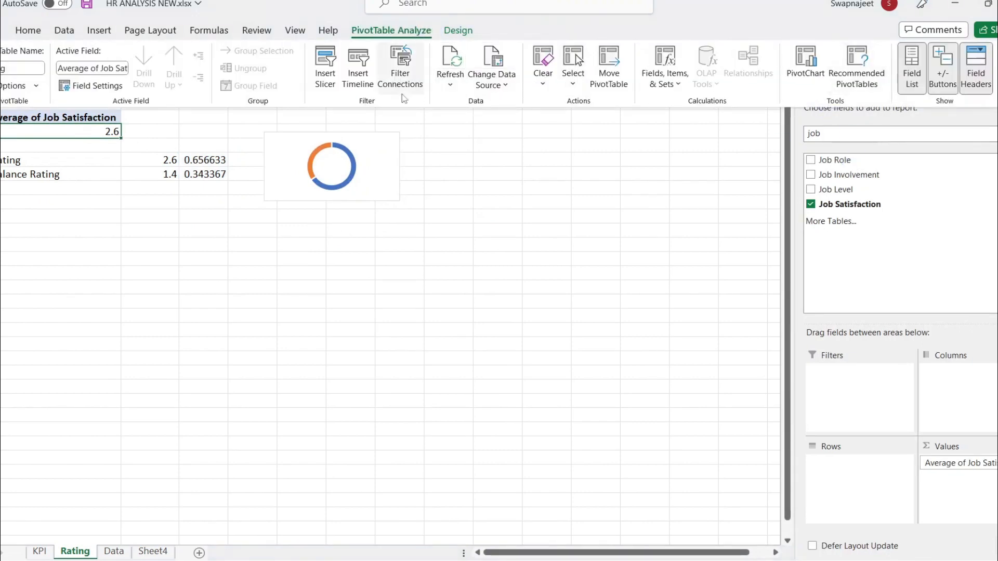
{"action": "left_click", "coordinate": [367, 88]}
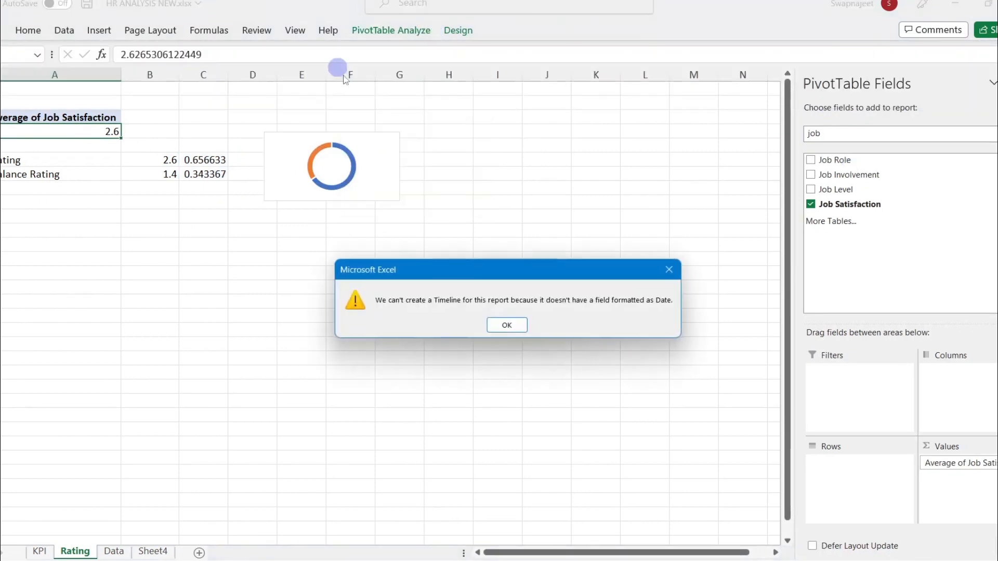
{"action": "left_click", "coordinate": [524, 325]}
Insert a Gender slicer for the job satisfaction PivotTable, place it beside the chart and shorten it to fit its two items.
{"action": "left_click", "coordinate": [395, 33]}
{"action": "left_click", "coordinate": [327, 73]}
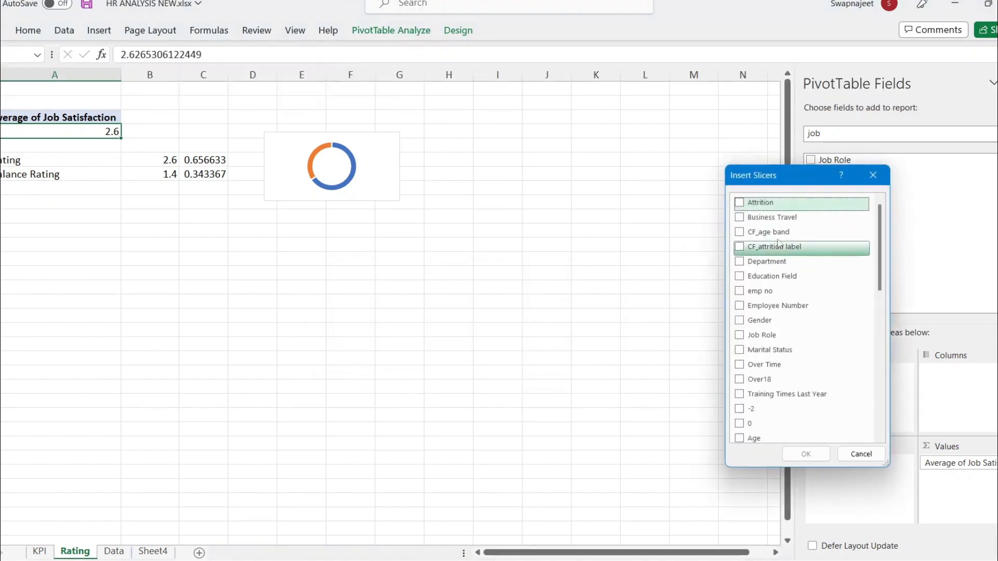
{"action": "left_click", "coordinate": [761, 320]}
{"action": "left_click", "coordinate": [805, 454]}
{"action": "left_click_drag", "start_coordinate": [364, 234], "coordinate": [535, 115]}
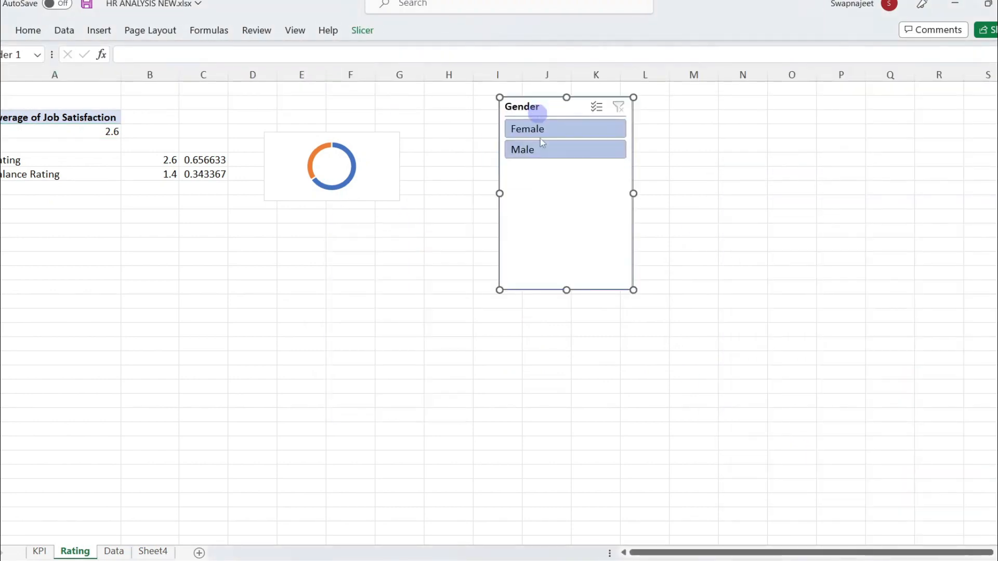
{"action": "left_click_drag", "start_coordinate": [569, 290], "coordinate": [567, 172]}
Test the Gender slicer by switching between Female and Male several times, and clear its filter.
{"action": "left_click", "coordinate": [548, 131]}
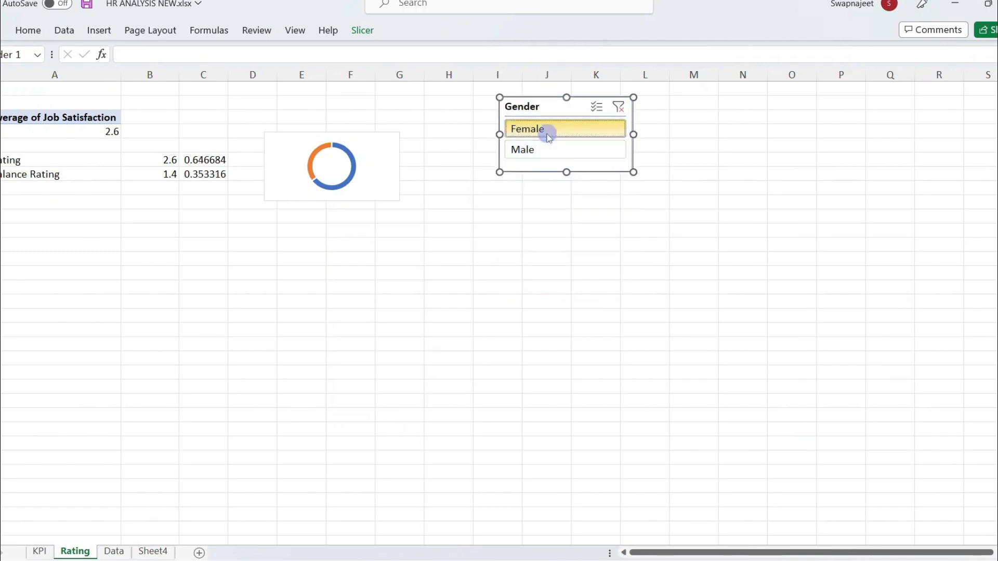
{"action": "left_click", "coordinate": [546, 150]}
{"action": "left_click", "coordinate": [544, 134]}
{"action": "left_click", "coordinate": [546, 151]}
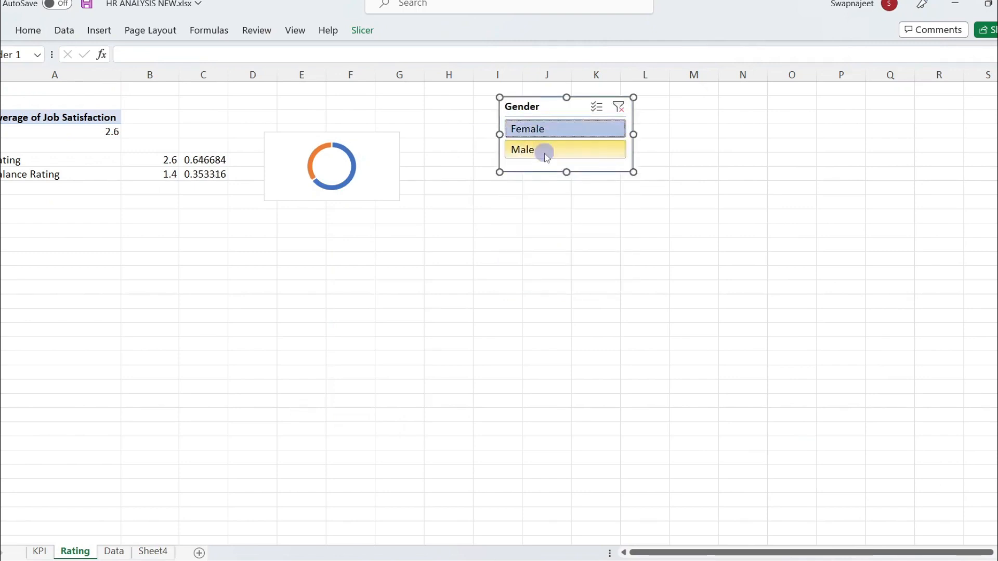
{"action": "left_click", "coordinate": [543, 135]}
{"action": "left_click", "coordinate": [552, 150]}
{"action": "left_click", "coordinate": [556, 134]}
{"action": "left_click", "coordinate": [573, 148]}
{"action": "left_click", "coordinate": [619, 109]}
{"action": "left_click", "coordinate": [513, 302]}
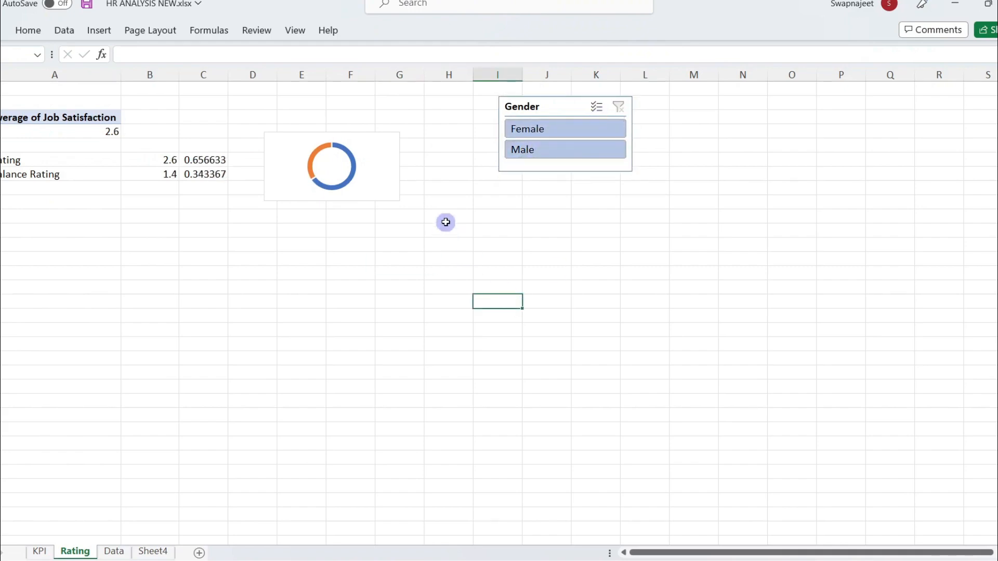
Copy the doughnut chart from the Rating sheet and rename Sheet4 as Dashboard.
{"action": "left_click", "coordinate": [391, 180]}
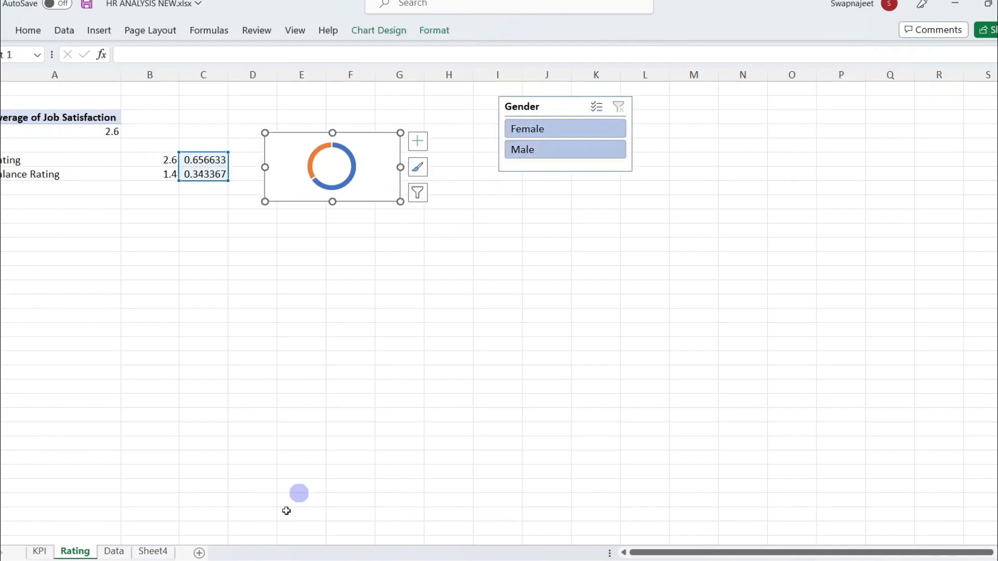
{"action": "left_click", "coordinate": [126, 552]}
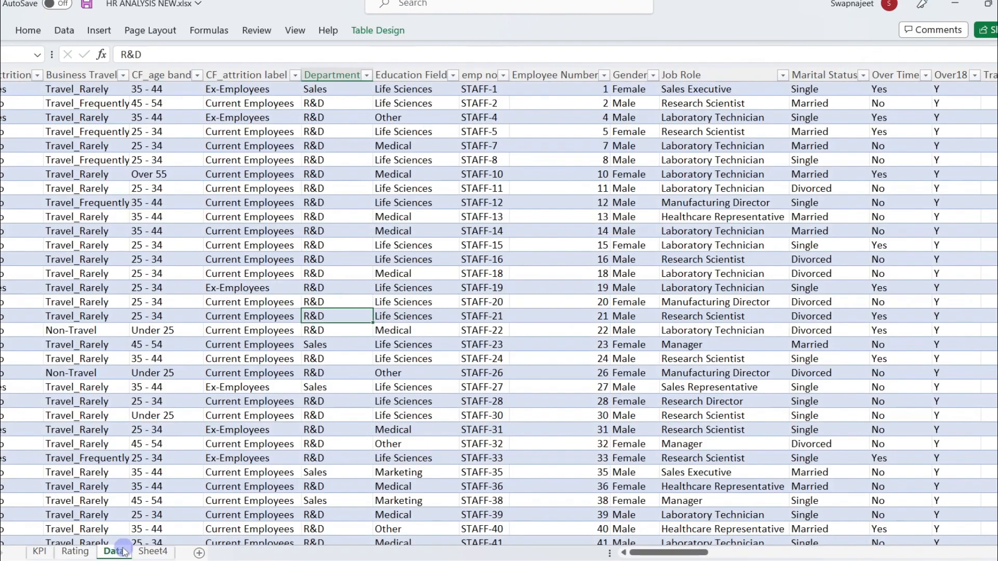
{"action": "left_click", "coordinate": [151, 554]}
{"action": "double_click", "coordinate": [151, 553]}
{"action": "type", "text": "Dashb"}
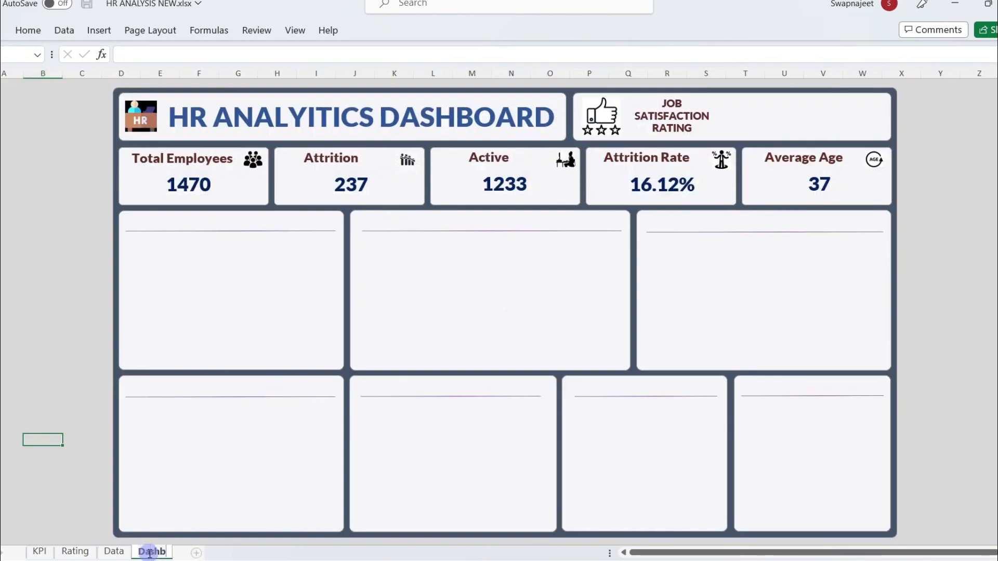
{"action": "type", "text": "oard"}
Paste the doughnut chart on the Dashboard sheet and shrink it to fit beside the Job Satisfaction Rating heading.
{"action": "left_click", "coordinate": [926, 167]}
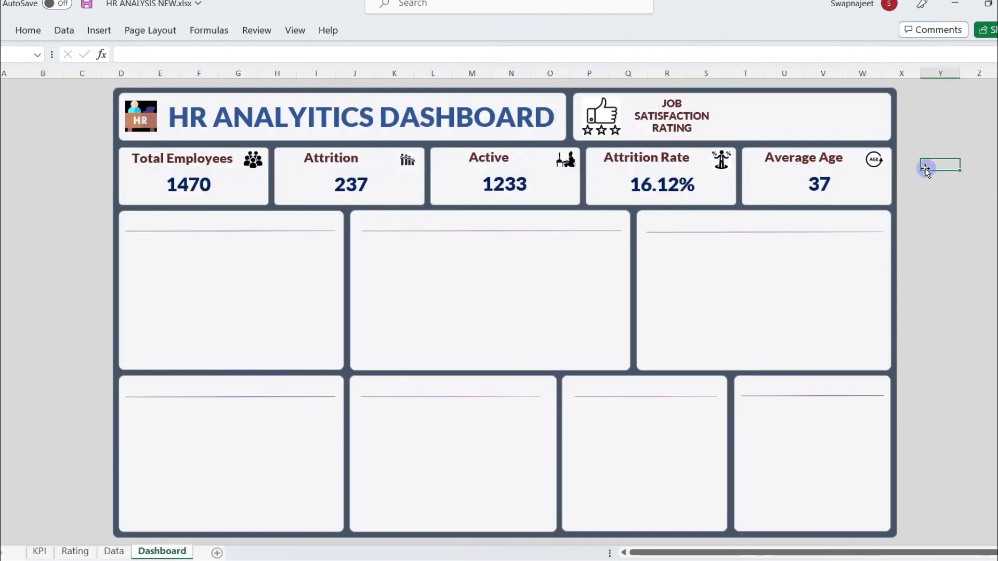
{"action": "key", "text": "ctrl+v"}
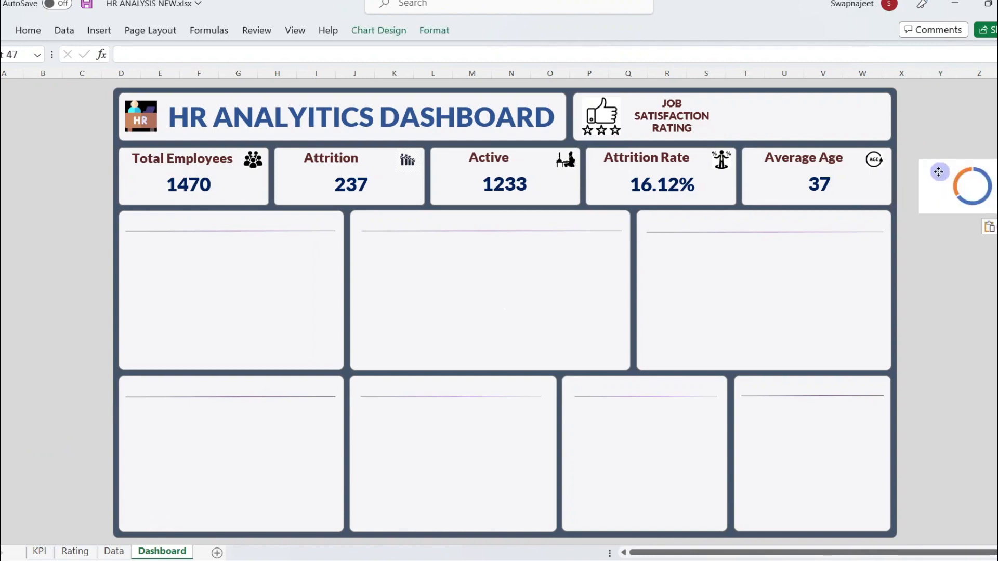
{"action": "left_click_drag", "start_coordinate": [938, 169], "coordinate": [804, 96]}
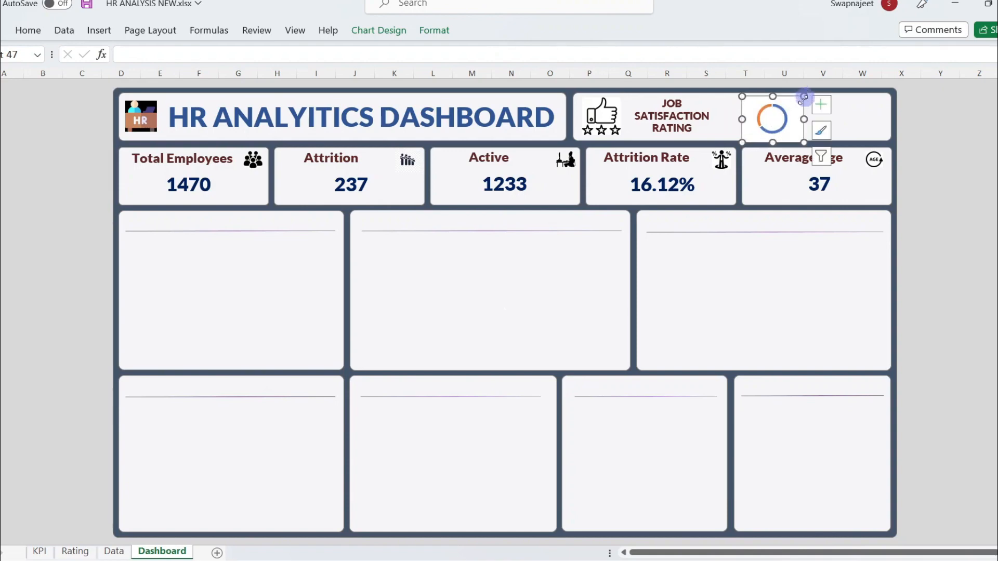
{"action": "left_click", "coordinate": [770, 118]}
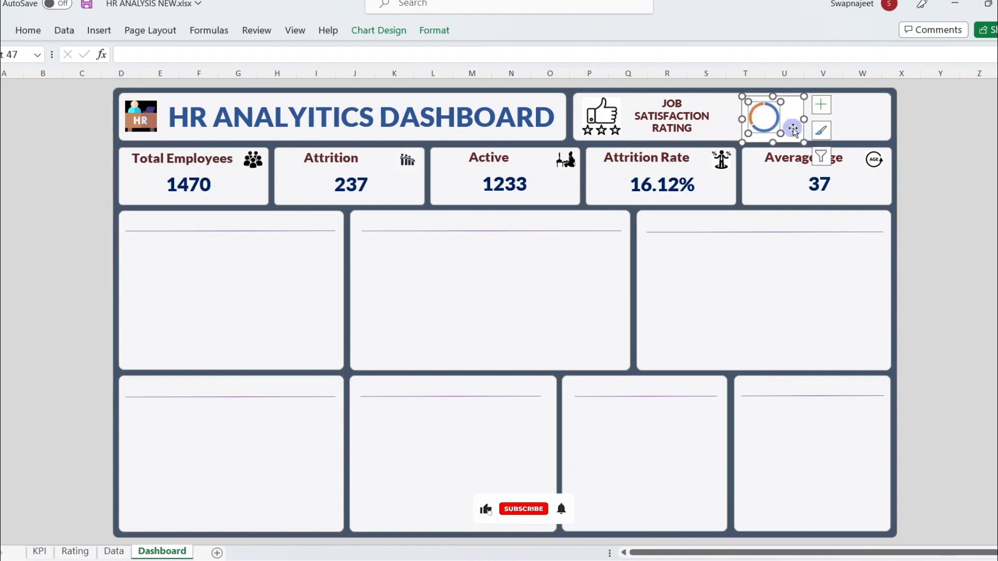
{"action": "left_click_drag", "start_coordinate": [804, 96], "coordinate": [770, 124]}
{"action": "left_click", "coordinate": [988, 257]}
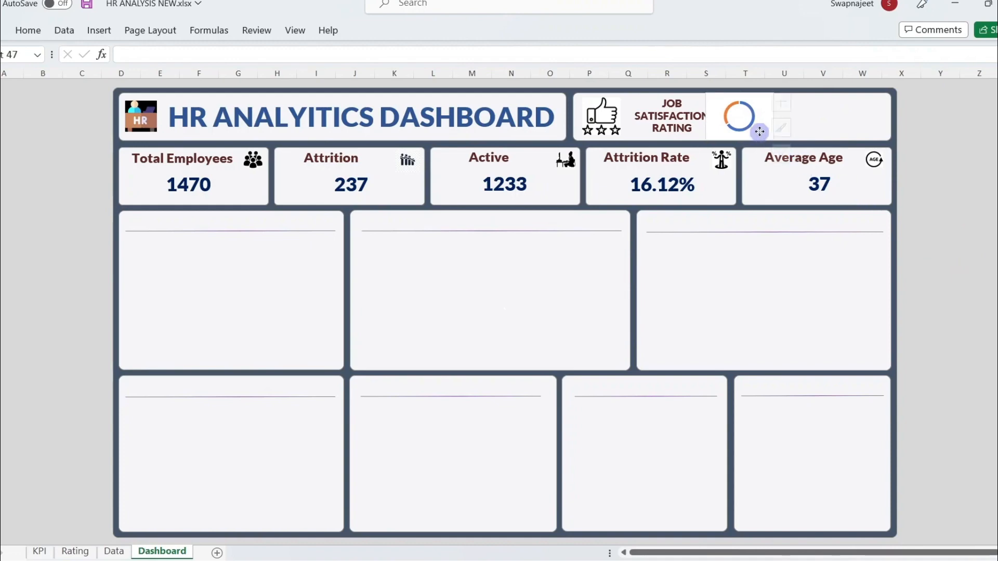
Format the doughnut chart's area with no fill and no border line.
{"action": "right_click", "coordinate": [759, 131]}
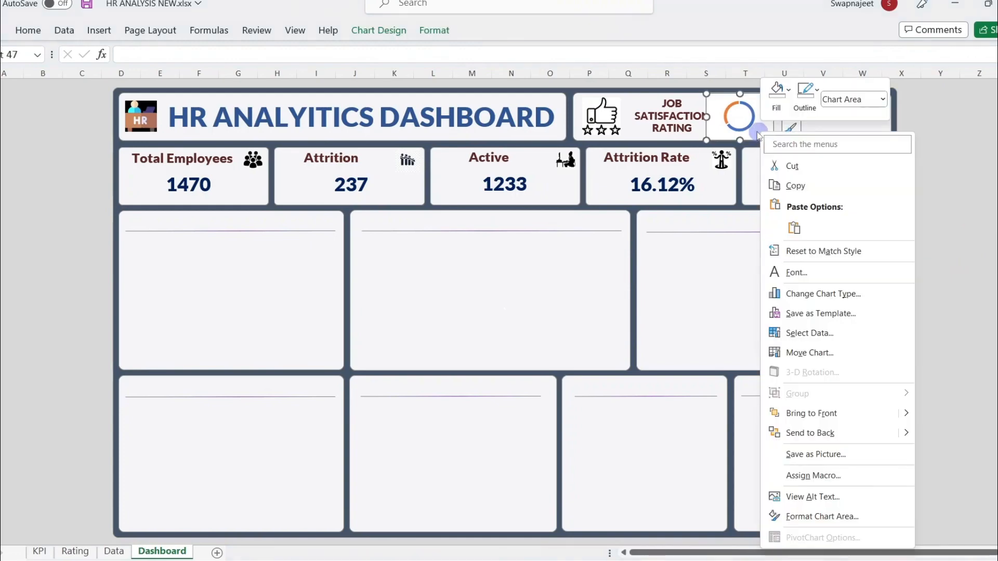
{"action": "left_click", "coordinate": [836, 517]}
{"action": "left_click_drag", "start_coordinate": [807, 116], "coordinate": [448, 144]}
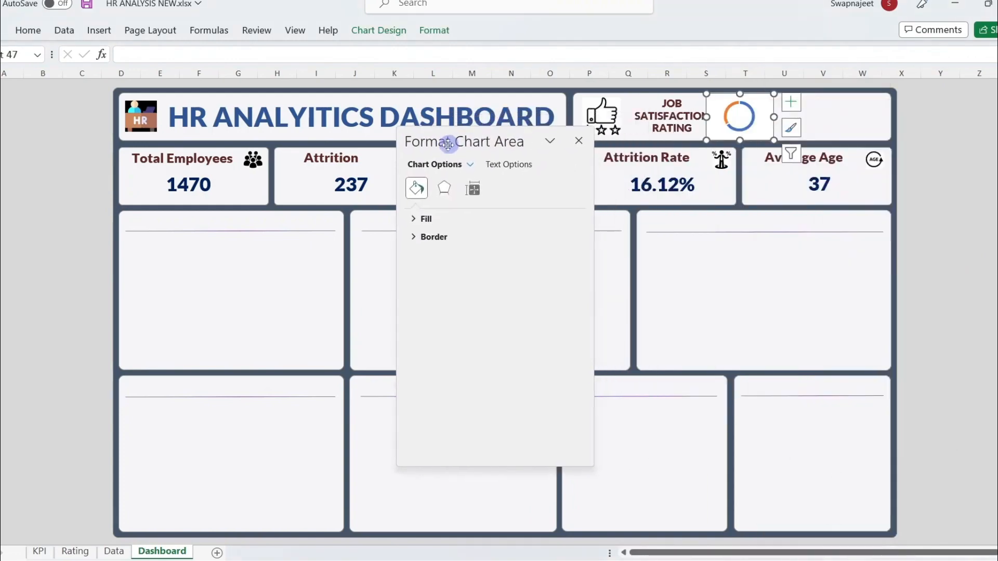
{"action": "left_click", "coordinate": [422, 219]}
{"action": "left_click", "coordinate": [427, 239]}
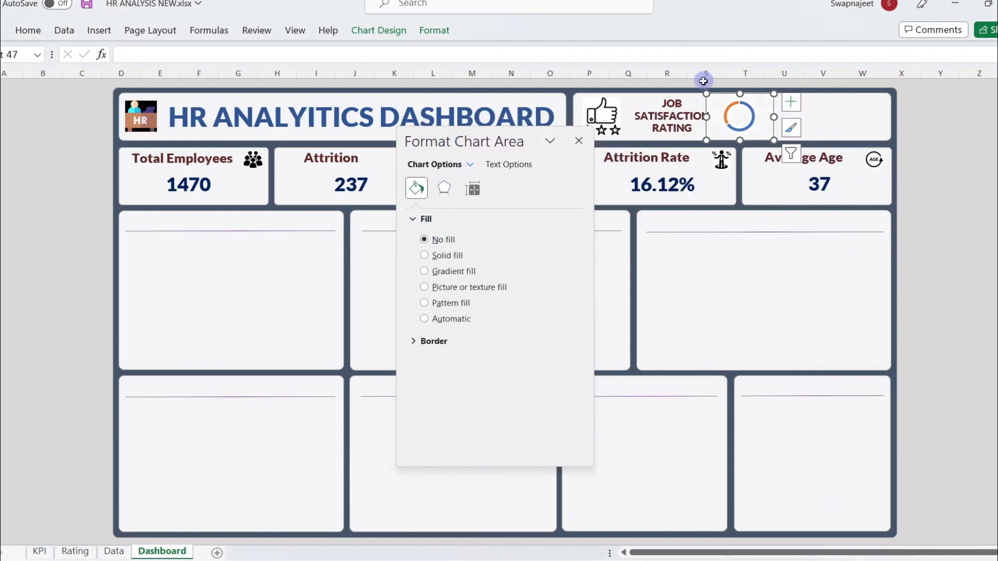
{"action": "left_click", "coordinate": [441, 343]}
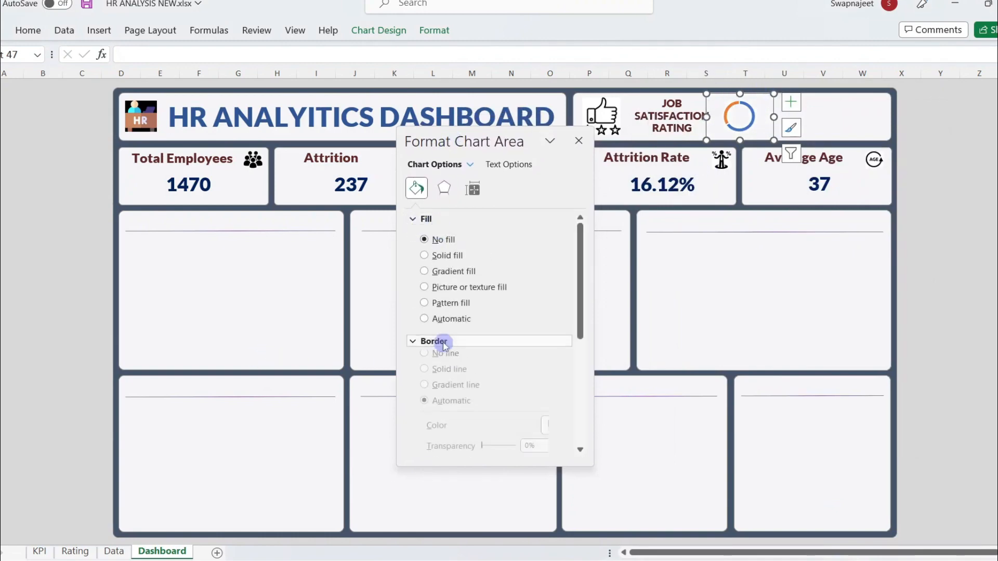
{"action": "left_click", "coordinate": [426, 353]}
{"action": "left_click", "coordinate": [782, 128]}
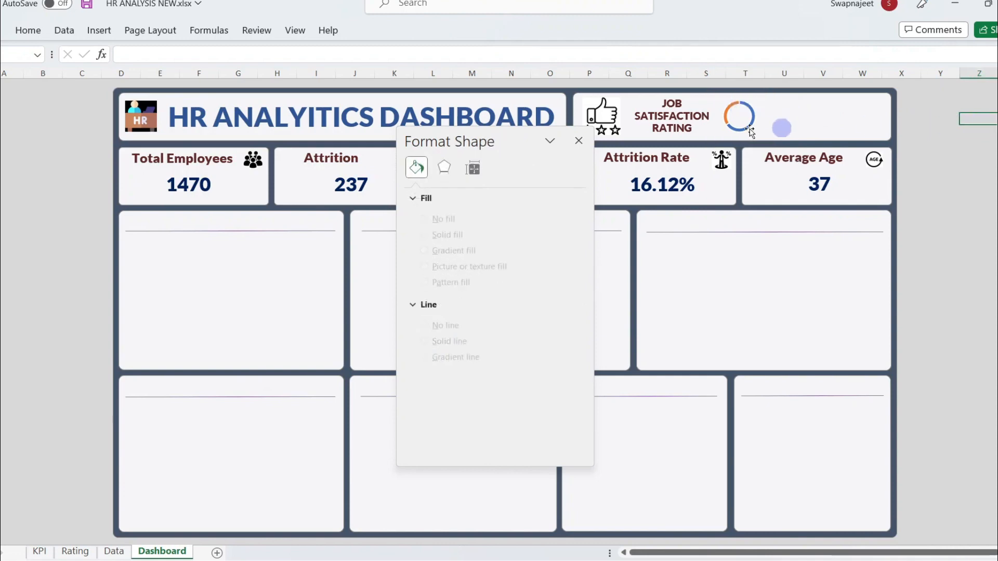
{"action": "left_click", "coordinate": [750, 128]}
{"action": "left_click", "coordinate": [745, 119]}
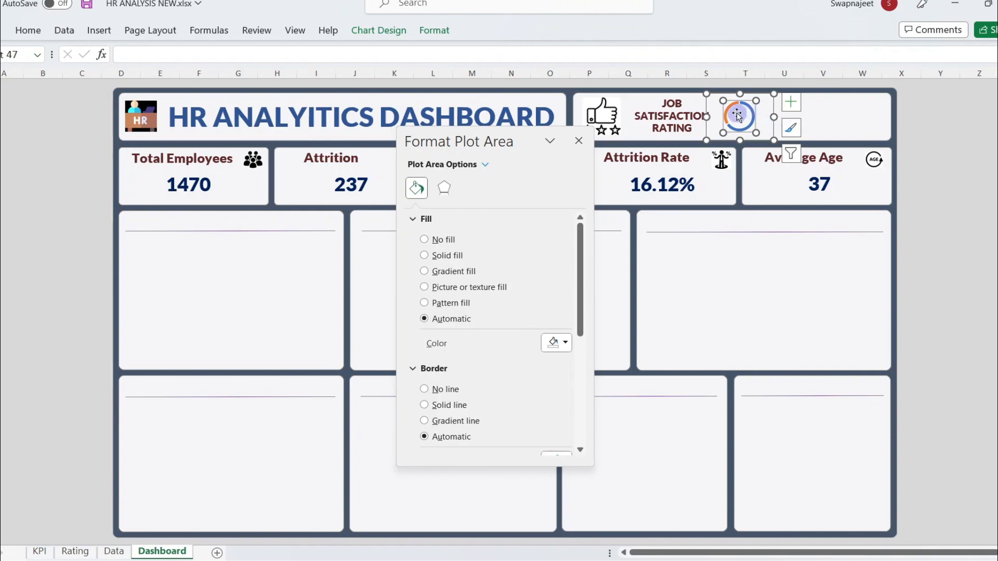
{"action": "mouse_move", "coordinate": [484, 555]}
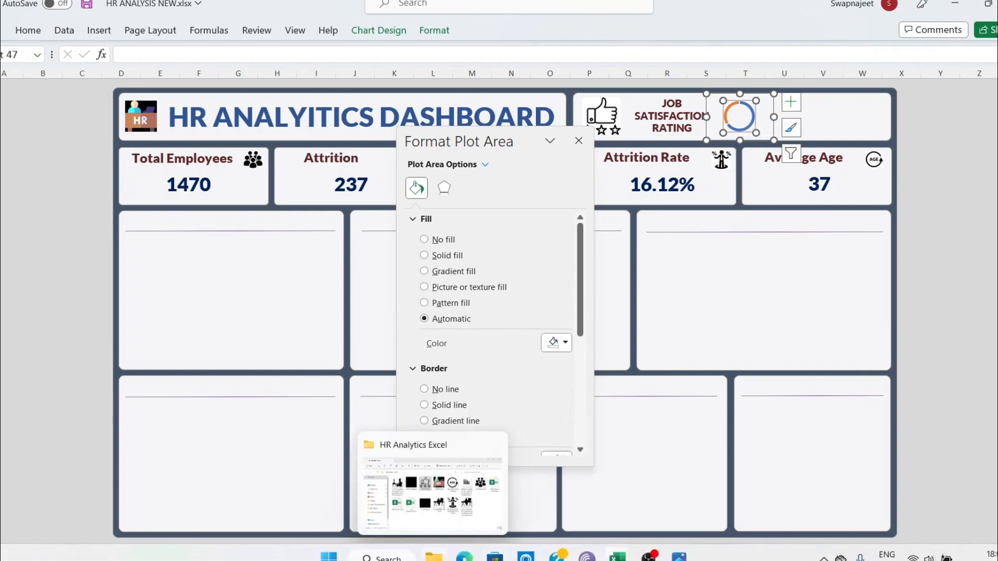
{"action": "mouse_move", "coordinate": [617, 556]}
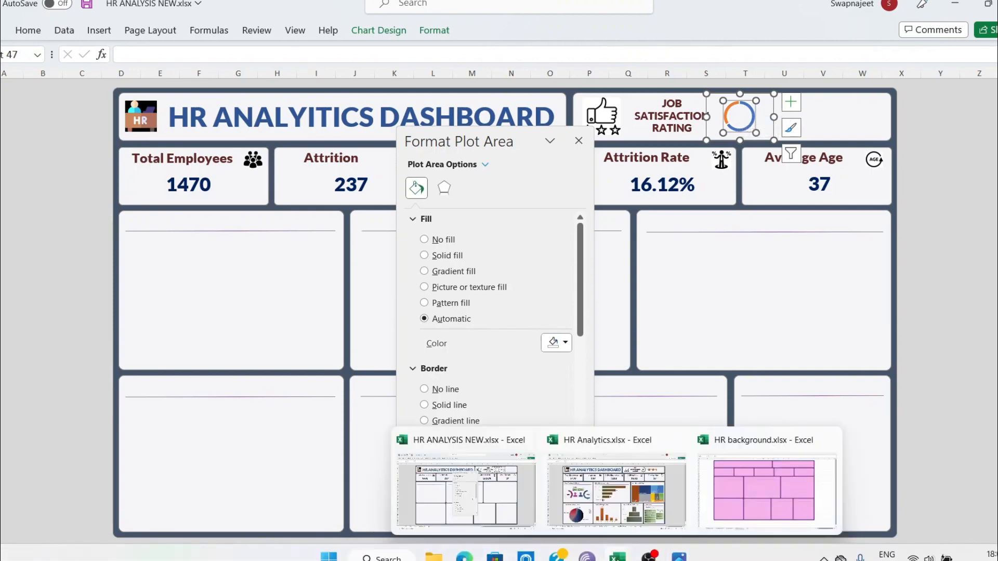
{"action": "mouse_move", "coordinate": [566, 520]}
{"action": "left_click", "coordinate": [465, 491]}
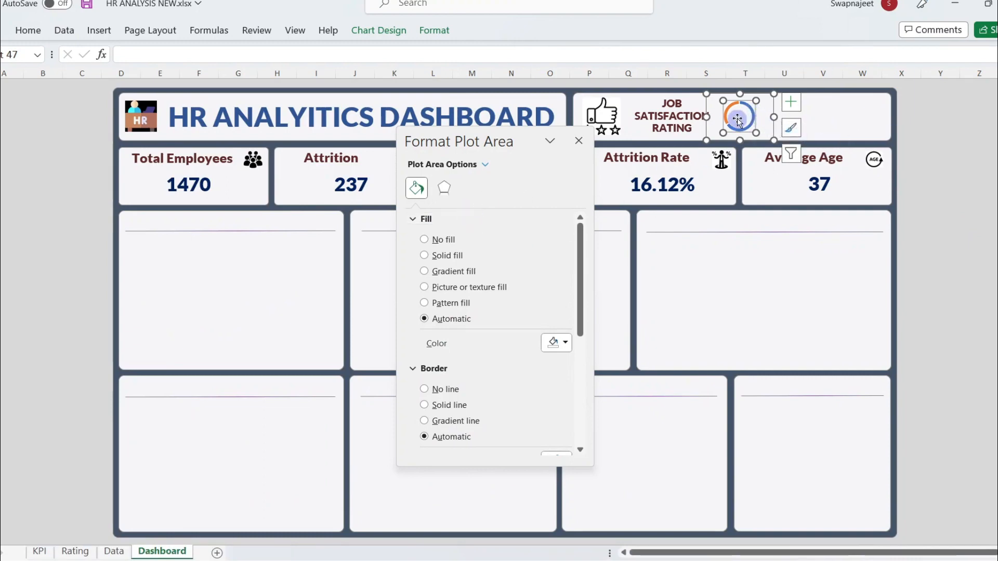
Recolor the doughnut's orange slice with a light gray solid fill at 5% transparency.
{"action": "left_click", "coordinate": [734, 114]}
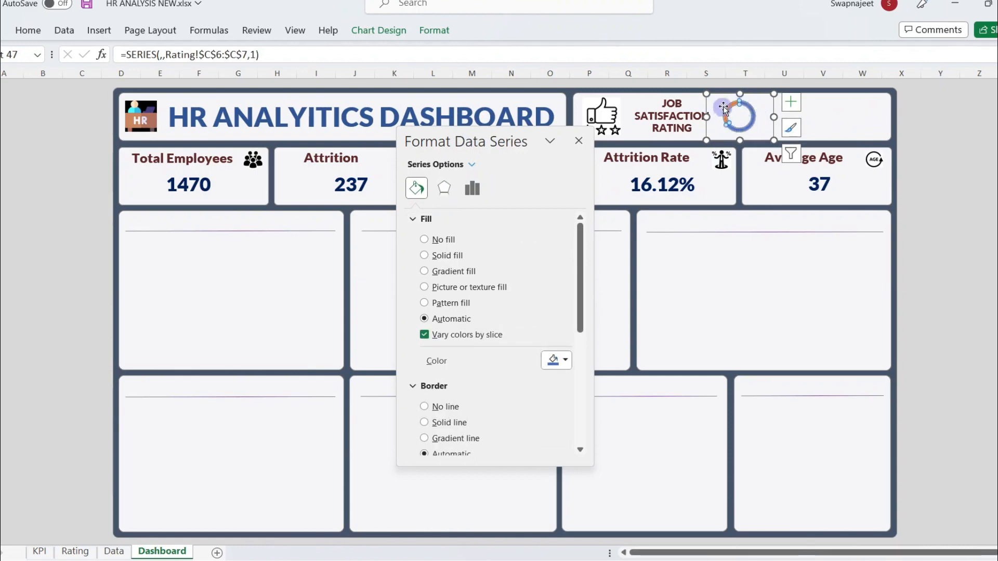
{"action": "left_click", "coordinate": [474, 189]}
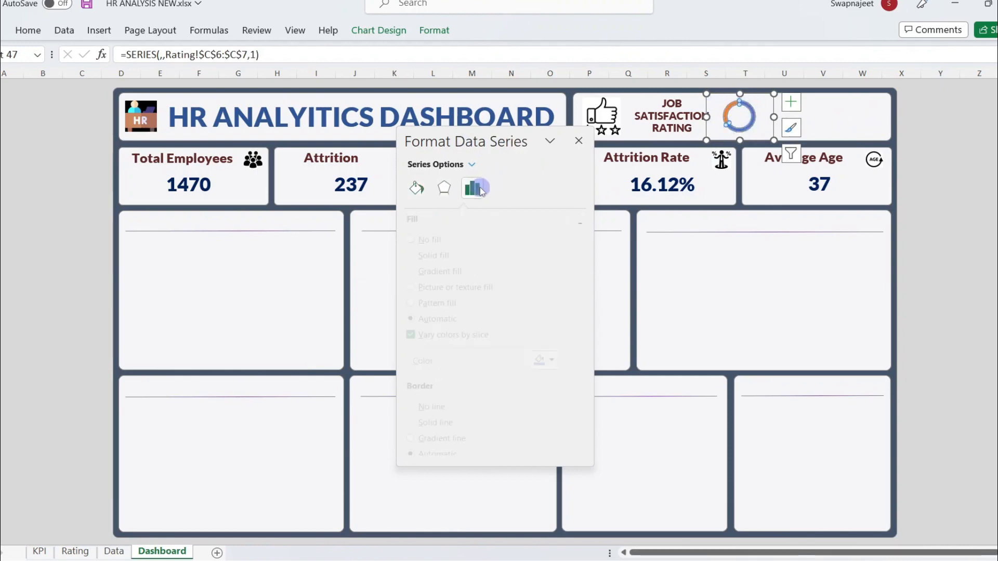
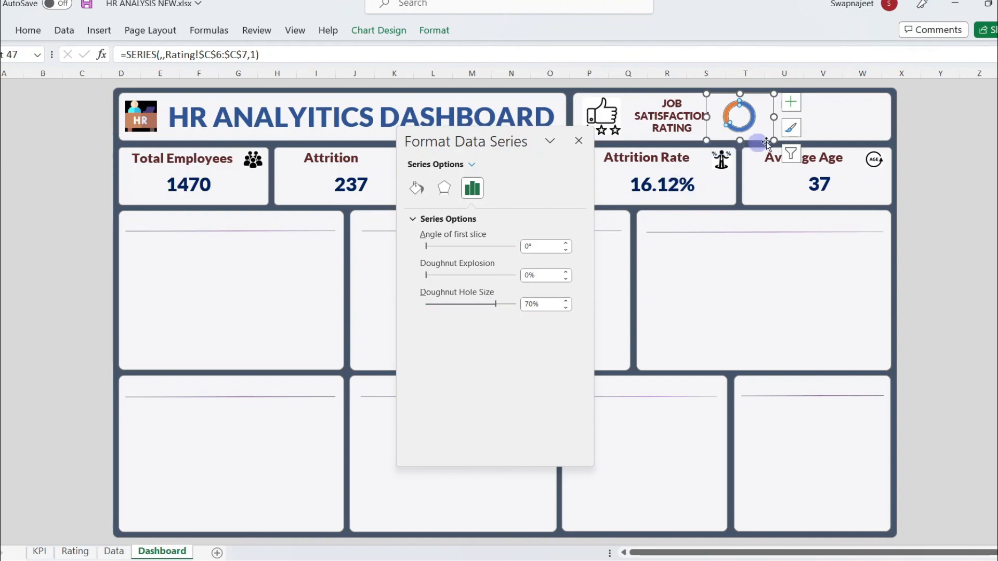
{"action": "left_click", "coordinate": [727, 114]}
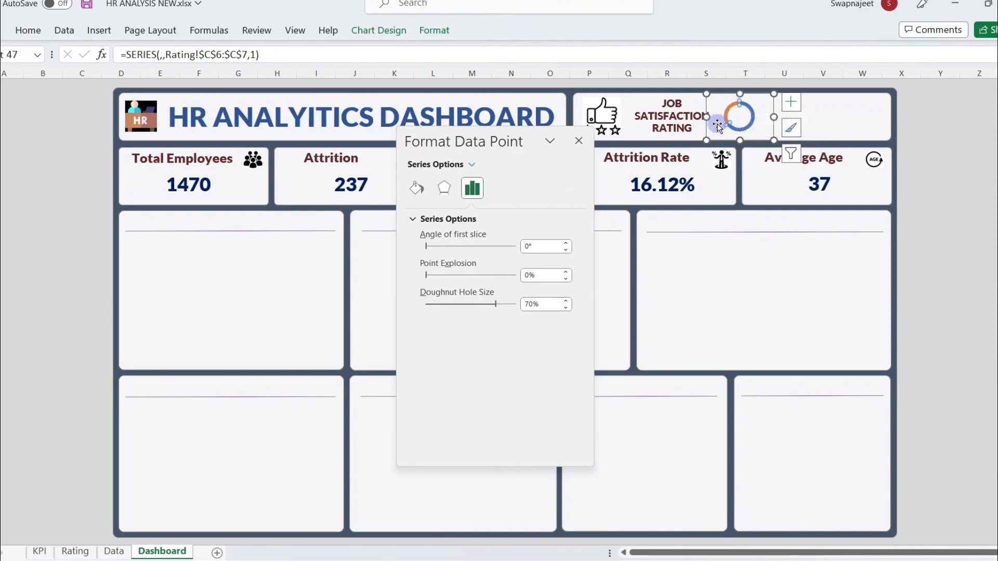
{"action": "left_click", "coordinate": [416, 188]}
{"action": "left_click", "coordinate": [558, 363]}
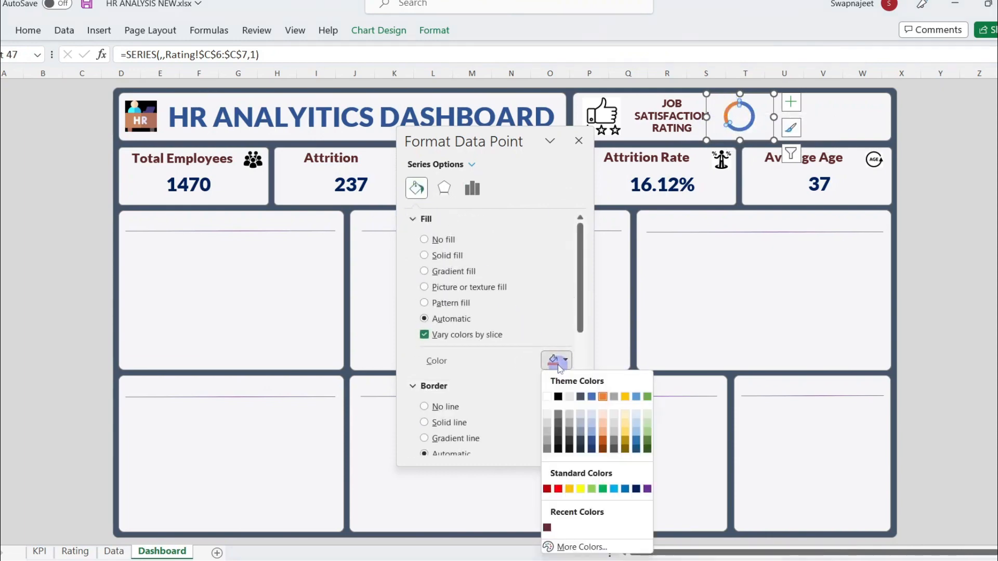
{"action": "left_click", "coordinate": [569, 418]}
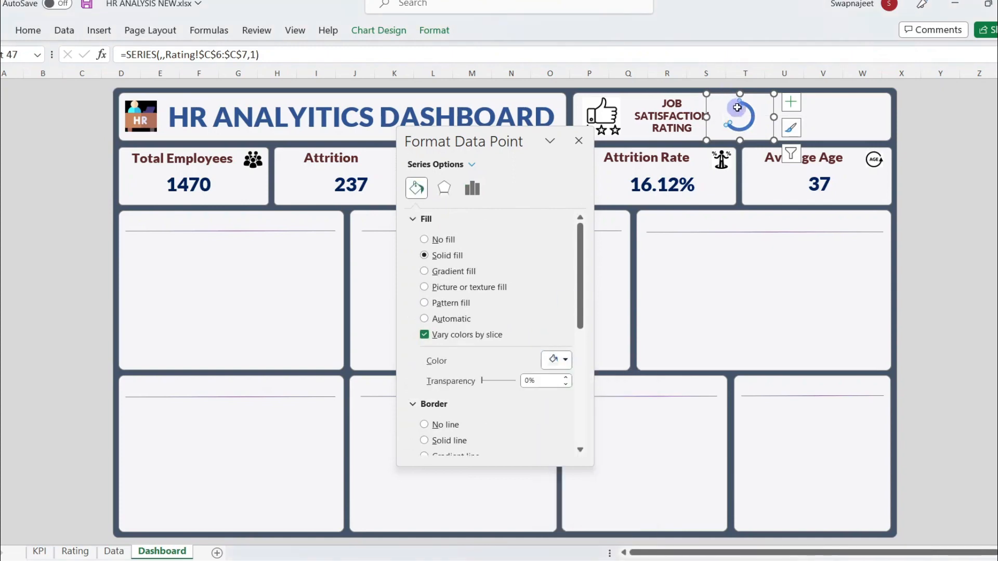
{"action": "left_click", "coordinate": [531, 382]}
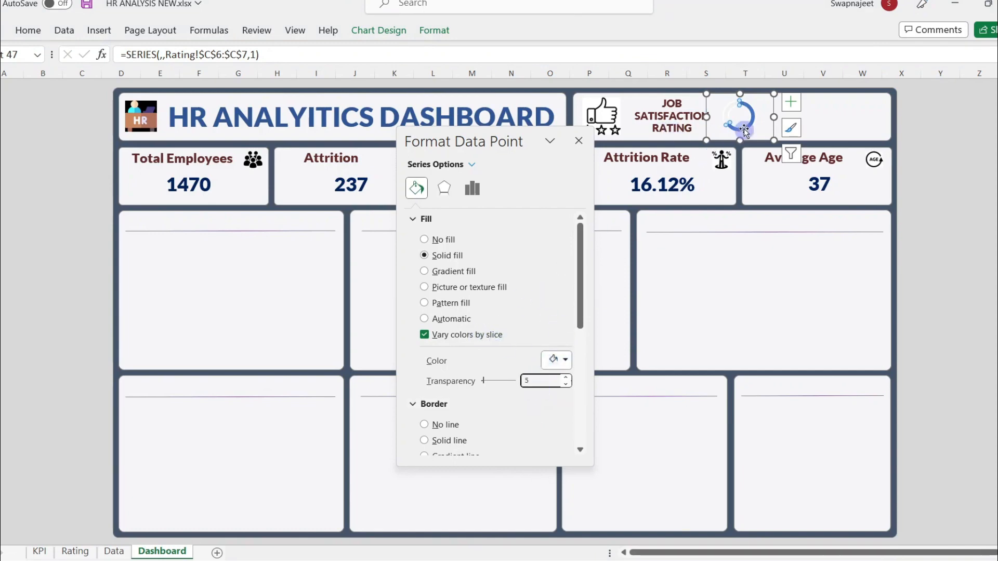
Try a gradient border on the doughnut's blue slice, reduced to two stops running from dark blue to dark gray.
{"action": "left_click", "coordinate": [747, 125]}
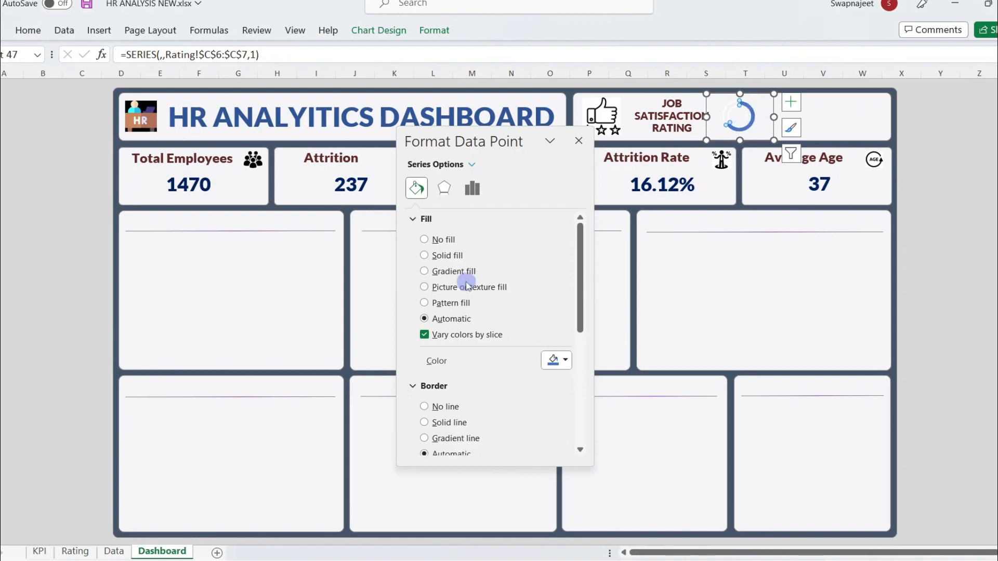
{"action": "scroll", "coordinate": [494, 364], "scroll_direction": "down", "scroll_amount": 5}
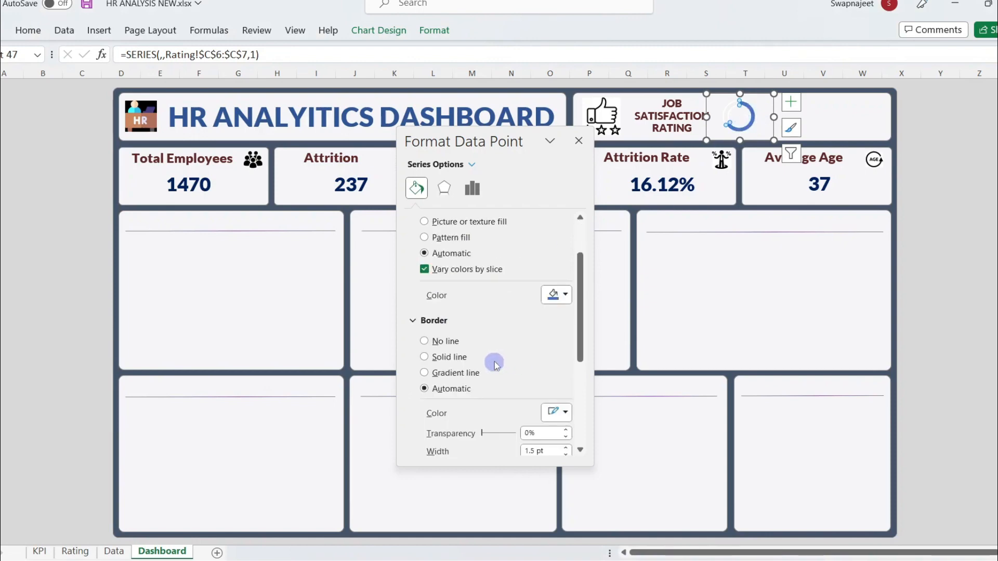
{"action": "left_click", "coordinate": [455, 308]}
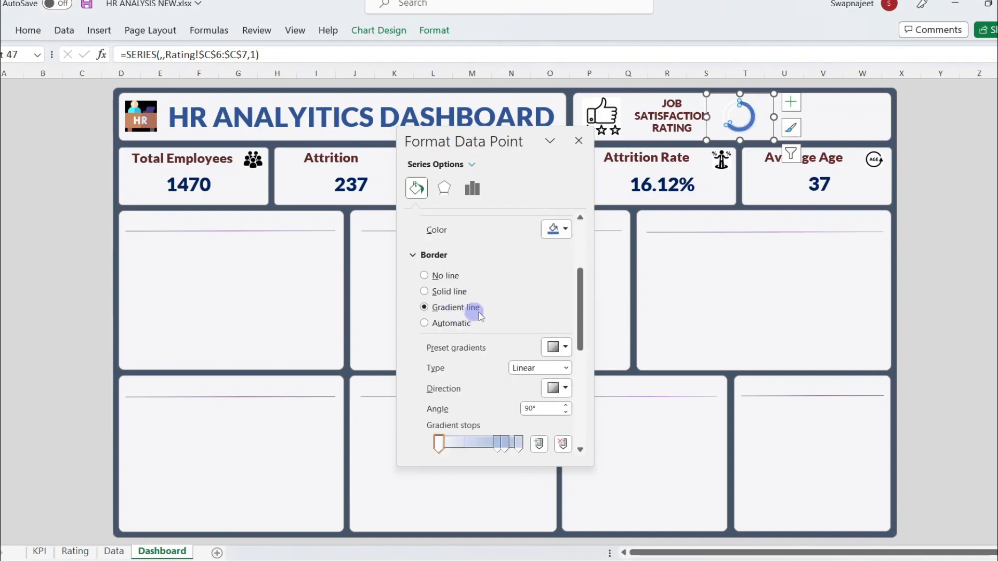
{"action": "scroll", "coordinate": [503, 316], "scroll_direction": "down", "scroll_amount": 2}
{"action": "scroll", "coordinate": [501, 314], "scroll_direction": "up", "scroll_amount": 1}
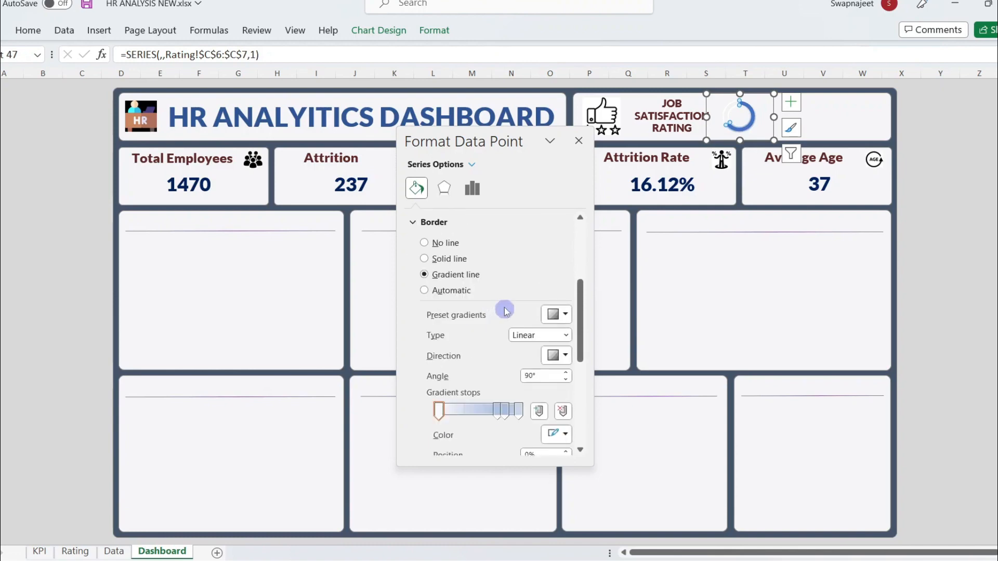
{"action": "scroll", "coordinate": [494, 325], "scroll_direction": "down", "scroll_amount": 2}
{"action": "left_click", "coordinate": [495, 348]}
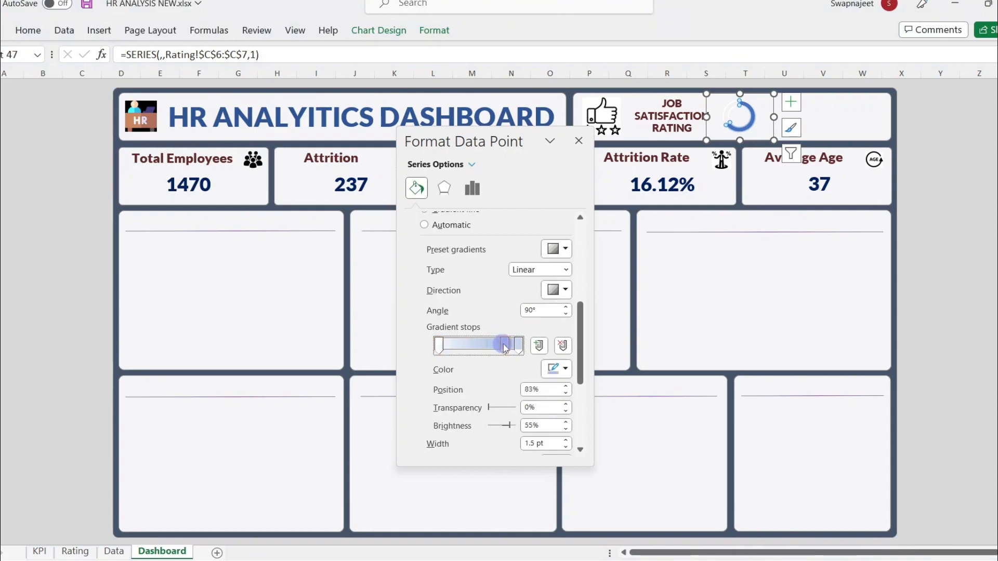
{"action": "key", "text": "Delete"}
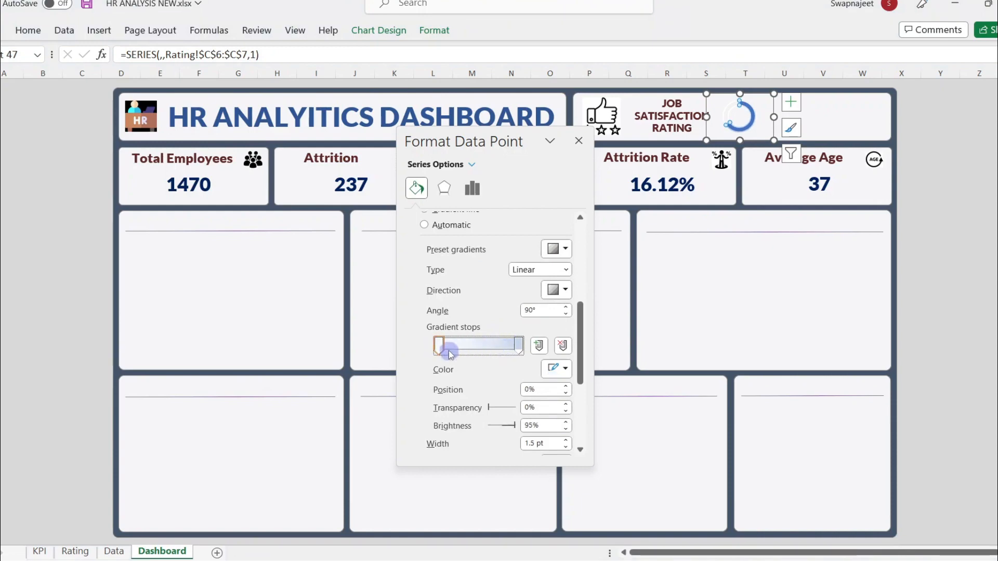
{"action": "left_click", "coordinate": [552, 368]}
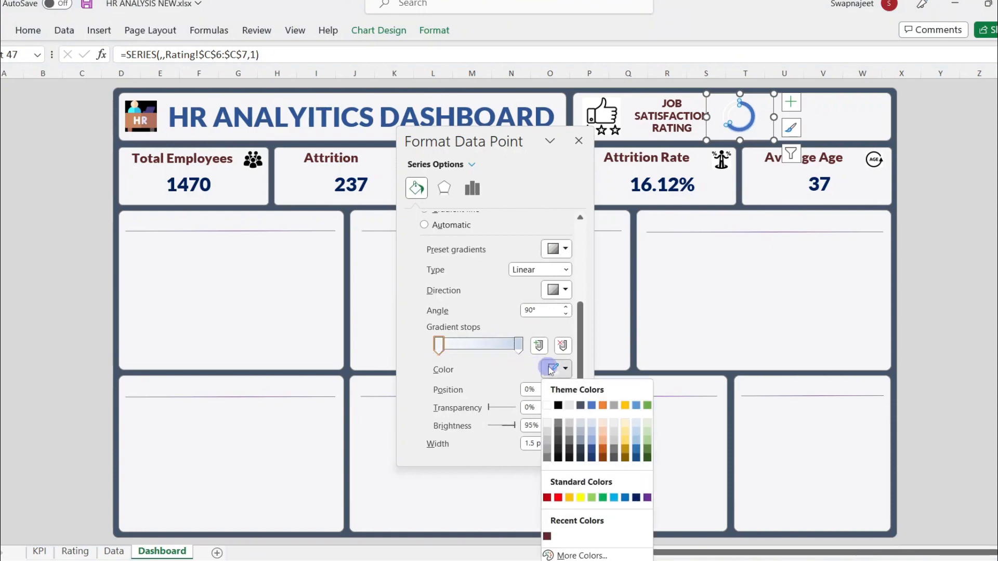
{"action": "left_click", "coordinate": [593, 451]}
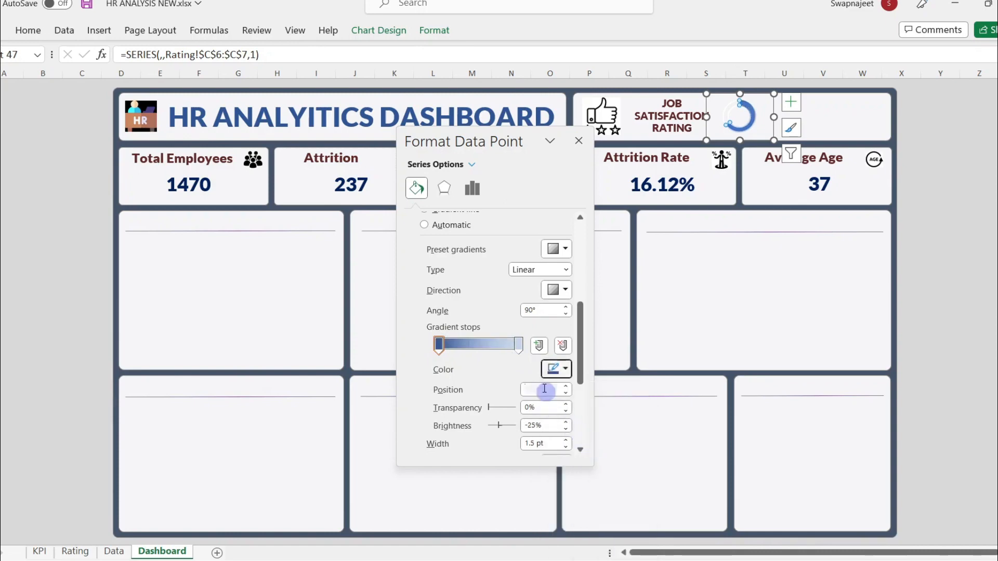
{"action": "left_click", "coordinate": [519, 345]}
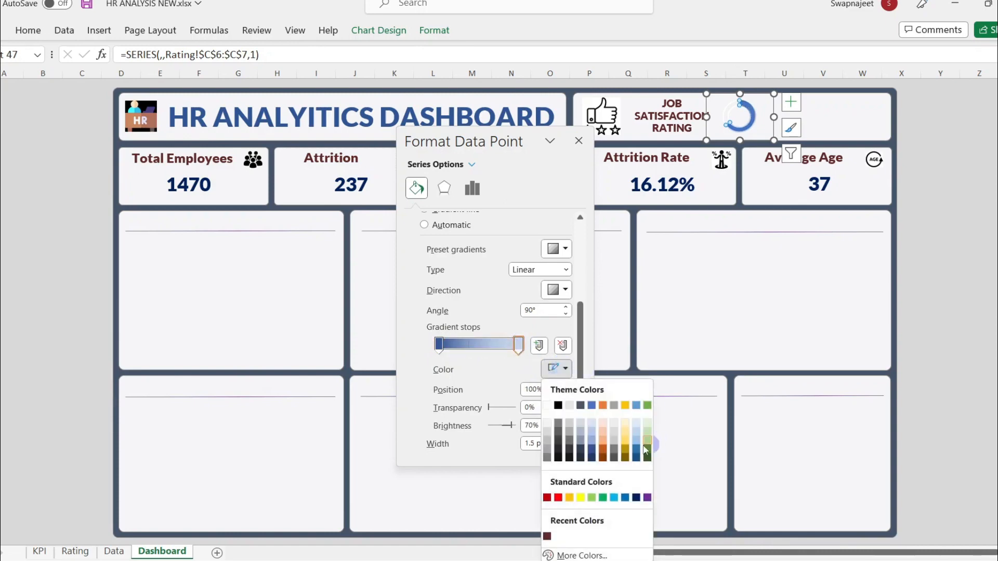
{"action": "left_click", "coordinate": [646, 450]}
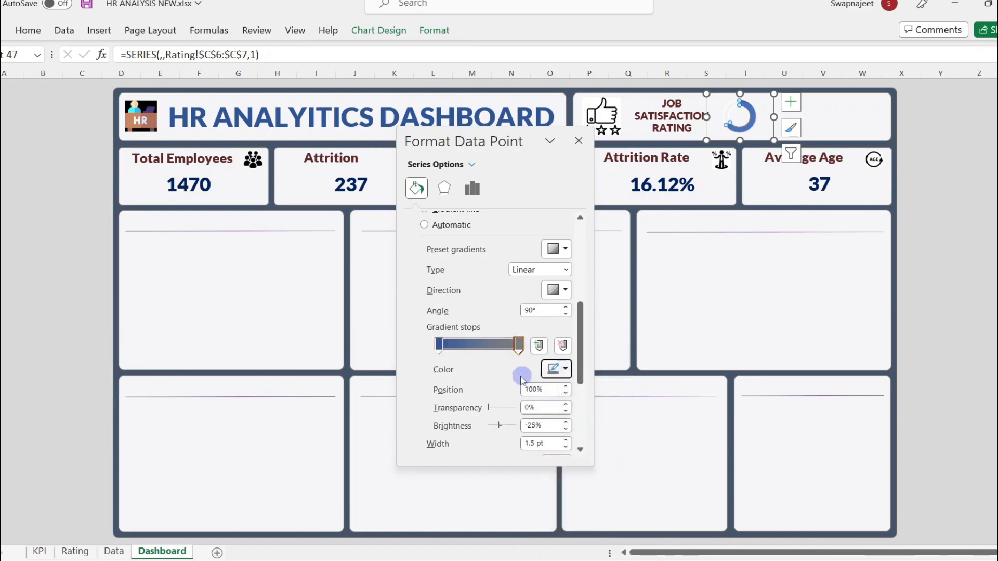
Set the border of the doughnut's blue slice to no line.
{"action": "scroll", "coordinate": [522, 378], "scroll_direction": "up", "scroll_amount": 1}
{"action": "scroll", "coordinate": [457, 349], "scroll_direction": "up", "scroll_amount": 3}
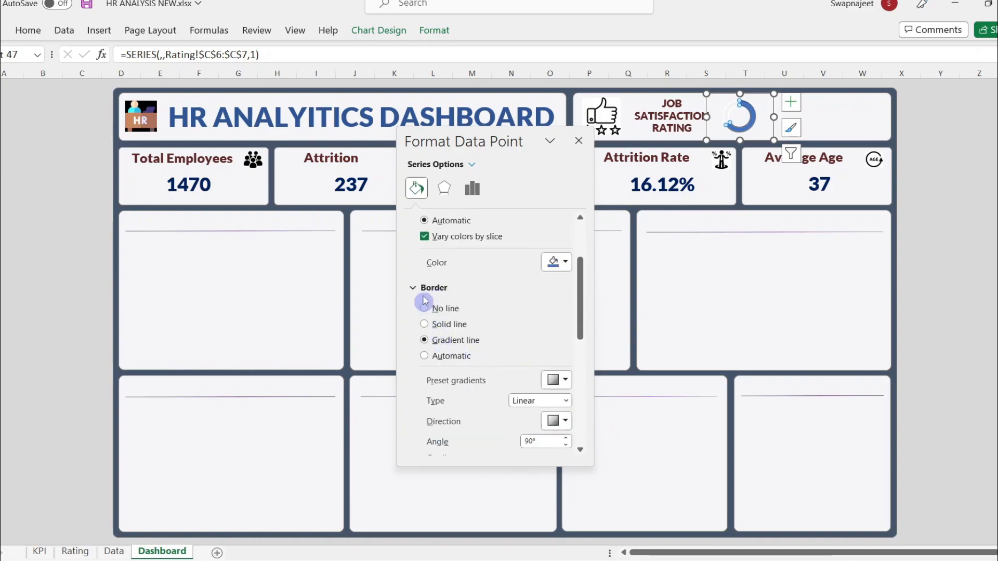
{"action": "left_click", "coordinate": [430, 309]}
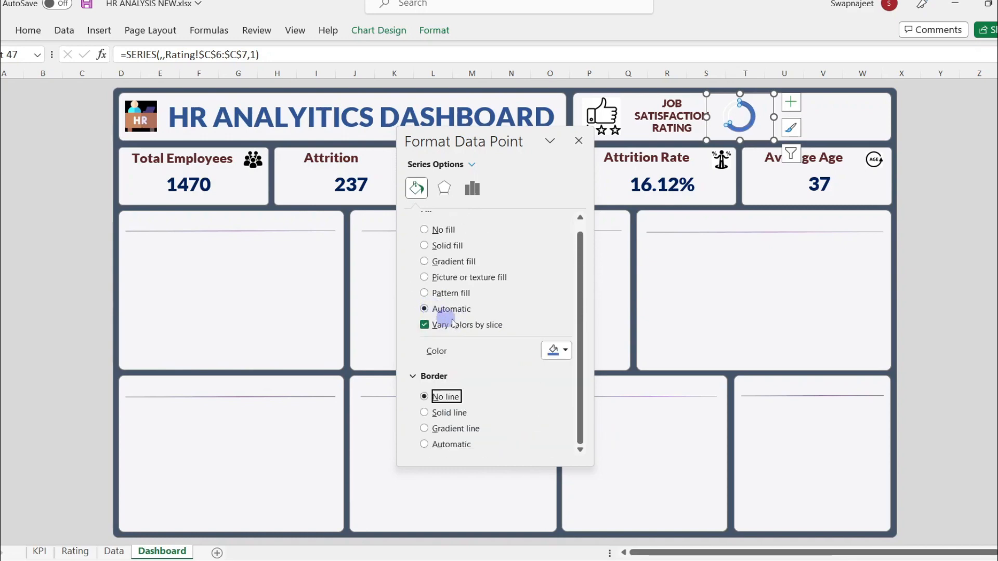
{"action": "scroll", "coordinate": [504, 372], "scroll_direction": "up", "scroll_amount": 1}
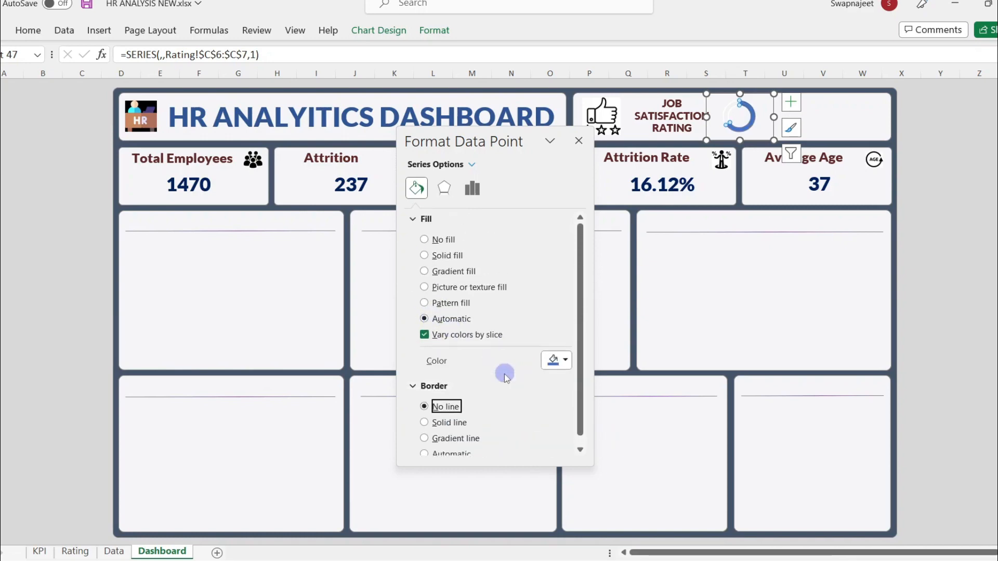
Give the blue slice a linear gradient fill from dark blue at the first stop to dark green at the last stop.
{"action": "left_click", "coordinate": [435, 273]}
{"action": "scroll", "coordinate": [512, 370], "scroll_direction": "down", "scroll_amount": 3}
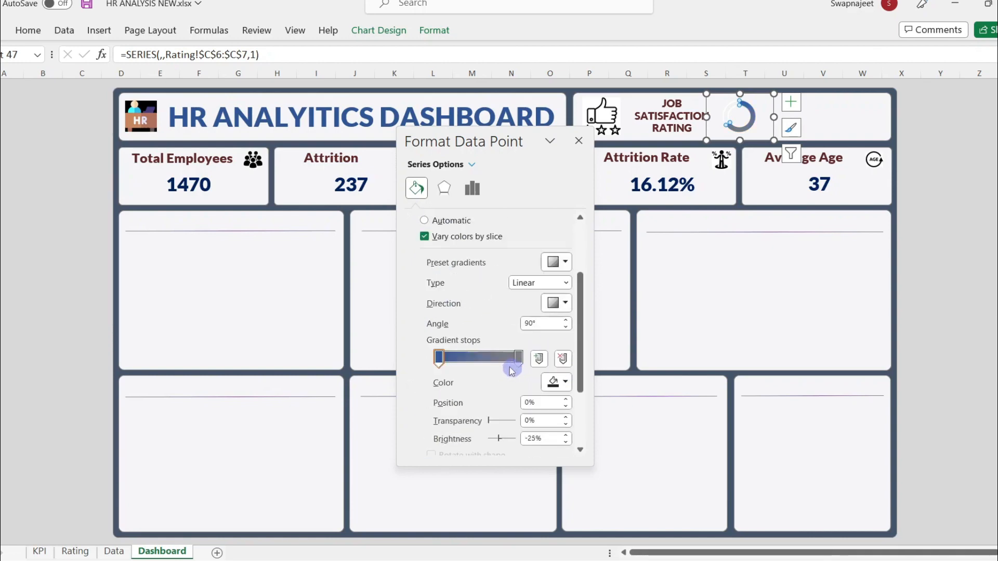
{"action": "left_click", "coordinate": [438, 358]}
{"action": "left_click", "coordinate": [554, 382]}
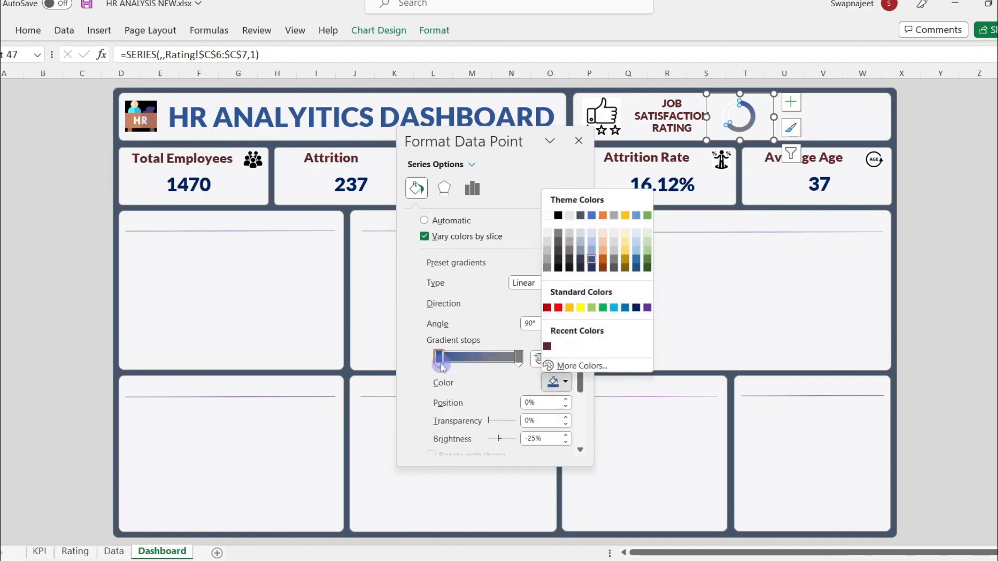
{"action": "left_click", "coordinate": [592, 269]}
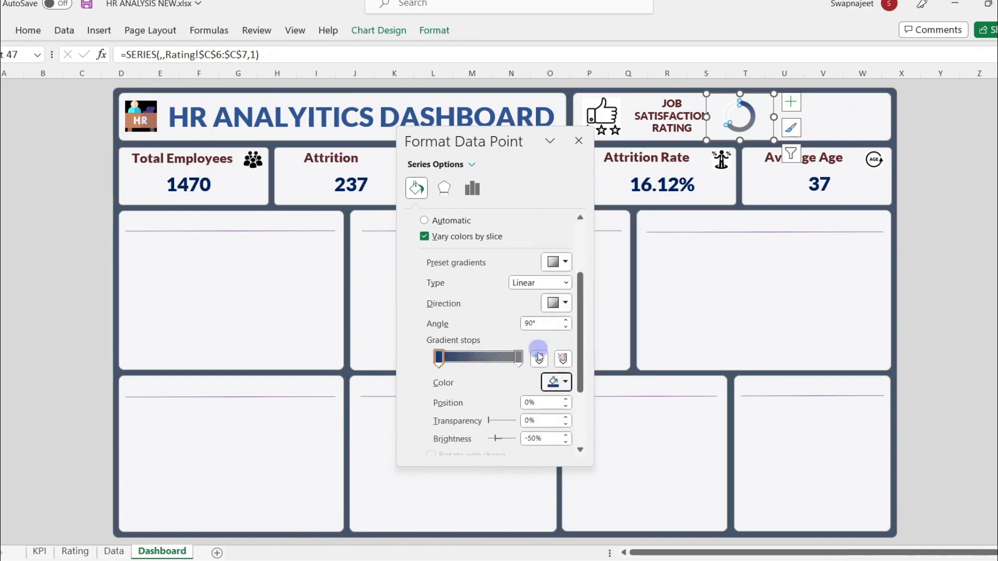
{"action": "left_click", "coordinate": [554, 382]}
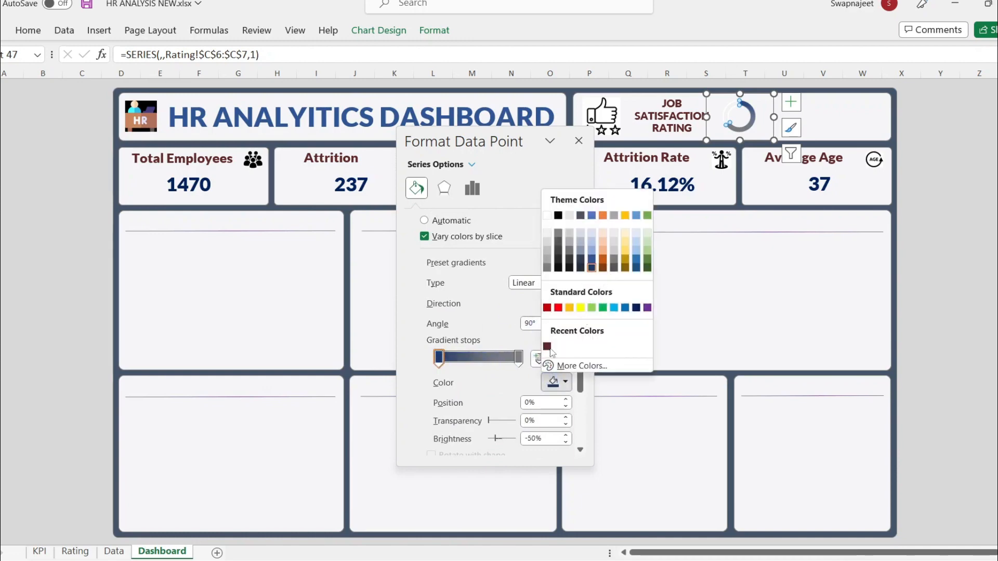
{"action": "left_click", "coordinate": [518, 357]}
{"action": "left_click", "coordinate": [556, 382]}
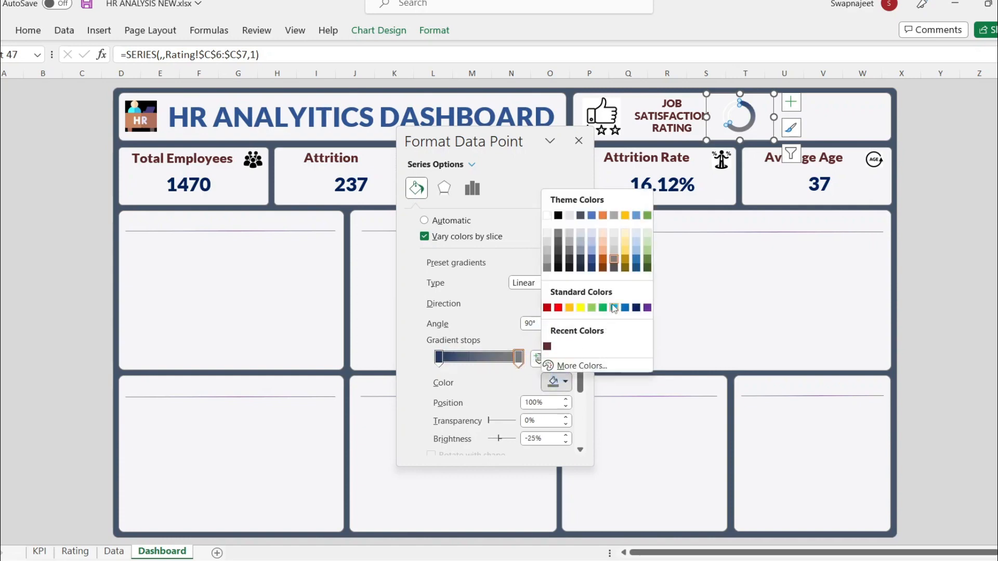
{"action": "left_click", "coordinate": [614, 269]}
{"action": "left_click", "coordinate": [556, 383]}
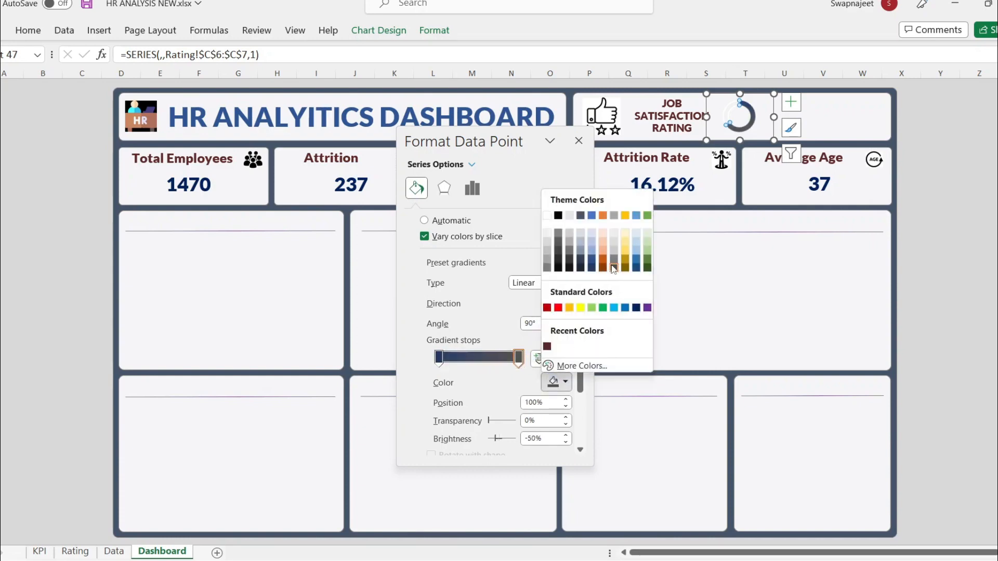
{"action": "left_click", "coordinate": [646, 259]}
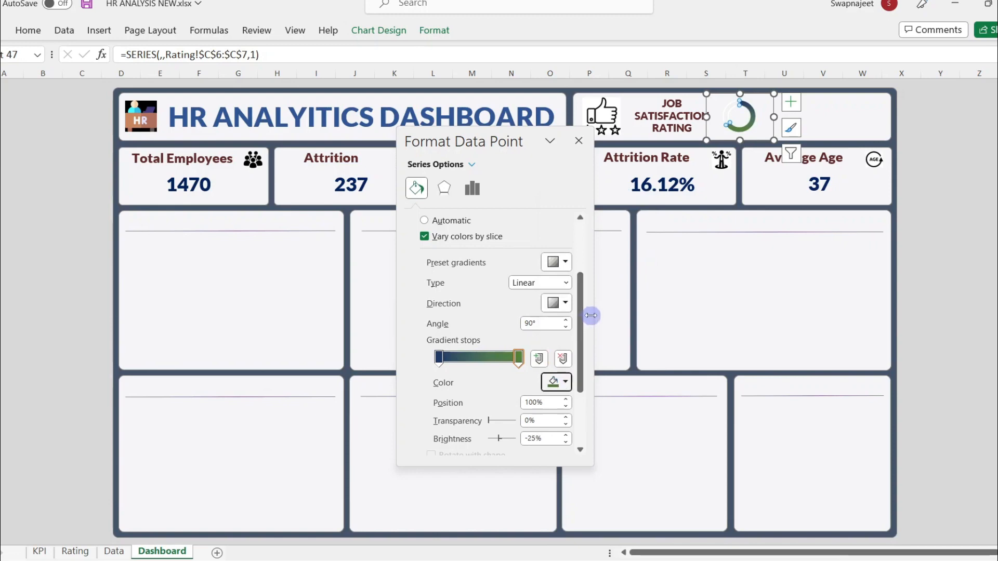
Remove the border line from the doughnut's light gray slice.
{"action": "left_click", "coordinate": [730, 111]}
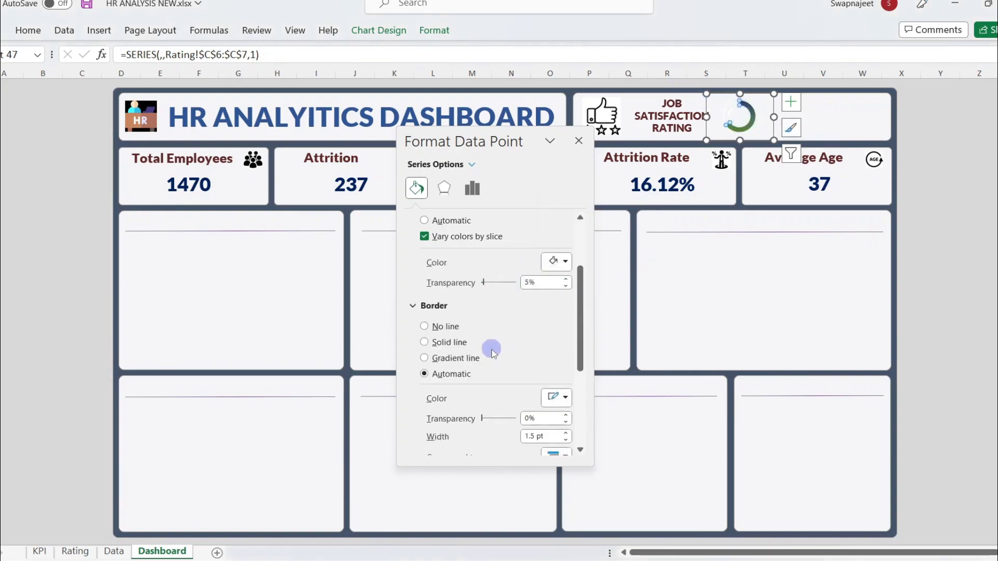
{"action": "scroll", "coordinate": [491, 348], "scroll_direction": "down", "scroll_amount": 3}
{"action": "scroll", "coordinate": [505, 286], "scroll_direction": "up", "scroll_amount": 3}
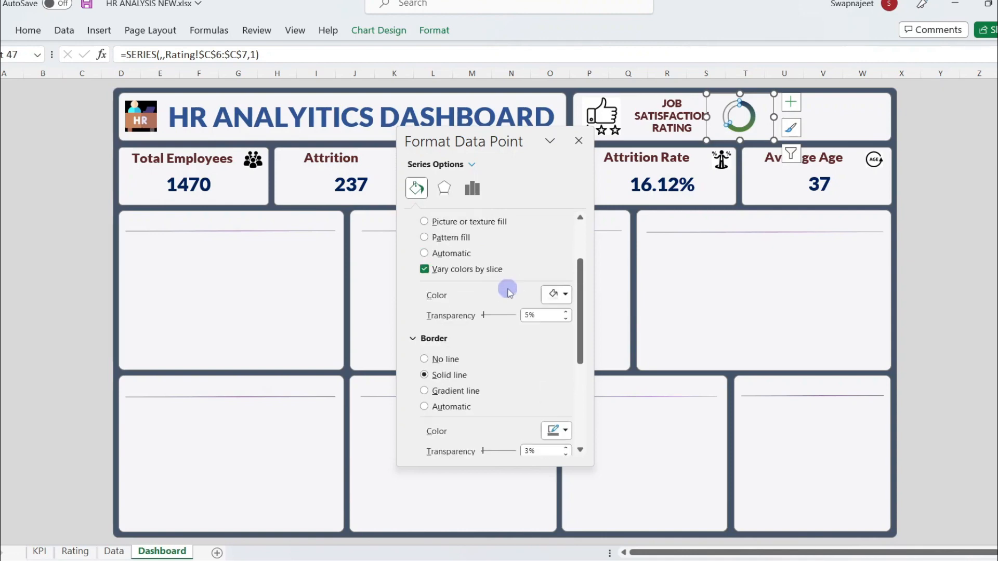
{"action": "left_click", "coordinate": [439, 359]}
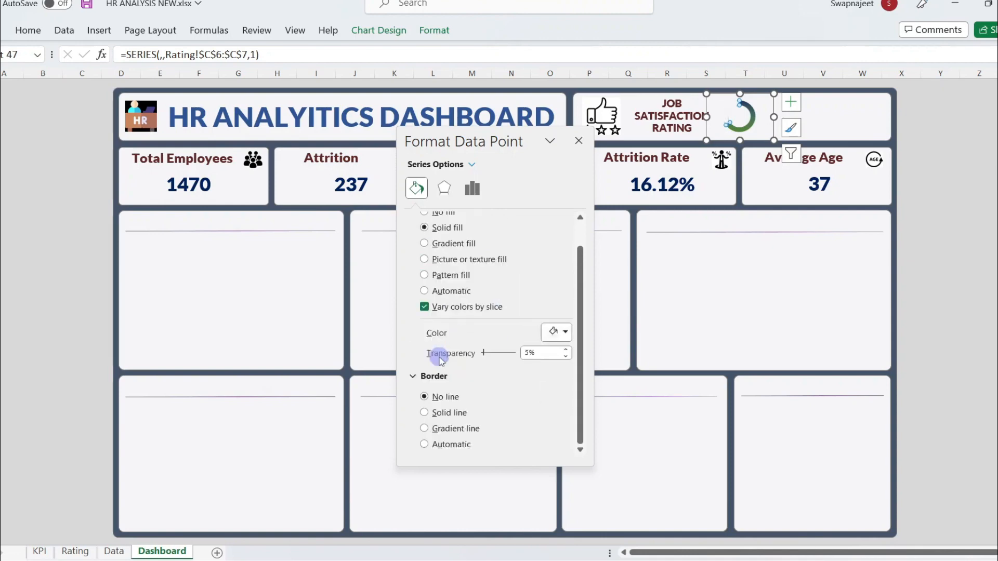
{"action": "scroll", "coordinate": [531, 291], "scroll_direction": "up", "scroll_amount": 2}
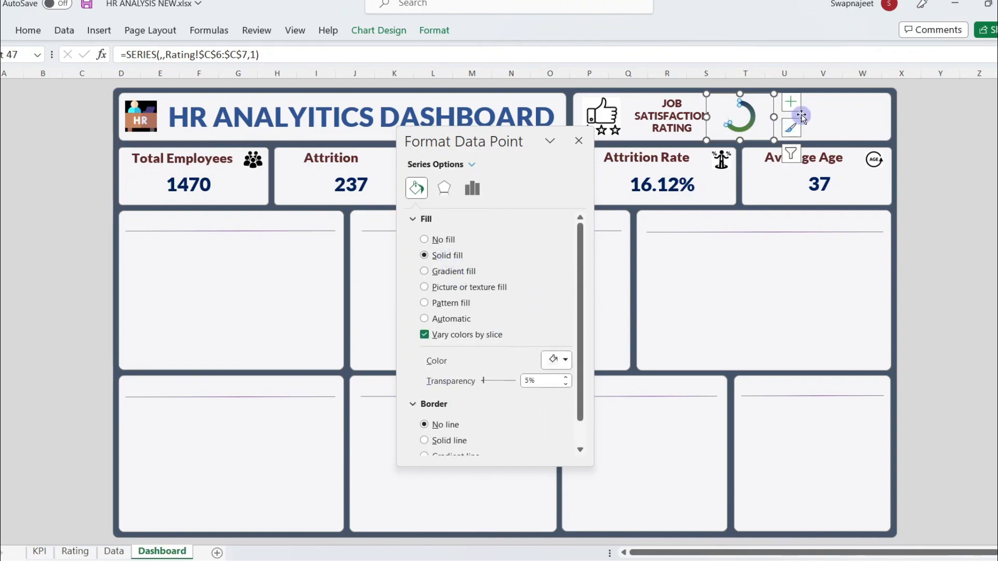
Close the data point formatting and enlarge the job satisfaction doughnut chart slightly in the header panel.
{"action": "left_click", "coordinate": [579, 141]}
{"action": "left_click", "coordinate": [988, 155]}
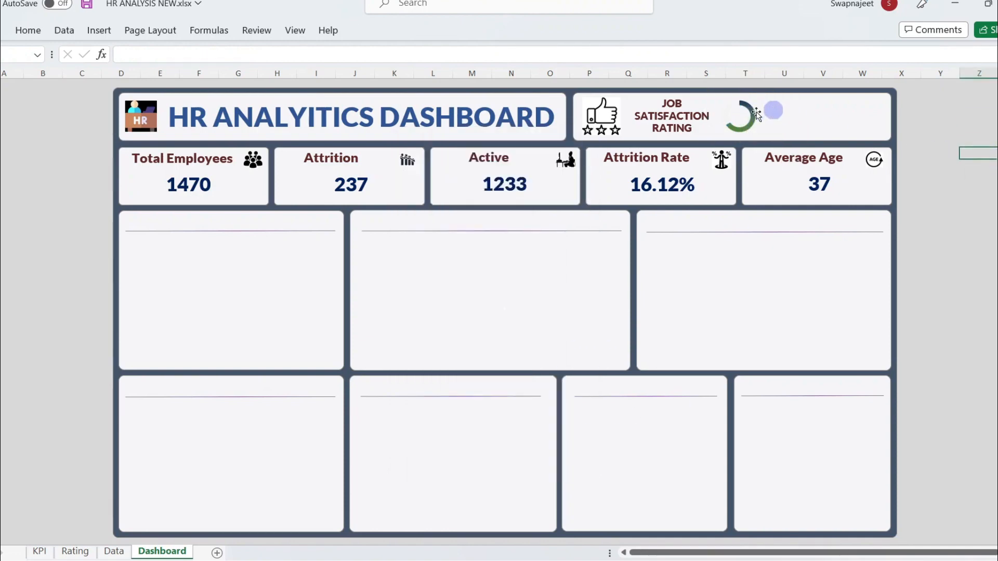
{"action": "left_click", "coordinate": [772, 126]}
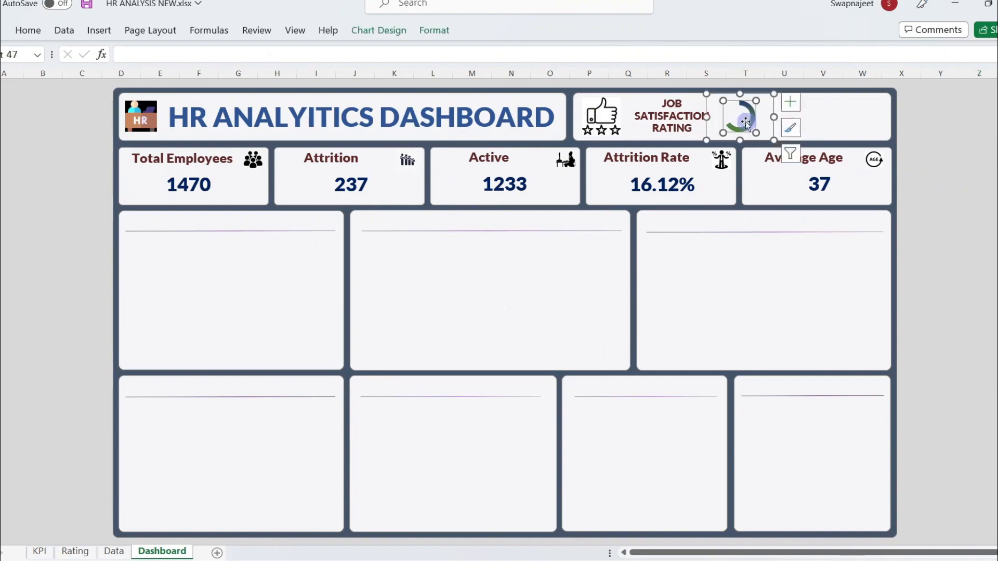
{"action": "left_click_drag", "start_coordinate": [777, 93], "coordinate": [782, 90]}
Nudge the doughnut chart down and leftward so it sits closer to the JOB SATISFACTION RATING label.
{"action": "key", "text": "Down"}
{"action": "key", "text": "Down"}
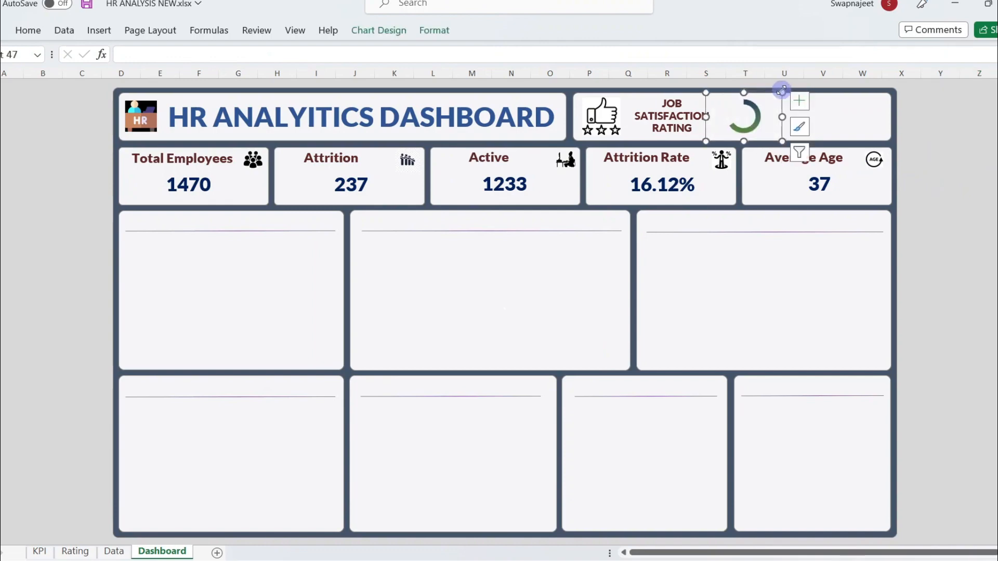
{"action": "key", "text": "Left"}
{"action": "key", "text": "Left"}
{"action": "key", "text": "Left"}
{"action": "key", "text": "Left"}
{"action": "key", "text": "Left"}
{"action": "key", "text": "Left"}
{"action": "key", "text": "Left"}
{"action": "key", "text": "Left"}
{"action": "key", "text": "Left"}
{"action": "key", "text": "Left"}
{"action": "key", "text": "Right"}
{"action": "key", "text": "Right"}
{"action": "key", "text": "Right"}
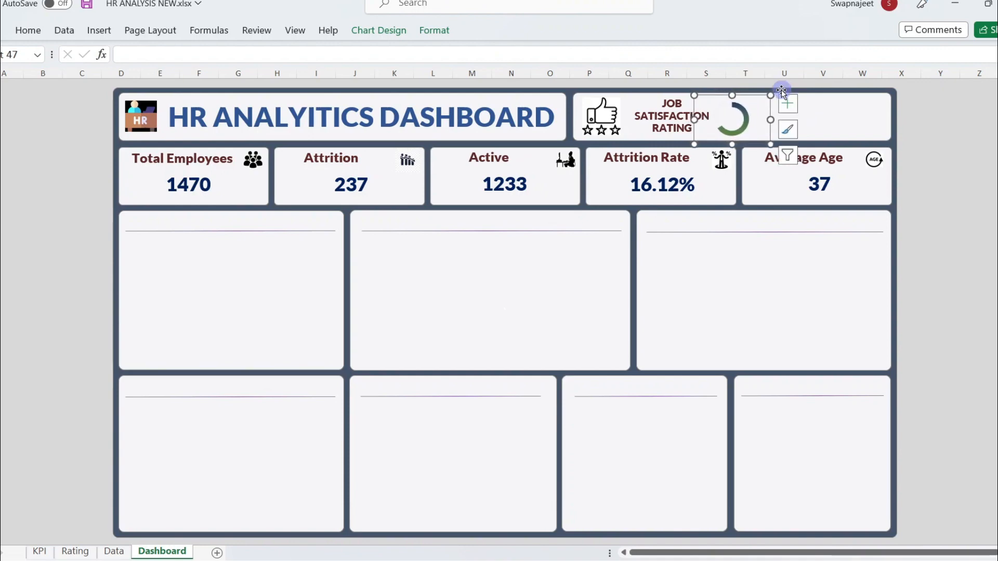
{"action": "key", "text": "Right"}
{"action": "key", "text": "Right"}
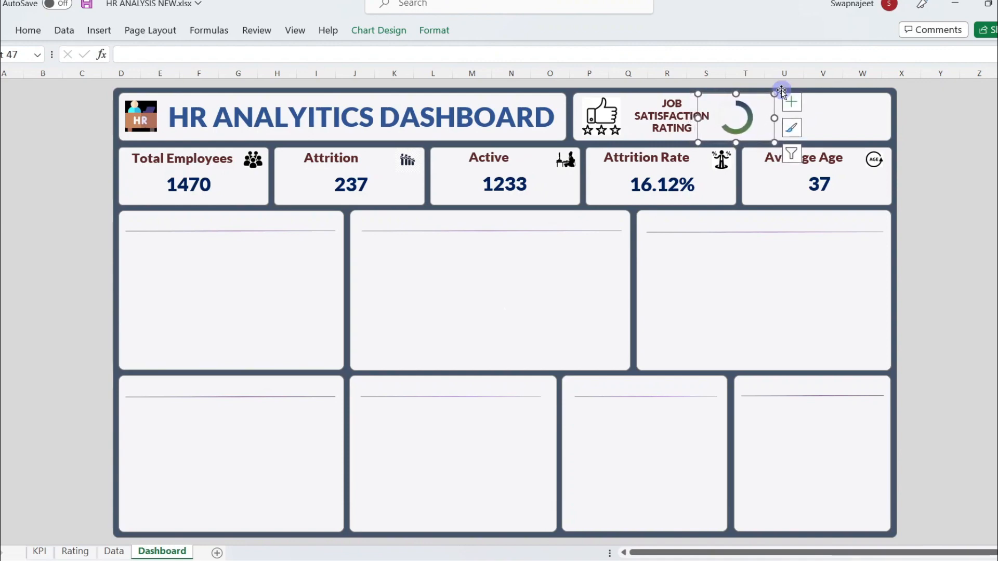
{"action": "left_click", "coordinate": [940, 198]}
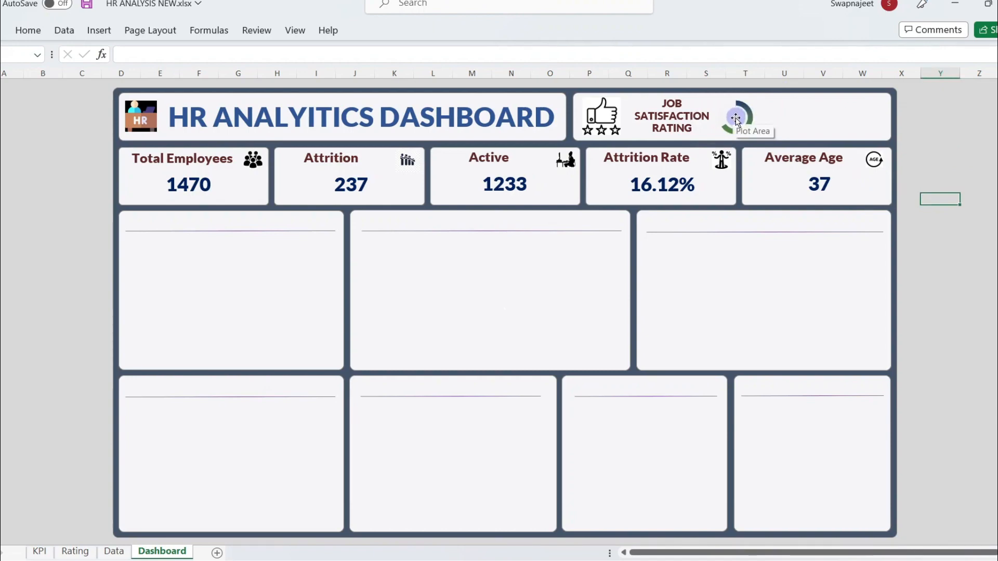
Insert a small text box in the centre of the job satisfaction doughnut chart.
{"action": "left_click", "coordinate": [99, 32]}
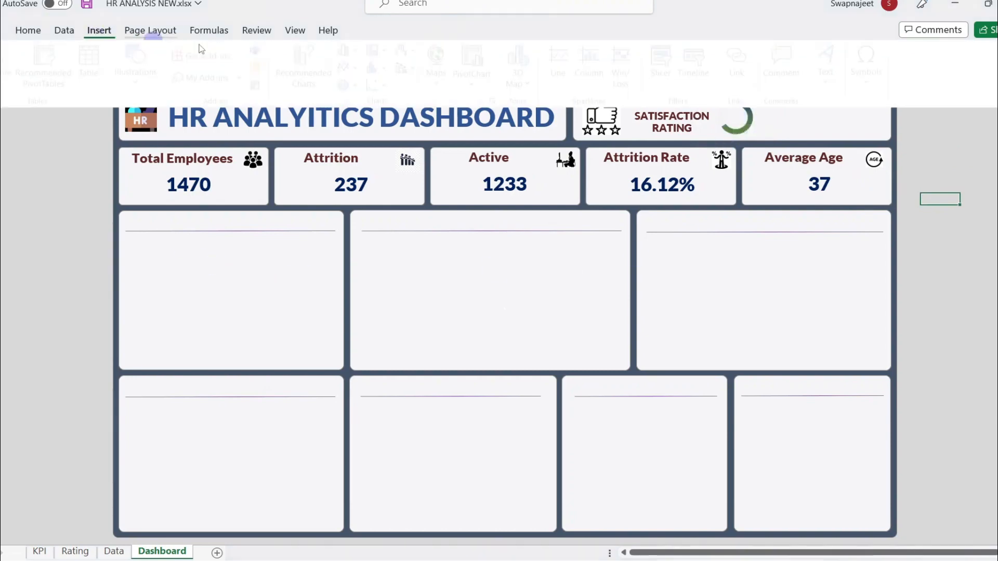
{"action": "left_click", "coordinate": [832, 65]}
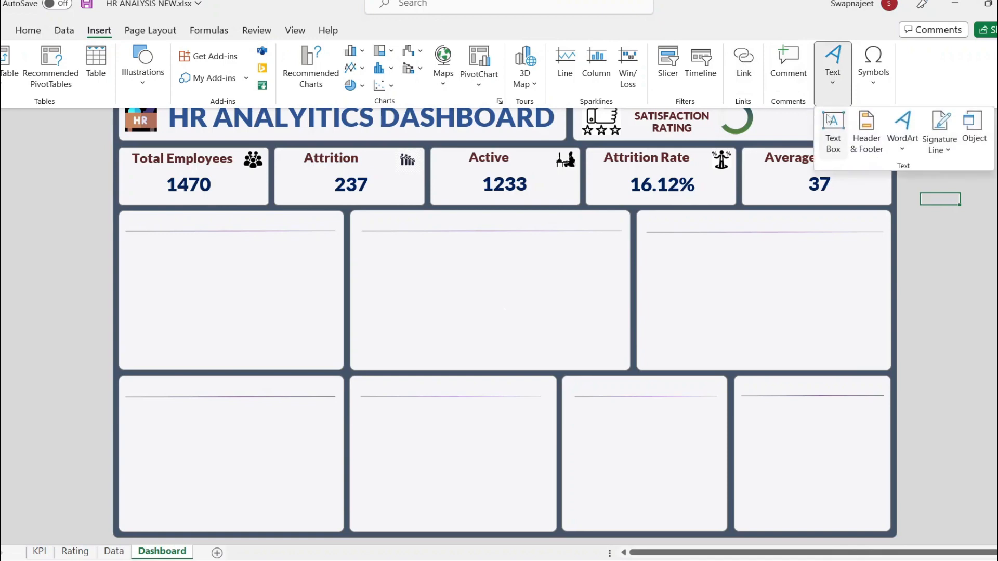
{"action": "left_click", "coordinate": [832, 125]}
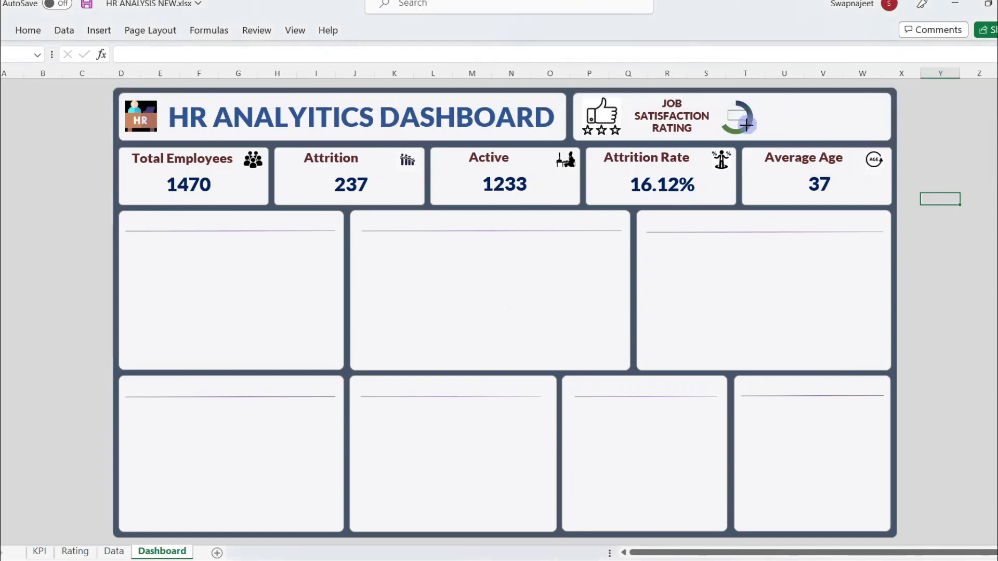
{"action": "left_click_drag", "start_coordinate": [747, 125], "coordinate": [747, 126]}
{"action": "left_click", "coordinate": [784, 124]}
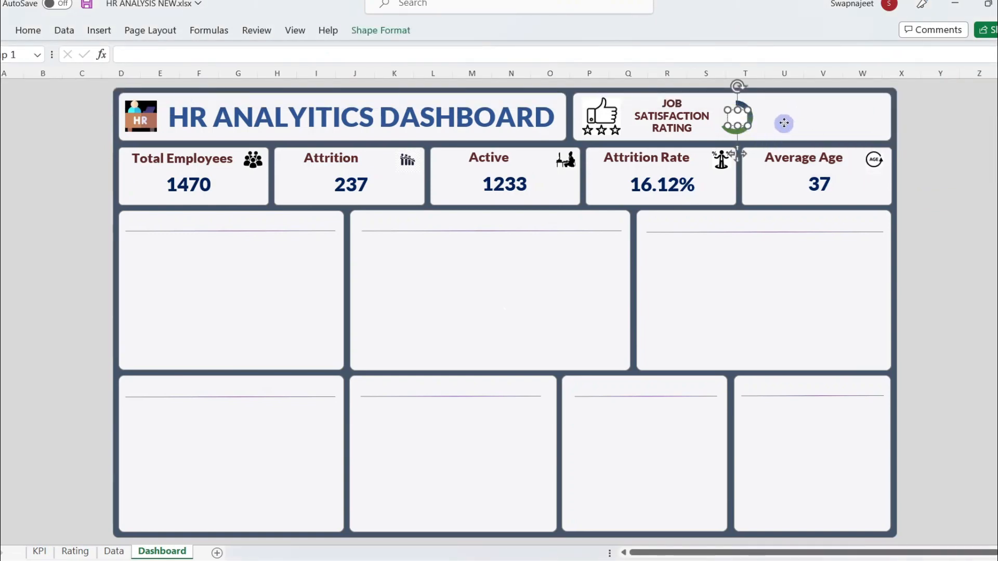
{"action": "left_click", "coordinate": [731, 110]}
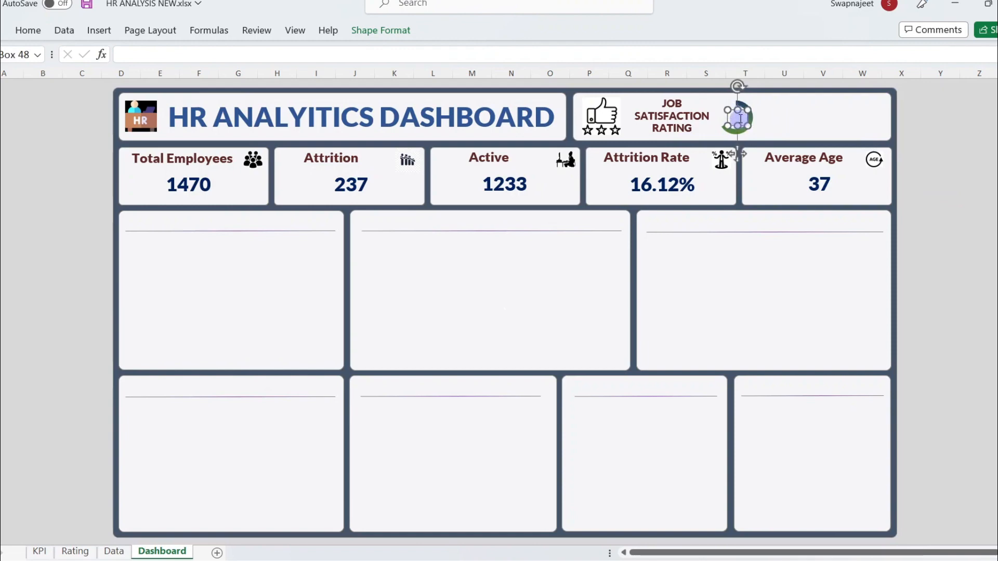
Link the doughnut's text box to Rating!$B$6 and enlarge it to about 0.87 cm high by 1.14 cm wide.
{"action": "left_click", "coordinate": [136, 56]}
{"action": "type", "text": "="}
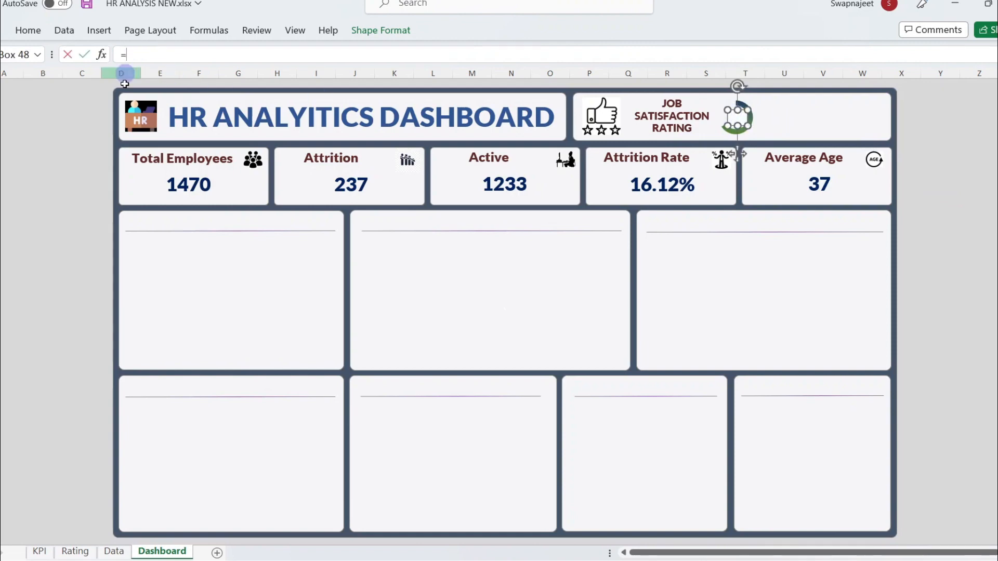
{"action": "left_click", "coordinate": [75, 551]}
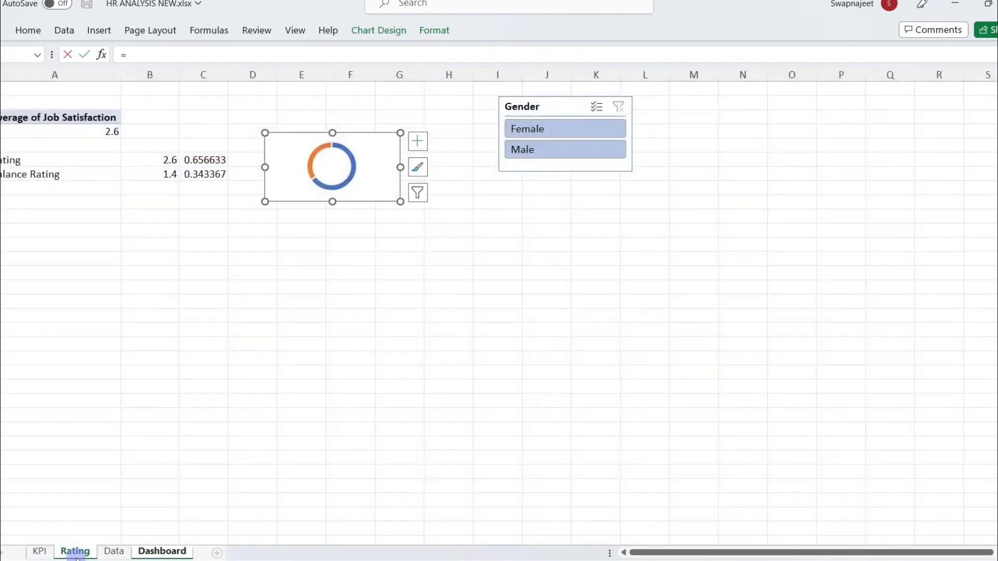
{"action": "left_click", "coordinate": [167, 160]}
{"action": "key", "text": "Return"}
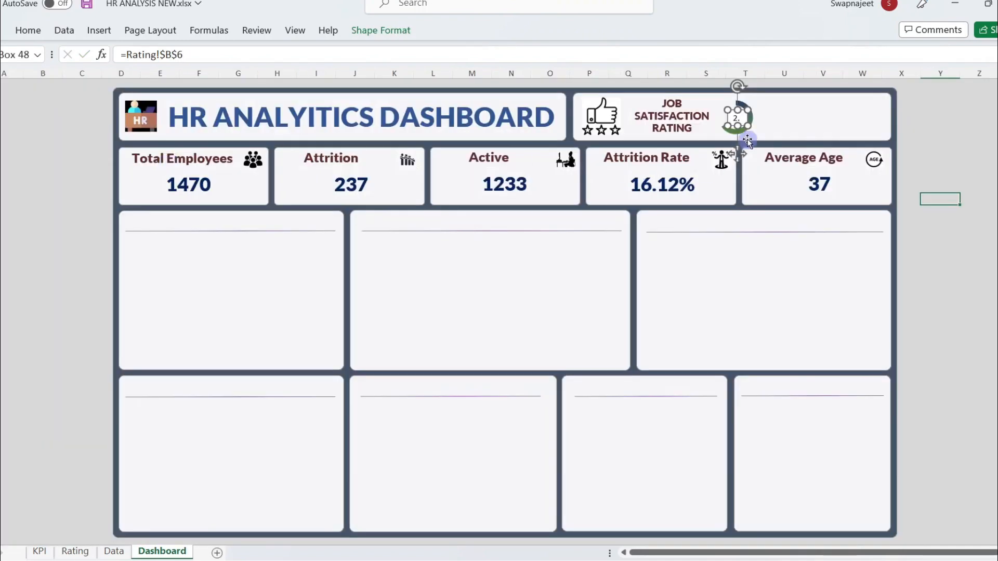
{"action": "left_click_drag", "start_coordinate": [727, 110], "coordinate": [724, 109]}
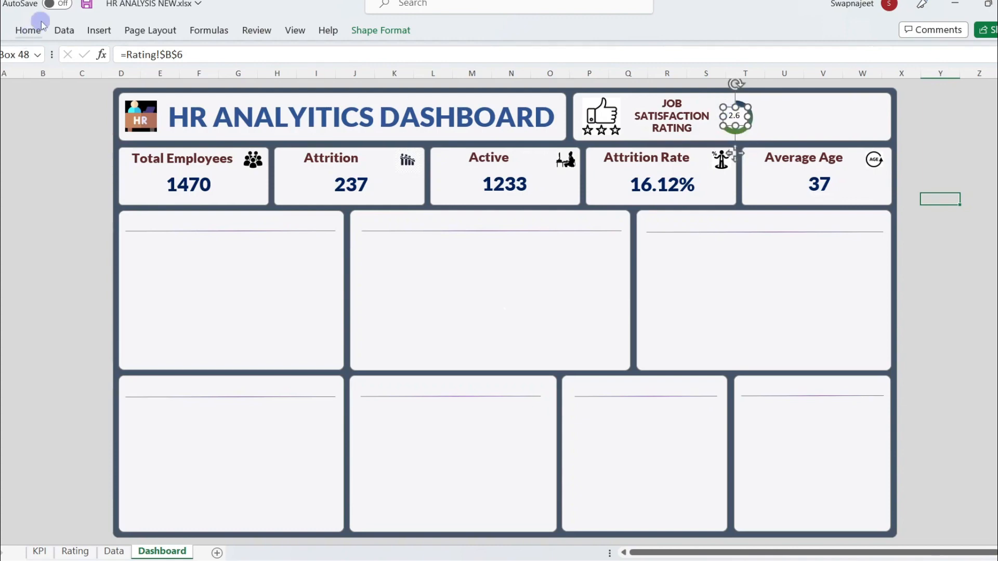
Format the rating text in the doughnut's centre as Lato Black, dark blue and vertically middle-aligned.
{"action": "left_click", "coordinate": [28, 31]}
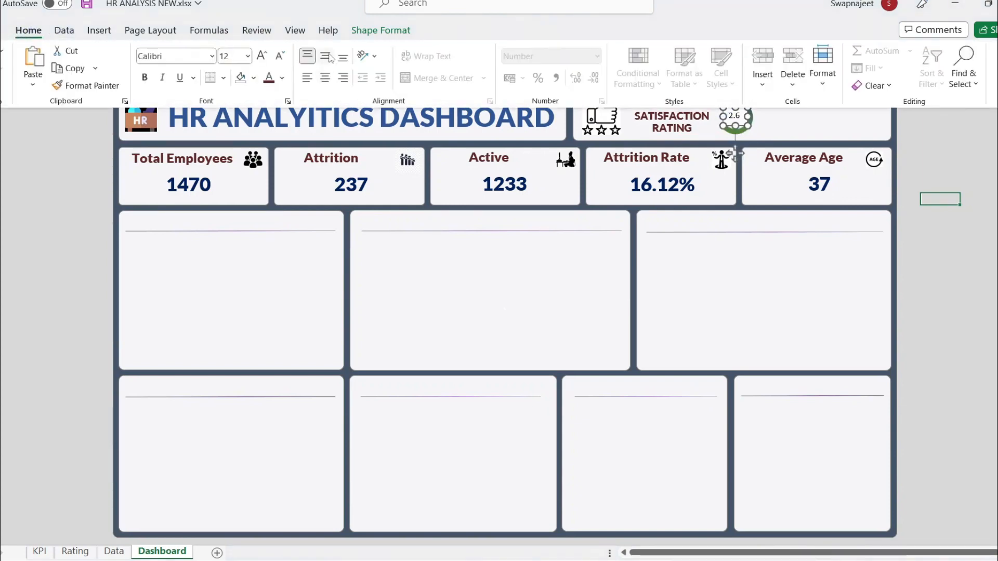
{"action": "left_click", "coordinate": [184, 54]}
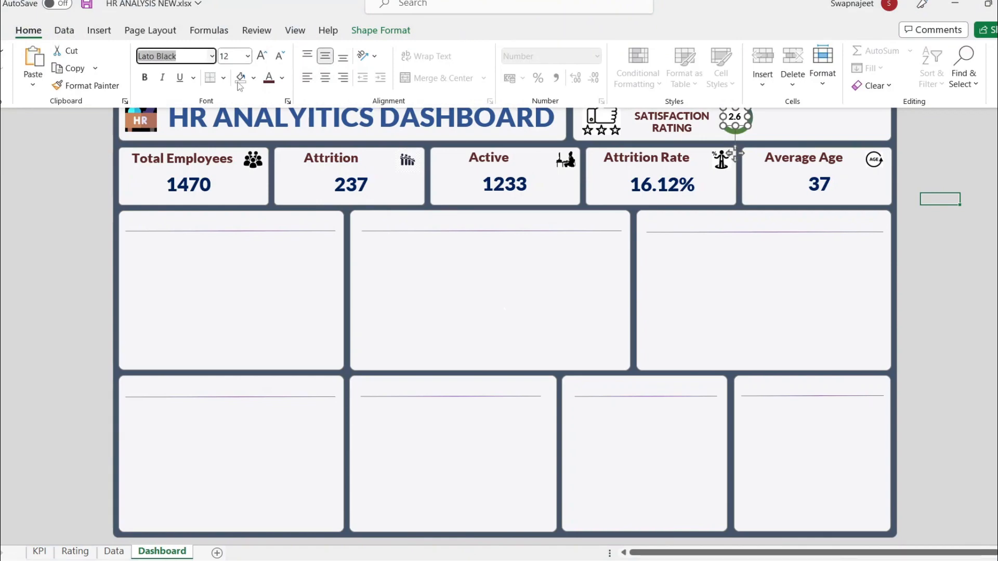
{"action": "left_click", "coordinate": [347, 128]}
{"action": "left_click", "coordinate": [282, 78]}
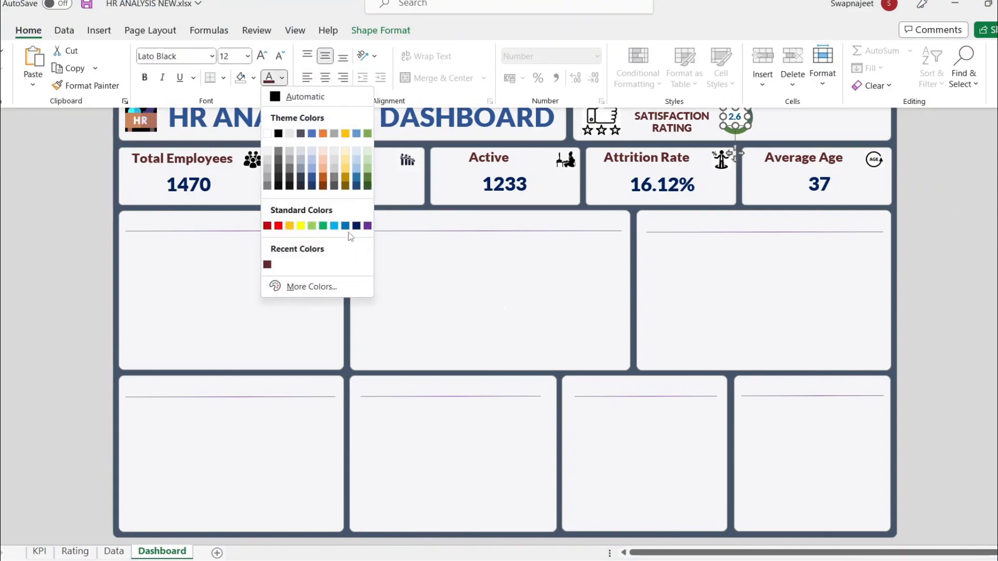
{"action": "left_click", "coordinate": [356, 225]}
{"action": "left_click", "coordinate": [963, 221]}
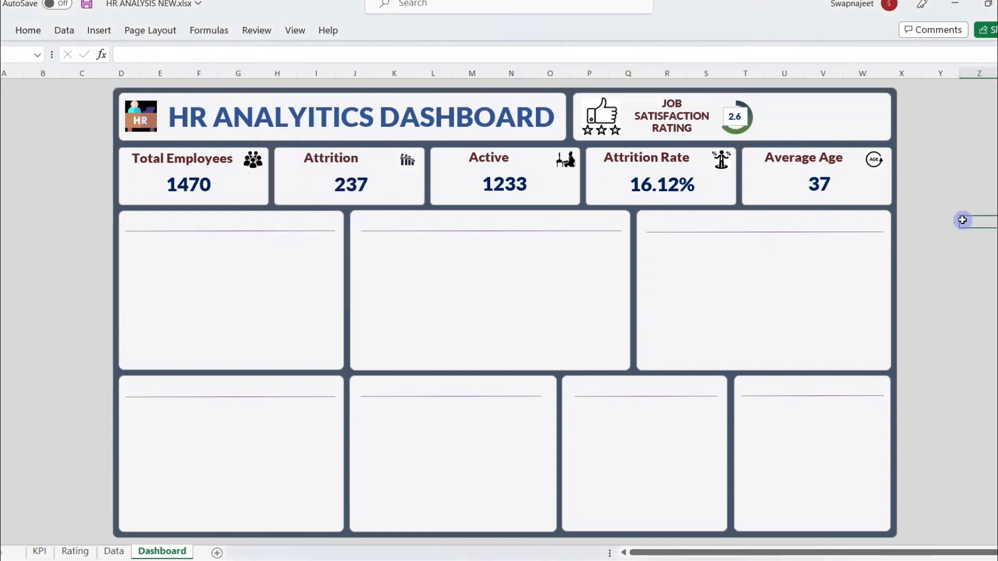
Remove the outline and fill from the rating text box inside the doughnut.
{"action": "left_click", "coordinate": [727, 119]}
{"action": "left_click", "coordinate": [363, 39]}
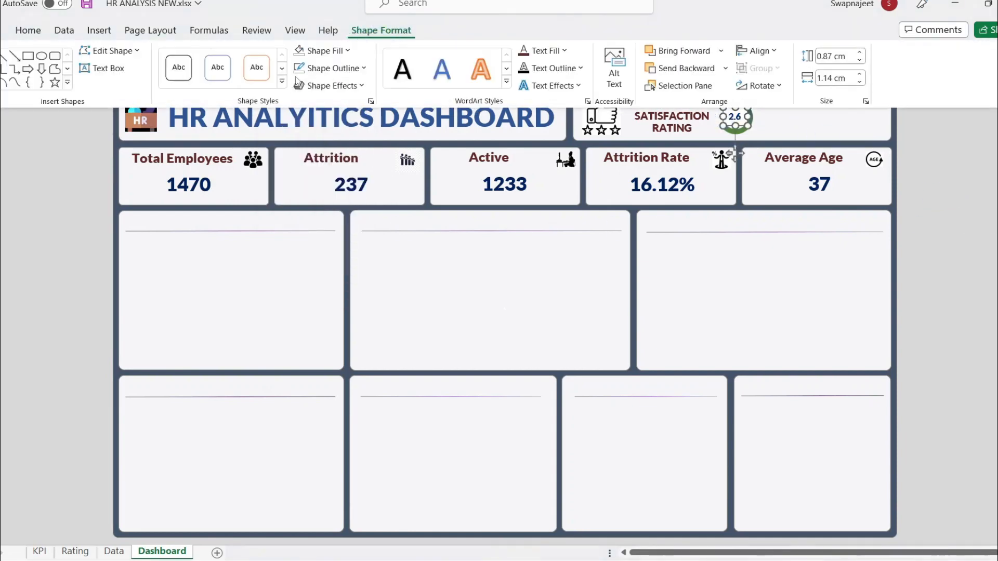
{"action": "left_click", "coordinate": [308, 69]}
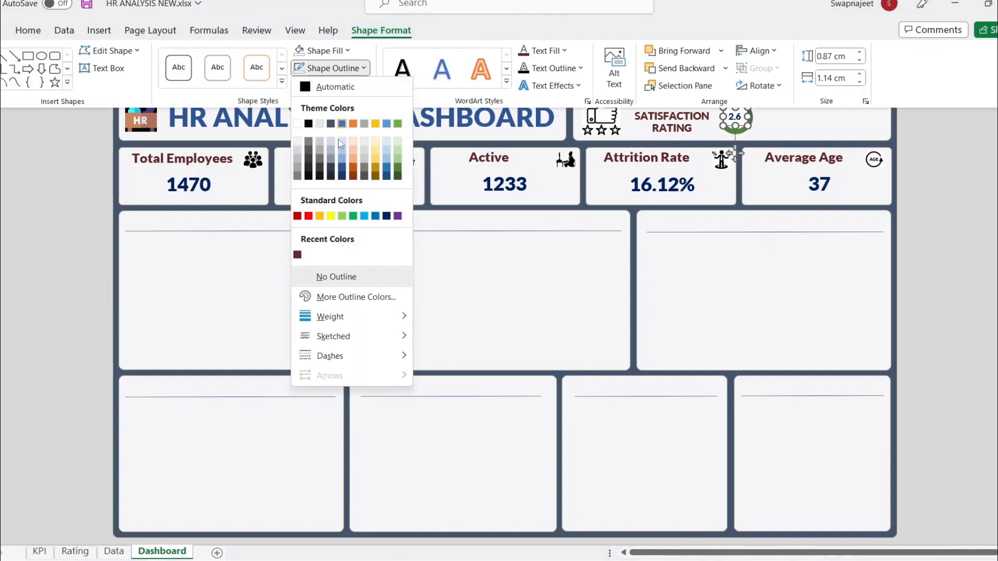
{"action": "left_click", "coordinate": [330, 283]}
{"action": "left_click", "coordinate": [325, 51]}
{"action": "left_click", "coordinate": [332, 258]}
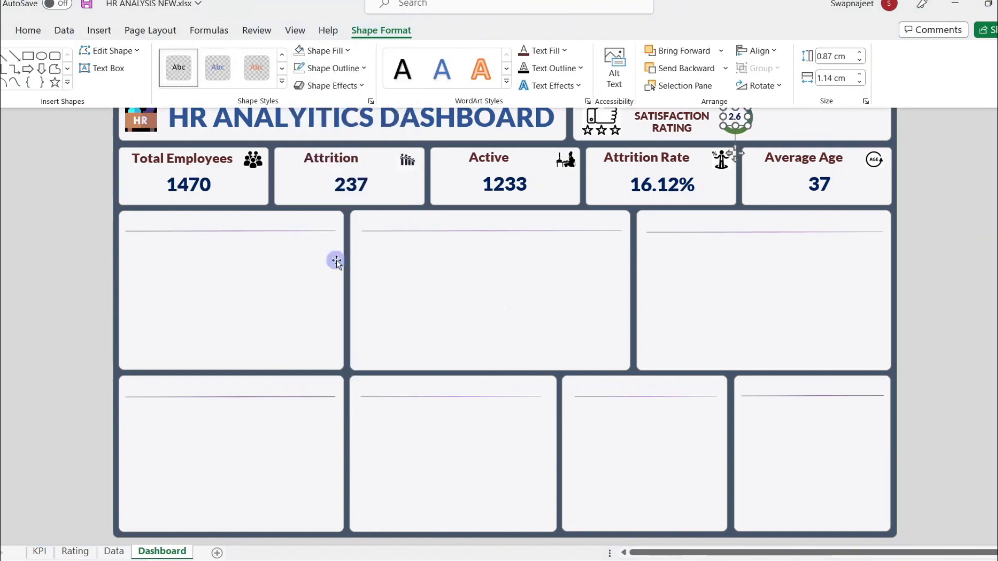
{"action": "left_click", "coordinate": [965, 206]}
{"action": "left_click", "coordinate": [959, 175]}
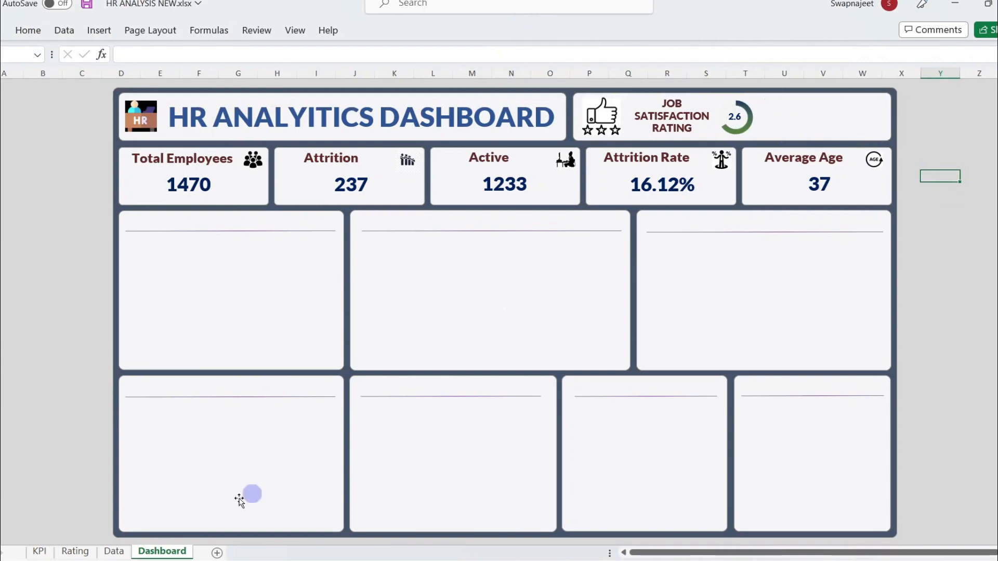
Copy the Average of Job Satisfaction pivot table on the Rating sheet and paste it at A12.
{"action": "left_click", "coordinate": [65, 552]}
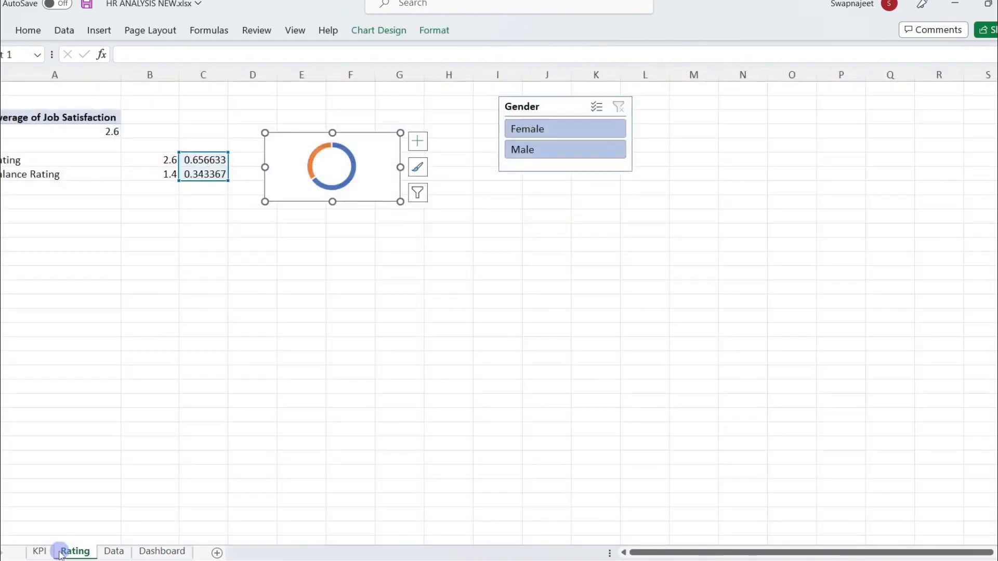
{"action": "left_click", "coordinate": [212, 359]}
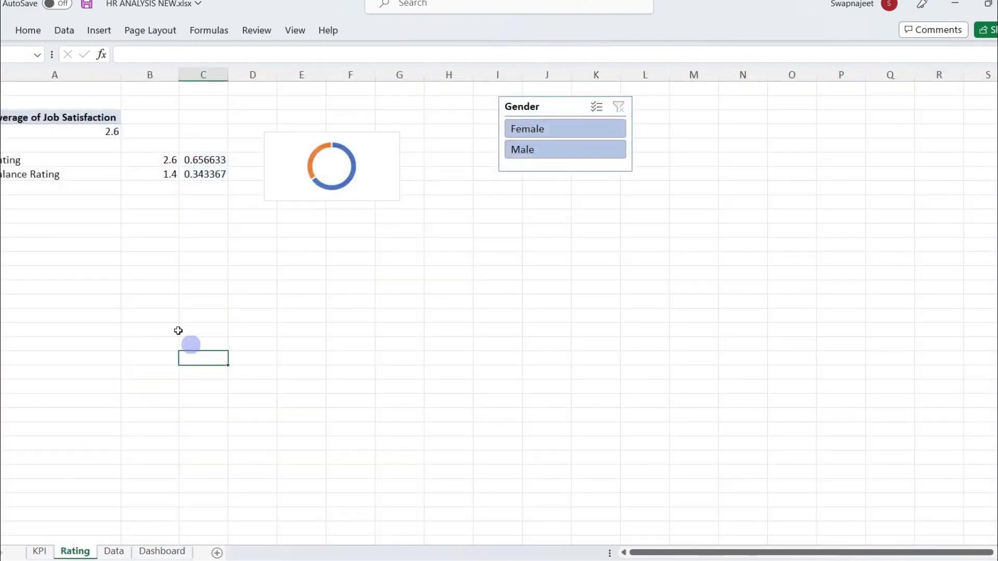
{"action": "left_click", "coordinate": [150, 286]}
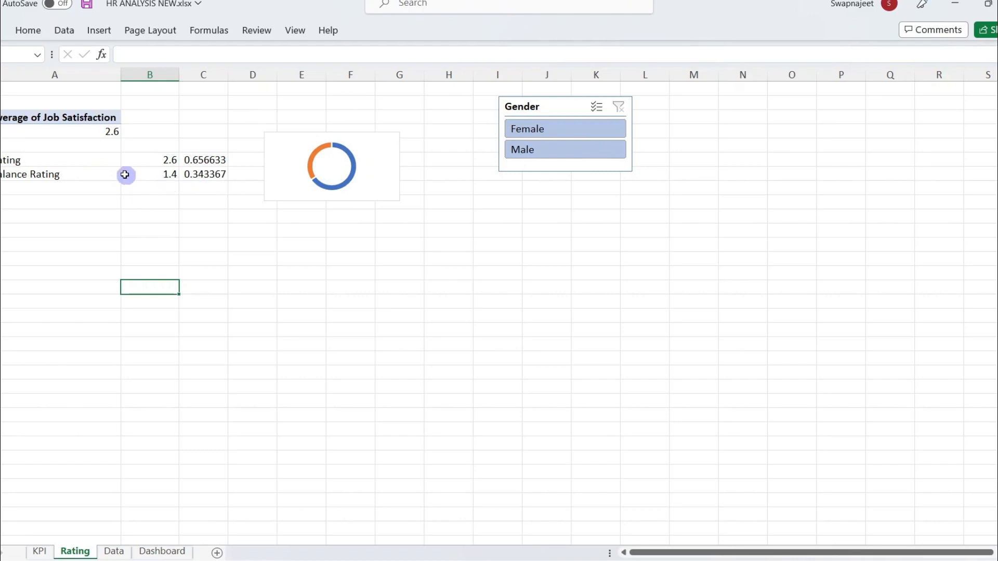
{"action": "left_click", "coordinate": [181, 132]}
{"action": "left_click_drag", "start_coordinate": [89, 115], "coordinate": [92, 127]}
{"action": "key", "text": "ctrl+c"}
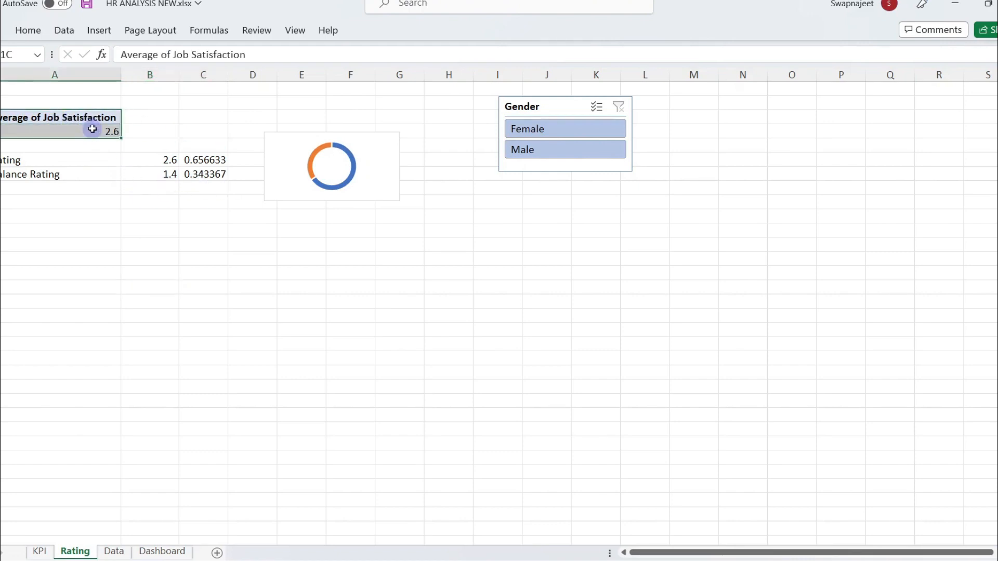
{"action": "left_click", "coordinate": [26, 244]}
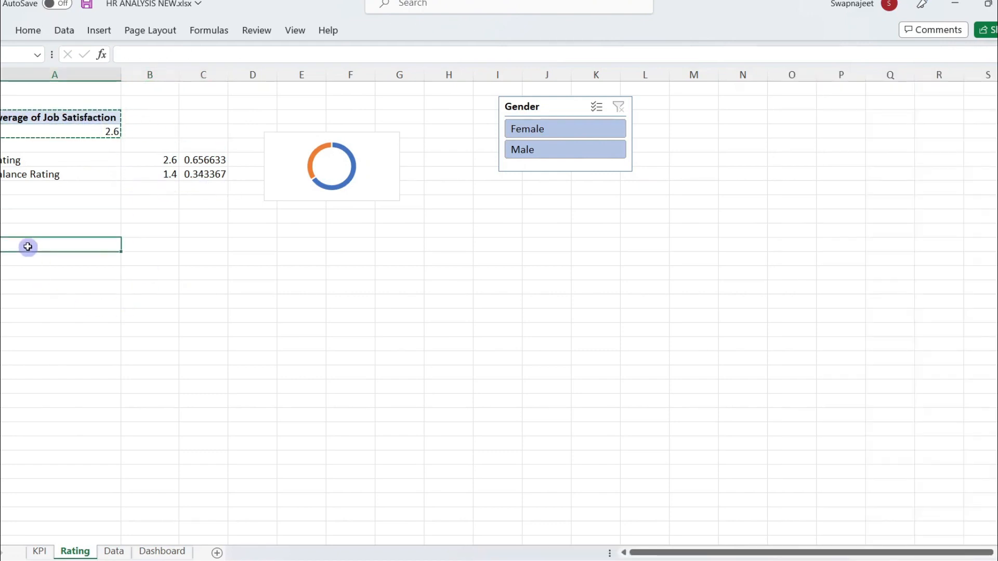
{"action": "key", "text": "ctrl+v"}
{"action": "left_click", "coordinate": [72, 316]}
{"action": "left_click", "coordinate": [81, 259]}
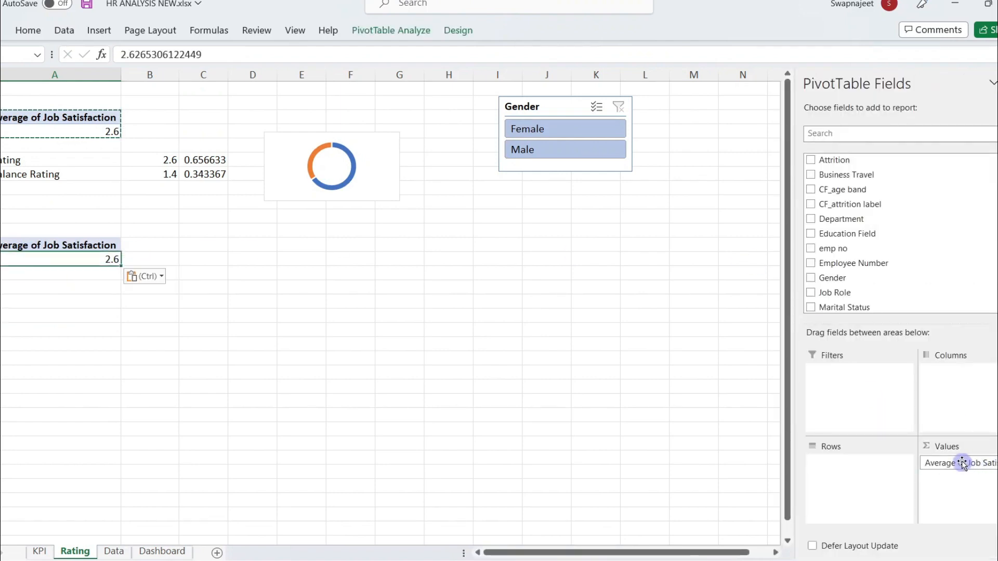
Delete the rows holding the pasted copy of the Average of Job Satisfaction pivot table.
{"action": "left_click", "coordinate": [838, 134]}
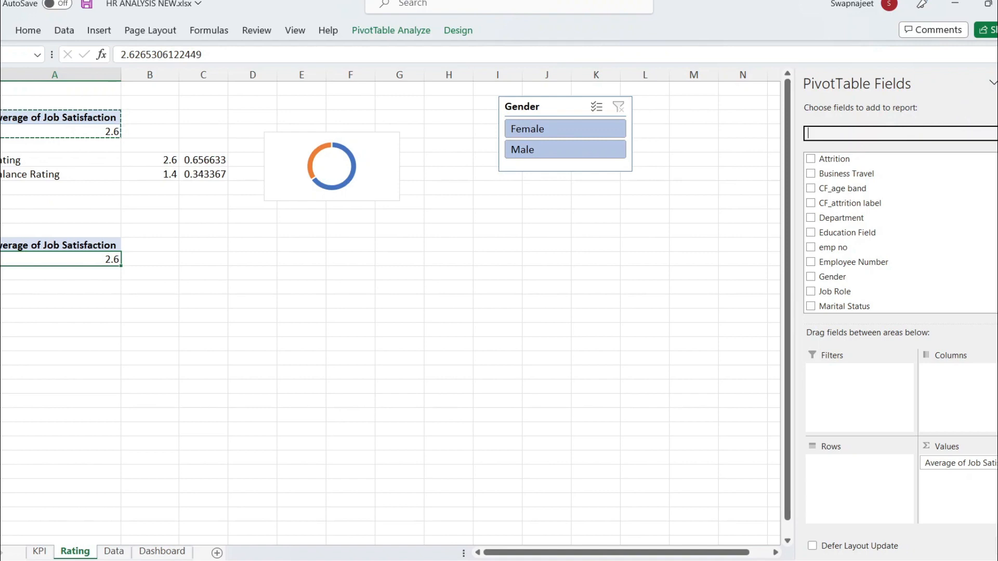
{"action": "left_click", "coordinate": [202, 302]}
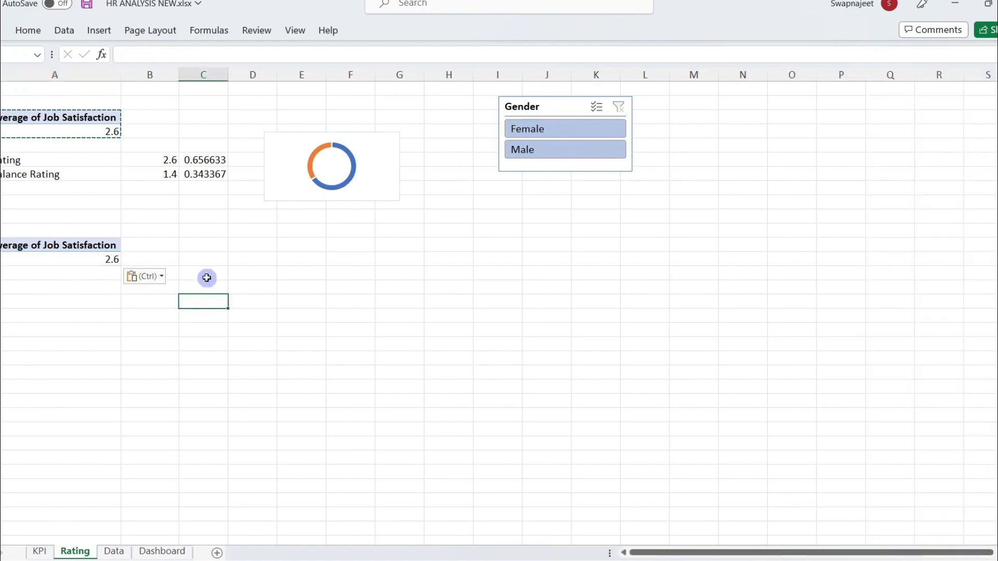
{"action": "left_click_drag", "start_coordinate": [161, 159], "coordinate": [160, 174]}
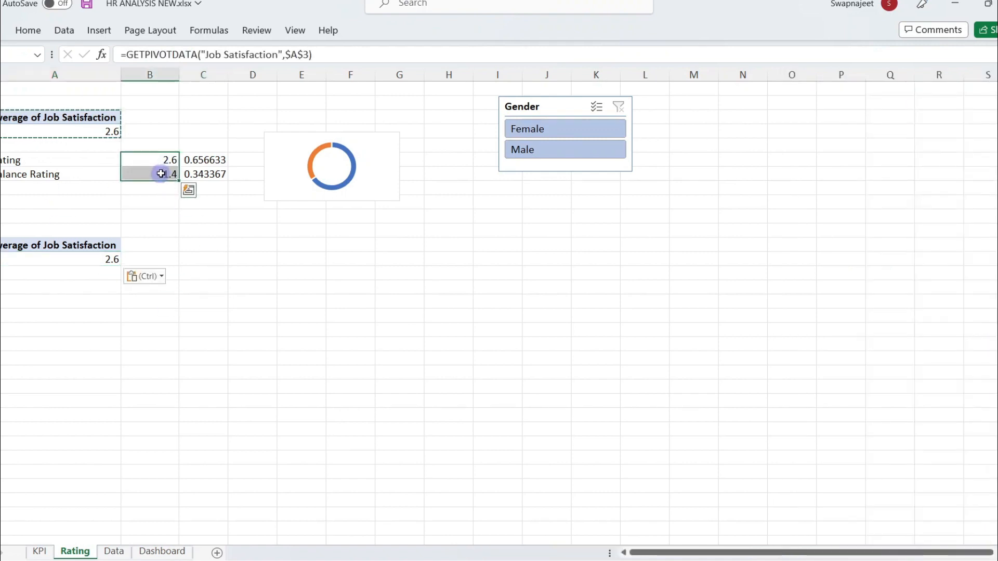
{"action": "left_click_drag", "start_coordinate": [22, 244], "coordinate": [23, 259]}
{"action": "right_click", "coordinate": [26, 258]}
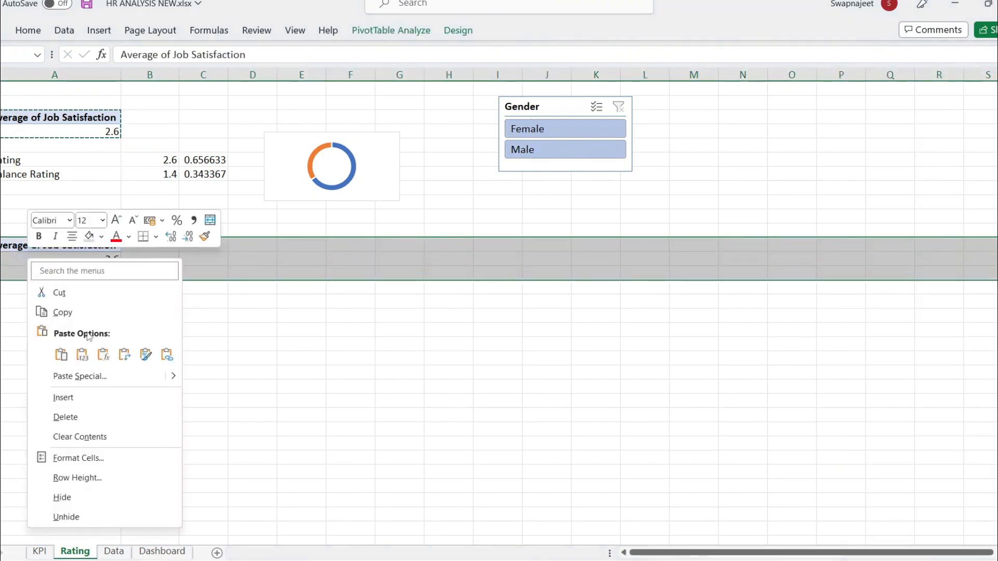
{"action": "left_click", "coordinate": [62, 414]}
Insert a 2-D stacked bar chart from the rating and balance rating values in B6:B7 and place it below the doughnut.
{"action": "left_click_drag", "start_coordinate": [156, 161], "coordinate": [151, 174]}
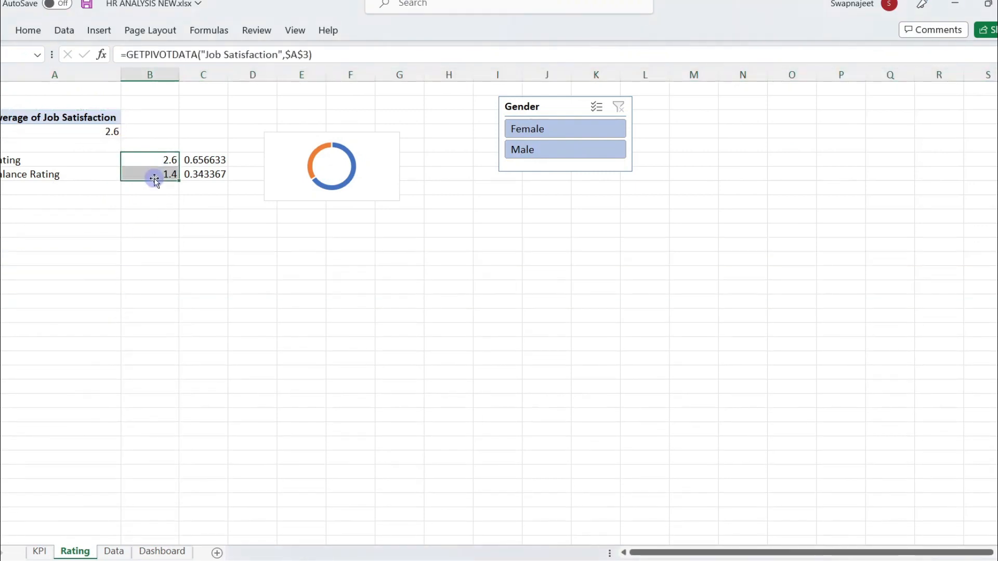
{"action": "left_click", "coordinate": [100, 32]}
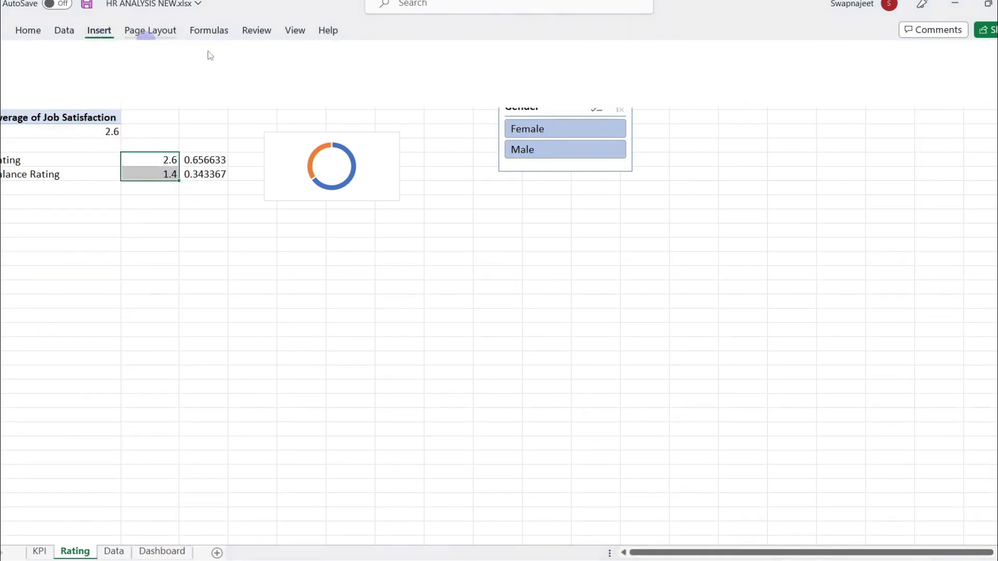
{"action": "left_click", "coordinate": [389, 73]}
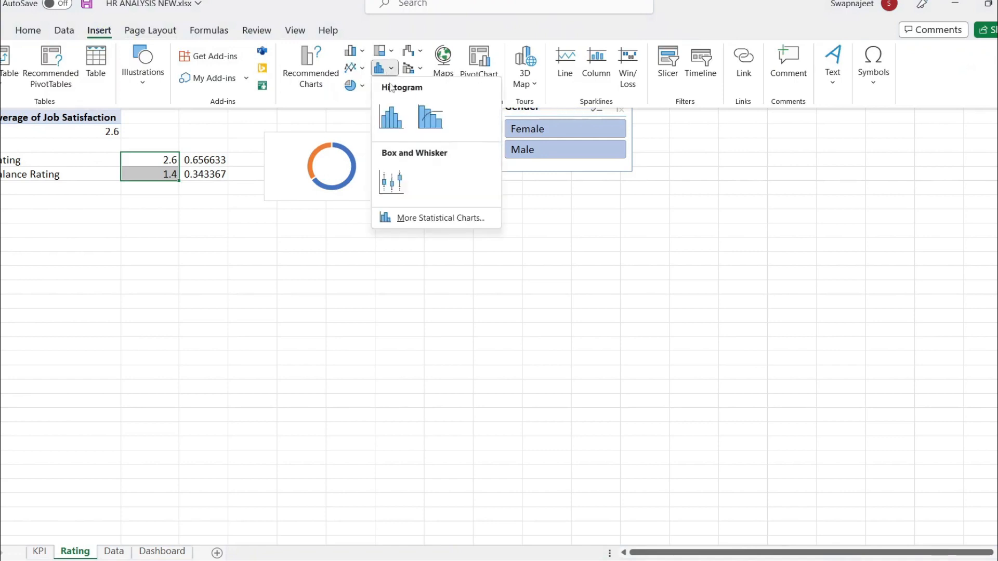
{"action": "left_click", "coordinate": [355, 51]}
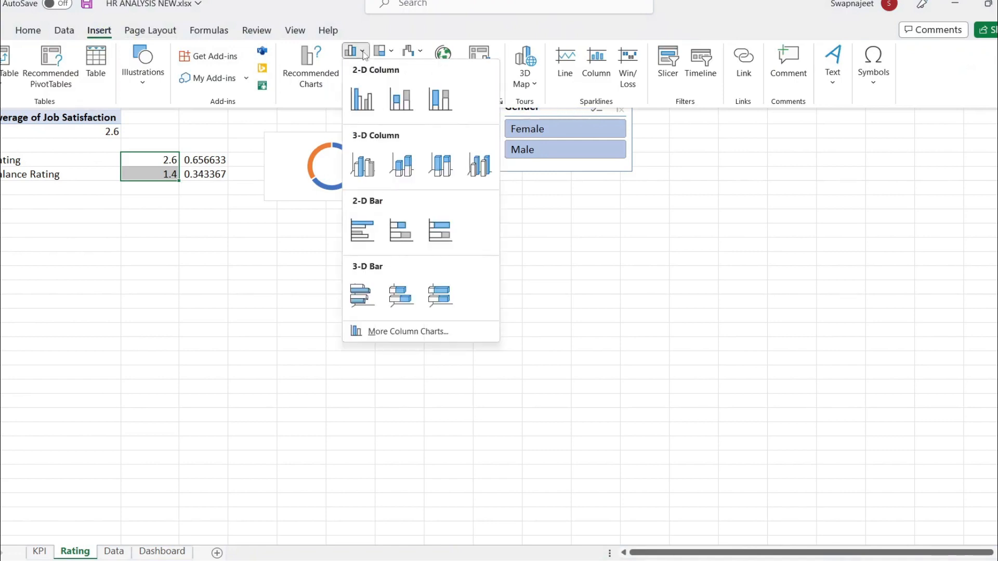
{"action": "left_click", "coordinate": [405, 231]}
{"action": "left_click", "coordinate": [573, 269]}
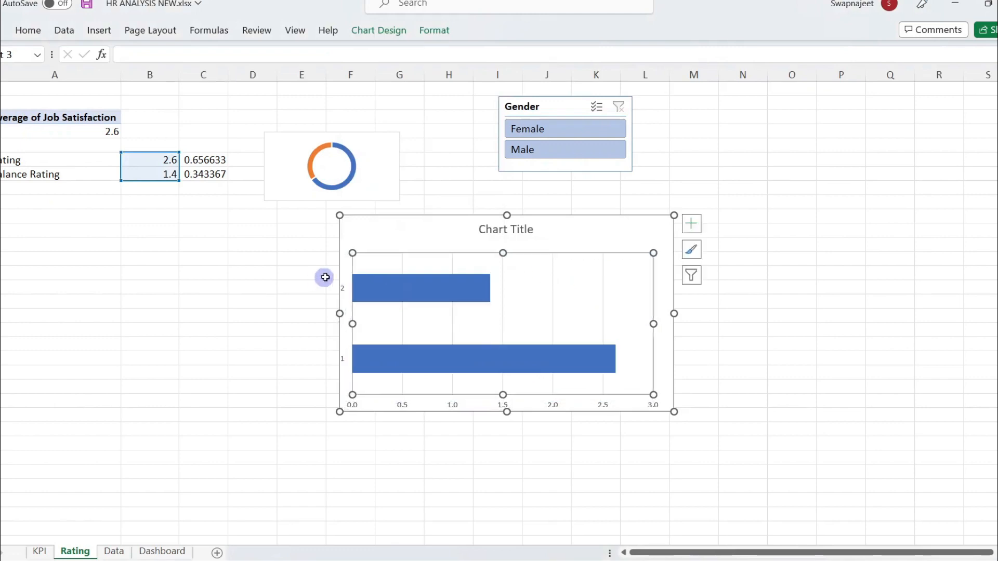
{"action": "left_click_drag", "start_coordinate": [423, 223], "coordinate": [172, 250]}
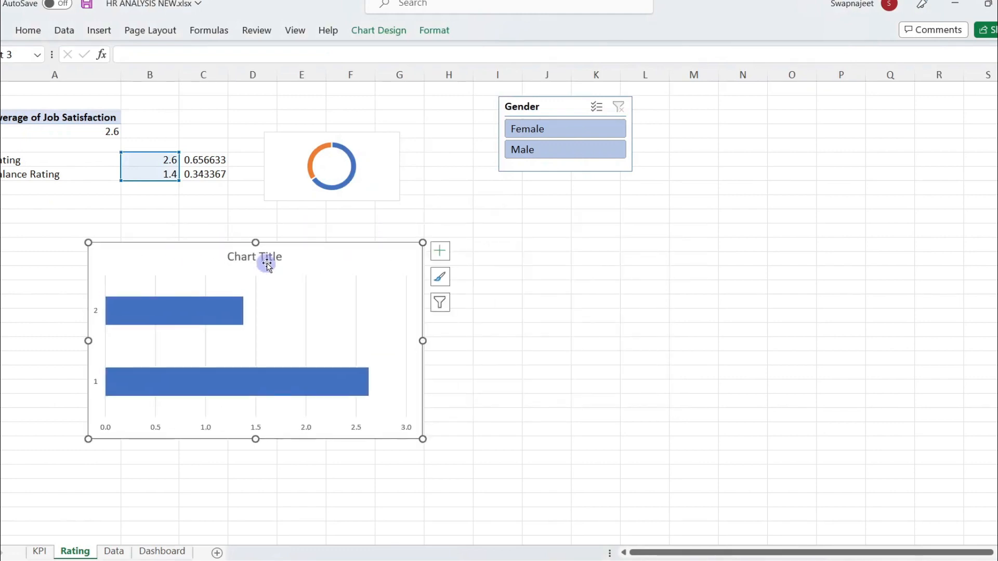
Remove the title, both axes and the gridlines from the stacked bar chart.
{"action": "left_click", "coordinate": [269, 264]}
{"action": "key", "text": "Delete"}
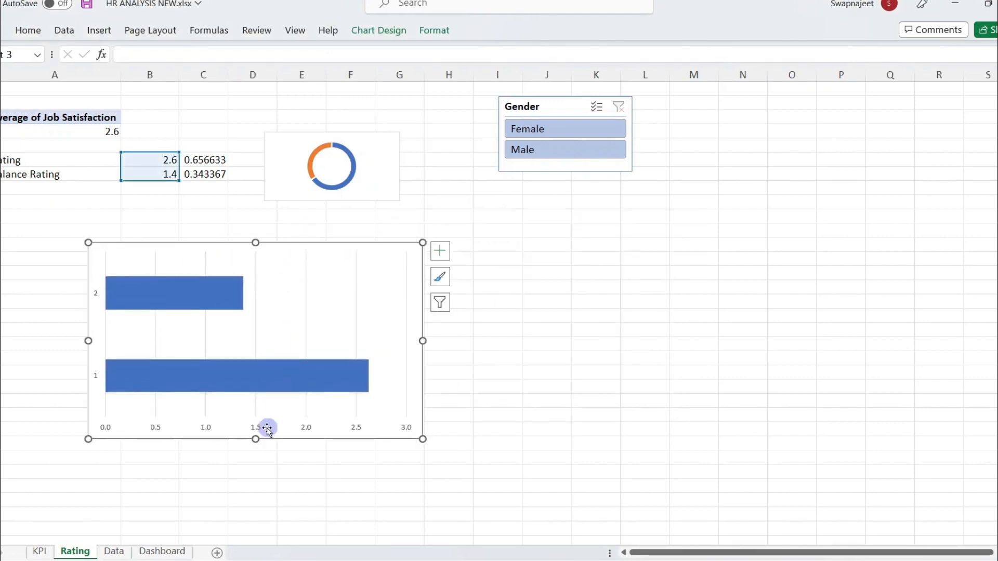
{"action": "left_click", "coordinate": [267, 430]}
{"action": "key", "text": "Delete"}
{"action": "left_click", "coordinate": [98, 297]}
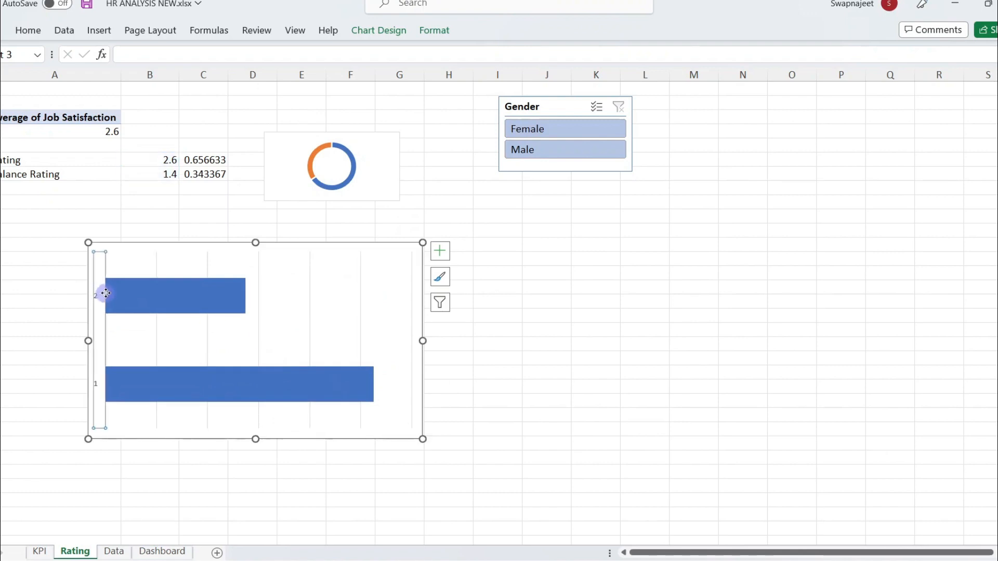
{"action": "key", "text": "Delete"}
{"action": "left_click", "coordinate": [322, 302]}
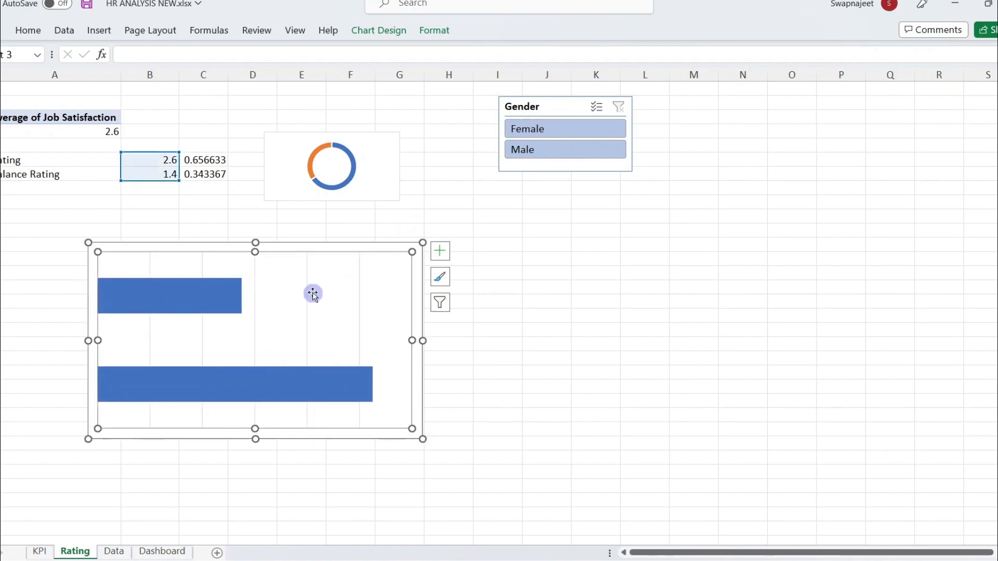
{"action": "left_click", "coordinate": [440, 251]}
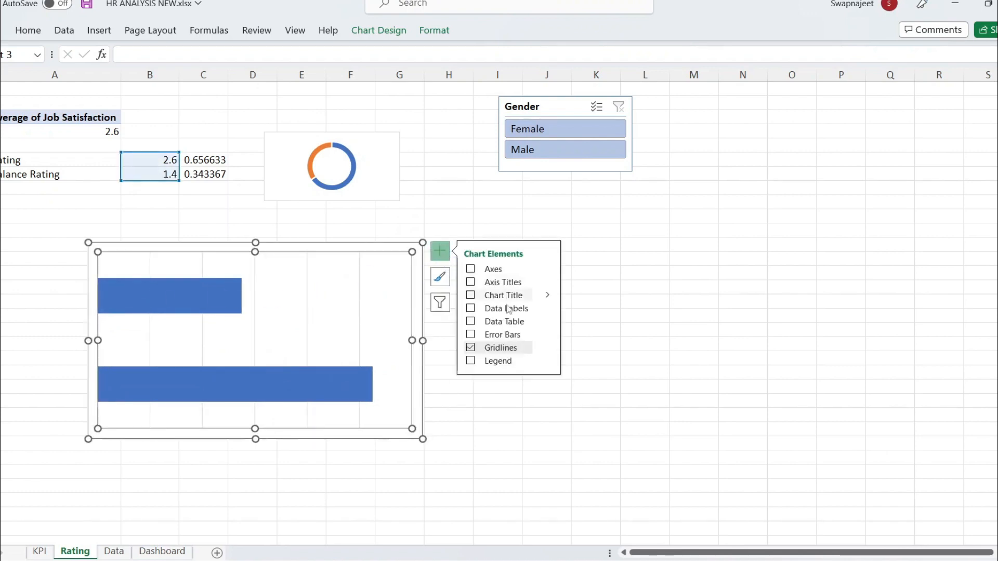
{"action": "left_click", "coordinate": [471, 348]}
{"action": "left_click", "coordinate": [620, 240]}
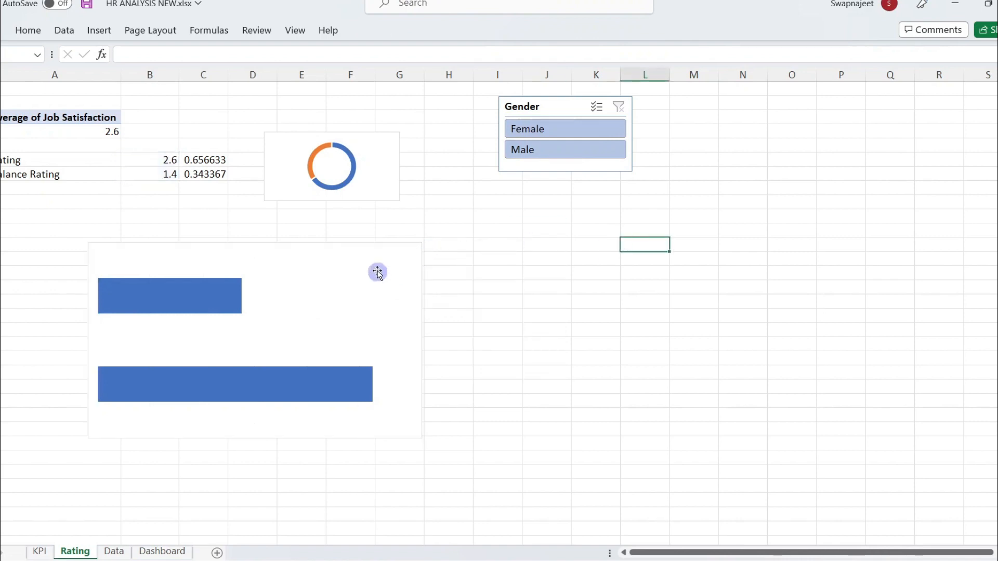
{"action": "left_click", "coordinate": [342, 277]}
{"action": "left_click", "coordinate": [371, 250]}
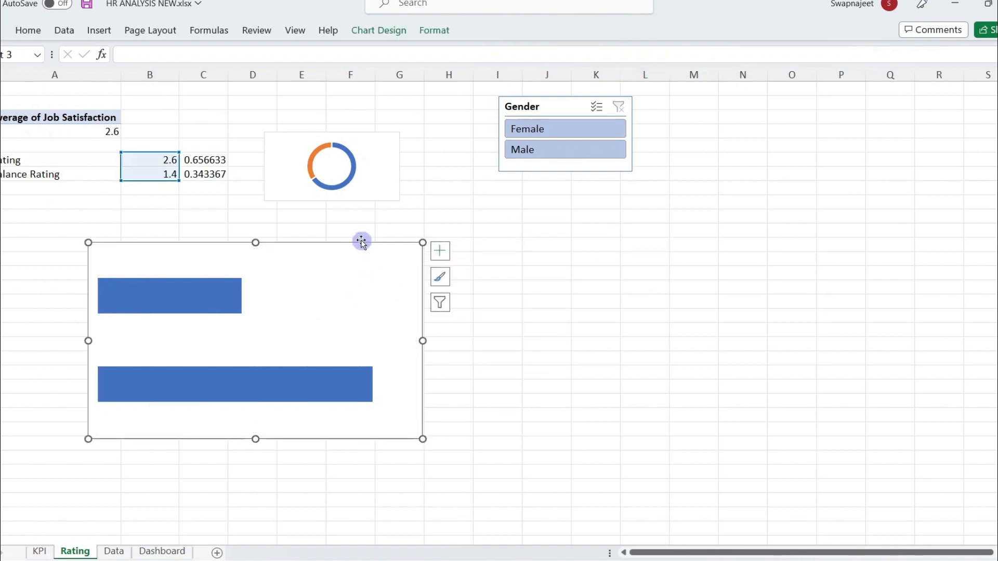
{"action": "right_click", "coordinate": [361, 245]}
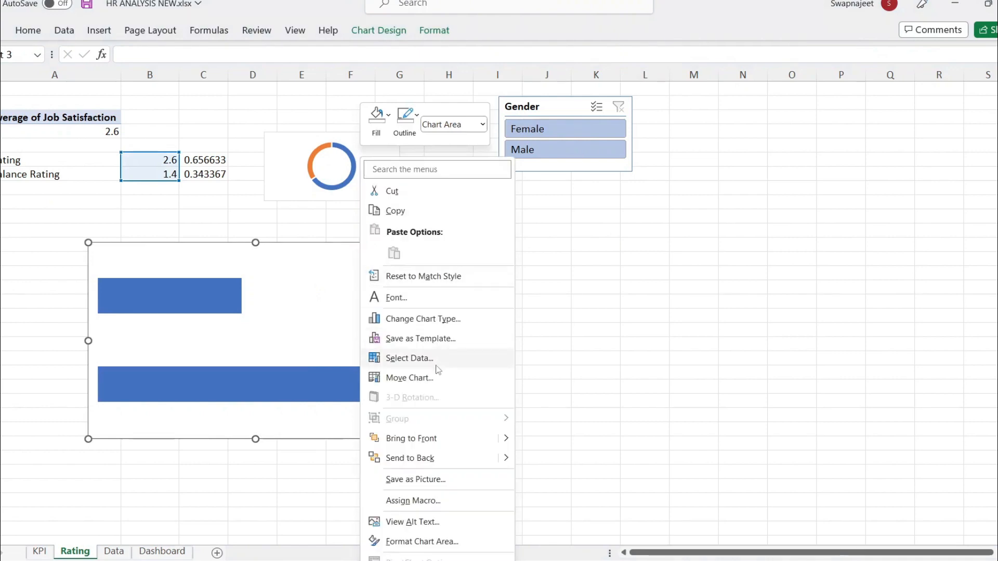
{"action": "left_click", "coordinate": [399, 359]}
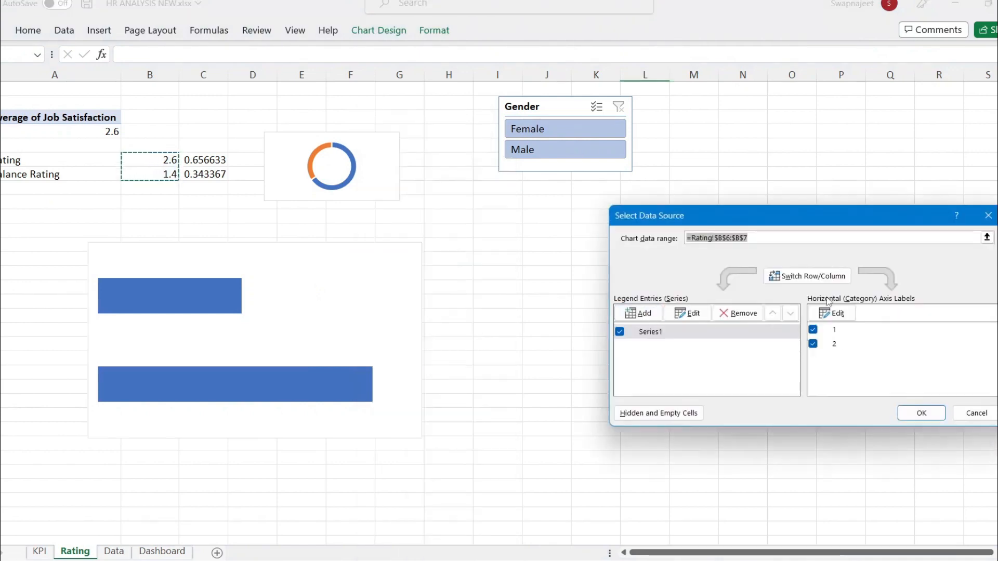
{"action": "left_click", "coordinate": [831, 284]}
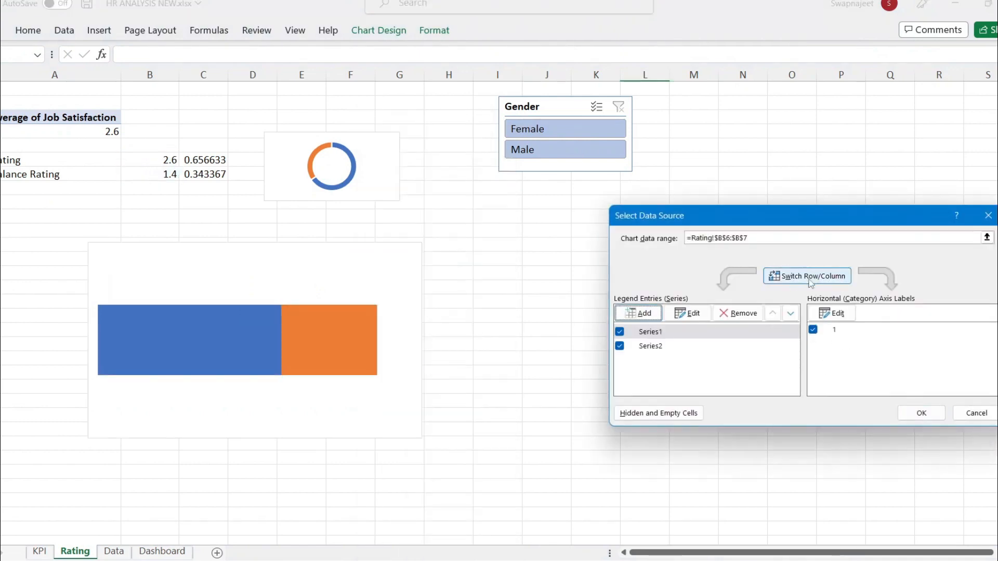
{"action": "left_click", "coordinate": [989, 216]}
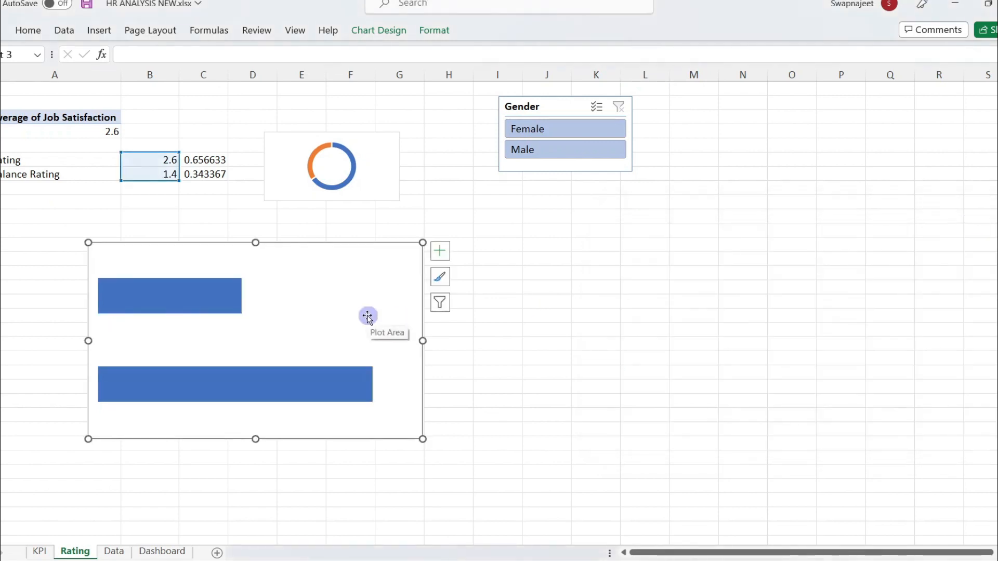
Switch the bar chart's rows and columns in its data source so both rating values stack in one bar.
{"action": "right_click", "coordinate": [369, 317]}
{"action": "right_click", "coordinate": [360, 252]}
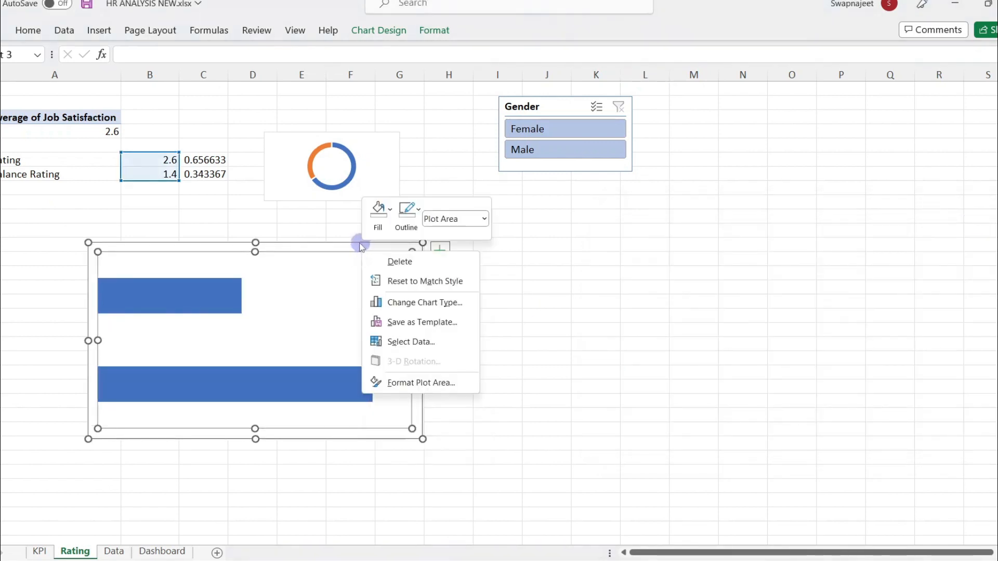
{"action": "right_click", "coordinate": [361, 243]}
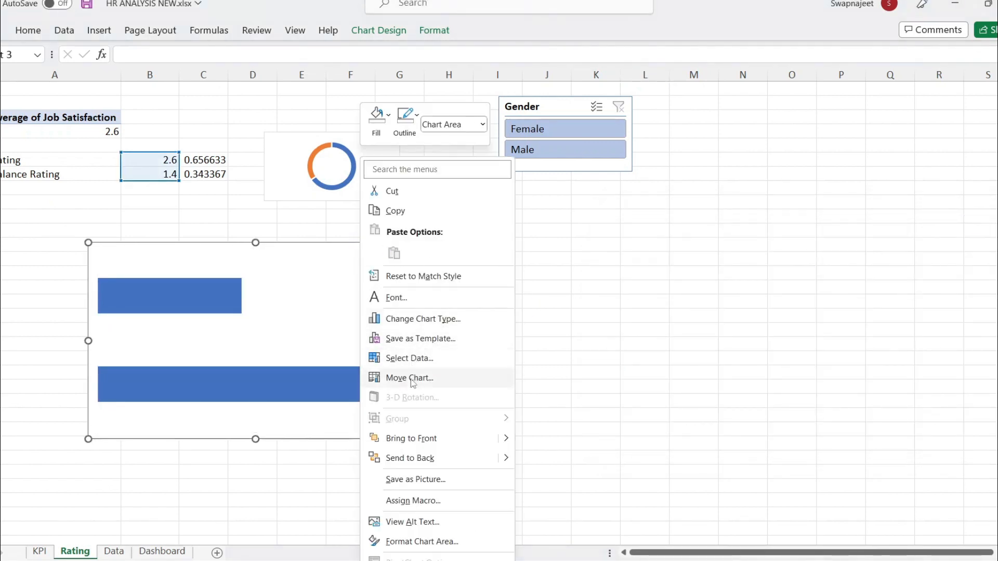
{"action": "left_click", "coordinate": [411, 359]}
{"action": "left_click", "coordinate": [780, 273]}
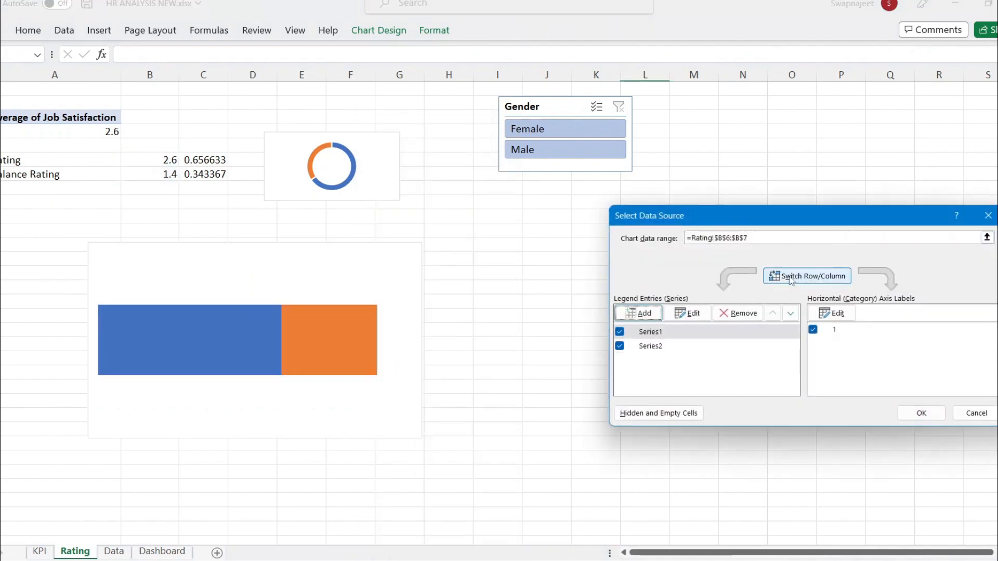
{"action": "left_click", "coordinate": [921, 412]}
{"action": "left_click", "coordinate": [438, 260]}
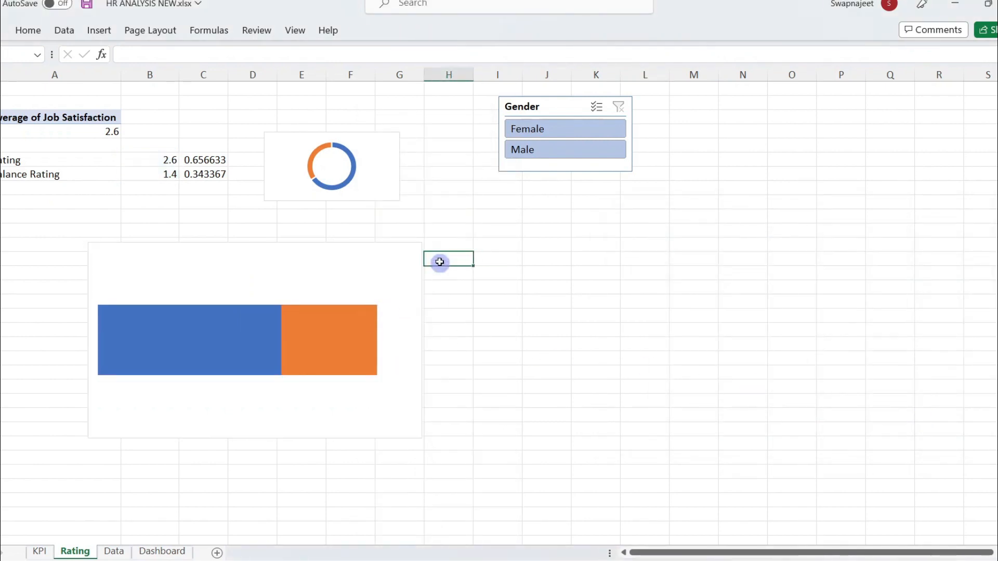
Show the axes on the stacked bar chart again.
{"action": "left_click", "coordinate": [411, 260]}
{"action": "left_click", "coordinate": [440, 251]}
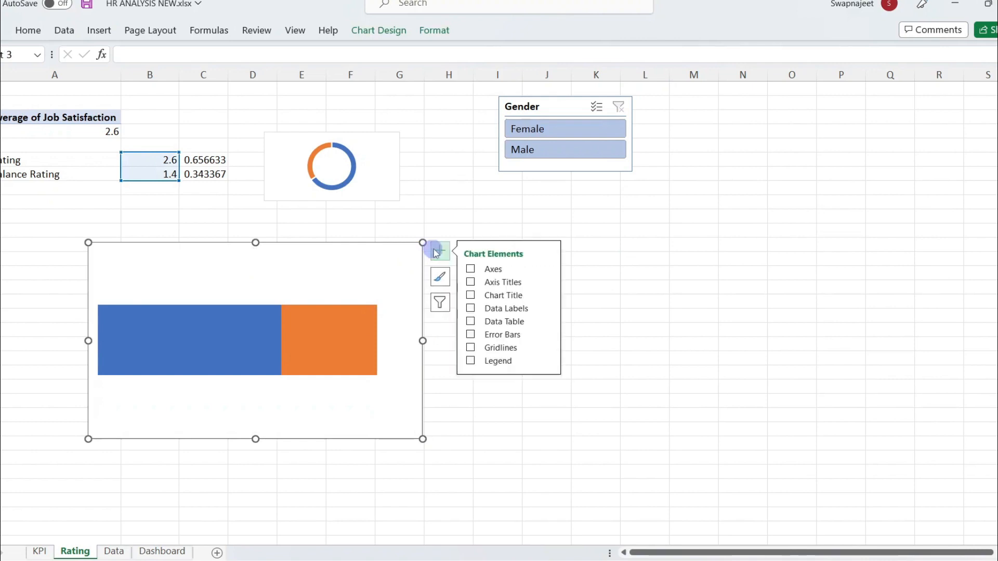
{"action": "left_click", "coordinate": [487, 269]}
{"action": "left_click", "coordinate": [507, 427]}
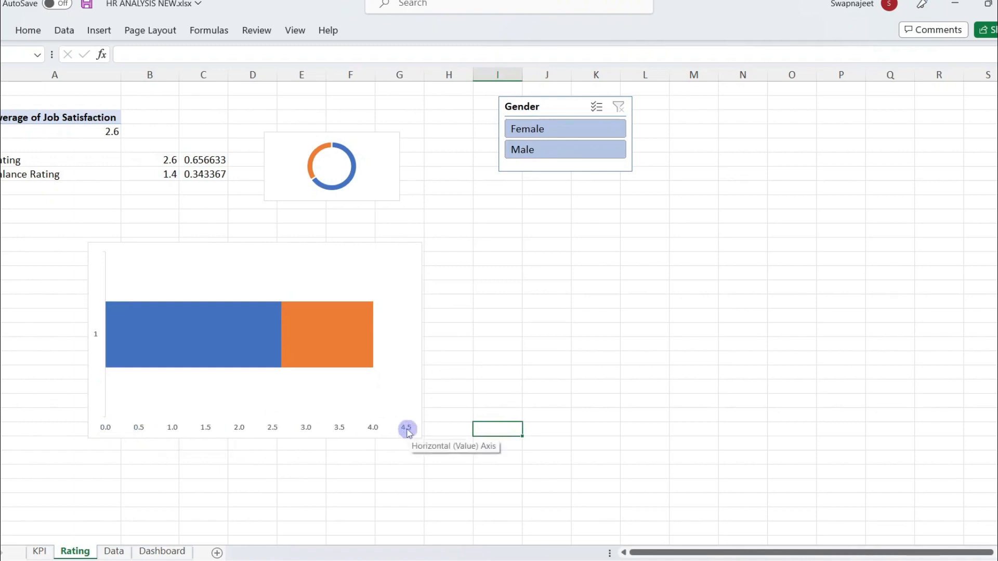
Set the bar chart's horizontal axis bounds to a minimum of 0 and a maximum of 4.
{"action": "right_click", "coordinate": [273, 432]}
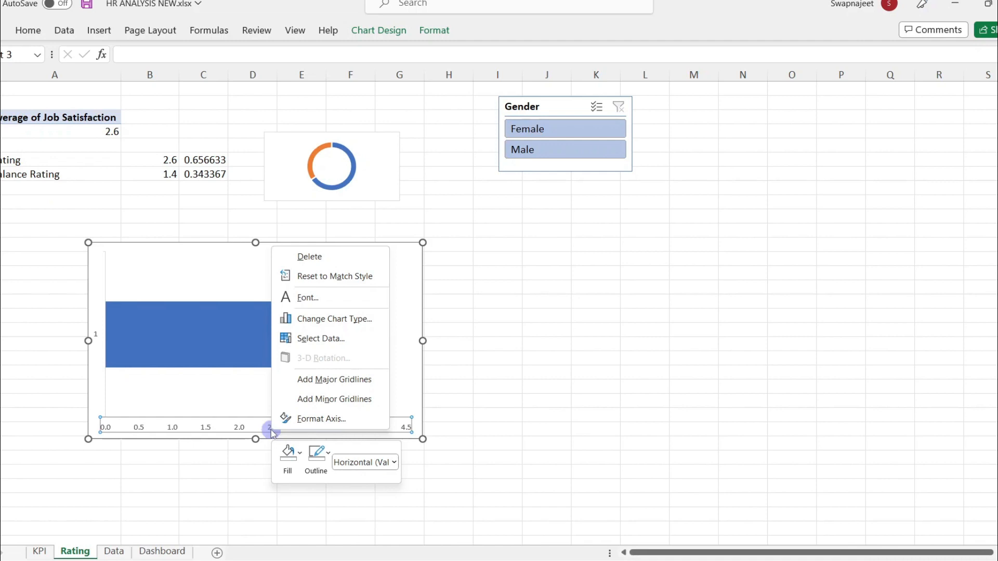
{"action": "left_click", "coordinate": [311, 420]}
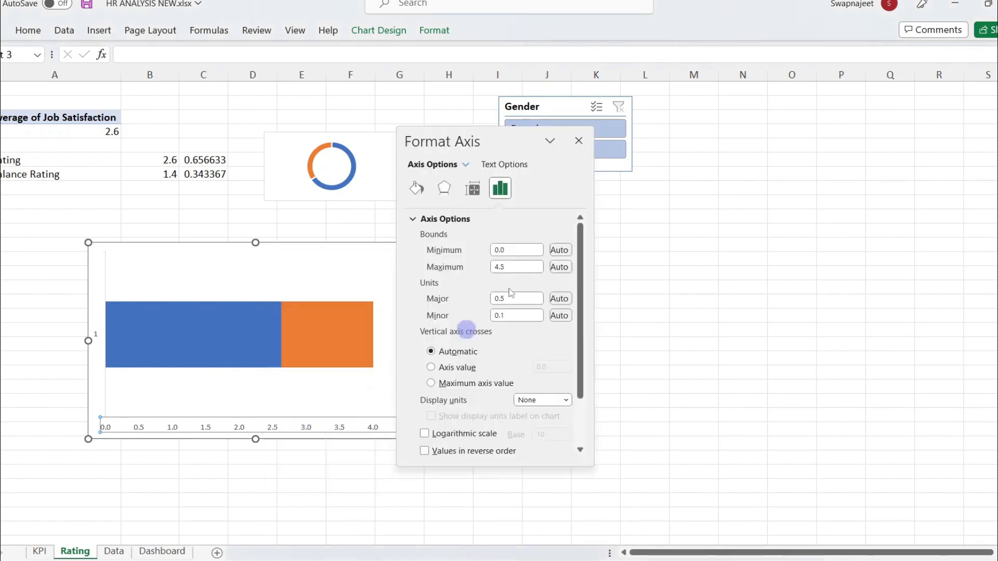
{"action": "left_click_drag", "start_coordinate": [520, 145], "coordinate": [732, 162]}
{"action": "left_click", "coordinate": [731, 267]}
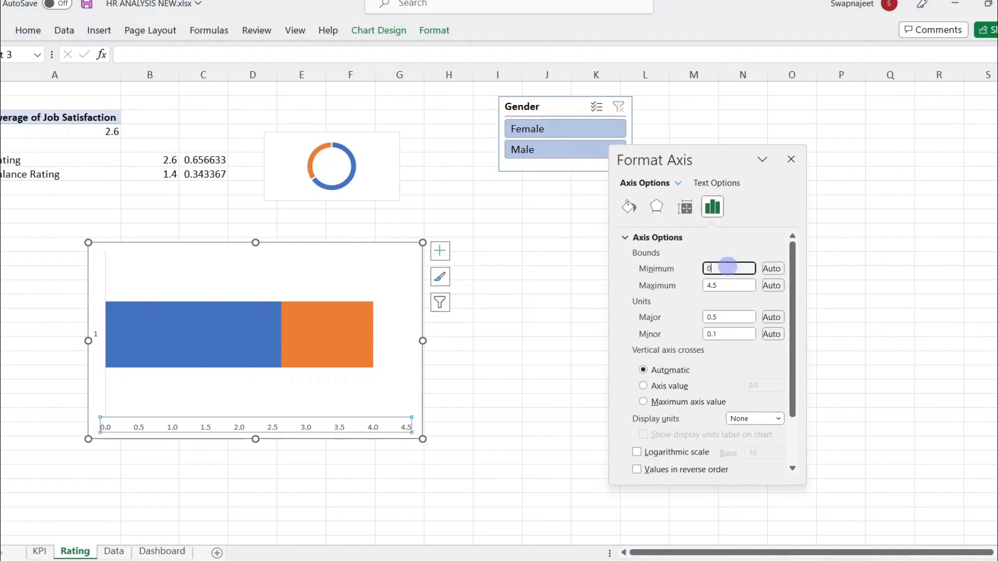
{"action": "type", "text": "0"}
{"action": "left_click", "coordinate": [722, 284]}
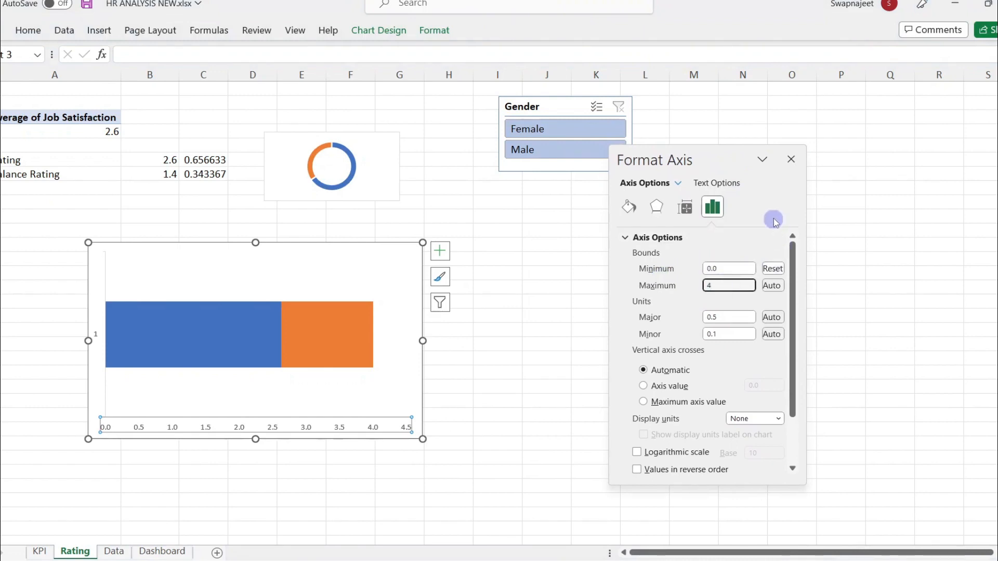
{"action": "key", "text": "Return"}
{"action": "left_click", "coordinate": [791, 159]}
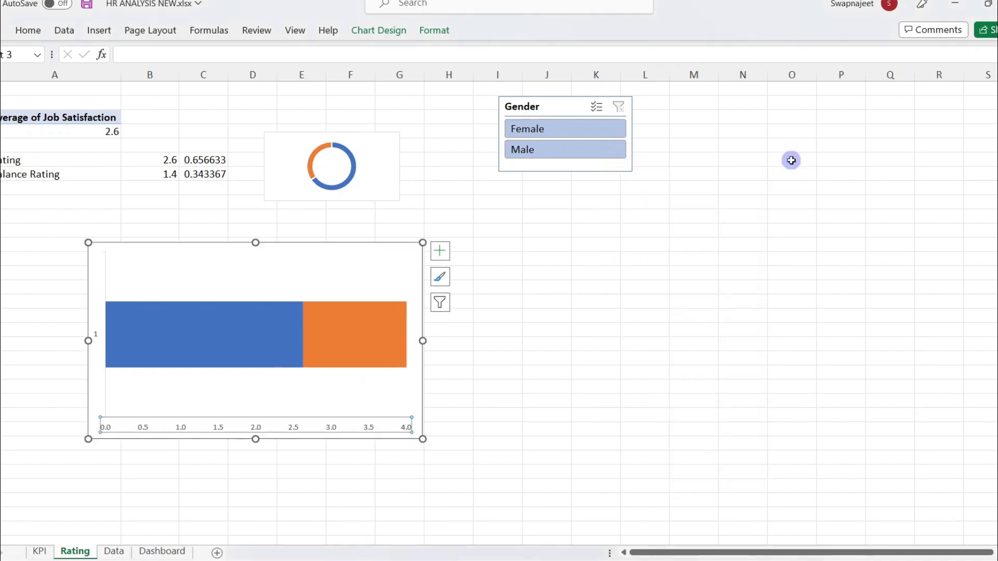
Check the rating charts by filtering alternately to Female and Male, and clear the Gender filter.
{"action": "left_click", "coordinate": [517, 130]}
{"action": "left_click", "coordinate": [538, 149]}
{"action": "left_click", "coordinate": [539, 130]}
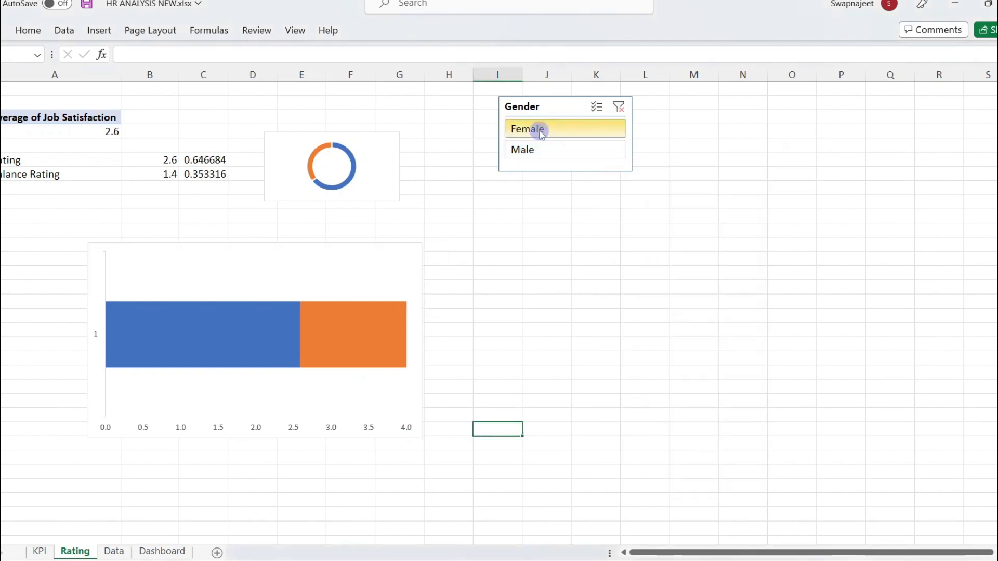
{"action": "left_click", "coordinate": [543, 150]}
{"action": "left_click", "coordinate": [571, 134]}
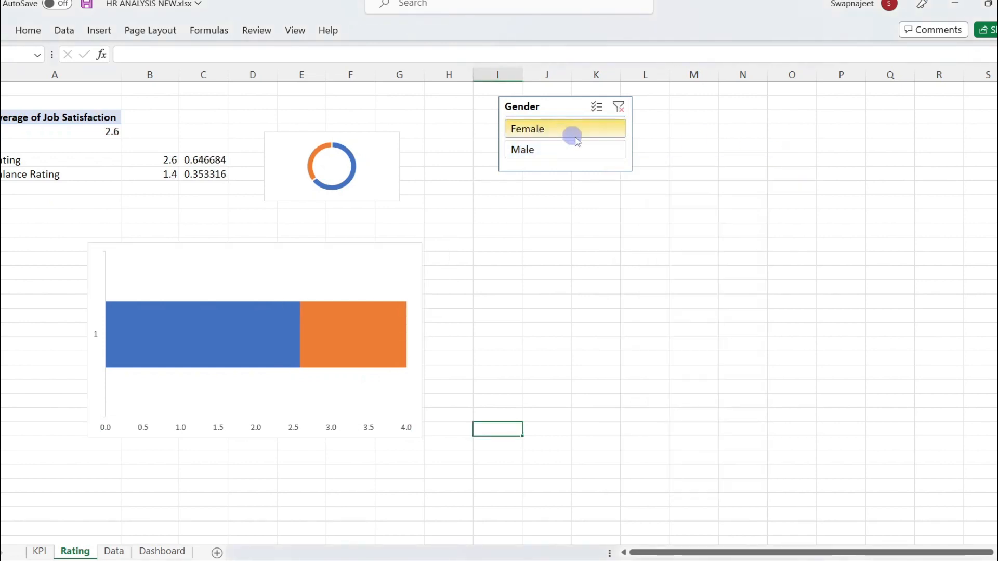
{"action": "left_click", "coordinate": [618, 107]}
Insert an Education Field slicer for the job satisfaction pivot table and place it below and beside the Gender slicer.
{"action": "left_click", "coordinate": [48, 131]}
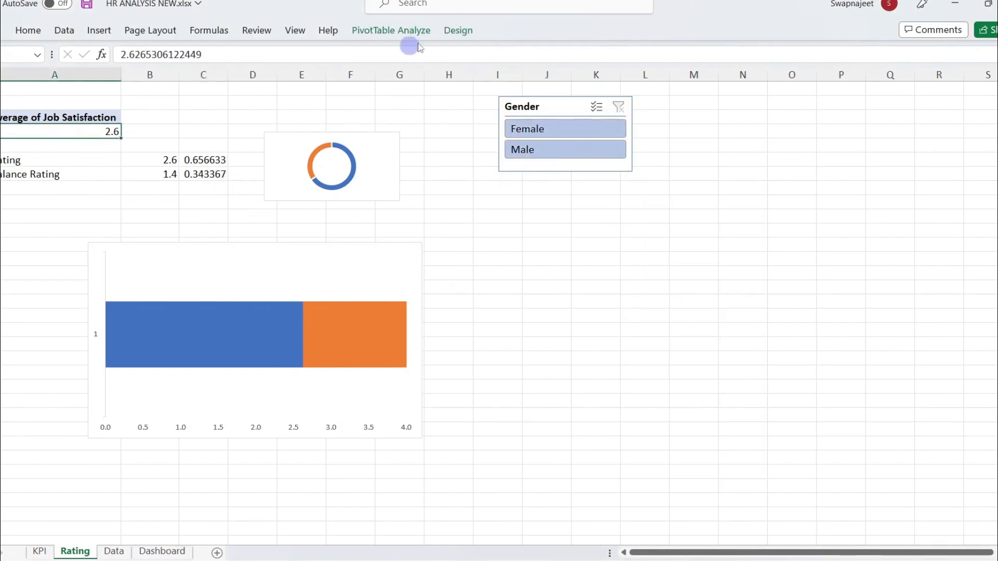
{"action": "left_click", "coordinate": [403, 32]}
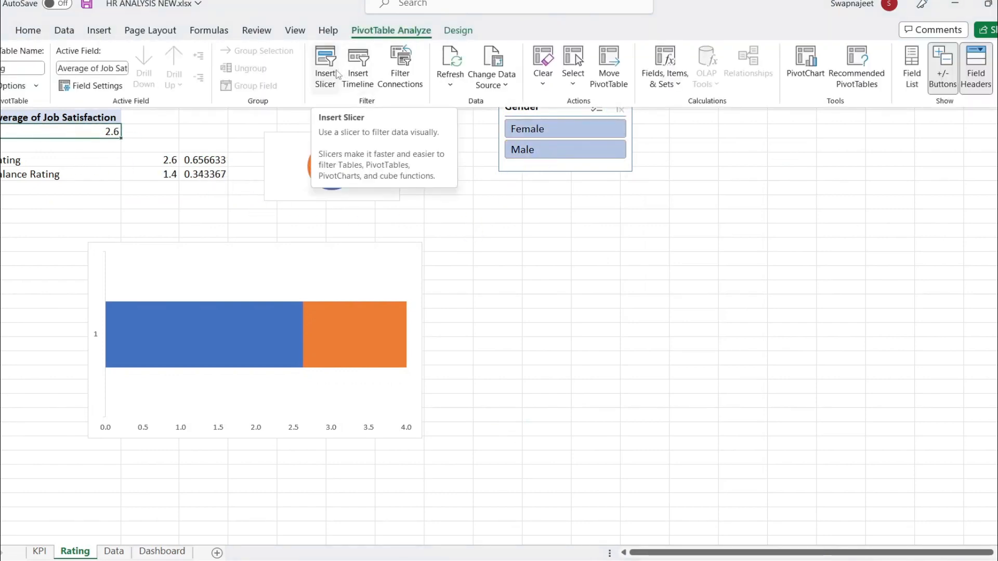
{"action": "left_click", "coordinate": [332, 66]}
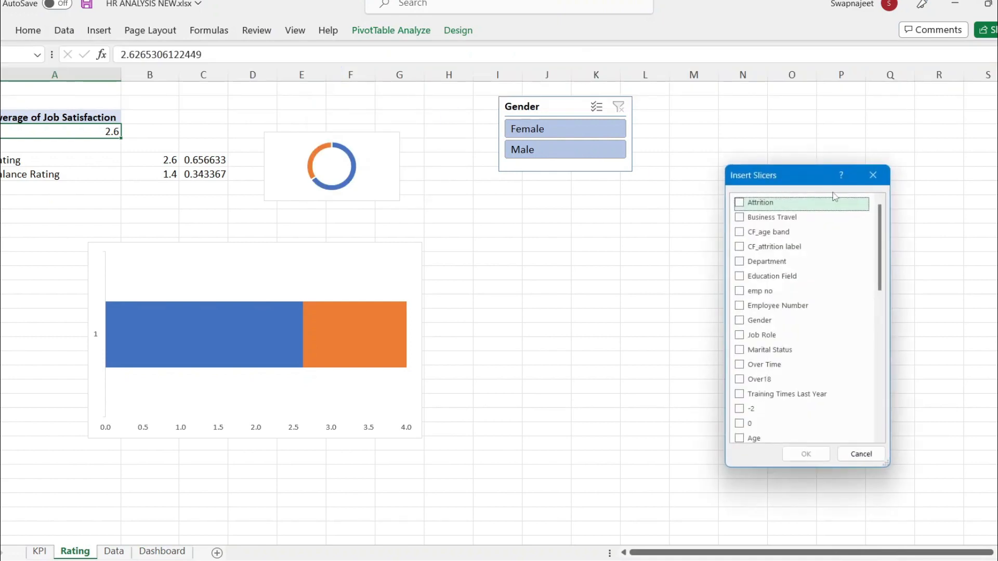
{"action": "left_click", "coordinate": [739, 276]}
{"action": "left_click", "coordinate": [817, 454]}
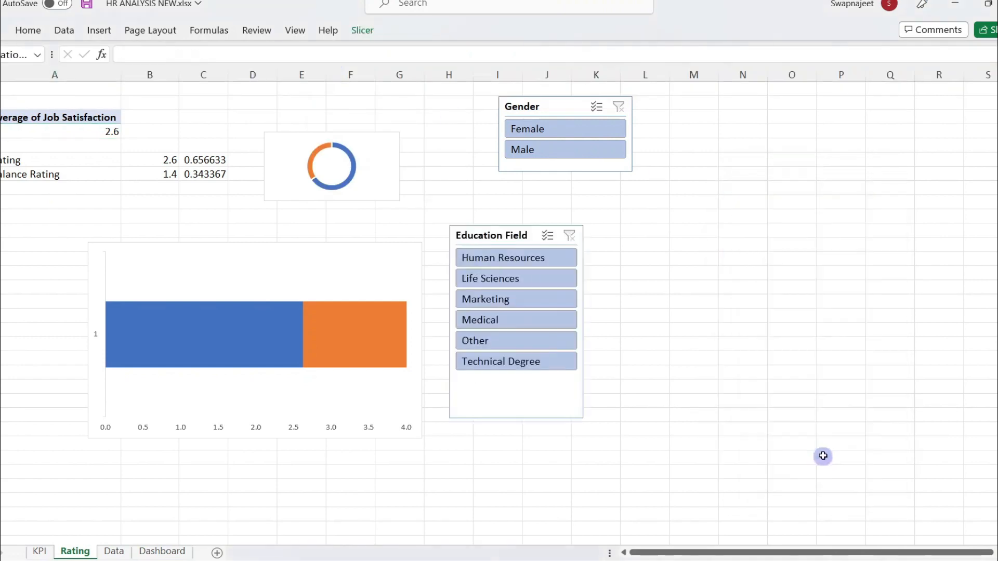
{"action": "left_click_drag", "start_coordinate": [512, 231], "coordinate": [733, 197]}
Check the rating charts by filtering to each Education Field in turn, from Human Resources to Technical Degree, and clear the filter.
{"action": "left_click", "coordinate": [719, 222]}
{"action": "left_click", "coordinate": [727, 245]}
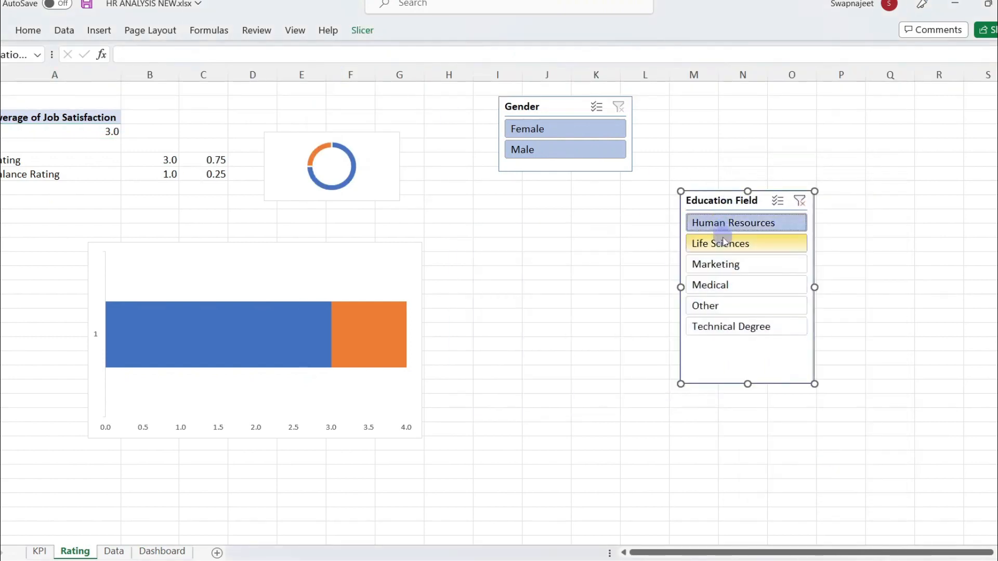
{"action": "left_click", "coordinate": [727, 263]}
{"action": "left_click", "coordinate": [721, 288]}
{"action": "left_click", "coordinate": [721, 305]}
{"action": "left_click", "coordinate": [719, 328]}
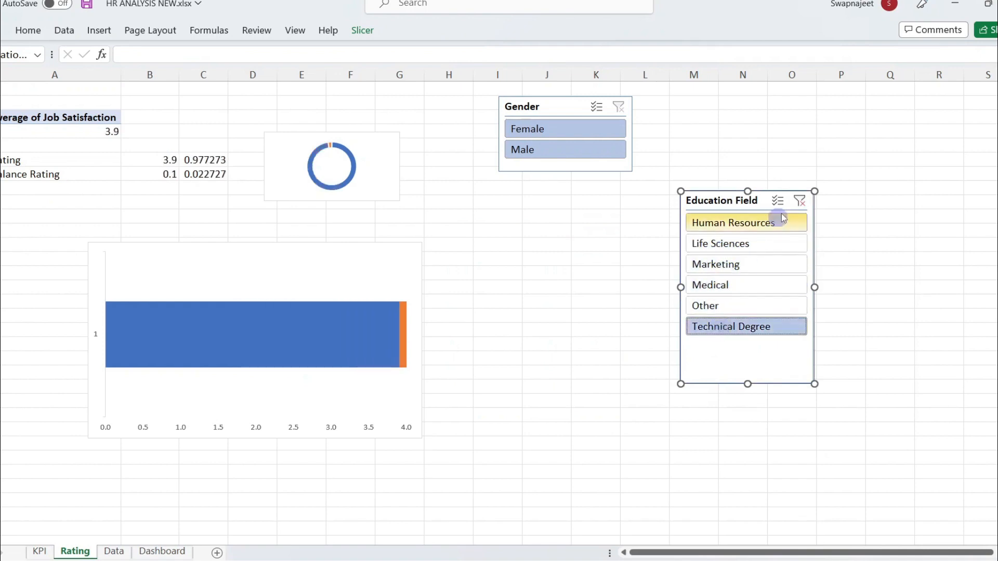
{"action": "left_click", "coordinate": [799, 201]}
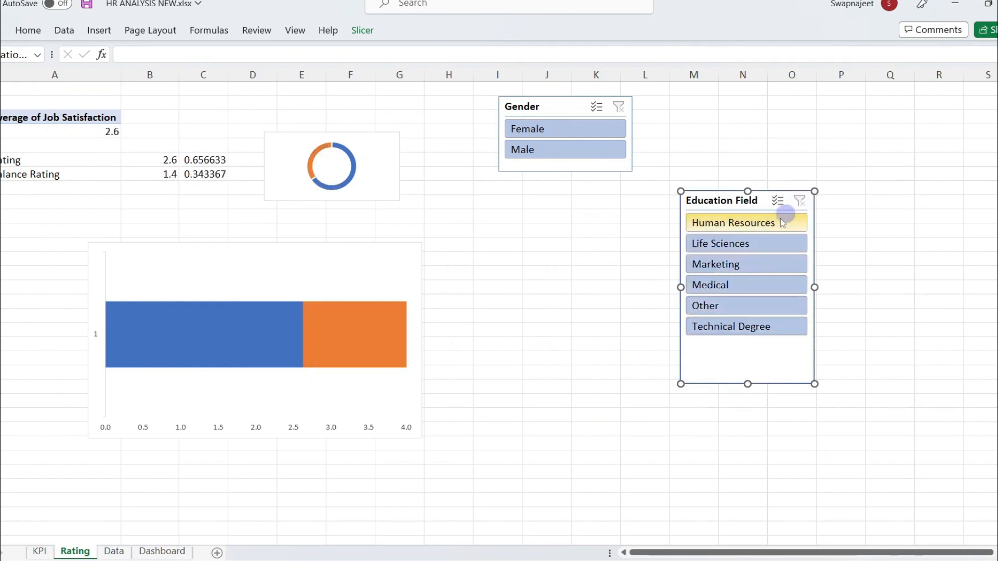
Delete the stacked bar chart's horizontal and vertical axes and reduce the chart to about half its height.
{"action": "left_click", "coordinate": [298, 429]}
{"action": "key", "text": "Delete"}
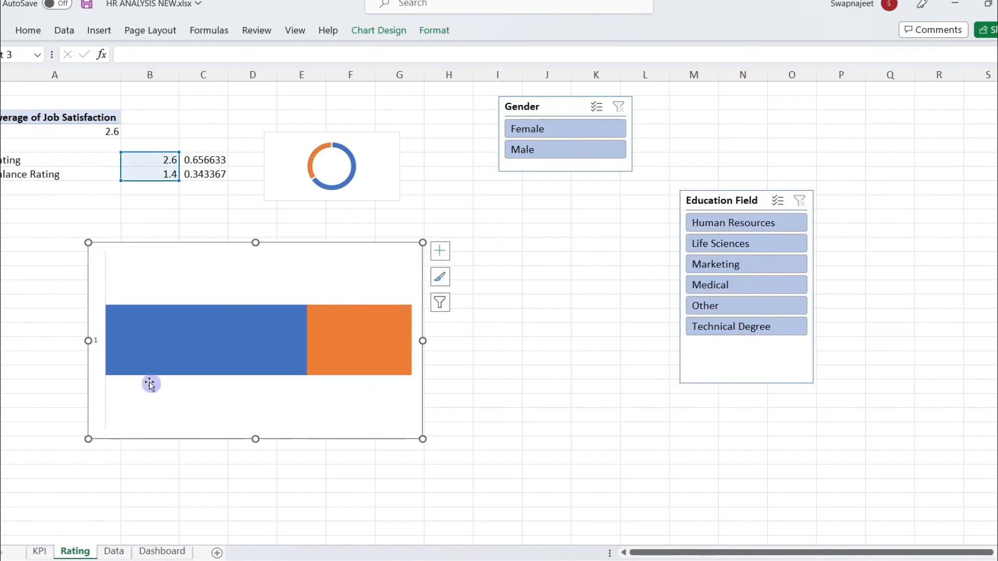
{"action": "left_click", "coordinate": [92, 341]}
{"action": "key", "text": "Delete"}
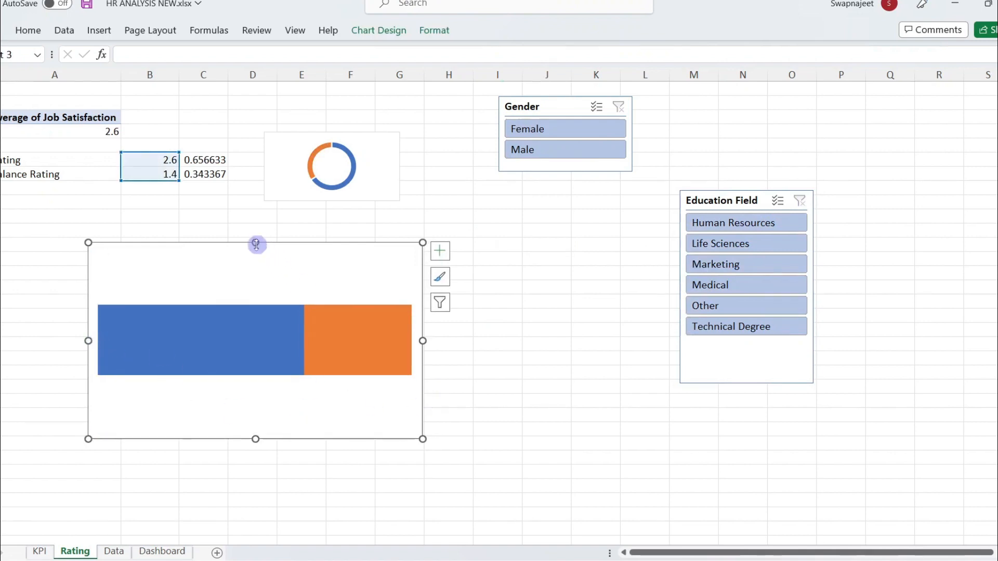
{"action": "left_click_drag", "start_coordinate": [255, 243], "coordinate": [258, 341]}
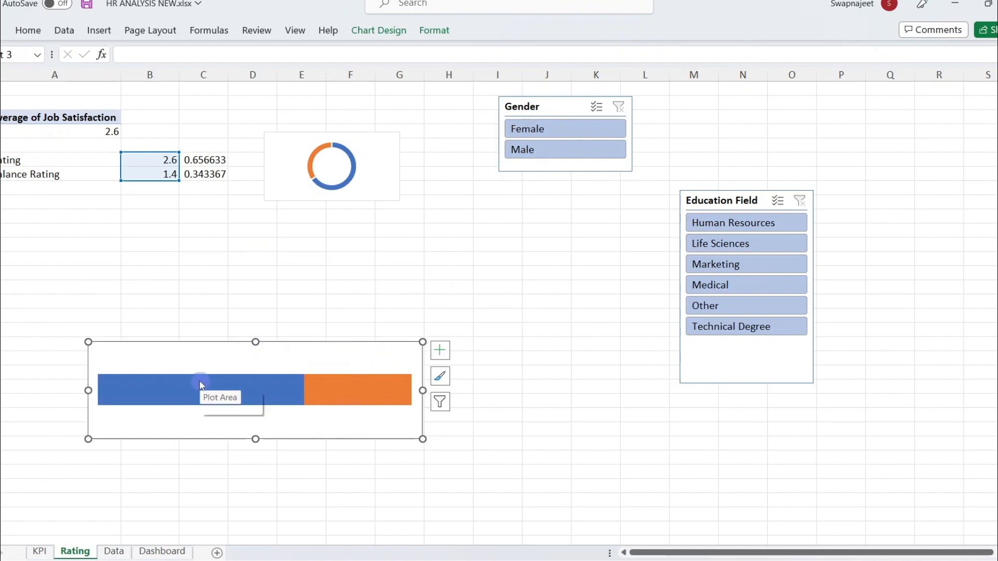
Set the stacked bar series' gap width to 0% and deselect the chart.
{"action": "right_click", "coordinate": [258, 393]}
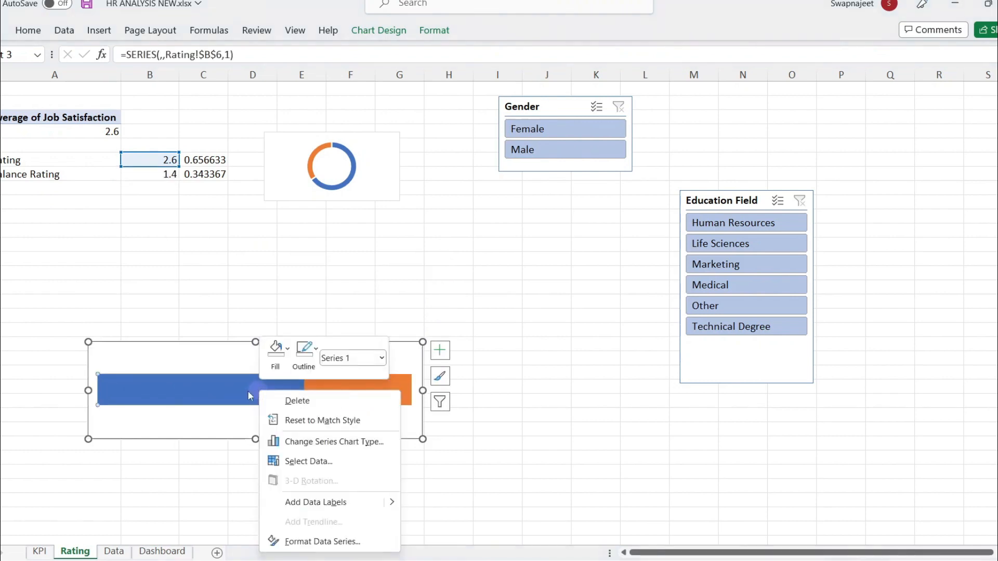
{"action": "right_click", "coordinate": [188, 391]}
{"action": "left_click", "coordinate": [268, 542]}
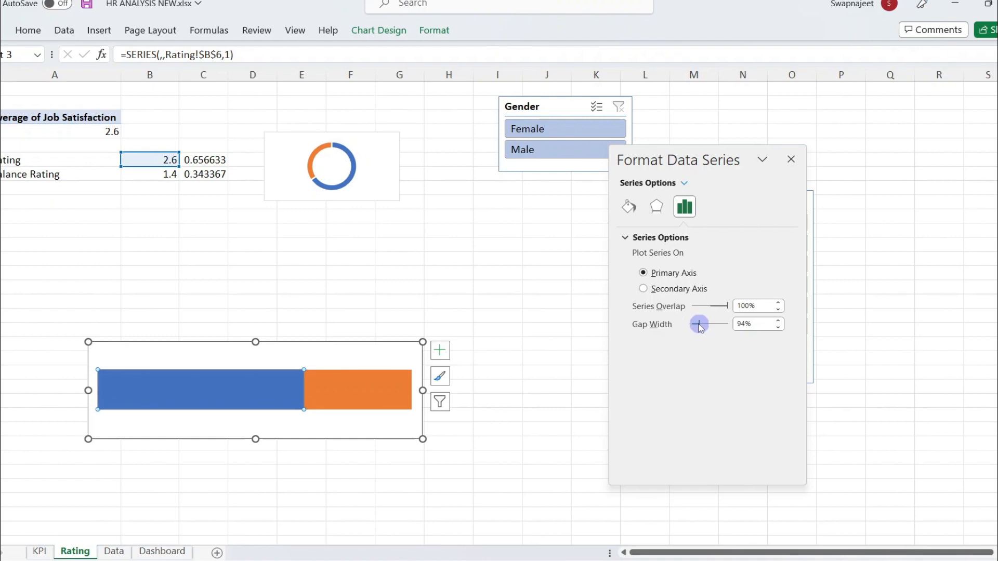
{"action": "left_click_drag", "start_coordinate": [696, 328], "coordinate": [687, 323]}
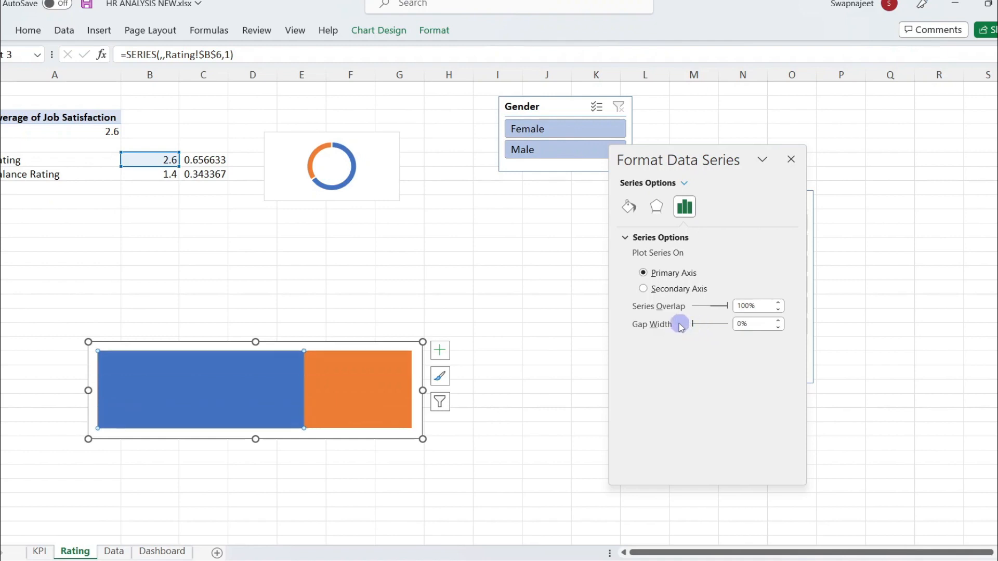
{"action": "left_click", "coordinate": [791, 160]}
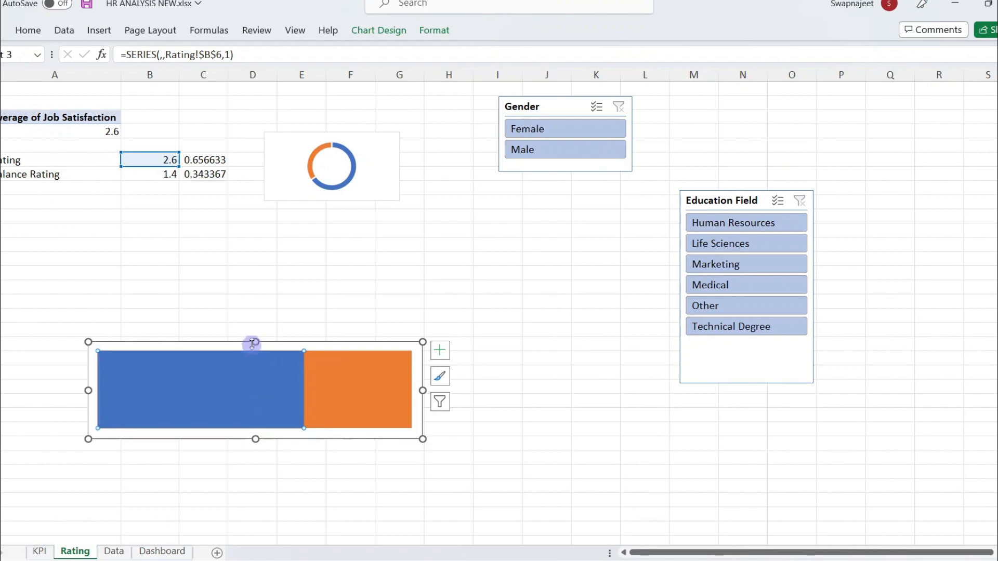
{"action": "left_click", "coordinate": [516, 343]}
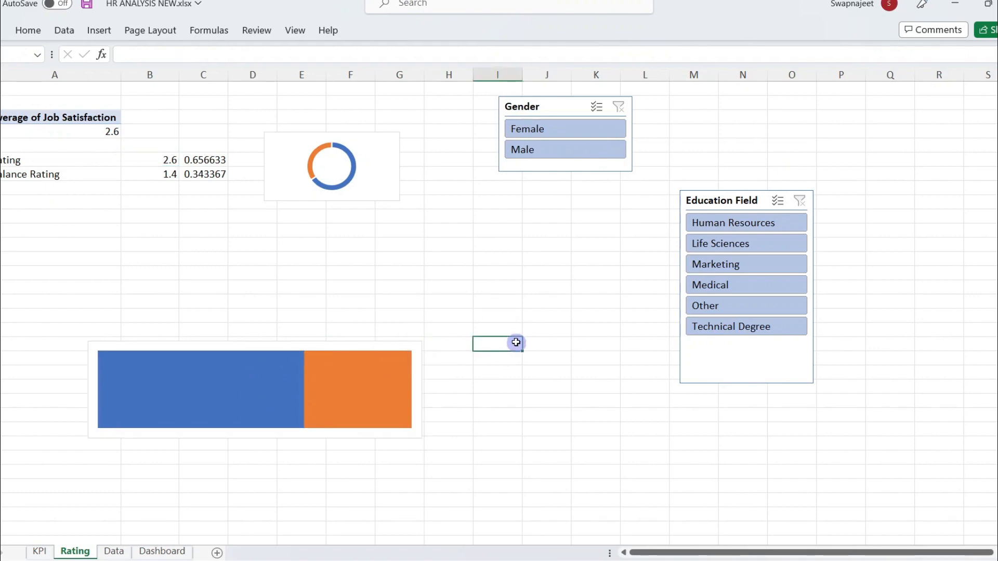
{"action": "left_click", "coordinate": [516, 316]}
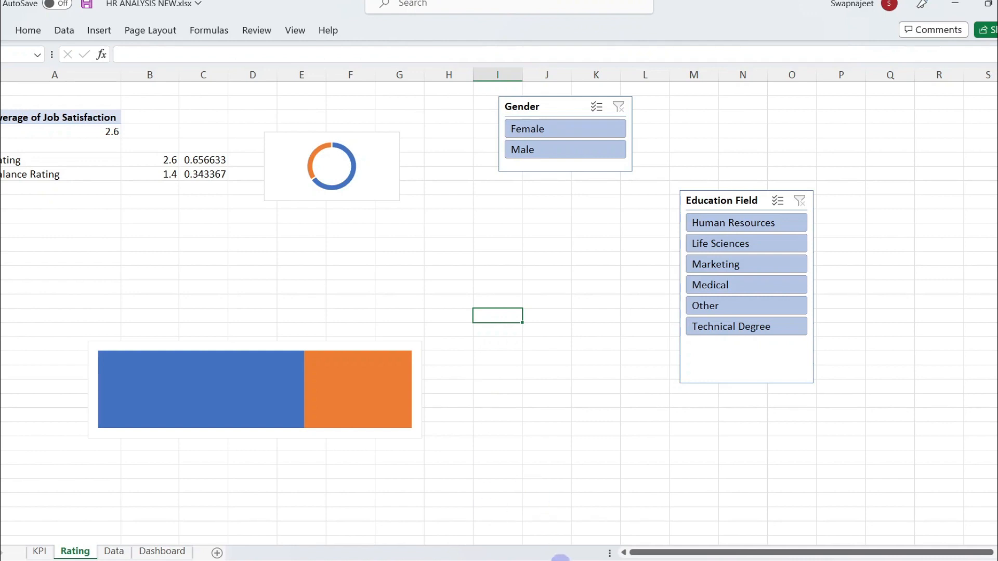
Switch to the PowerPoint presentation and draw a five-point star about 0.91 cm high and 1.05 cm wide on the blank slide.
{"action": "mouse_move", "coordinate": [567, 560]}
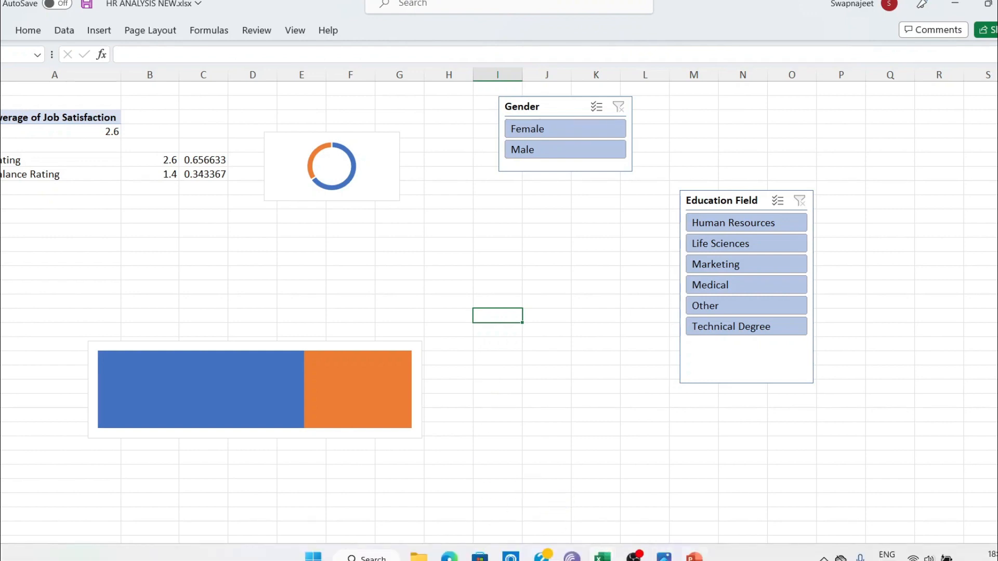
{"action": "left_click", "coordinate": [694, 556]}
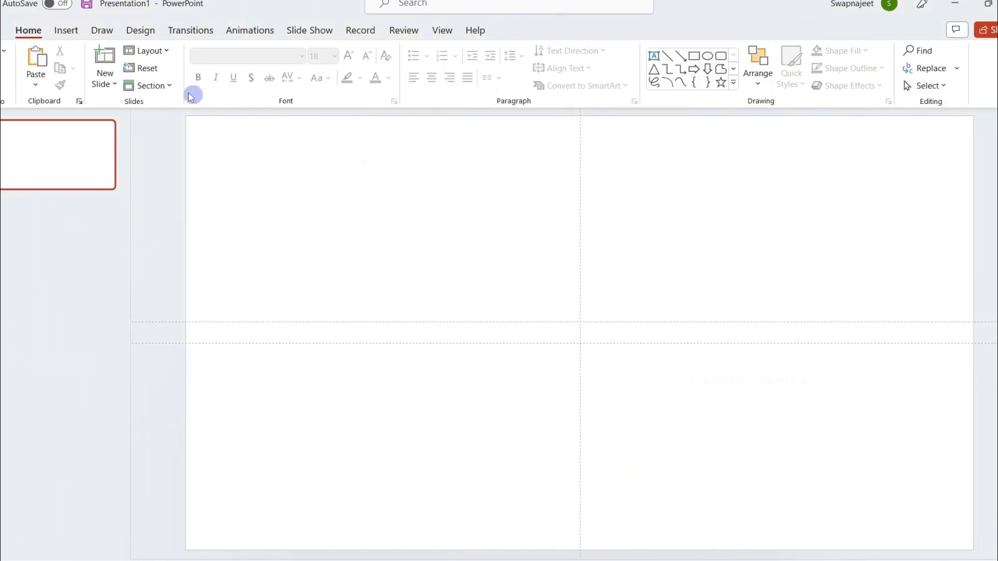
{"action": "left_click", "coordinate": [66, 30]}
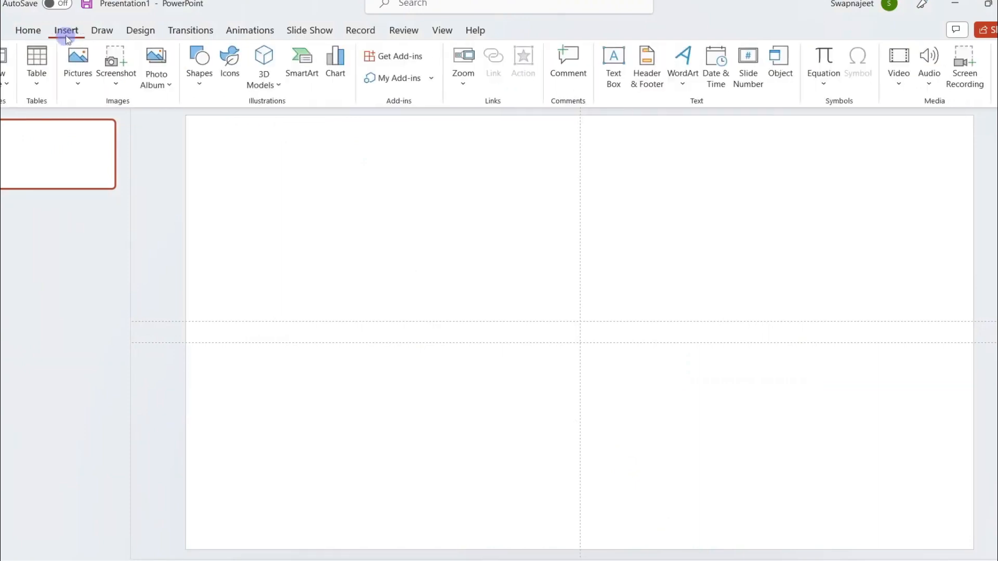
{"action": "left_click", "coordinate": [213, 75]}
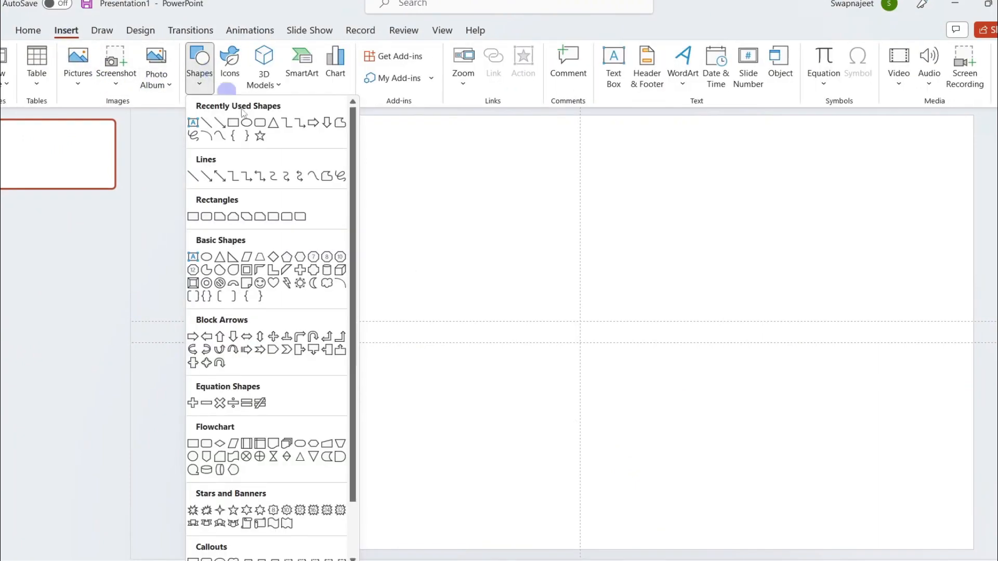
{"action": "left_click", "coordinate": [233, 511]}
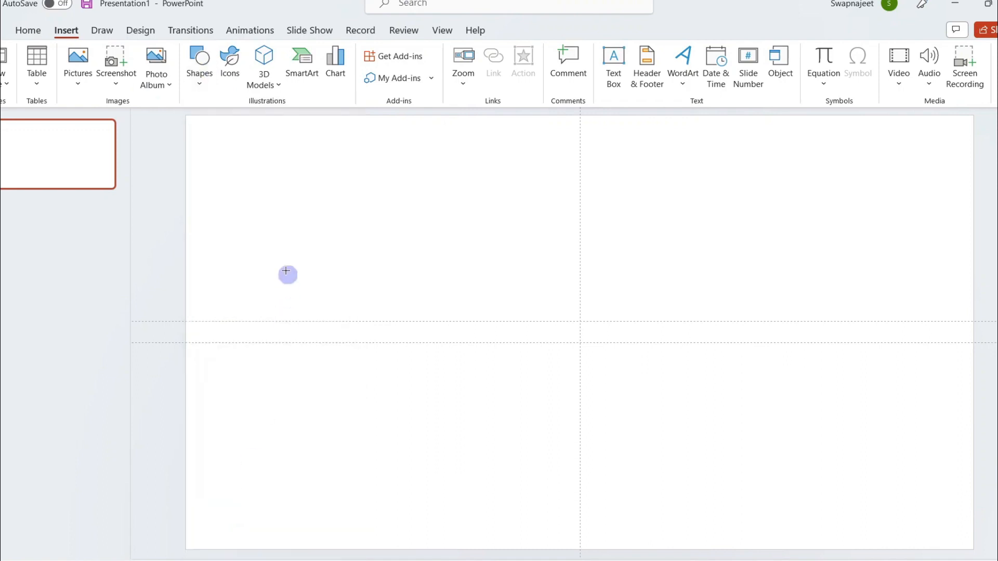
{"action": "left_click_drag", "start_coordinate": [272, 227], "coordinate": [297, 251]}
{"action": "left_click_drag", "start_coordinate": [297, 248], "coordinate": [299, 250]}
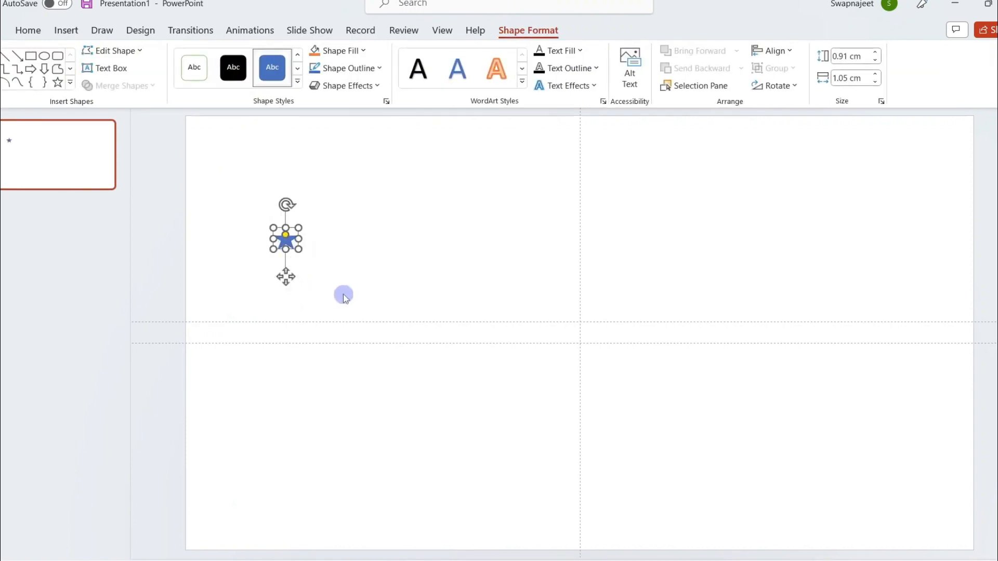
Duplicate the star three times and move the last copy to the right, level with the original star.
{"action": "key", "text": "ctrl+d"}
{"action": "key", "text": "ctrl+d"}
{"action": "key", "text": "ctrl+d"}
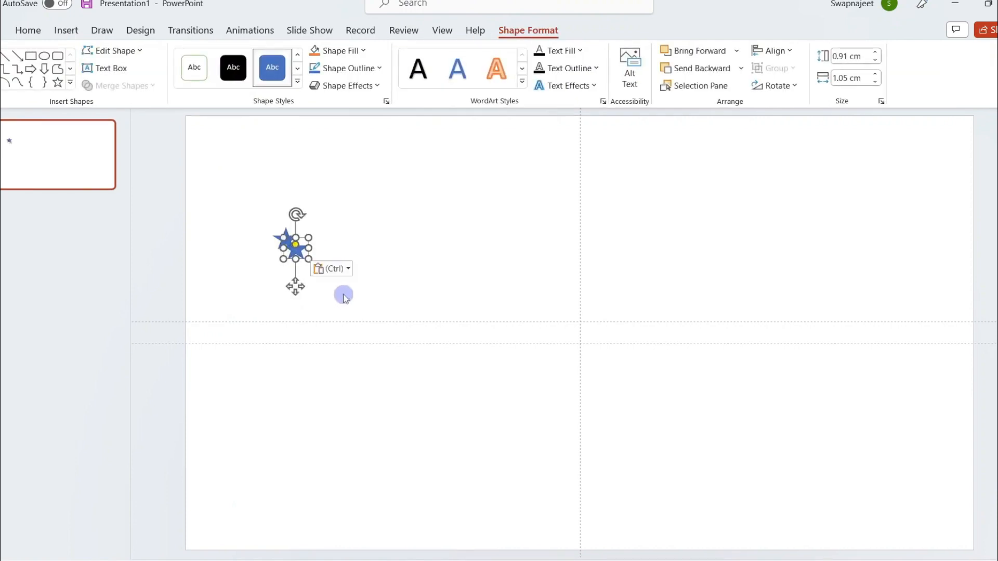
{"action": "left_click", "coordinate": [402, 245]}
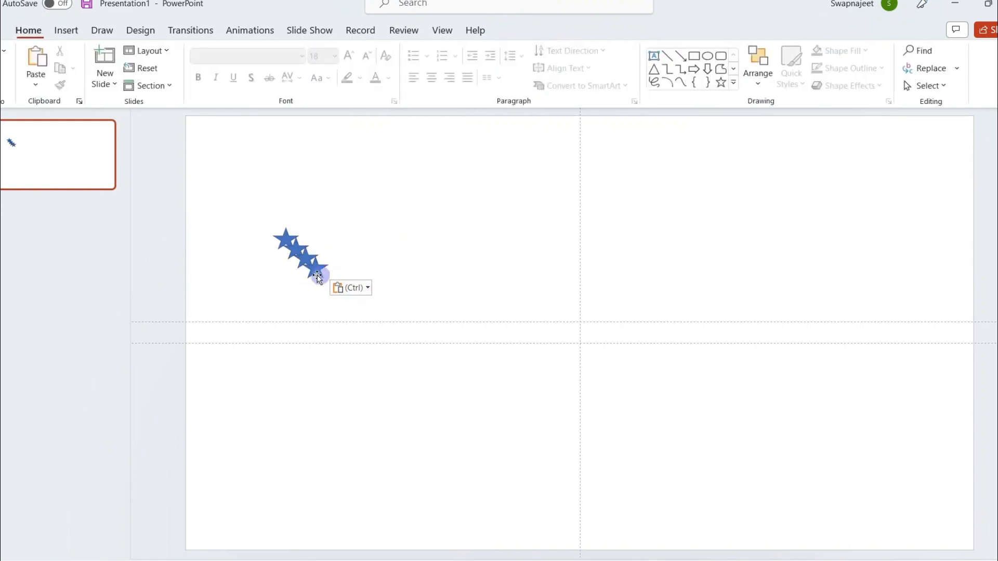
{"action": "left_click_drag", "start_coordinate": [314, 269], "coordinate": [369, 240]}
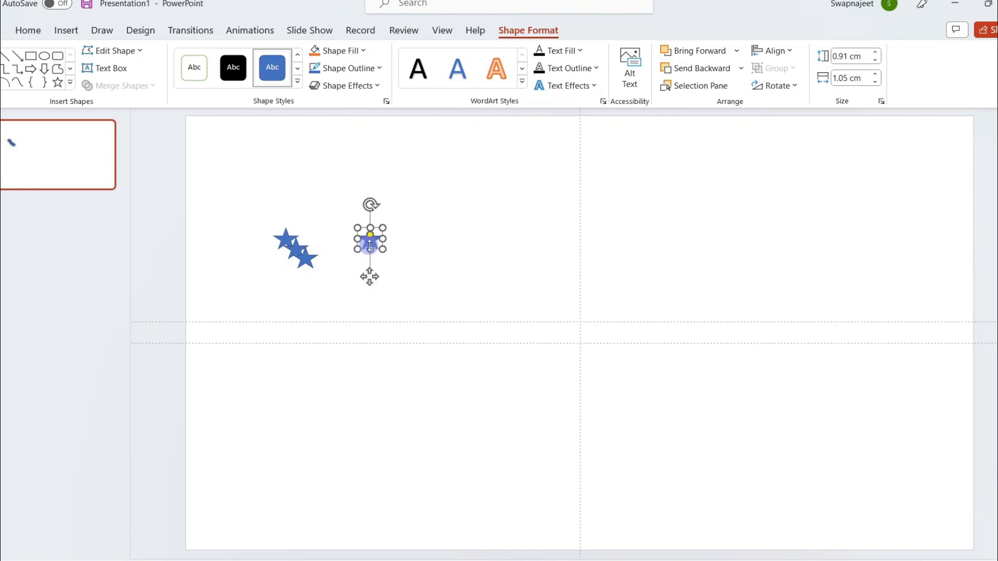
Align the four stars by their middles and distribute them horizontally into an evenly spaced row.
{"action": "left_click", "coordinate": [341, 225]}
{"action": "left_click_drag", "start_coordinate": [216, 205], "coordinate": [447, 283]}
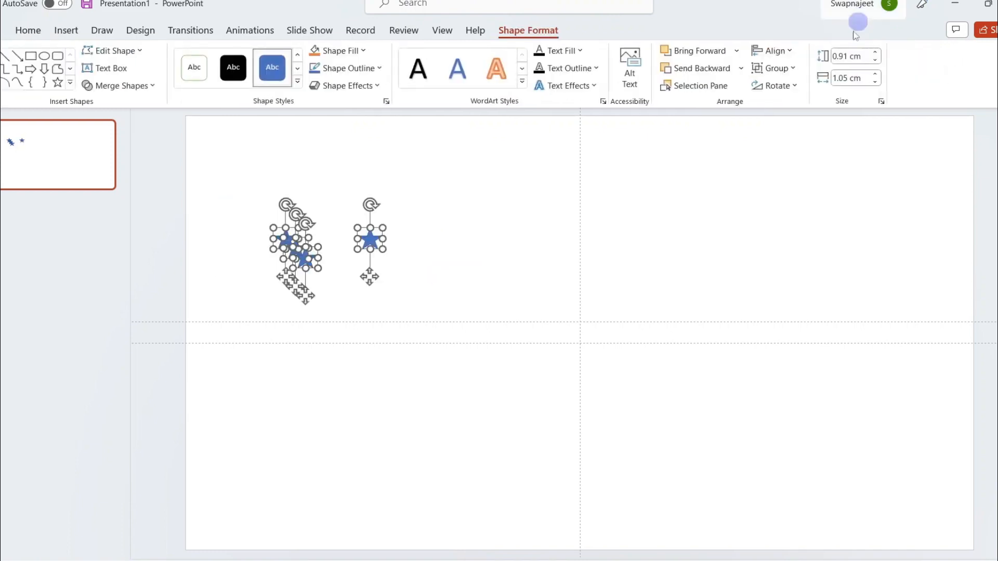
{"action": "left_click", "coordinate": [775, 50]}
{"action": "left_click", "coordinate": [798, 149]}
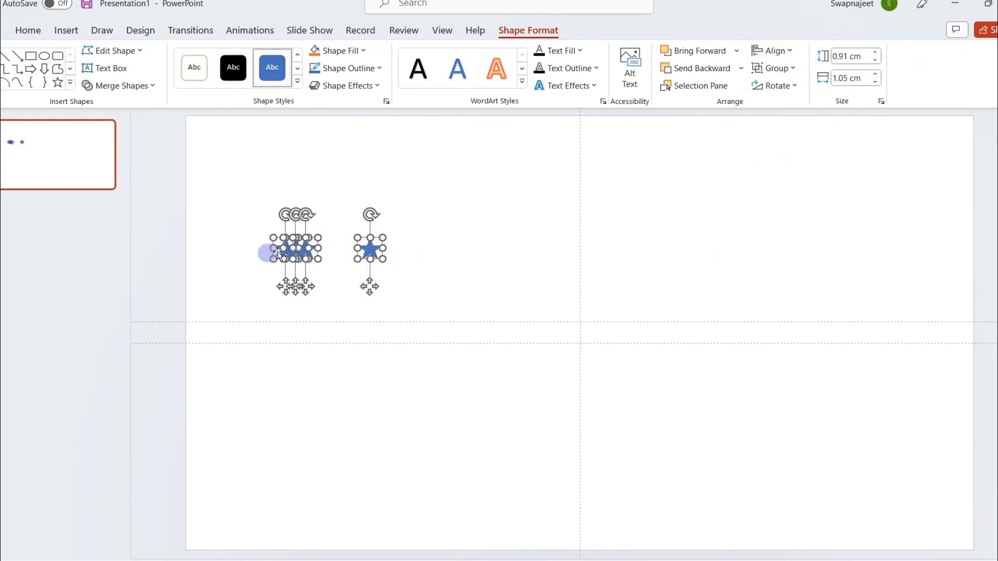
{"action": "left_click", "coordinate": [765, 52]}
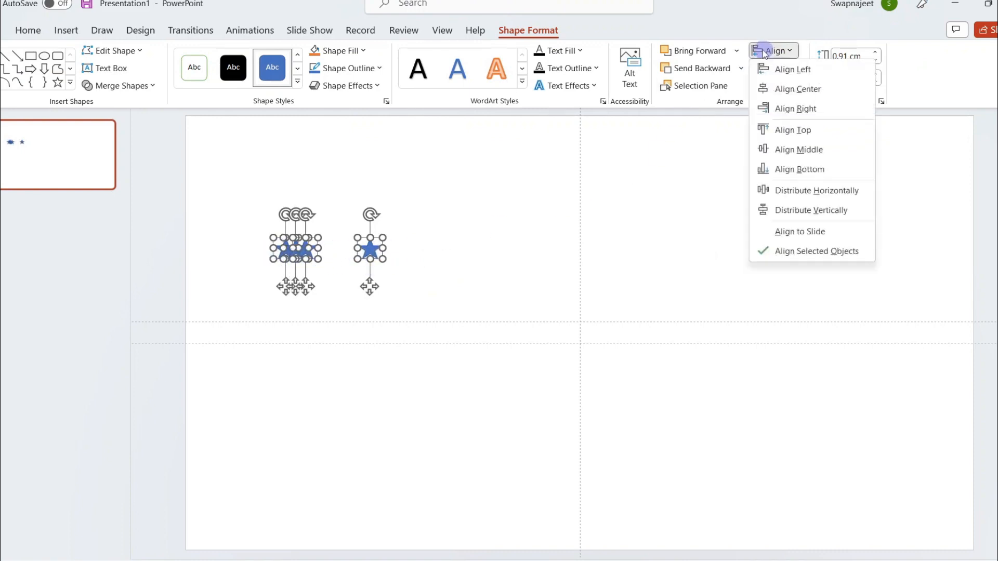
{"action": "left_click", "coordinate": [816, 191]}
{"action": "left_click", "coordinate": [466, 229]}
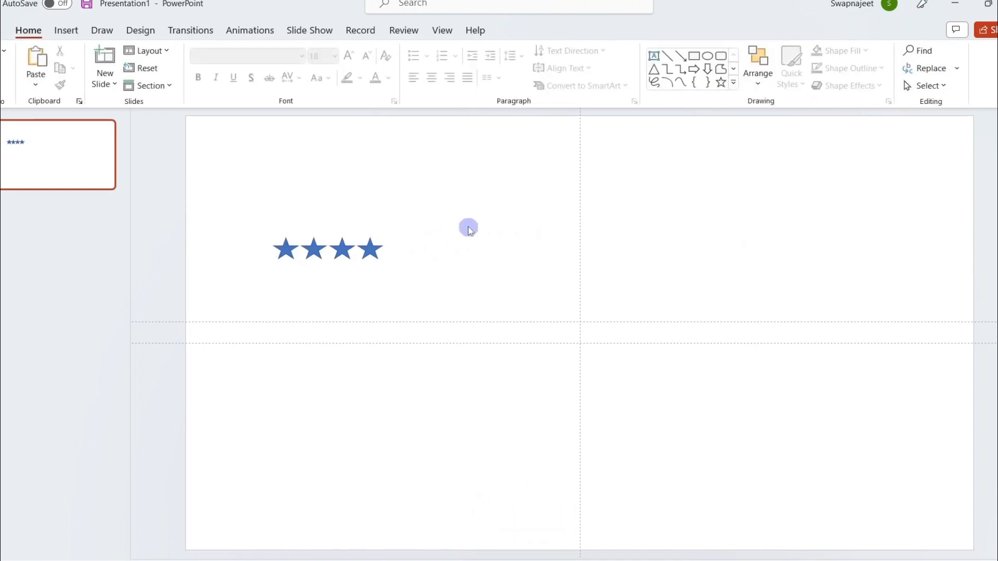
Nudge the second, third and fourth stars slightly left to tighten the row's spacing.
{"action": "left_click", "coordinate": [314, 246]}
{"action": "left_click", "coordinate": [405, 204]}
{"action": "left_click", "coordinate": [308, 255]}
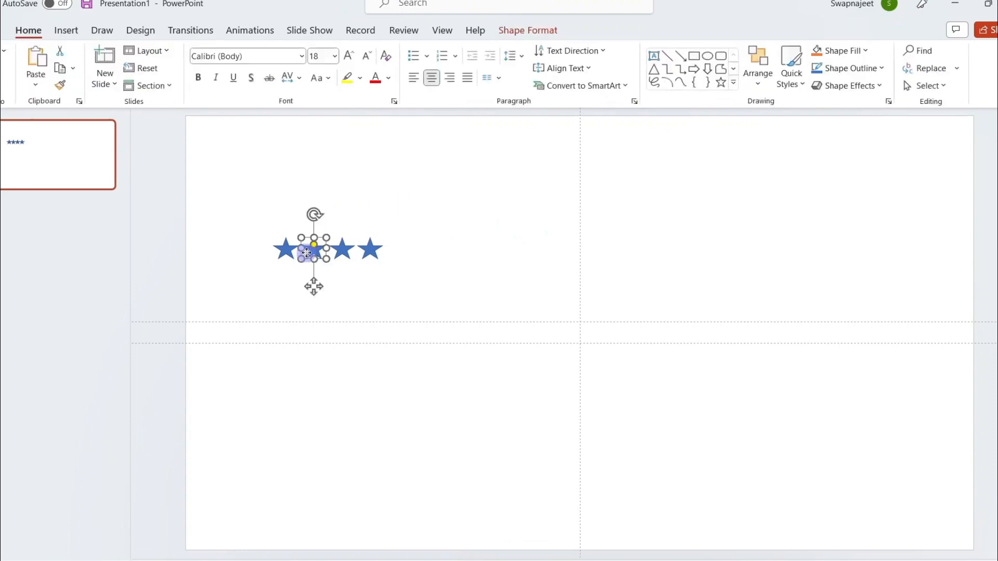
{"action": "left_click", "coordinate": [390, 230]}
{"action": "left_click", "coordinate": [342, 248]}
{"action": "left_click", "coordinate": [372, 249]}
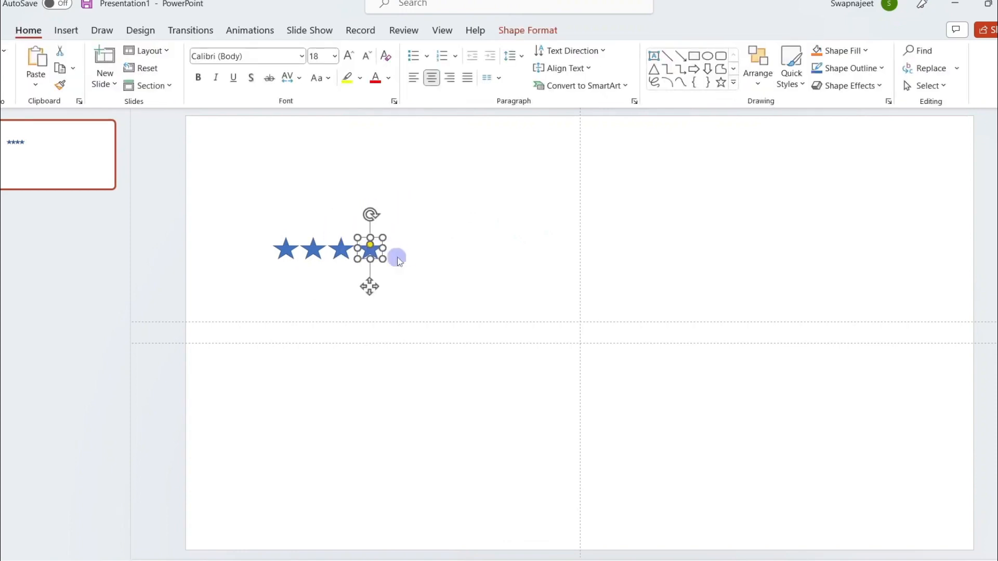
{"action": "left_click", "coordinate": [451, 252]}
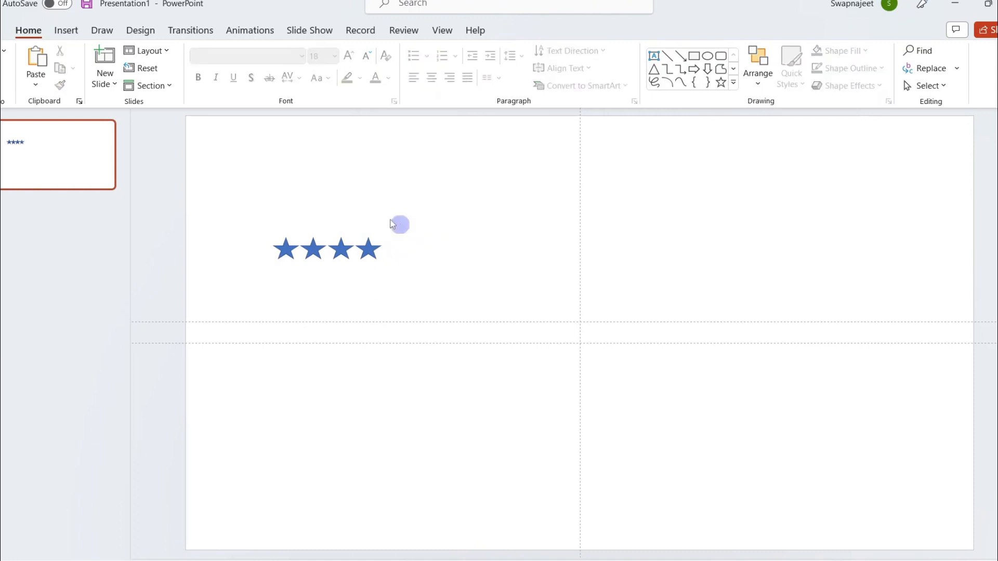
Draw a rectangle about 1.16 cm high and 5.1 cm wide covering the row of four stars.
{"action": "left_click", "coordinate": [66, 30]}
{"action": "left_click", "coordinate": [196, 66]}
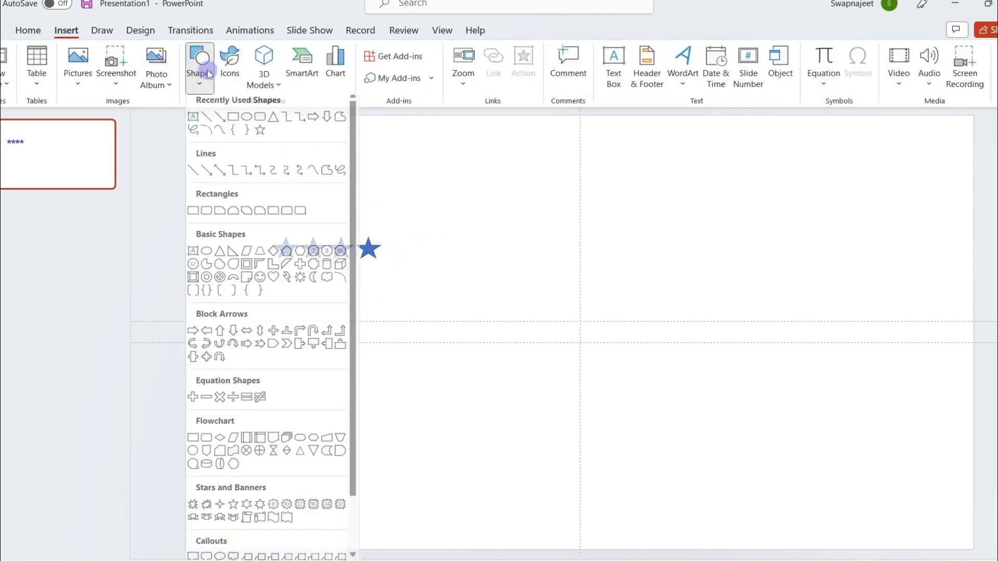
{"action": "left_click", "coordinate": [224, 123]}
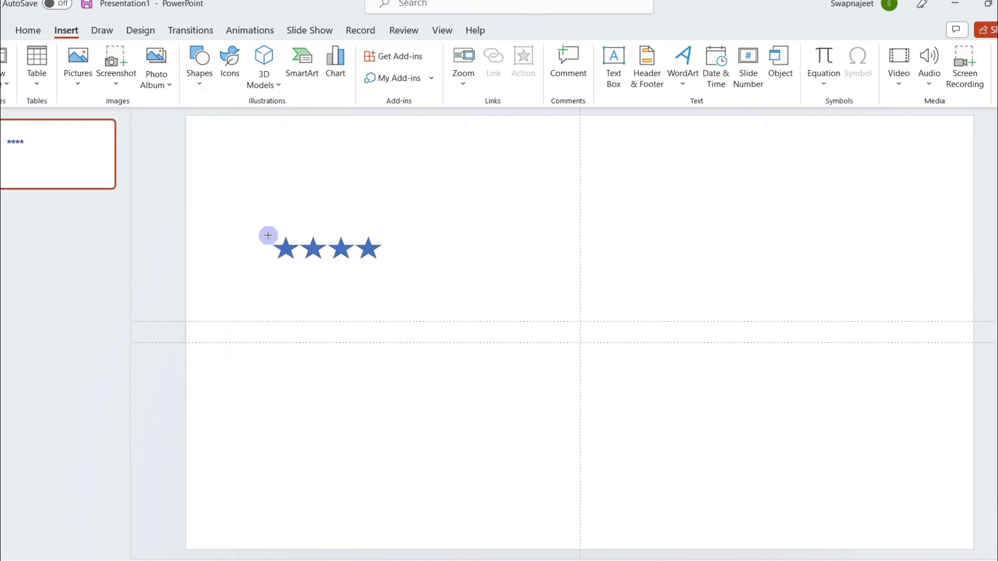
{"action": "left_click_drag", "start_coordinate": [268, 237], "coordinate": [393, 264]}
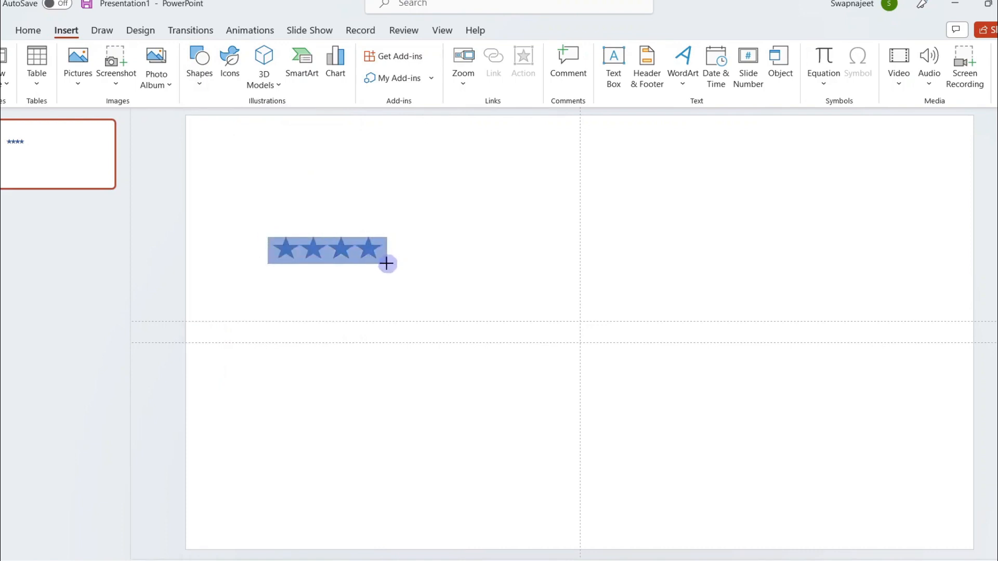
{"action": "left_click_drag", "start_coordinate": [387, 264], "coordinate": [387, 264]}
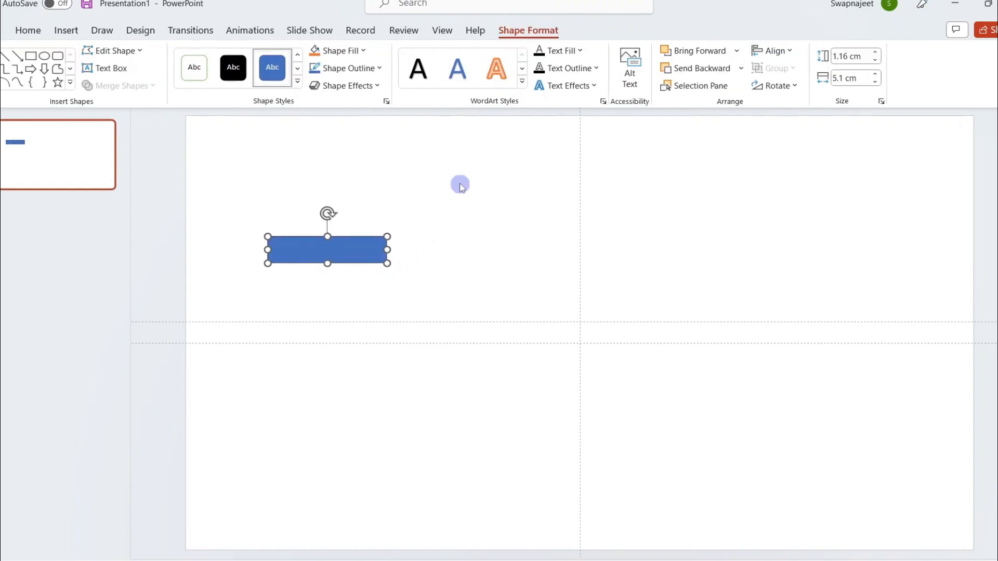
{"action": "left_click", "coordinate": [462, 188]}
Send the rectangle to the back, behind the four stars, and deselect it.
{"action": "right_click", "coordinate": [368, 245]}
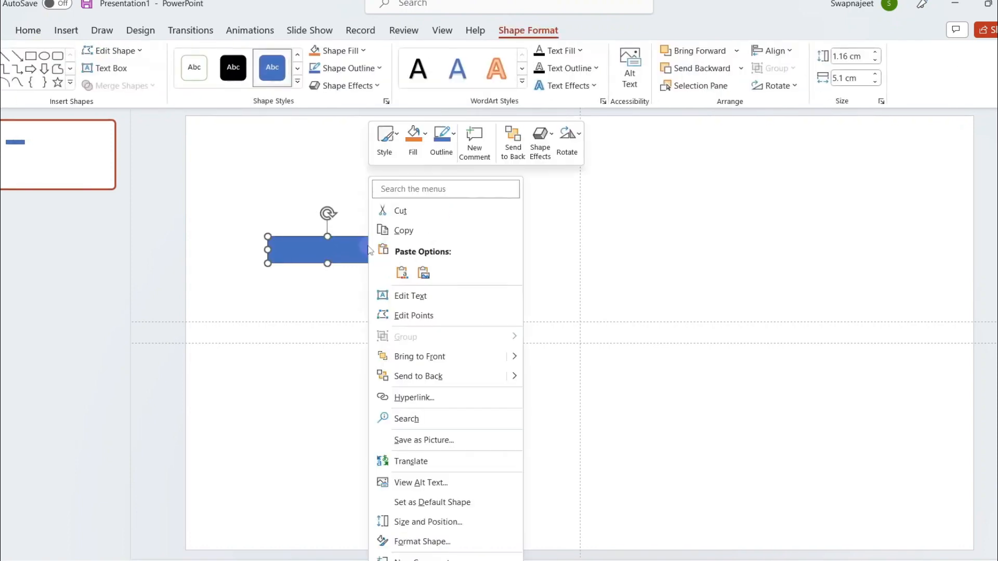
{"action": "left_click", "coordinate": [419, 376]}
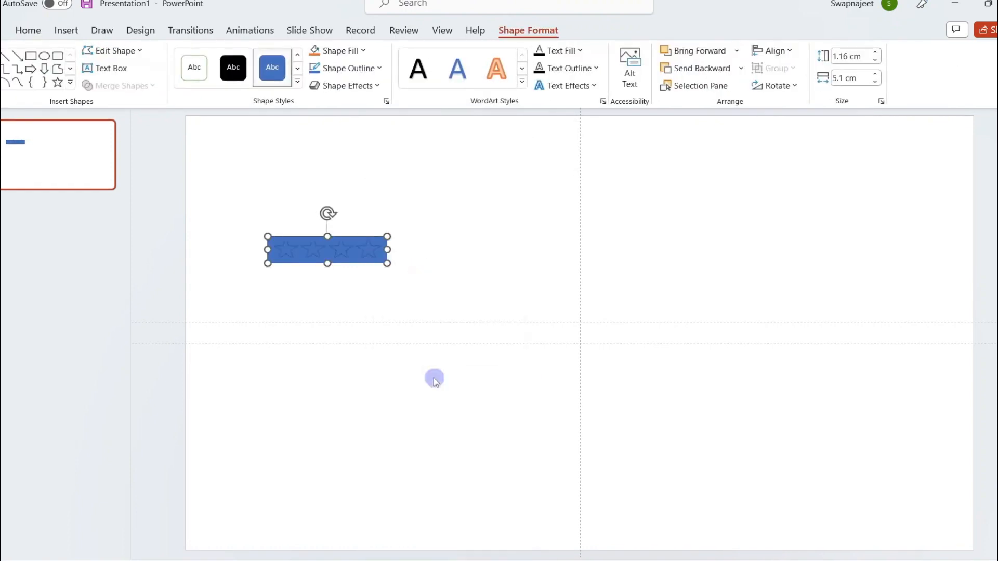
{"action": "left_click", "coordinate": [428, 257]}
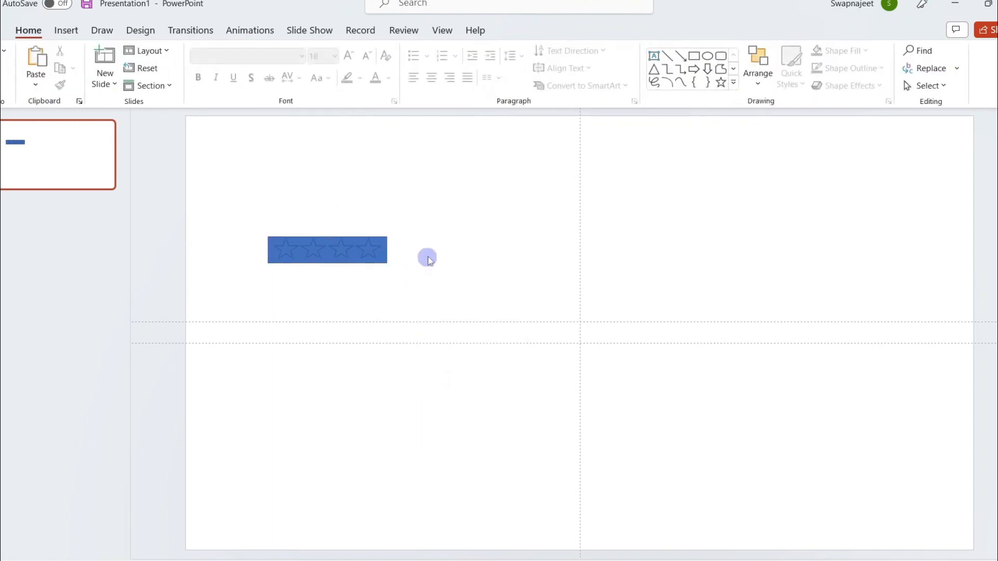
Nudge the rectangle slightly upward so it sits centred around the row of four stars, and deselect it.
{"action": "left_click", "coordinate": [383, 260]}
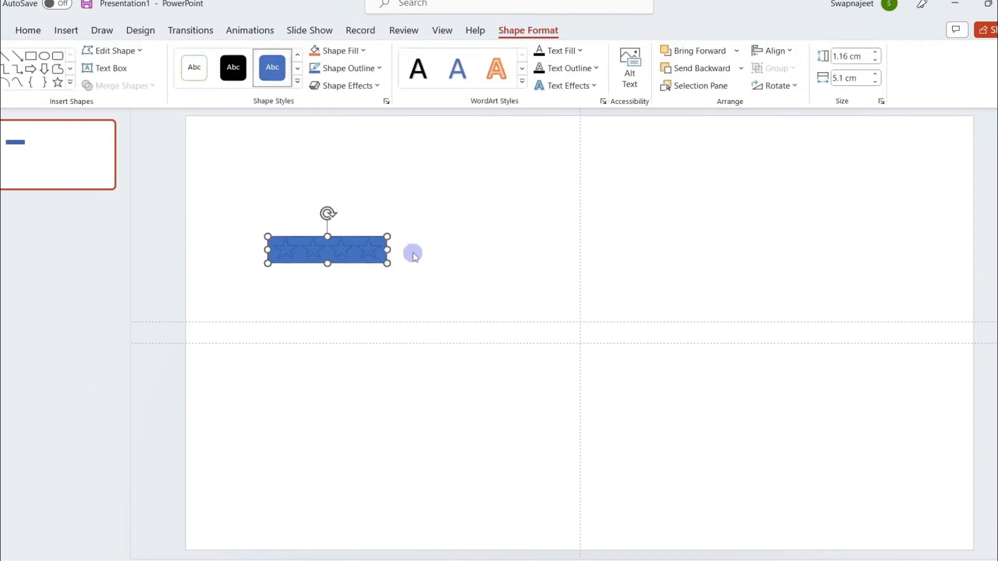
{"action": "key", "text": "ctrl+Up"}
{"action": "left_click", "coordinate": [316, 282]}
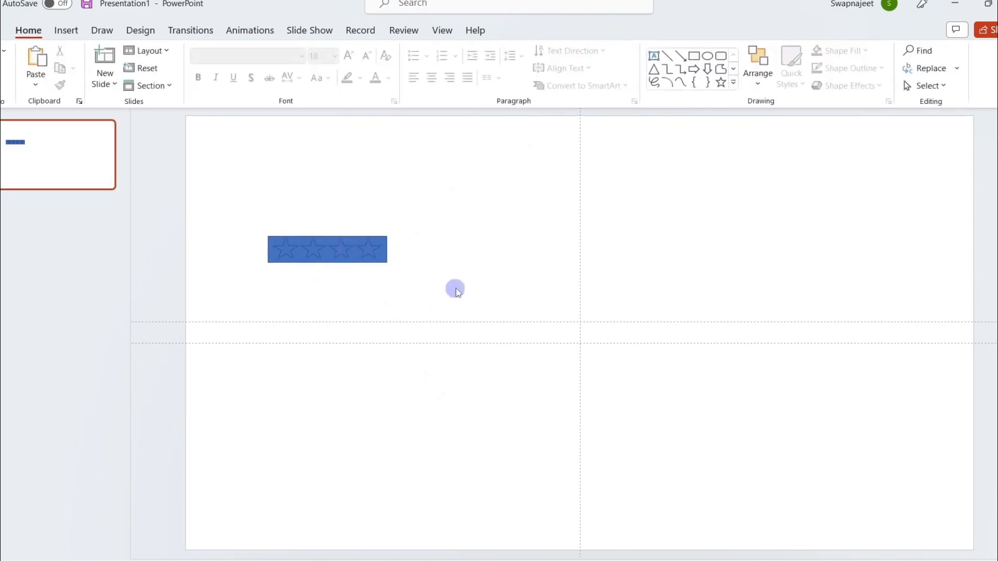
Subtract the four stars from the rectangle with Merge Shapes to leave star-shaped cutouts, selecting the rectangle first.
{"action": "left_click", "coordinate": [385, 253]}
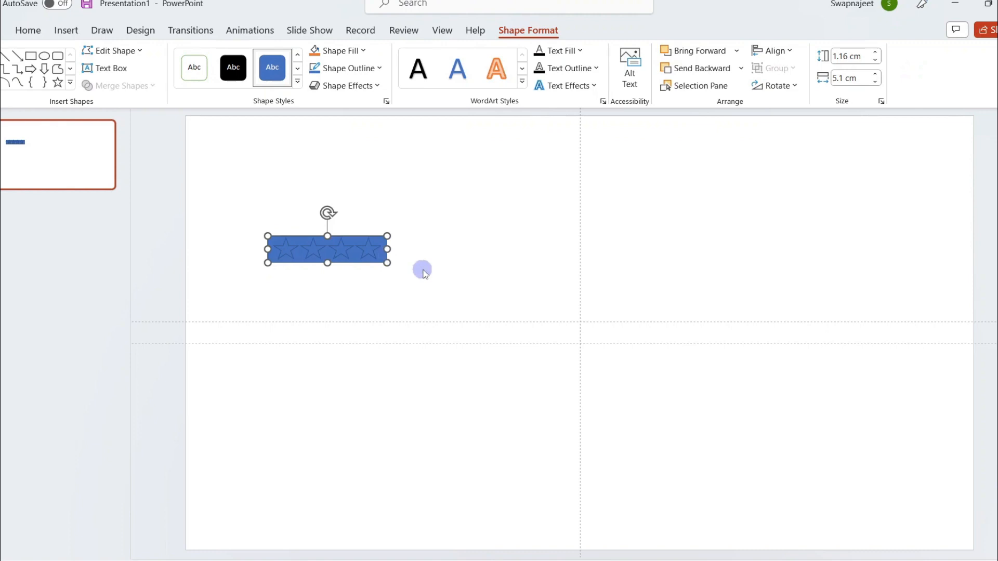
{"action": "left_click", "coordinate": [288, 252]}
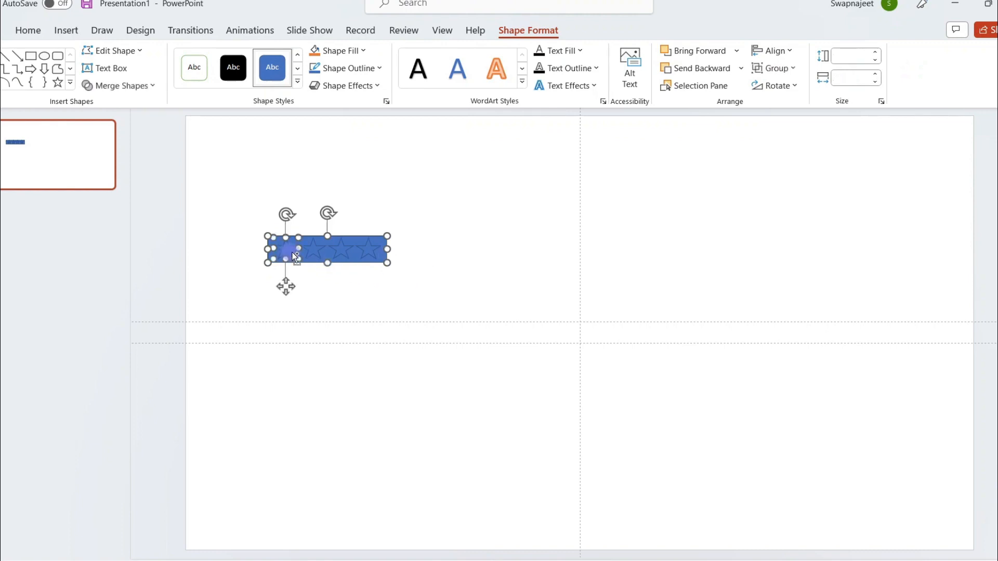
{"action": "left_click", "coordinate": [315, 252], "text": "shift"}
{"action": "left_click", "coordinate": [365, 255], "text": "shift"}
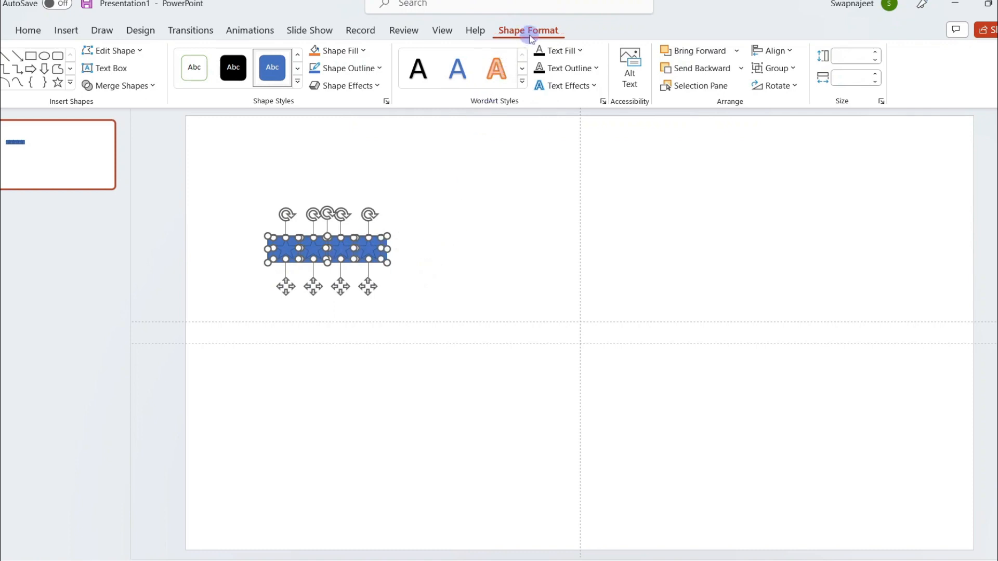
{"action": "left_click", "coordinate": [119, 85]}
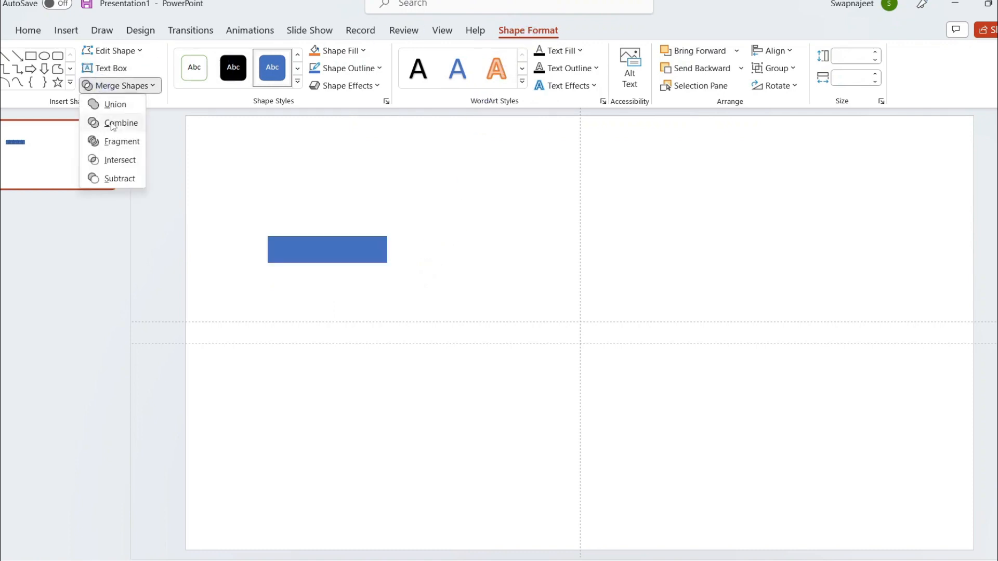
{"action": "left_click", "coordinate": [111, 179]}
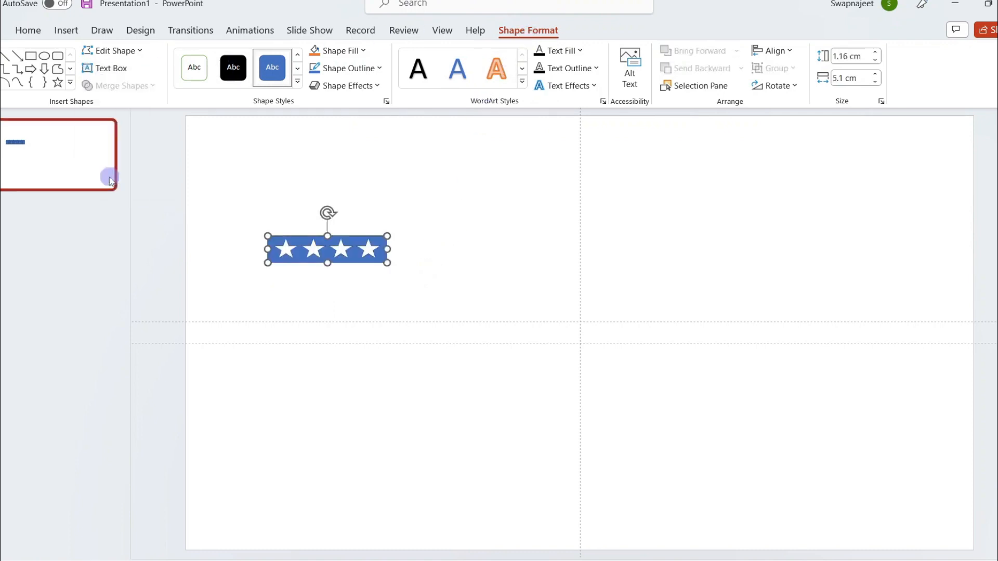
{"action": "left_click", "coordinate": [376, 183]}
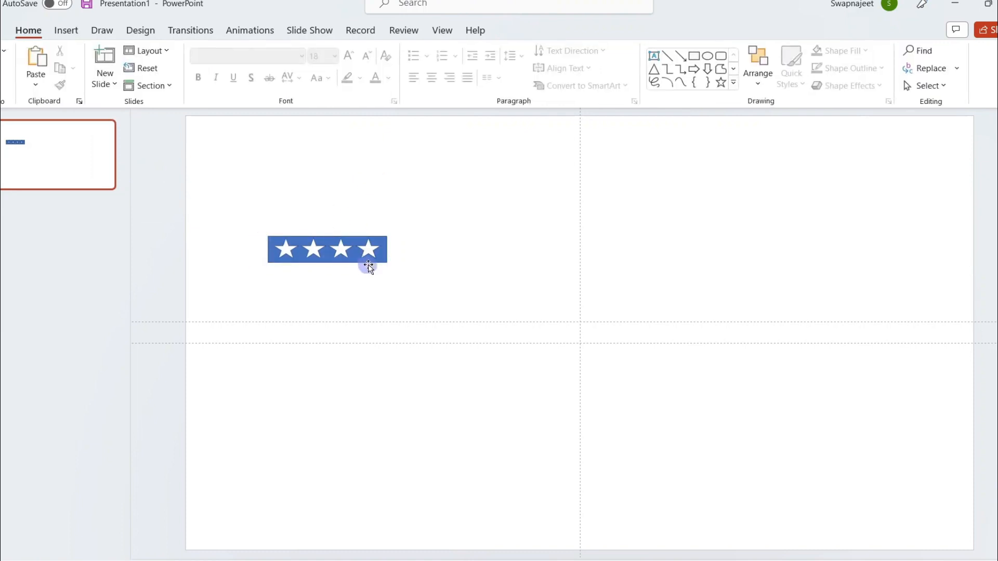
Enlarge the star cutout shape to about 1.23 cm high and 5.37 cm wide.
{"action": "left_click", "coordinate": [384, 260]}
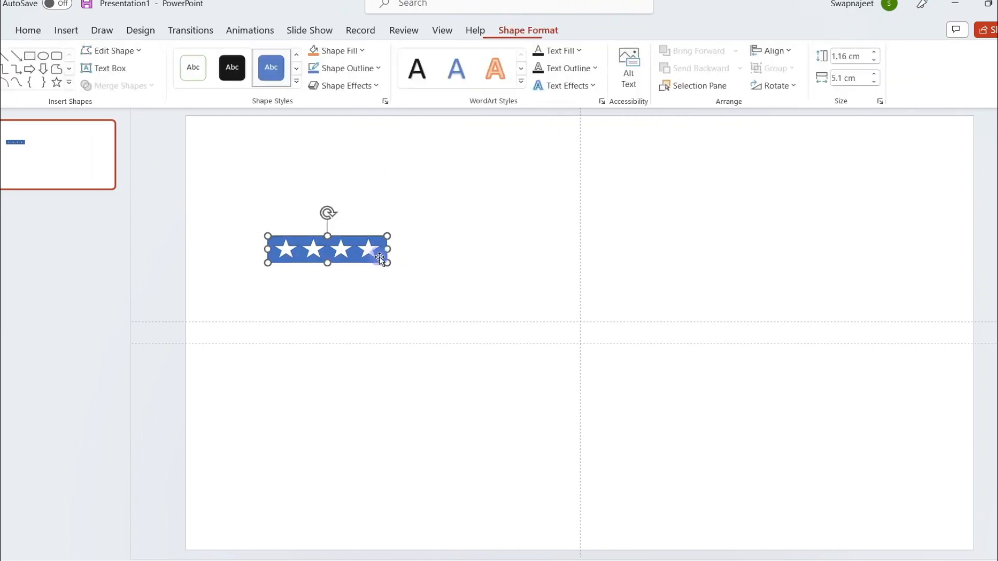
{"action": "left_click_drag", "start_coordinate": [385, 262], "coordinate": [392, 269]}
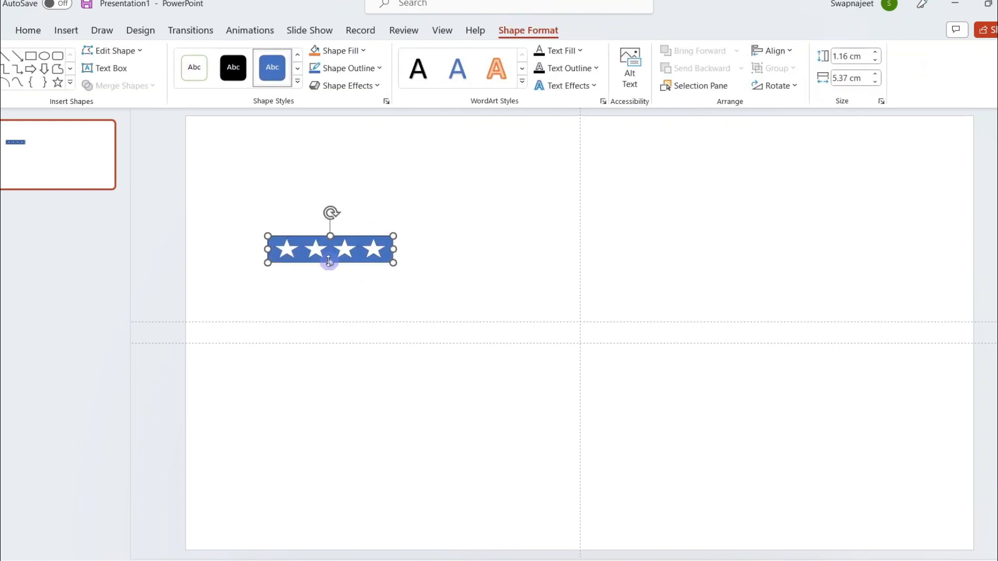
{"action": "left_click_drag", "start_coordinate": [331, 262], "coordinate": [326, 266]}
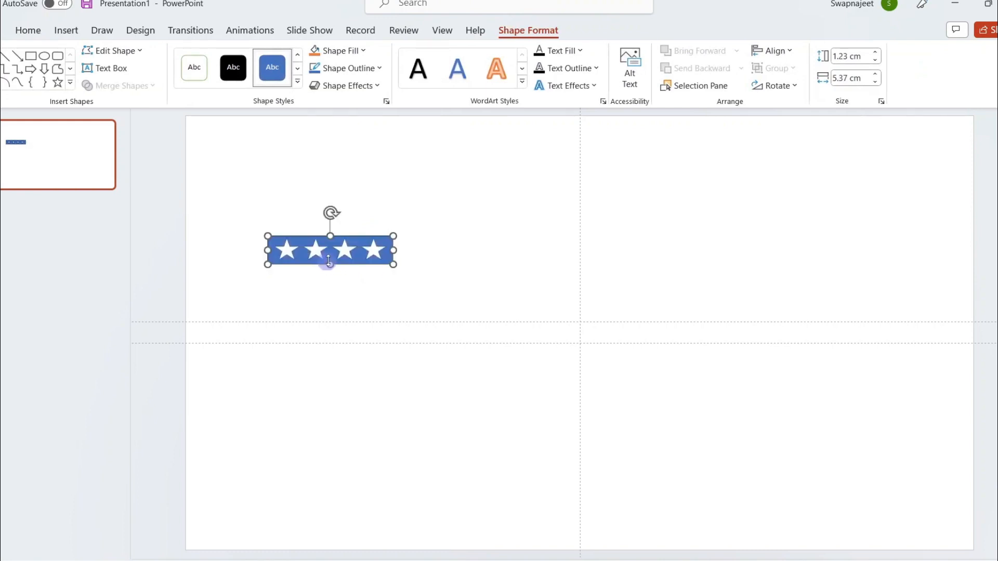
{"action": "left_click", "coordinate": [457, 212]}
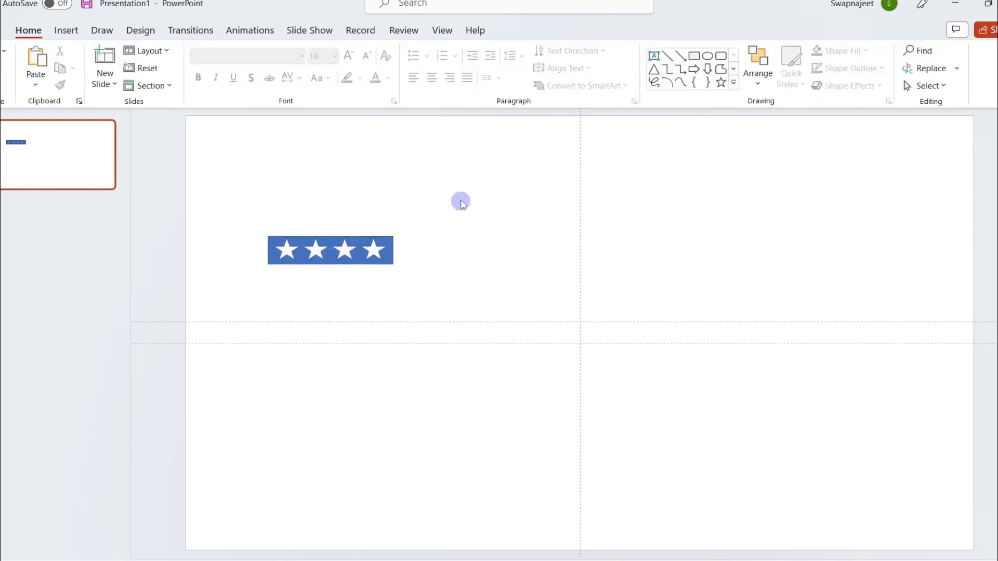
Copy the star cutout shape, switch to the HR ANALYSIS NEW.xlsx workbook in Excel and paste it on the Dashboard sheet.
{"action": "left_click", "coordinate": [354, 246]}
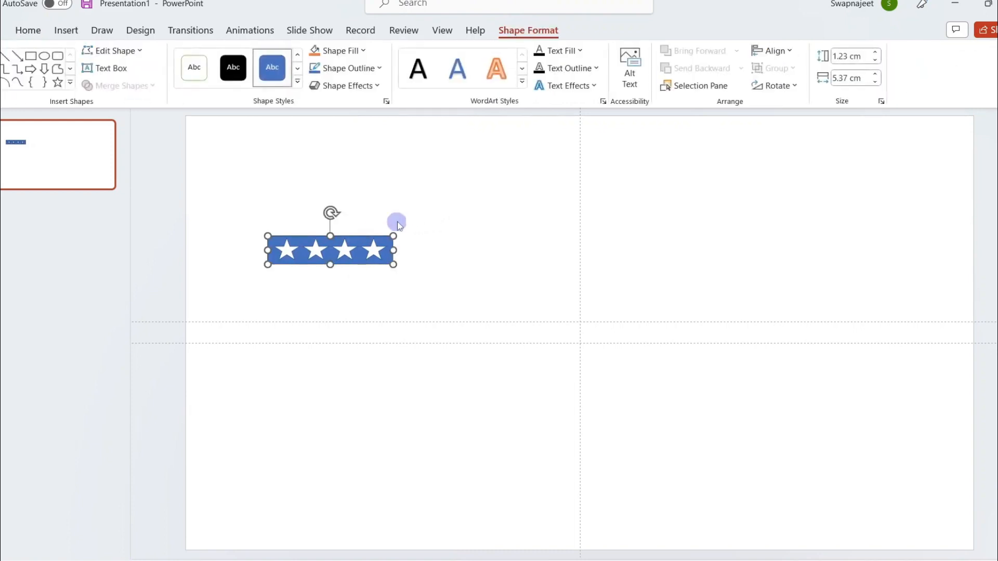
{"action": "mouse_move", "coordinate": [453, 560]}
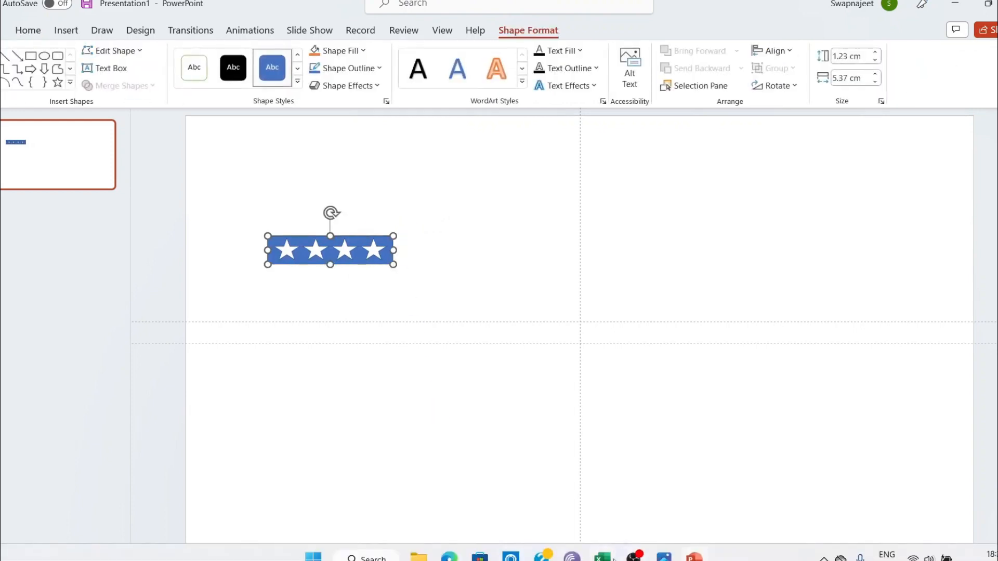
{"action": "mouse_move", "coordinate": [603, 558]}
{"action": "left_click", "coordinate": [497, 497]}
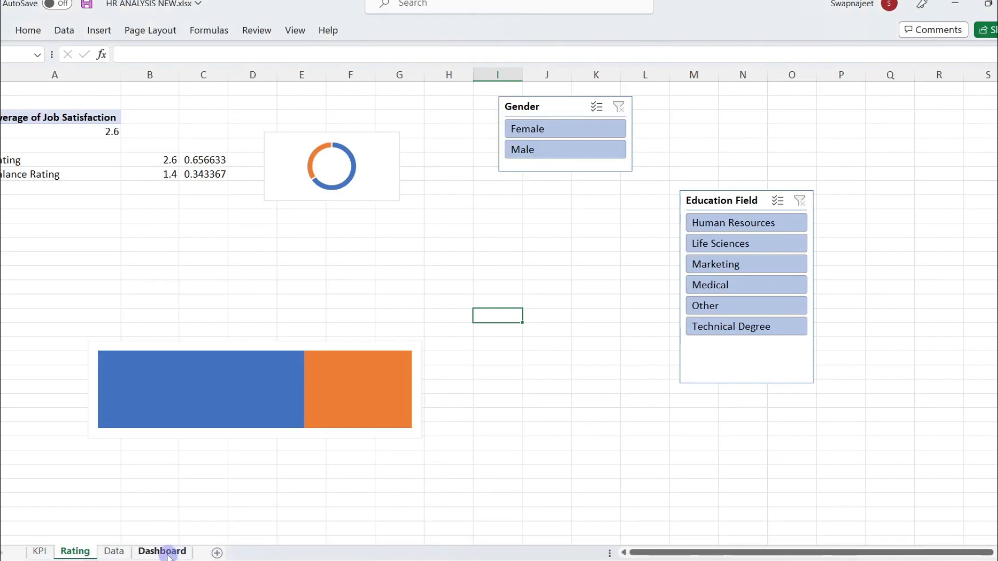
{"action": "left_click", "coordinate": [163, 552]}
{"action": "key", "text": "ctrl+v"}
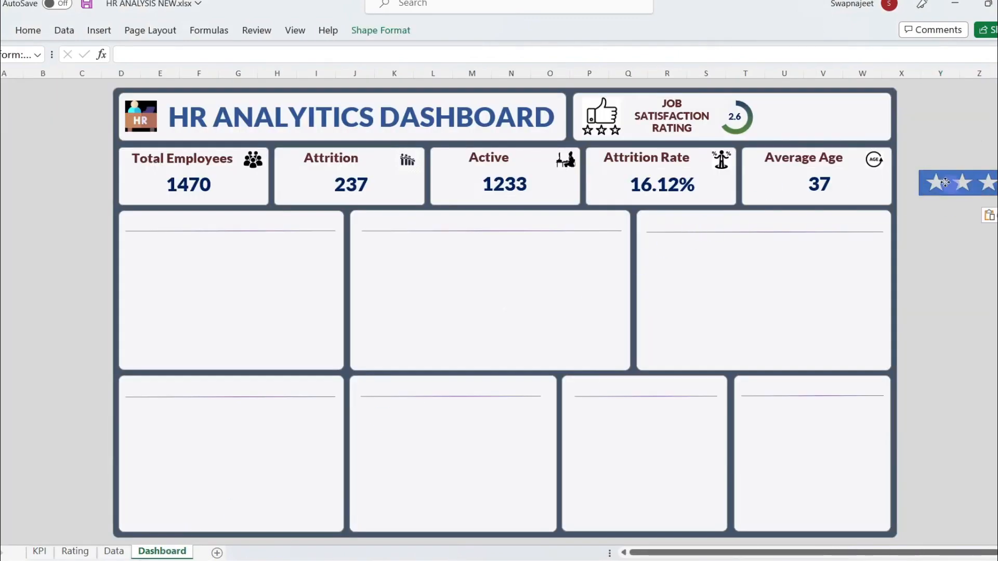
Place the star cutout shape inside the Job Satisfaction Rating card, beside the doughnut chart, and deselect it.
{"action": "left_click_drag", "start_coordinate": [945, 182], "coordinate": [822, 132]}
{"action": "left_click_drag", "start_coordinate": [882, 116], "coordinate": [885, 117]}
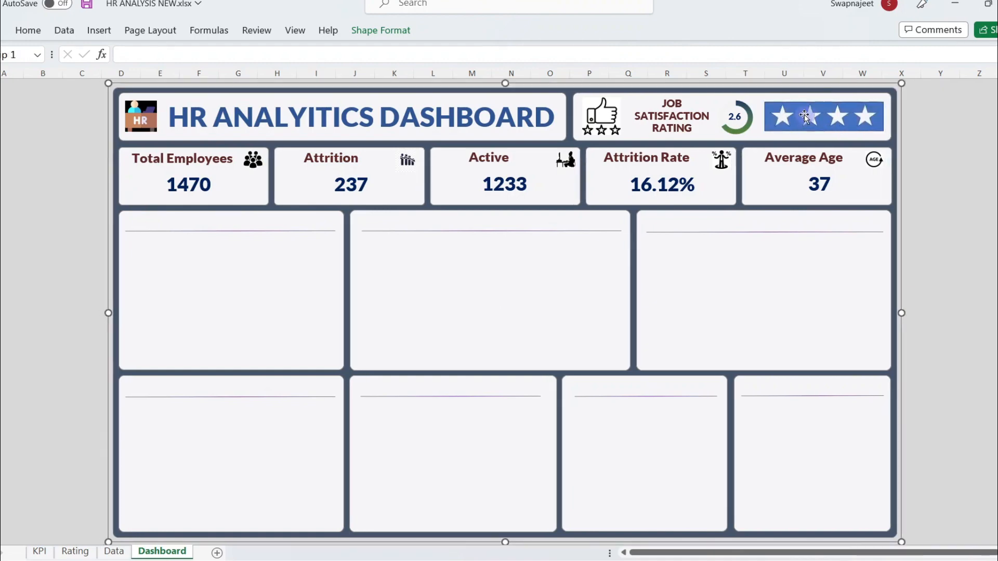
{"action": "left_click_drag", "start_coordinate": [803, 113], "coordinate": [802, 113]}
{"action": "left_click", "coordinate": [918, 129]}
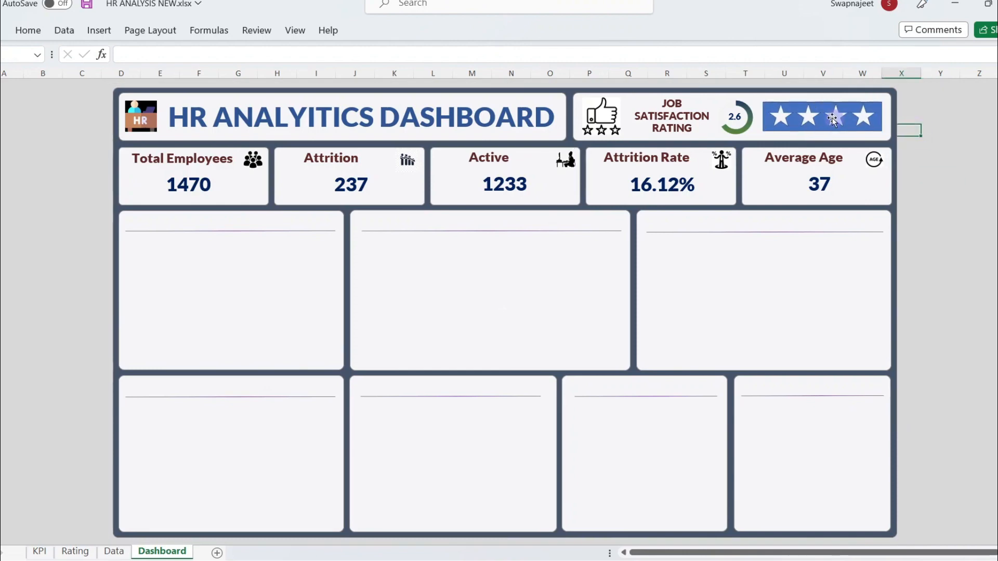
Nudge the star cutout shape down until it overlaps the Average Age card, making room for the bar chart.
{"action": "left_click", "coordinate": [836, 117]}
{"action": "key", "text": "Down"}
{"action": "key", "text": "Down"}
{"action": "key", "text": "Down"}
{"action": "key", "text": "Down"}
{"action": "key", "text": "Down"}
{"action": "key", "text": "Down"}
{"action": "key", "text": "Down"}
{"action": "key", "text": "Down"}
{"action": "key", "text": "Down"}
{"action": "key", "text": "Down"}
{"action": "key", "text": "Down"}
{"action": "key", "text": "Down"}
{"action": "key", "text": "Down"}
{"action": "key", "text": "Down"}
{"action": "key", "text": "Down"}
{"action": "key", "text": "Down"}
{"action": "key", "text": "Down"}
{"action": "key", "text": "Down"}
{"action": "key", "text": "Down"}
{"action": "key", "text": "Down"}
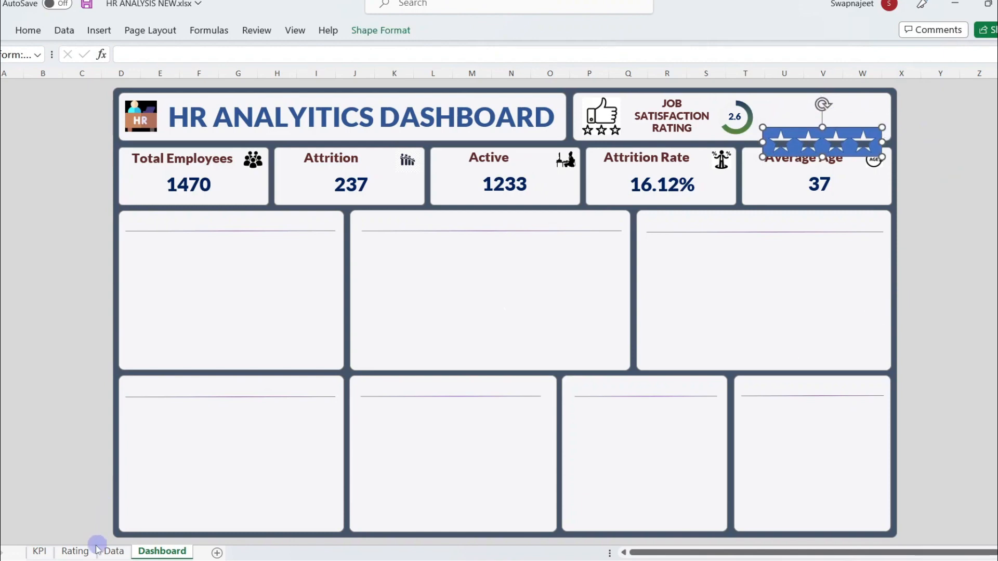
Copy the stacked bar chart from the Rating sheet and paste it on the Dashboard sheet.
{"action": "left_click", "coordinate": [42, 552]}
{"action": "left_click", "coordinate": [75, 552]}
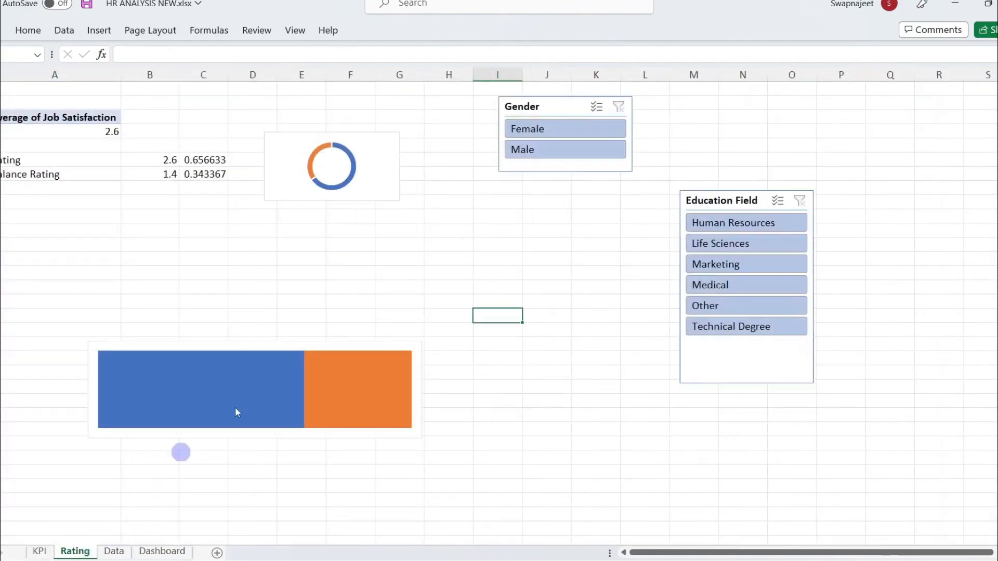
{"action": "left_click", "coordinate": [260, 369]}
{"action": "left_click", "coordinate": [162, 551]}
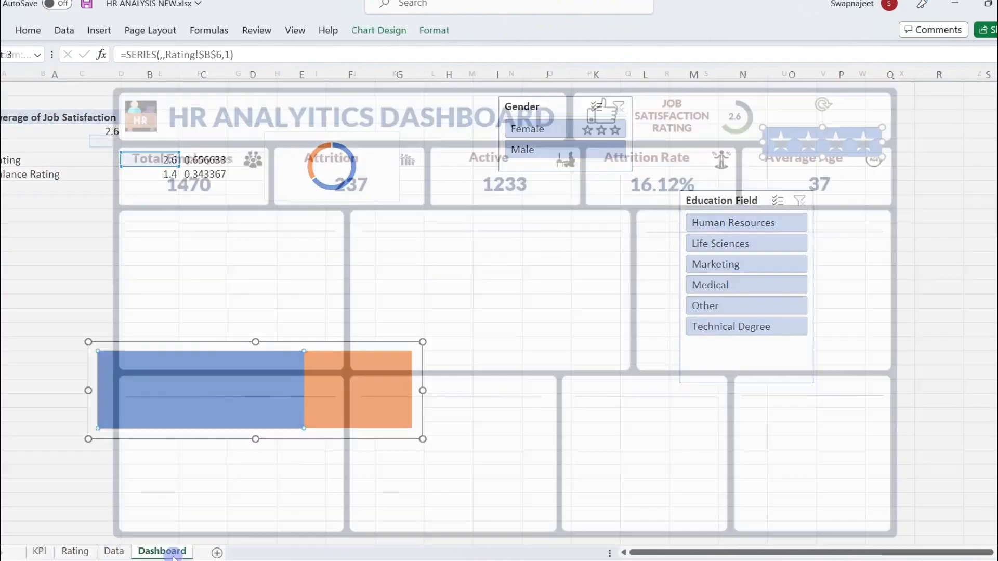
{"action": "key", "text": "ctrl+v"}
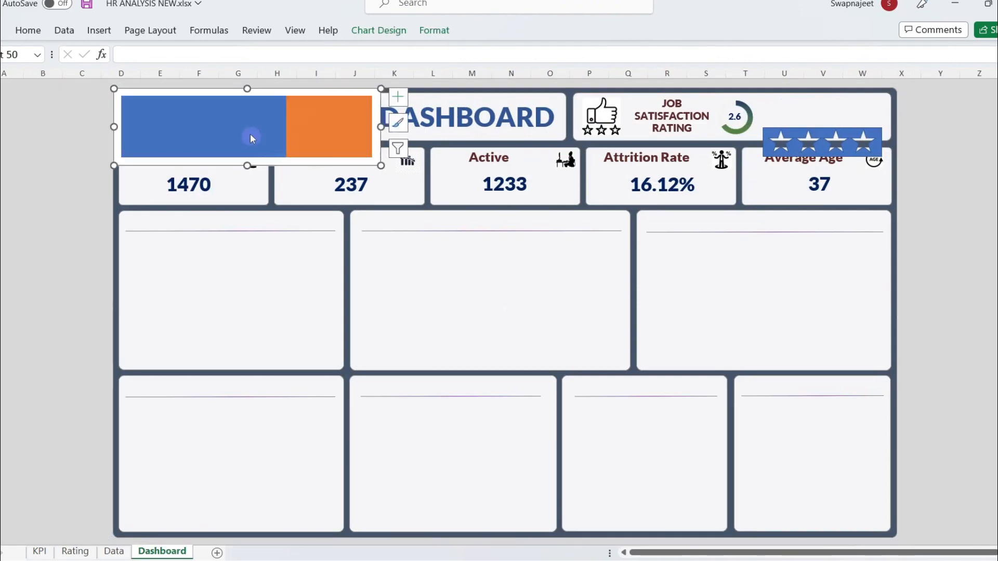
Move the pasted bar chart into the Job Satisfaction Rating card above the star shape and shrink it to about the shape's width.
{"action": "left_click_drag", "start_coordinate": [329, 89], "coordinate": [909, 95]}
{"action": "left_click_drag", "start_coordinate": [717, 97], "coordinate": [804, 126]}
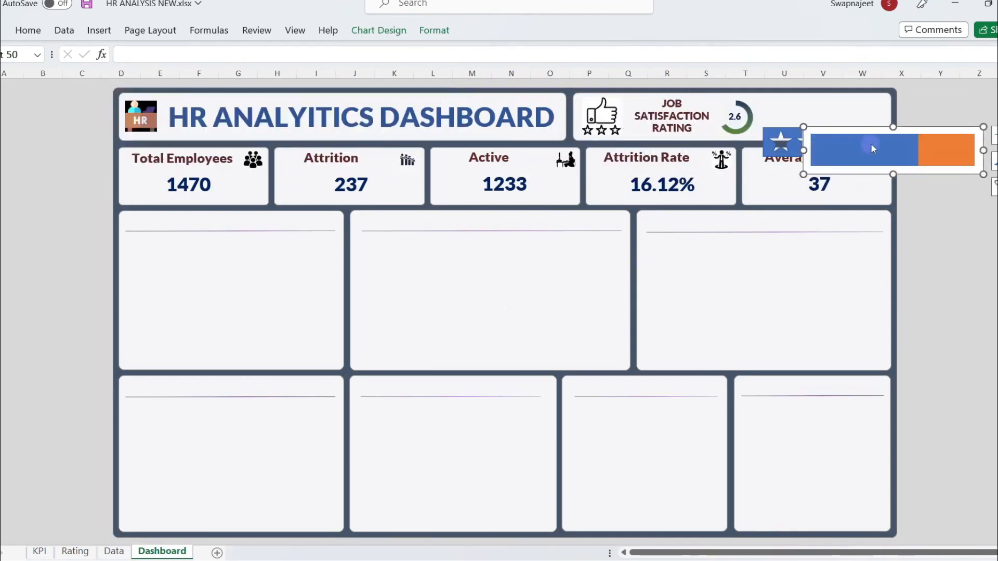
{"action": "left_click_drag", "start_coordinate": [879, 131], "coordinate": [854, 91]}
{"action": "left_click", "coordinate": [898, 108]}
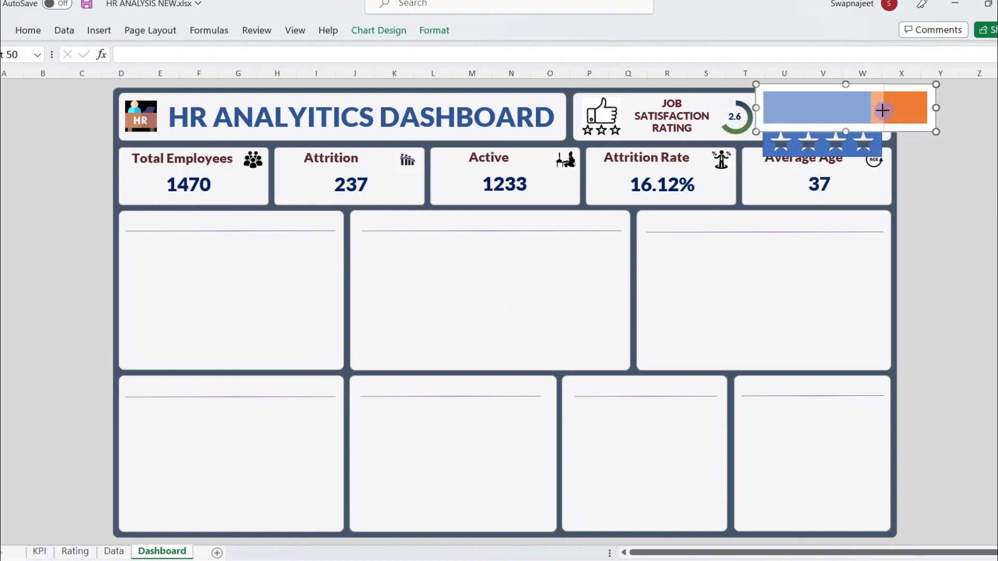
{"action": "left_click_drag", "start_coordinate": [876, 110], "coordinate": [877, 110]}
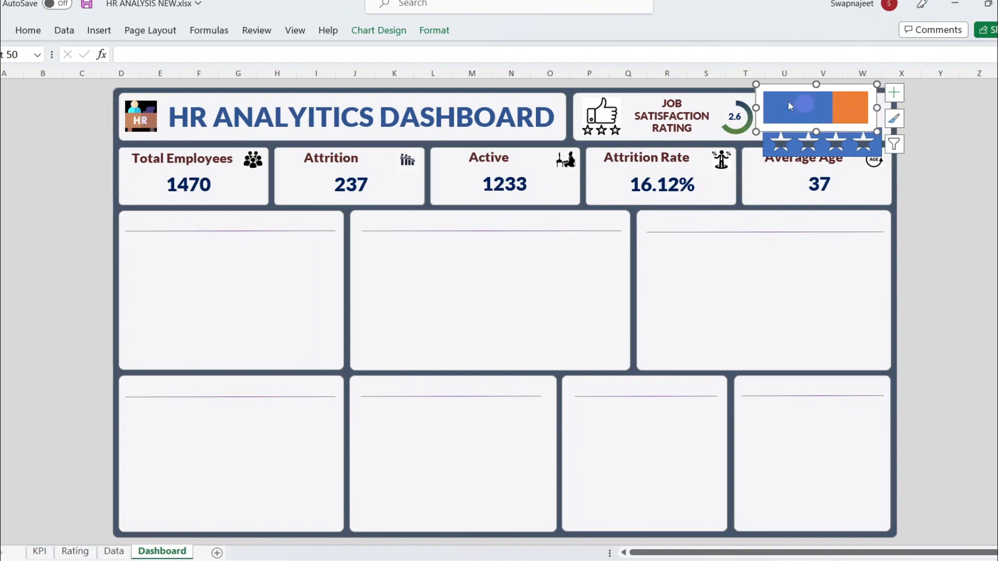
{"action": "left_click_drag", "start_coordinate": [756, 105], "coordinate": [764, 104]}
{"action": "left_click_drag", "start_coordinate": [820, 85], "coordinate": [821, 97]}
Set the bar chart's chart area to no fill and no border line.
{"action": "right_click", "coordinate": [810, 100]}
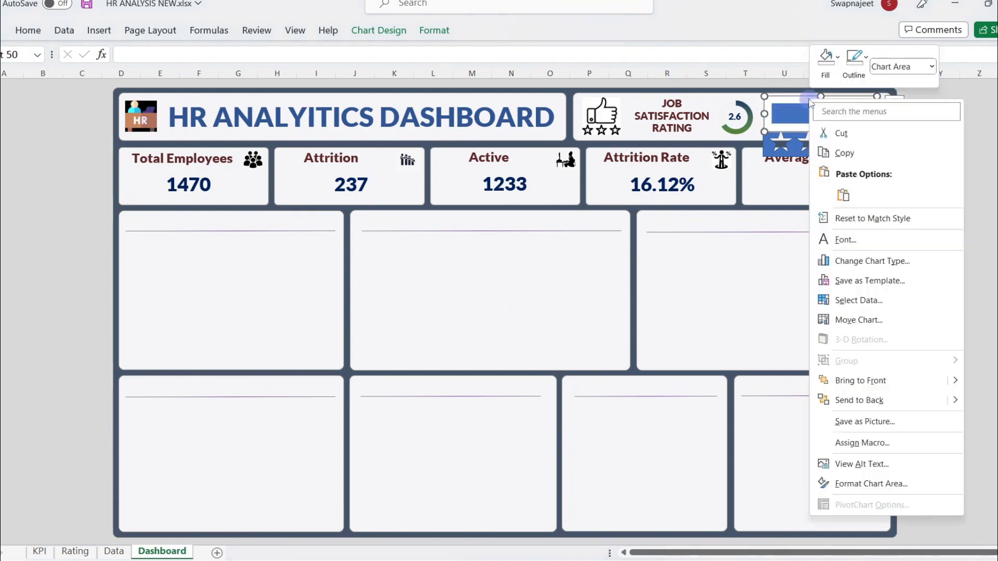
{"action": "left_click", "coordinate": [883, 484]}
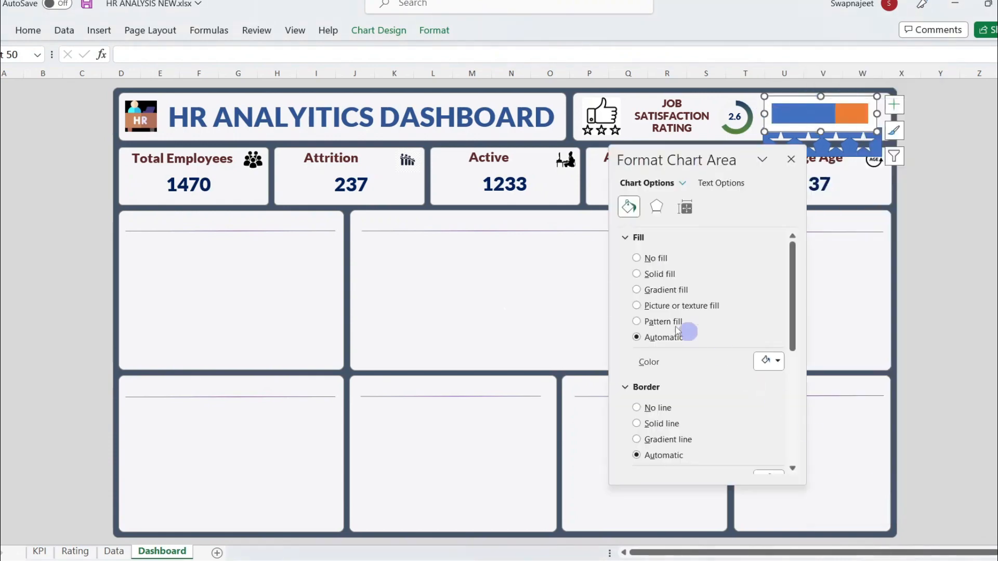
{"action": "left_click", "coordinate": [647, 259]}
{"action": "left_click", "coordinate": [659, 381]}
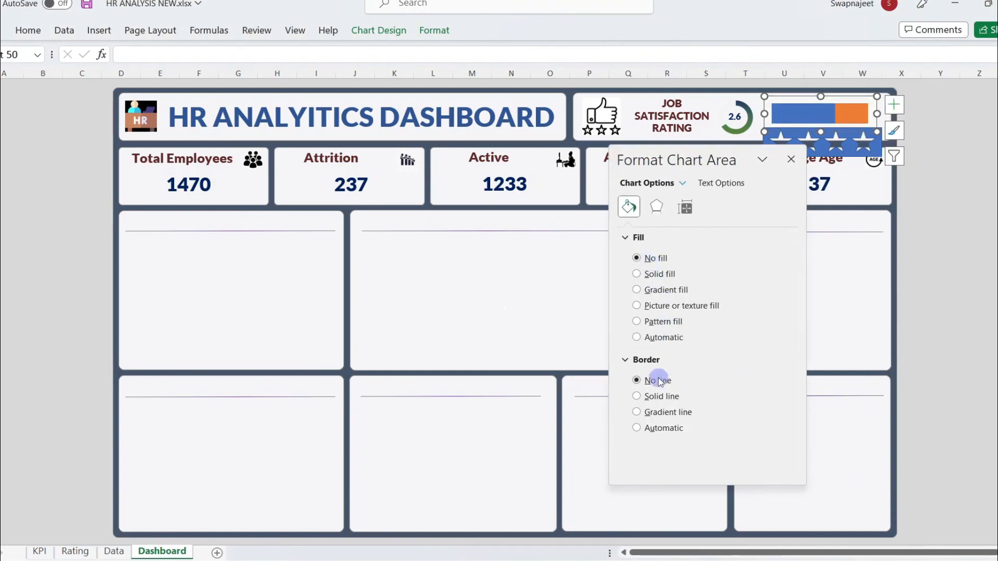
Fill the bar chart's first series, the rating value, with the darkest orange theme shade.
{"action": "left_click", "coordinate": [815, 117]}
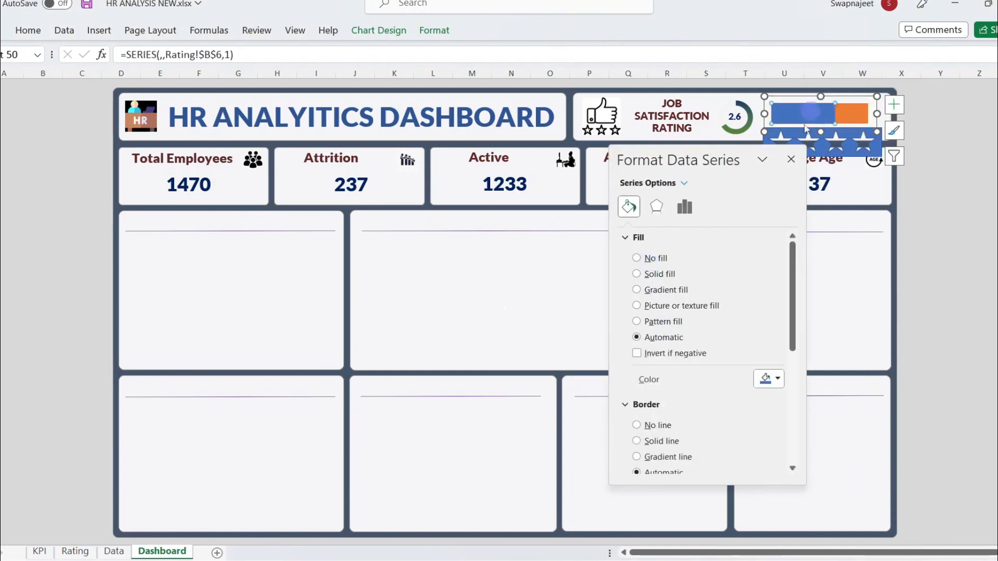
{"action": "left_click", "coordinate": [773, 383]}
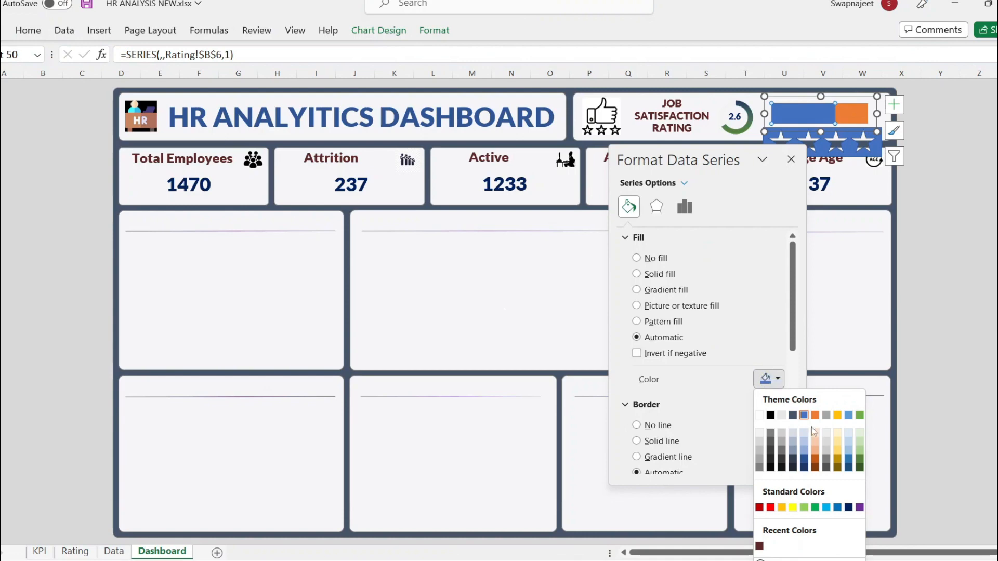
{"action": "left_click", "coordinate": [816, 467]}
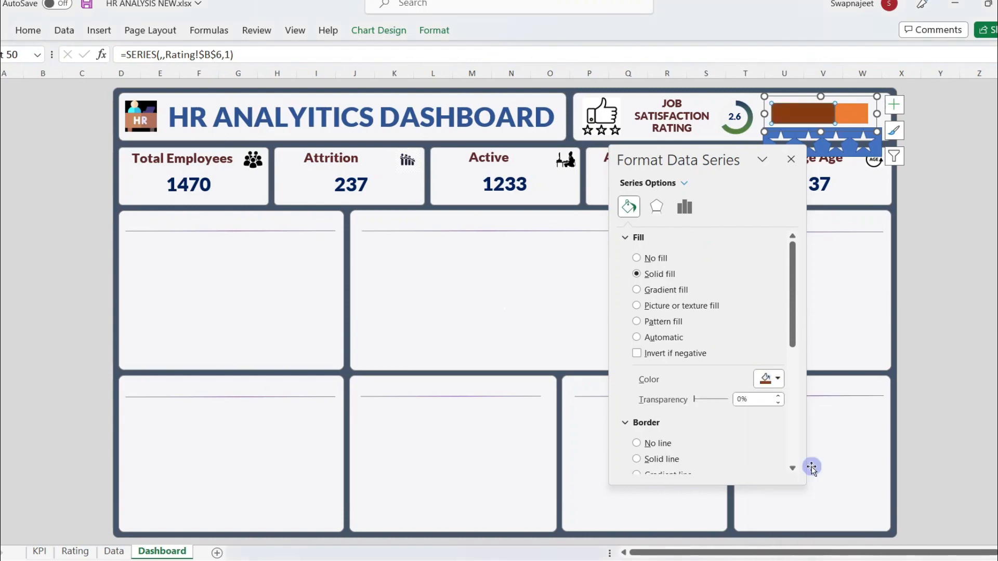
Fill the bar chart's second series, the balance rating, with white and deselect the chart.
{"action": "left_click", "coordinate": [852, 113]}
{"action": "left_click", "coordinate": [773, 383]}
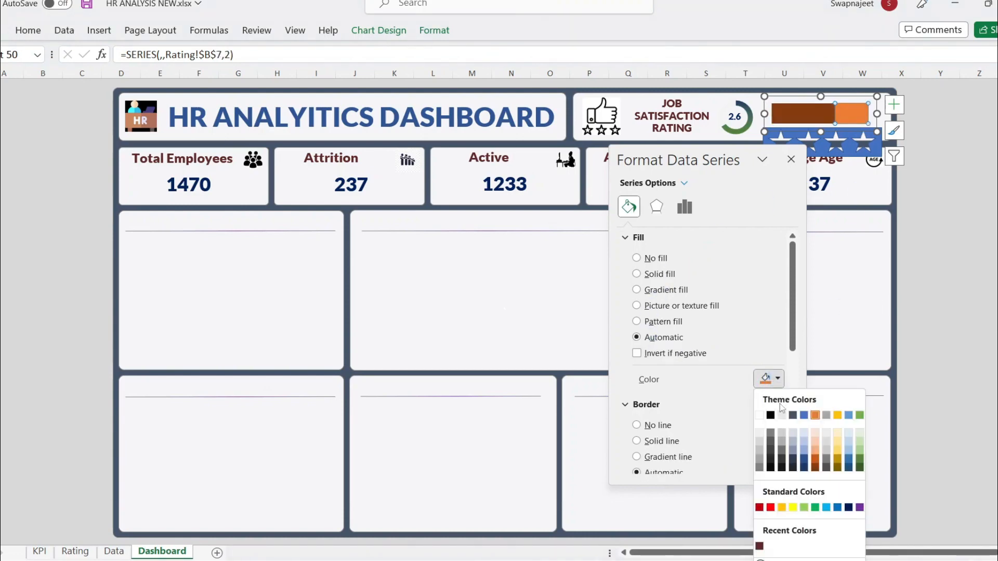
{"action": "left_click", "coordinate": [758, 414]}
{"action": "left_click", "coordinate": [977, 233]}
Close the formatting pane and nudge the star cutout shape up so it lines up with the bar chart in the rating card.
{"action": "left_click", "coordinate": [898, 156]}
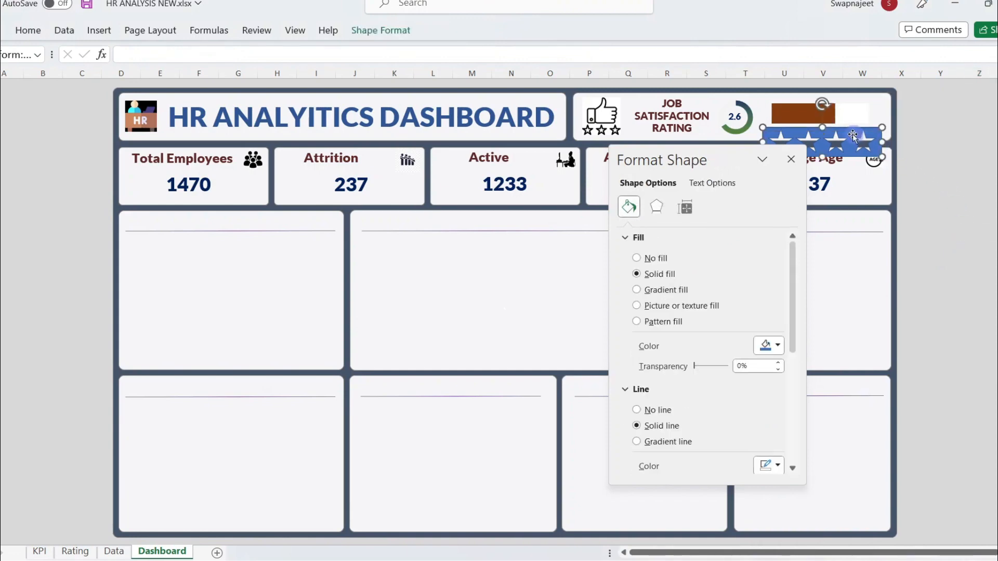
{"action": "left_click", "coordinate": [792, 160]}
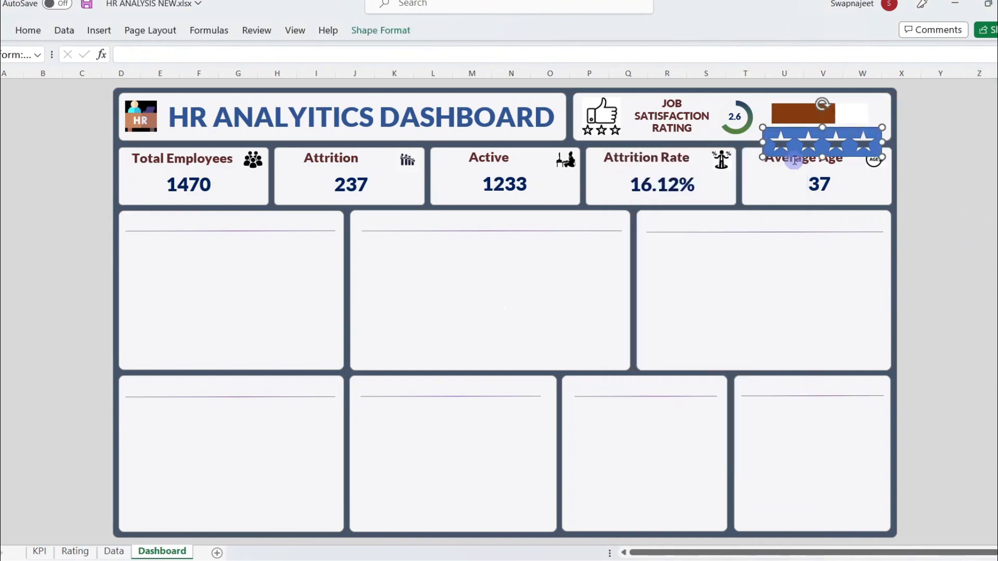
{"action": "key", "text": "Up"}
{"action": "key", "text": "Up"}
{"action": "key", "text": "Up"}
{"action": "key", "text": "Up"}
{"action": "key", "text": "Up"}
{"action": "key", "text": "Up"}
{"action": "key", "text": "Up"}
{"action": "key", "text": "Up"}
{"action": "key", "text": "Up"}
{"action": "key", "text": "Up"}
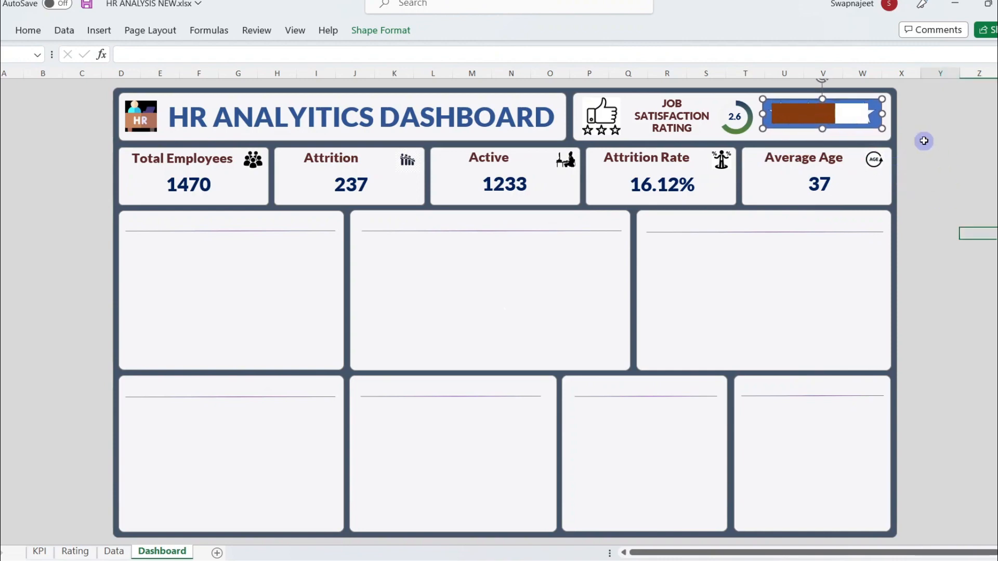
Try to bring the rating bar chart to the front of the star cutout.
{"action": "left_click", "coordinate": [876, 115]}
{"action": "right_click", "coordinate": [878, 128]}
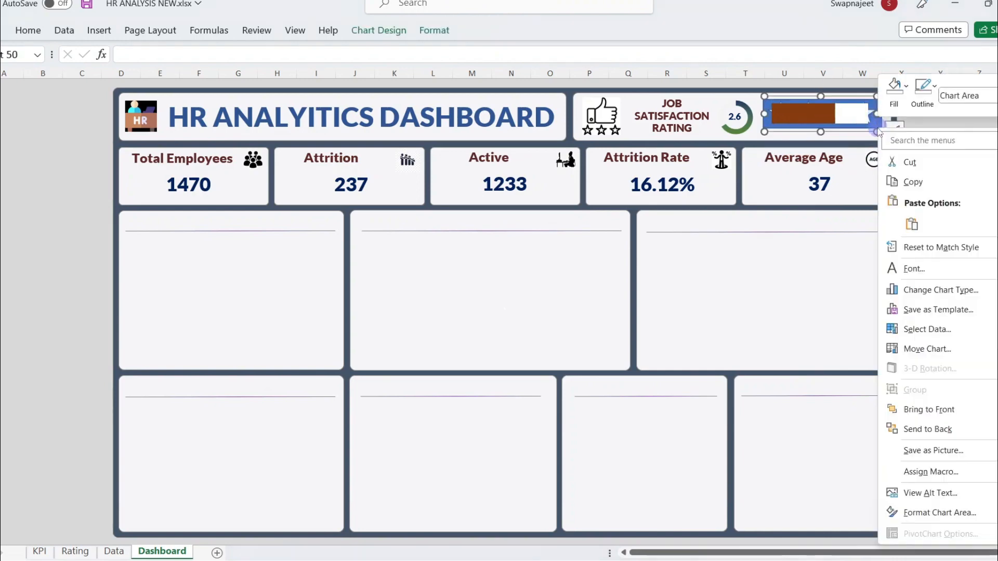
{"action": "left_click", "coordinate": [942, 406]}
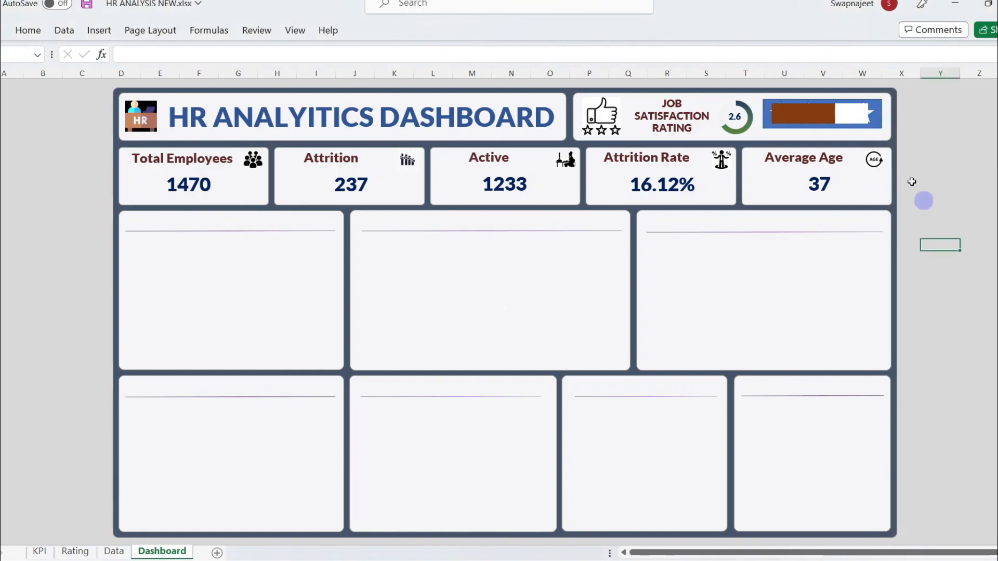
{"action": "left_click", "coordinate": [822, 117]}
{"action": "right_click", "coordinate": [822, 117]}
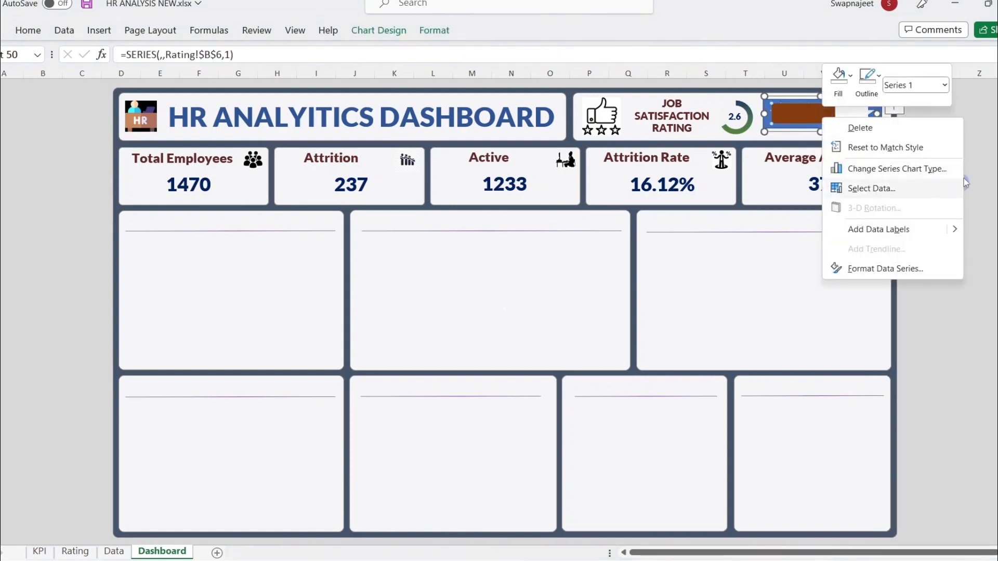
{"action": "left_click", "coordinate": [858, 115]}
{"action": "left_click", "coordinate": [907, 130]}
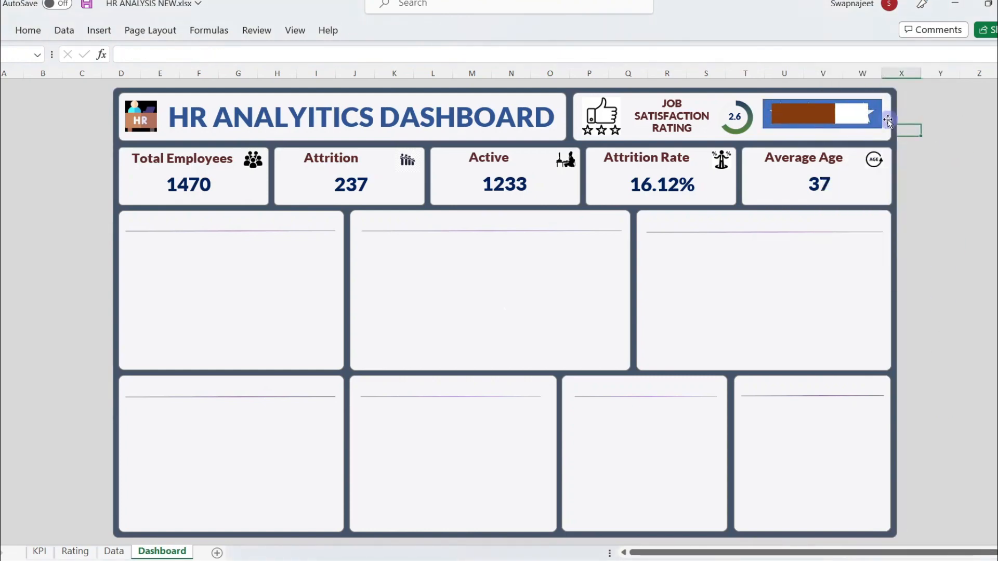
Move the star cutout down off the bar, try sending the bar chart to the back, and undo that.
{"action": "mouse_move", "coordinate": [878, 121]}
{"action": "left_mouse_down"}
{"action": "mouse_move", "coordinate": [880, 159]}
{"action": "mouse_move", "coordinate": [874, 124]}
{"action": "left_mouse_up"}
{"action": "left_click", "coordinate": [860, 108]}
{"action": "left_click", "coordinate": [861, 107]}
{"action": "right_click", "coordinate": [863, 106]}
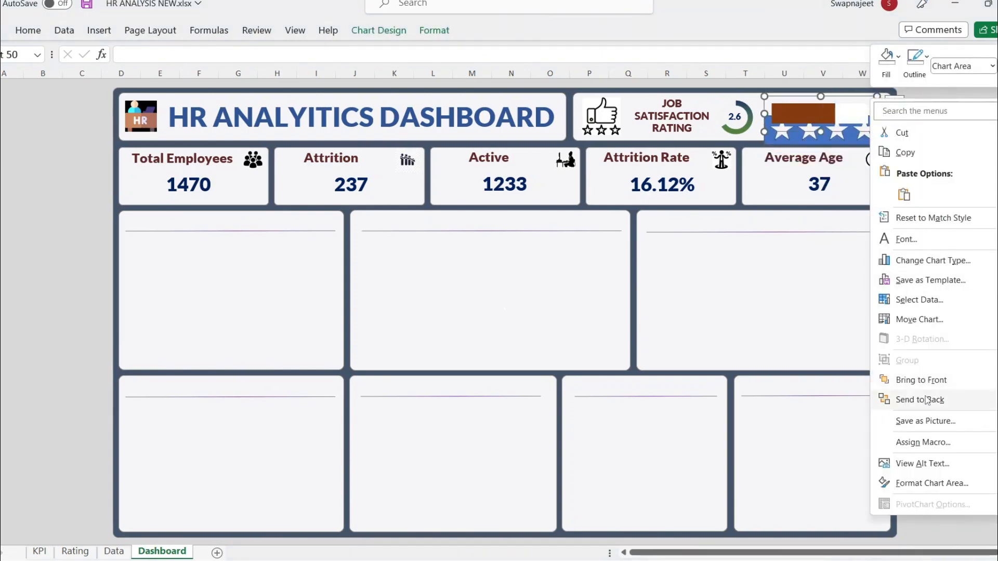
{"action": "left_click", "coordinate": [923, 399]}
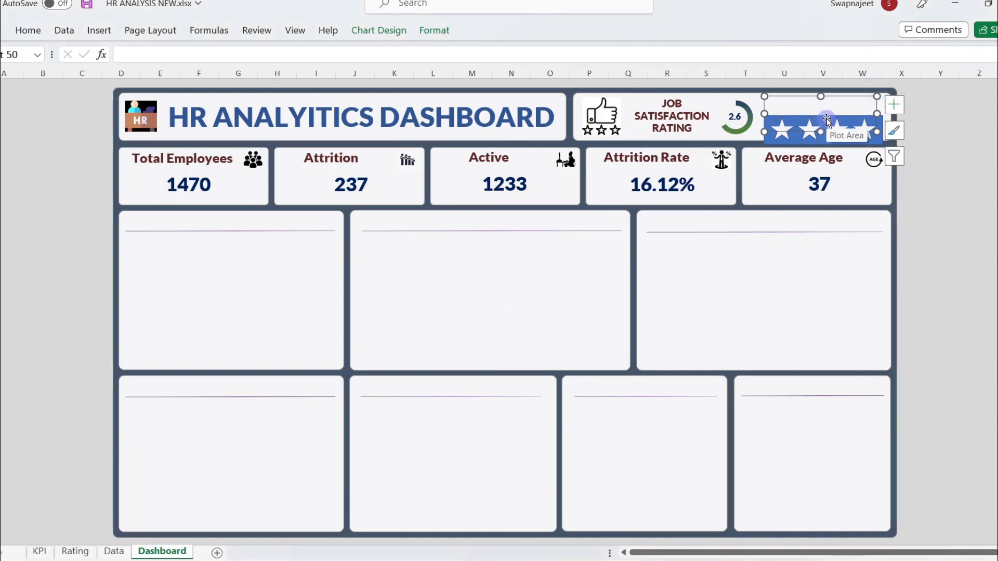
{"action": "key", "text": "ctrl+z"}
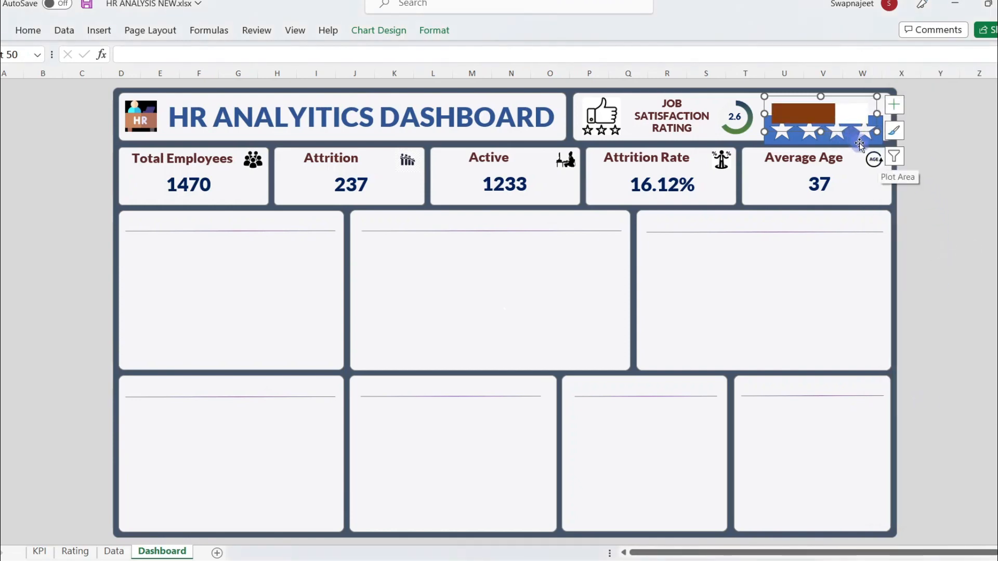
Delete the star cutout from the dashboard, and copy the four-star cutout in PowerPoint before switching back to Excel.
{"action": "left_click", "coordinate": [859, 144]}
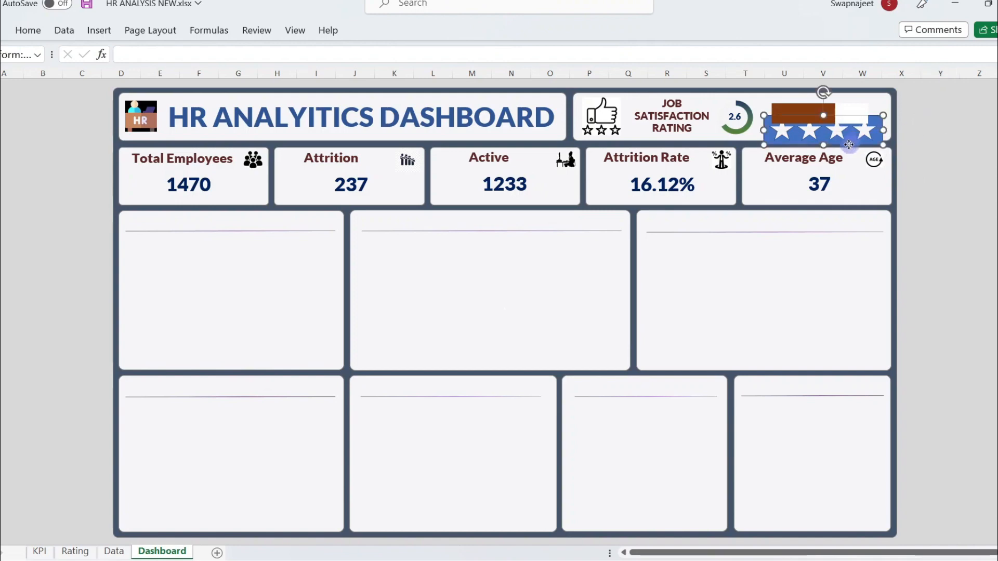
{"action": "key", "text": "Delete"}
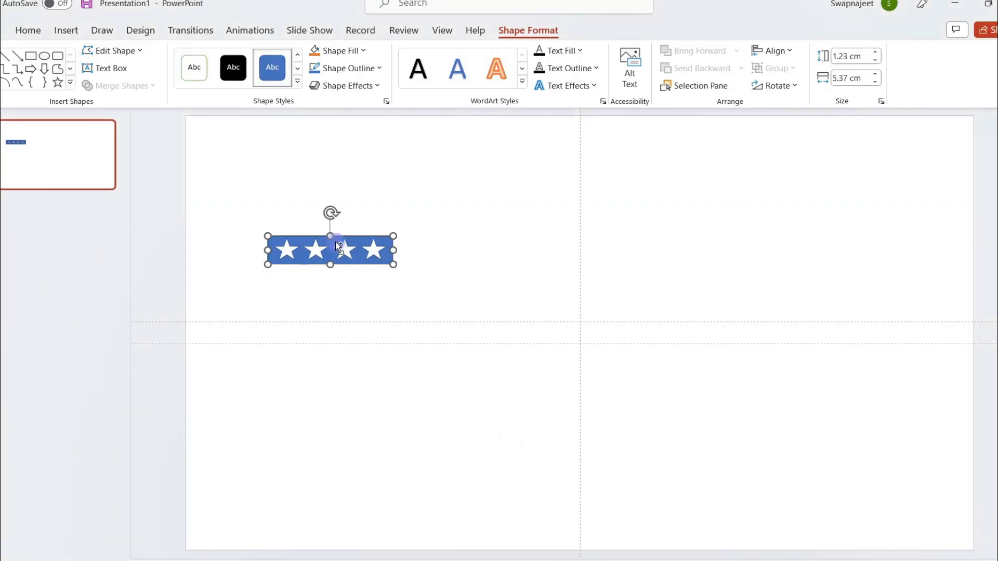
{"action": "mouse_move", "coordinate": [602, 556]}
{"action": "left_click", "coordinate": [447, 486]}
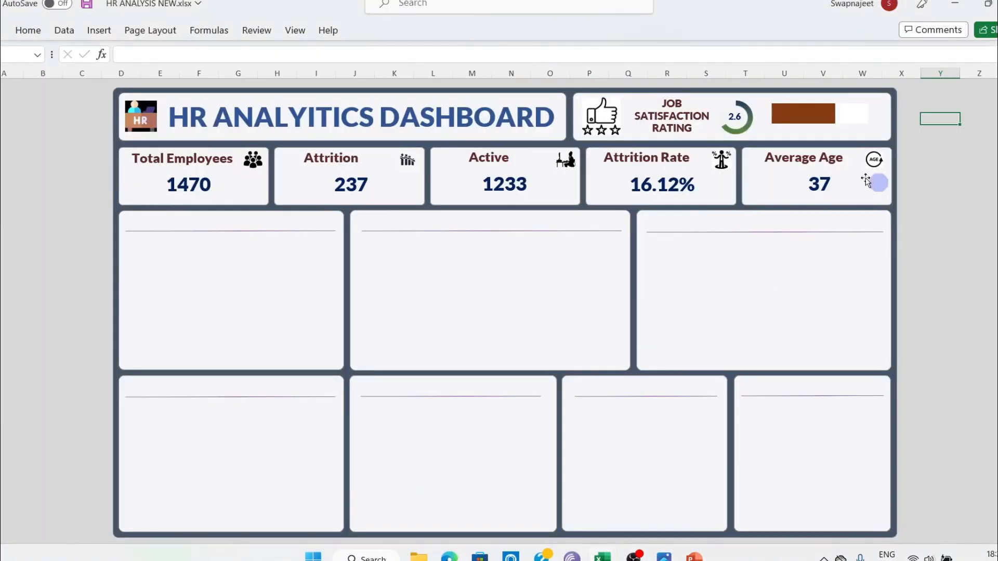
Try pasting the star cutout onto the bar chart's rating series, and undo the paste.
{"action": "left_click", "coordinate": [803, 113]}
{"action": "key", "text": "ctrl+v"}
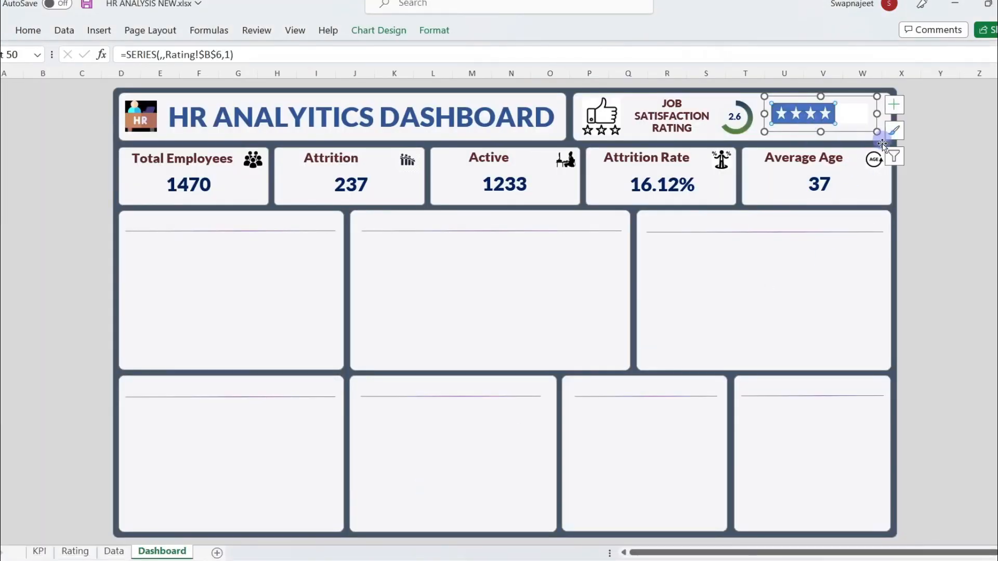
{"action": "left_click", "coordinate": [926, 165]}
{"action": "left_click", "coordinate": [802, 126]}
{"action": "key", "text": "ctrl+z"}
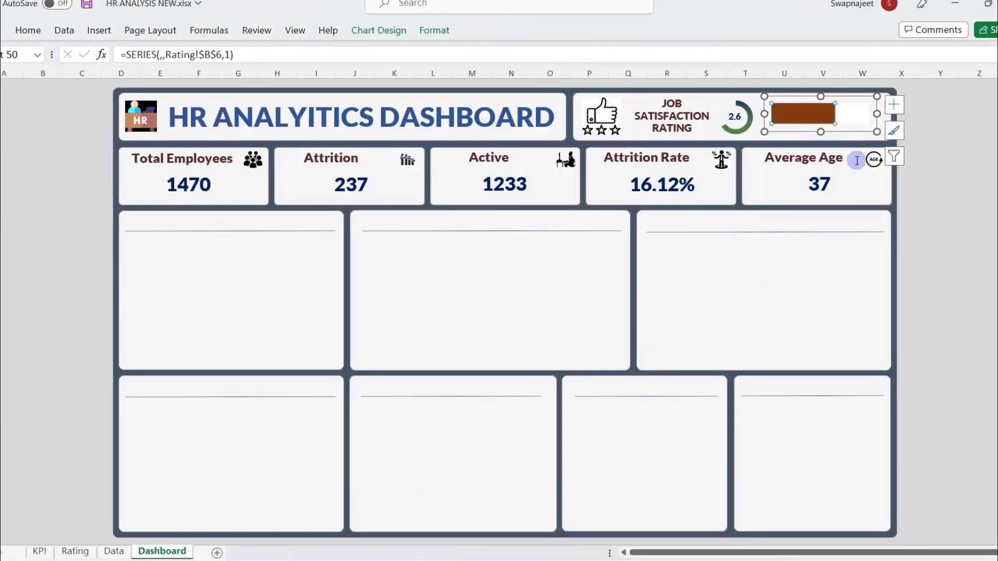
Paste the four-star cutout onto the dashboard as a separate shape and fit it over the bar in the rating card.
{"action": "left_click", "coordinate": [863, 136]}
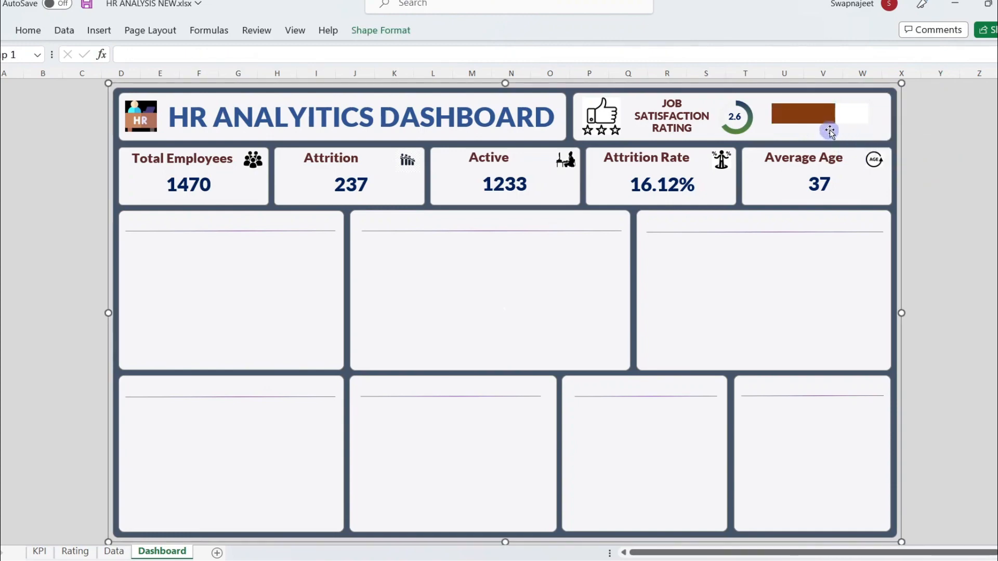
{"action": "key", "text": "ctrl+v"}
{"action": "left_click_drag", "start_coordinate": [156, 99], "coordinate": [824, 96]}
{"action": "left_click_drag", "start_coordinate": [881, 116], "coordinate": [887, 116]}
{"action": "left_click_drag", "start_coordinate": [824, 99], "coordinate": [825, 102]}
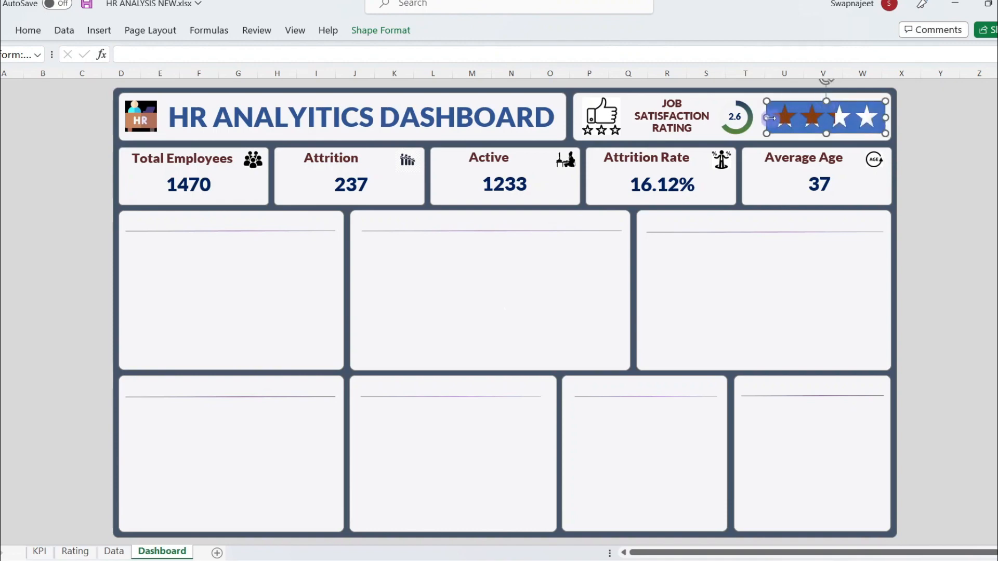
{"action": "left_click_drag", "start_coordinate": [767, 117], "coordinate": [766, 118]}
{"action": "left_click", "coordinate": [938, 139]}
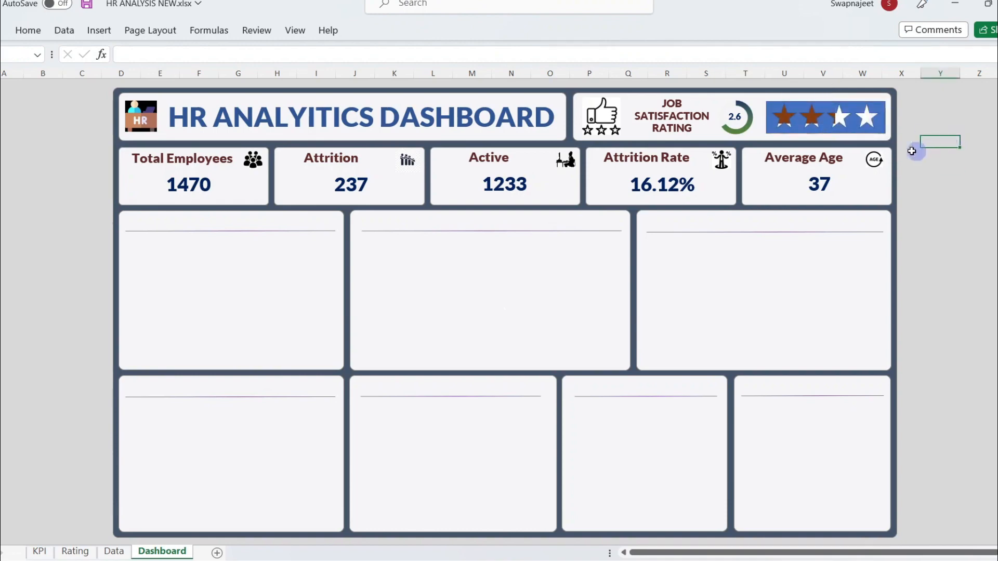
Move the star cutout down off the bar chart and make the bar chart slightly taller inside the rating card.
{"action": "left_click", "coordinate": [832, 133]}
{"action": "left_click_drag", "start_coordinate": [831, 130], "coordinate": [832, 165]}
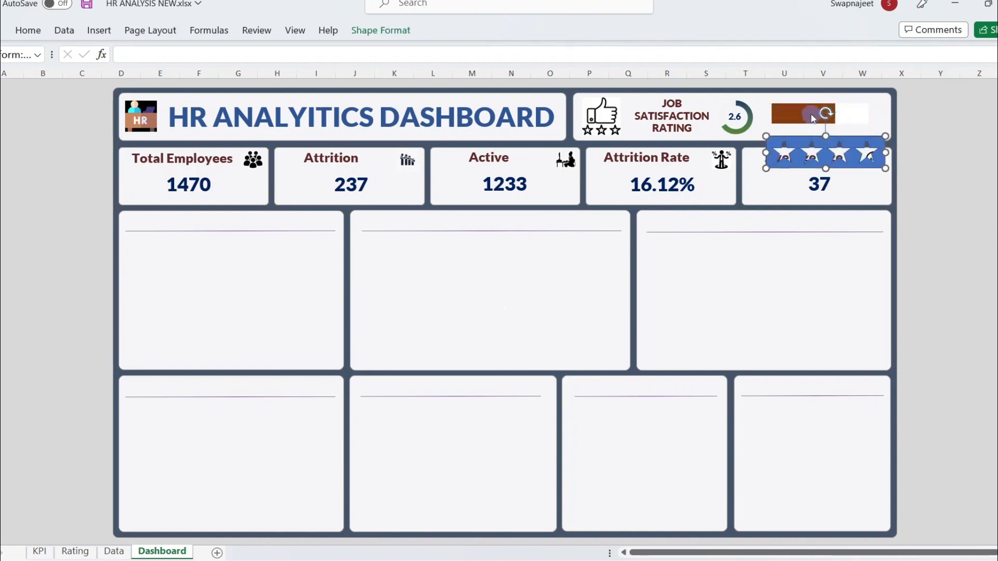
{"action": "left_click", "coordinate": [826, 97]}
{"action": "left_click", "coordinate": [827, 125]}
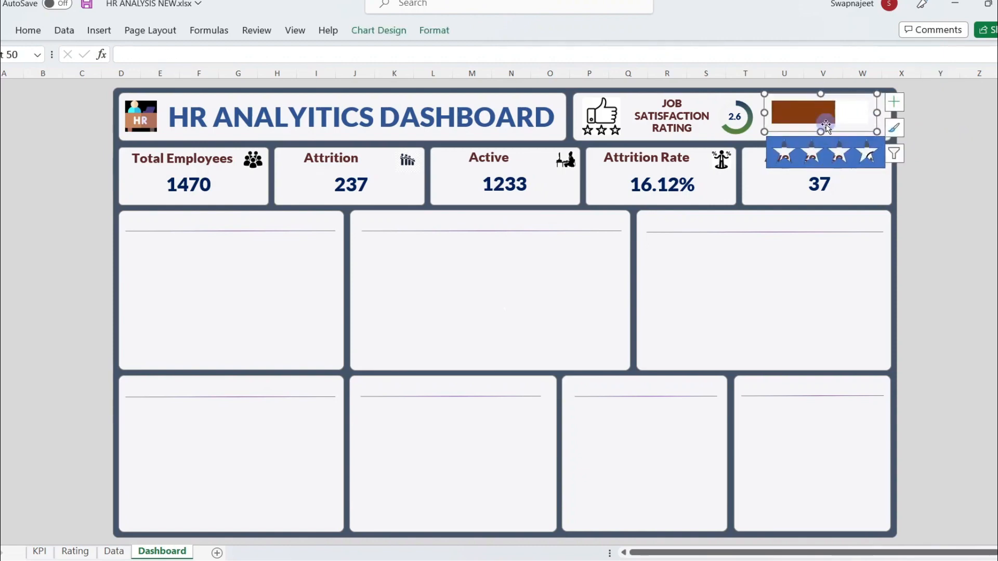
{"action": "left_click_drag", "start_coordinate": [821, 131], "coordinate": [827, 136]}
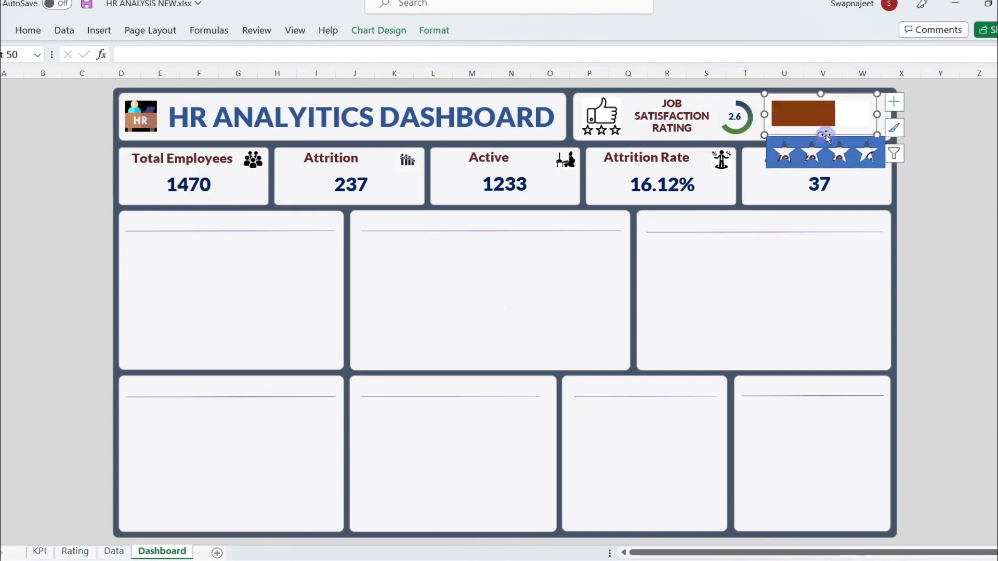
Fit the star cutout back over the bar chart, nudging it up and left and adjusting its height and width.
{"action": "left_click", "coordinate": [833, 162]}
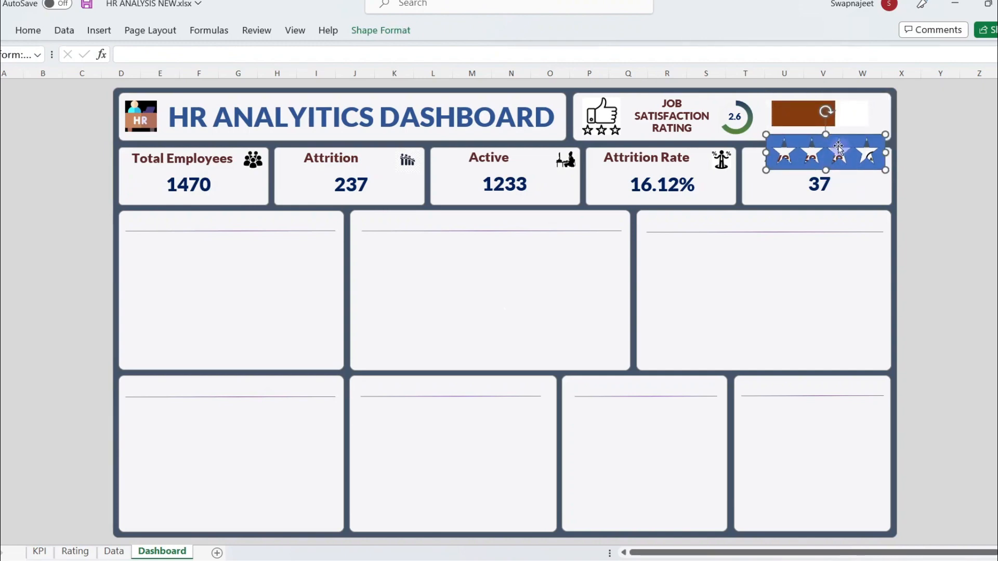
{"action": "left_click_drag", "start_coordinate": [829, 136], "coordinate": [829, 137]}
{"action": "key", "text": "Up"}
{"action": "key", "text": "Up"}
{"action": "key", "text": "Up"}
{"action": "key", "text": "Up"}
{"action": "key", "text": "Up"}
{"action": "key", "text": "Up"}
{"action": "key", "text": "Up"}
{"action": "key", "text": "Up"}
{"action": "key", "text": "Up"}
{"action": "key", "text": "Up"}
{"action": "key", "text": "Up"}
{"action": "key", "text": "Up"}
{"action": "key", "text": "Up"}
{"action": "key", "text": "Up"}
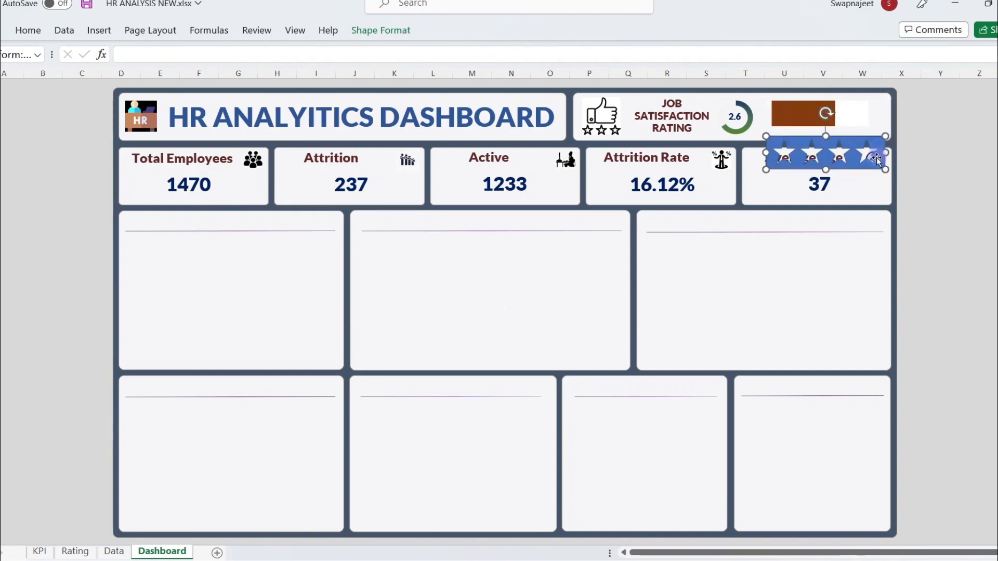
{"action": "key", "text": "Down"}
{"action": "key", "text": "Down"}
{"action": "key", "text": "Down"}
{"action": "key", "text": "Down"}
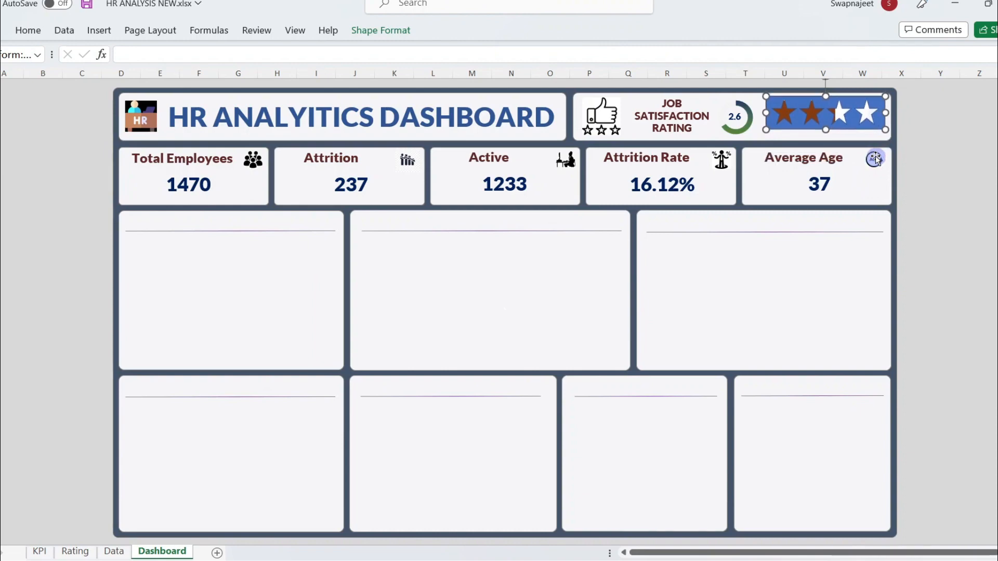
{"action": "key", "text": "Left"}
{"action": "key", "text": "Left"}
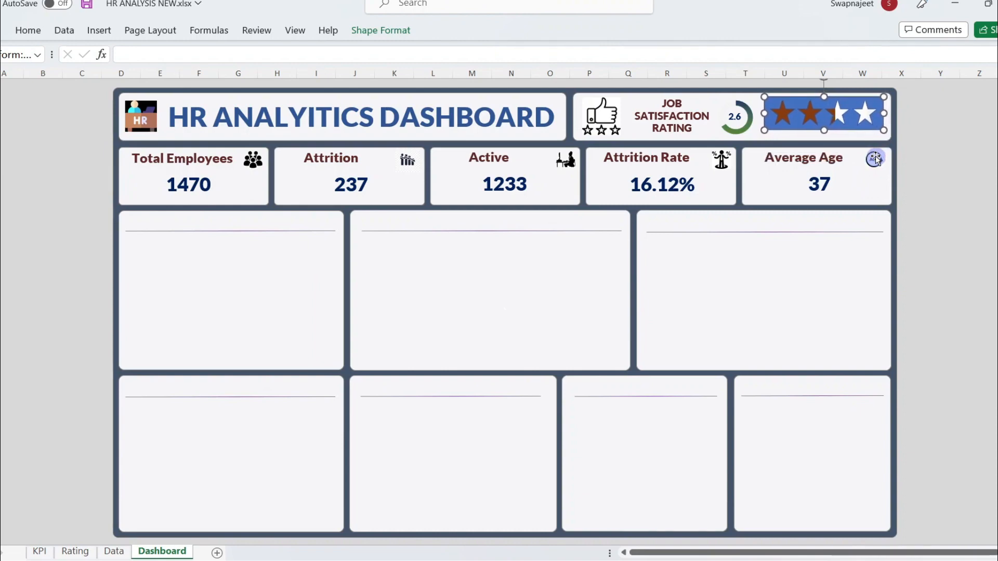
{"action": "left_click_drag", "start_coordinate": [883, 113], "coordinate": [878, 114]}
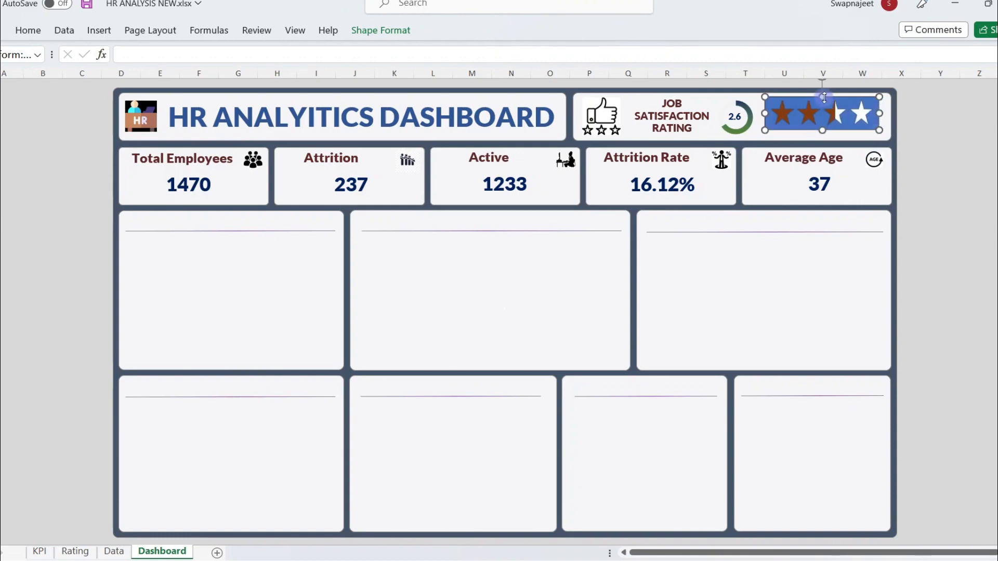
{"action": "left_click_drag", "start_coordinate": [825, 97], "coordinate": [824, 99]}
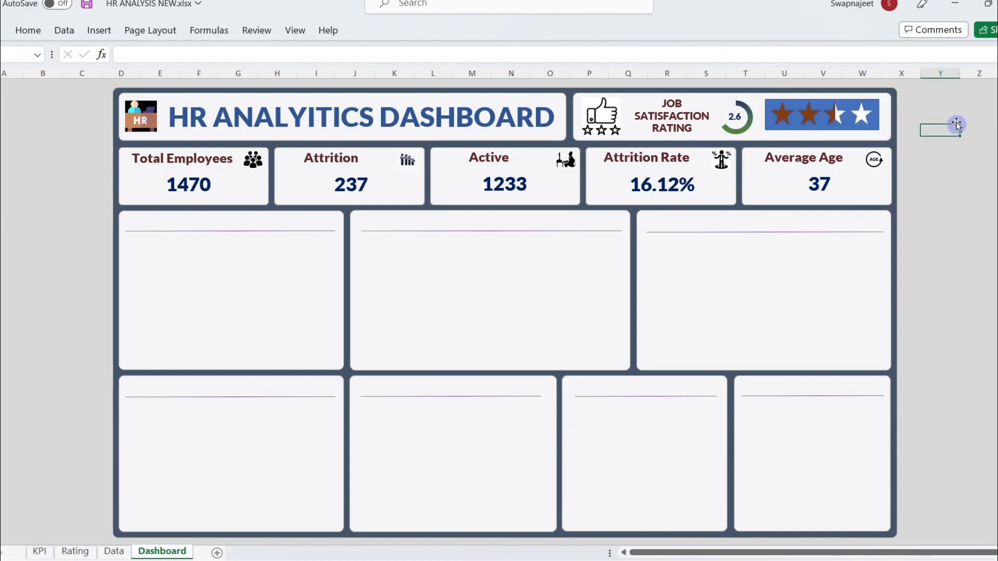
Format the star cutout with a solid white fill and no outline, and close the formatting pane.
{"action": "right_click", "coordinate": [869, 103]}
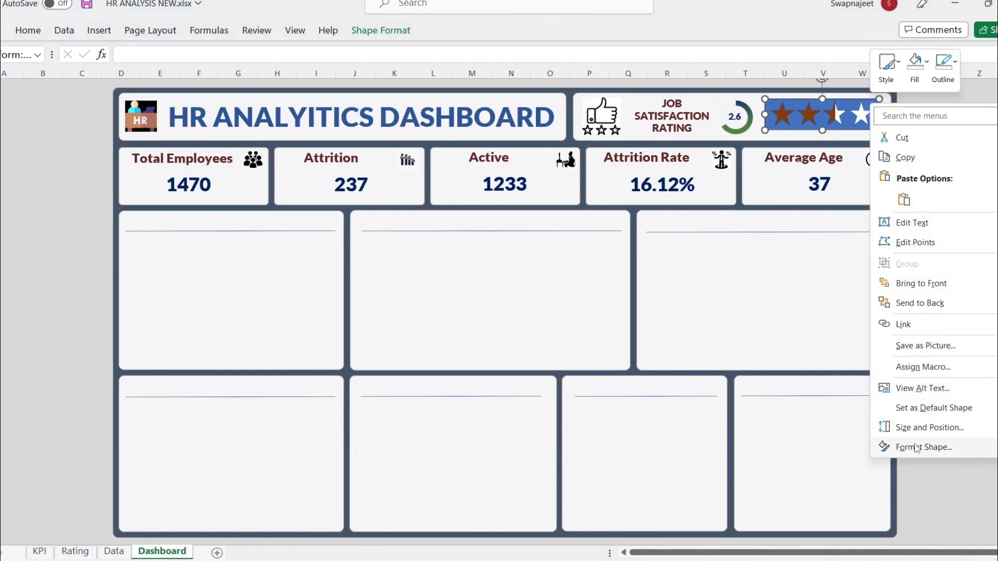
{"action": "left_click", "coordinate": [884, 444]}
{"action": "left_click", "coordinate": [648, 259]}
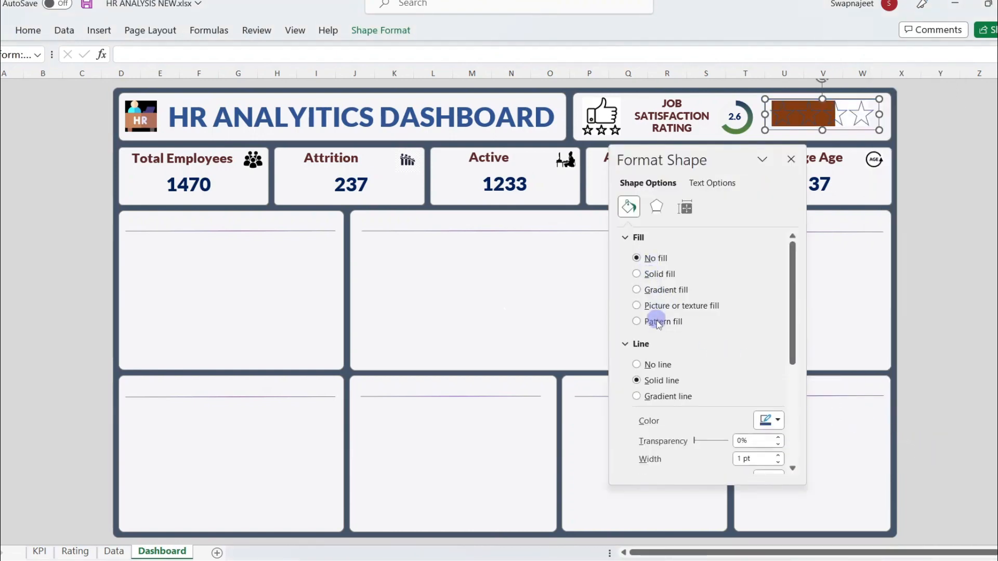
{"action": "left_click", "coordinate": [654, 274]}
{"action": "left_click", "coordinate": [768, 346]}
{"action": "left_click", "coordinate": [763, 385]}
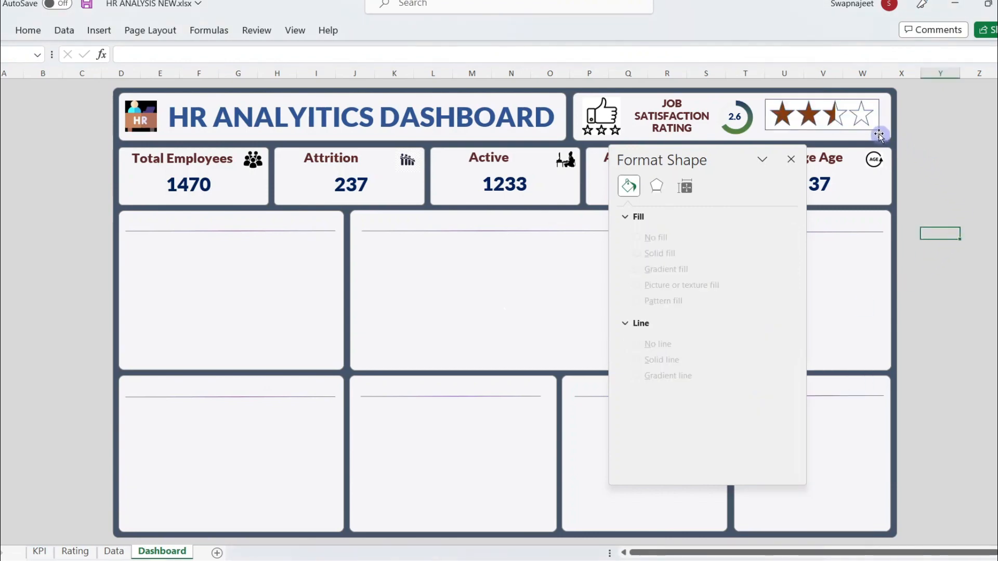
{"action": "left_click", "coordinate": [636, 411]}
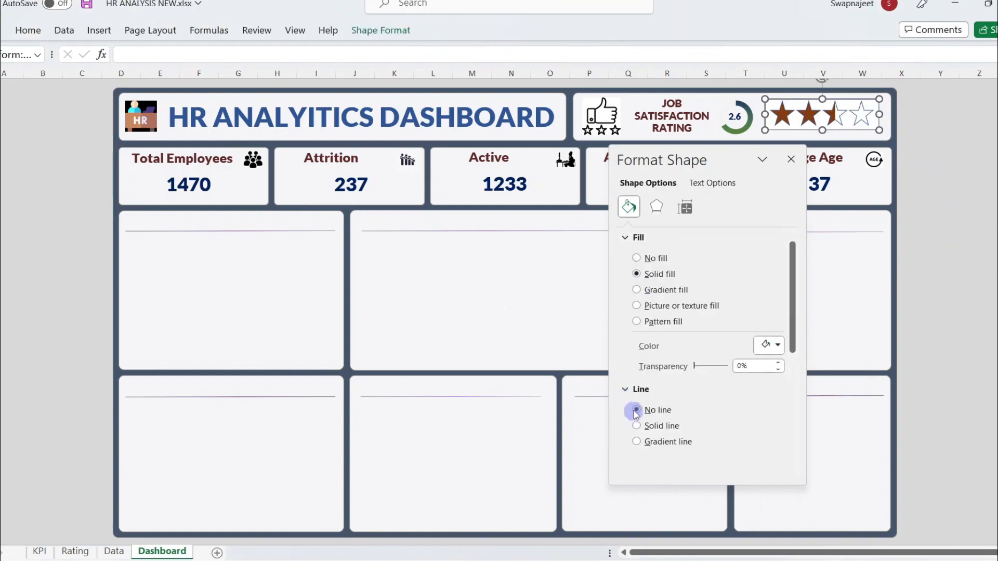
{"action": "left_click", "coordinate": [977, 255]}
{"action": "left_click", "coordinate": [791, 159]}
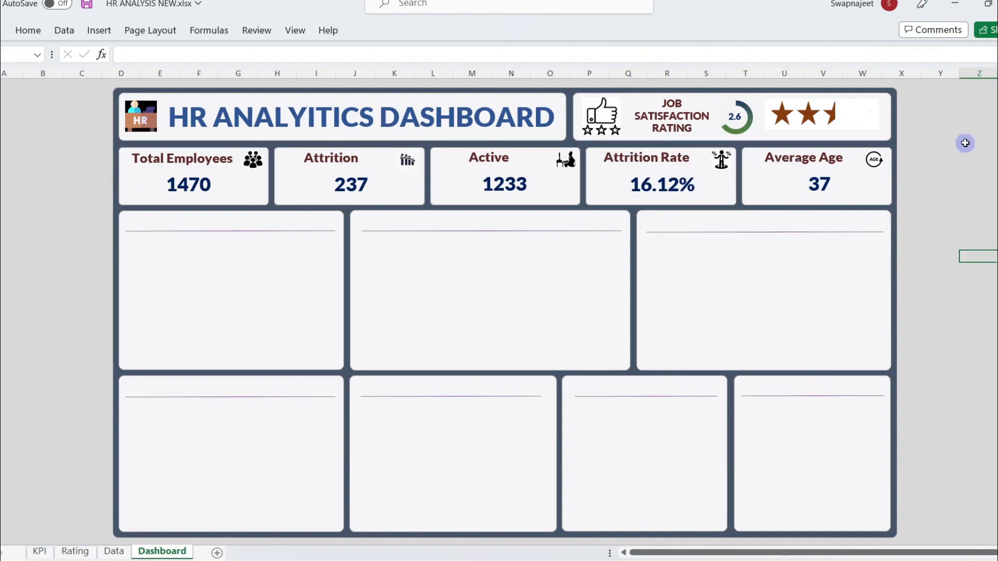
Set the star cutout's fill transparency to 5% and deselect the shape.
{"action": "left_click", "coordinate": [876, 125]}
{"action": "right_click", "coordinate": [877, 126]}
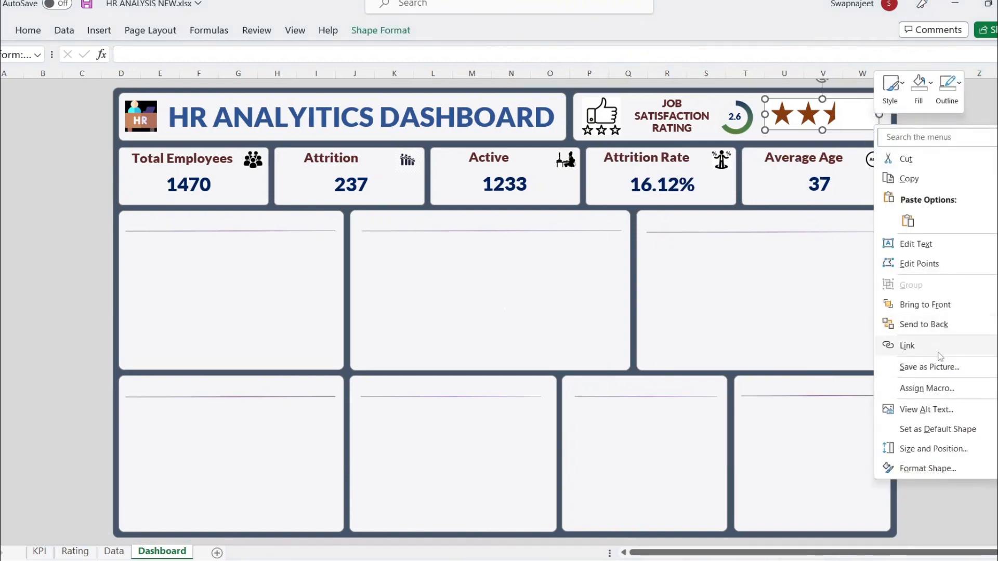
{"action": "left_click", "coordinate": [930, 468]}
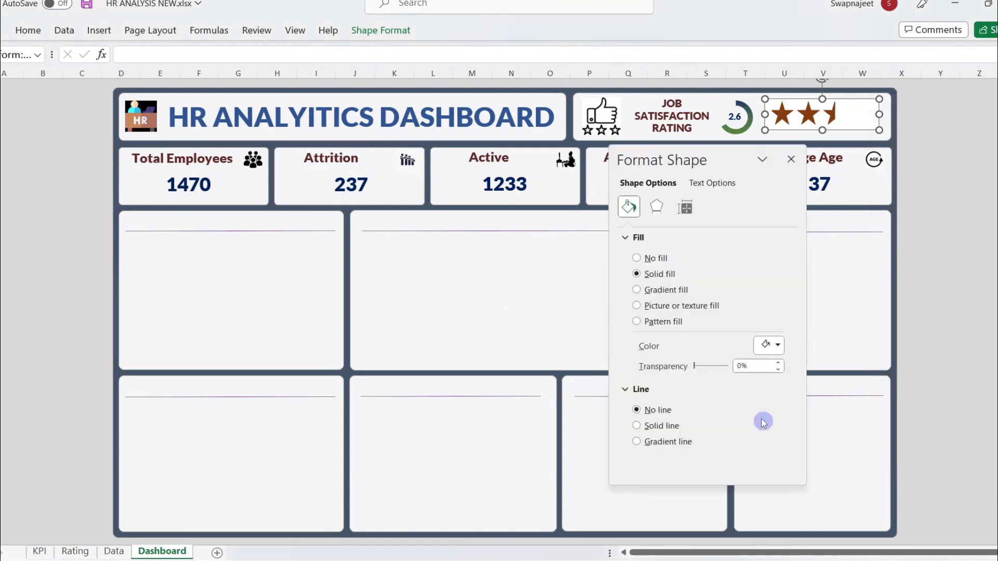
{"action": "double_click", "coordinate": [745, 367]}
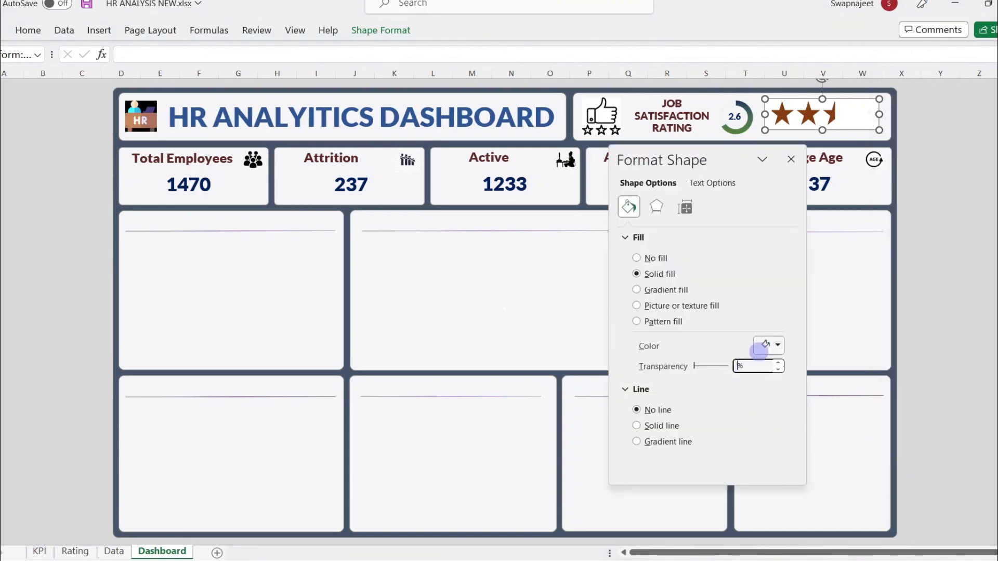
{"action": "type", "text": "10"}
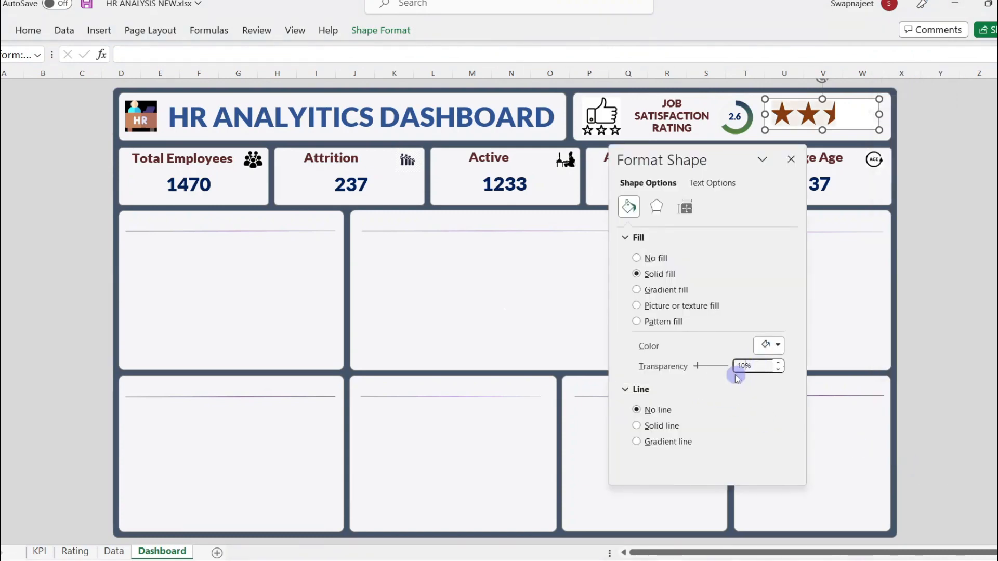
{"action": "key", "text": "BackSpace"}
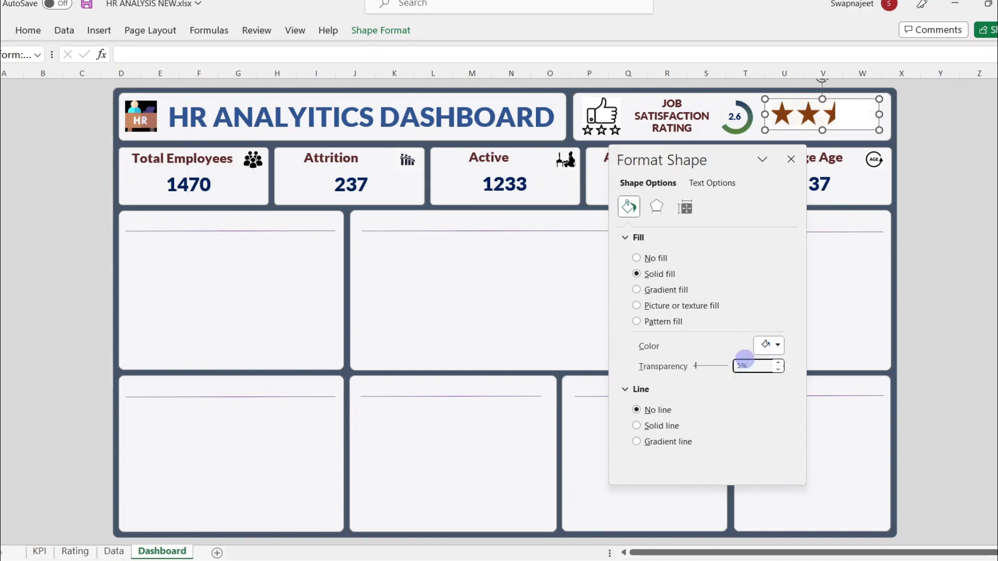
{"action": "left_click", "coordinate": [978, 211]}
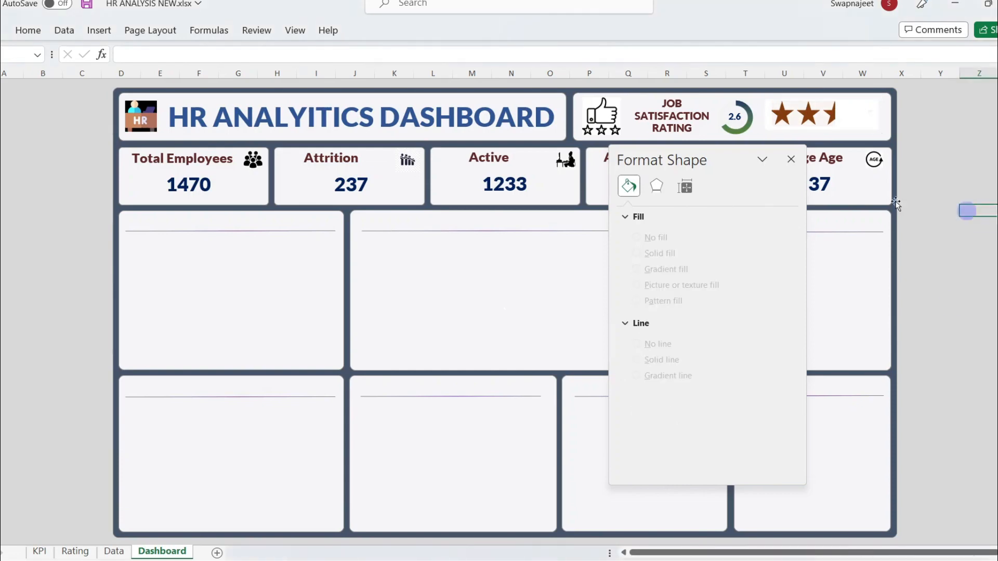
Set the star cutout's fill transparency to 0% with the lightest grey tint of white, and close the formatting pane.
{"action": "left_click", "coordinate": [796, 119]}
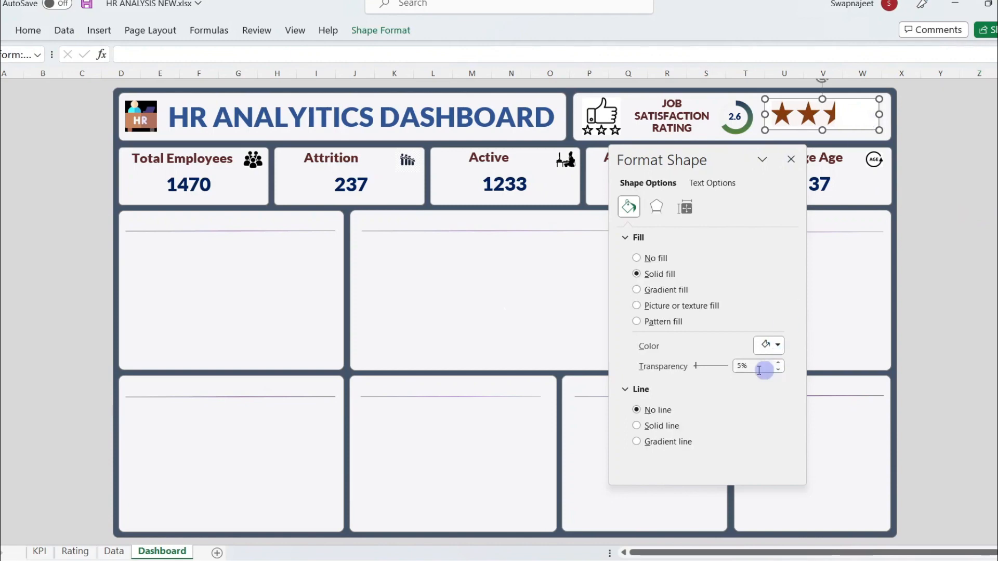
{"action": "left_click", "coordinate": [778, 370]}
{"action": "left_click", "coordinate": [769, 345]}
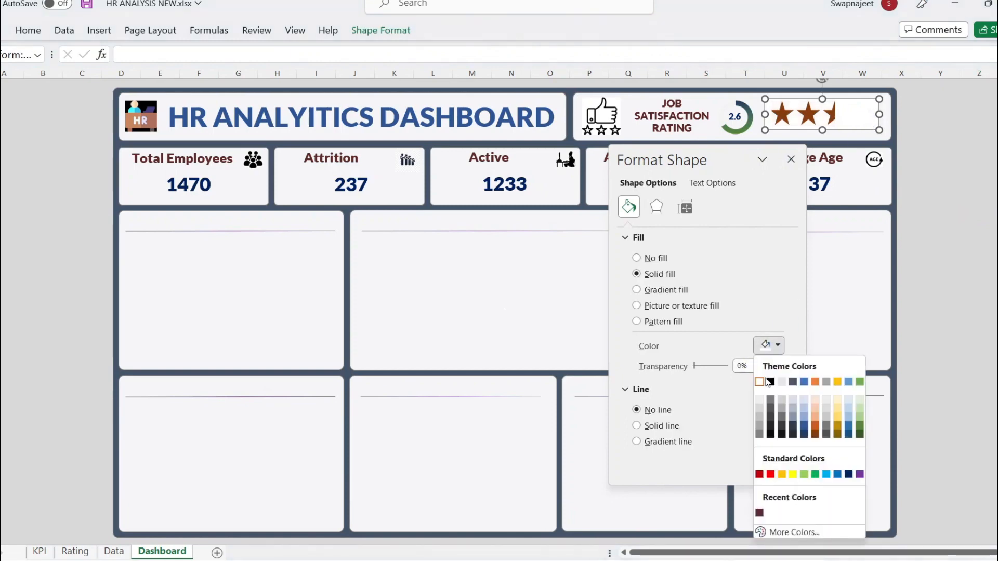
{"action": "left_click", "coordinate": [760, 401]}
{"action": "left_click", "coordinate": [973, 200]}
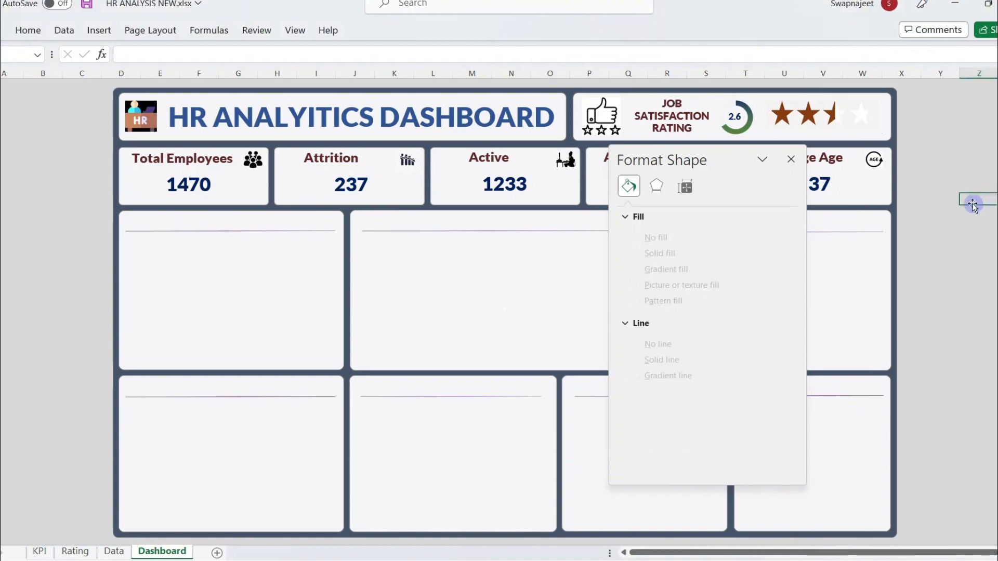
{"action": "left_click", "coordinate": [792, 159]}
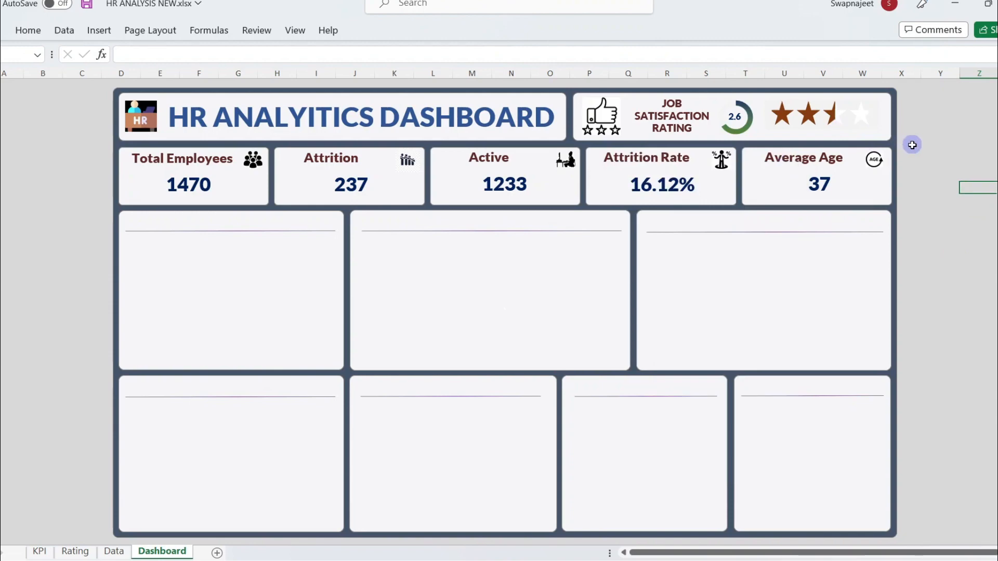
{"action": "left_click", "coordinate": [890, 130]}
{"action": "left_click", "coordinate": [923, 130]}
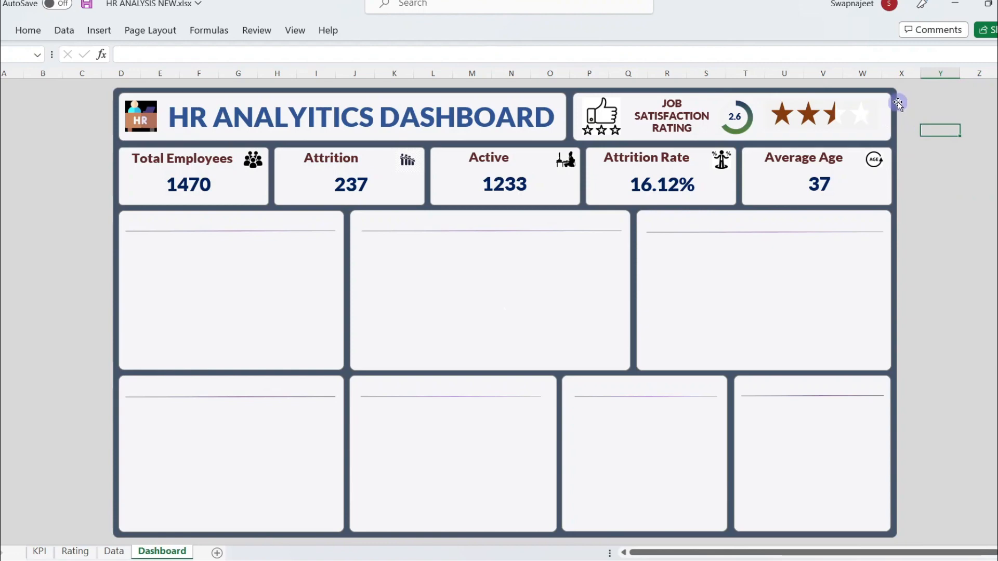
{"action": "left_click", "coordinate": [40, 552]}
{"action": "left_click", "coordinate": [75, 551]}
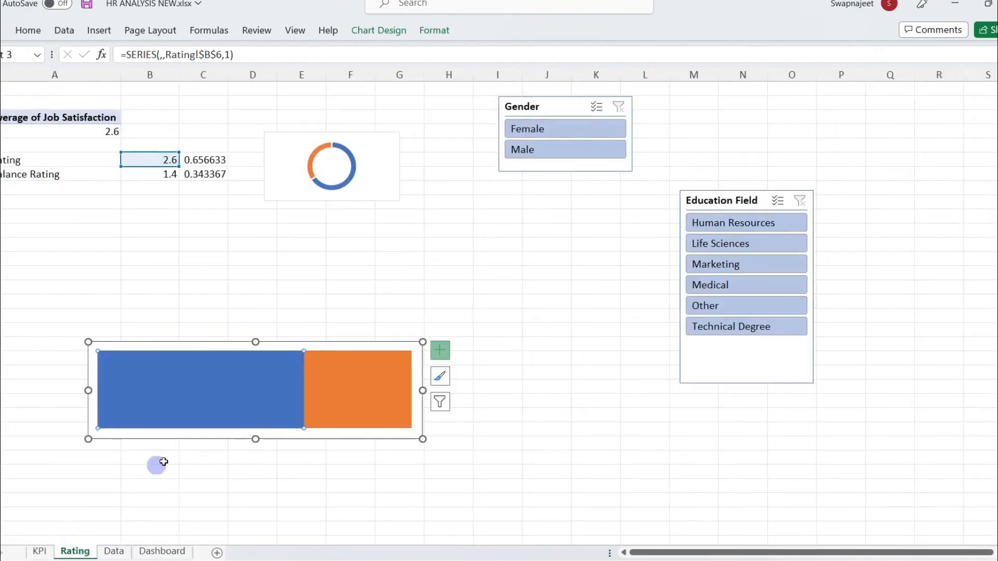
{"action": "left_click", "coordinate": [151, 553]}
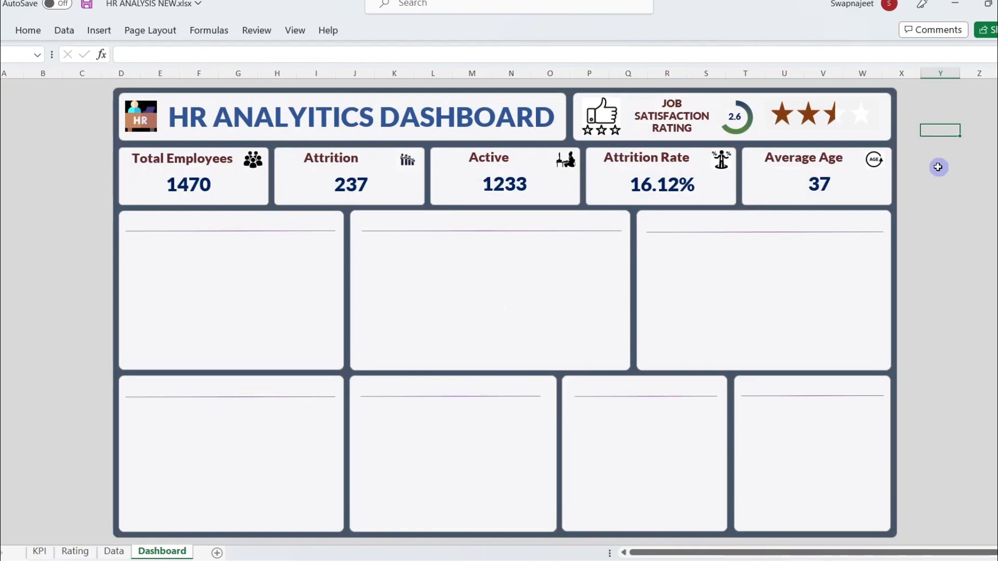
Move the star cutout down off the bar chart and widen the bar chart slightly inside the rating card.
{"action": "left_click", "coordinate": [877, 116]}
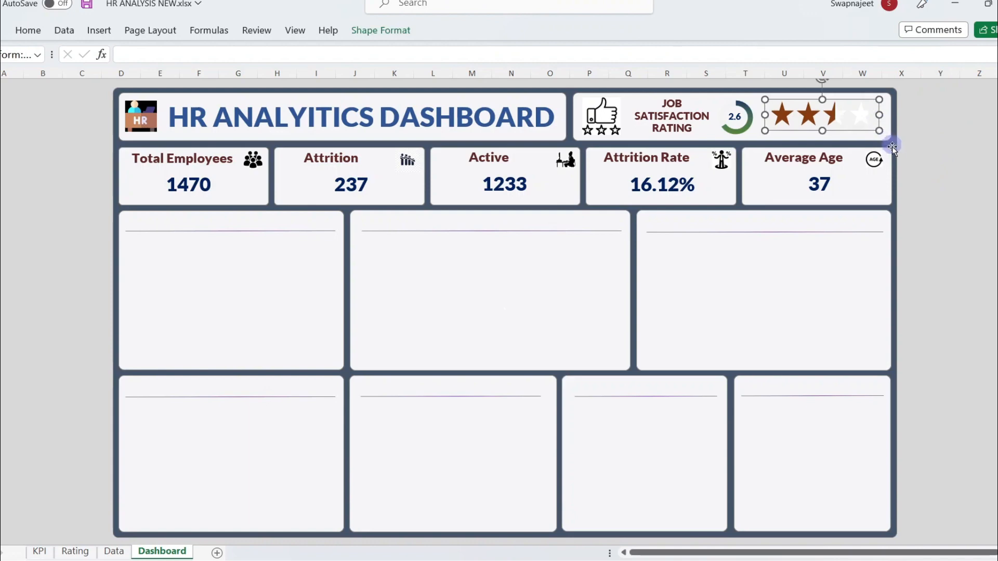
{"action": "key", "text": "Down"}
{"action": "key", "text": "Down"}
{"action": "key", "text": "Down"}
{"action": "left_click", "coordinate": [872, 114]}
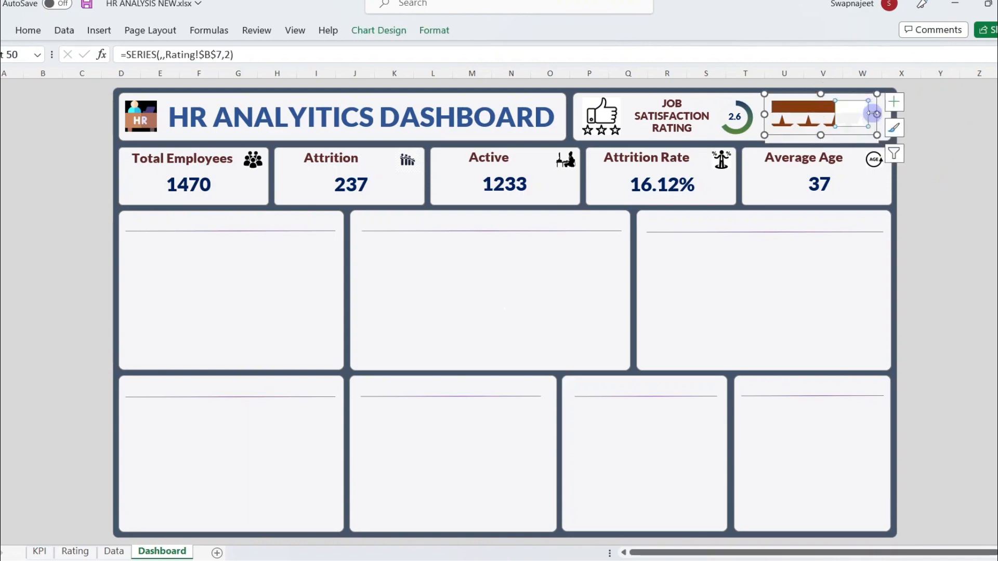
{"action": "left_click", "coordinate": [876, 113]}
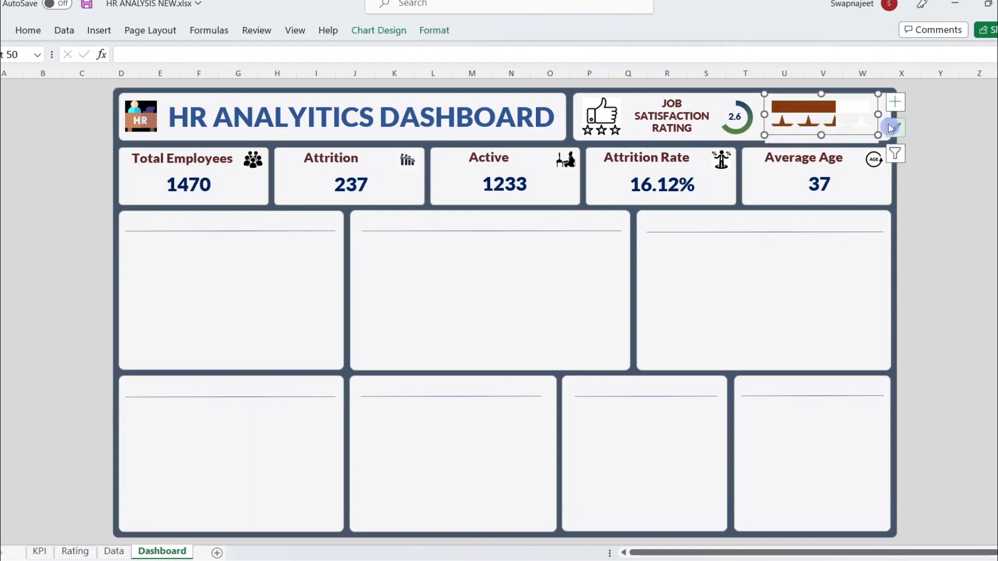
{"action": "left_click_drag", "start_coordinate": [877, 113], "coordinate": [880, 113]}
{"action": "key", "text": "Up"}
{"action": "key", "text": "Up"}
{"action": "key", "text": "Up"}
{"action": "key", "text": "Up"}
{"action": "key", "text": "Up"}
{"action": "key", "text": "Up"}
{"action": "key", "text": "Up"}
{"action": "key", "text": "Up"}
{"action": "key", "text": "Up"}
{"action": "key", "text": "Up"}
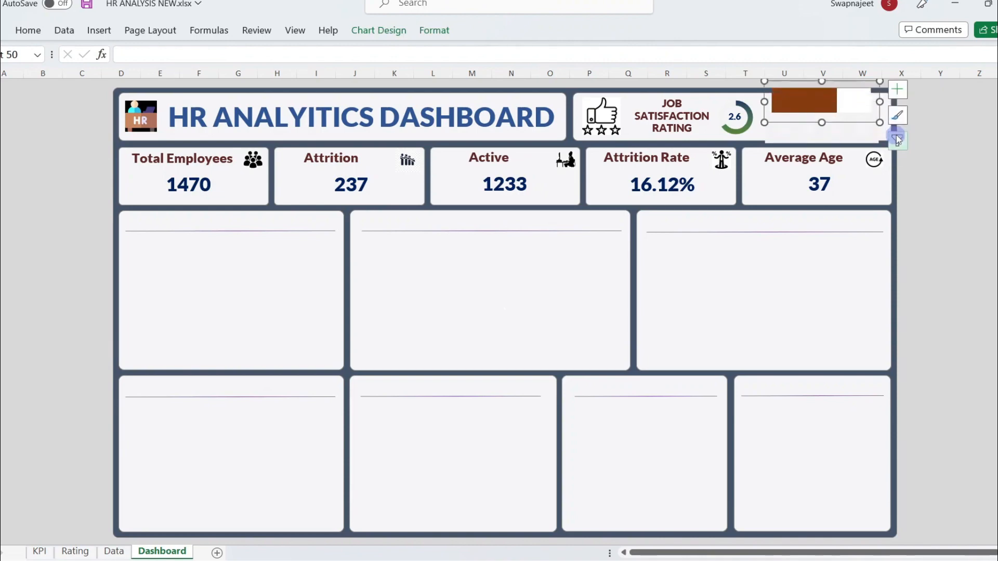
{"action": "key", "text": "ctrl+z"}
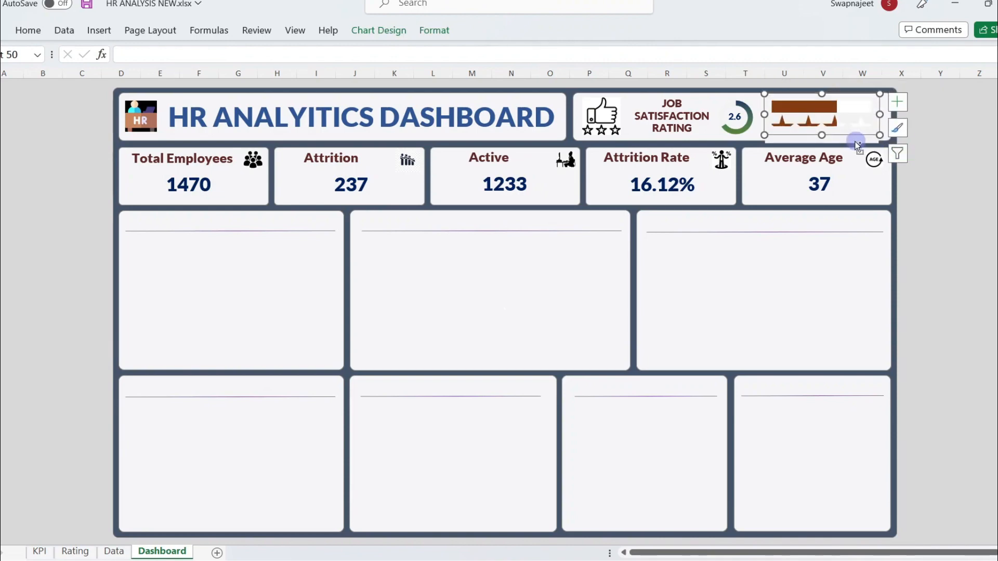
Move the star cutout back up over the bar chart in the rating card and deselect it.
{"action": "left_click", "coordinate": [848, 118]}
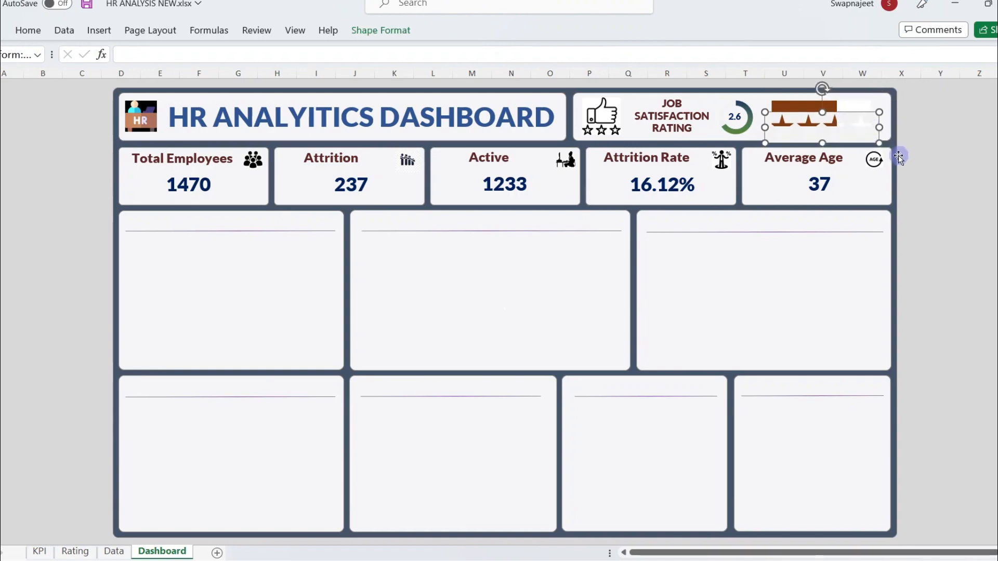
{"action": "key", "text": "Up"}
{"action": "key", "text": "Up"}
{"action": "key", "text": "Up"}
{"action": "key", "text": "Up"}
{"action": "key", "text": "Up"}
{"action": "key", "text": "Up"}
{"action": "key", "text": "Up"}
{"action": "key", "text": "Up"}
{"action": "key", "text": "Up"}
{"action": "key", "text": "Up"}
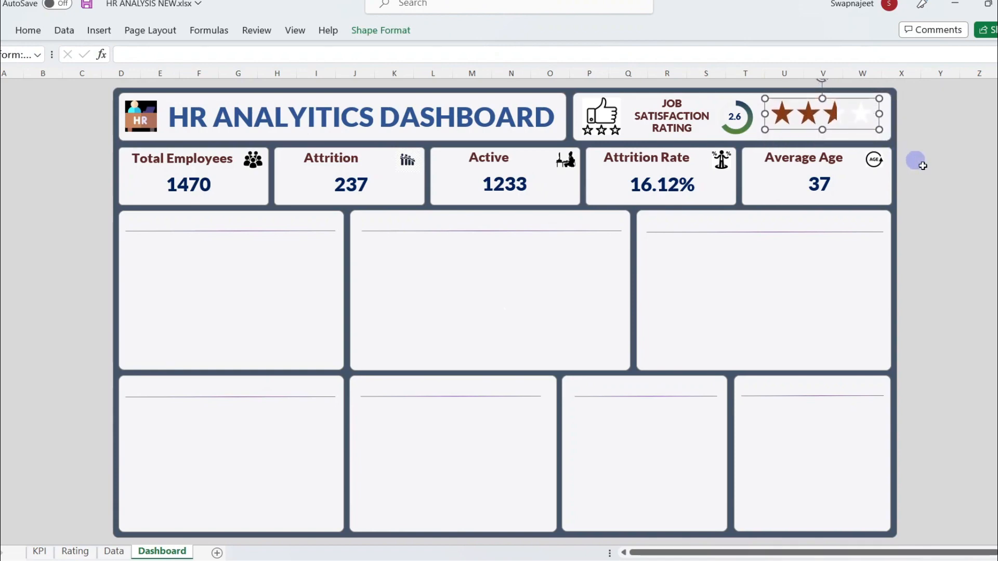
{"action": "left_click", "coordinate": [941, 200]}
Copy the Education Field slicer from the Rating sheet and paste it beside the dashboard on the Dashboard sheet.
{"action": "left_click", "coordinate": [75, 552]}
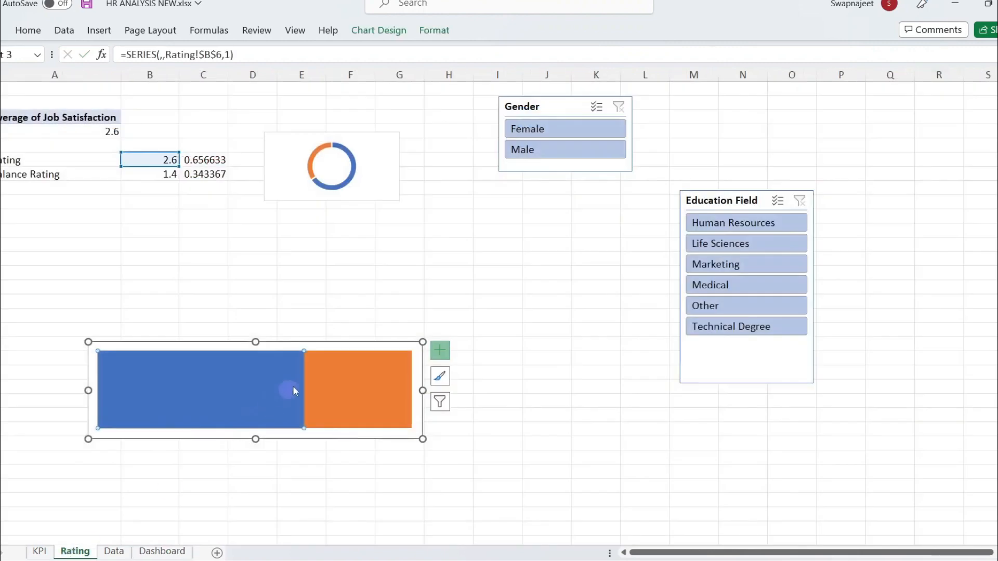
{"action": "left_click", "coordinate": [742, 193]}
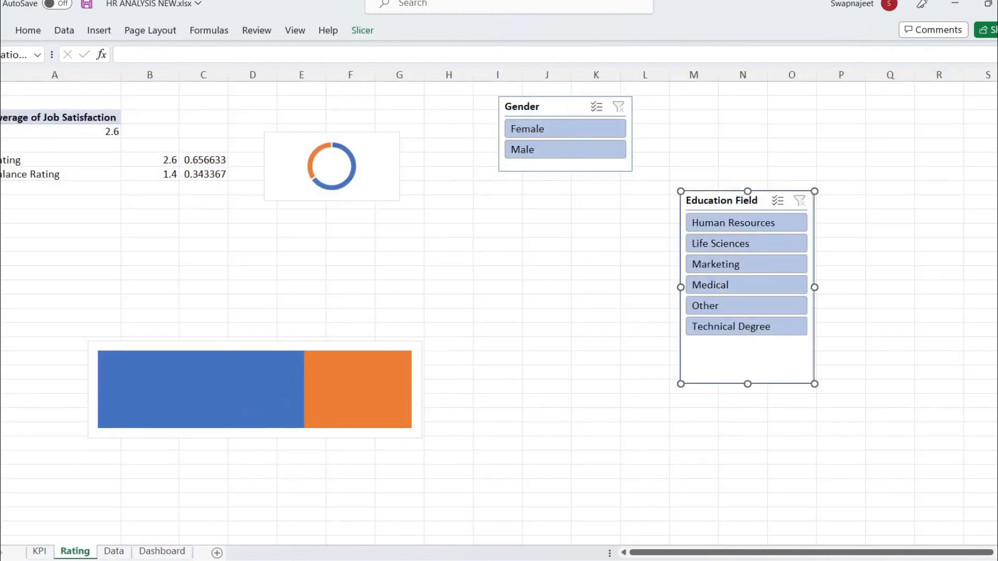
{"action": "left_click", "coordinate": [162, 551]}
{"action": "key", "text": "ctrl+v"}
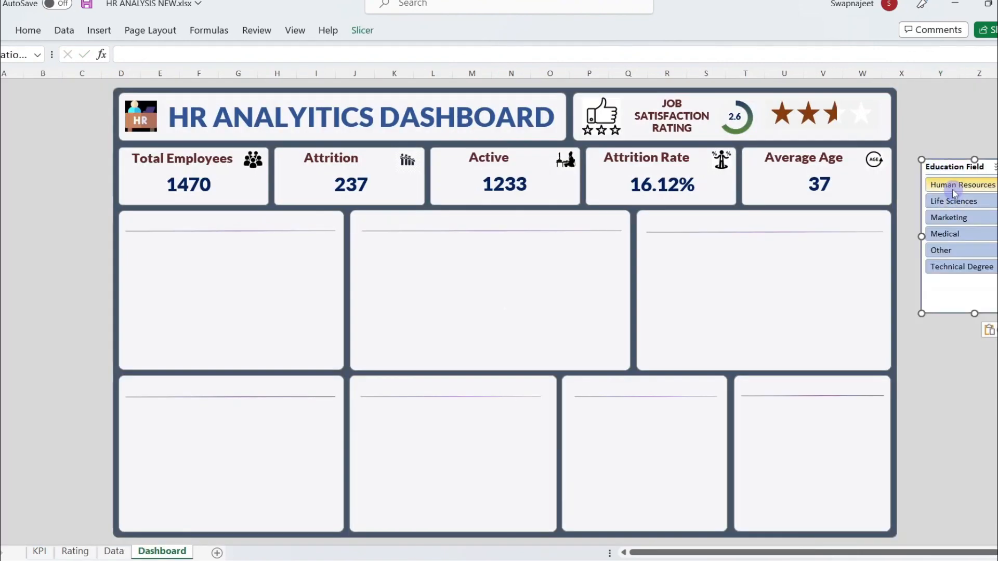
Test the star rating by filtering the Education Field slicer to Human Resources, Life Sciences, Marketing and Technical Degree in turn.
{"action": "left_click", "coordinate": [957, 185]}
{"action": "left_click", "coordinate": [956, 202]}
{"action": "left_click", "coordinate": [949, 218]}
{"action": "left_click", "coordinate": [956, 201]}
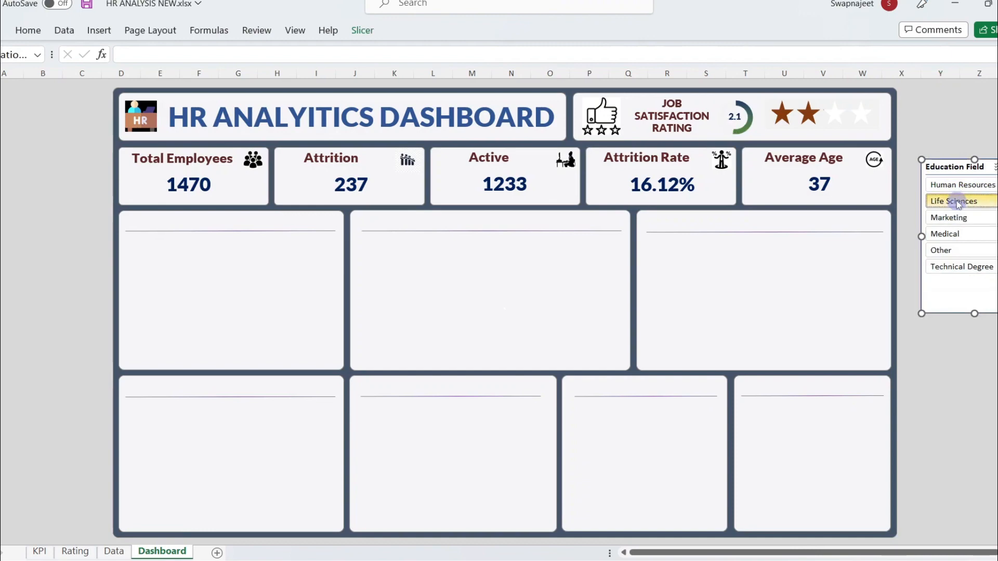
{"action": "left_click", "coordinate": [962, 185]}
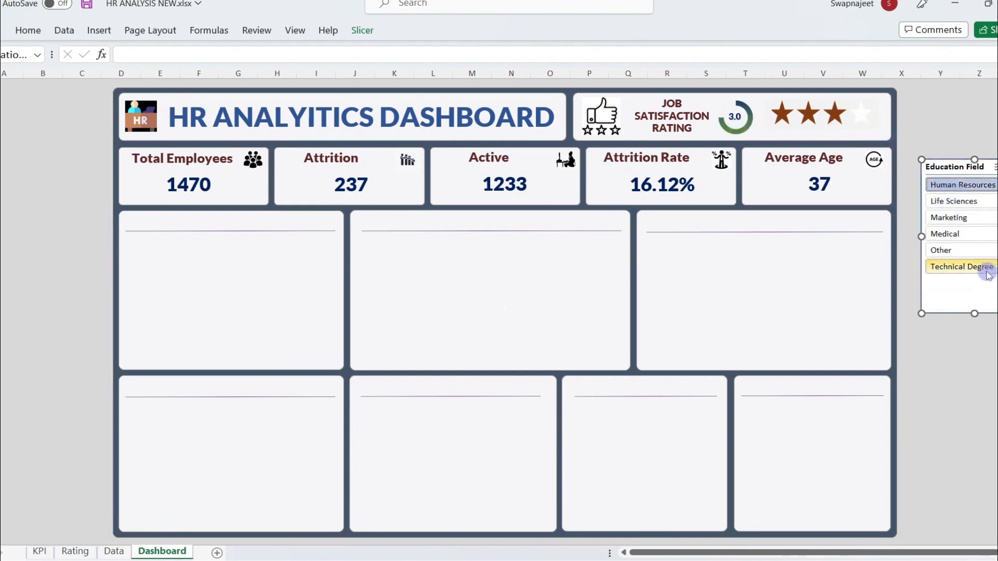
{"action": "left_click", "coordinate": [962, 266]}
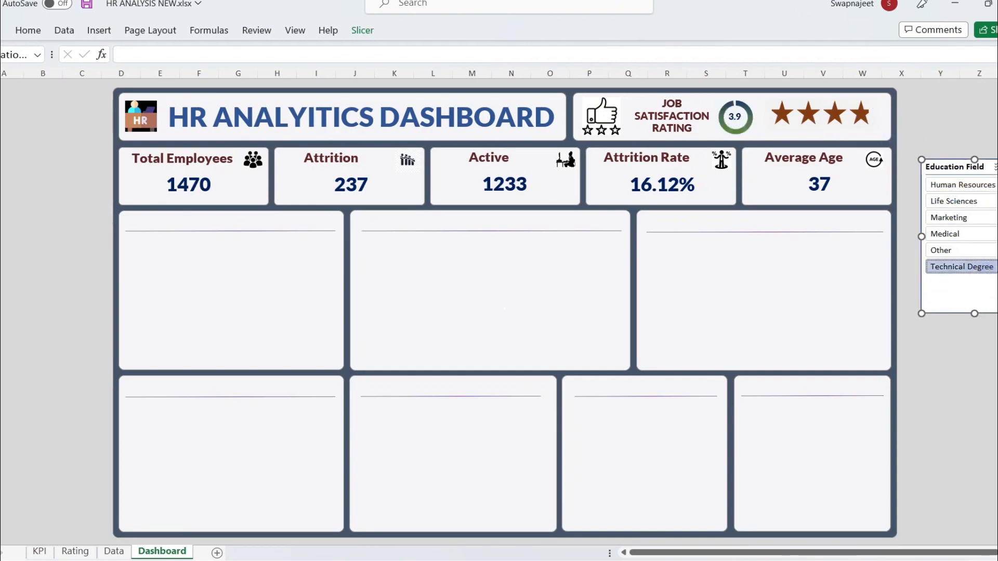
Delete the slicer copy from the Dashboard sheet, clear the Education Field filter on the Rating sheet, and return to the dashboard.
{"action": "key", "text": "Delete"}
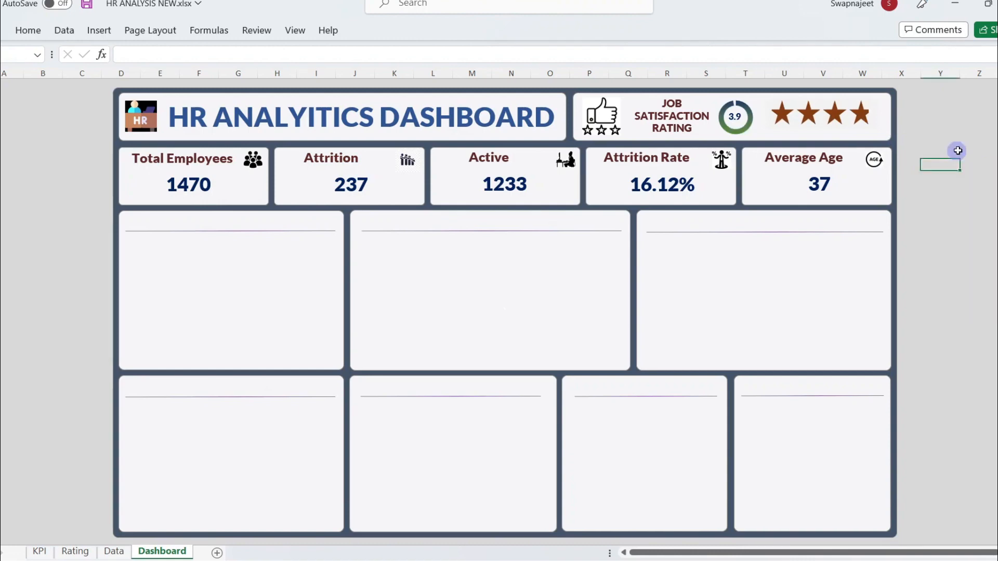
{"action": "left_click", "coordinate": [74, 551]}
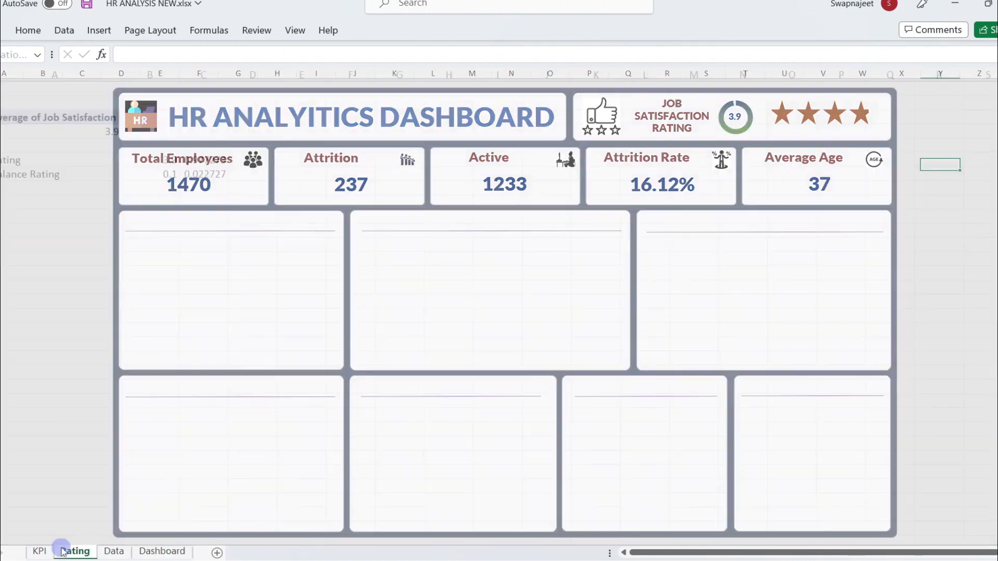
{"action": "left_click", "coordinate": [799, 201]}
{"action": "left_click", "coordinate": [452, 401]}
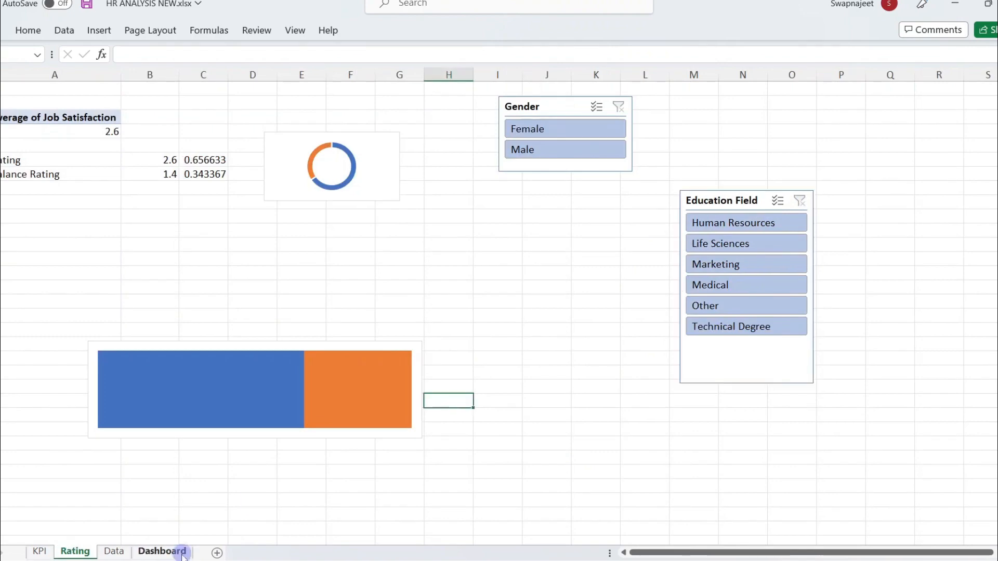
{"action": "left_click", "coordinate": [162, 551]}
{"action": "left_click", "coordinate": [954, 196]}
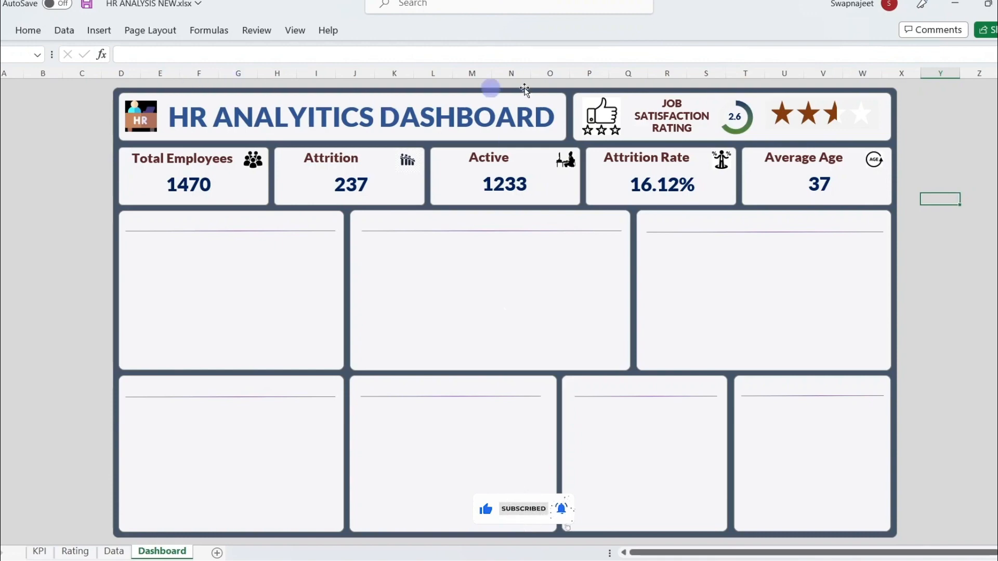
{"action": "left_click", "coordinate": [928, 121]}
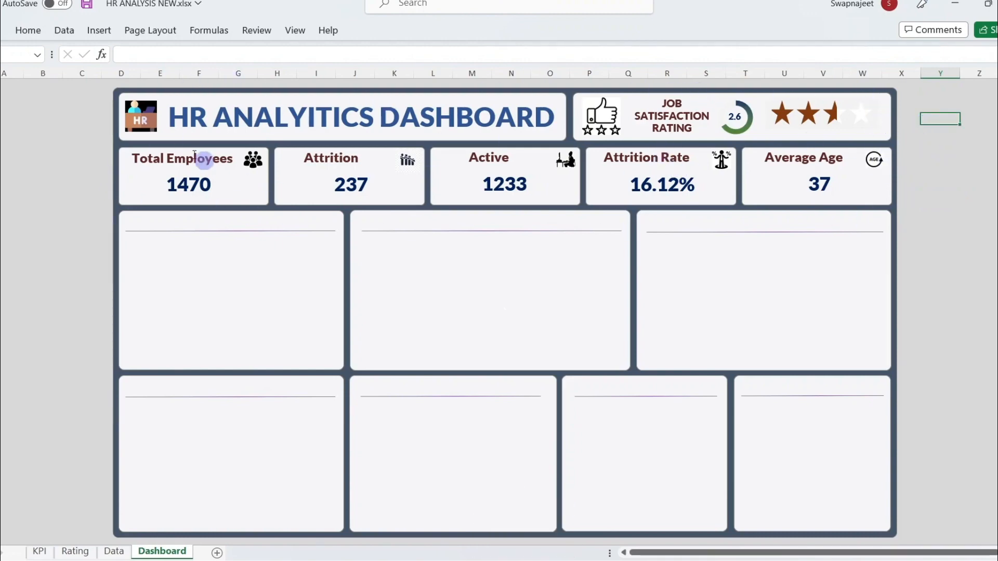
{"action": "left_click", "coordinate": [46, 154]}
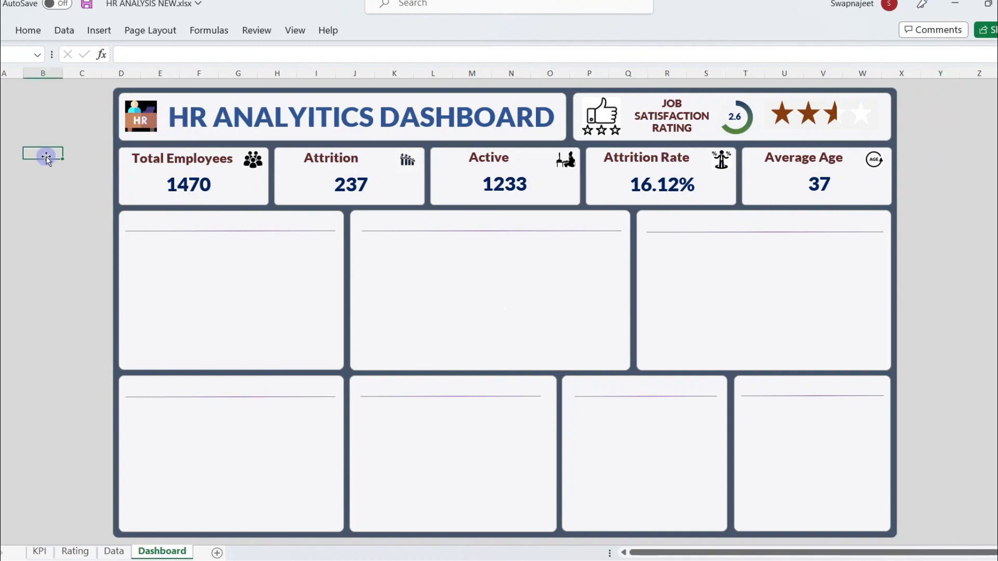